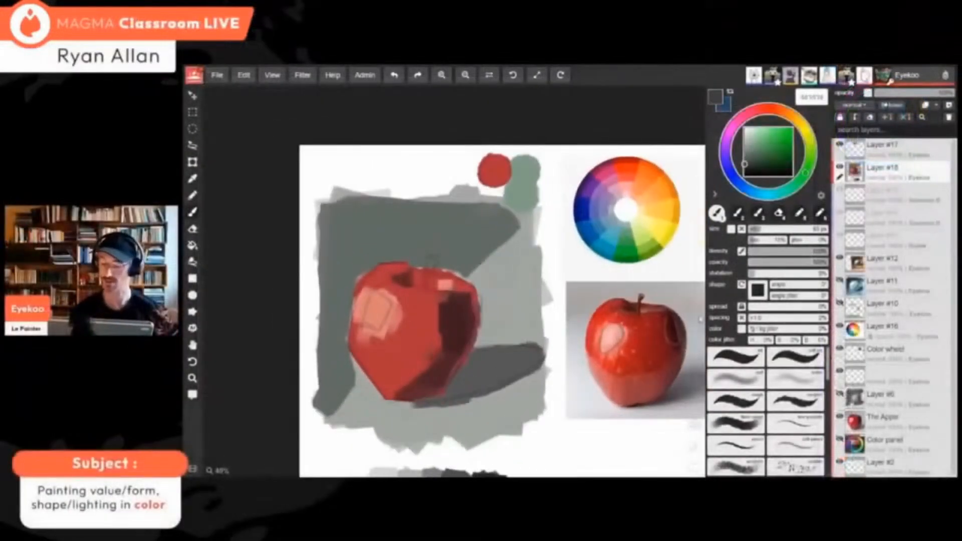
Step: Paint a short stroke between the jug's neck and handle, and sample colours from the jug's body
{"action": "scroll", "coordinate": [421, 409], "scroll_direction": "up", "scroll_amount": 3}
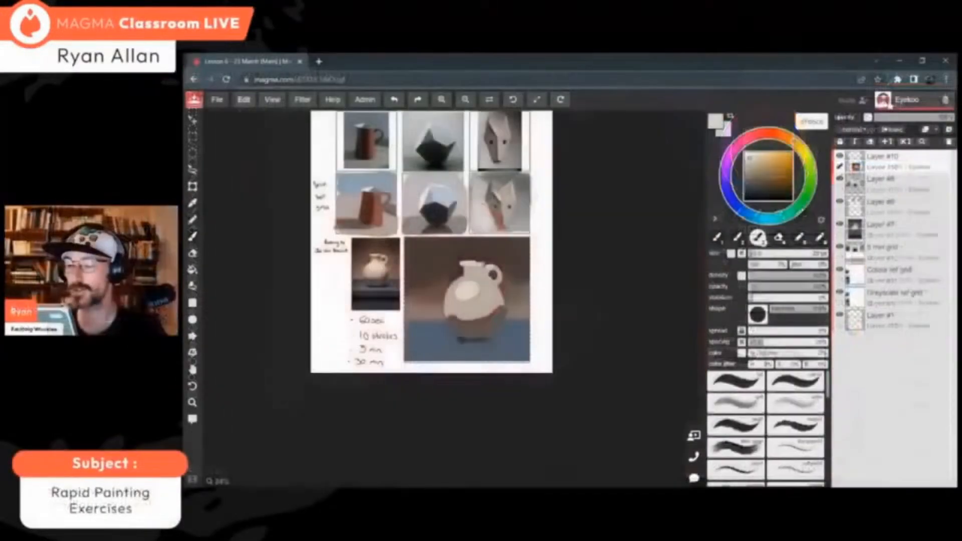
{"action": "mouse_move", "coordinate": [499, 275]}
{"action": "left_mouse_down"}
{"action": "mouse_move", "coordinate": [498, 291]}
{"action": "mouse_move", "coordinate": [479, 281]}
{"action": "mouse_move", "coordinate": [473, 298]}
{"action": "mouse_move", "coordinate": [483, 269]}
{"action": "left_mouse_up"}
{"action": "left_click", "coordinate": [466, 302], "text": "alt"}
{"action": "left_click", "coordinate": [487, 270], "text": "alt"}
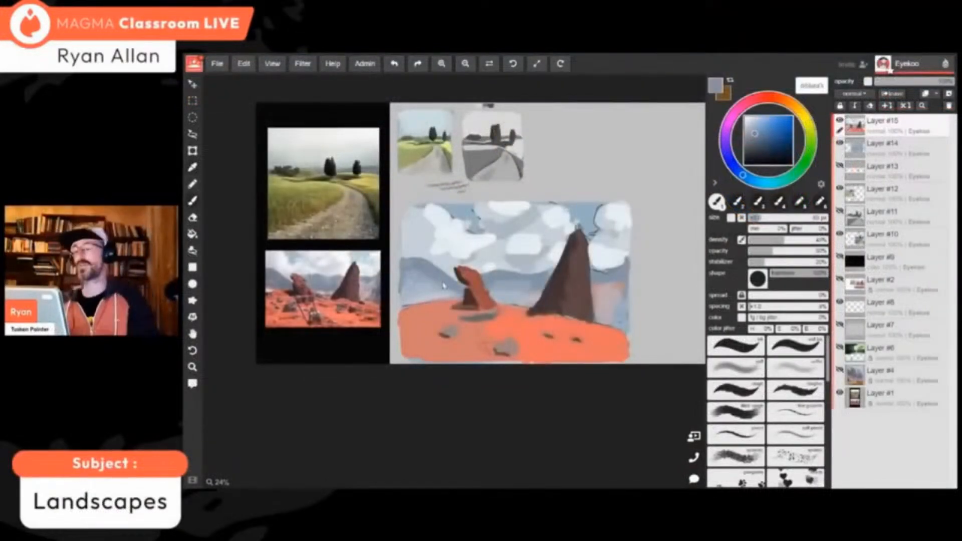
Step: Sample the blue-grey of the distant hills and paint a short stroke on the hills beside the tall rock spire
{"action": "left_click", "coordinate": [443, 285], "text": "alt"}
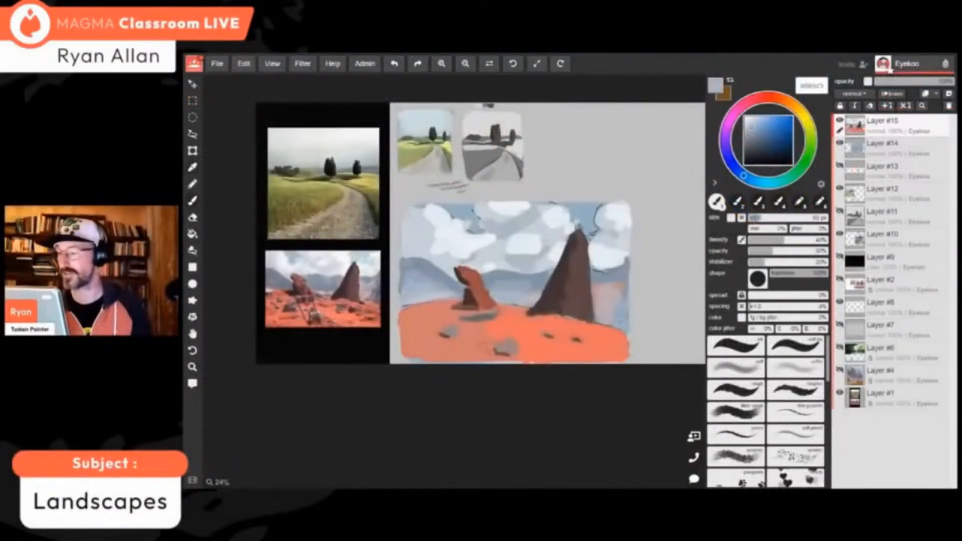
{"action": "left_click", "coordinate": [615, 294], "text": "alt"}
{"action": "left_click_drag", "start_coordinate": [621, 303], "coordinate": [615, 318]}
{"action": "left_click", "coordinate": [744, 176]}
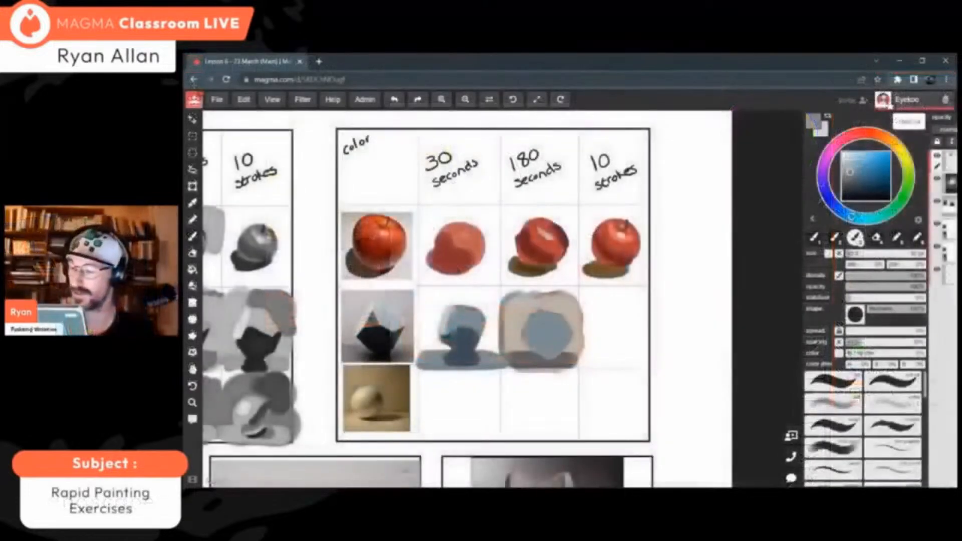
Step: Sample tones from the polyhedron study in the 180 seconds column and paint with them across its shape and background
{"action": "left_click", "coordinate": [534, 350], "text": "alt"}
{"action": "left_click", "coordinate": [535, 361], "text": "alt"}
{"action": "left_click_drag", "start_coordinate": [536, 365], "coordinate": [558, 363]}
{"action": "left_click", "coordinate": [546, 321], "text": "alt"}
{"action": "mouse_move", "coordinate": [524, 333]}
{"action": "left_mouse_down"}
{"action": "mouse_move", "coordinate": [539, 315]}
{"action": "mouse_move", "coordinate": [551, 333]}
{"action": "mouse_move", "coordinate": [568, 325]}
{"action": "mouse_move", "coordinate": [637, 282]}
{"action": "mouse_move", "coordinate": [638, 353]}
{"action": "left_mouse_up"}
Step: Sample grey tones from the polyhedron reference photo, enlarge the brush, and undo the last stroke
{"action": "left_click", "coordinate": [352, 303], "text": "alt"}
{"action": "left_click", "coordinate": [352, 334], "text": "alt"}
{"action": "key", "text": "bracketright"}
{"action": "key", "text": "bracketright"}
{"action": "key", "text": "bracketright"}
{"action": "key", "text": "bracketright"}
{"action": "key", "text": "bracketright"}
{"action": "key", "text": "ctrl+z"}
Step: Sample dark and light tones from the polyhedron reference and paint a stroke for its shape in the 10 strokes column
{"action": "key", "text": "bracketright"}
{"action": "key", "text": "bracketright"}
{"action": "key", "text": "bracketright"}
{"action": "left_click", "coordinate": [355, 354], "text": "alt"}
{"action": "left_click", "coordinate": [357, 357], "text": "alt"}
{"action": "key", "text": "bracketleft"}
{"action": "key", "text": "bracketleft"}
{"action": "key", "text": "bracketleft"}
{"action": "key", "text": "bracketleft"}
{"action": "left_click", "coordinate": [365, 319], "text": "alt"}
{"action": "mouse_move", "coordinate": [603, 315]}
{"action": "left_mouse_down"}
{"action": "mouse_move", "coordinate": [612, 338]}
{"action": "mouse_move", "coordinate": [628, 321]}
{"action": "mouse_move", "coordinate": [624, 357]}
{"action": "mouse_move", "coordinate": [598, 331]}
{"action": "left_mouse_up"}
Step: Reduce the brush size and continue the 10 strokes polyhedron with tones sampled from the neighbouring 180 seconds study
{"action": "left_click", "coordinate": [550, 337], "text": "alt"}
{"action": "key", "text": "bracketleft"}
{"action": "key", "text": "bracketleft"}
{"action": "key", "text": "bracketleft"}
{"action": "left_click", "coordinate": [543, 361], "text": "alt"}
{"action": "left_click", "coordinate": [829, 254]}
{"action": "left_click", "coordinate": [535, 320], "text": "alt"}
{"action": "left_click_drag", "start_coordinate": [611, 308], "coordinate": [637, 347]}
{"action": "left_click", "coordinate": [611, 350], "text": "alt"}
{"action": "left_click", "coordinate": [606, 316], "text": "alt"}
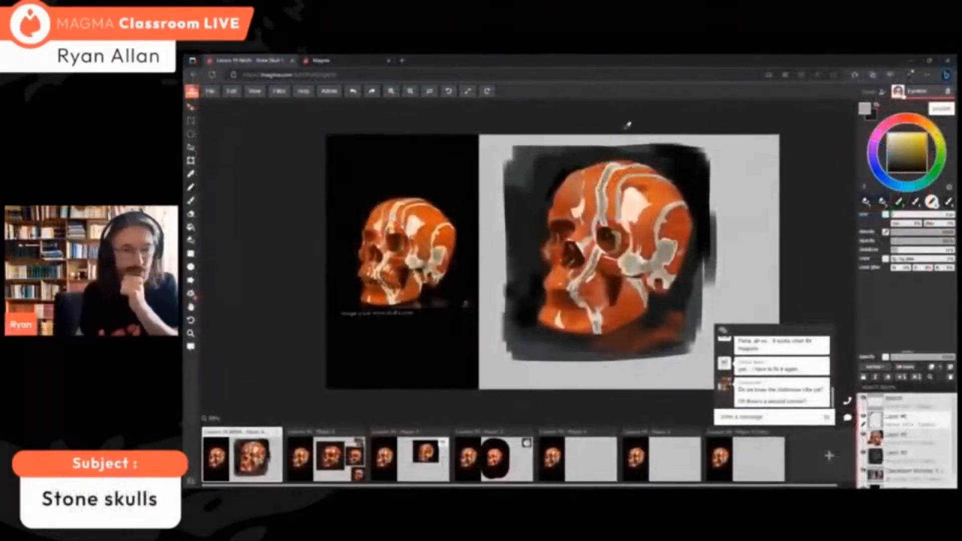
Step: Sample the orange of the painted stone skull, and sample the gold and dark tones of the painted kintsugi vase
{"action": "left_click", "coordinate": [632, 169], "text": "alt"}
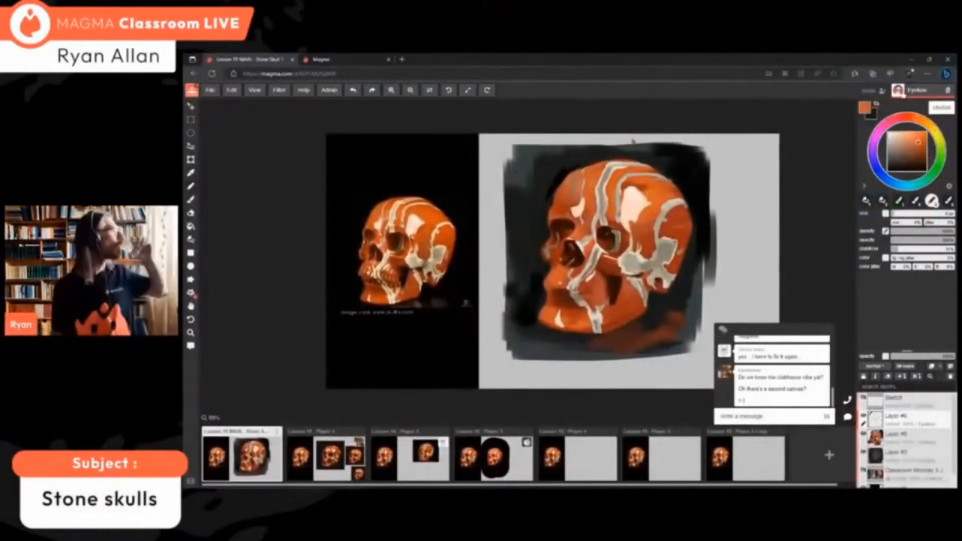
{"action": "scroll", "coordinate": [634, 141], "scroll_direction": "up", "scroll_amount": 1}
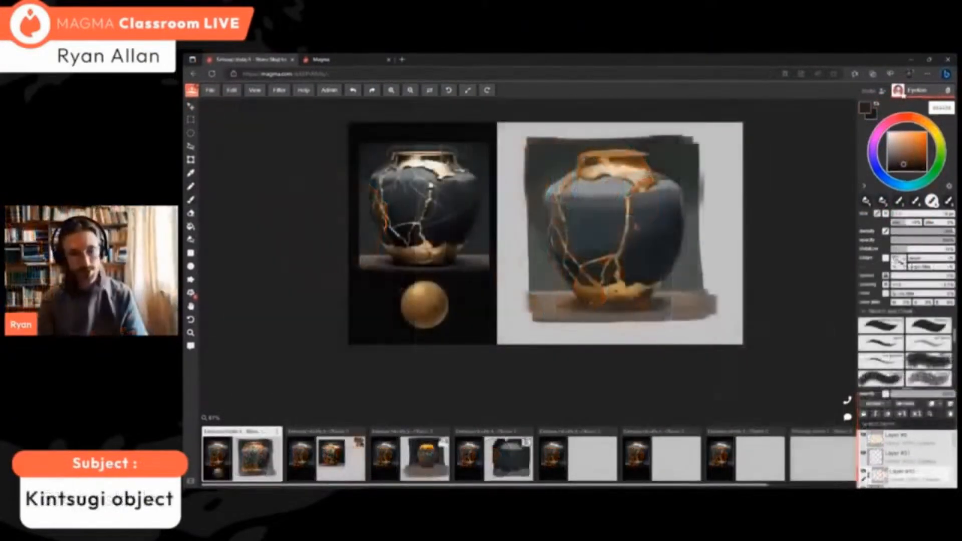
{"action": "left_click", "coordinate": [619, 181], "text": "alt"}
{"action": "left_click", "coordinate": [671, 241], "text": "alt"}
{"action": "scroll", "coordinate": [692, 242], "scroll_direction": "down", "scroll_amount": 3}
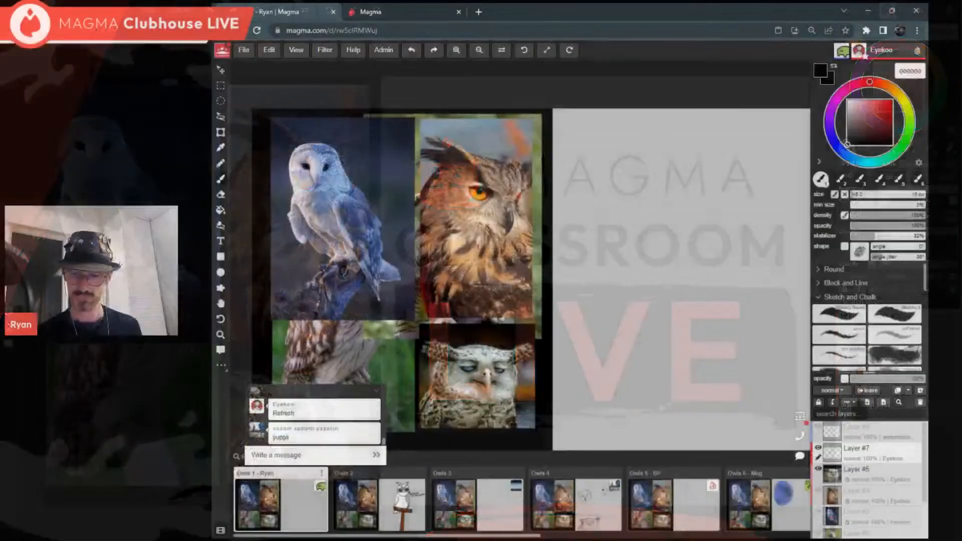
Step: Send the chat replies "No" and "Trying to fix my mic"
{"action": "scroll", "coordinate": [514, 257], "scroll_direction": "up", "scroll_amount": 1}
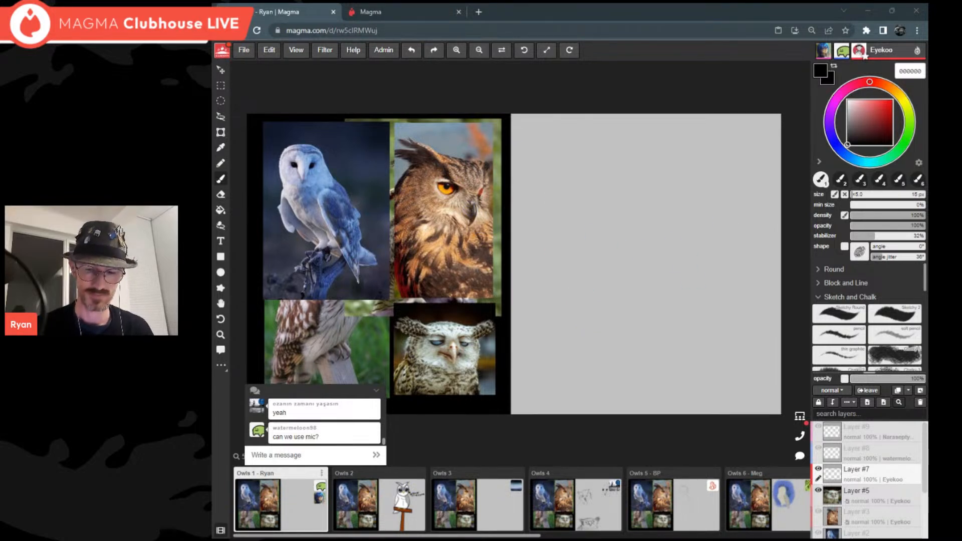
{"action": "left_click", "coordinate": [340, 455]}
{"action": "type", "text": "No"}
{"action": "key", "text": "Return"}
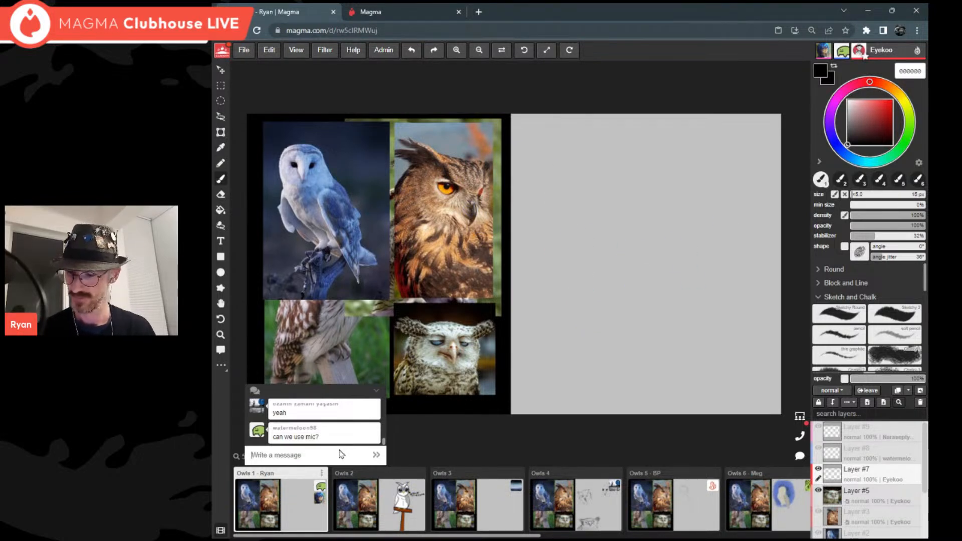
{"action": "type", "text": "Trying"}
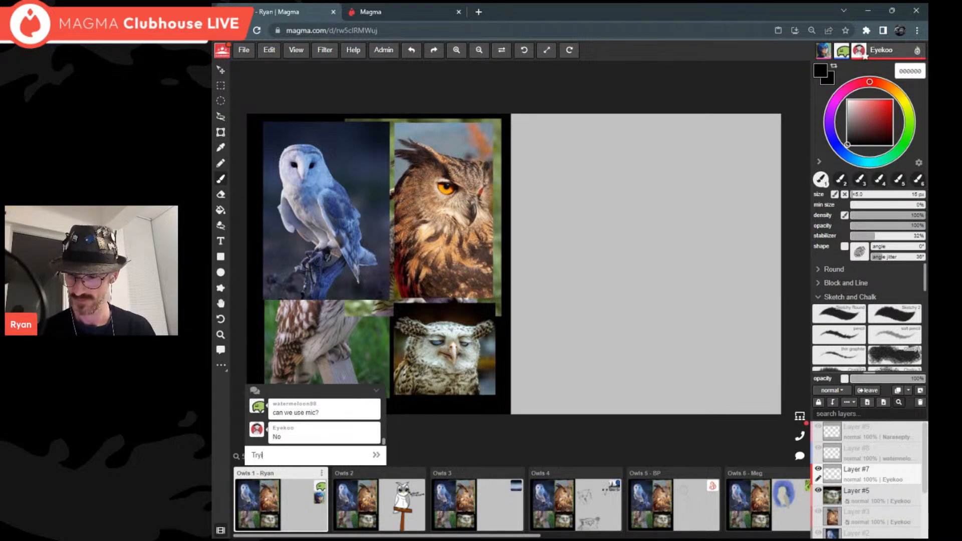
{"action": "type", "text": " to fi"}
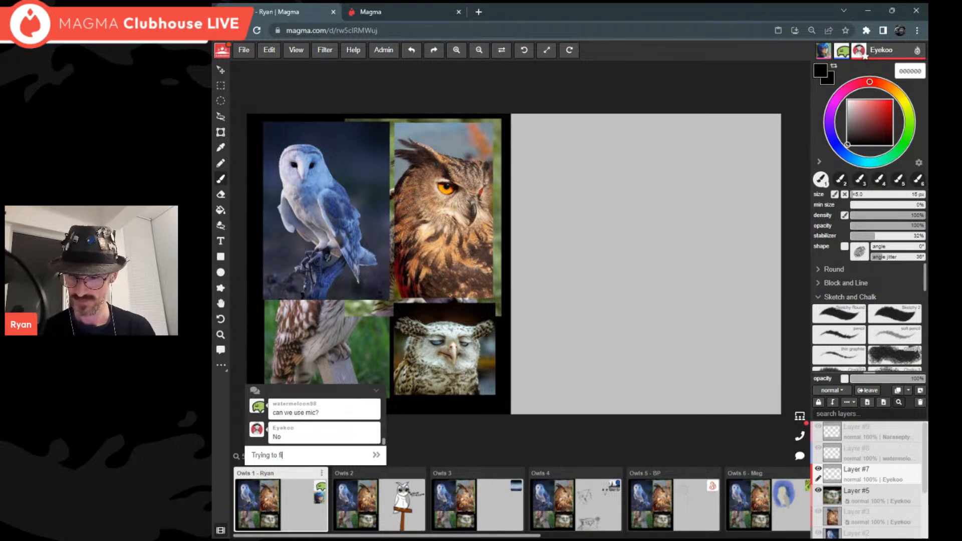
{"action": "type", "text": "x my mic"}
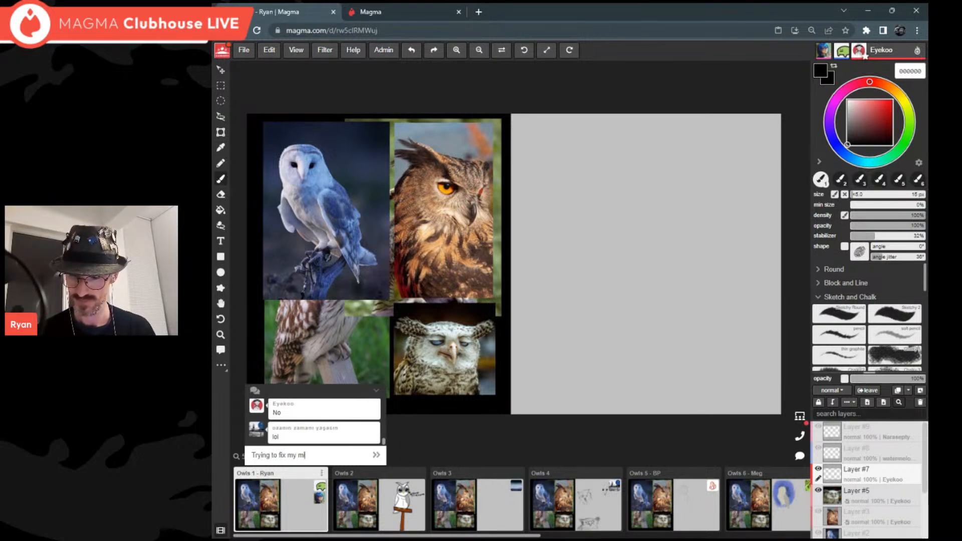
{"action": "key", "text": "Return"}
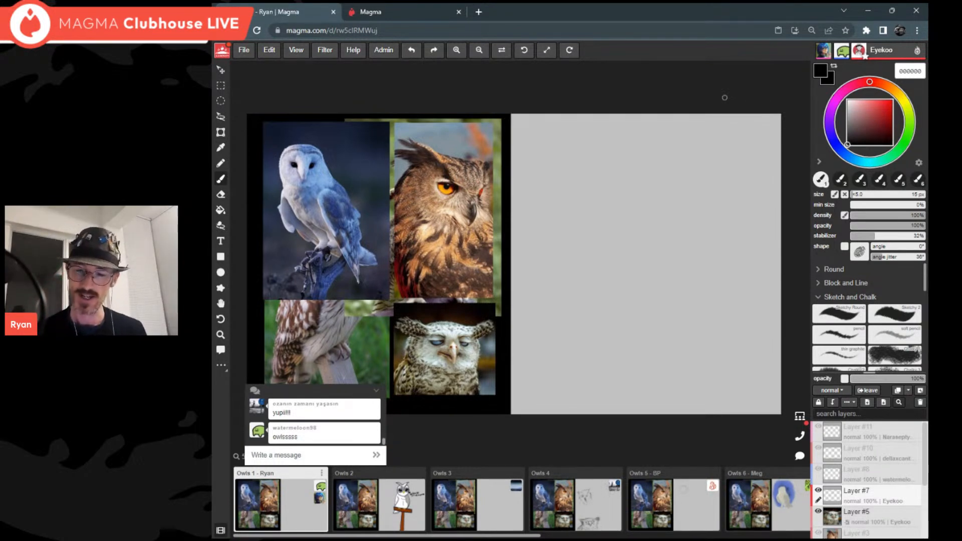
Step: Duplicate the blank Owls 9 canvas at the end of the canvas sequence
{"action": "scroll", "coordinate": [725, 98], "scroll_direction": "down", "scroll_amount": 3}
{"action": "scroll", "coordinate": [725, 98], "scroll_direction": "up", "scroll_amount": 3}
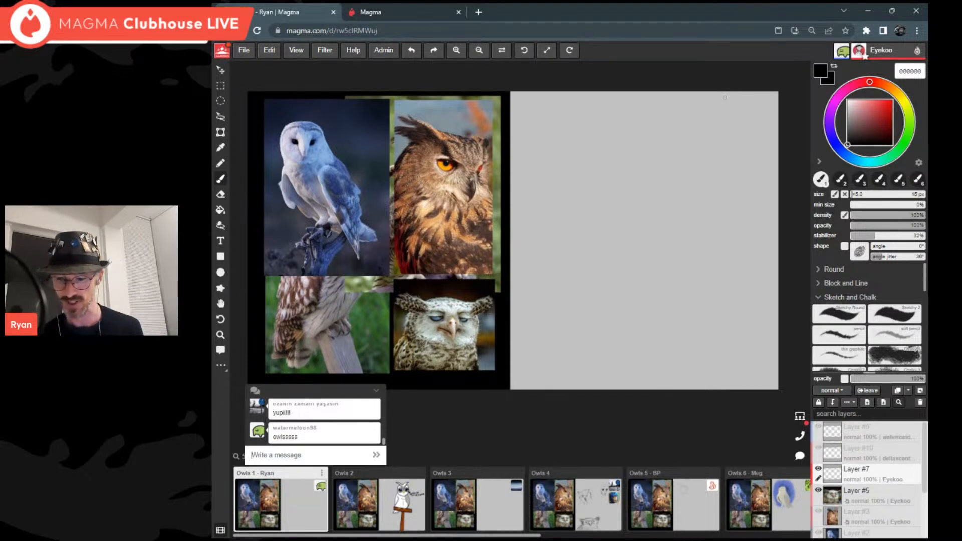
{"action": "scroll", "coordinate": [521, 501], "scroll_direction": "right", "scroll_amount": 4}
{"action": "scroll", "coordinate": [521, 501], "scroll_direction": "right", "scroll_amount": 3}
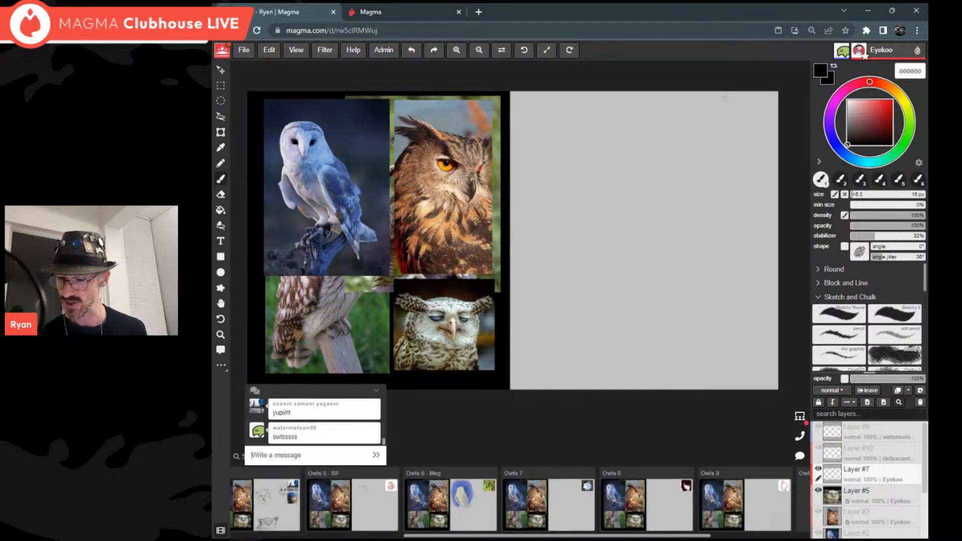
{"action": "scroll", "coordinate": [521, 501], "scroll_direction": "right", "scroll_amount": 3}
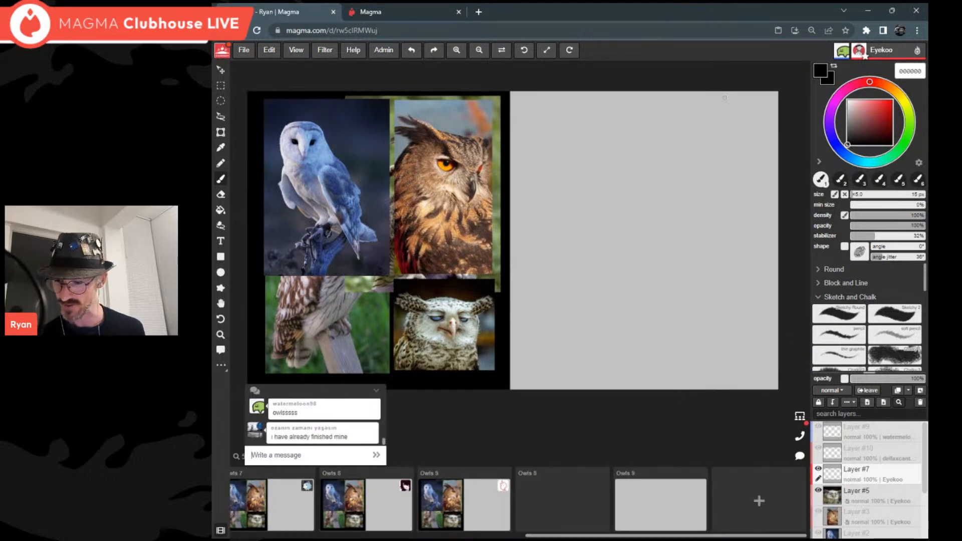
{"action": "left_click", "coordinate": [701, 476]}
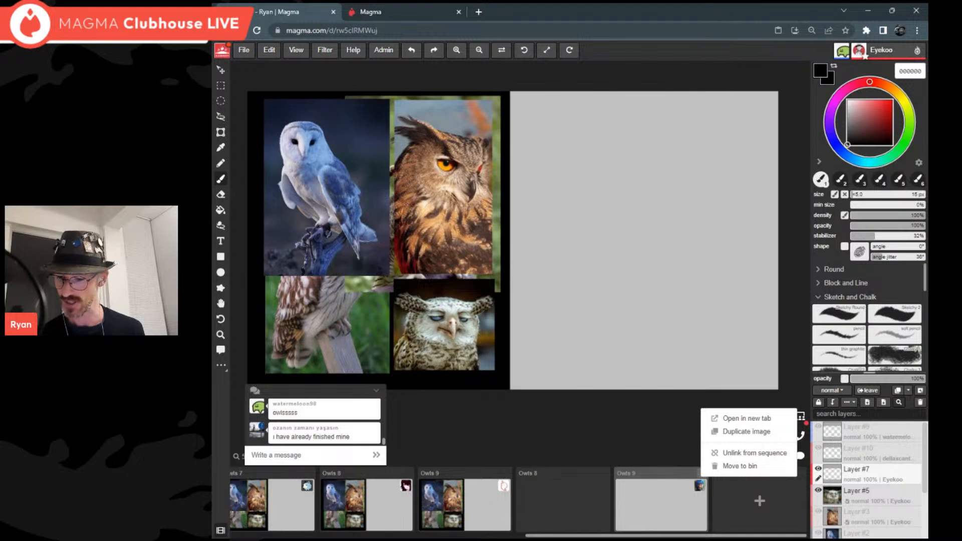
{"action": "left_click", "coordinate": [762, 432]}
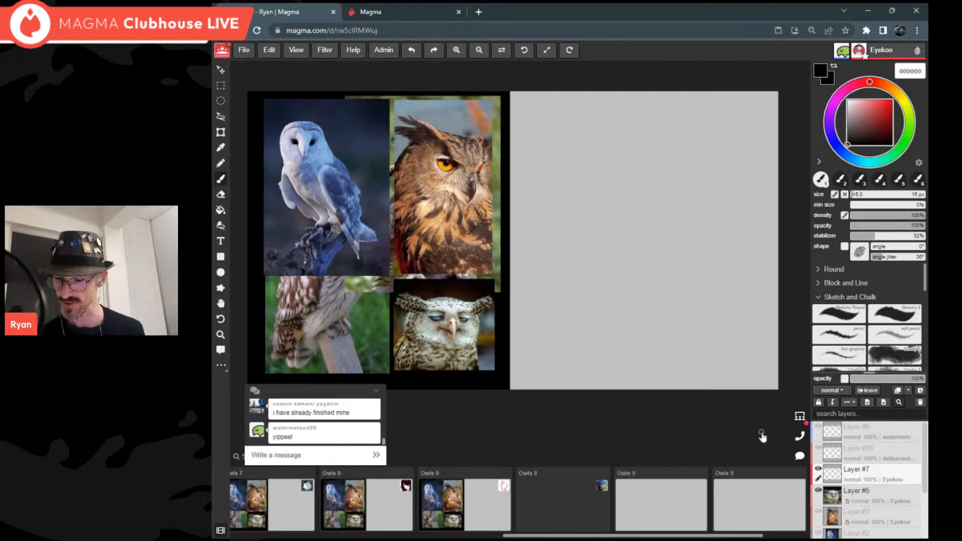
Step: Open the new blank Owls 9 copy and duplicate the last canvas in the sequence two more times
{"action": "left_click", "coordinate": [721, 501]}
{"action": "left_click", "coordinate": [800, 473]}
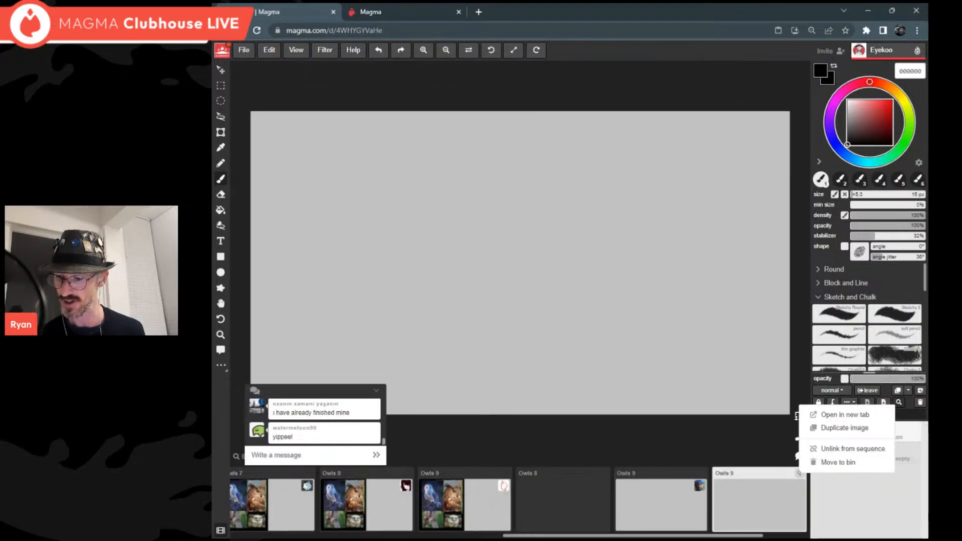
{"action": "left_click", "coordinate": [844, 428]}
{"action": "scroll", "coordinate": [702, 501], "scroll_direction": "left", "scroll_amount": 2}
{"action": "scroll", "coordinate": [521, 501], "scroll_direction": "right", "scroll_amount": 3}
{"action": "left_click", "coordinate": [702, 473]}
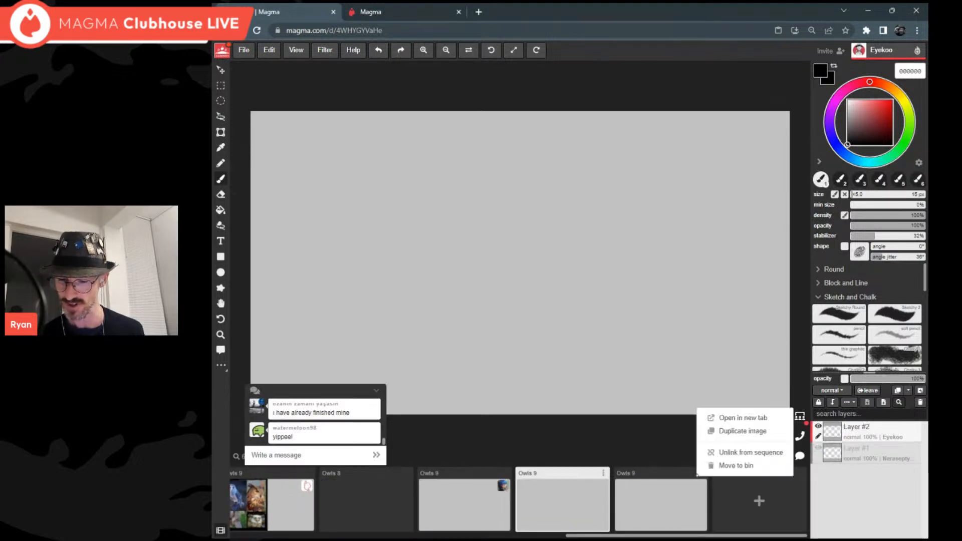
{"action": "left_click", "coordinate": [735, 432]}
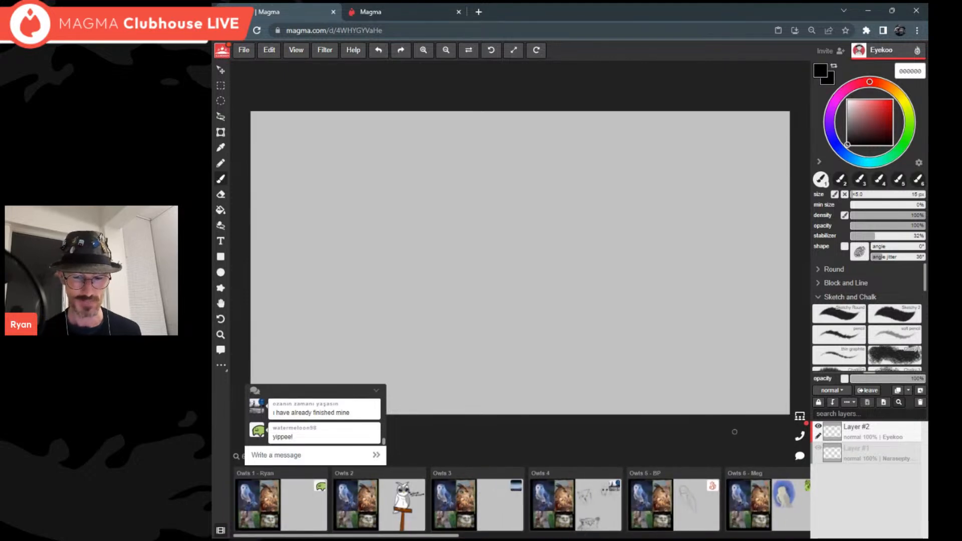
Step: View the Owls 2 canvas and return to the Owls 1 canvas
{"action": "left_click", "coordinate": [380, 501]}
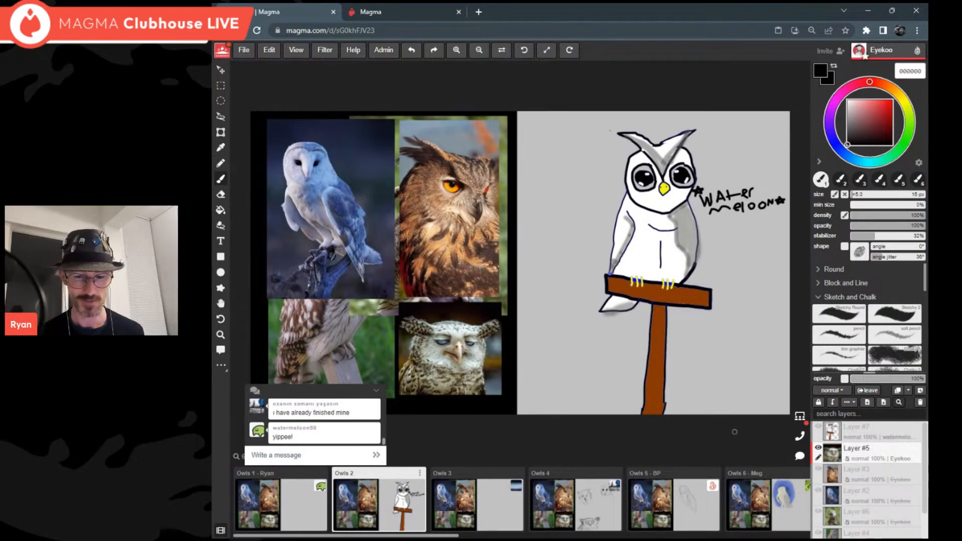
{"action": "left_click", "coordinate": [280, 501]}
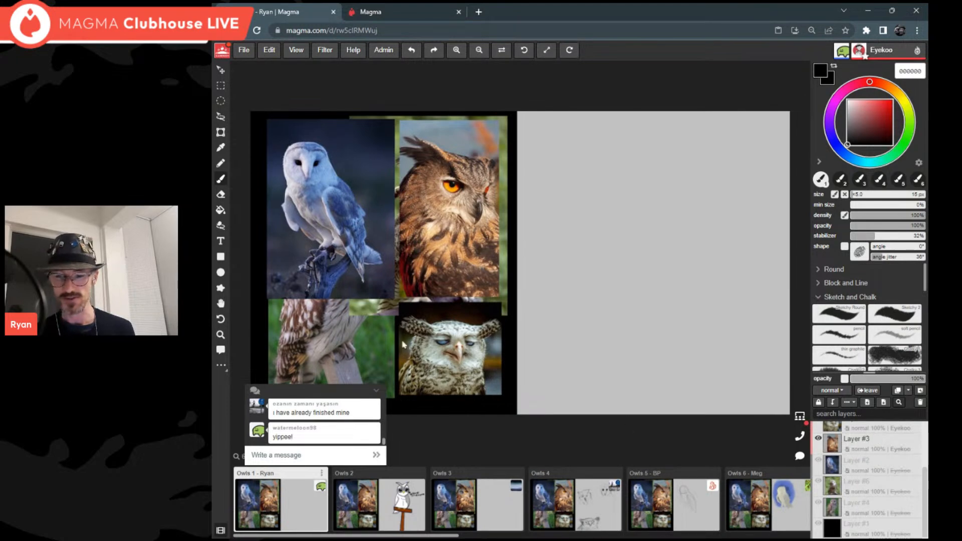
Step: Select Layer #2 and Layer #6, and briefly hide Layer #3 to view the owl photo beneath it
{"action": "left_click", "coordinate": [864, 466]}
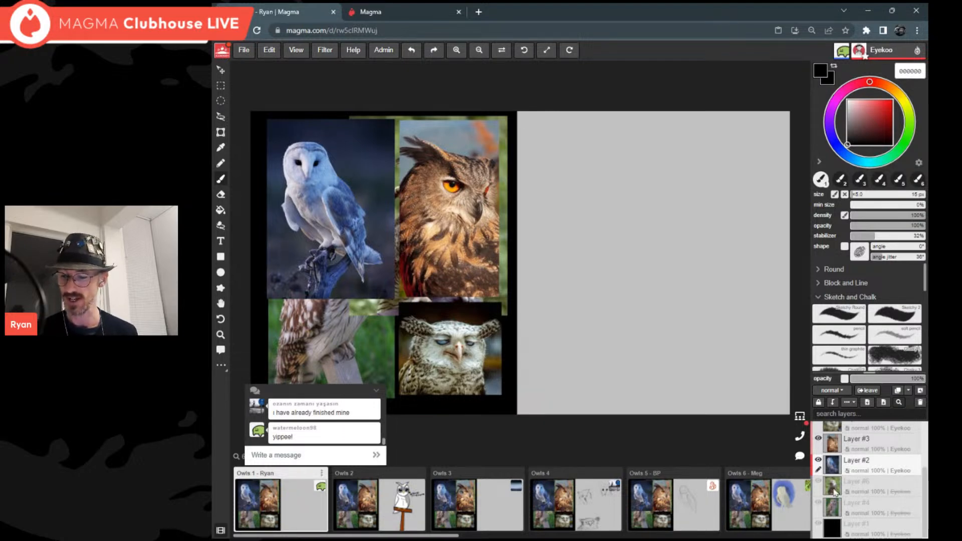
{"action": "left_click", "coordinate": [849, 487]}
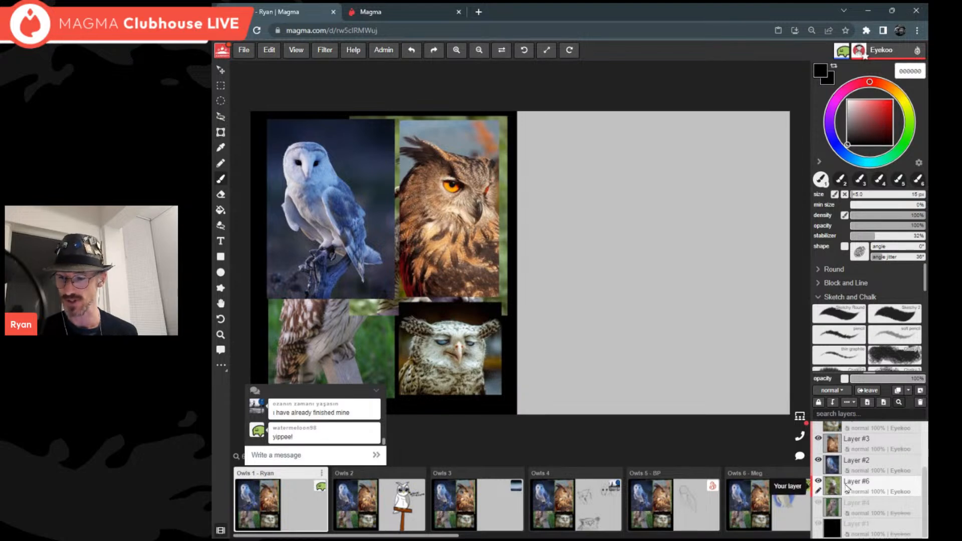
{"action": "left_click", "coordinate": [819, 439]}
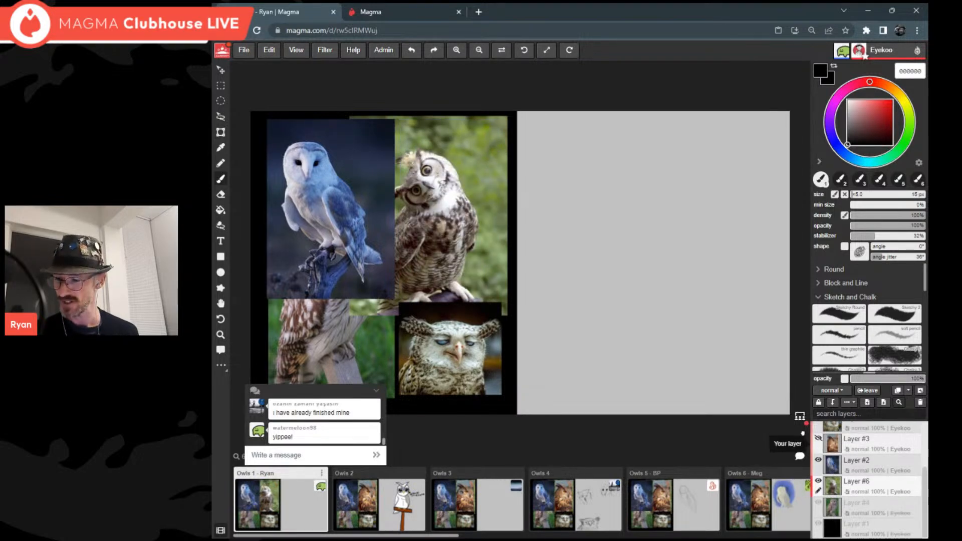
{"action": "left_click", "coordinate": [818, 438]}
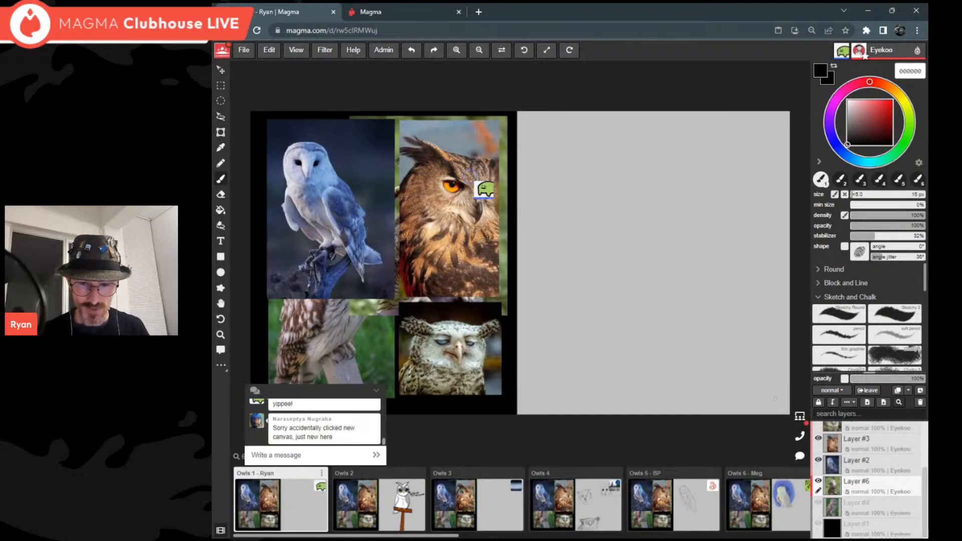
Step: Open the blank Owls 9 canvas that follows the dark Owls 8 canvas in the sequence
{"action": "scroll", "coordinate": [520, 501], "scroll_direction": "right", "scroll_amount": 11}
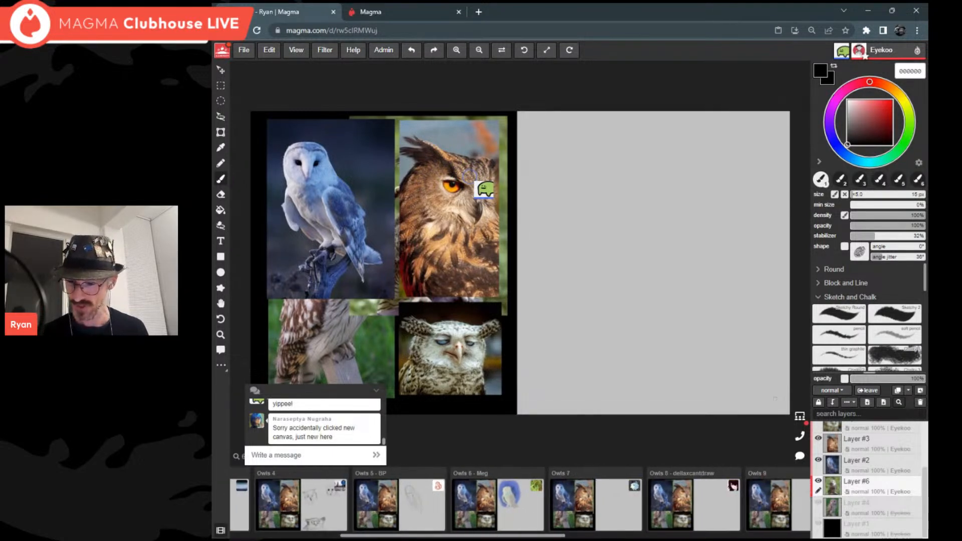
{"action": "scroll", "coordinate": [521, 501], "scroll_direction": "right", "scroll_amount": 2}
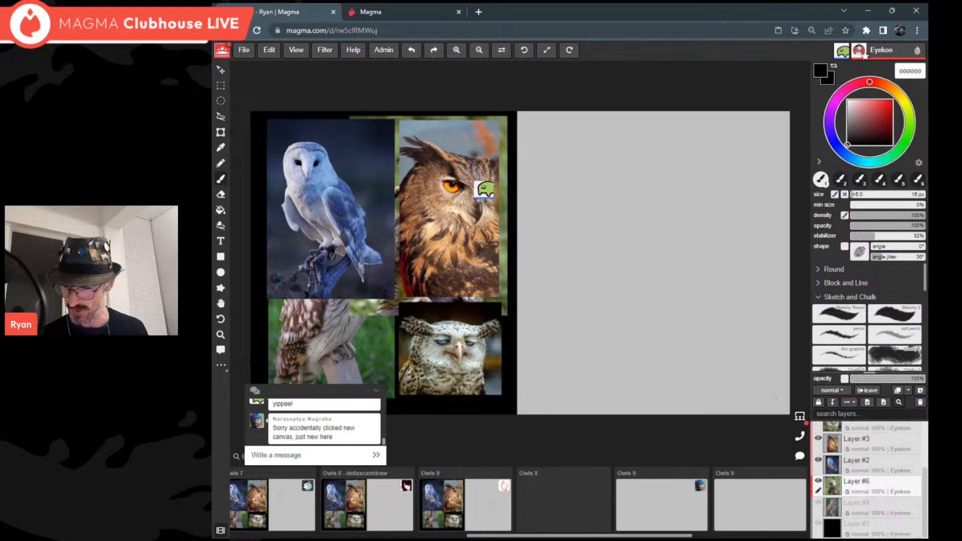
{"action": "scroll", "coordinate": [520, 501], "scroll_direction": "right", "scroll_amount": 2}
{"action": "left_click", "coordinate": [567, 504]}
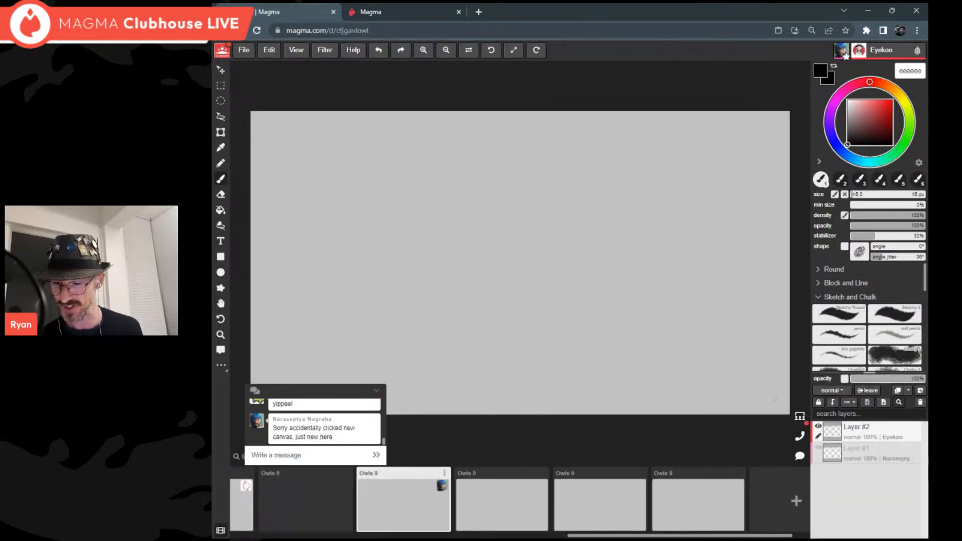
Step: Move the three spare blank Owls 9 canvases that follow the open one to the bin
{"action": "left_click", "coordinate": [739, 474]}
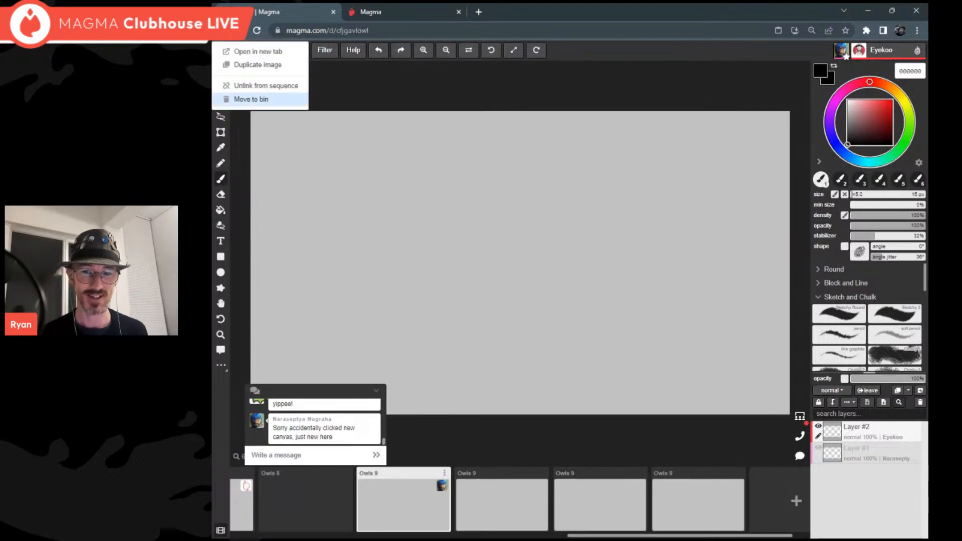
{"action": "left_click", "coordinate": [275, 100]}
{"action": "left_click", "coordinate": [642, 152]}
{"action": "left_click", "coordinate": [701, 473]}
{"action": "left_click", "coordinate": [733, 464]}
{"action": "left_click", "coordinate": [643, 154]}
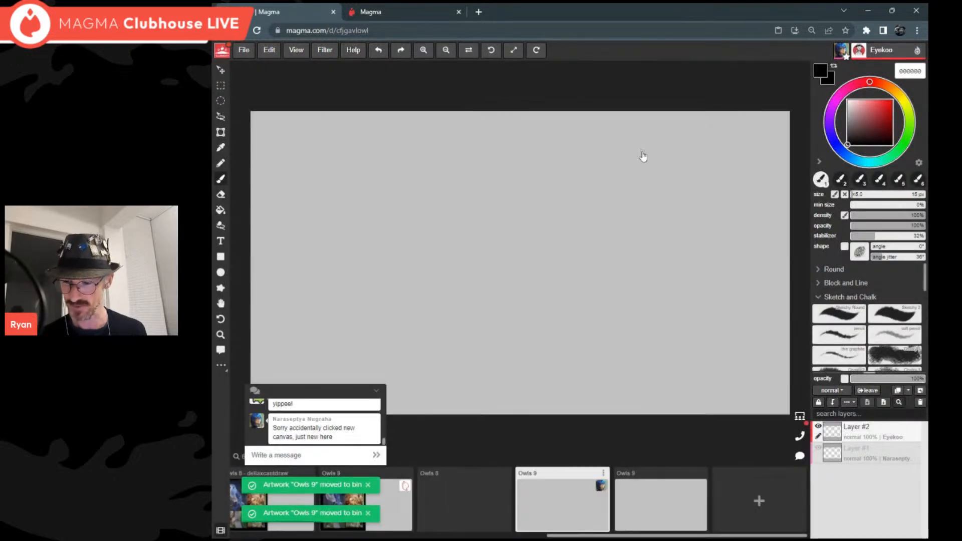
{"action": "left_click", "coordinate": [701, 473]}
{"action": "left_click", "coordinate": [729, 464]}
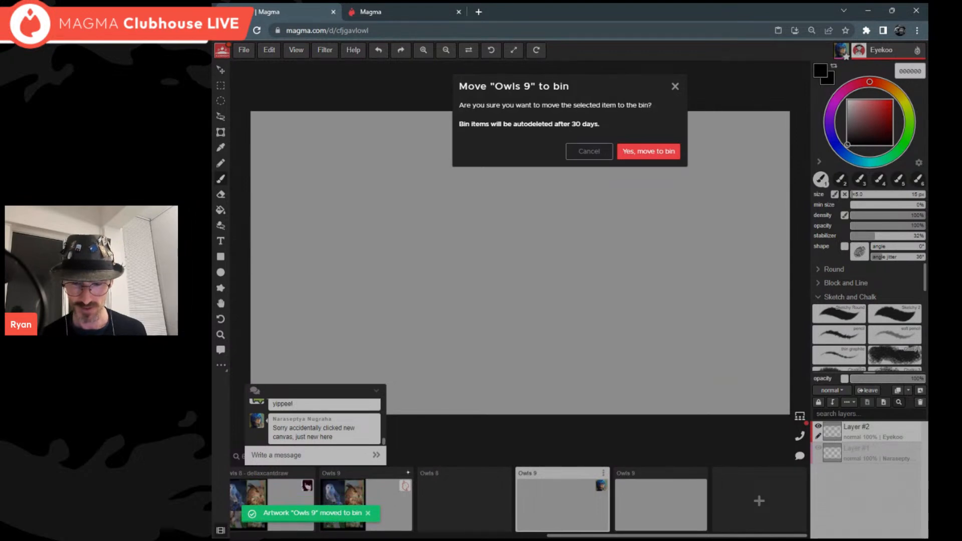
{"action": "left_click", "coordinate": [665, 153]}
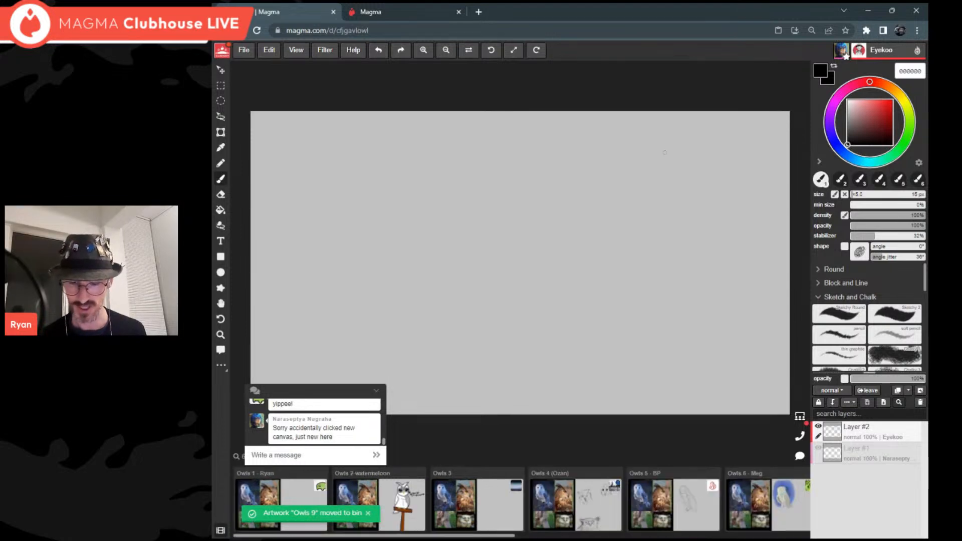
Step: Duplicate the Owls 1 canvas, and duplicate the resulting copy once more
{"action": "left_click", "coordinate": [322, 475]}
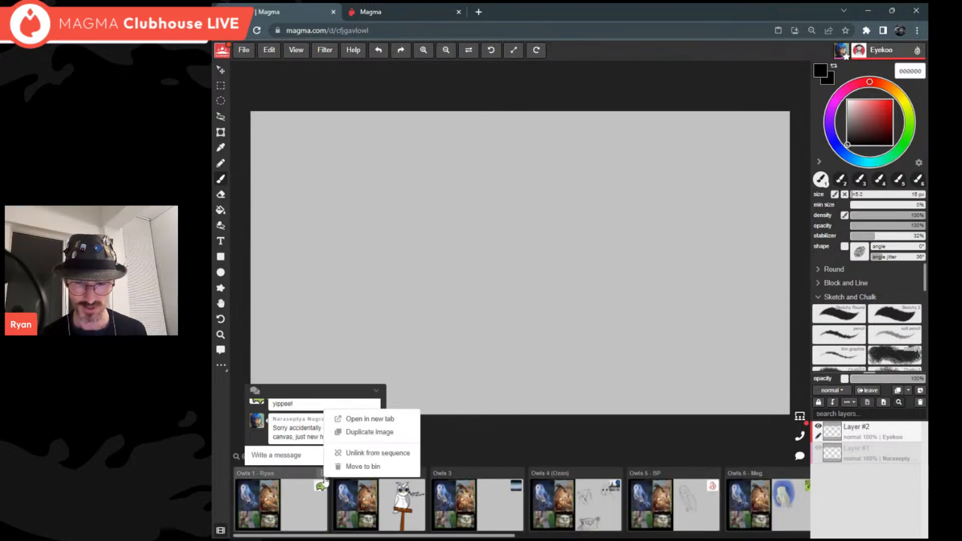
{"action": "left_click", "coordinate": [364, 432]}
{"action": "left_click", "coordinate": [420, 474]}
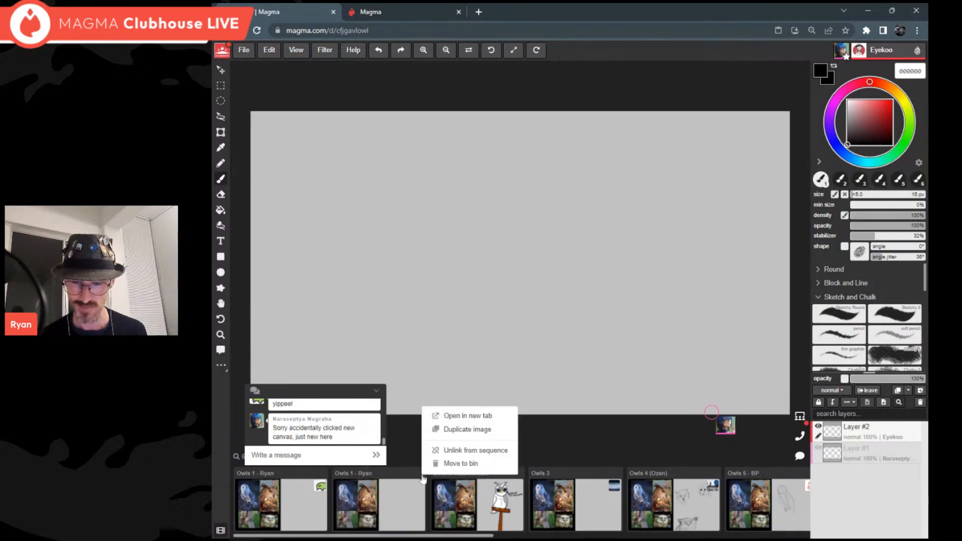
{"action": "left_click", "coordinate": [468, 430]}
Step: Open the first of the three Owls 1 canvases in the sequence and set the brush color to red dc0707
{"action": "left_click", "coordinate": [471, 474]}
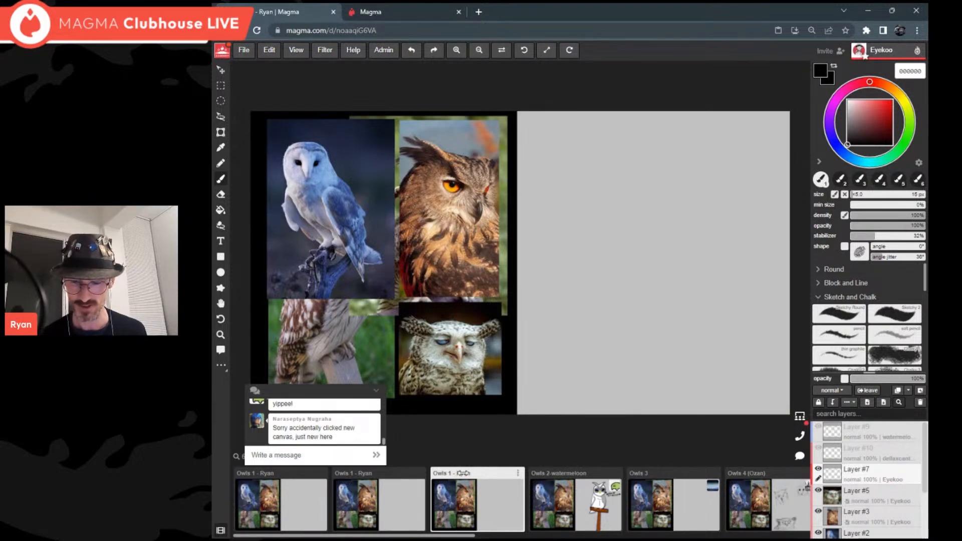
{"action": "left_click", "coordinate": [270, 504]}
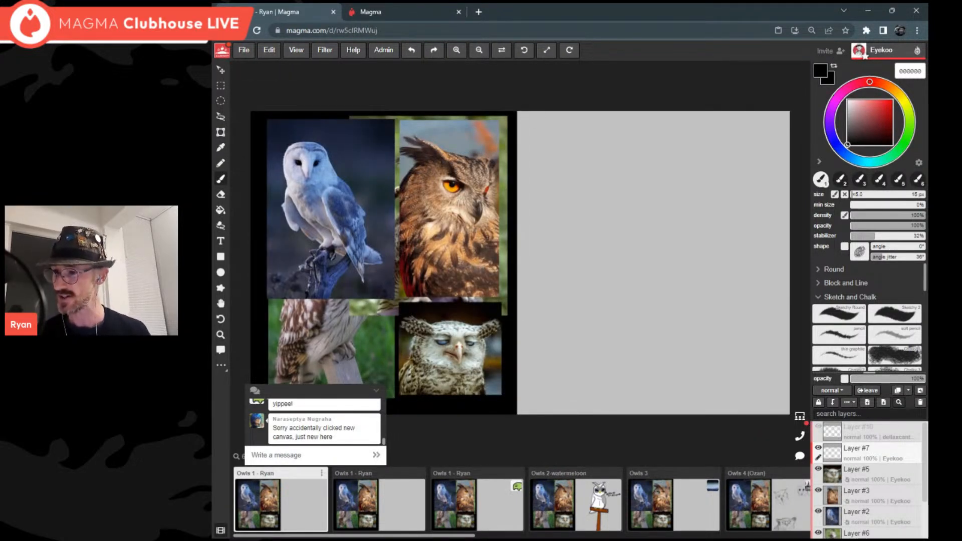
{"action": "mouse_move", "coordinate": [881, 110]}
{"action": "left_mouse_down"}
{"action": "mouse_move", "coordinate": [884, 119]}
{"action": "mouse_move", "coordinate": [891, 106]}
{"action": "left_mouse_up"}
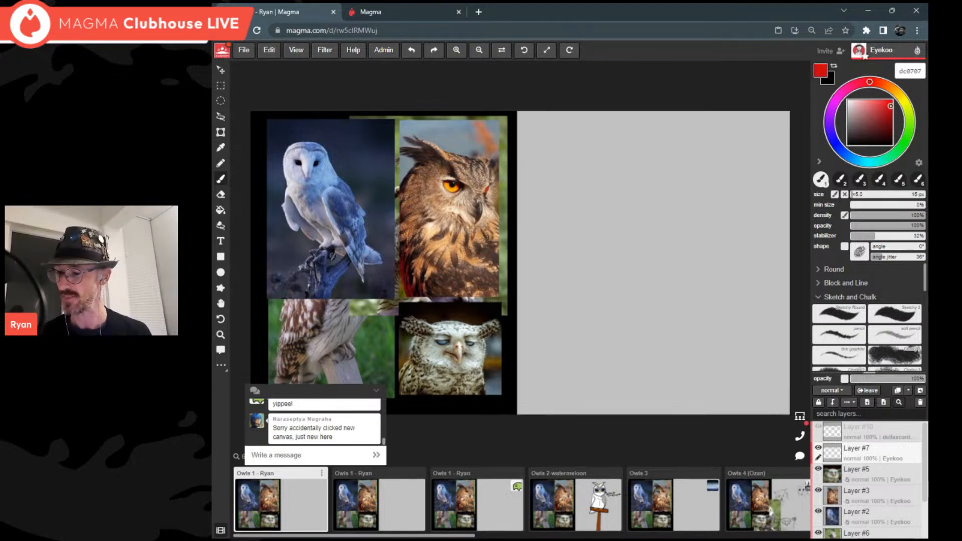
Step: Sketch a red circle around the barn owl's head and an egg-shaped oval over its body on the reference photo
{"action": "scroll", "coordinate": [319, 254], "scroll_direction": "up", "scroll_amount": 4}
{"action": "left_click_drag", "start_coordinate": [320, 253], "coordinate": [395, 341]}
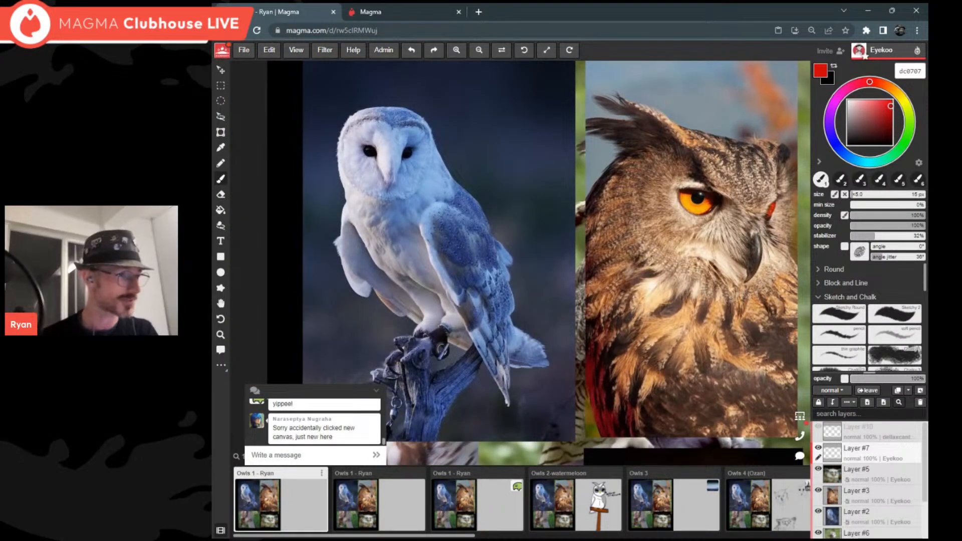
{"action": "mouse_move", "coordinate": [373, 105]}
{"action": "left_mouse_down"}
{"action": "mouse_move", "coordinate": [343, 184]}
{"action": "mouse_move", "coordinate": [332, 147]}
{"action": "mouse_move", "coordinate": [332, 164]}
{"action": "mouse_move", "coordinate": [438, 135]}
{"action": "left_mouse_up"}
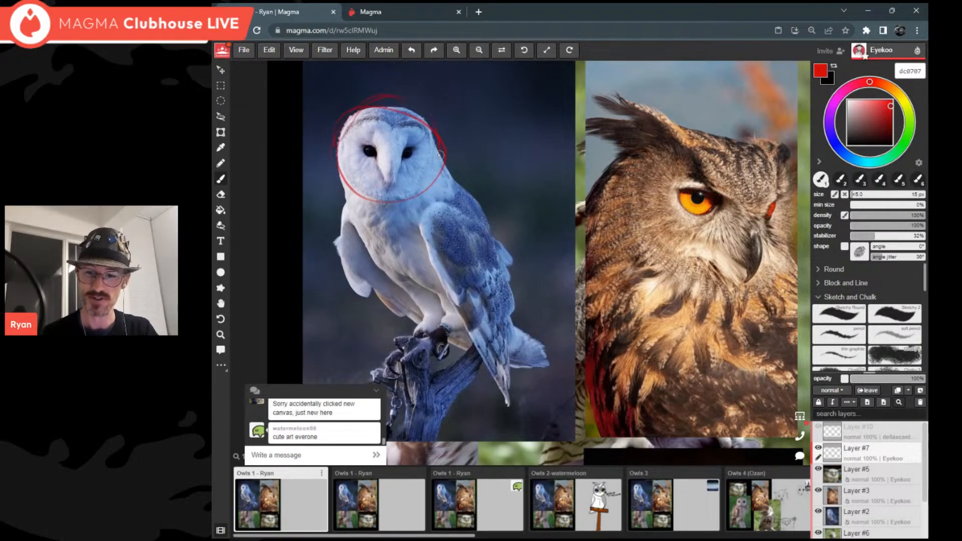
{"action": "mouse_move", "coordinate": [348, 203]}
{"action": "left_mouse_down"}
{"action": "mouse_move", "coordinate": [403, 288]}
{"action": "mouse_move", "coordinate": [474, 283]}
{"action": "mouse_move", "coordinate": [483, 229]}
{"action": "left_mouse_up"}
{"action": "left_click_drag", "start_coordinate": [457, 183], "coordinate": [484, 291]}
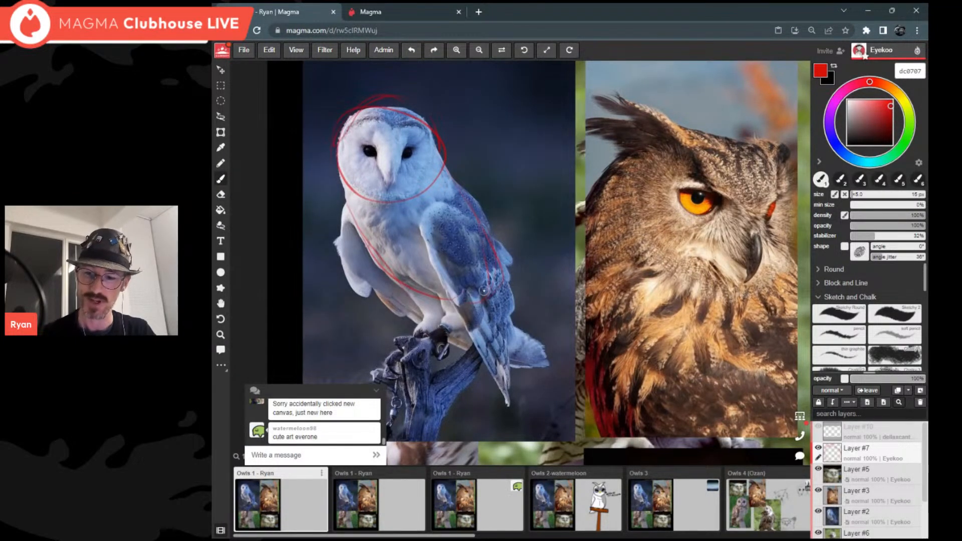
{"action": "mouse_move", "coordinate": [494, 246]}
{"action": "left_mouse_down"}
{"action": "mouse_move", "coordinate": [459, 211]}
{"action": "mouse_move", "coordinate": [430, 221]}
{"action": "mouse_move", "coordinate": [509, 411]}
{"action": "mouse_move", "coordinate": [491, 237]}
{"action": "left_mouse_up"}
Step: Outline the barn owl's two wings and its tail in red over the photo
{"action": "mouse_move", "coordinate": [351, 209]}
{"action": "left_mouse_down"}
{"action": "mouse_move", "coordinate": [339, 244]}
{"action": "mouse_move", "coordinate": [436, 330]}
{"action": "left_mouse_up"}
{"action": "mouse_move", "coordinate": [392, 202]}
{"action": "left_mouse_down"}
{"action": "mouse_move", "coordinate": [467, 351]}
{"action": "mouse_move", "coordinate": [545, 373]}
{"action": "left_mouse_up"}
{"action": "left_click_drag", "start_coordinate": [505, 319], "coordinate": [531, 348]}
Step: Draw the barn owl's V-shaped beak ridge, both eyes and the curved brow lines of its face in red
{"action": "scroll", "coordinate": [502, 250], "scroll_direction": "down", "scroll_amount": 3}
{"action": "scroll", "coordinate": [501, 251], "scroll_direction": "up", "scroll_amount": 5}
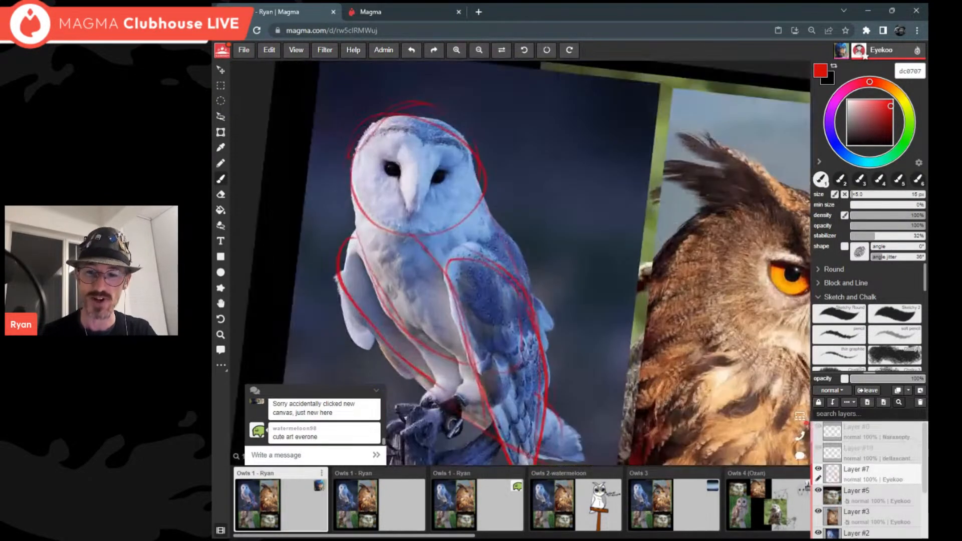
{"action": "mouse_move", "coordinate": [399, 147]}
{"action": "left_mouse_down"}
{"action": "mouse_move", "coordinate": [407, 221]}
{"action": "mouse_move", "coordinate": [442, 159]}
{"action": "left_mouse_up"}
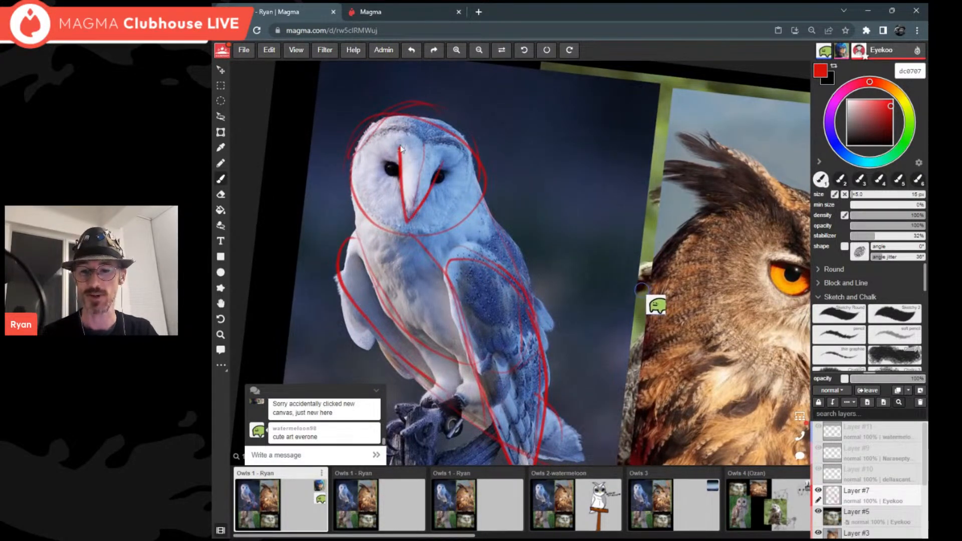
{"action": "mouse_move", "coordinate": [445, 167]}
{"action": "left_mouse_down"}
{"action": "mouse_move", "coordinate": [450, 180]}
{"action": "mouse_move", "coordinate": [383, 170]}
{"action": "mouse_move", "coordinate": [399, 177]}
{"action": "left_mouse_up"}
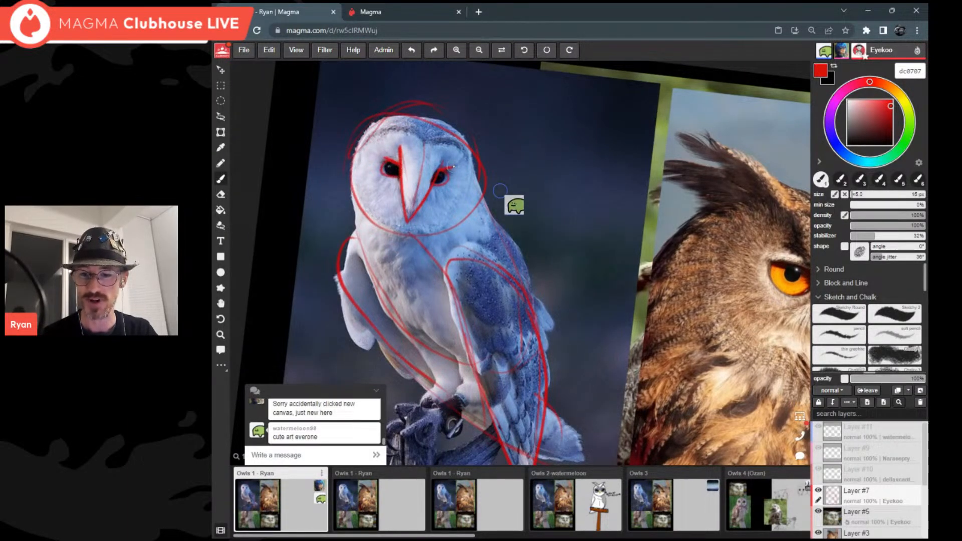
{"action": "mouse_move", "coordinate": [362, 156]}
{"action": "left_mouse_down"}
{"action": "mouse_move", "coordinate": [380, 134]}
{"action": "mouse_move", "coordinate": [443, 142]}
{"action": "mouse_move", "coordinate": [472, 163]}
{"action": "left_mouse_up"}
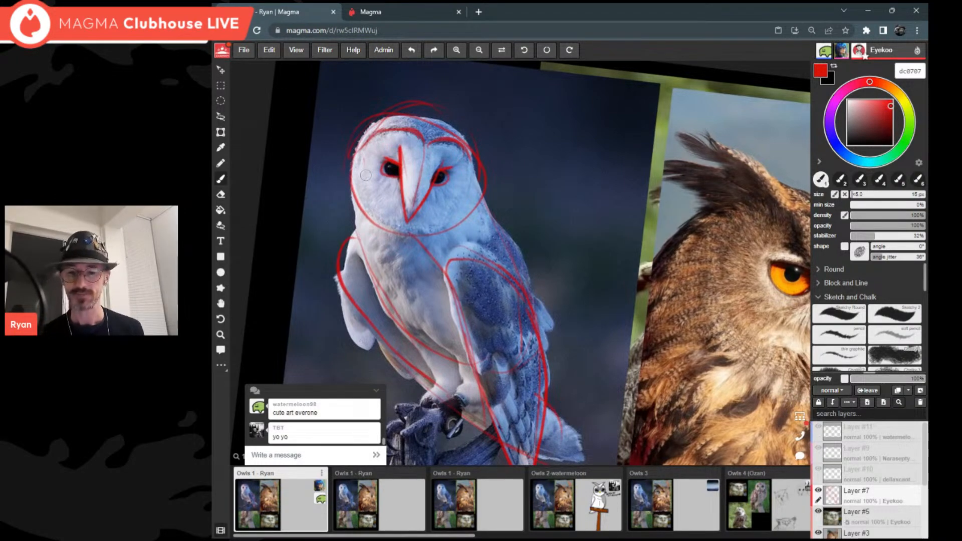
Step: Clear the red barn owl sketch from Layer #7
{"action": "scroll", "coordinate": [365, 175], "scroll_direction": "down", "scroll_amount": 4}
{"action": "scroll", "coordinate": [366, 175], "scroll_direction": "up", "scroll_amount": 3}
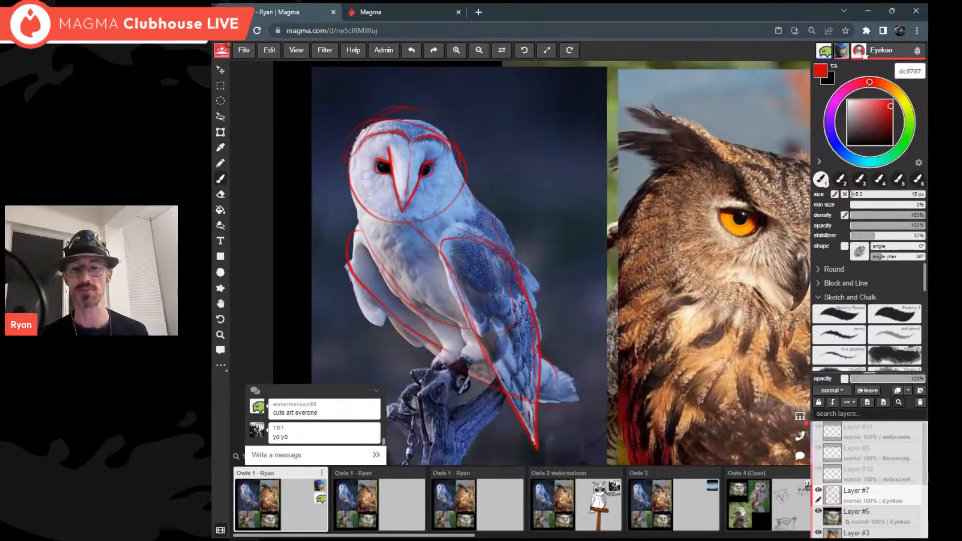
{"action": "scroll", "coordinate": [366, 176], "scroll_direction": "up", "scroll_amount": 1}
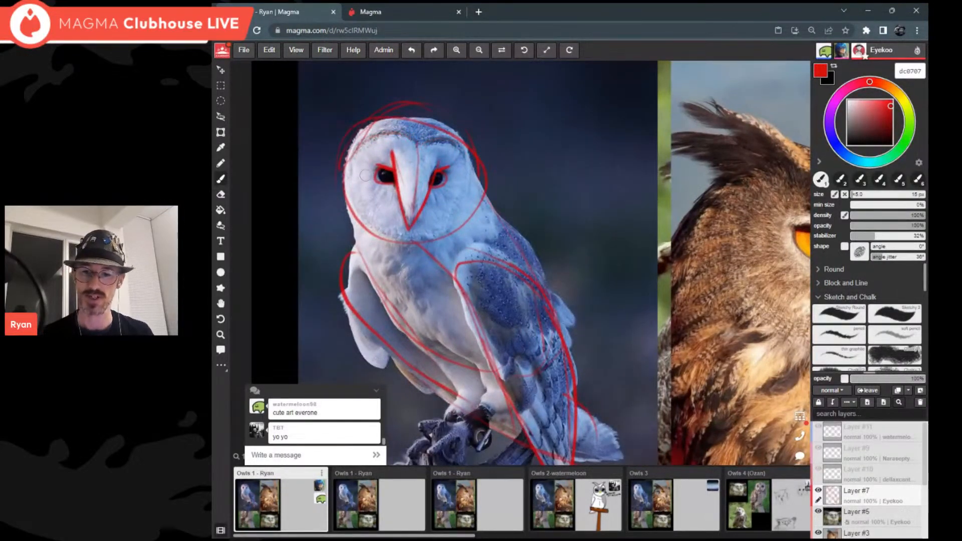
{"action": "left_click", "coordinate": [849, 402]}
{"action": "left_click", "coordinate": [827, 454]}
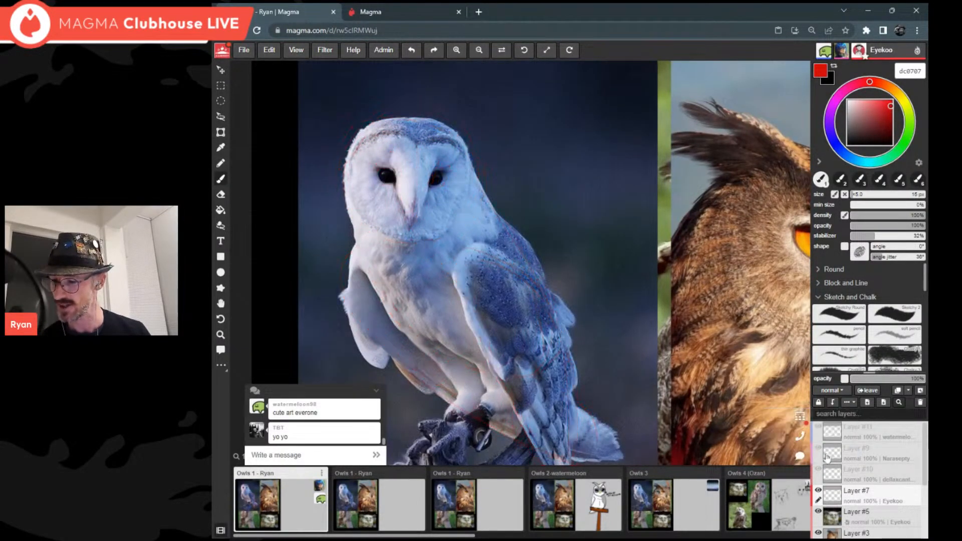
Step: Draw a straight red guideline across the eyes of the half-asleep speckled owl and outline both of its eyes
{"action": "scroll", "coordinate": [476, 184], "scroll_direction": "down", "scroll_amount": 3}
{"action": "middle_click_drag", "start_coordinate": [476, 184], "coordinate": [364, 153]}
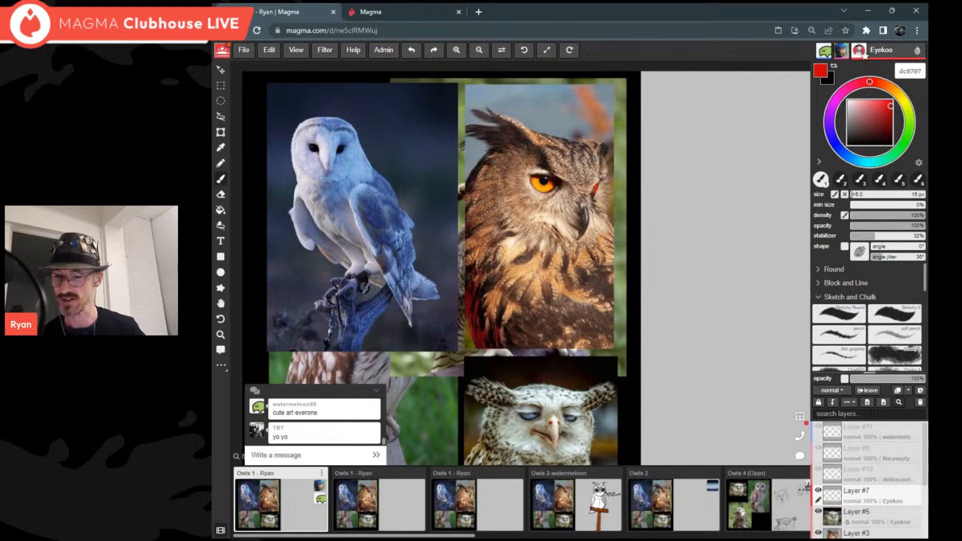
{"action": "scroll", "coordinate": [441, 225], "scroll_direction": "down", "scroll_amount": 3}
{"action": "middle_click_drag", "start_coordinate": [441, 225], "coordinate": [379, 224]}
{"action": "middle_click_drag", "start_coordinate": [321, 370], "coordinate": [349, 337]}
{"action": "scroll", "coordinate": [326, 373], "scroll_direction": "up", "scroll_amount": 2}
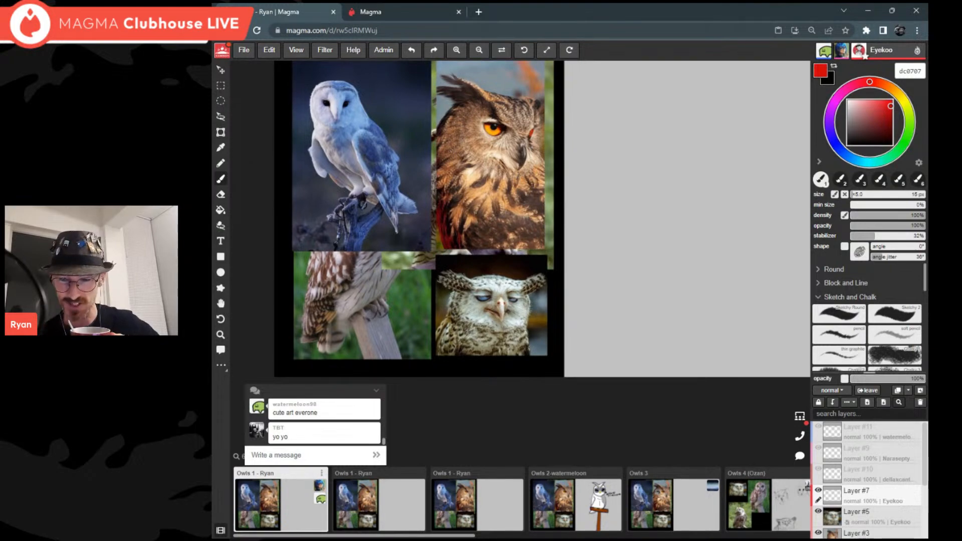
{"action": "scroll", "coordinate": [488, 308], "scroll_direction": "up", "scroll_amount": 6}
{"action": "middle_click_drag", "start_coordinate": [471, 322], "coordinate": [494, 236]}
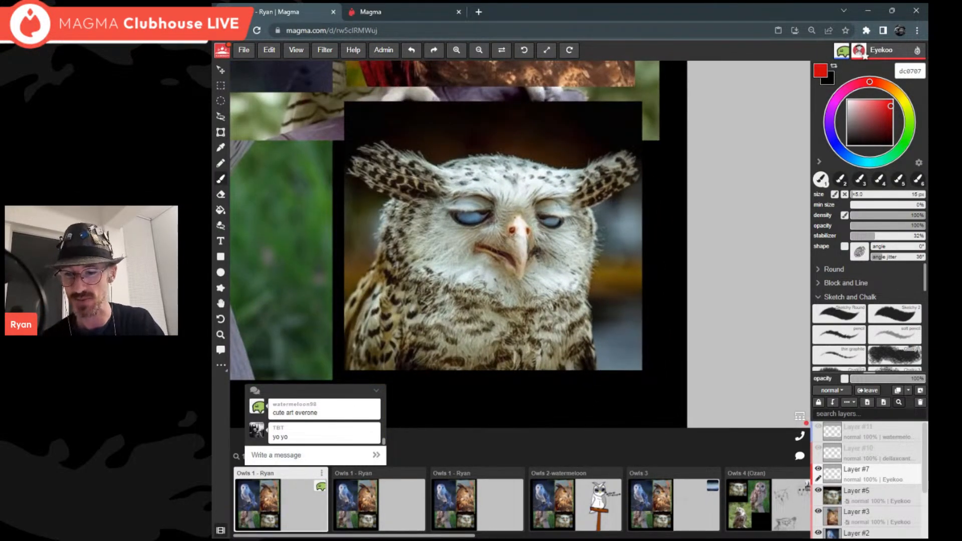
{"action": "left_click_drag", "start_coordinate": [383, 204], "coordinate": [647, 211]}
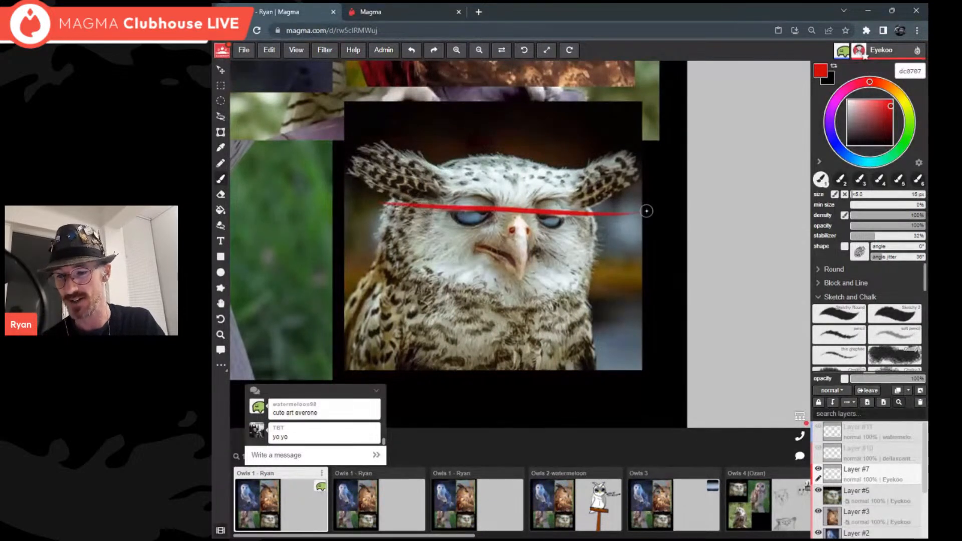
{"action": "scroll", "coordinate": [646, 211], "scroll_direction": "down", "scroll_amount": 2}
{"action": "scroll", "coordinate": [646, 211], "scroll_direction": "up", "scroll_amount": 3}
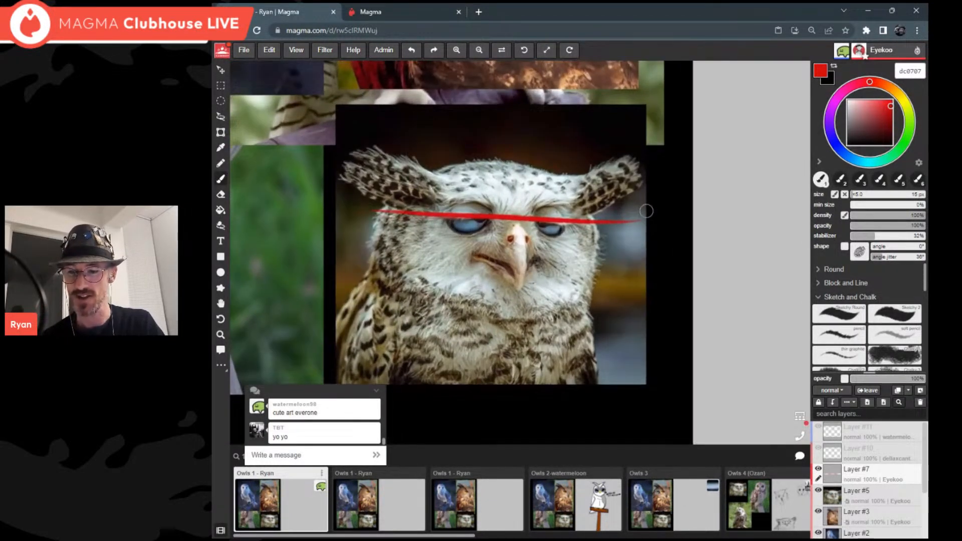
{"action": "mouse_move", "coordinate": [448, 220]}
{"action": "left_mouse_down"}
{"action": "mouse_move", "coordinate": [471, 234]}
{"action": "mouse_move", "coordinate": [490, 220]}
{"action": "mouse_move", "coordinate": [552, 240]}
{"action": "mouse_move", "coordinate": [560, 221]}
{"action": "left_mouse_up"}
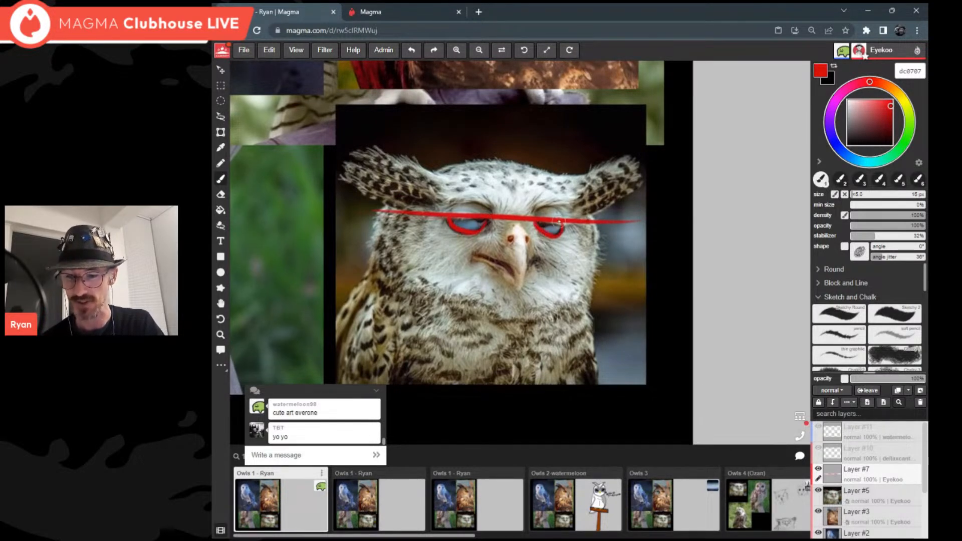
{"action": "left_click_drag", "start_coordinate": [447, 219], "coordinate": [565, 217]}
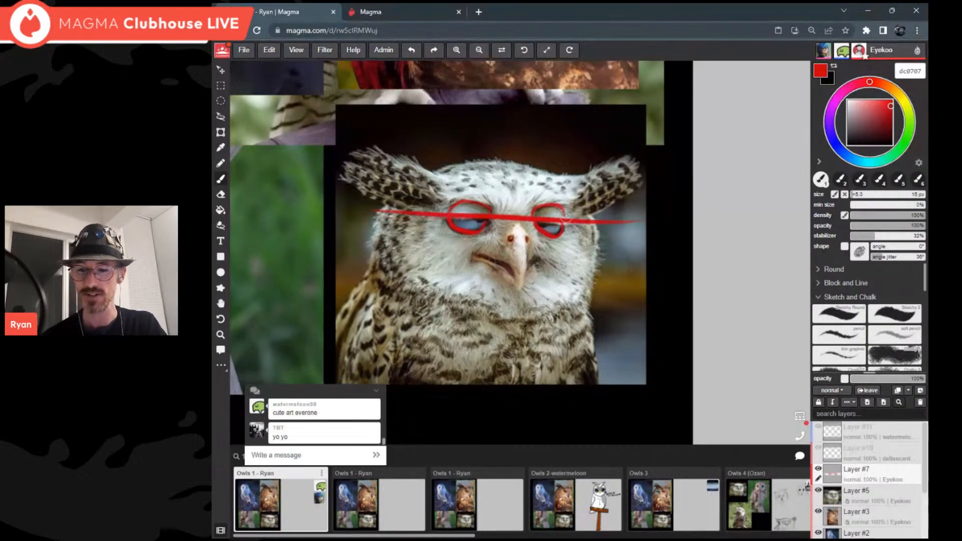
Step: Sketch a red oval around the speckled owl's head and outline the ear tuft on the photo's left side
{"action": "mouse_move", "coordinate": [376, 210]}
{"action": "left_mouse_down"}
{"action": "mouse_move", "coordinate": [579, 190]}
{"action": "mouse_move", "coordinate": [587, 211]}
{"action": "mouse_move", "coordinate": [556, 177]}
{"action": "mouse_move", "coordinate": [586, 210]}
{"action": "mouse_move", "coordinate": [516, 172]}
{"action": "left_mouse_up"}
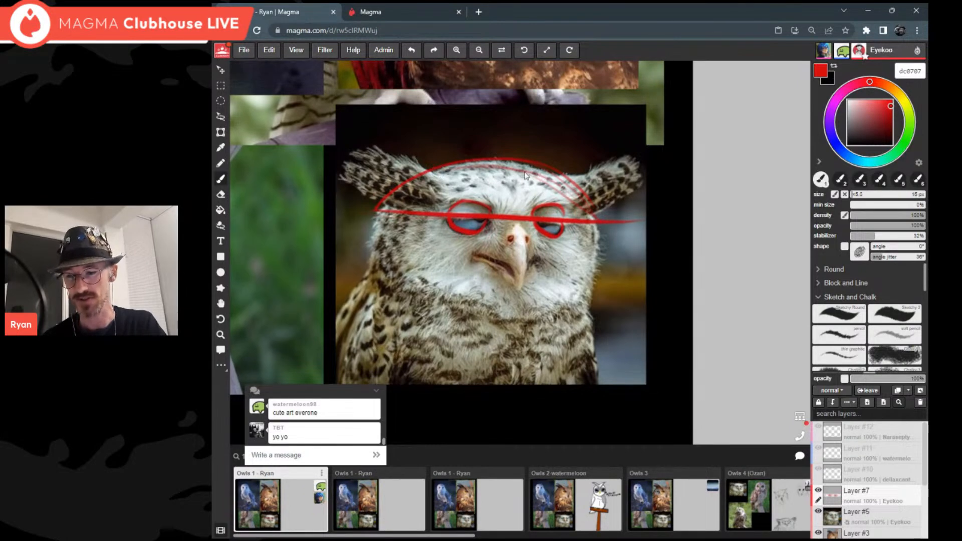
{"action": "mouse_move", "coordinate": [602, 217]}
{"action": "left_mouse_down"}
{"action": "mouse_move", "coordinate": [558, 175]}
{"action": "mouse_move", "coordinate": [381, 216]}
{"action": "mouse_move", "coordinate": [451, 321]}
{"action": "mouse_move", "coordinate": [592, 280]}
{"action": "mouse_move", "coordinate": [503, 331]}
{"action": "left_mouse_up"}
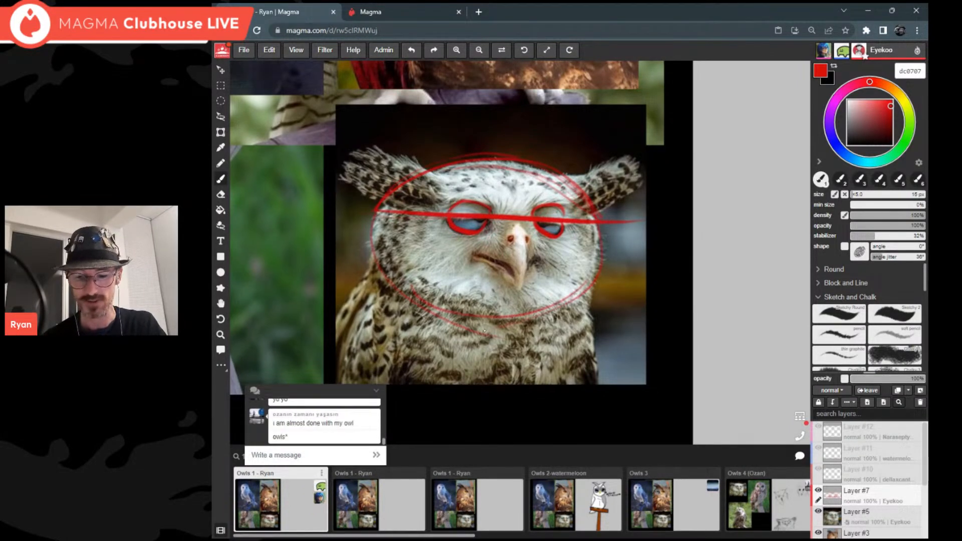
{"action": "mouse_move", "coordinate": [360, 143]}
{"action": "left_mouse_down"}
{"action": "mouse_move", "coordinate": [415, 160]}
{"action": "mouse_move", "coordinate": [446, 198]}
{"action": "left_mouse_up"}
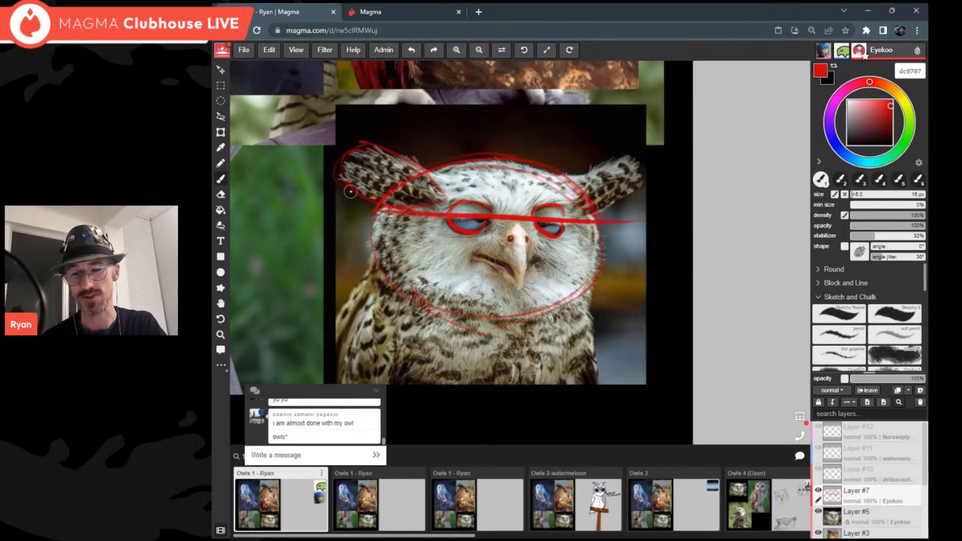
Step: Outline the speckled owl's other ear tuft and sketch its mouth and beak lines in red
{"action": "scroll", "coordinate": [351, 192], "scroll_direction": "down", "scroll_amount": 2}
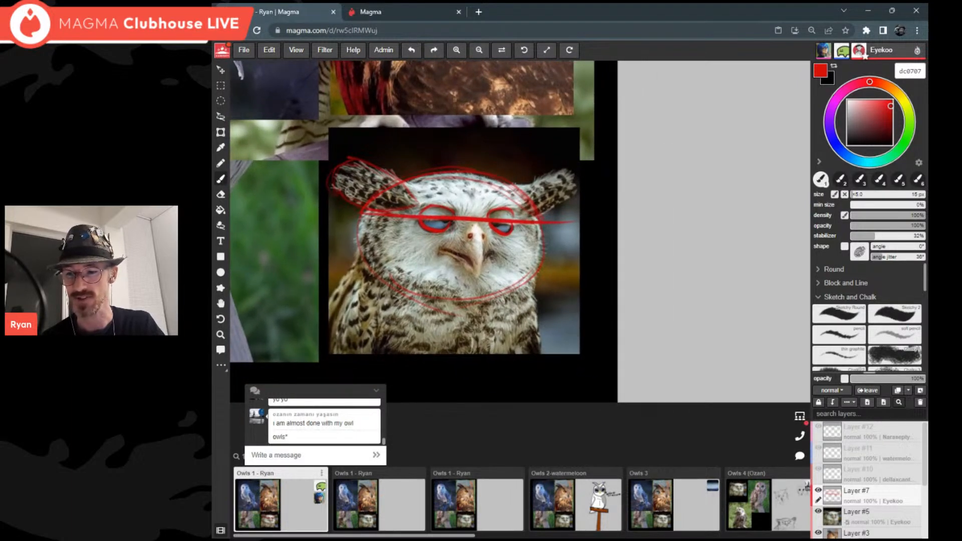
{"action": "left_click_drag", "start_coordinate": [516, 206], "coordinate": [559, 205]}
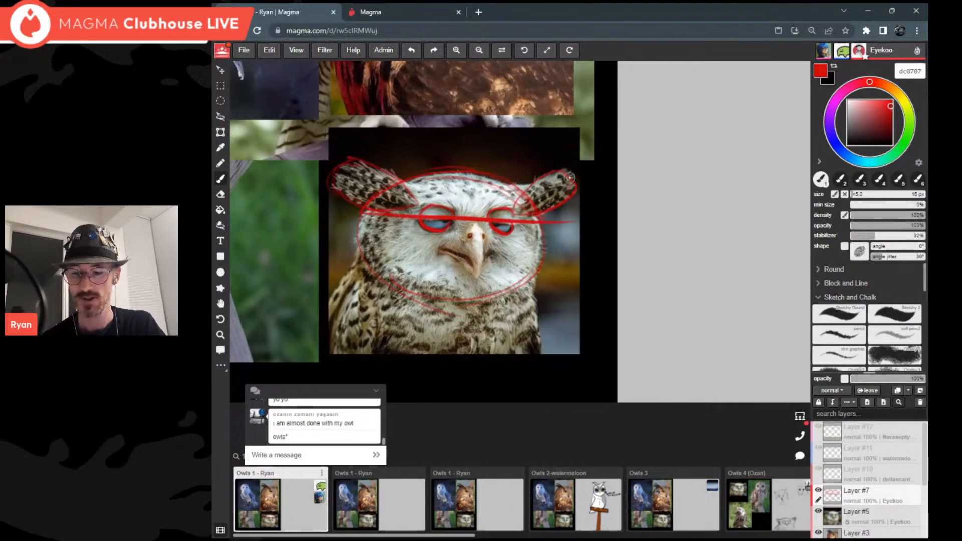
{"action": "left_click_drag", "start_coordinate": [439, 249], "coordinate": [484, 274]}
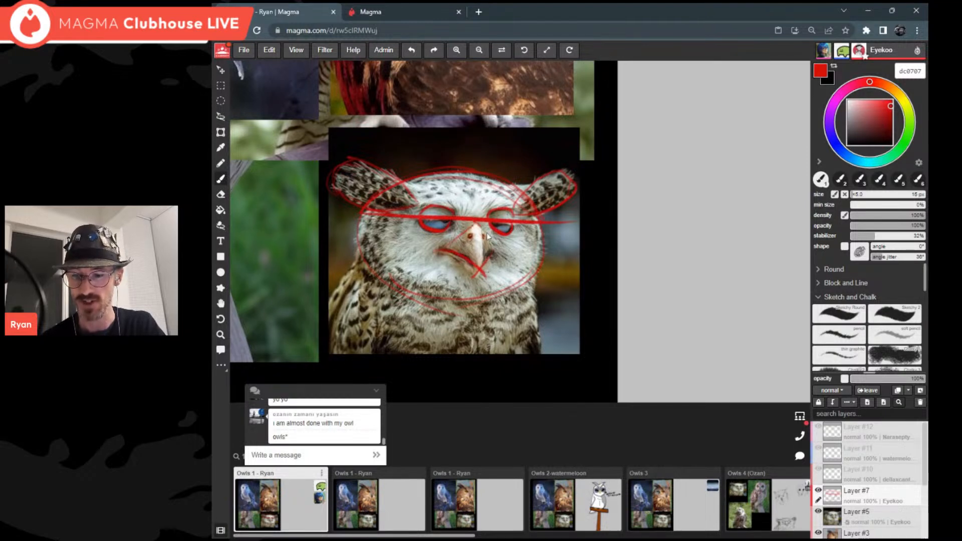
{"action": "left_click_drag", "start_coordinate": [474, 271], "coordinate": [497, 249]}
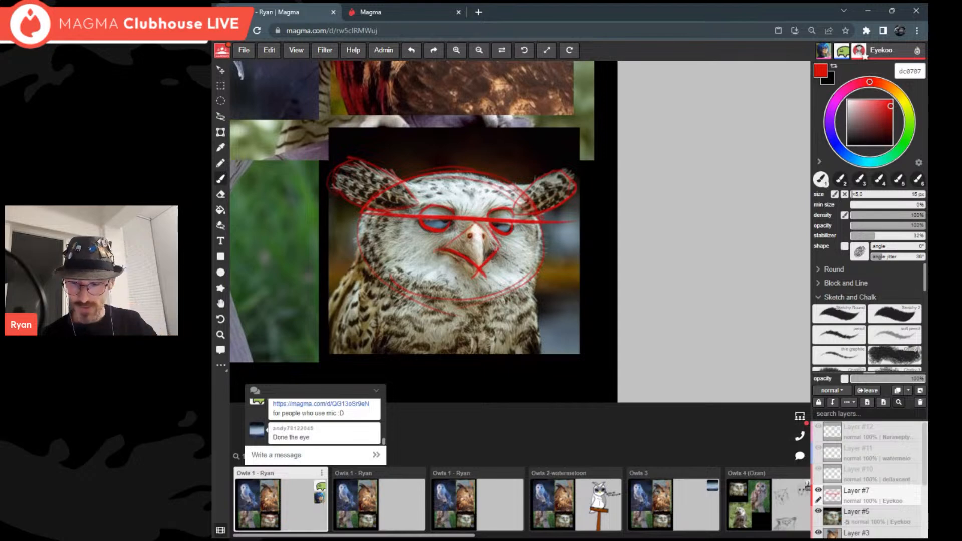
Step: Remove the speckled owl sketch by undoing its latest strokes and clearing the rest of Layer #7
{"action": "scroll", "coordinate": [521, 501], "scroll_direction": "right", "scroll_amount": 5}
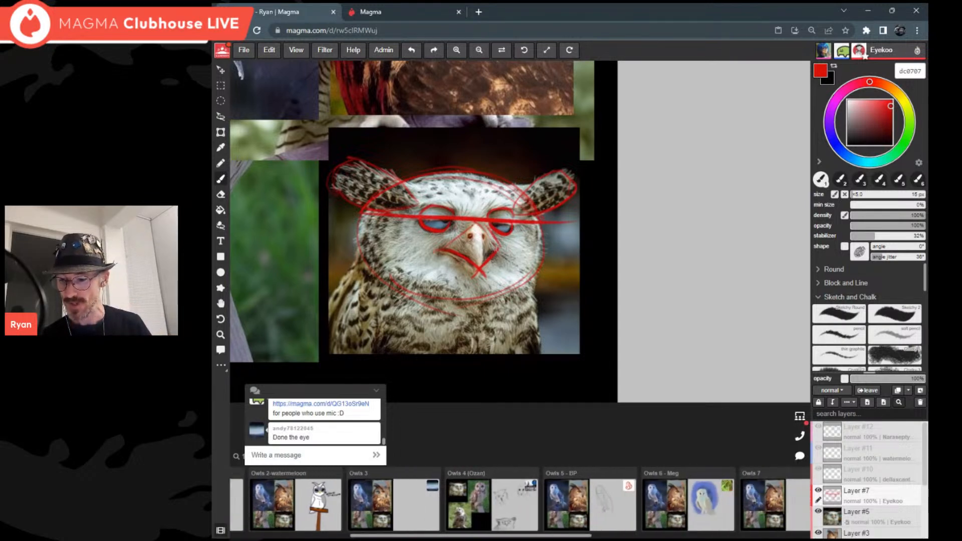
{"action": "scroll", "coordinate": [521, 501], "scroll_direction": "left", "scroll_amount": 5}
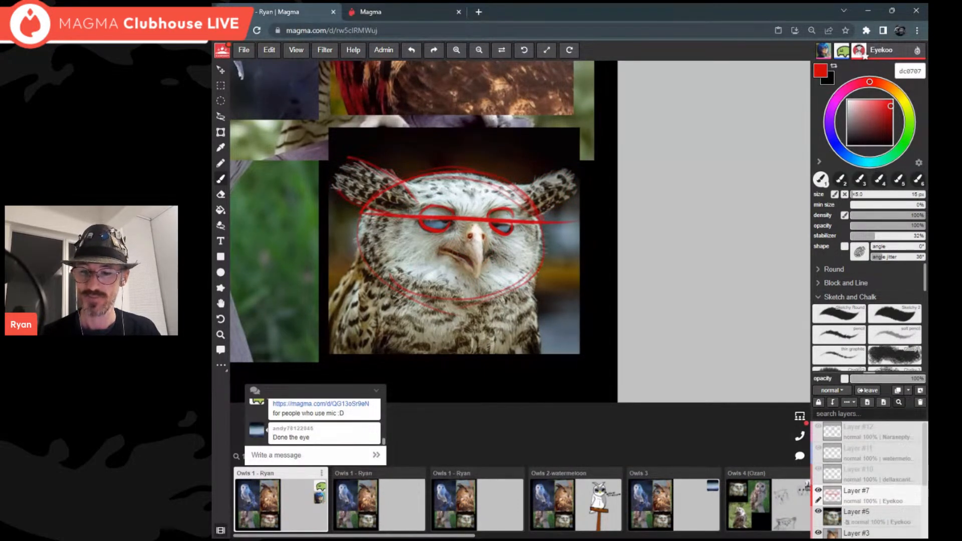
{"action": "left_click", "coordinate": [851, 403]}
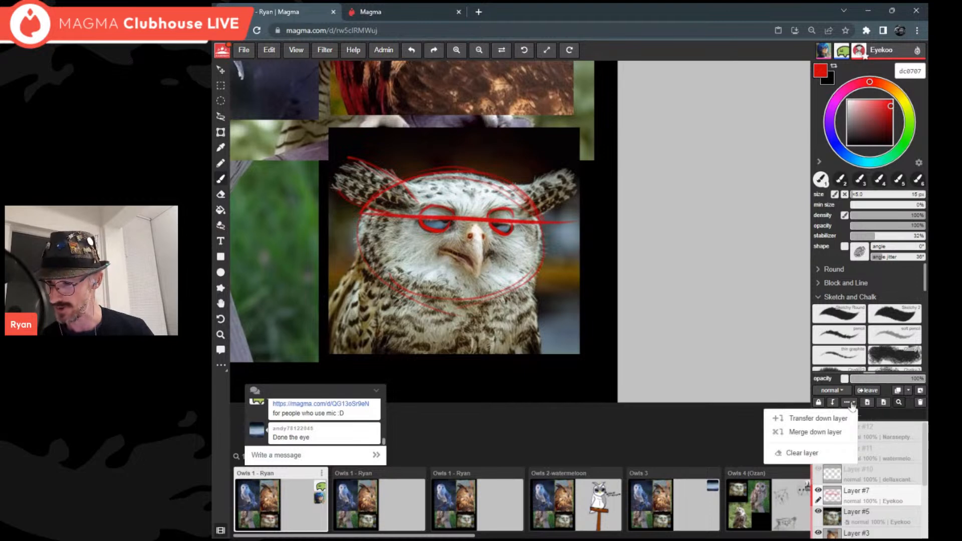
{"action": "left_click", "coordinate": [816, 453]}
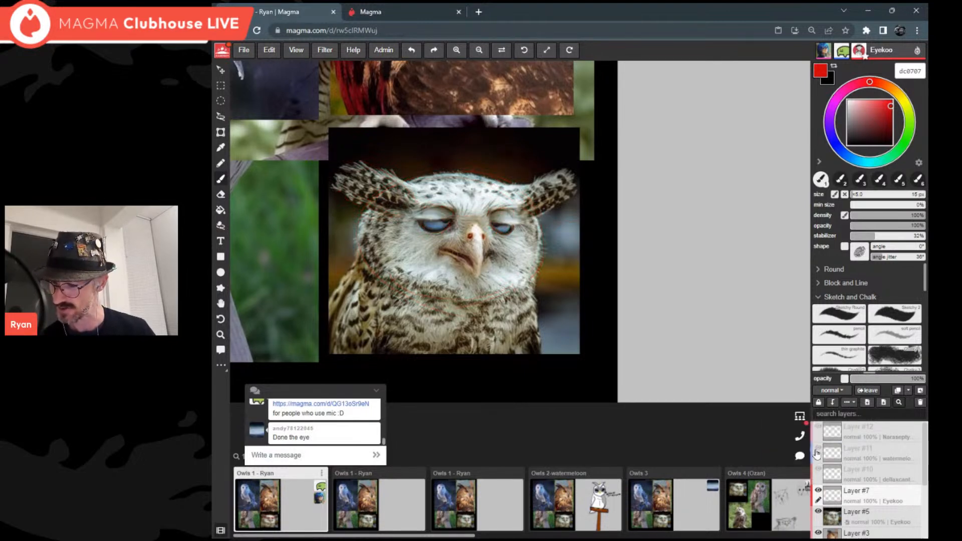
Step: Sketch a red circle around the orange-eyed owl's head and a brow line from its ear tuft towards the eye
{"action": "scroll", "coordinate": [530, 281], "scroll_direction": "down", "scroll_amount": 5}
{"action": "middle_click_drag", "start_coordinate": [530, 280], "coordinate": [476, 351]}
{"action": "scroll", "coordinate": [520, 261], "scroll_direction": "up", "scroll_amount": 1}
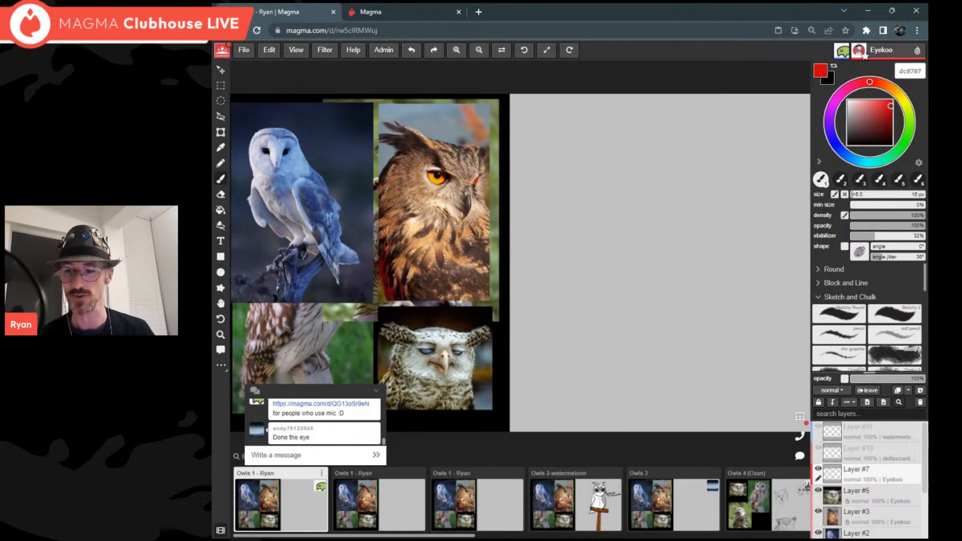
{"action": "scroll", "coordinate": [448, 182], "scroll_direction": "up", "scroll_amount": 4}
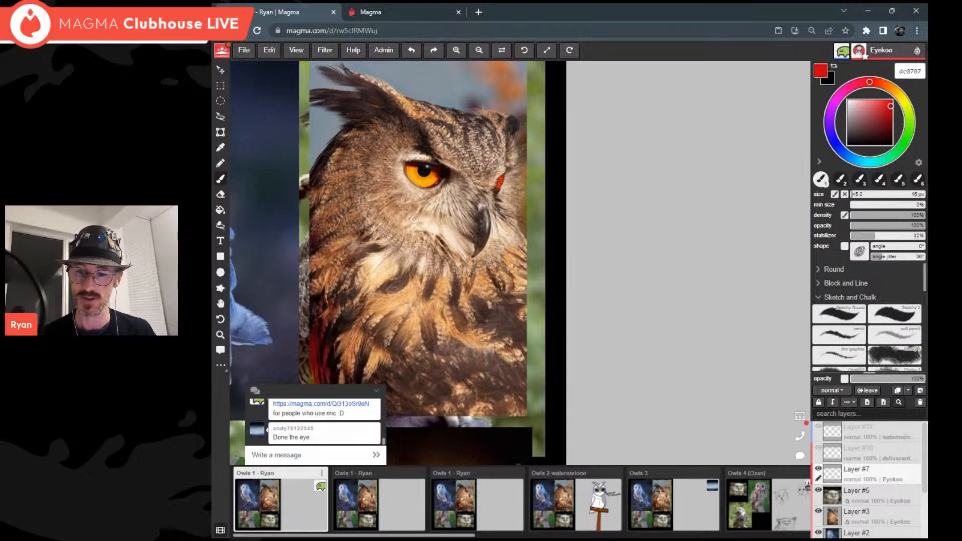
{"action": "mouse_move", "coordinate": [474, 246]}
{"action": "left_mouse_down"}
{"action": "mouse_move", "coordinate": [439, 240]}
{"action": "mouse_move", "coordinate": [353, 174]}
{"action": "mouse_move", "coordinate": [381, 122]}
{"action": "mouse_move", "coordinate": [518, 150]}
{"action": "mouse_move", "coordinate": [517, 203]}
{"action": "mouse_move", "coordinate": [457, 247]}
{"action": "left_mouse_up"}
{"action": "left_click_drag", "start_coordinate": [424, 100], "coordinate": [524, 163]}
{"action": "left_click_drag", "start_coordinate": [341, 66], "coordinate": [439, 158]}
{"action": "left_click_drag", "start_coordinate": [412, 120], "coordinate": [441, 163]}
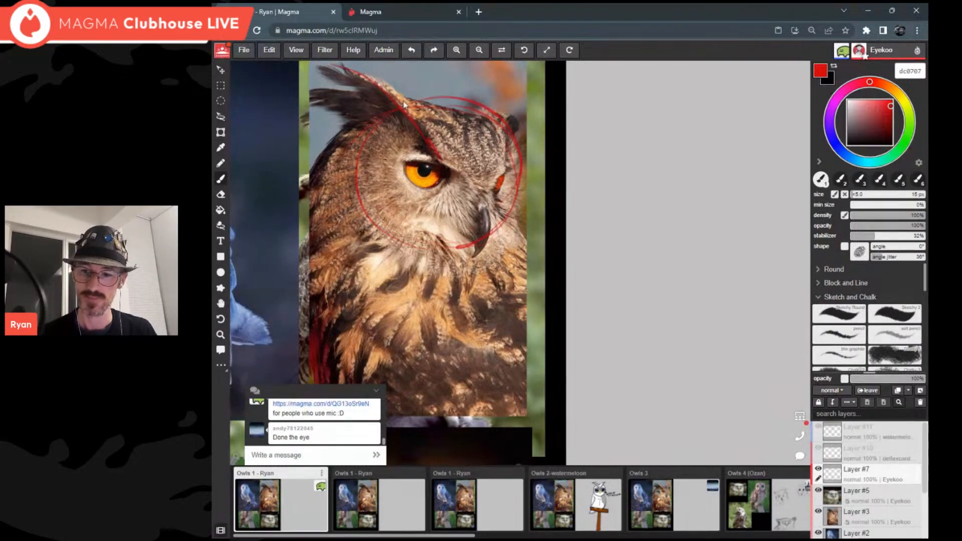
Step: Reinforce the red brow line, extend it down to the beak, and outline the opposite brow and the large orange eye
{"action": "mouse_move", "coordinate": [382, 85]}
{"action": "left_mouse_down"}
{"action": "mouse_move", "coordinate": [434, 156]}
{"action": "mouse_move", "coordinate": [407, 104]}
{"action": "mouse_move", "coordinate": [437, 161]}
{"action": "mouse_move", "coordinate": [476, 189]}
{"action": "left_mouse_up"}
{"action": "mouse_move", "coordinate": [442, 161]}
{"action": "left_mouse_down"}
{"action": "mouse_move", "coordinate": [469, 182]}
{"action": "mouse_move", "coordinate": [481, 214]}
{"action": "left_mouse_up"}
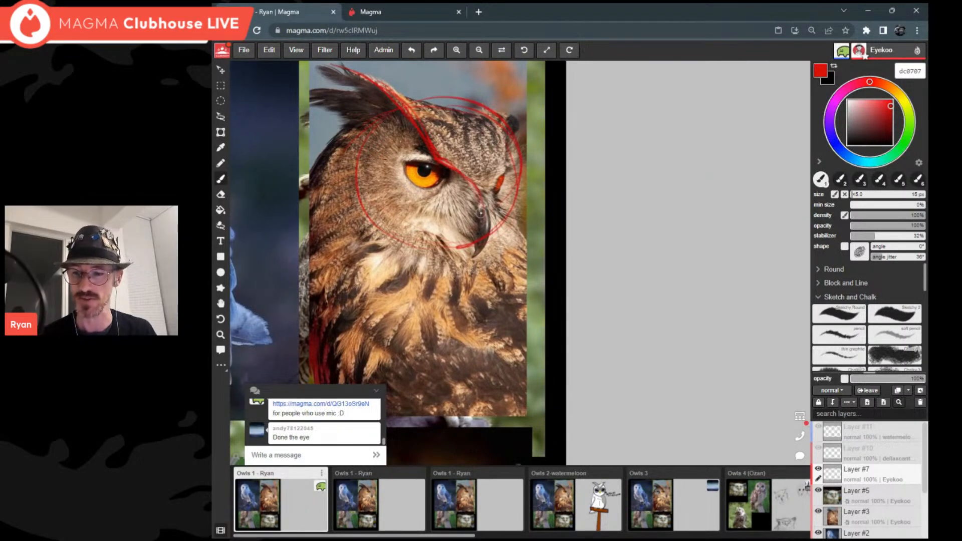
{"action": "left_click_drag", "start_coordinate": [504, 171], "coordinate": [483, 220]}
{"action": "left_click_drag", "start_coordinate": [496, 120], "coordinate": [507, 176]}
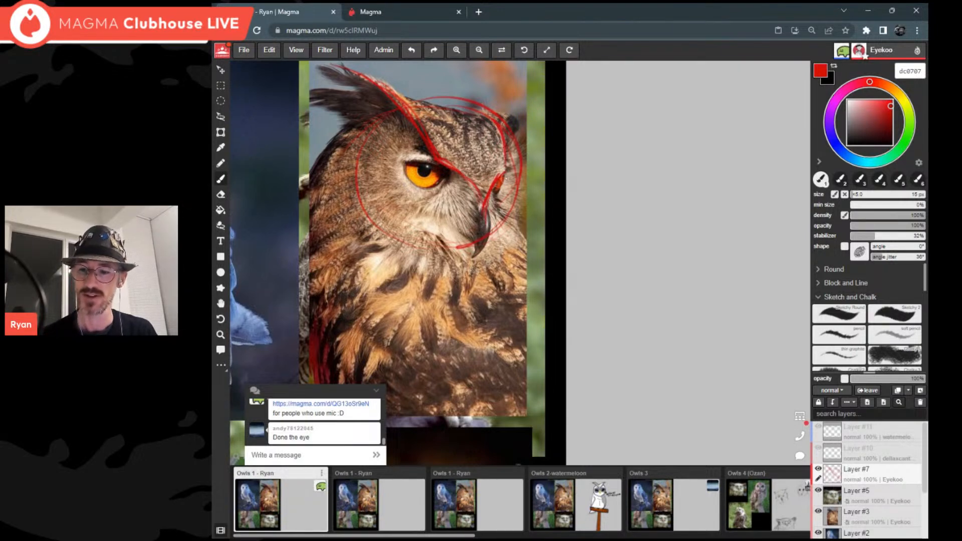
{"action": "left_click_drag", "start_coordinate": [404, 165], "coordinate": [442, 176]}
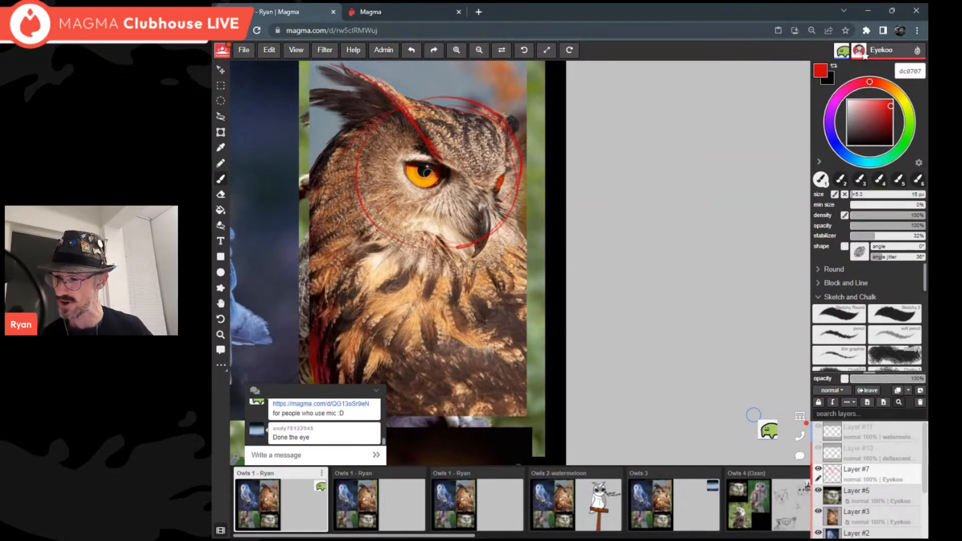
Step: Clear the red sketch of the orange-eyed owl from Layer #7
{"action": "left_click", "coordinate": [848, 403]}
{"action": "left_click", "coordinate": [802, 453]}
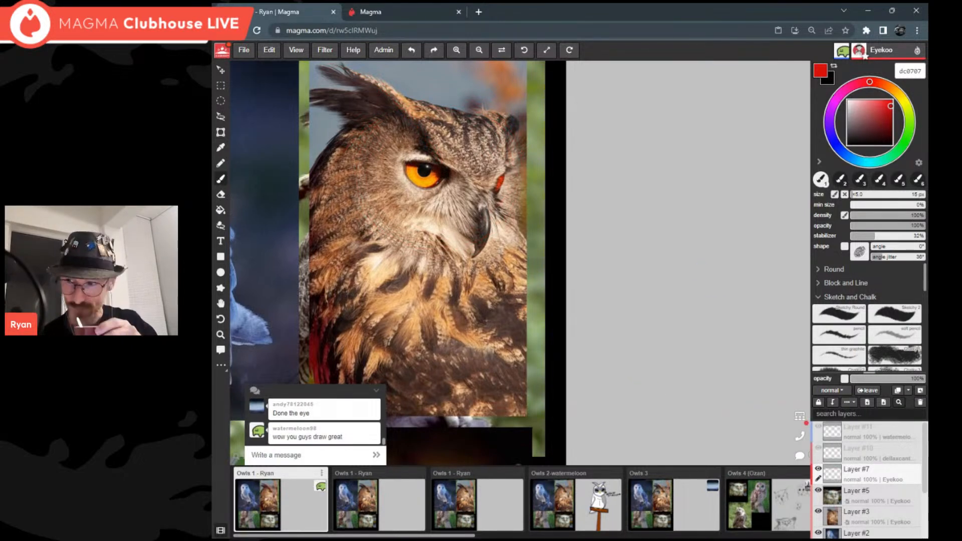
Step: Set the brush colour to black (000000), with density at 61% and opacity at 55%
{"action": "left_click_drag", "start_coordinate": [854, 140], "coordinate": [828, 152]}
{"action": "left_click", "coordinate": [896, 215]}
{"action": "left_click", "coordinate": [892, 226]}
Step: Lightly sketch the orange-eyed owl's sloping crown, back-of-neck curve and round face on the blank gray area beside the photos
{"action": "scroll", "coordinate": [527, 218], "scroll_direction": "down", "scroll_amount": 4}
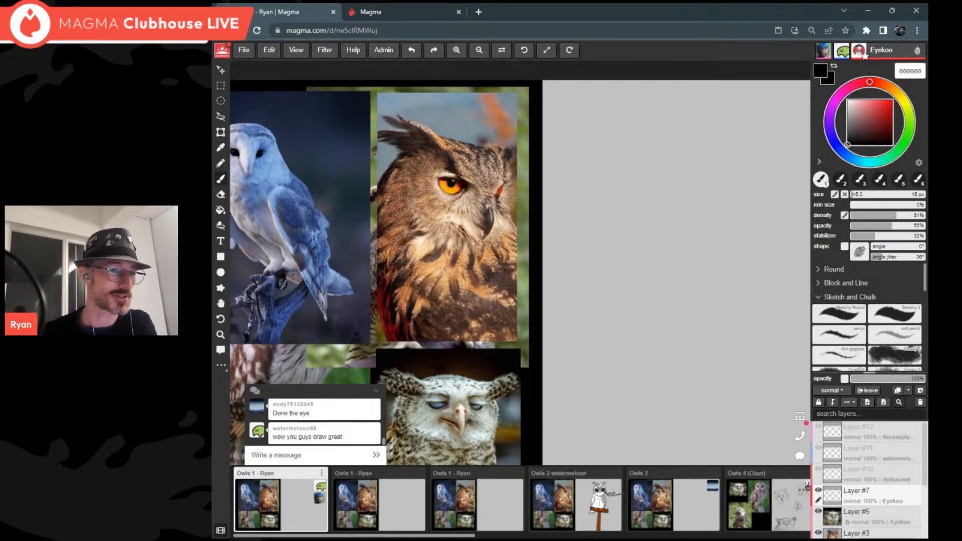
{"action": "scroll", "coordinate": [453, 171], "scroll_direction": "down", "scroll_amount": 2}
{"action": "middle_click_drag", "start_coordinate": [511, 201], "coordinate": [457, 201]}
{"action": "scroll", "coordinate": [501, 150], "scroll_direction": "up", "scroll_amount": 2}
{"action": "middle_click_drag", "start_coordinate": [501, 151], "coordinate": [461, 141]}
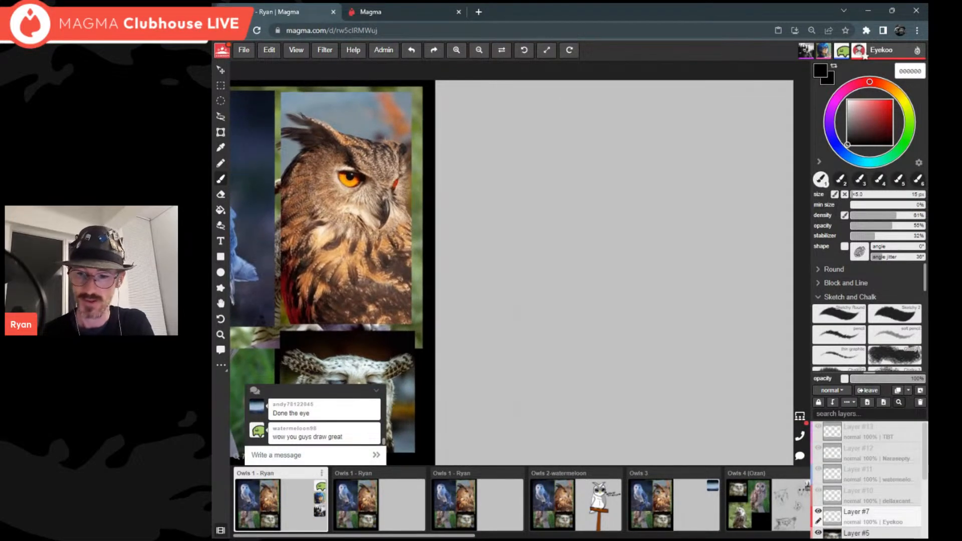
{"action": "left_click_drag", "start_coordinate": [516, 140], "coordinate": [624, 168]}
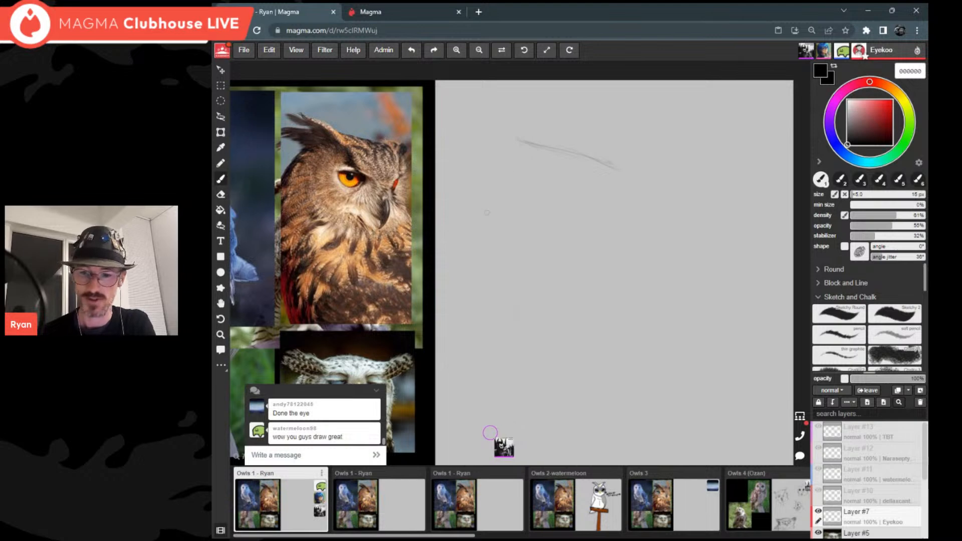
{"action": "left_click_drag", "start_coordinate": [531, 145], "coordinate": [484, 223]}
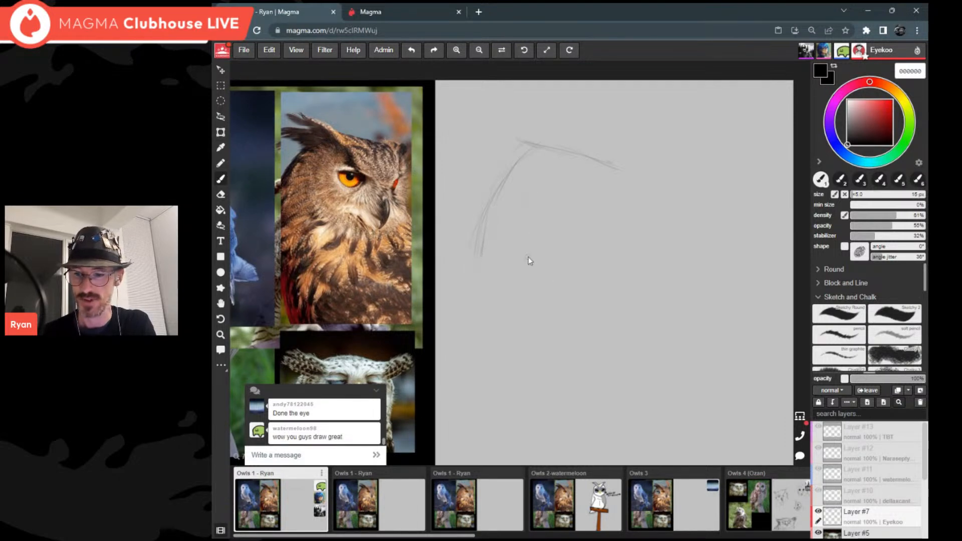
{"action": "mouse_move", "coordinate": [507, 196]}
{"action": "left_mouse_down"}
{"action": "mouse_move", "coordinate": [595, 269]}
{"action": "mouse_move", "coordinate": [577, 157]}
{"action": "mouse_move", "coordinate": [635, 200]}
{"action": "mouse_move", "coordinate": [638, 230]}
{"action": "mouse_move", "coordinate": [600, 275]}
{"action": "left_mouse_up"}
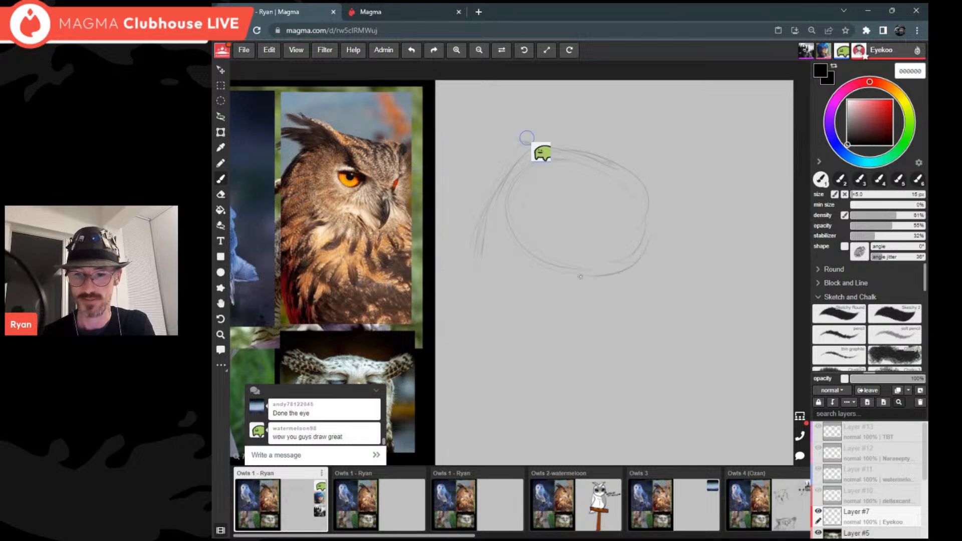
Step: Sketch a beak guideline and the angled brow lines converging towards it inside the owl's face
{"action": "left_click_drag", "start_coordinate": [614, 229], "coordinate": [616, 275]}
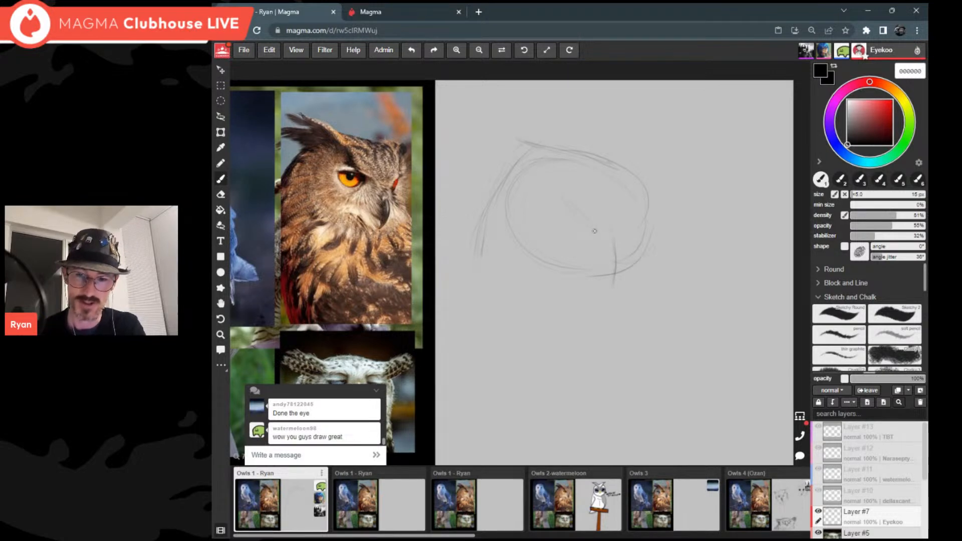
{"action": "left_click_drag", "start_coordinate": [565, 163], "coordinate": [585, 203]}
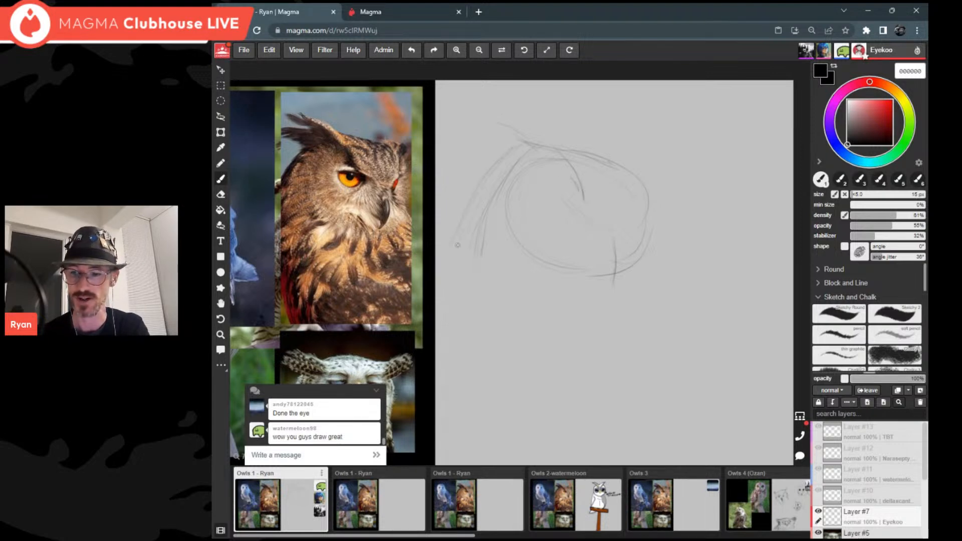
{"action": "left_click_drag", "start_coordinate": [576, 201], "coordinate": [606, 224]}
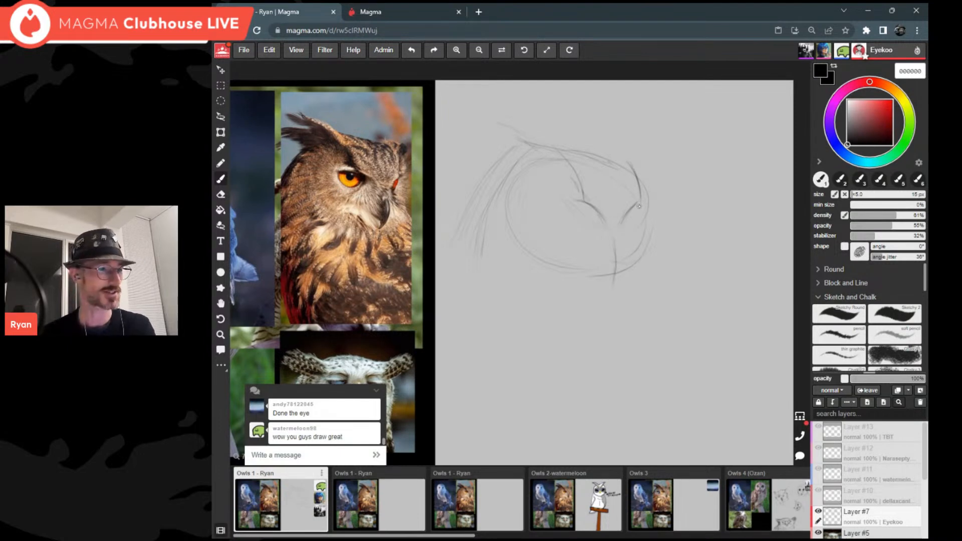
Step: Darken the owl's near brow from the crown to the inner eye and strengthen the far brow curve
{"action": "mouse_move", "coordinate": [639, 205]}
{"action": "middle_mouse_down"}
{"action": "mouse_move", "coordinate": [669, 201]}
{"action": "mouse_move", "coordinate": [676, 232]}
{"action": "middle_mouse_up"}
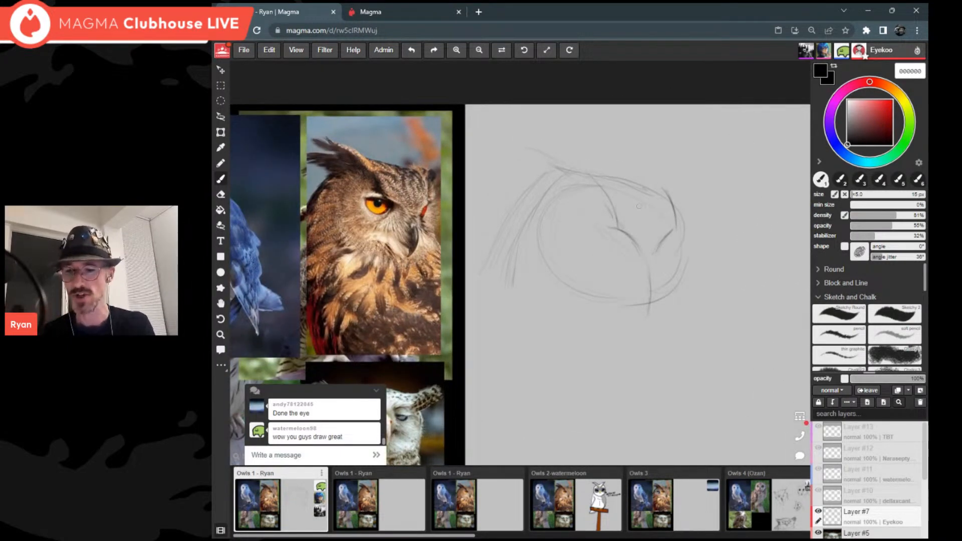
{"action": "middle_click_drag", "start_coordinate": [639, 206], "coordinate": [620, 201]}
{"action": "left_click_drag", "start_coordinate": [575, 171], "coordinate": [607, 232]}
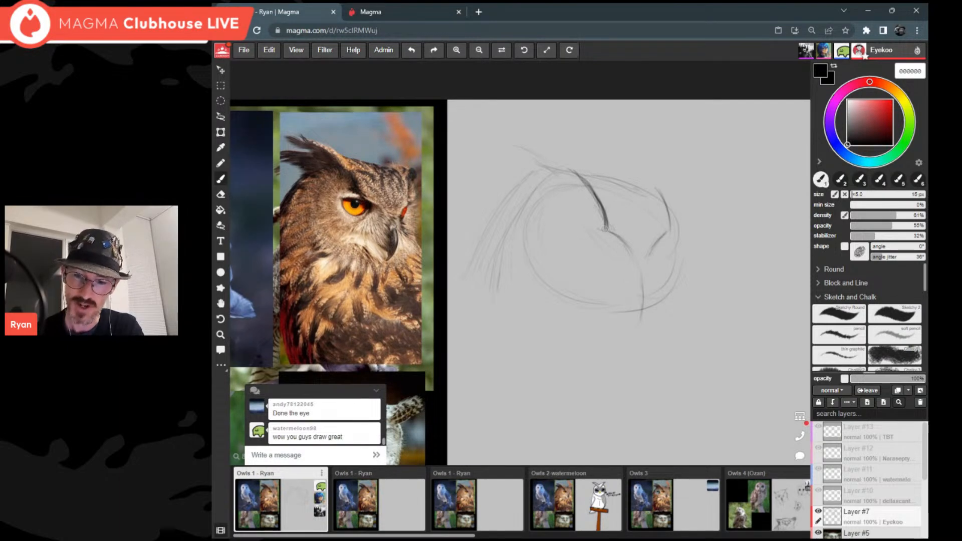
{"action": "mouse_move", "coordinate": [605, 225]}
{"action": "left_mouse_down"}
{"action": "mouse_move", "coordinate": [631, 251]}
{"action": "mouse_move", "coordinate": [669, 231]}
{"action": "left_mouse_up"}
{"action": "left_click_drag", "start_coordinate": [655, 186], "coordinate": [669, 228]}
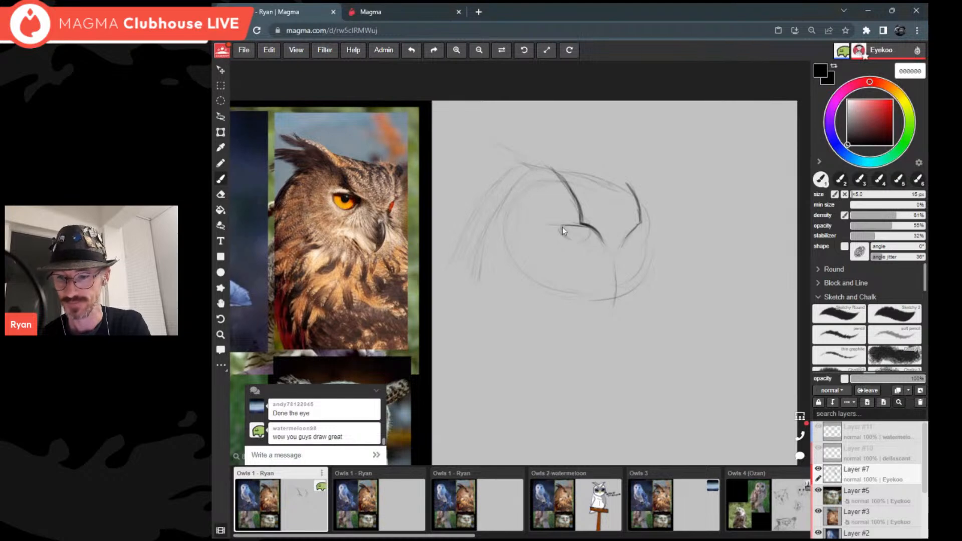
Step: Draw the owl's two eyes under the brows and sketch the beak side and the cheek line leading to it
{"action": "mouse_move", "coordinate": [592, 231]}
{"action": "left_mouse_down"}
{"action": "mouse_move", "coordinate": [561, 243]}
{"action": "mouse_move", "coordinate": [585, 240]}
{"action": "mouse_move", "coordinate": [575, 227]}
{"action": "left_mouse_up"}
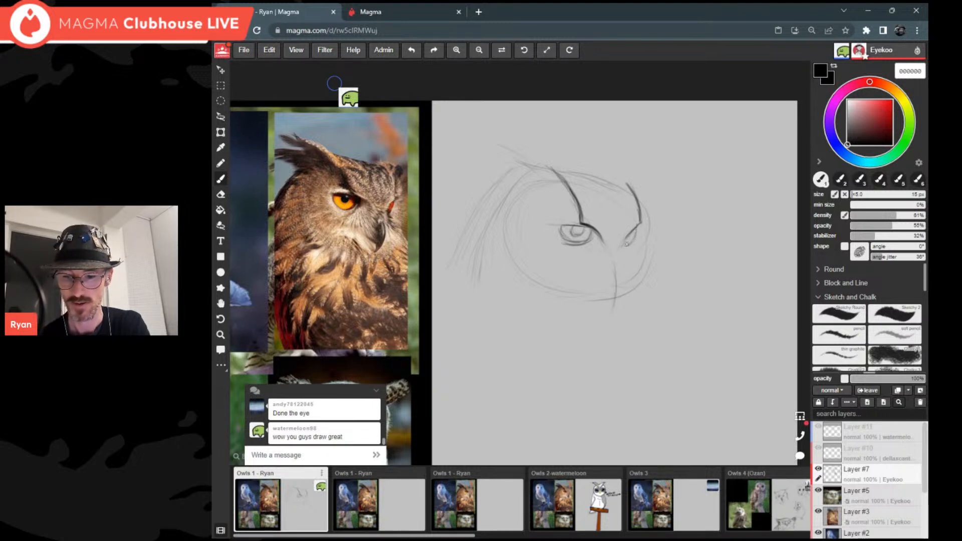
{"action": "mouse_move", "coordinate": [617, 252]}
{"action": "left_mouse_down"}
{"action": "mouse_move", "coordinate": [617, 301]}
{"action": "mouse_move", "coordinate": [595, 283]}
{"action": "mouse_move", "coordinate": [608, 291]}
{"action": "left_mouse_up"}
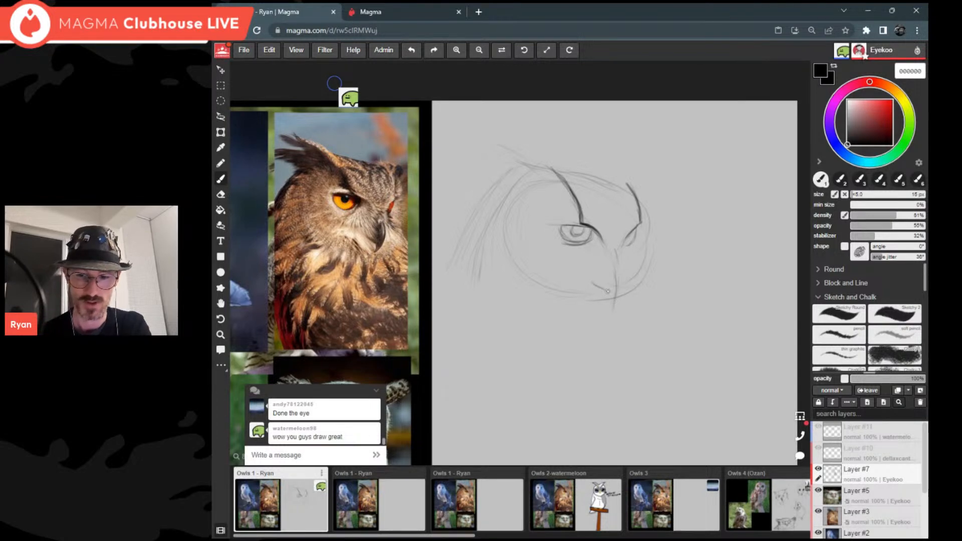
{"action": "left_click_drag", "start_coordinate": [564, 249], "coordinate": [608, 293]}
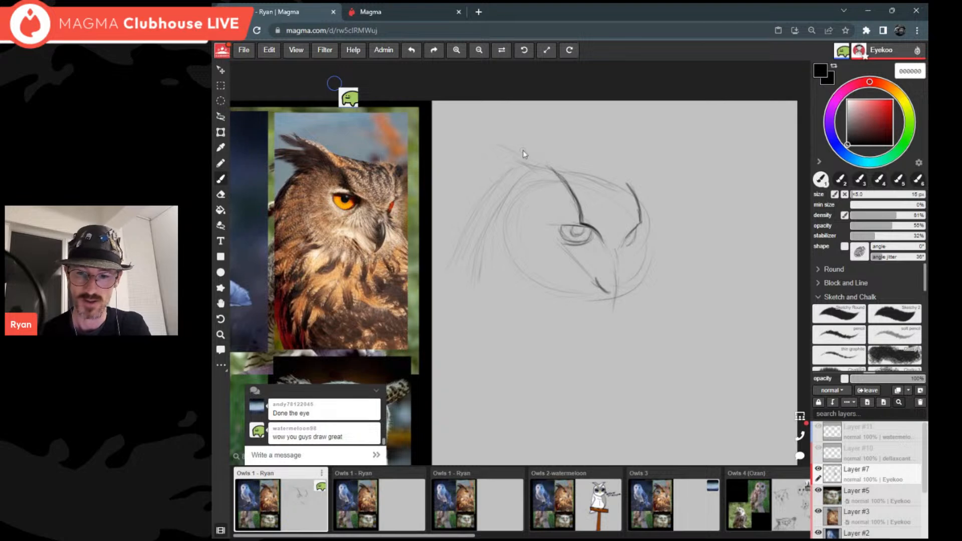
Step: Add short feather strokes around the rim of the owl's face and darken the areas around both eyes
{"action": "mouse_move", "coordinate": [552, 169]}
{"action": "left_mouse_down"}
{"action": "mouse_move", "coordinate": [510, 187]}
{"action": "mouse_move", "coordinate": [539, 186]}
{"action": "left_mouse_up"}
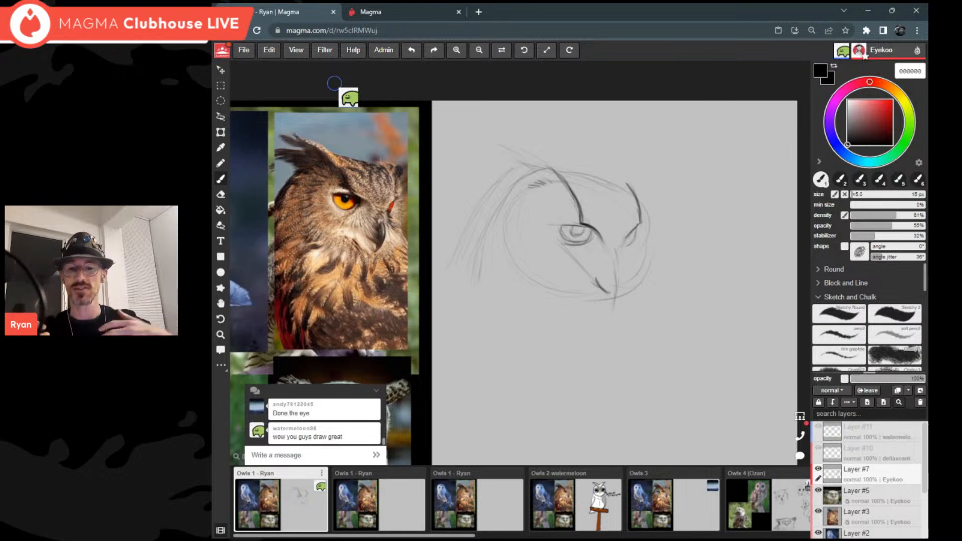
{"action": "left_click_drag", "start_coordinate": [502, 247], "coordinate": [511, 246]}
{"action": "left_click_drag", "start_coordinate": [507, 259], "coordinate": [519, 267]}
{"action": "left_click_drag", "start_coordinate": [522, 264], "coordinate": [547, 286]}
{"action": "left_click_drag", "start_coordinate": [630, 283], "coordinate": [638, 277]}
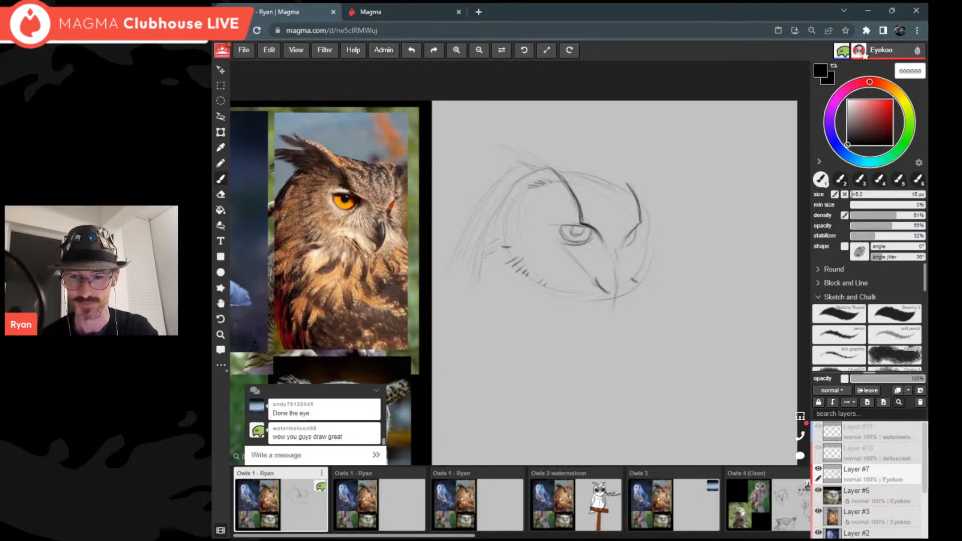
{"action": "mouse_move", "coordinate": [562, 216]}
{"action": "left_mouse_down"}
{"action": "mouse_move", "coordinate": [580, 222]}
{"action": "mouse_move", "coordinate": [575, 204]}
{"action": "mouse_move", "coordinate": [578, 219]}
{"action": "left_mouse_up"}
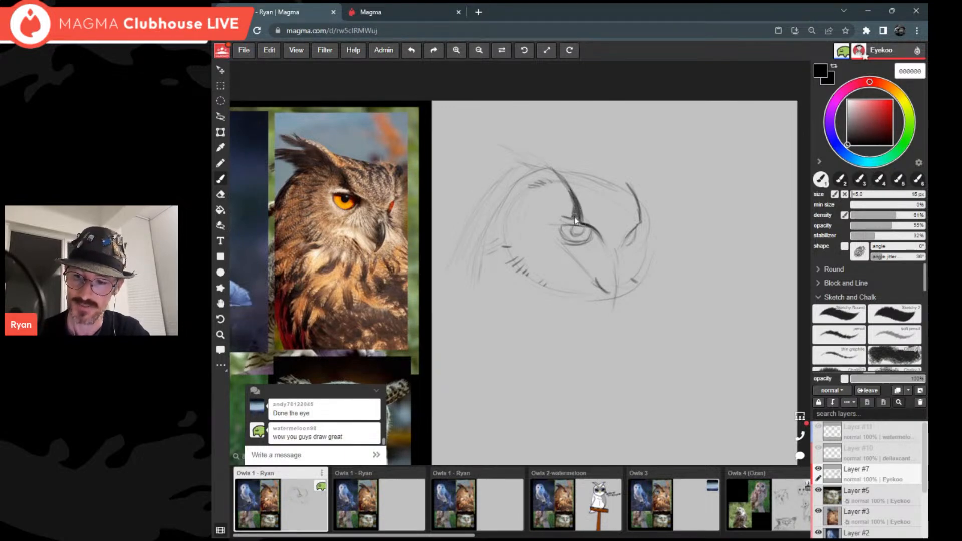
{"action": "left_click_drag", "start_coordinate": [628, 248], "coordinate": [626, 247]}
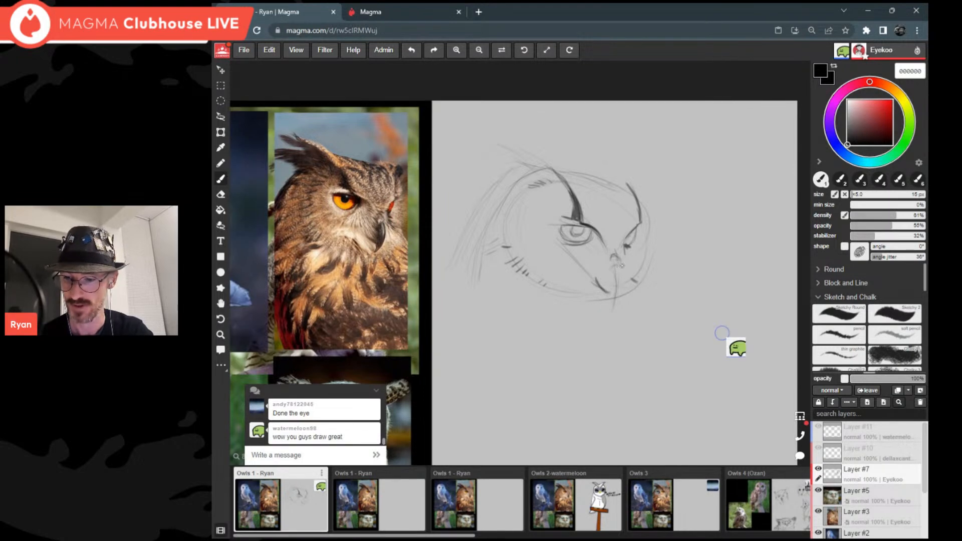
Step: Define the owl's hooked beak and add feather strokes beside it and along the lower face
{"action": "left_click_drag", "start_coordinate": [618, 257], "coordinate": [620, 300]}
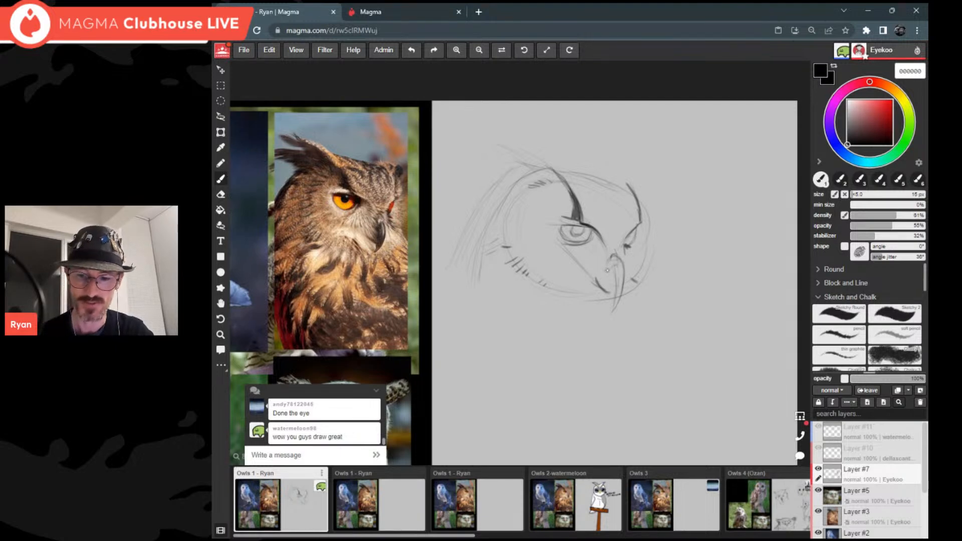
{"action": "left_click_drag", "start_coordinate": [592, 253], "coordinate": [603, 279]}
{"action": "mouse_move", "coordinate": [599, 257]}
{"action": "left_mouse_down"}
{"action": "mouse_move", "coordinate": [609, 274]}
{"action": "mouse_move", "coordinate": [604, 264]}
{"action": "left_mouse_up"}
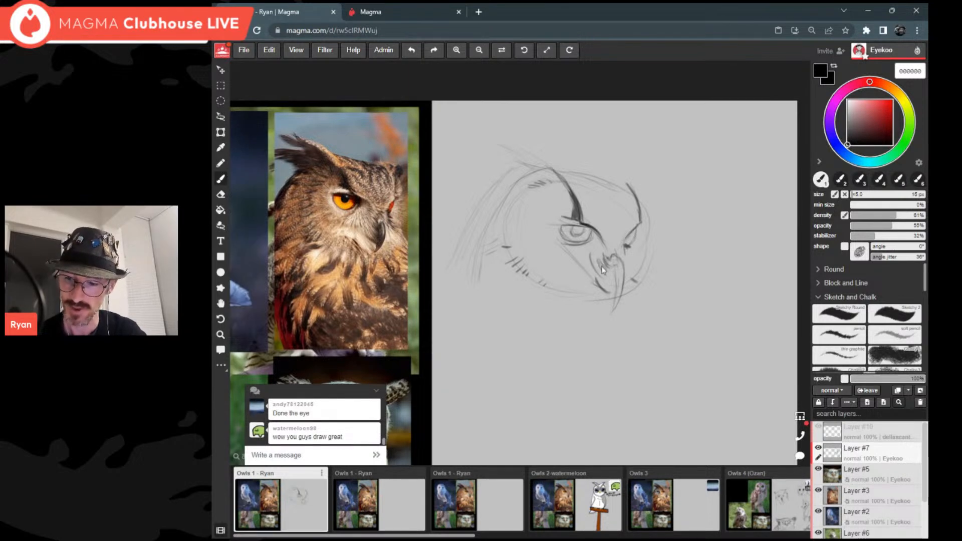
{"action": "left_click_drag", "start_coordinate": [609, 262], "coordinate": [613, 312]}
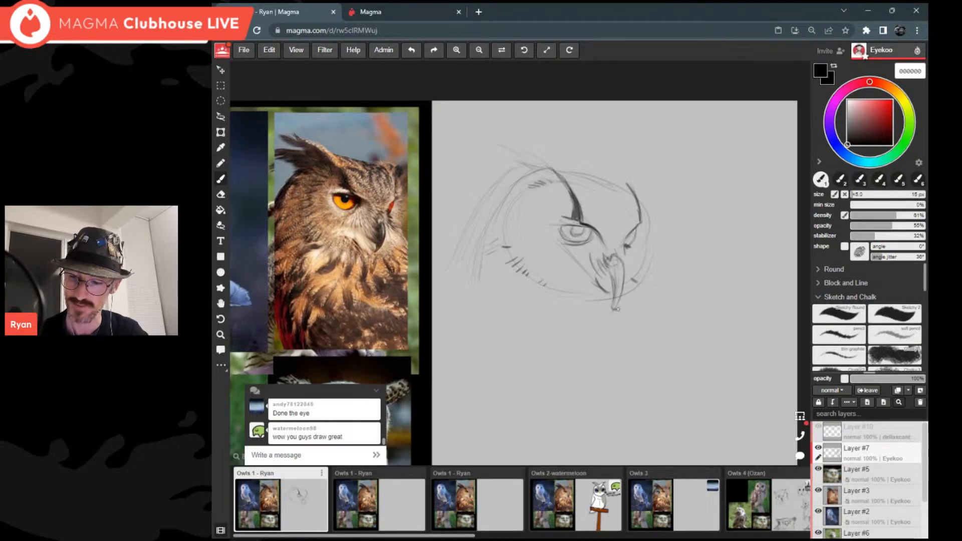
{"action": "mouse_move", "coordinate": [590, 264]}
{"action": "left_mouse_down"}
{"action": "mouse_move", "coordinate": [595, 284]}
{"action": "mouse_move", "coordinate": [570, 288]}
{"action": "mouse_move", "coordinate": [577, 293]}
{"action": "left_mouse_up"}
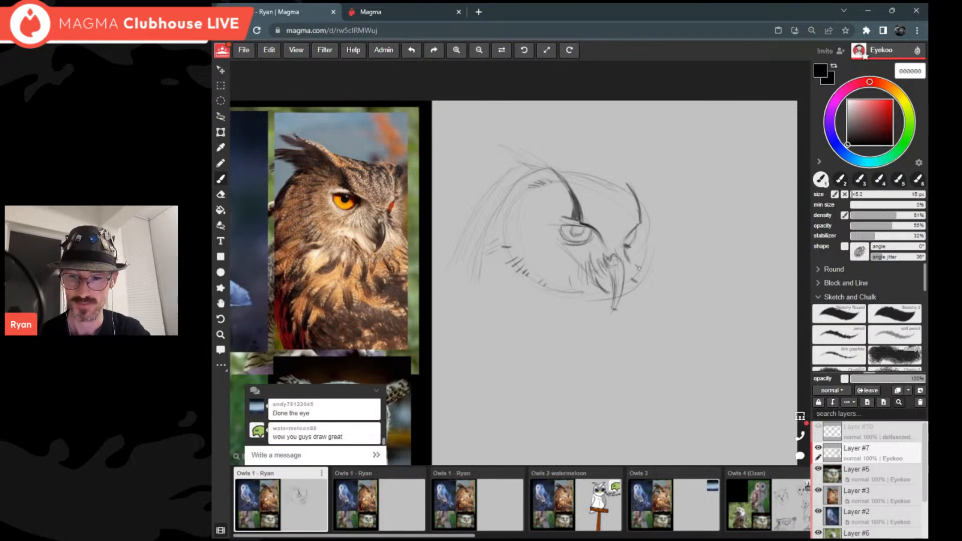
Step: Sketch the small far ear tuft and strengthen the line of the owl's crown
{"action": "left_click_drag", "start_coordinate": [641, 194], "coordinate": [651, 195]}
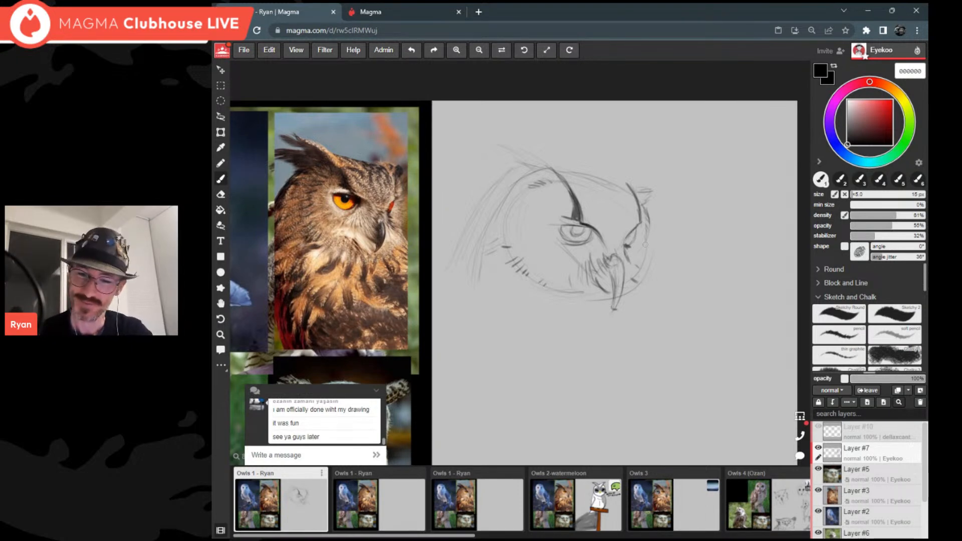
{"action": "scroll", "coordinate": [645, 244], "scroll_direction": "down", "scroll_amount": 1}
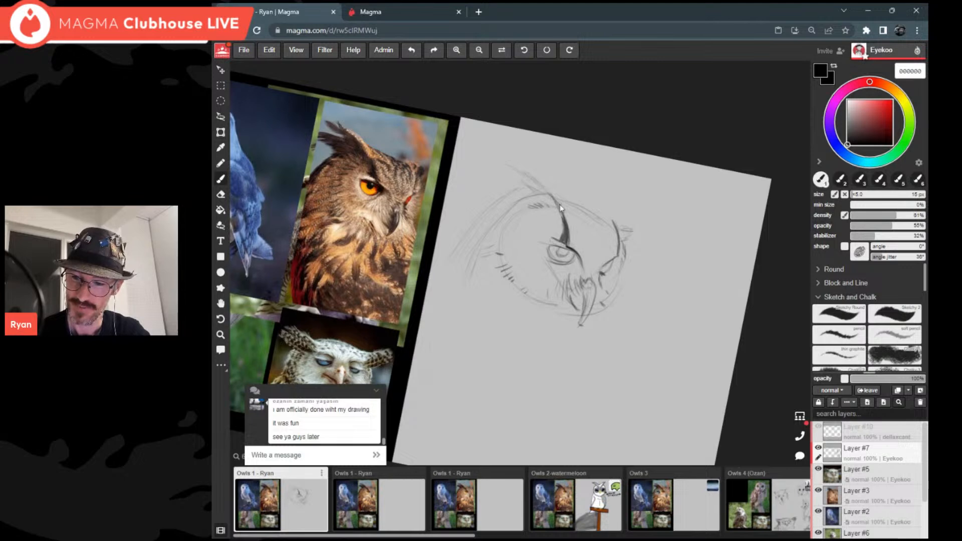
{"action": "scroll", "coordinate": [561, 207], "scroll_direction": "down", "scroll_amount": 2}
{"action": "scroll", "coordinate": [561, 207], "scroll_direction": "up", "scroll_amount": 3}
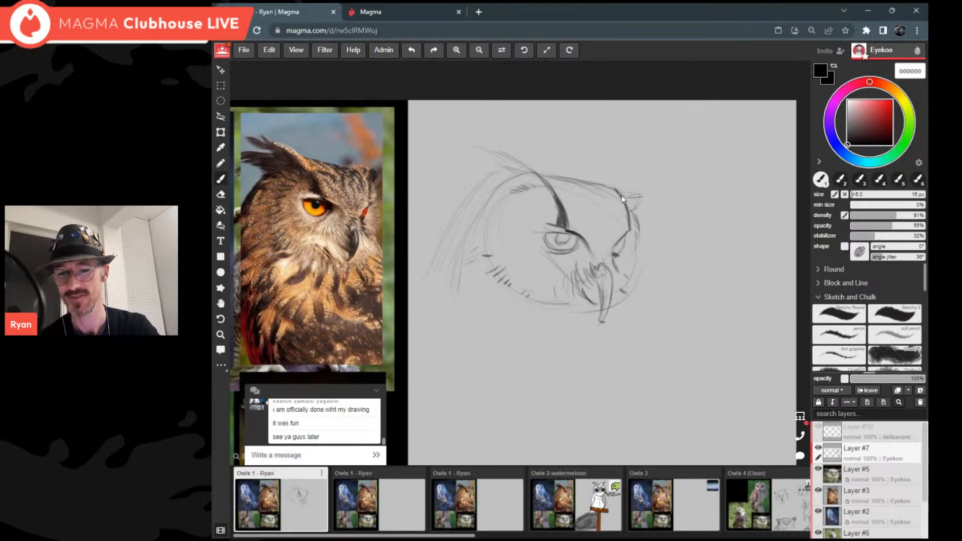
{"action": "left_click_drag", "start_coordinate": [621, 193], "coordinate": [644, 194]}
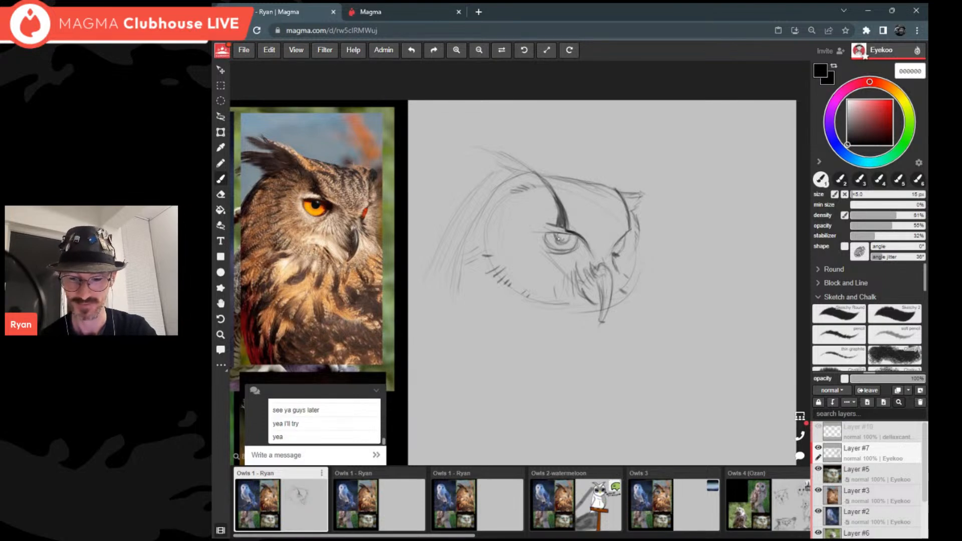
Step: Darken the pupil of the owl's near eye and touch up the brow line running toward the beak
{"action": "mouse_move", "coordinate": [557, 236]}
{"action": "left_mouse_down"}
{"action": "mouse_move", "coordinate": [565, 243]}
{"action": "mouse_move", "coordinate": [556, 238]}
{"action": "left_mouse_up"}
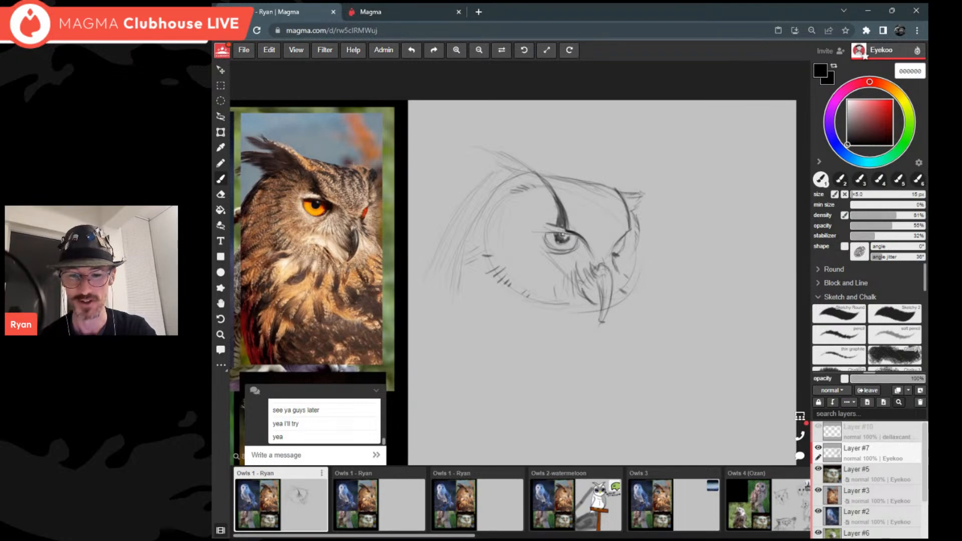
{"action": "scroll", "coordinate": [562, 240], "scroll_direction": "down", "scroll_amount": 4}
{"action": "scroll", "coordinate": [571, 241], "scroll_direction": "up", "scroll_amount": 6}
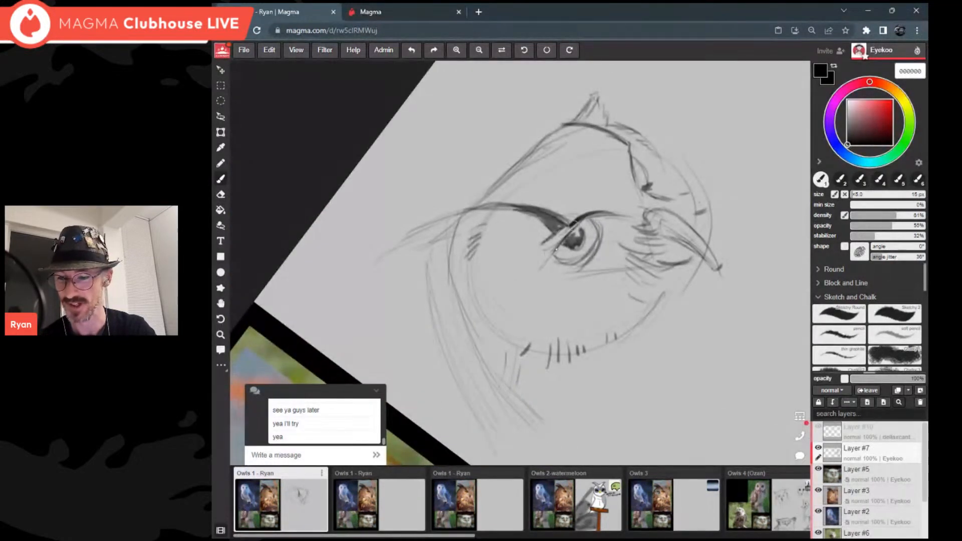
{"action": "left_click_drag", "start_coordinate": [582, 221], "coordinate": [596, 215]}
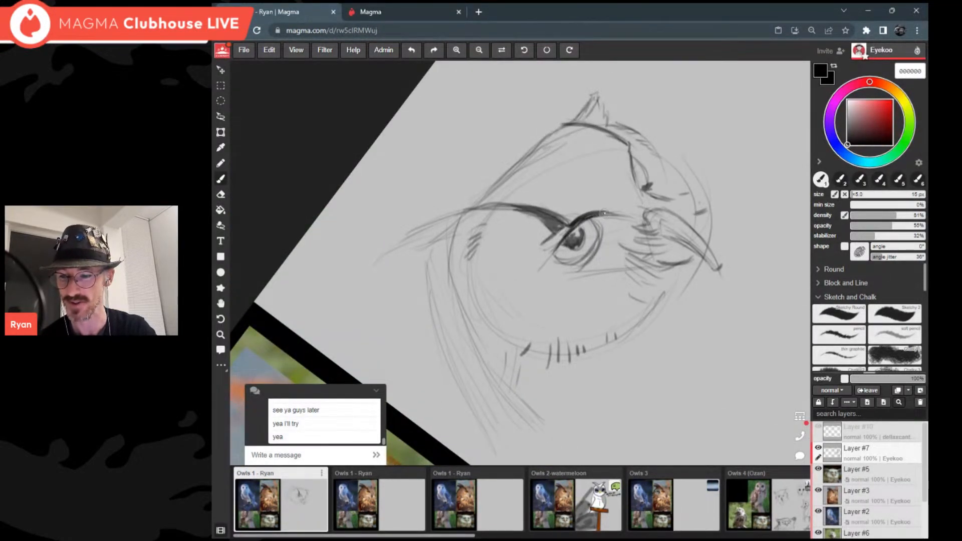
{"action": "scroll", "coordinate": [595, 217], "scroll_direction": "down", "scroll_amount": 4}
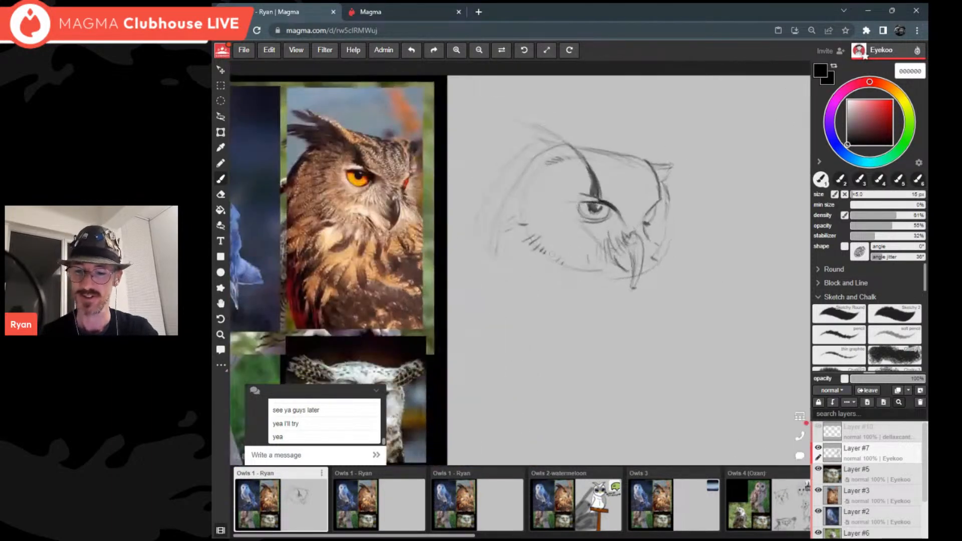
{"action": "scroll", "coordinate": [552, 254], "scroll_direction": "up", "scroll_amount": 2}
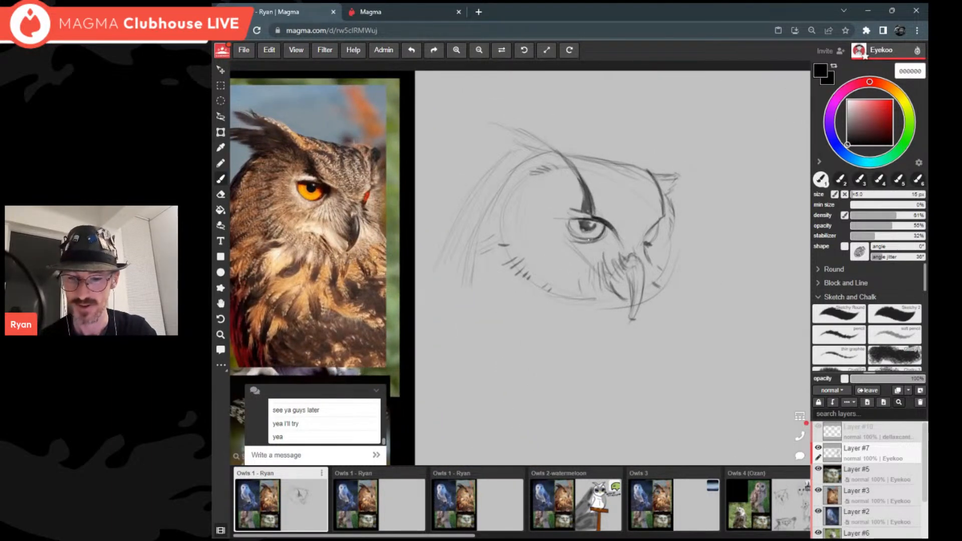
Step: Darken the far eye and add short feather strokes along the far edge of the owl's face
{"action": "mouse_move", "coordinate": [607, 224]}
{"action": "left_mouse_down"}
{"action": "mouse_move", "coordinate": [590, 243]}
{"action": "mouse_move", "coordinate": [655, 245]}
{"action": "mouse_move", "coordinate": [661, 219]}
{"action": "mouse_move", "coordinate": [669, 243]}
{"action": "left_mouse_up"}
{"action": "left_click_drag", "start_coordinate": [672, 245], "coordinate": [662, 272]}
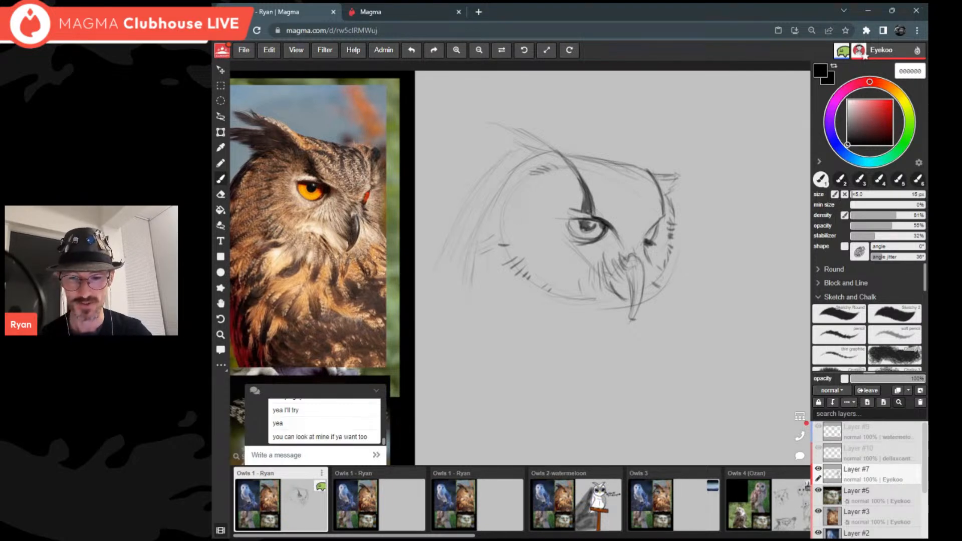
{"action": "left_click_drag", "start_coordinate": [649, 291], "coordinate": [652, 297]}
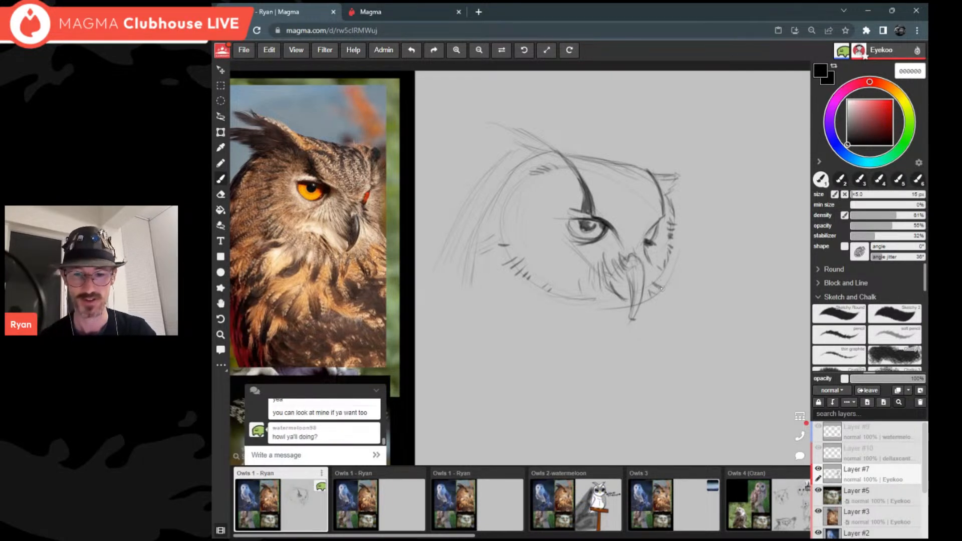
Step: Sketch lines around the near eye, outline the feathers beneath the cheek and darken the owl's hooked beak
{"action": "left_click_drag", "start_coordinate": [555, 218], "coordinate": [570, 237]}
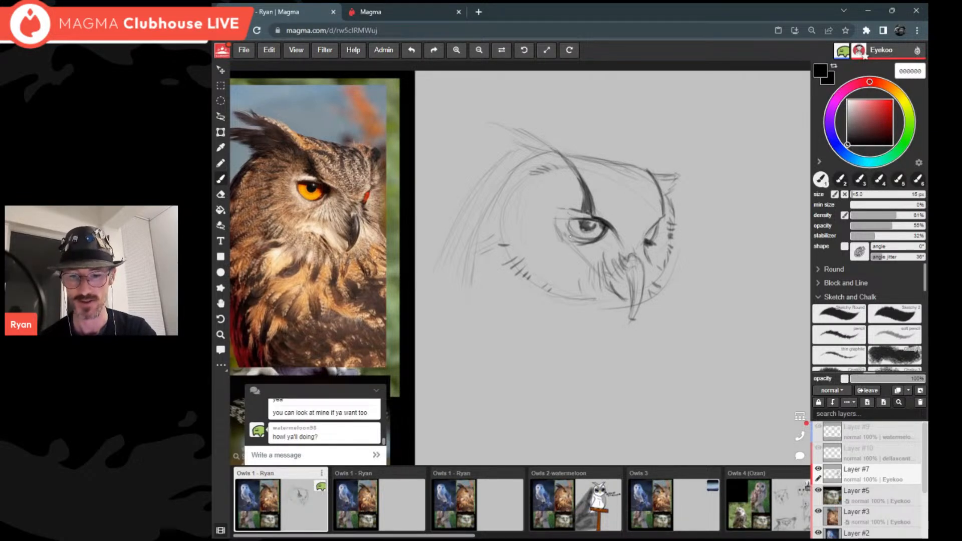
{"action": "mouse_move", "coordinate": [591, 275]}
{"action": "left_mouse_down"}
{"action": "mouse_move", "coordinate": [562, 277]}
{"action": "mouse_move", "coordinate": [562, 285]}
{"action": "left_mouse_up"}
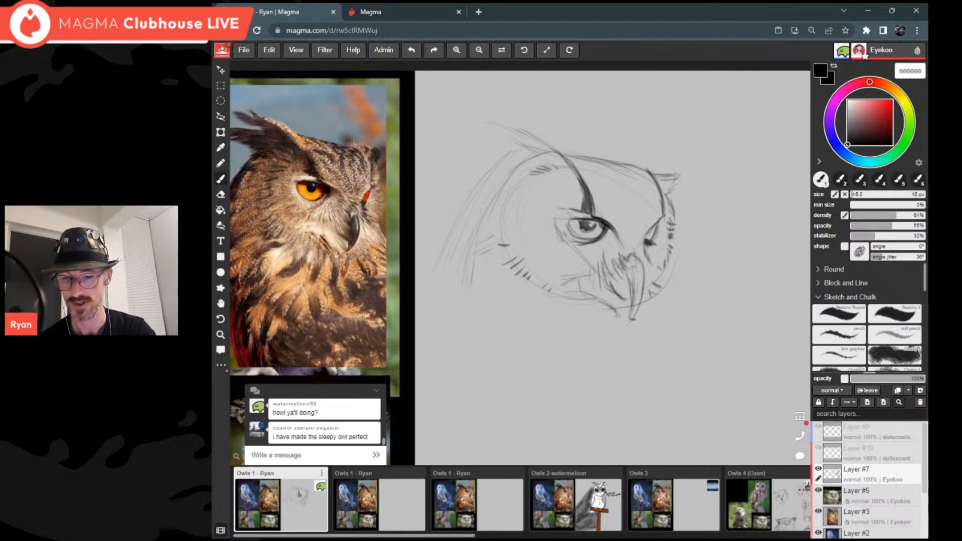
{"action": "left_click_drag", "start_coordinate": [593, 298], "coordinate": [629, 321]}
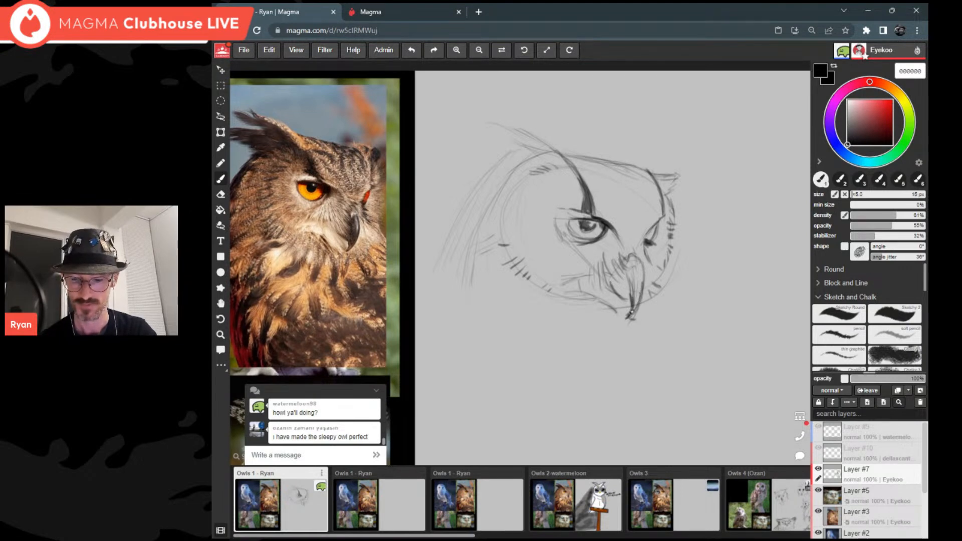
{"action": "left_click_drag", "start_coordinate": [636, 262], "coordinate": [631, 303]}
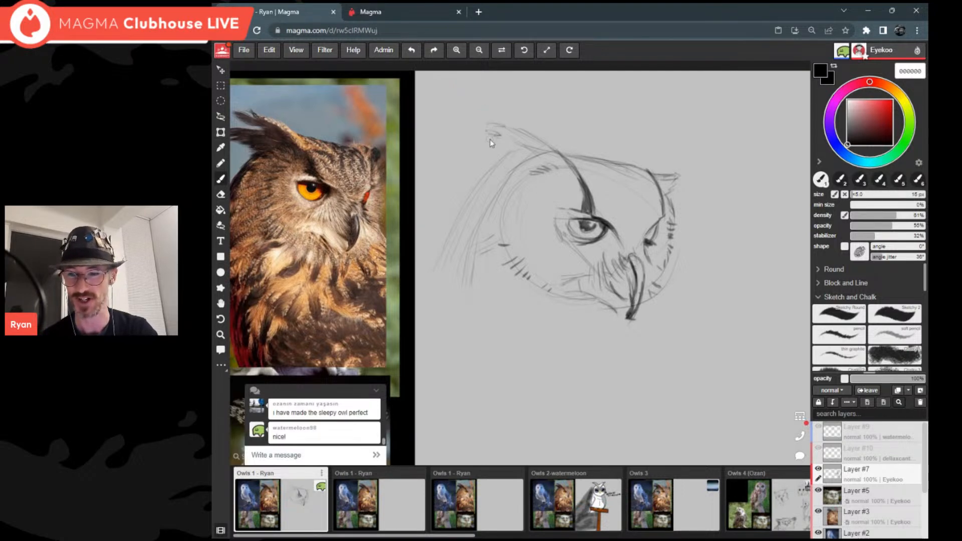
Step: Sketch the feathered tips of the near ear tuft and strengthen the contour down the back of the owl's neck
{"action": "mouse_move", "coordinate": [504, 141]}
{"action": "left_mouse_down"}
{"action": "mouse_move", "coordinate": [464, 148]}
{"action": "mouse_move", "coordinate": [503, 168]}
{"action": "left_mouse_up"}
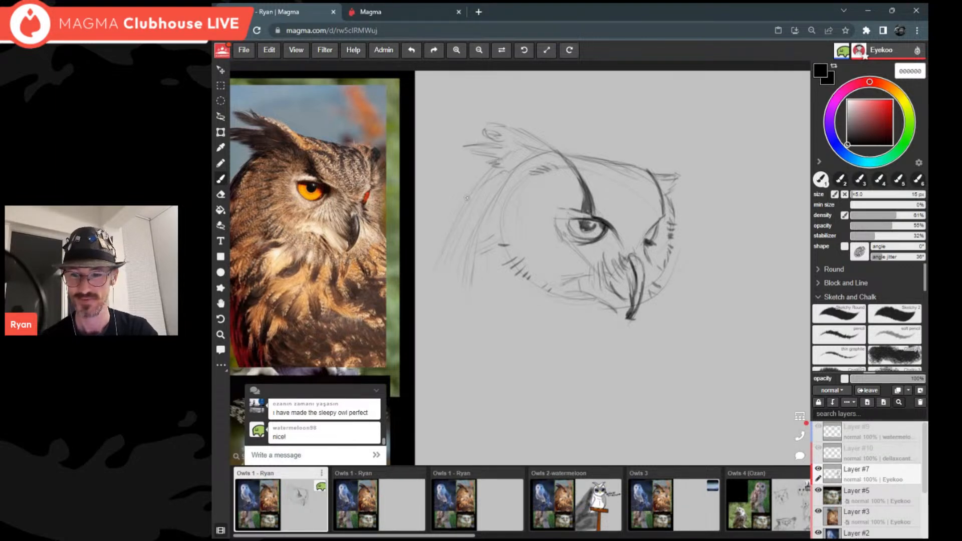
{"action": "left_click_drag", "start_coordinate": [489, 184], "coordinate": [428, 267]}
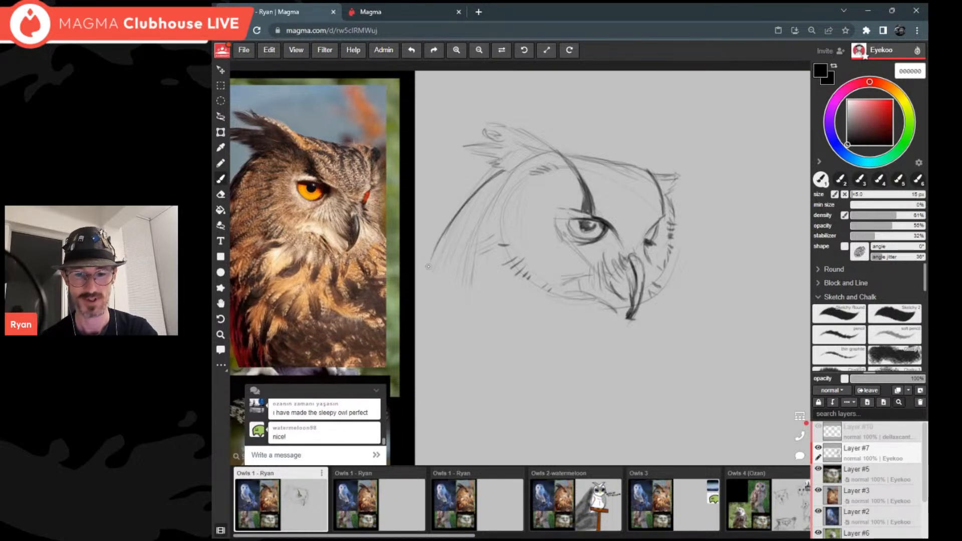
{"action": "left_click_drag", "start_coordinate": [500, 174], "coordinate": [451, 246]}
{"action": "left_click_drag", "start_coordinate": [496, 187], "coordinate": [439, 288]}
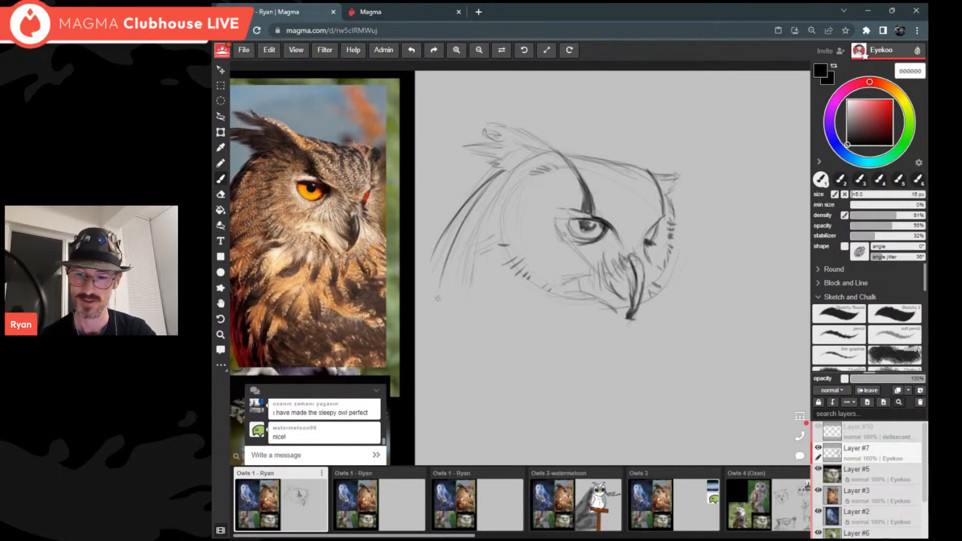
Step: Draw the front neck line below the beak and add loose feather marks on the owl's chest and neck
{"action": "scroll", "coordinate": [651, 211], "scroll_direction": "down", "scroll_amount": 3}
{"action": "scroll", "coordinate": [520, 263], "scroll_direction": "up", "scroll_amount": 2}
{"action": "scroll", "coordinate": [520, 263], "scroll_direction": "down", "scroll_amount": 1}
{"action": "scroll", "coordinate": [438, 298], "scroll_direction": "up", "scroll_amount": 1}
{"action": "scroll", "coordinate": [438, 298], "scroll_direction": "up", "scroll_amount": 1}
{"action": "left_click_drag", "start_coordinate": [621, 250], "coordinate": [623, 273]}
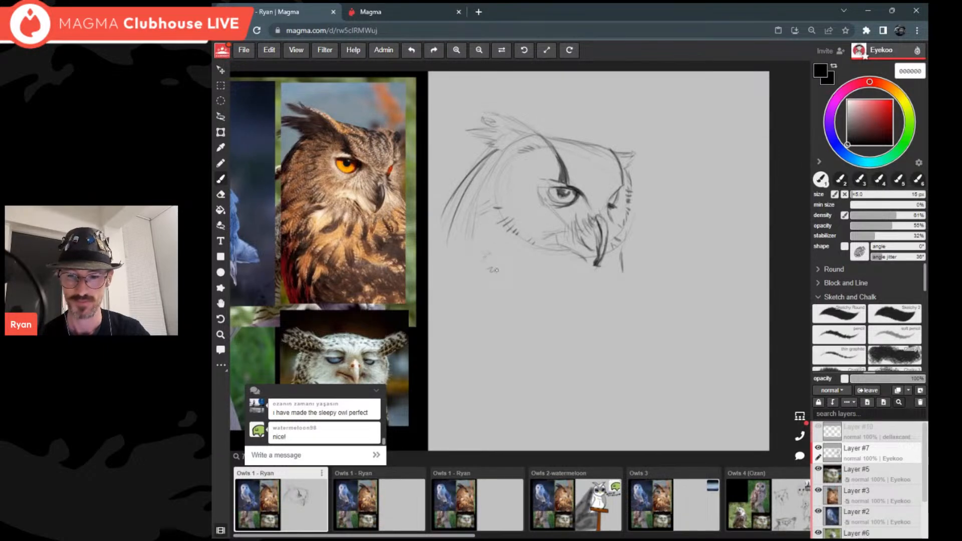
{"action": "left_click_drag", "start_coordinate": [624, 238], "coordinate": [640, 314]}
{"action": "left_click_drag", "start_coordinate": [543, 286], "coordinate": [526, 306]}
{"action": "left_click_drag", "start_coordinate": [575, 286], "coordinate": [567, 312]}
{"action": "left_click_drag", "start_coordinate": [484, 253], "coordinate": [493, 269]}
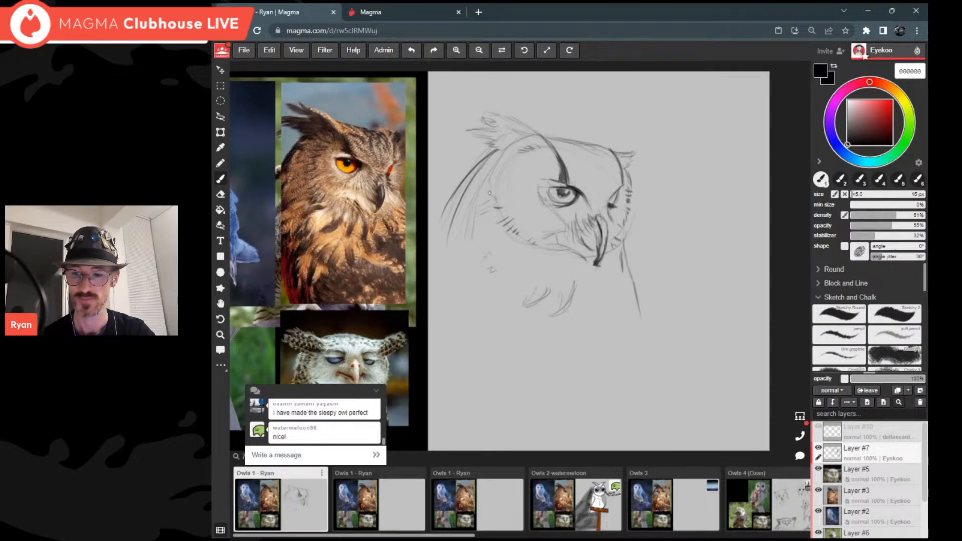
Step: Strengthen the near ear tuft and crown line, add feather tips to the far tuft and mark feathers beside the beak
{"action": "left_click_drag", "start_coordinate": [527, 126], "coordinate": [558, 157]}
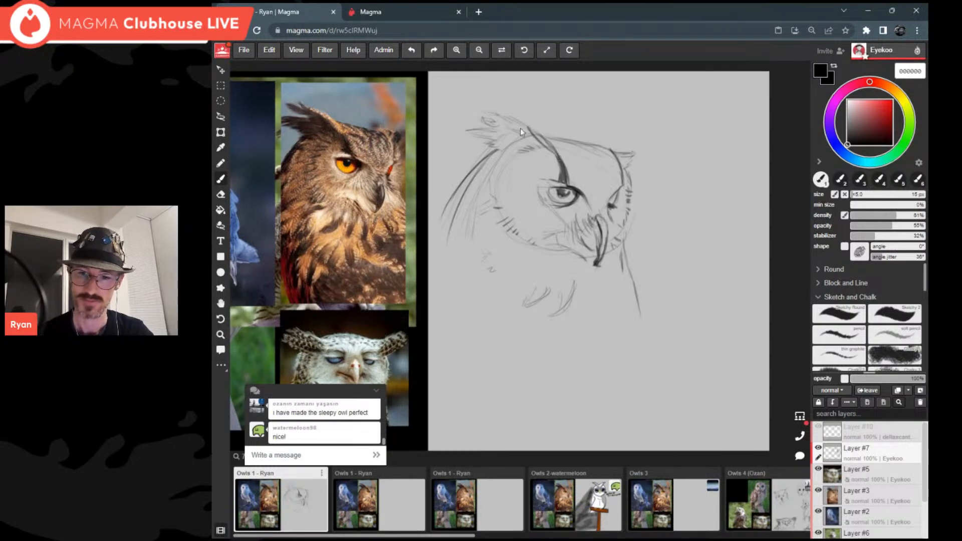
{"action": "mouse_move", "coordinate": [493, 114]}
{"action": "left_mouse_down"}
{"action": "mouse_move", "coordinate": [532, 128]}
{"action": "mouse_move", "coordinate": [552, 151]}
{"action": "mouse_move", "coordinate": [622, 150]}
{"action": "left_mouse_up"}
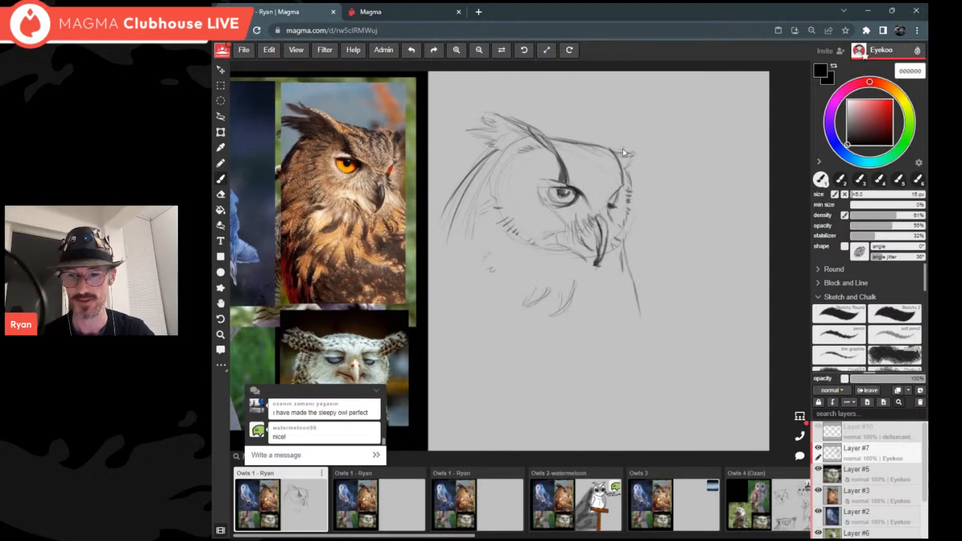
{"action": "left_click_drag", "start_coordinate": [621, 145], "coordinate": [625, 152]}
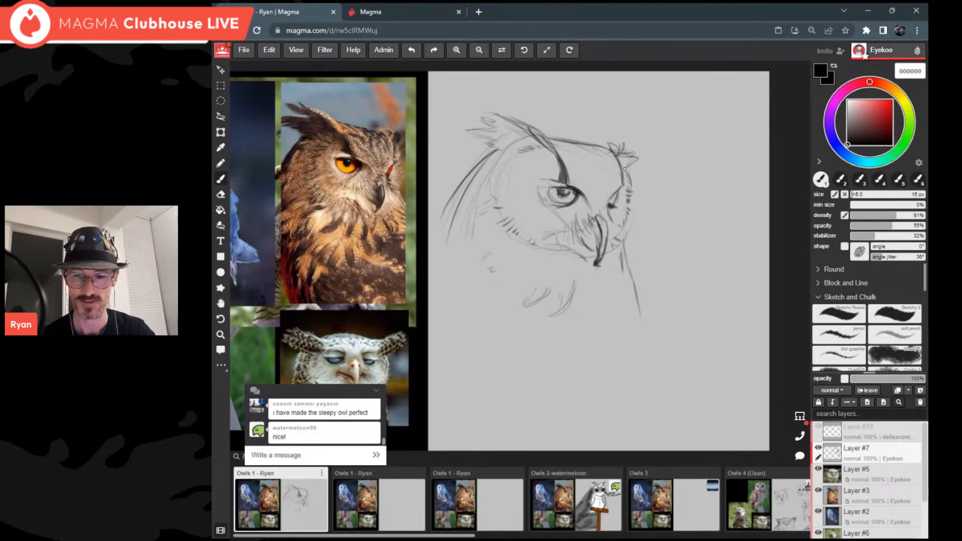
{"action": "scroll", "coordinate": [624, 169], "scroll_direction": "up", "scroll_amount": 1}
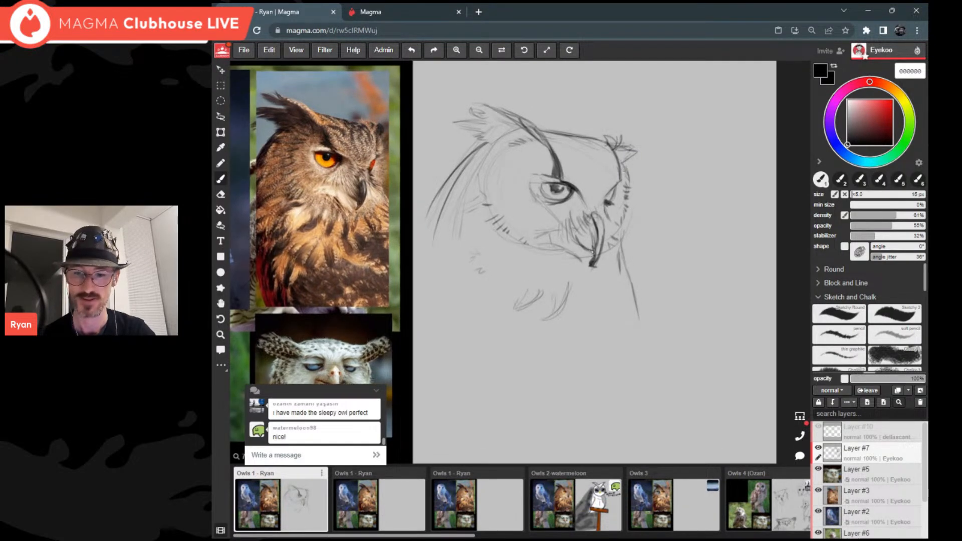
{"action": "left_click_drag", "start_coordinate": [574, 231], "coordinate": [584, 236]}
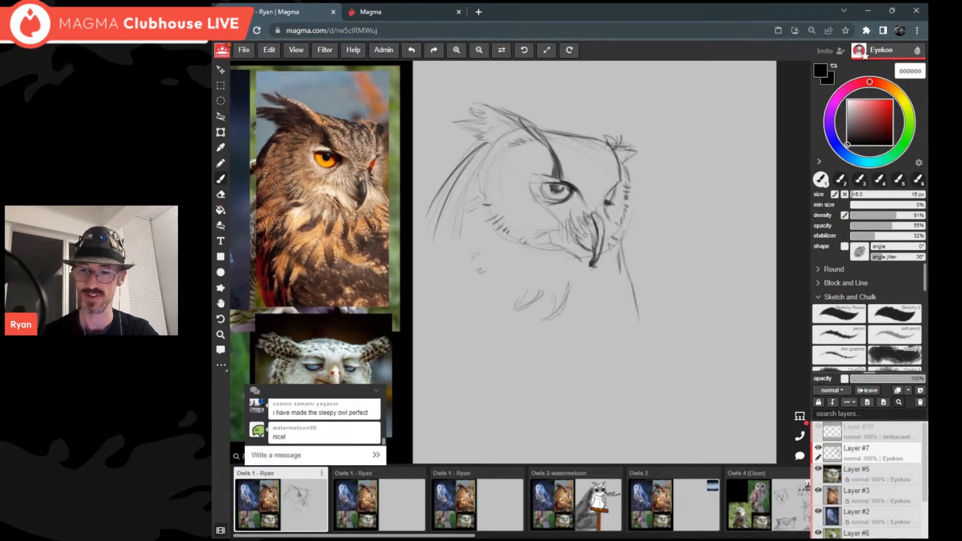
Step: Add a new layer beneath the sketch layer and set the brush colour to brown 8c613f
{"action": "scroll", "coordinate": [584, 236], "scroll_direction": "down", "scroll_amount": 2}
{"action": "scroll", "coordinate": [584, 236], "scroll_direction": "up", "scroll_amount": 1}
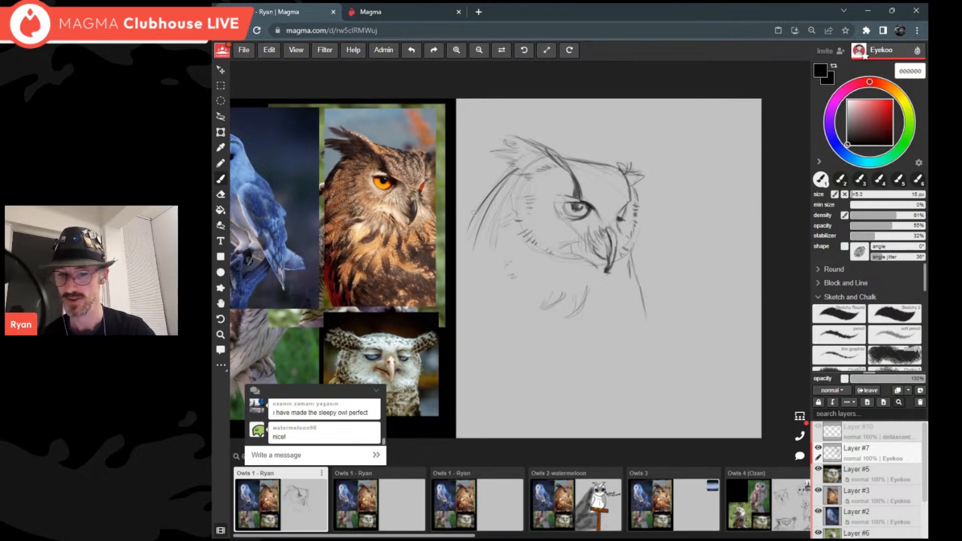
{"action": "left_click", "coordinate": [921, 391]}
{"action": "left_click_drag", "start_coordinate": [908, 452], "coordinate": [906, 471]}
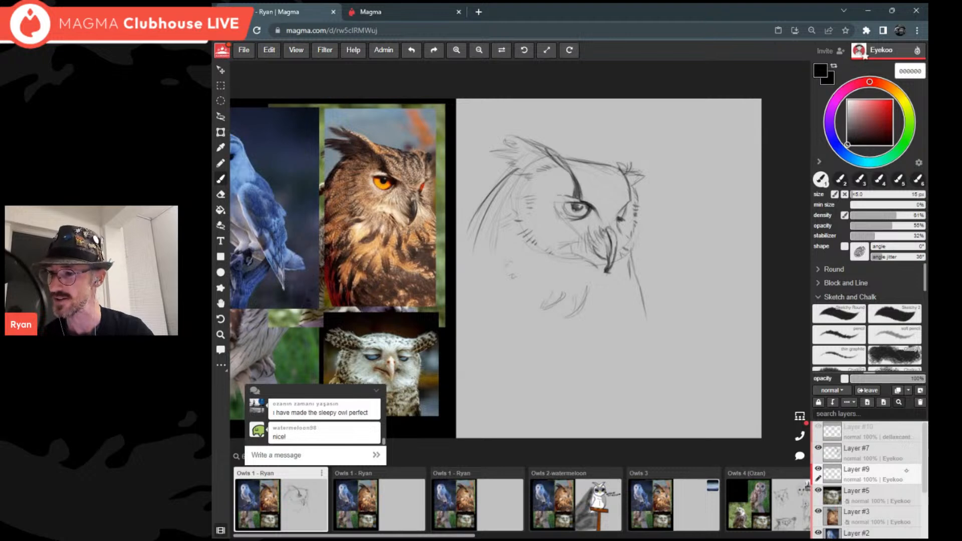
{"action": "left_click", "coordinate": [888, 85]}
{"action": "left_click_drag", "start_coordinate": [875, 118], "coordinate": [872, 120]}
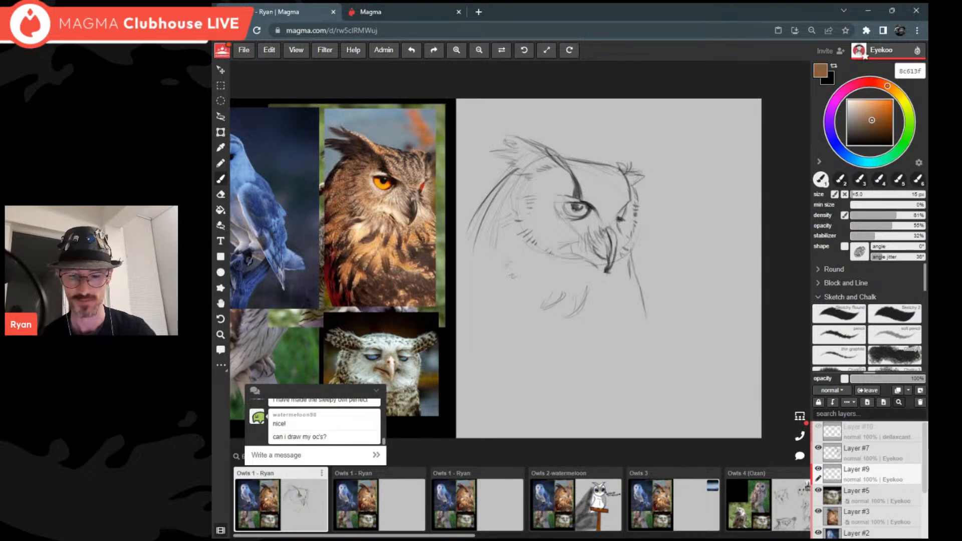
Step: Paint a first brown stroke behind the near eye with a 60 px brush and set the brush density and opacity to 100%
{"action": "scroll", "coordinate": [521, 501], "scroll_direction": "right", "scroll_amount": 4}
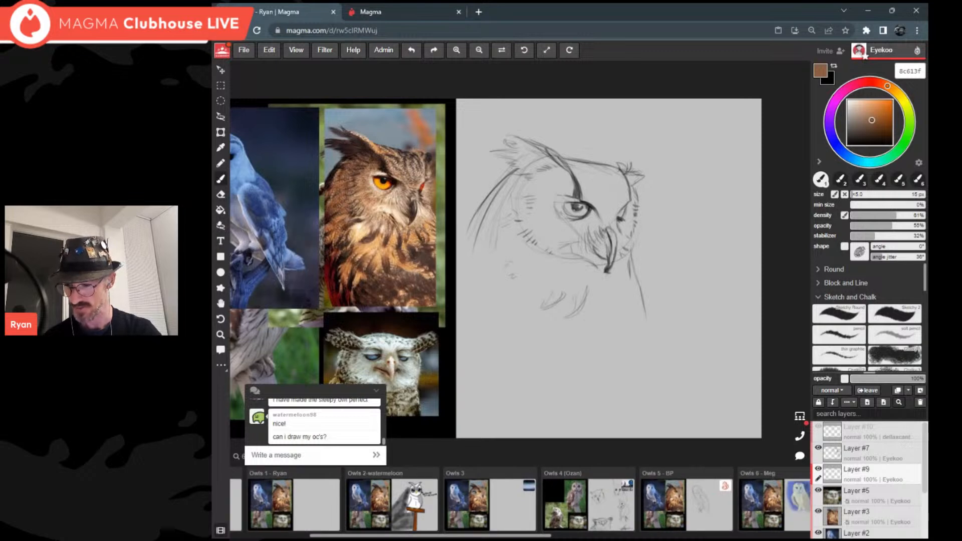
{"action": "scroll", "coordinate": [522, 501], "scroll_direction": "left", "scroll_amount": 4}
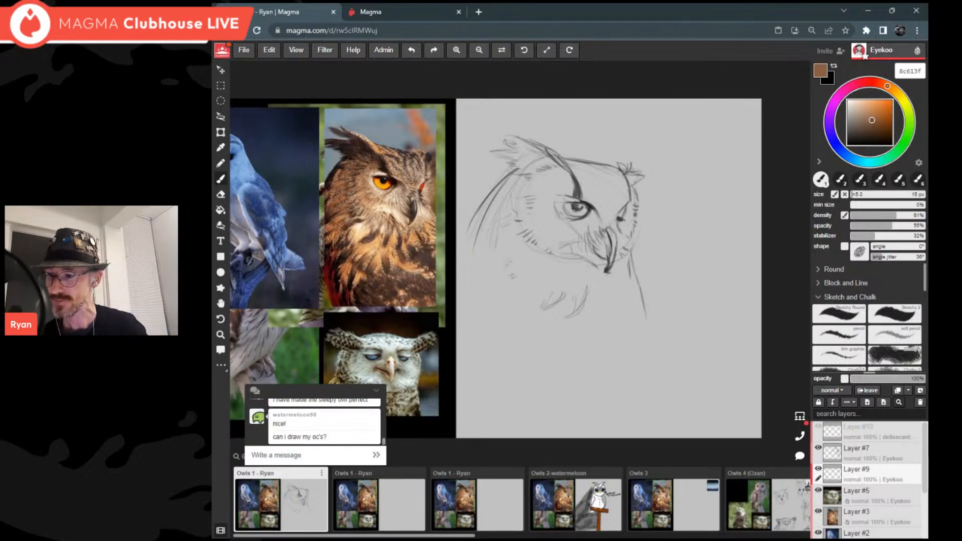
{"action": "mouse_move", "coordinate": [543, 193]}
{"action": "left_mouse_down"}
{"action": "mouse_move", "coordinate": [485, 256]}
{"action": "mouse_move", "coordinate": [528, 186]}
{"action": "left_mouse_up"}
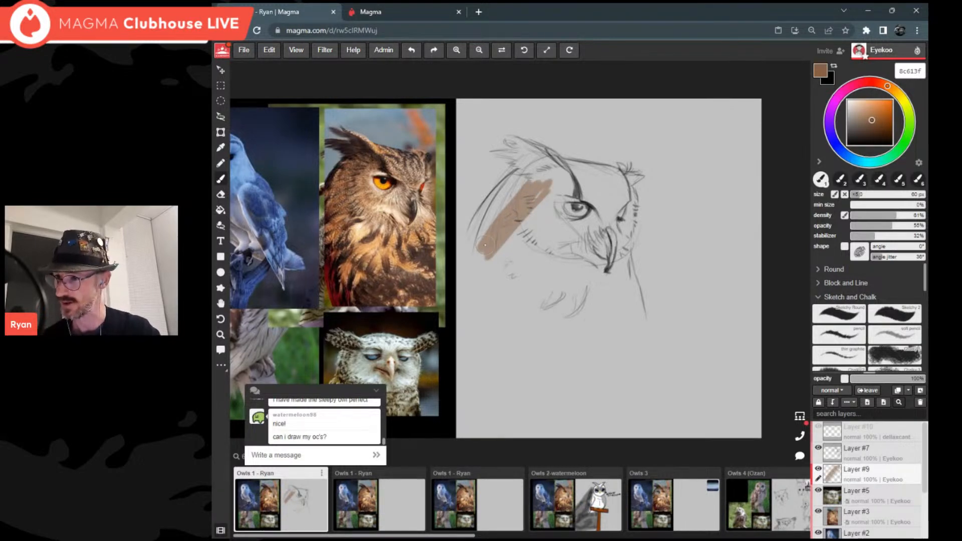
{"action": "left_click", "coordinate": [925, 216]}
{"action": "left_click", "coordinate": [925, 226]}
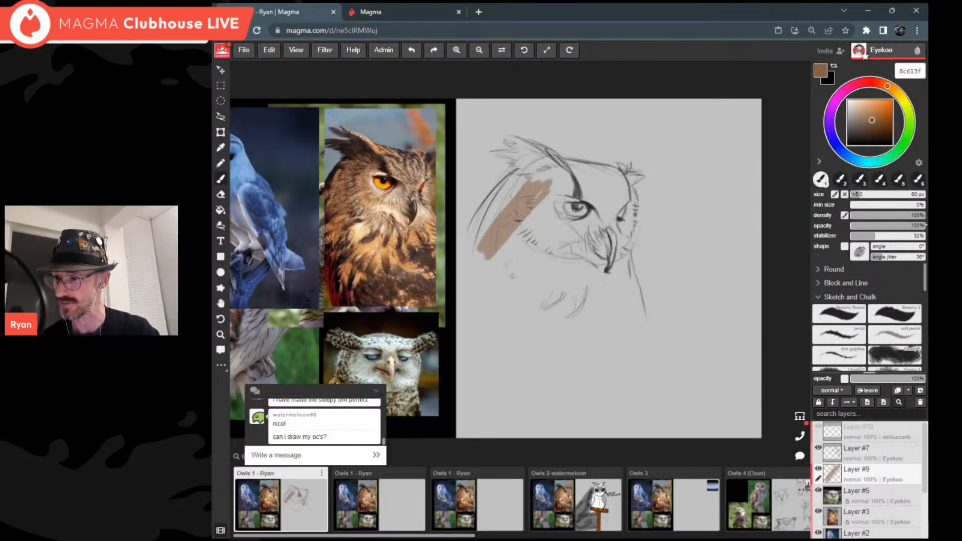
Step: Block in the owl's head, neck and upper chest with solid brown, adjusting the brush size for the broad areas
{"action": "mouse_move", "coordinate": [562, 195]}
{"action": "left_mouse_down"}
{"action": "mouse_move", "coordinate": [516, 261]}
{"action": "mouse_move", "coordinate": [501, 191]}
{"action": "mouse_move", "coordinate": [515, 196]}
{"action": "mouse_move", "coordinate": [493, 209]}
{"action": "left_mouse_up"}
{"action": "mouse_move", "coordinate": [621, 192]}
{"action": "left_mouse_down"}
{"action": "mouse_move", "coordinate": [612, 258]}
{"action": "mouse_move", "coordinate": [627, 234]}
{"action": "mouse_move", "coordinate": [601, 271]}
{"action": "mouse_move", "coordinate": [550, 257]}
{"action": "mouse_move", "coordinate": [576, 213]}
{"action": "mouse_move", "coordinate": [521, 195]}
{"action": "mouse_move", "coordinate": [537, 170]}
{"action": "mouse_move", "coordinate": [531, 164]}
{"action": "mouse_move", "coordinate": [625, 180]}
{"action": "left_mouse_up"}
{"action": "left_click", "coordinate": [874, 194]}
{"action": "mouse_move", "coordinate": [625, 180]}
{"action": "left_mouse_down"}
{"action": "mouse_move", "coordinate": [606, 194]}
{"action": "mouse_move", "coordinate": [615, 228]}
{"action": "mouse_move", "coordinate": [629, 213]}
{"action": "mouse_move", "coordinate": [608, 266]}
{"action": "mouse_move", "coordinate": [624, 271]}
{"action": "mouse_move", "coordinate": [603, 259]}
{"action": "mouse_move", "coordinate": [521, 313]}
{"action": "mouse_move", "coordinate": [496, 283]}
{"action": "mouse_move", "coordinate": [497, 256]}
{"action": "mouse_move", "coordinate": [539, 167]}
{"action": "mouse_move", "coordinate": [505, 189]}
{"action": "left_mouse_up"}
{"action": "left_click", "coordinate": [863, 194]}
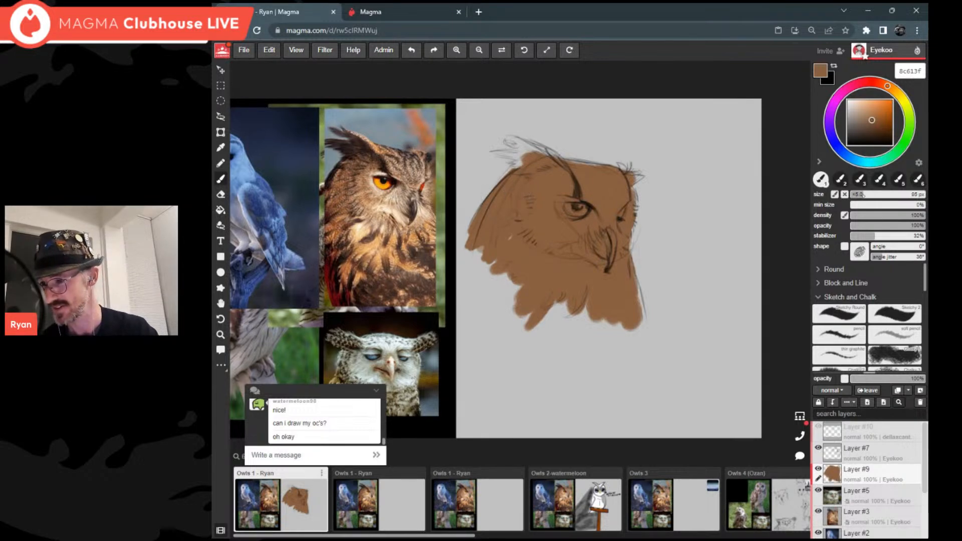
Step: Extend the brown base colour into both ear tufts and along the edge of the crown
{"action": "scroll", "coordinate": [577, 208], "scroll_direction": "down", "scroll_amount": 1}
{"action": "mouse_move", "coordinate": [575, 211]}
{"action": "left_mouse_down"}
{"action": "mouse_move", "coordinate": [604, 197]}
{"action": "mouse_move", "coordinate": [609, 205]}
{"action": "left_mouse_up"}
{"action": "mouse_move", "coordinate": [557, 187]}
{"action": "left_mouse_down"}
{"action": "mouse_move", "coordinate": [529, 190]}
{"action": "mouse_move", "coordinate": [567, 183]}
{"action": "mouse_move", "coordinate": [526, 198]}
{"action": "mouse_move", "coordinate": [561, 205]}
{"action": "mouse_move", "coordinate": [527, 190]}
{"action": "left_mouse_up"}
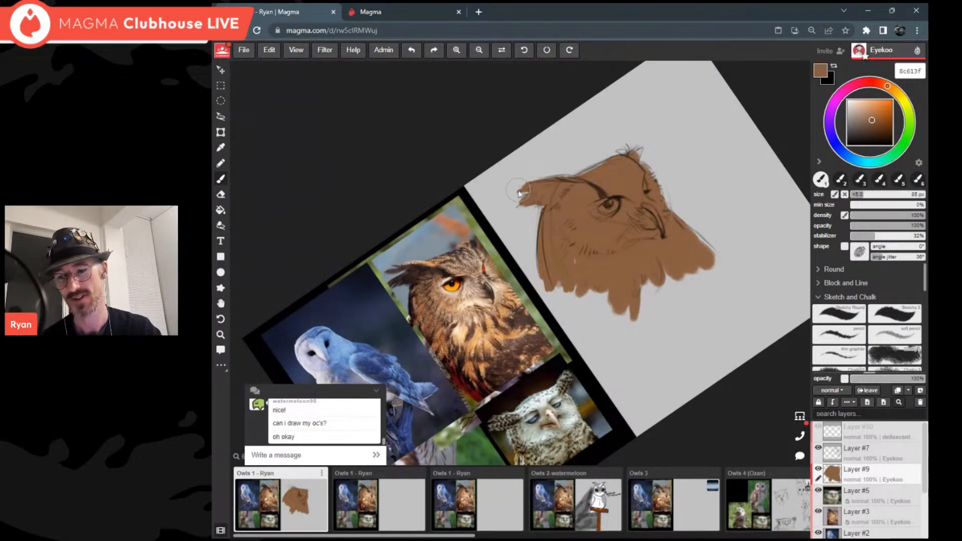
{"action": "scroll", "coordinate": [548, 186], "scroll_direction": "down", "scroll_amount": 3}
{"action": "scroll", "coordinate": [545, 183], "scroll_direction": "up", "scroll_amount": 3}
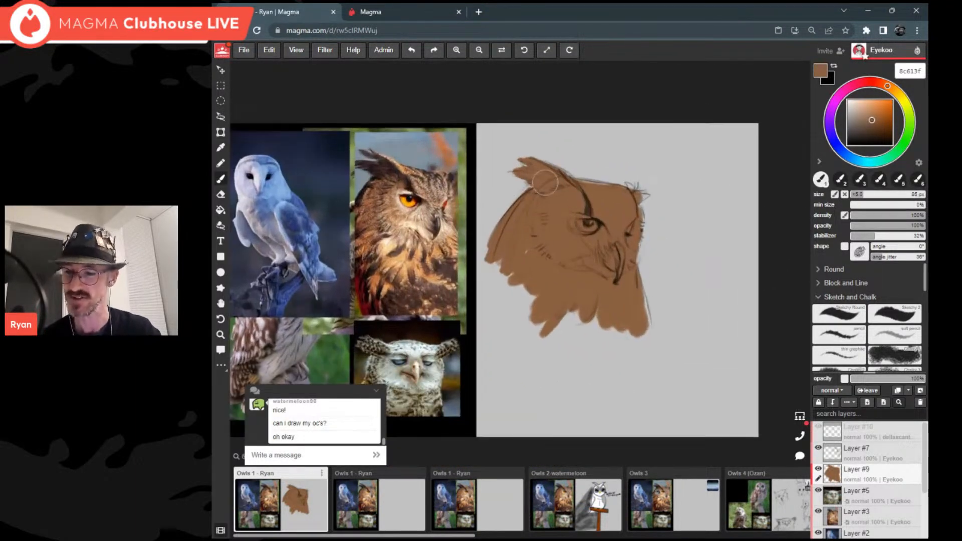
{"action": "scroll", "coordinate": [545, 182], "scroll_direction": "up", "scroll_amount": 2}
{"action": "mouse_move", "coordinate": [546, 182]}
{"action": "left_mouse_down"}
{"action": "mouse_move", "coordinate": [617, 167]}
{"action": "mouse_move", "coordinate": [640, 174]}
{"action": "left_mouse_up"}
{"action": "scroll", "coordinate": [640, 175], "scroll_direction": "down", "scroll_amount": 2}
{"action": "scroll", "coordinate": [642, 174], "scroll_direction": "up", "scroll_amount": 2}
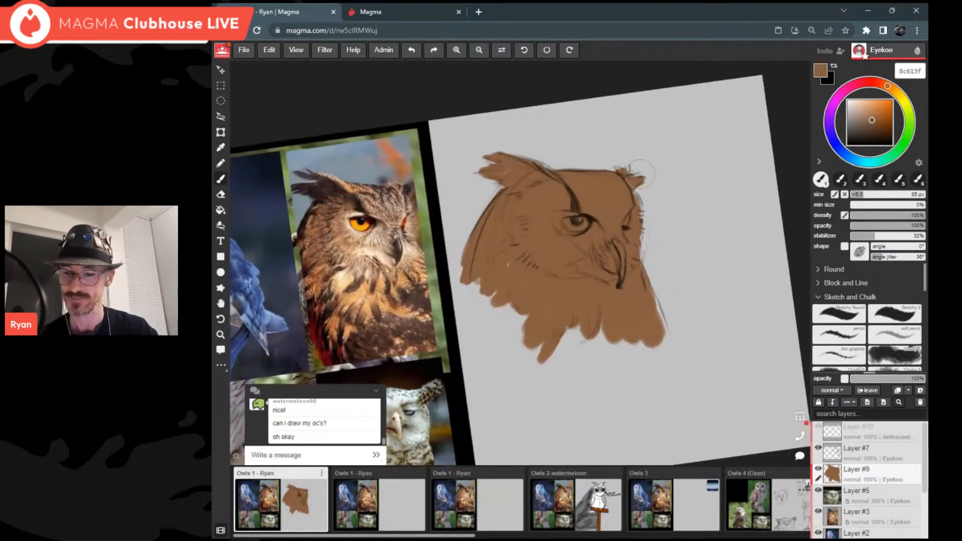
Step: Set the colour to light tan cab99c and paint pale patches around both eyes, beside the beak and on the cheek
{"action": "left_click", "coordinate": [862, 111]}
{"action": "left_click", "coordinate": [889, 87]}
{"action": "mouse_move", "coordinate": [862, 112]}
{"action": "left_mouse_down"}
{"action": "mouse_move", "coordinate": [894, 90]}
{"action": "mouse_move", "coordinate": [862, 110]}
{"action": "left_mouse_up"}
{"action": "scroll", "coordinate": [581, 241], "scroll_direction": "down", "scroll_amount": 1}
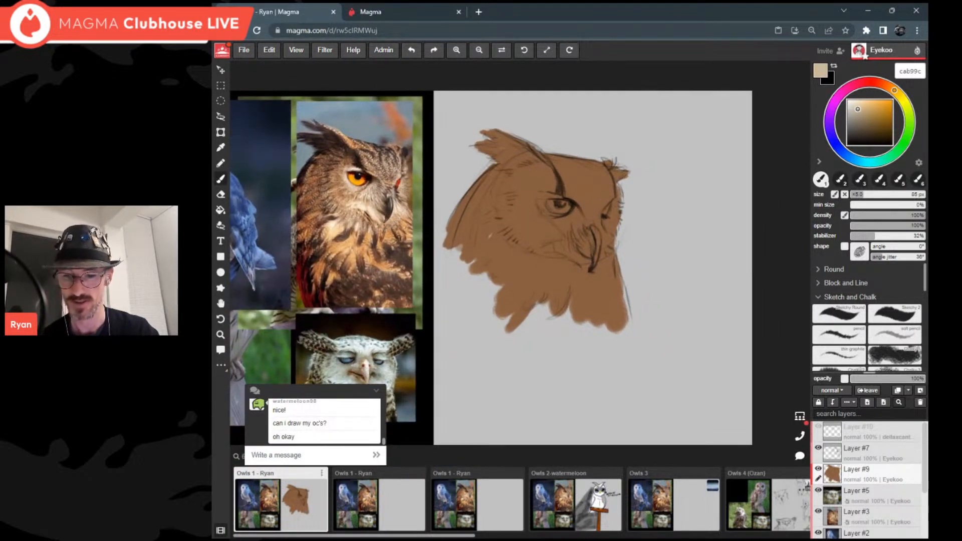
{"action": "mouse_move", "coordinate": [567, 219]}
{"action": "left_mouse_down"}
{"action": "mouse_move", "coordinate": [582, 228]}
{"action": "mouse_move", "coordinate": [544, 197]}
{"action": "mouse_move", "coordinate": [576, 263]}
{"action": "mouse_move", "coordinate": [550, 249]}
{"action": "mouse_move", "coordinate": [517, 257]}
{"action": "mouse_move", "coordinate": [534, 260]}
{"action": "mouse_move", "coordinate": [508, 255]}
{"action": "left_mouse_up"}
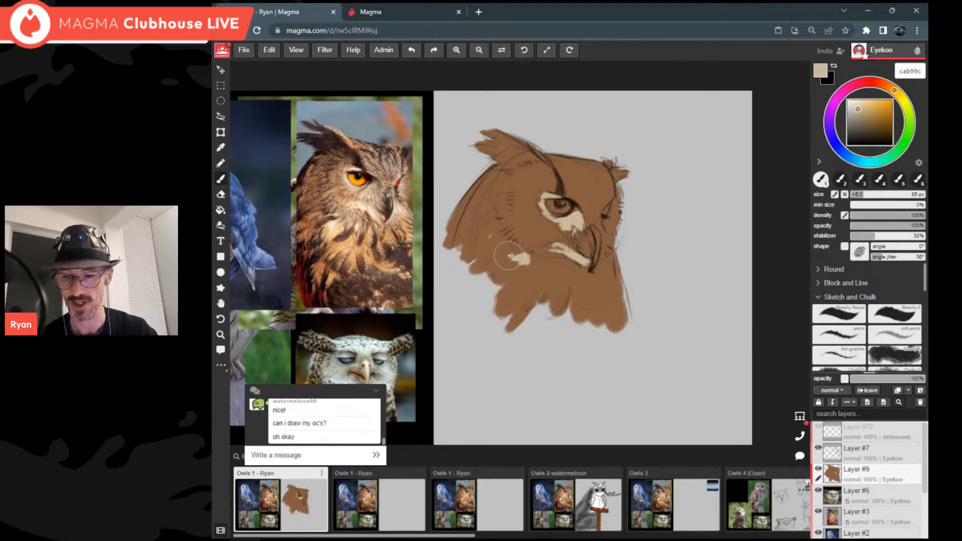
{"action": "left_click_drag", "start_coordinate": [603, 251], "coordinate": [624, 207]}
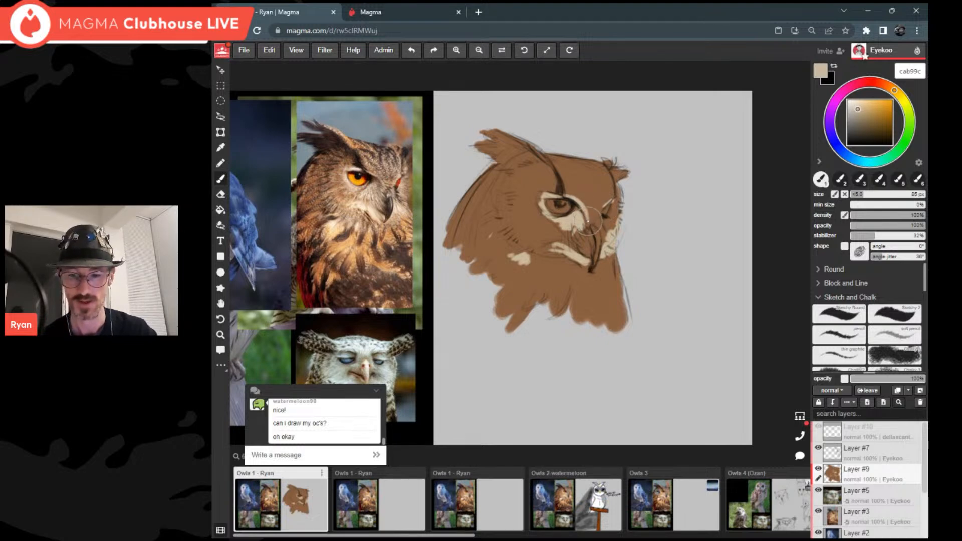
Step: Finish the tan patch beneath the near eye and paint light brown b9865e streaks across the cheek and side of the neck
{"action": "mouse_move", "coordinate": [588, 221]}
{"action": "left_mouse_down"}
{"action": "mouse_move", "coordinate": [581, 237]}
{"action": "mouse_move", "coordinate": [569, 236]}
{"action": "left_mouse_up"}
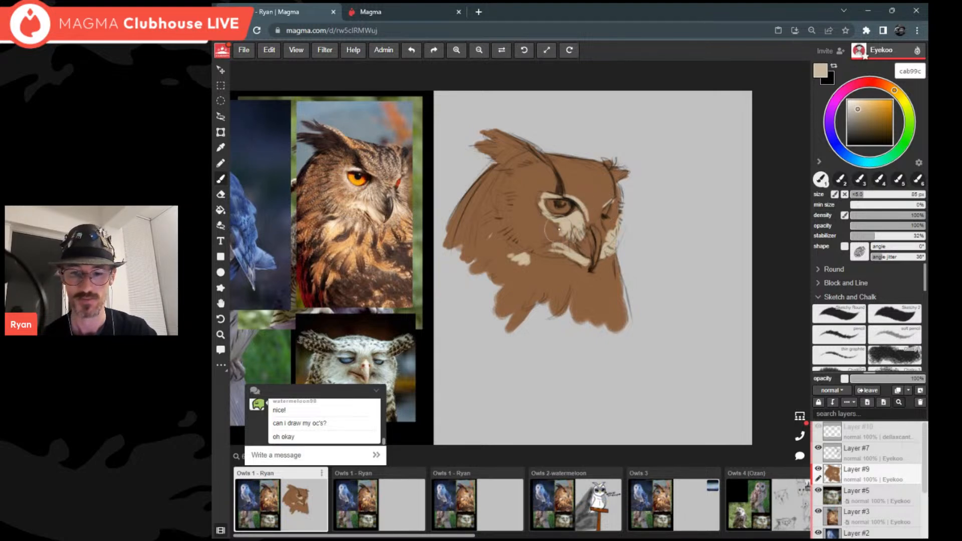
{"action": "left_click_drag", "start_coordinate": [890, 87], "coordinate": [869, 113]}
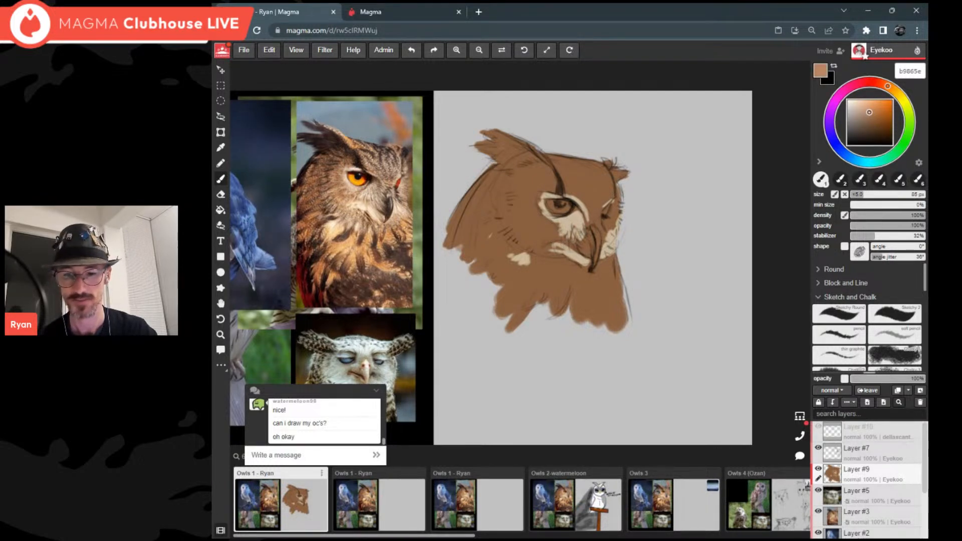
{"action": "mouse_move", "coordinate": [532, 202]}
{"action": "left_mouse_down"}
{"action": "mouse_move", "coordinate": [516, 216]}
{"action": "mouse_move", "coordinate": [540, 242]}
{"action": "left_mouse_up"}
{"action": "mouse_move", "coordinate": [501, 193]}
{"action": "left_mouse_down"}
{"action": "mouse_move", "coordinate": [459, 238]}
{"action": "mouse_move", "coordinate": [471, 251]}
{"action": "mouse_move", "coordinate": [498, 245]}
{"action": "left_mouse_up"}
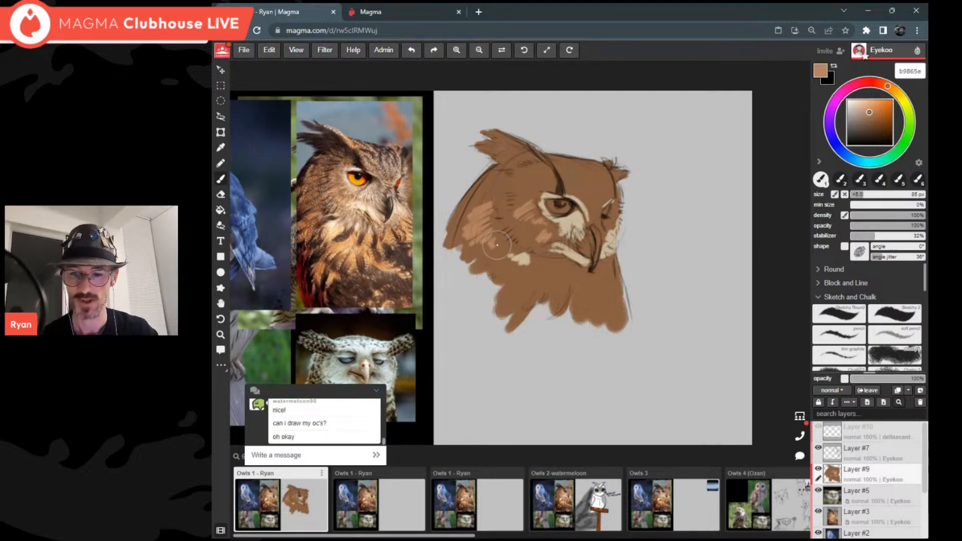
{"action": "left_click_drag", "start_coordinate": [493, 193], "coordinate": [501, 188]}
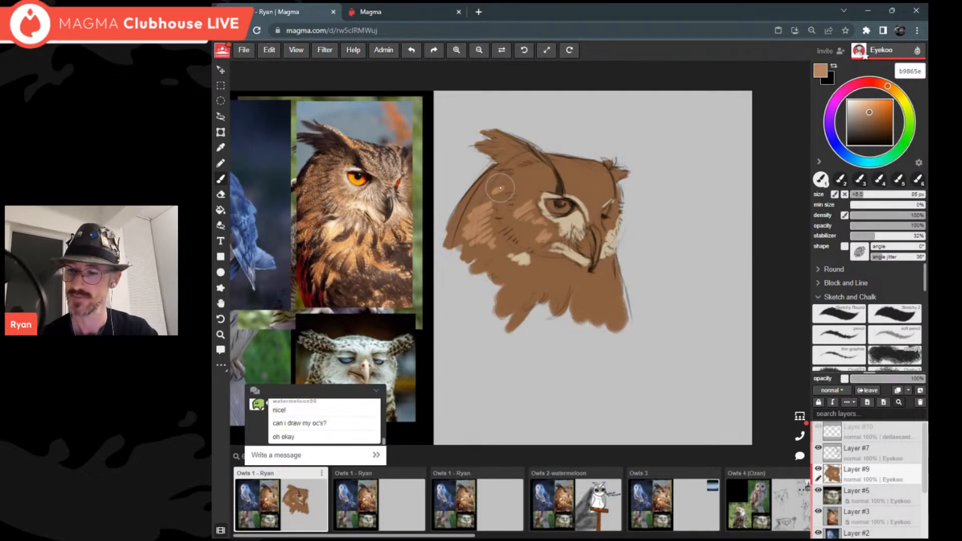
Step: Paint the nape edge, brow stripe and both ear tufts in dark brown 352c25
{"action": "left_click", "coordinate": [853, 141]}
{"action": "left_click_drag", "start_coordinate": [853, 141], "coordinate": [861, 134]}
{"action": "mouse_move", "coordinate": [485, 170]}
{"action": "left_mouse_down"}
{"action": "mouse_move", "coordinate": [450, 228]}
{"action": "mouse_move", "coordinate": [483, 184]}
{"action": "left_mouse_up"}
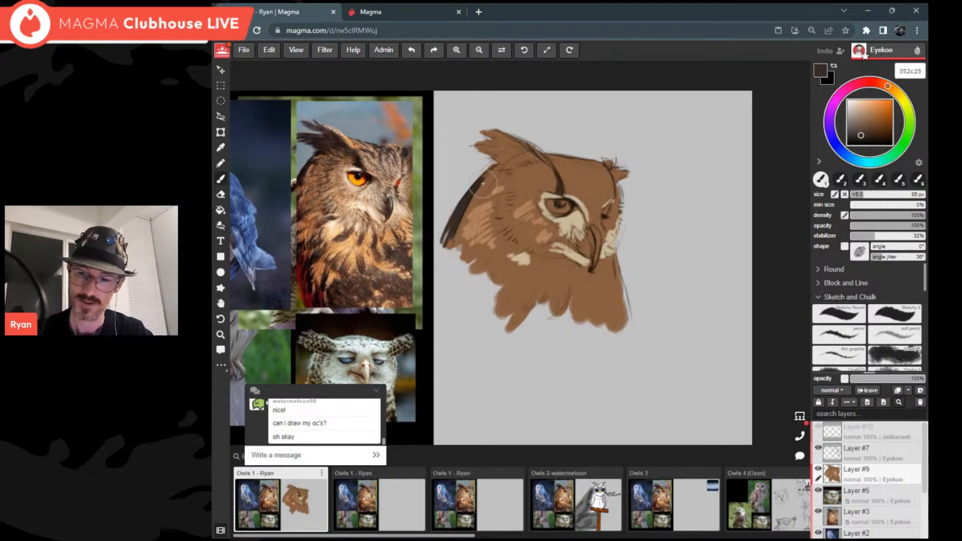
{"action": "mouse_move", "coordinate": [560, 191]}
{"action": "left_mouse_down"}
{"action": "mouse_move", "coordinate": [536, 148]}
{"action": "mouse_move", "coordinate": [474, 146]}
{"action": "mouse_move", "coordinate": [520, 151]}
{"action": "left_mouse_up"}
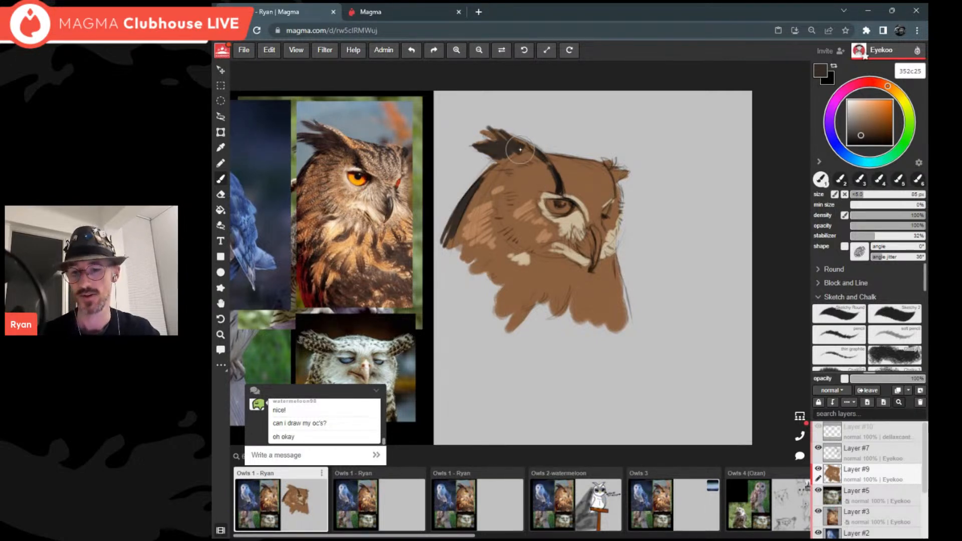
{"action": "left_click_drag", "start_coordinate": [607, 168], "coordinate": [615, 177]}
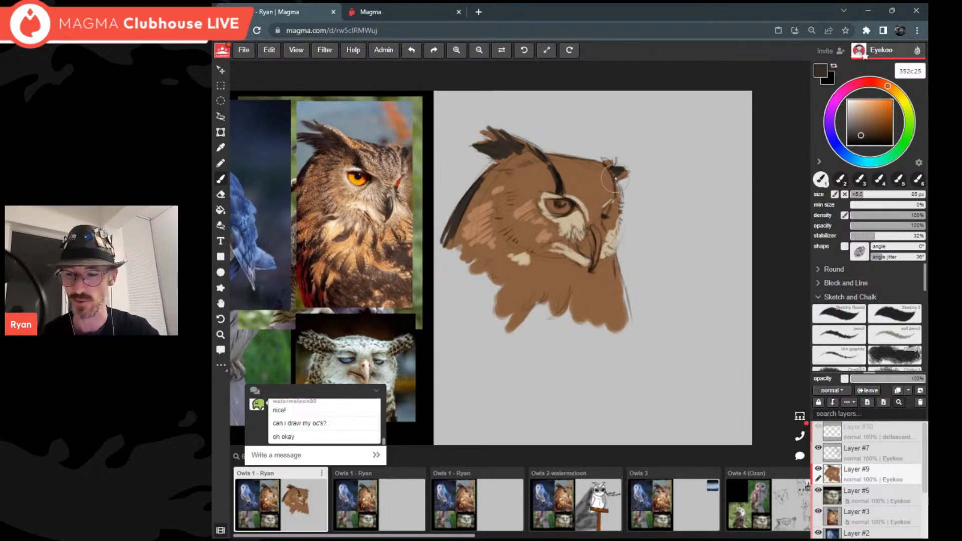
{"action": "left_click_drag", "start_coordinate": [612, 178], "coordinate": [619, 173]}
Step: Fill the beak with dark tones, using grey-brown 504338 over its main area
{"action": "mouse_move", "coordinate": [596, 228]}
{"action": "left_mouse_down"}
{"action": "mouse_move", "coordinate": [587, 254]}
{"action": "mouse_move", "coordinate": [590, 244]}
{"action": "left_mouse_up"}
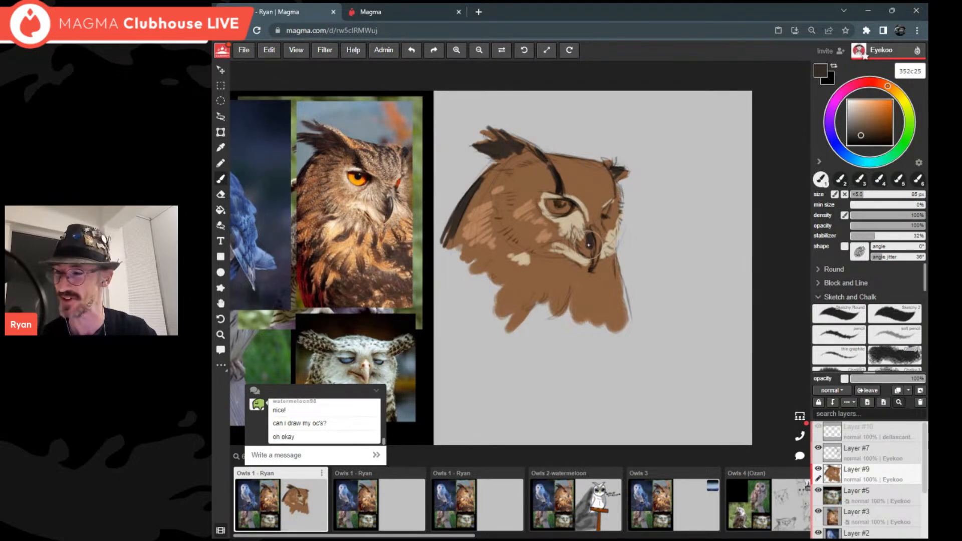
{"action": "left_click", "coordinate": [861, 131]}
{"action": "mouse_move", "coordinate": [590, 246]}
{"action": "left_mouse_down"}
{"action": "mouse_move", "coordinate": [592, 256]}
{"action": "mouse_move", "coordinate": [594, 233]}
{"action": "mouse_move", "coordinate": [592, 261]}
{"action": "mouse_move", "coordinate": [594, 234]}
{"action": "left_mouse_up"}
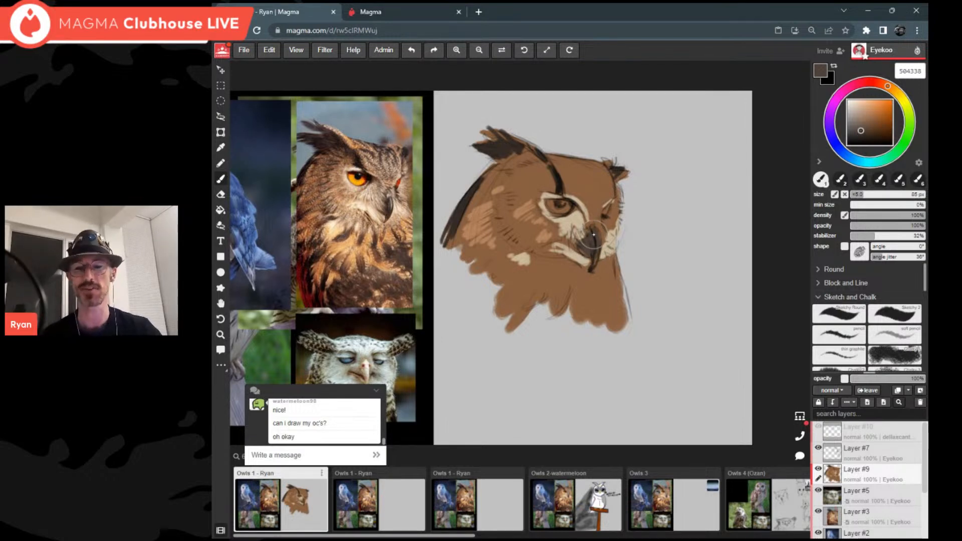
Step: Sample the dark brown 302821 and paint short feather marks along the curved edge of the facial disc
{"action": "scroll", "coordinate": [594, 235], "scroll_direction": "down", "scroll_amount": 1}
{"action": "scroll", "coordinate": [593, 235], "scroll_direction": "up", "scroll_amount": 1}
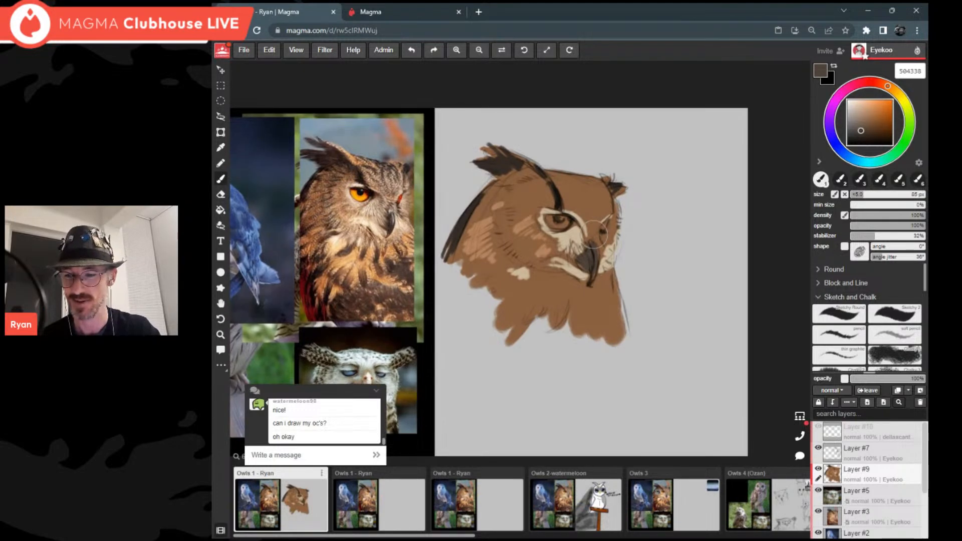
{"action": "scroll", "coordinate": [594, 234], "scroll_direction": "up", "scroll_amount": 1}
{"action": "left_click", "coordinate": [594, 234], "text": "alt"}
{"action": "mouse_move", "coordinate": [524, 194]}
{"action": "left_mouse_down"}
{"action": "mouse_move", "coordinate": [510, 203]}
{"action": "mouse_move", "coordinate": [532, 188]}
{"action": "mouse_move", "coordinate": [543, 195]}
{"action": "mouse_move", "coordinate": [512, 195]}
{"action": "mouse_move", "coordinate": [494, 227]}
{"action": "mouse_move", "coordinate": [512, 231]}
{"action": "mouse_move", "coordinate": [512, 262]}
{"action": "mouse_move", "coordinate": [525, 271]}
{"action": "left_mouse_up"}
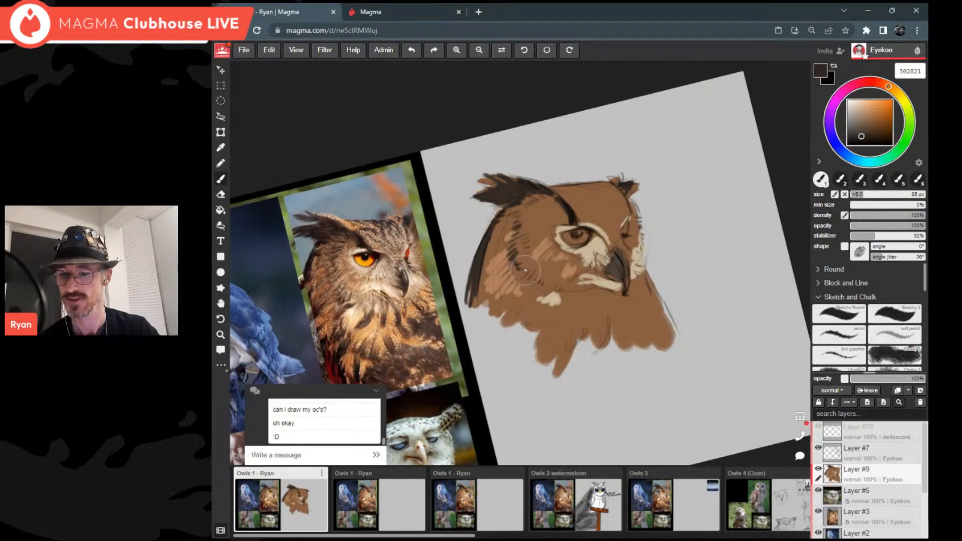
{"action": "key", "text": "ctrl+0"}
Step: Set the colour to golden orange c78110 and fill the irises of both eyes
{"action": "scroll", "coordinate": [524, 268], "scroll_direction": "up", "scroll_amount": 3}
{"action": "left_click", "coordinate": [886, 112]}
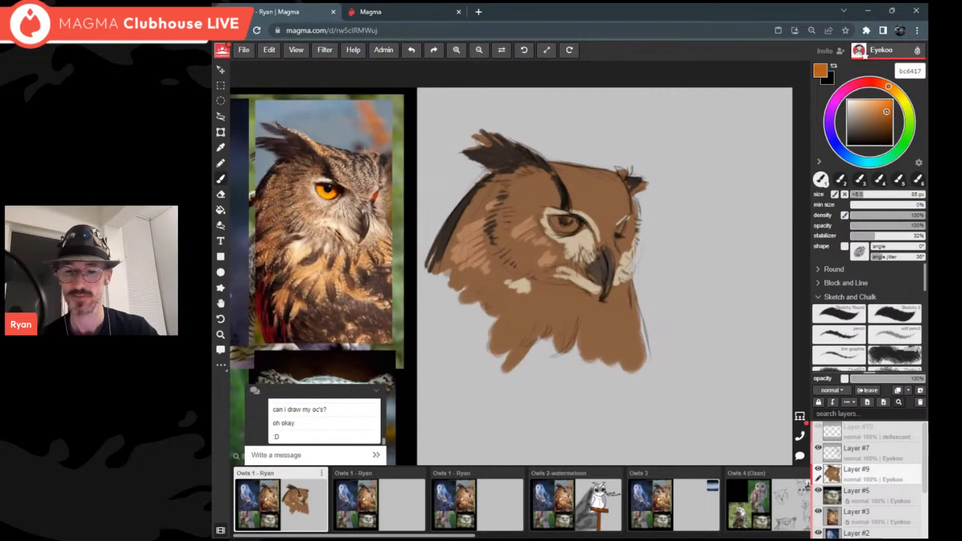
{"action": "left_click", "coordinate": [894, 90]}
{"action": "left_click", "coordinate": [886, 109]}
{"action": "scroll", "coordinate": [542, 234], "scroll_direction": "up", "scroll_amount": 3}
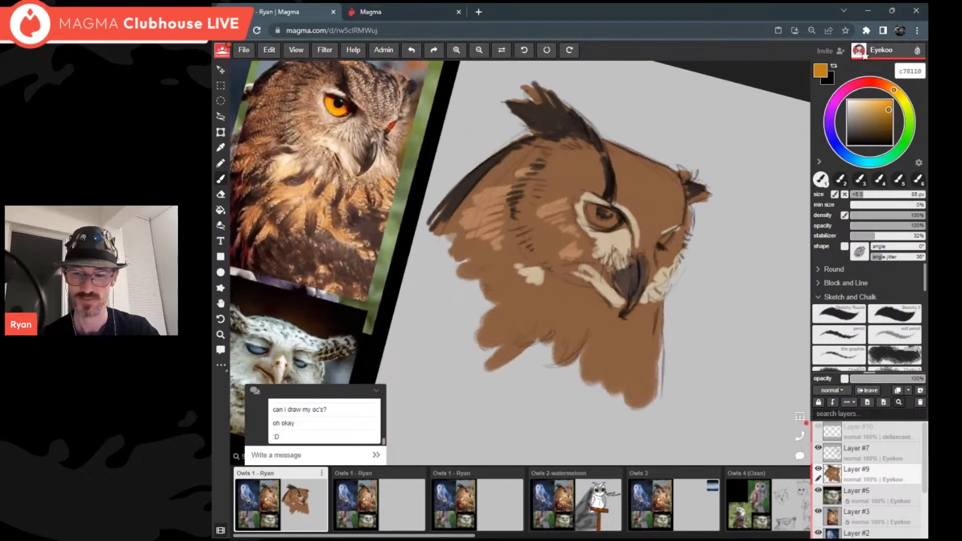
{"action": "mouse_move", "coordinate": [570, 229]}
{"action": "left_mouse_down"}
{"action": "mouse_move", "coordinate": [581, 265]}
{"action": "mouse_move", "coordinate": [608, 257]}
{"action": "left_mouse_up"}
Step: Shade the irises of both eyes with the deeper orange b35618
{"action": "scroll", "coordinate": [615, 286], "scroll_direction": "down", "scroll_amount": 3}
{"action": "scroll", "coordinate": [520, 263], "scroll_direction": "down", "scroll_amount": 3}
{"action": "scroll", "coordinate": [520, 263], "scroll_direction": "up", "scroll_amount": 1}
{"action": "left_click", "coordinate": [886, 85]}
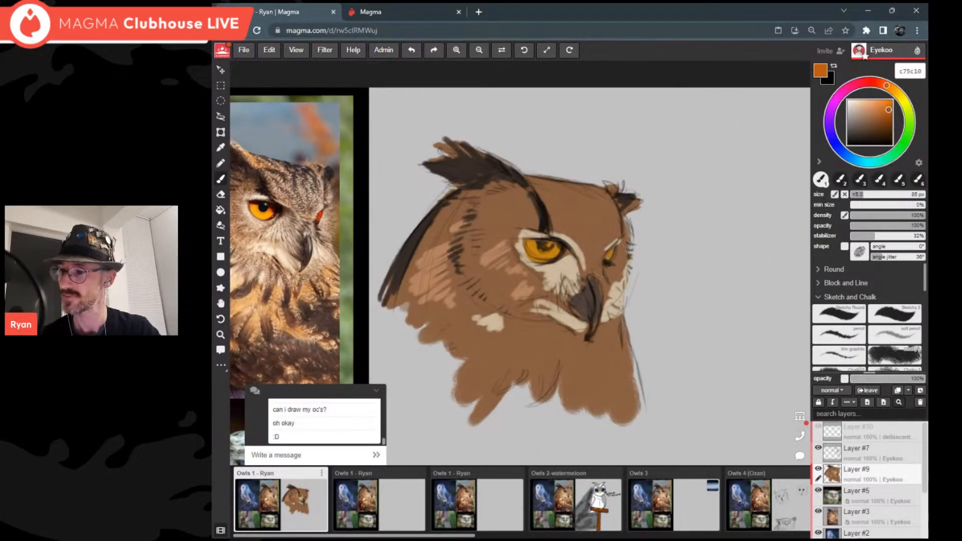
{"action": "left_click_drag", "start_coordinate": [886, 112], "coordinate": [886, 113]}
{"action": "scroll", "coordinate": [627, 256], "scroll_direction": "down", "scroll_amount": 3}
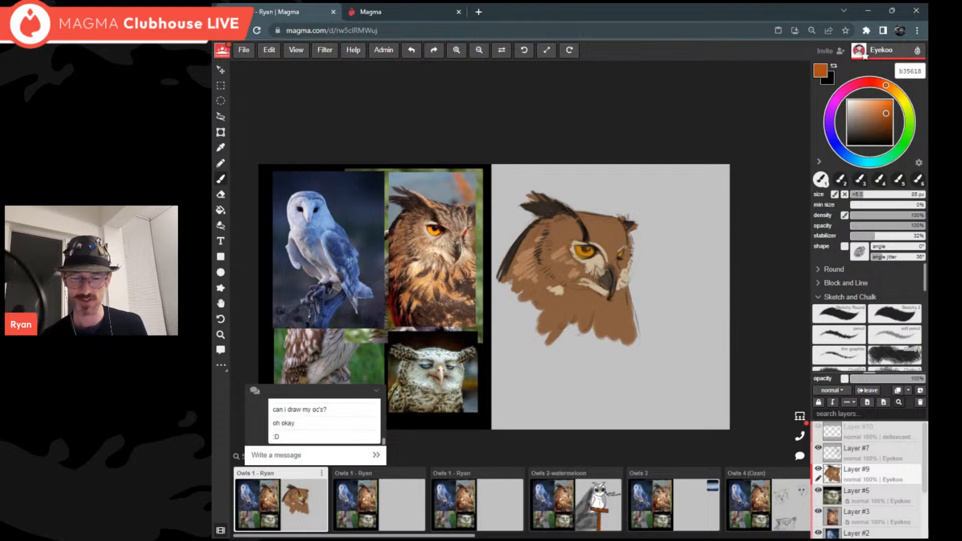
{"action": "scroll", "coordinate": [558, 244], "scroll_direction": "up", "scroll_amount": 4}
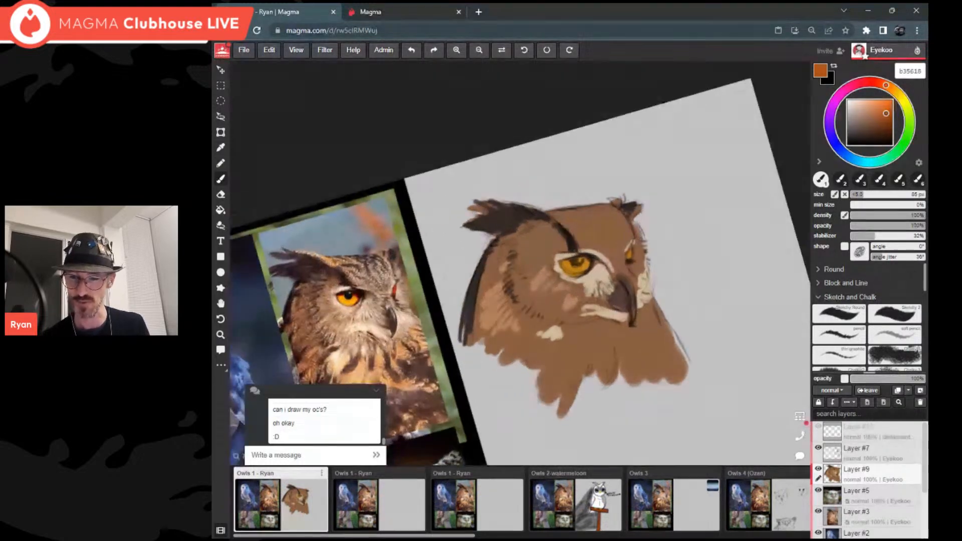
{"action": "left_click_drag", "start_coordinate": [559, 241], "coordinate": [591, 237]}
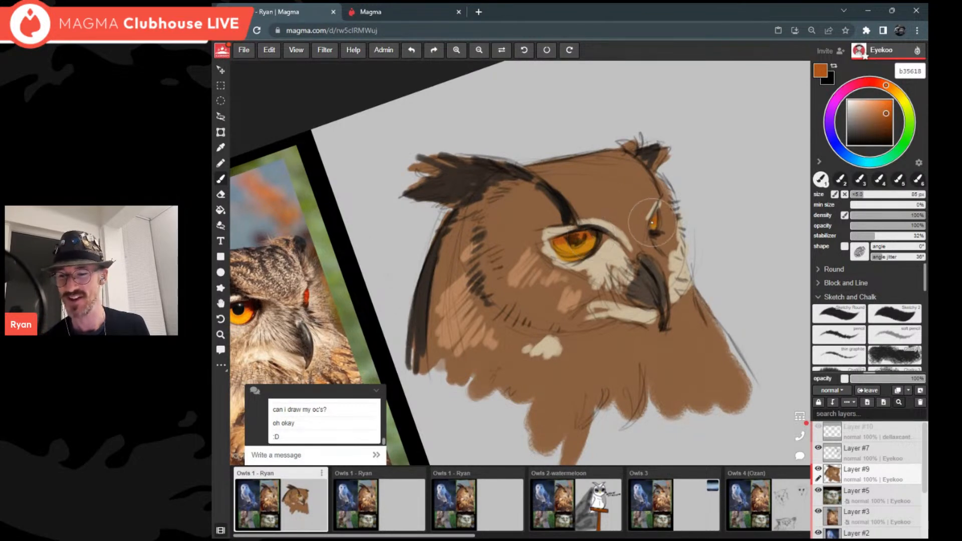
Step: Set the colour to light gold dc9d35, reduce the brush to 25 px and brighten the irises
{"action": "scroll", "coordinate": [651, 222], "scroll_direction": "down", "scroll_amount": 2}
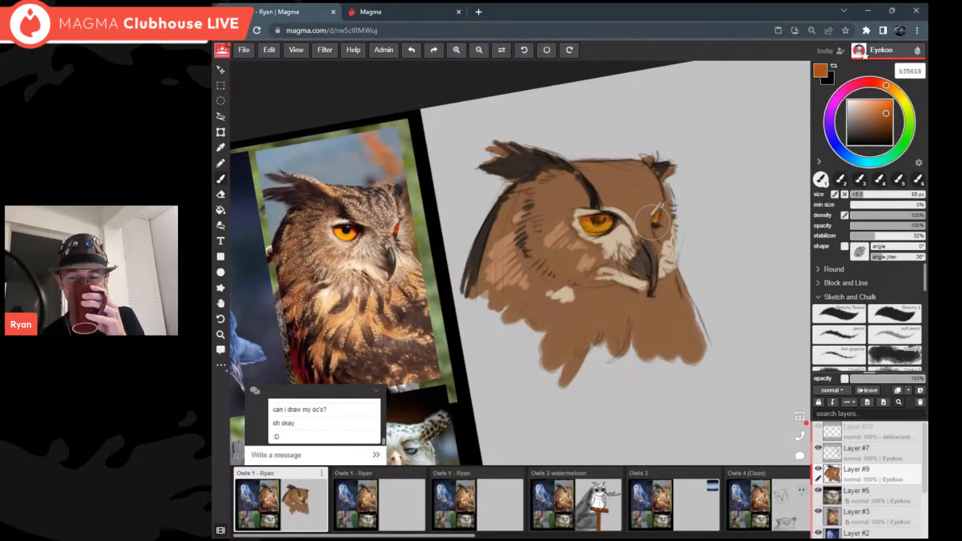
{"action": "scroll", "coordinate": [651, 222], "scroll_direction": "up", "scroll_amount": 1}
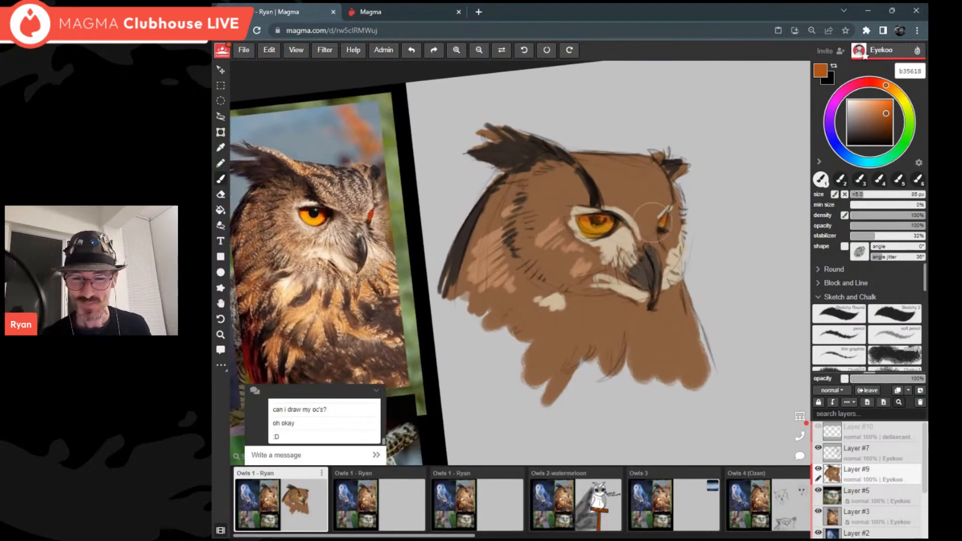
{"action": "left_click", "coordinate": [892, 89]}
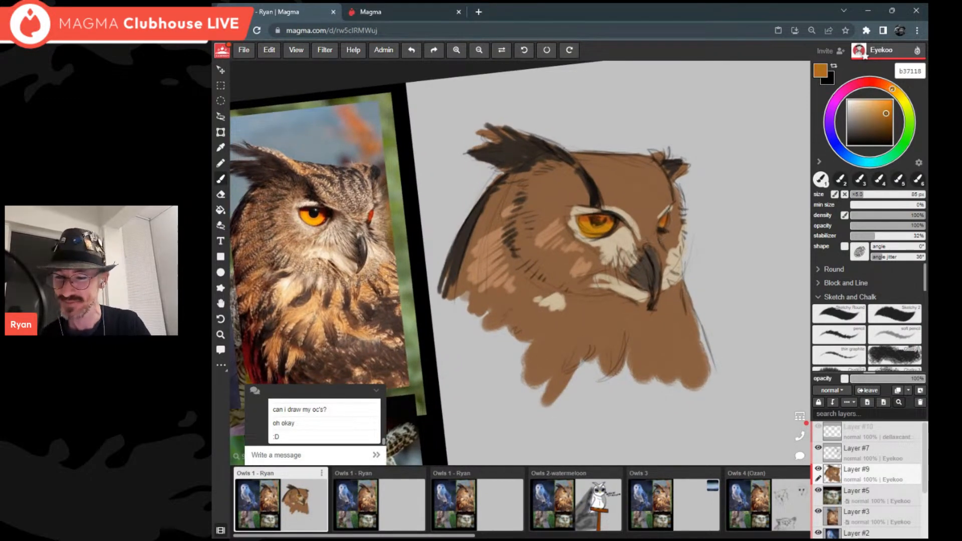
{"action": "scroll", "coordinate": [647, 245], "scroll_direction": "up", "scroll_amount": 3}
{"action": "left_click", "coordinate": [680, 246], "text": "alt"}
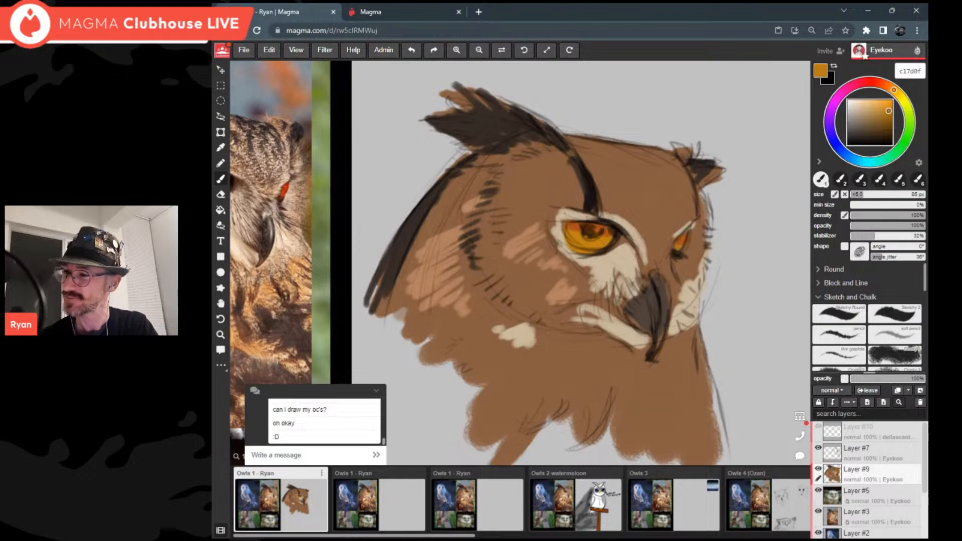
{"action": "left_click_drag", "start_coordinate": [889, 110], "coordinate": [882, 106]}
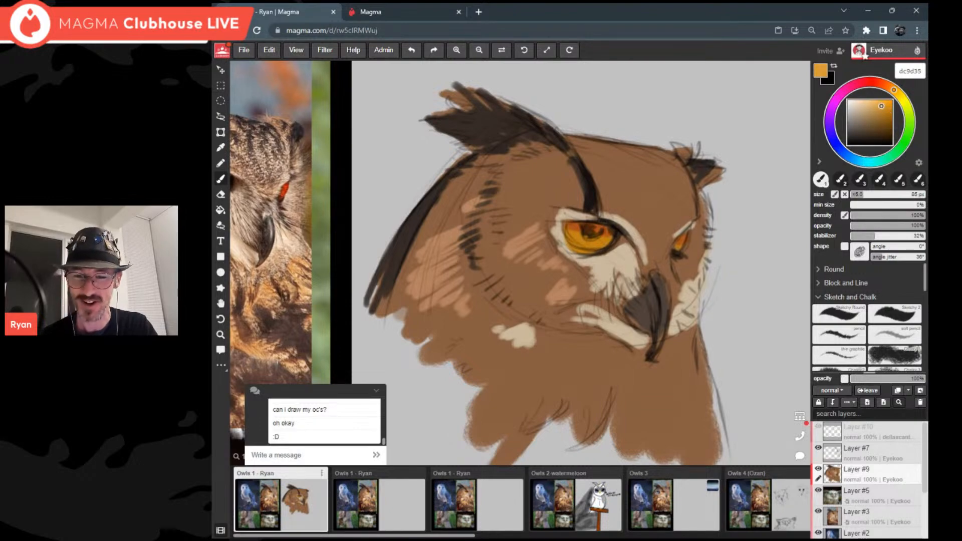
{"action": "scroll", "coordinate": [591, 231], "scroll_direction": "down", "scroll_amount": 2}
{"action": "scroll", "coordinate": [591, 230], "scroll_direction": "up", "scroll_amount": 4}
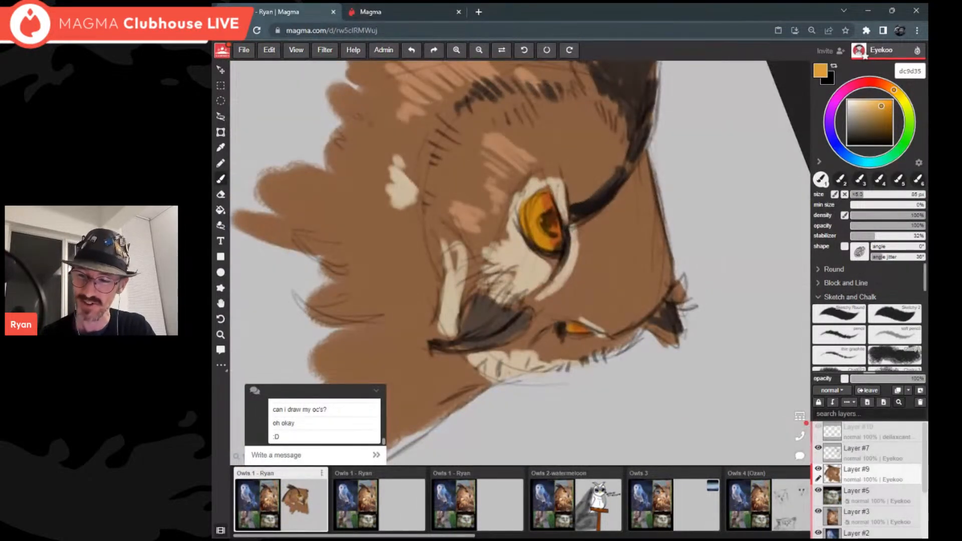
{"action": "scroll", "coordinate": [546, 230], "scroll_direction": "down", "scroll_amount": 3}
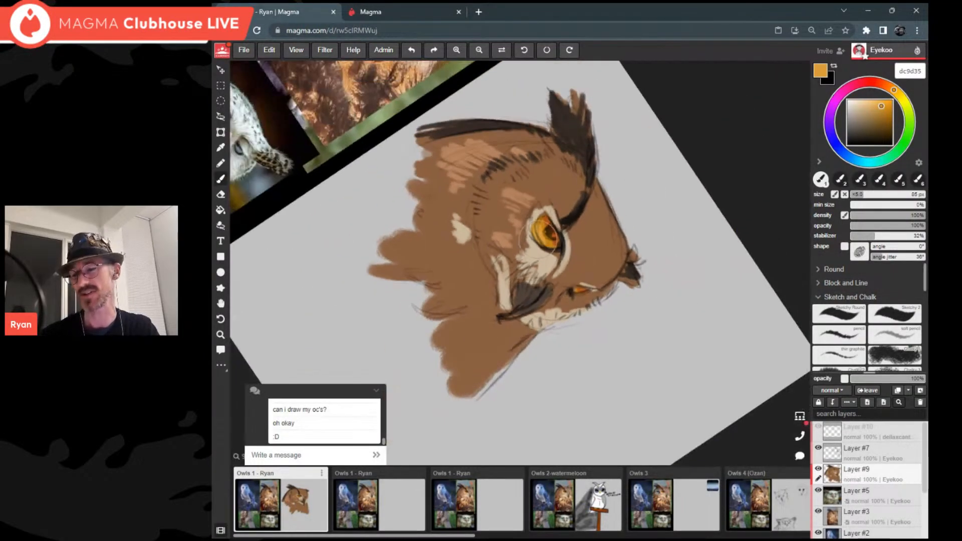
{"action": "scroll", "coordinate": [539, 240], "scroll_direction": "down", "scroll_amount": 3}
{"action": "scroll", "coordinate": [539, 239], "scroll_direction": "up", "scroll_amount": 3}
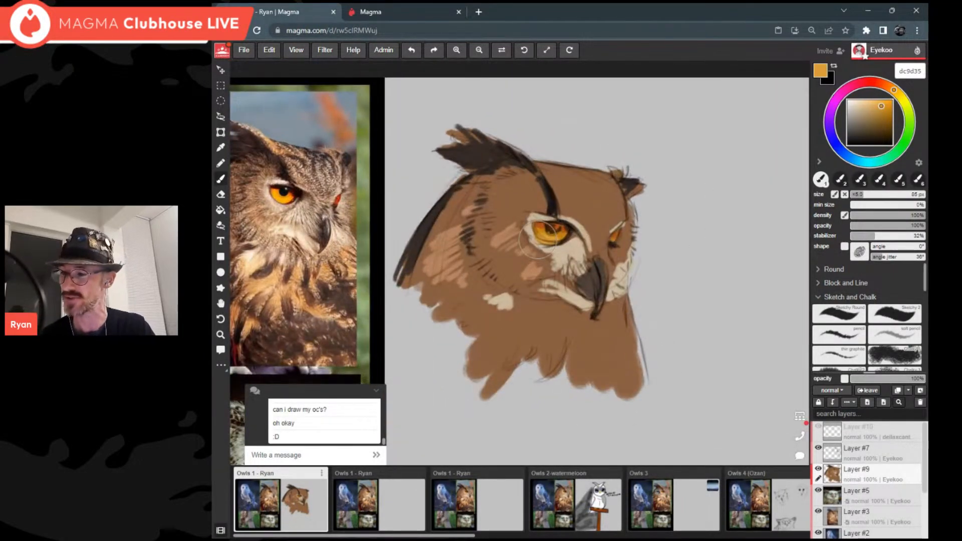
{"action": "key", "text": "["}
{"action": "key", "text": "["}
{"action": "key", "text": "["}
{"action": "key", "text": "["}
{"action": "key", "text": "["}
{"action": "key", "text": "["}
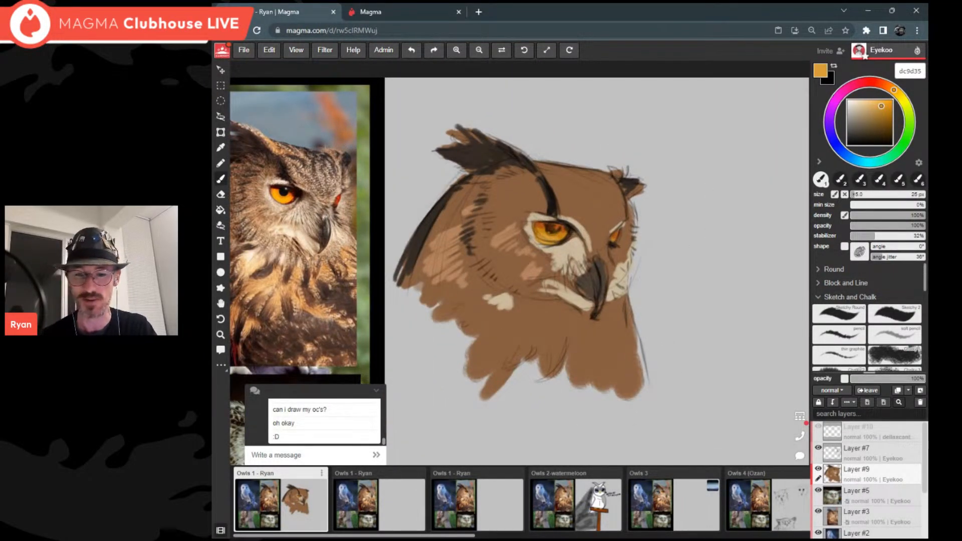
{"action": "scroll", "coordinate": [538, 239], "scroll_direction": "up", "scroll_amount": 2}
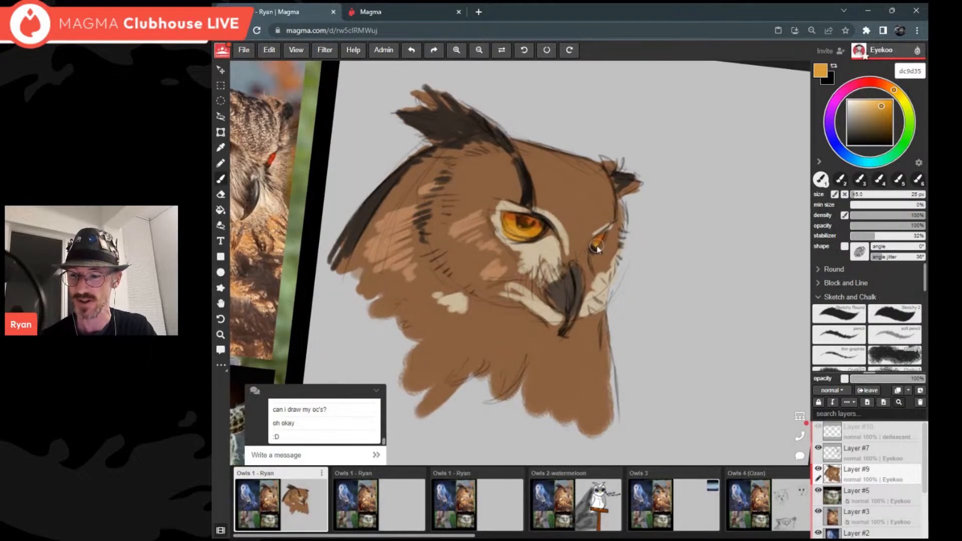
Step: Set the colour to near-black 1d1c1a, then paint the near eye's pupil and darken its upper rim
{"action": "scroll", "coordinate": [598, 245], "scroll_direction": "down", "scroll_amount": 3}
{"action": "left_click", "coordinate": [597, 263], "text": "alt"}
{"action": "left_click", "coordinate": [887, 85]}
{"action": "left_click_drag", "start_coordinate": [867, 129], "coordinate": [854, 139]}
{"action": "scroll", "coordinate": [584, 238], "scroll_direction": "up", "scroll_amount": 3}
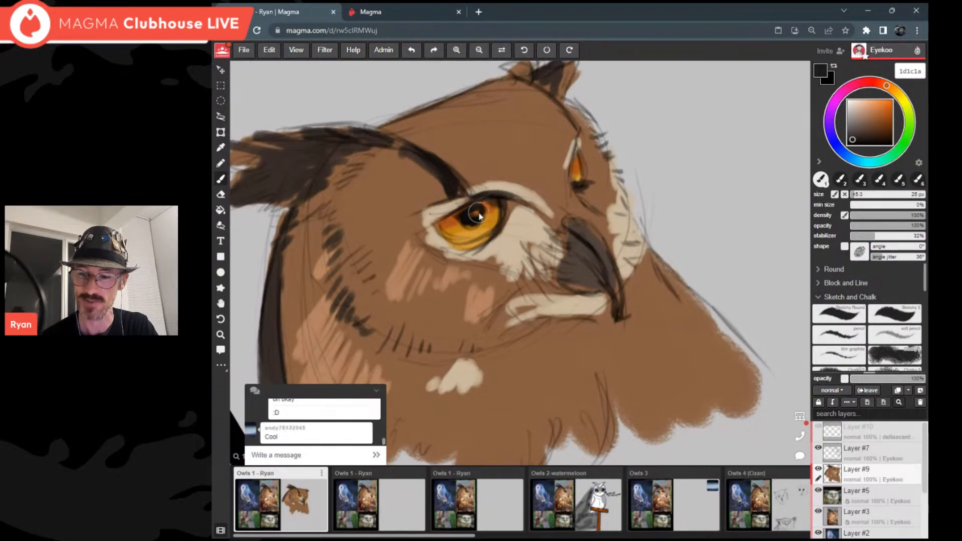
{"action": "scroll", "coordinate": [477, 217], "scroll_direction": "down", "scroll_amount": 4}
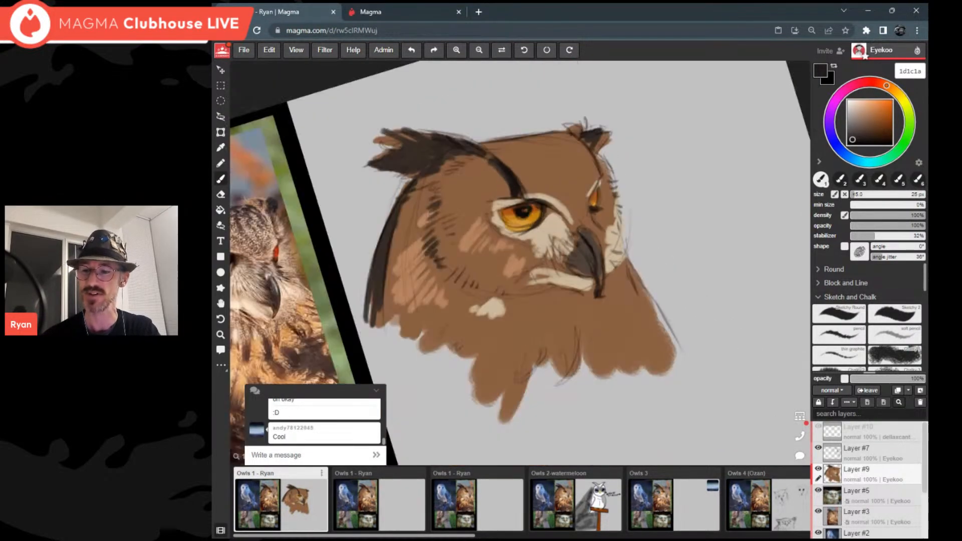
{"action": "scroll", "coordinate": [501, 220], "scroll_direction": "up", "scroll_amount": 5}
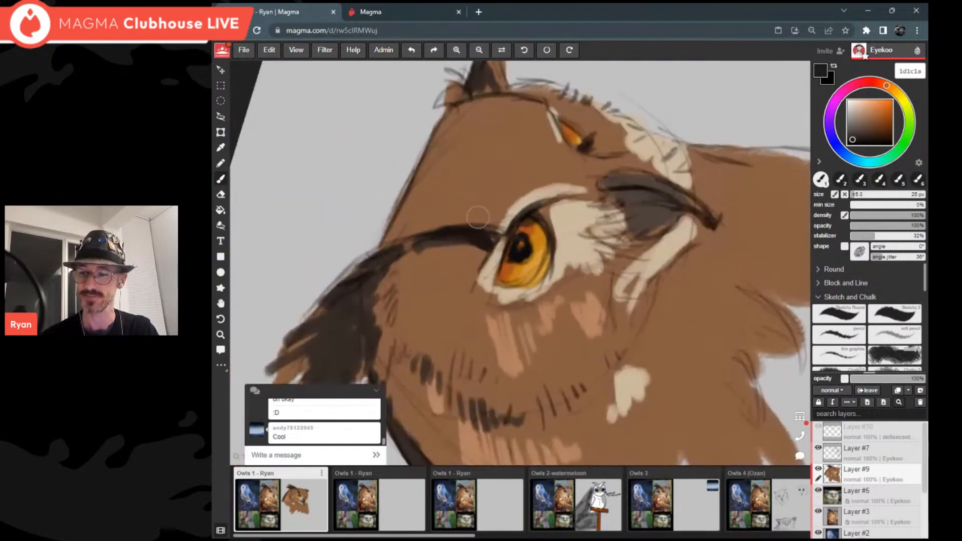
{"action": "mouse_move", "coordinate": [490, 228]}
{"action": "left_mouse_down"}
{"action": "mouse_move", "coordinate": [510, 208]}
{"action": "mouse_move", "coordinate": [490, 240]}
{"action": "mouse_move", "coordinate": [513, 219]}
{"action": "left_mouse_up"}
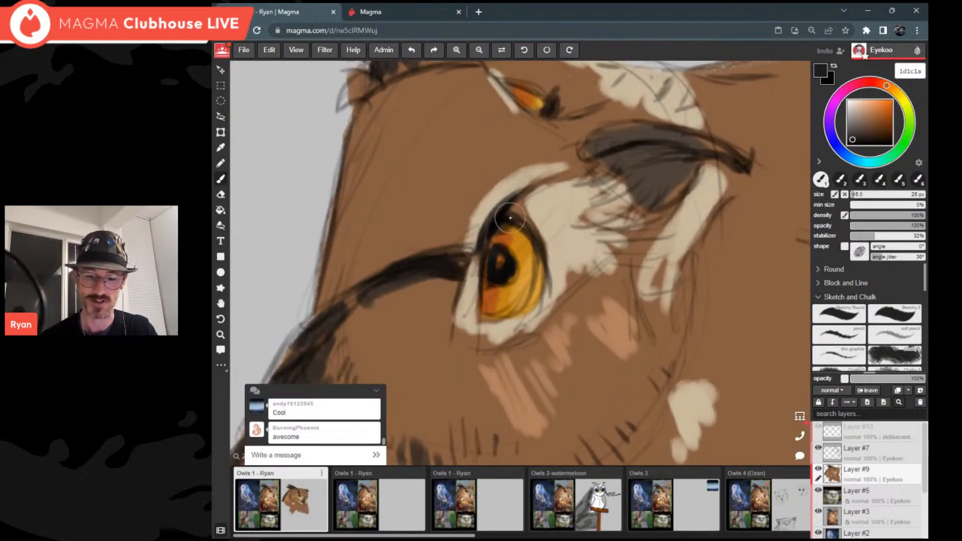
Step: Darken the brow stripe and far eye's outline, and deepen the feather marks beside the face with near-black 1d1c1a
{"action": "scroll", "coordinate": [510, 218], "scroll_direction": "down", "scroll_amount": 6}
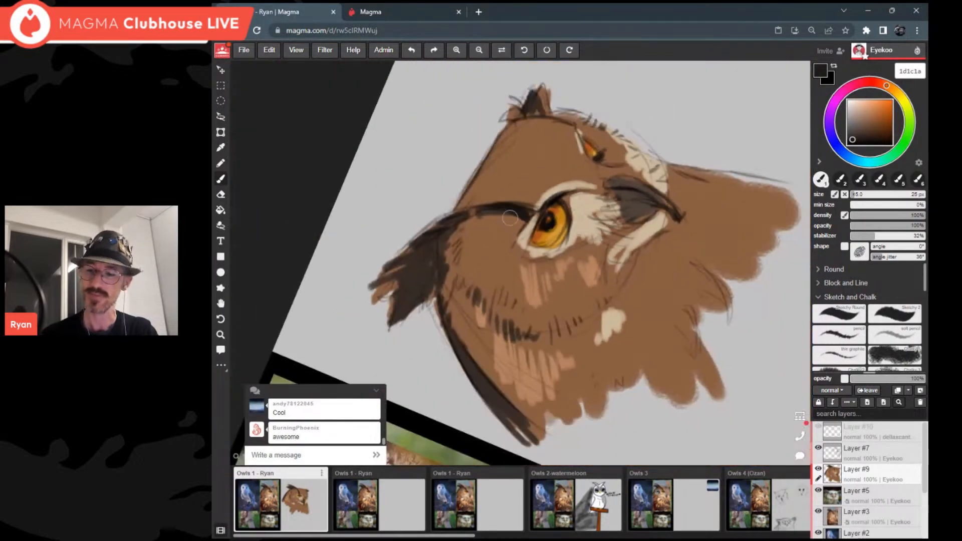
{"action": "scroll", "coordinate": [510, 217], "scroll_direction": "up", "scroll_amount": 3}
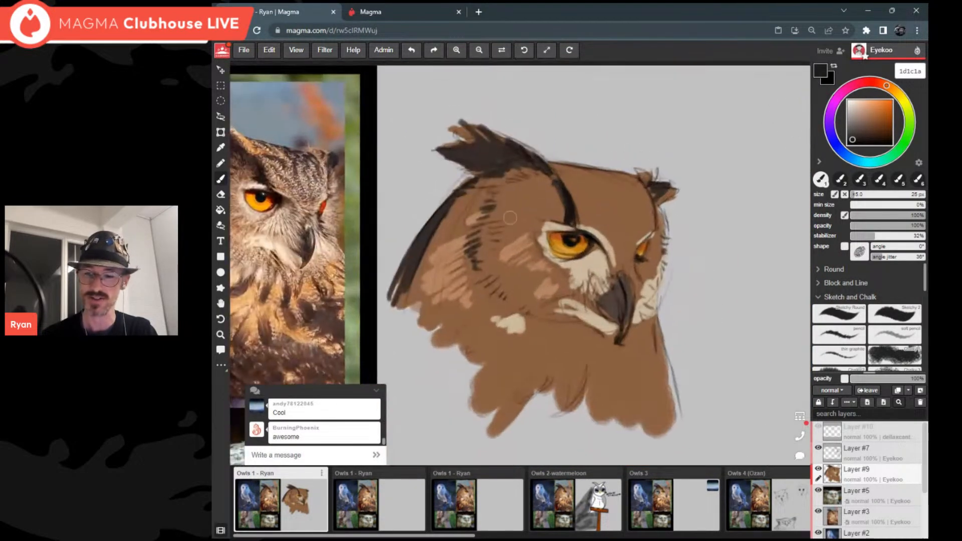
{"action": "scroll", "coordinate": [510, 218], "scroll_direction": "down", "scroll_amount": 2}
{"action": "scroll", "coordinate": [510, 218], "scroll_direction": "up", "scroll_amount": 1}
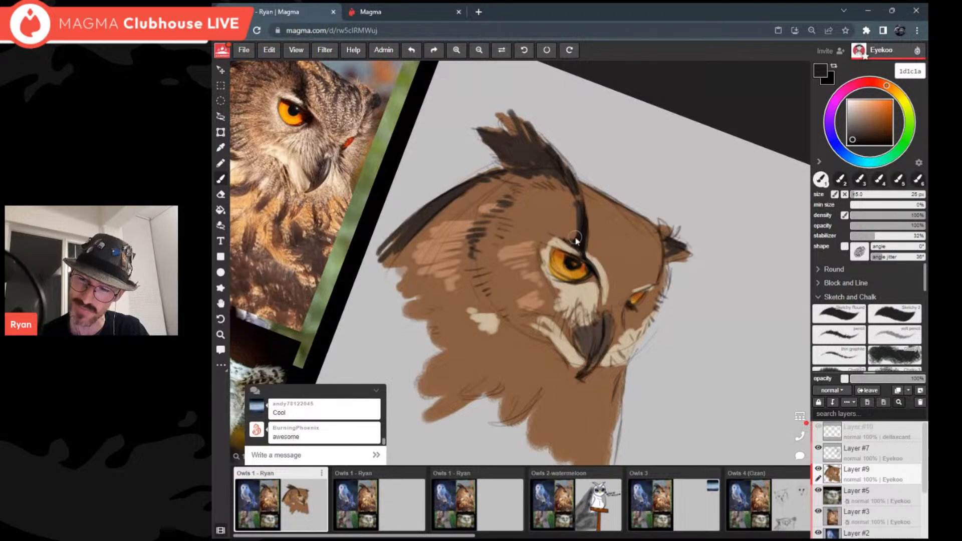
{"action": "scroll", "coordinate": [581, 228], "scroll_direction": "down", "scroll_amount": 4}
{"action": "scroll", "coordinate": [580, 228], "scroll_direction": "up", "scroll_amount": 2}
{"action": "left_click_drag", "start_coordinate": [635, 317], "coordinate": [664, 292]}
{"action": "left_click_drag", "start_coordinate": [510, 214], "coordinate": [489, 311]}
{"action": "left_click_drag", "start_coordinate": [491, 264], "coordinate": [485, 320]}
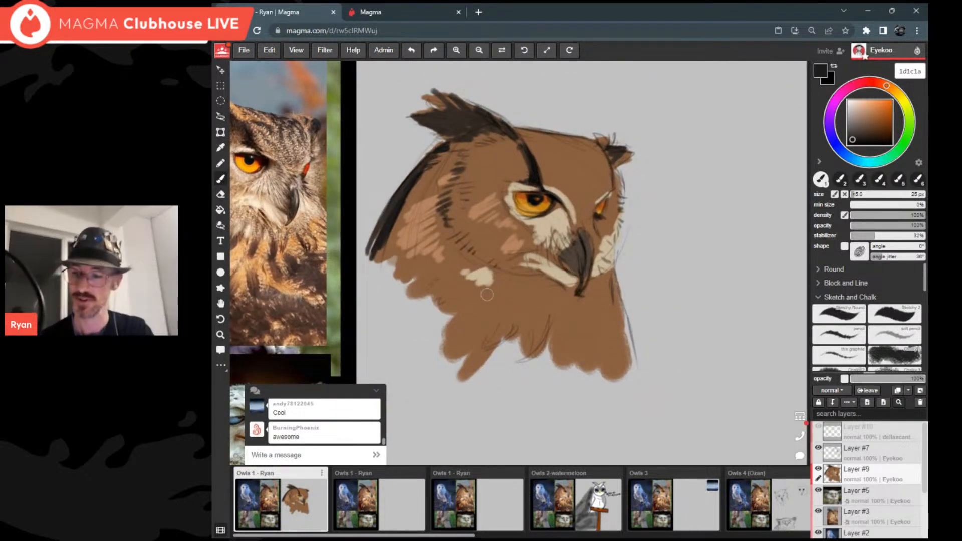
Step: Deepen the beak's shadow with near-black 1d1c1a, then add a highlight along the beak with grey 95887f
{"action": "left_click_drag", "start_coordinate": [590, 253], "coordinate": [584, 283]}
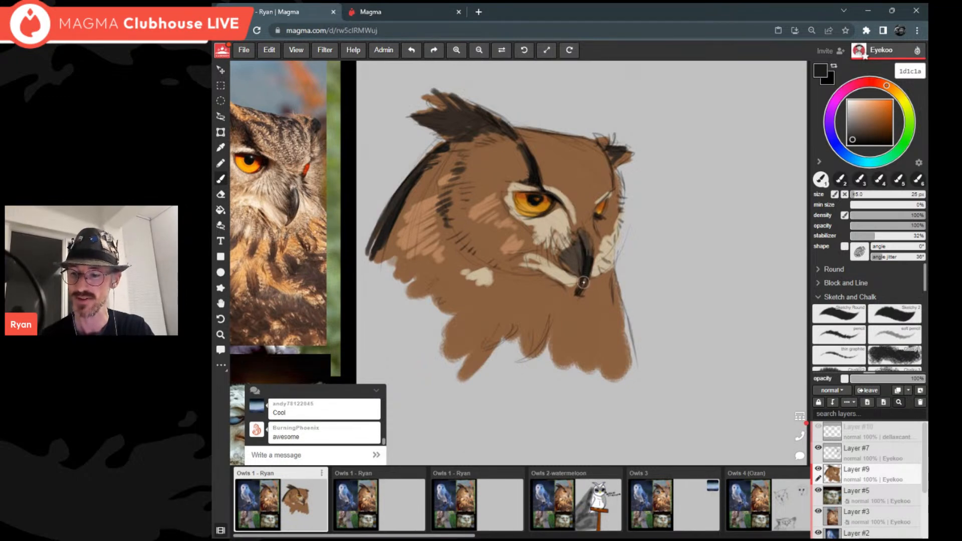
{"action": "left_click", "coordinate": [854, 119]}
{"action": "left_click_drag", "start_coordinate": [854, 119], "coordinate": [854, 119]}
{"action": "left_click_drag", "start_coordinate": [585, 239], "coordinate": [590, 257]}
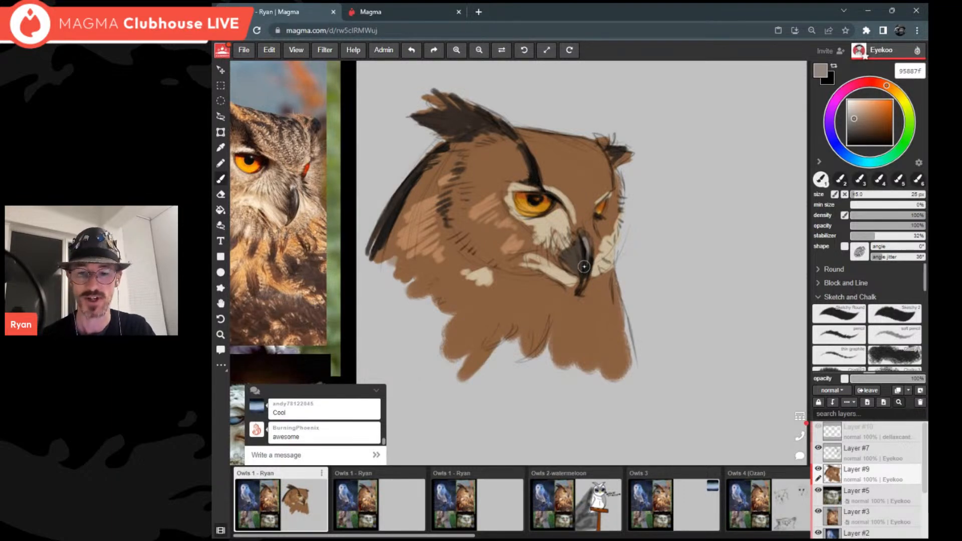
Step: Mix the greyish tan a48f80 from the pale face colour and paint the bridge above the beak between the eyes
{"action": "left_click", "coordinate": [603, 260], "text": "alt"}
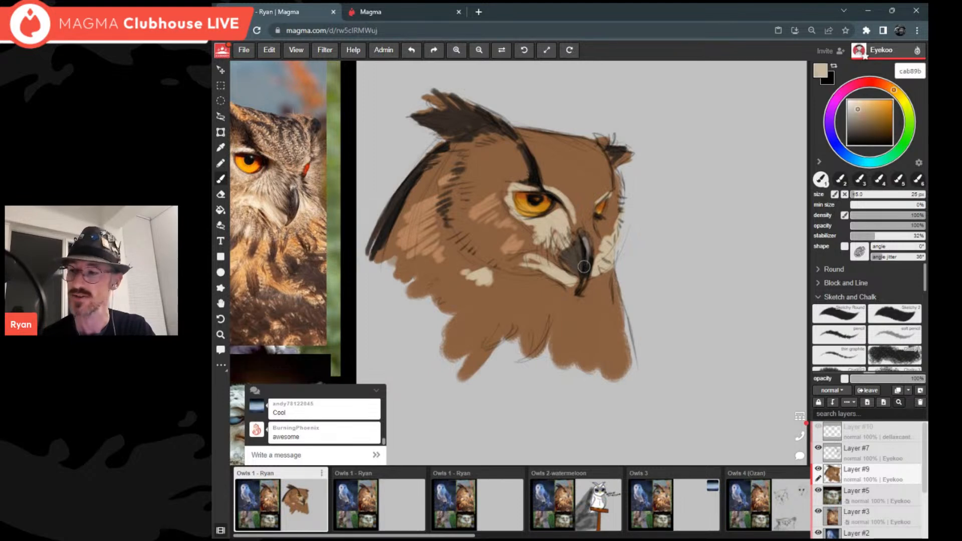
{"action": "left_click_drag", "start_coordinate": [857, 114], "coordinate": [857, 115]}
{"action": "left_click_drag", "start_coordinate": [891, 88], "coordinate": [887, 86]}
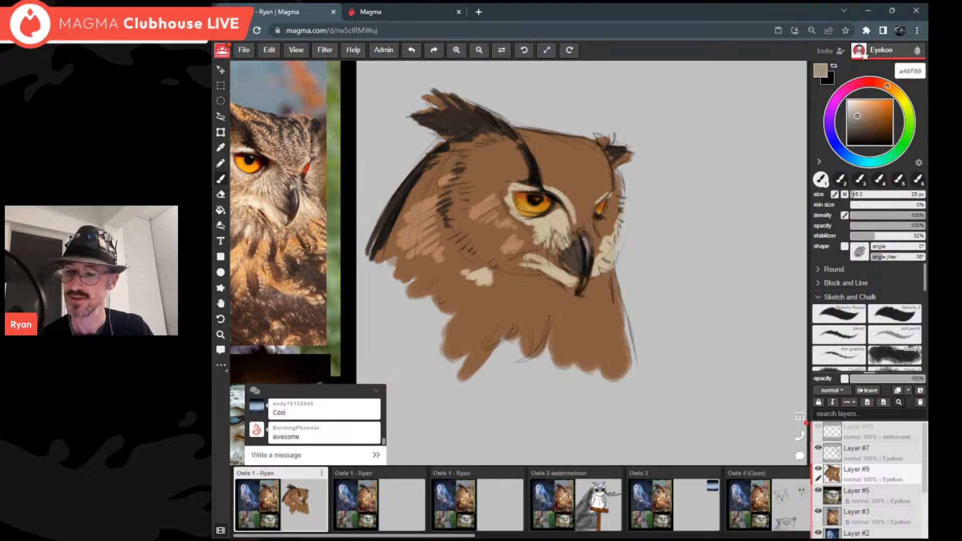
{"action": "left_click_drag", "start_coordinate": [590, 230], "coordinate": [595, 244]}
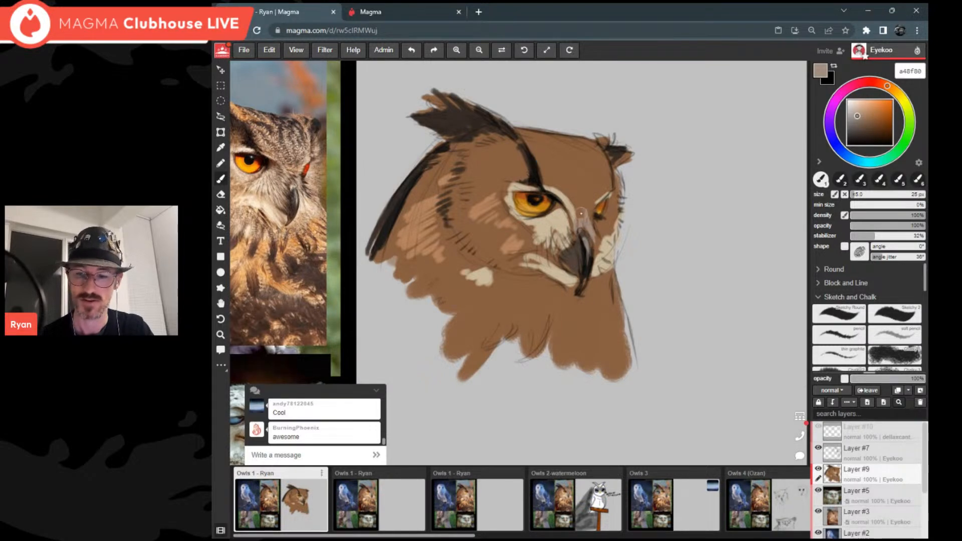
{"action": "mouse_move", "coordinate": [577, 205]}
{"action": "left_mouse_down"}
{"action": "mouse_move", "coordinate": [584, 213]}
{"action": "mouse_move", "coordinate": [593, 199]}
{"action": "left_mouse_up"}
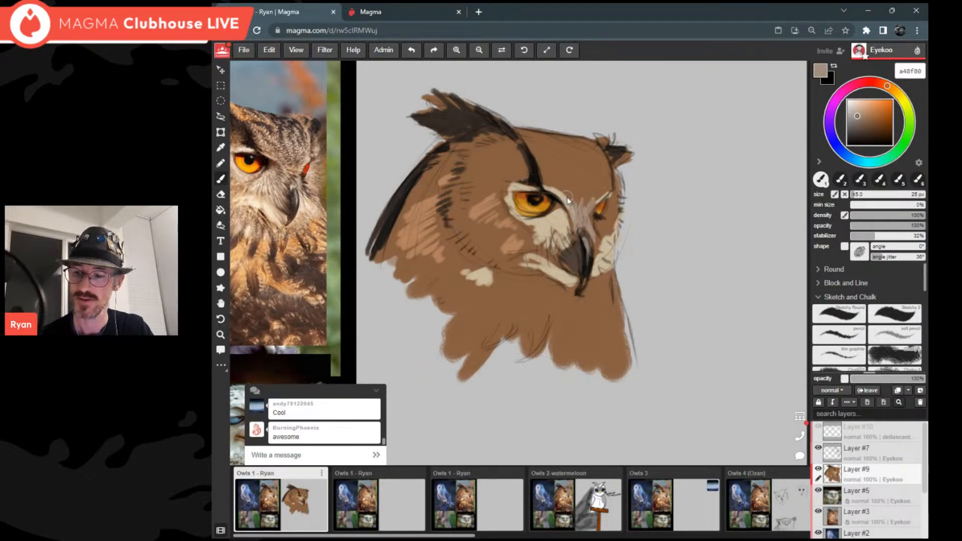
{"action": "left_click_drag", "start_coordinate": [564, 262], "coordinate": [573, 246]}
{"action": "scroll", "coordinate": [623, 341], "scroll_direction": "down", "scroll_amount": 1}
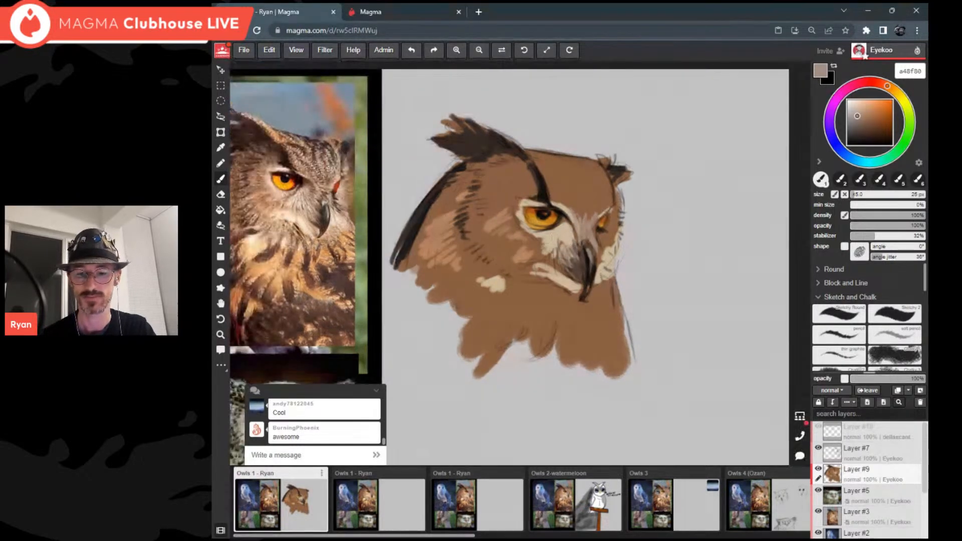
Step: Set the colour to golden tan d09c57, enlarge the brush to 50 px and paint a broad band of chest feathers below the head
{"action": "left_click", "coordinate": [547, 238], "text": "alt"}
{"action": "mouse_move", "coordinate": [873, 113]}
{"action": "left_mouse_down"}
{"action": "mouse_move", "coordinate": [892, 89]}
{"action": "mouse_move", "coordinate": [873, 108]}
{"action": "left_mouse_up"}
{"action": "left_click_drag", "start_coordinate": [617, 330], "coordinate": [605, 319]}
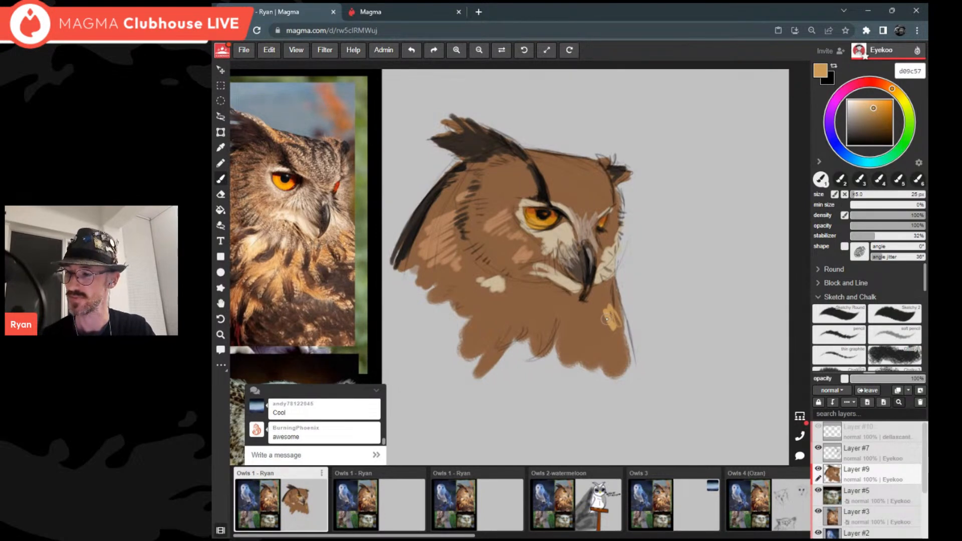
{"action": "left_click", "coordinate": [834, 194]}
{"action": "left_click", "coordinate": [858, 195]}
{"action": "mouse_move", "coordinate": [484, 301]}
{"action": "left_mouse_down"}
{"action": "mouse_move", "coordinate": [486, 335]}
{"action": "mouse_move", "coordinate": [531, 321]}
{"action": "mouse_move", "coordinate": [553, 338]}
{"action": "mouse_move", "coordinate": [597, 328]}
{"action": "left_mouse_up"}
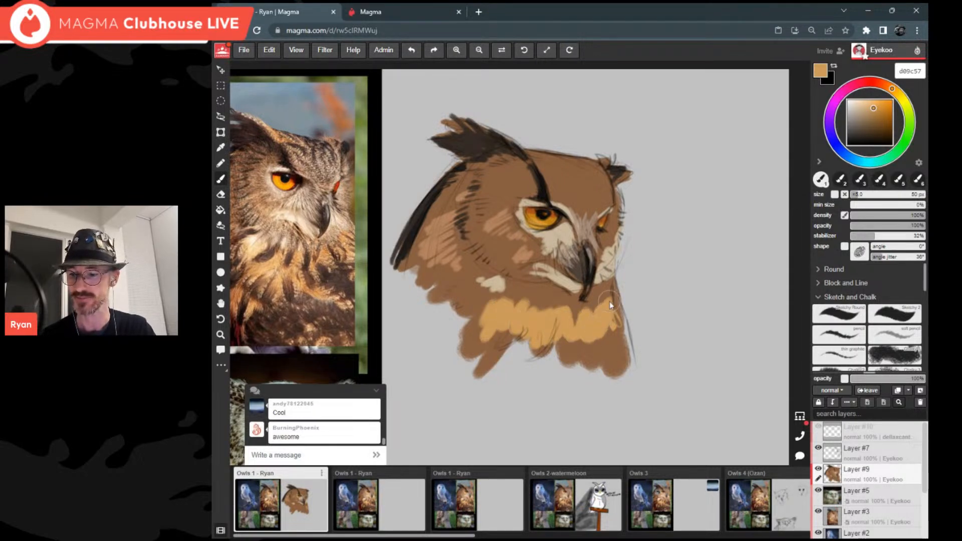
Step: Paint the forehead between the brow stripe and far ear tuft with grey-beige, lightening the colour to b0a189
{"action": "left_click", "coordinate": [460, 313], "text": "alt"}
{"action": "left_click", "coordinate": [460, 312], "text": "alt"}
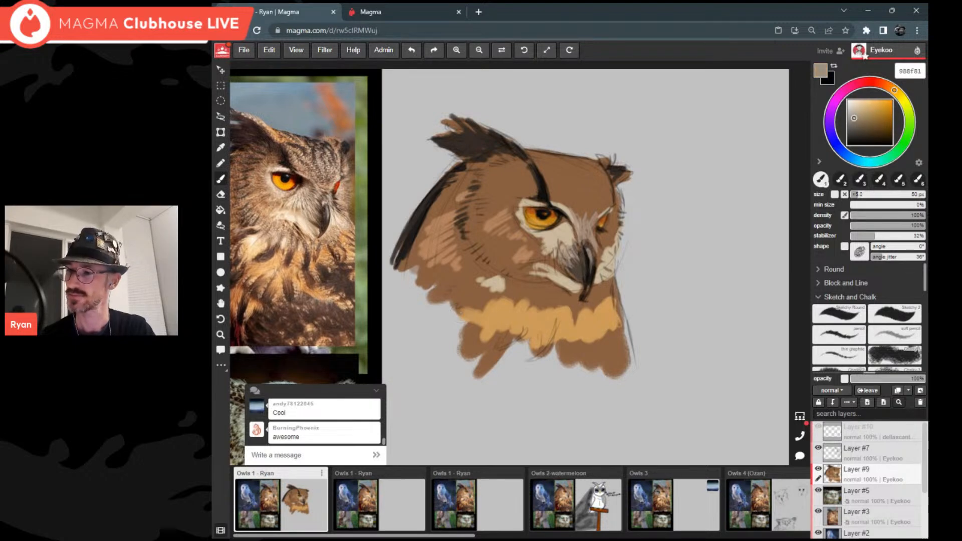
{"action": "left_click_drag", "start_coordinate": [573, 205], "coordinate": [606, 196]}
{"action": "left_click_drag", "start_coordinate": [855, 117], "coordinate": [857, 114]}
{"action": "left_click_drag", "start_coordinate": [576, 188], "coordinate": [599, 190]}
{"action": "left_click_drag", "start_coordinate": [547, 169], "coordinate": [555, 178]}
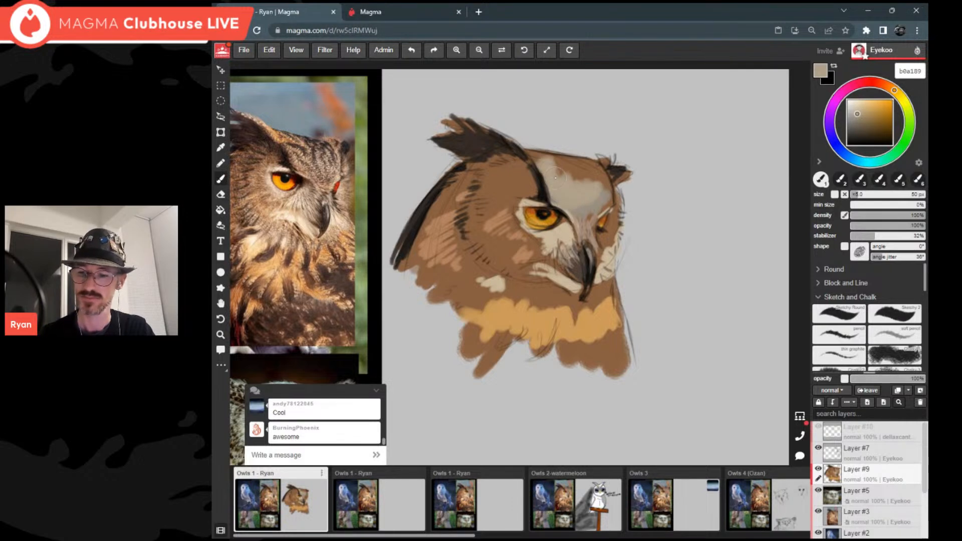
Step: Set the colour to golden tan d09b57, reduce the brush to 15 px and highlight the brow stripe's upper edge and the chest band's outer end
{"action": "left_click", "coordinate": [873, 108]}
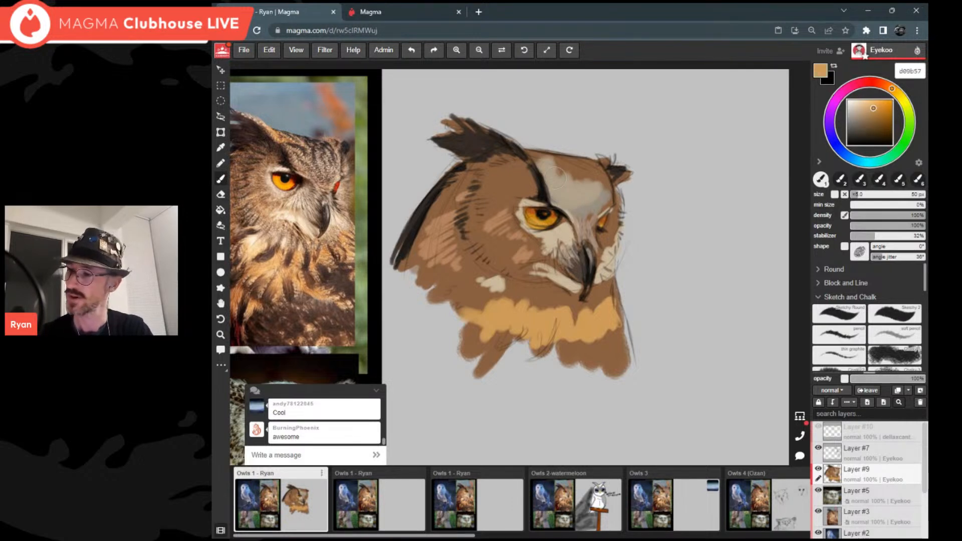
{"action": "left_click", "coordinate": [853, 194]}
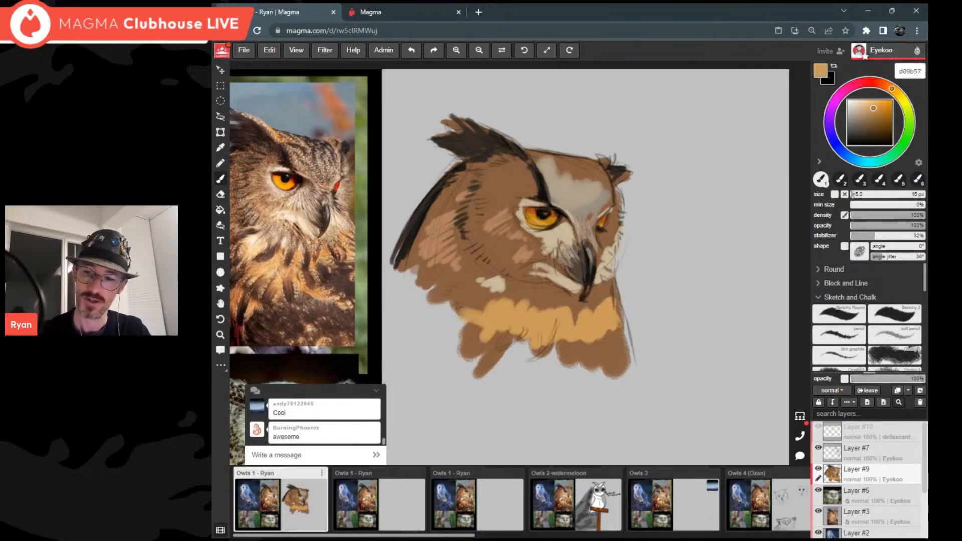
{"action": "left_click_drag", "start_coordinate": [505, 138], "coordinate": [537, 174]}
{"action": "left_click_drag", "start_coordinate": [495, 131], "coordinate": [537, 169]}
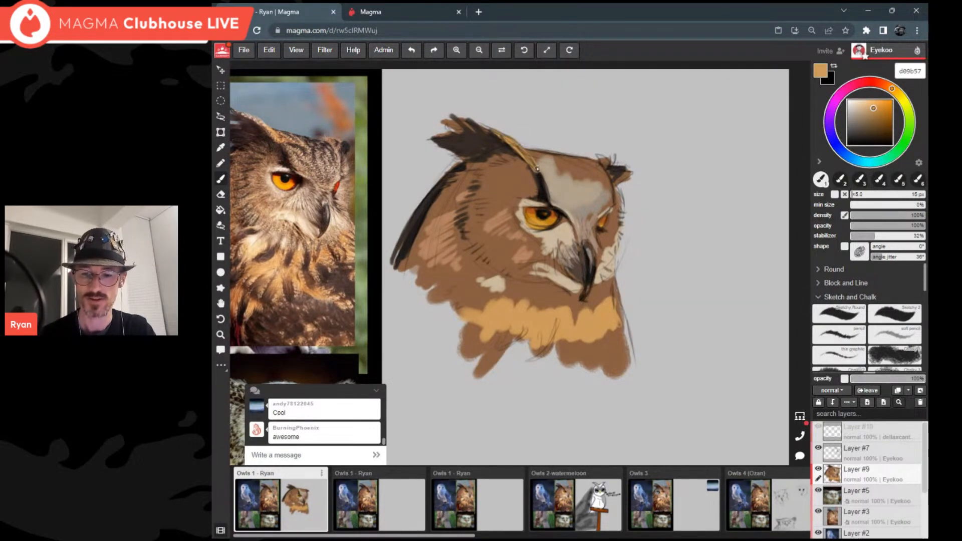
{"action": "left_click_drag", "start_coordinate": [615, 294], "coordinate": [626, 310]}
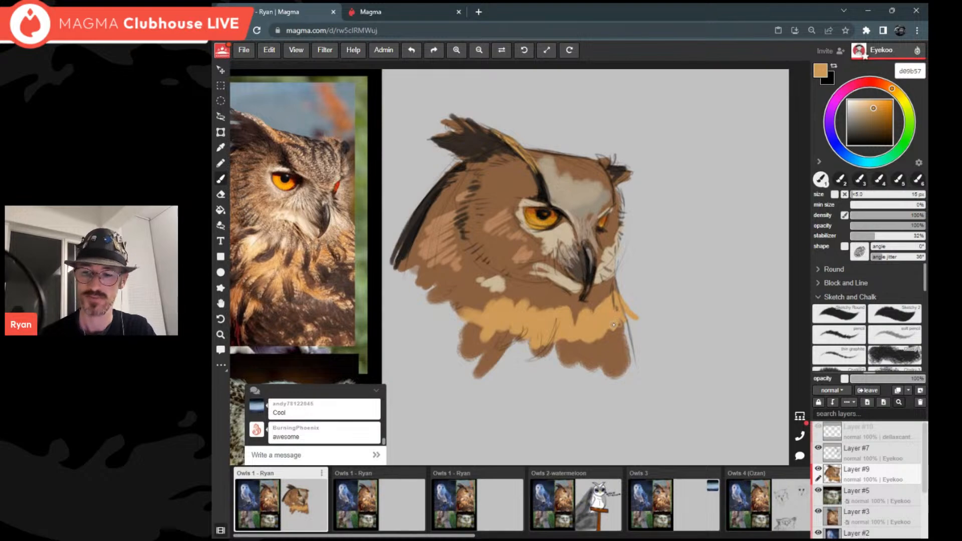
Step: Mix the orange-brown a15a23 from the reference owl and paint the feathers at the back of the neck
{"action": "scroll", "coordinate": [671, 243], "scroll_direction": "down", "scroll_amount": 5}
{"action": "scroll", "coordinate": [601, 255], "scroll_direction": "up", "scroll_amount": 4}
{"action": "scroll", "coordinate": [533, 223], "scroll_direction": "up", "scroll_amount": 1}
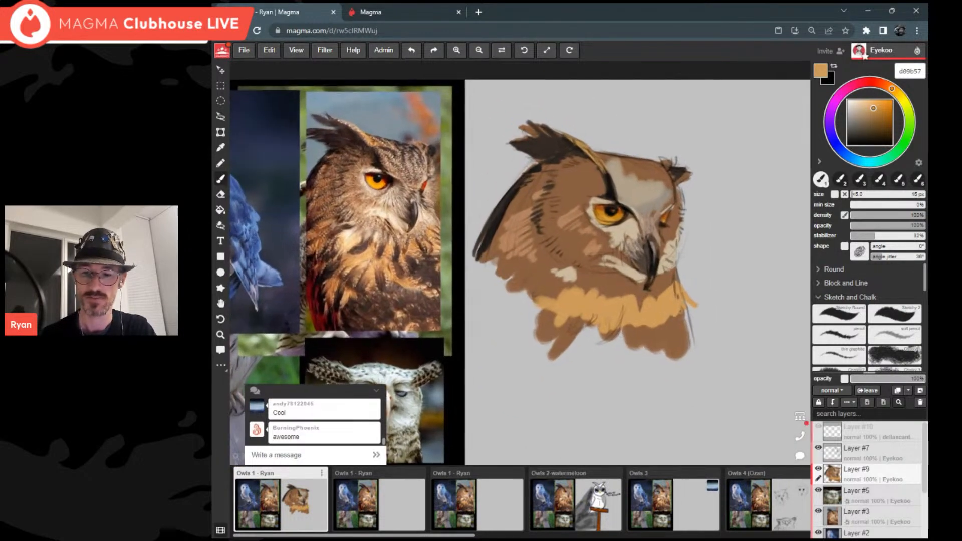
{"action": "left_click", "coordinate": [368, 265], "text": "alt"}
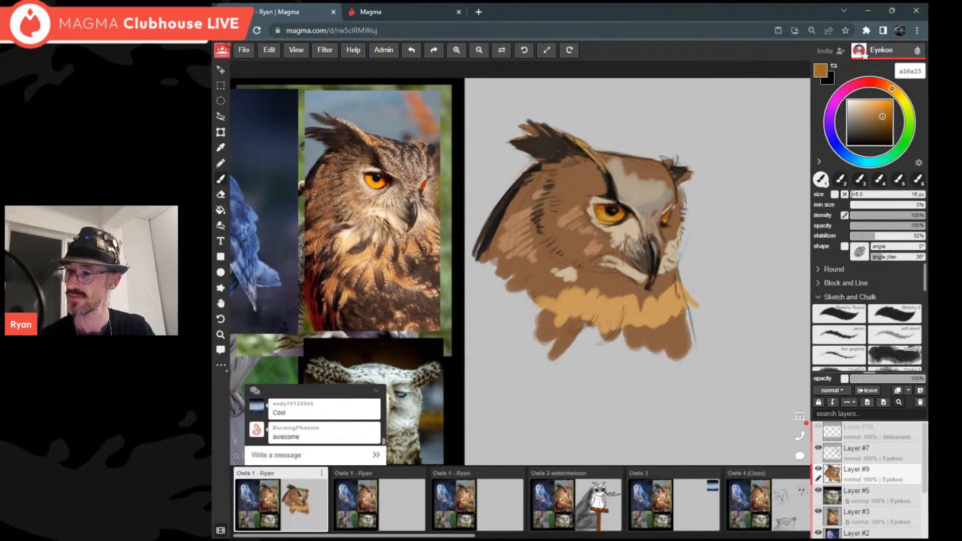
{"action": "left_click", "coordinate": [371, 273], "text": "alt"}
{"action": "mouse_move", "coordinate": [505, 279]}
{"action": "left_mouse_down"}
{"action": "mouse_move", "coordinate": [525, 264]}
{"action": "mouse_move", "coordinate": [541, 302]}
{"action": "left_mouse_up"}
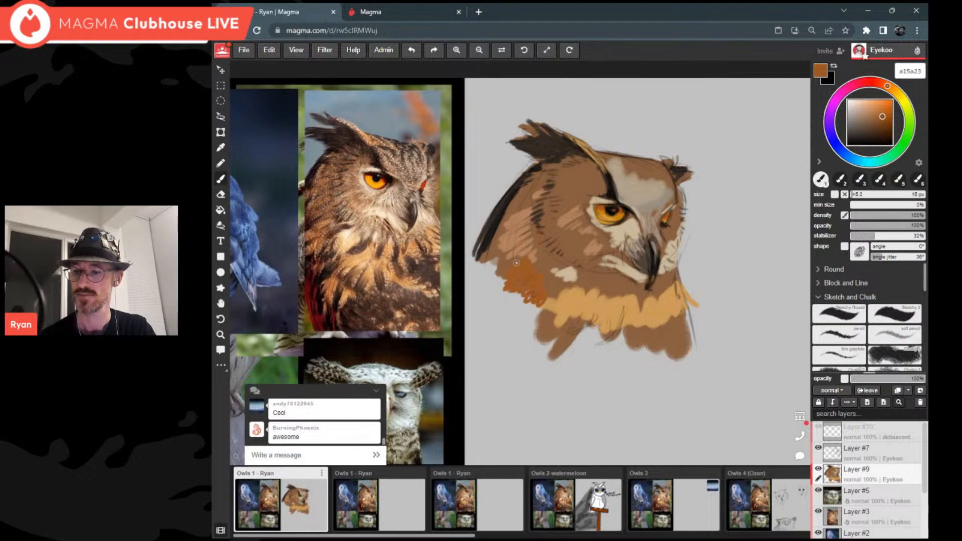
Step: Sample the cream c9b99b from the face, then lower the brush to 53% density and 55% opacity
{"action": "scroll", "coordinate": [524, 263], "scroll_direction": "up", "scroll_amount": 1}
{"action": "scroll", "coordinate": [682, 277], "scroll_direction": "up", "scroll_amount": 4}
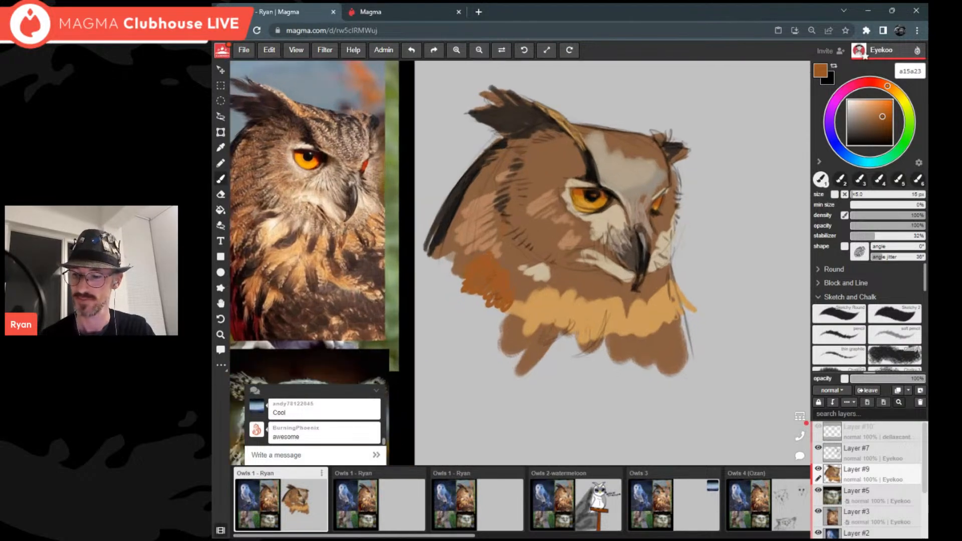
{"action": "left_click", "coordinate": [663, 246], "text": "alt"}
{"action": "scroll", "coordinate": [701, 292], "scroll_direction": "down", "scroll_amount": 3}
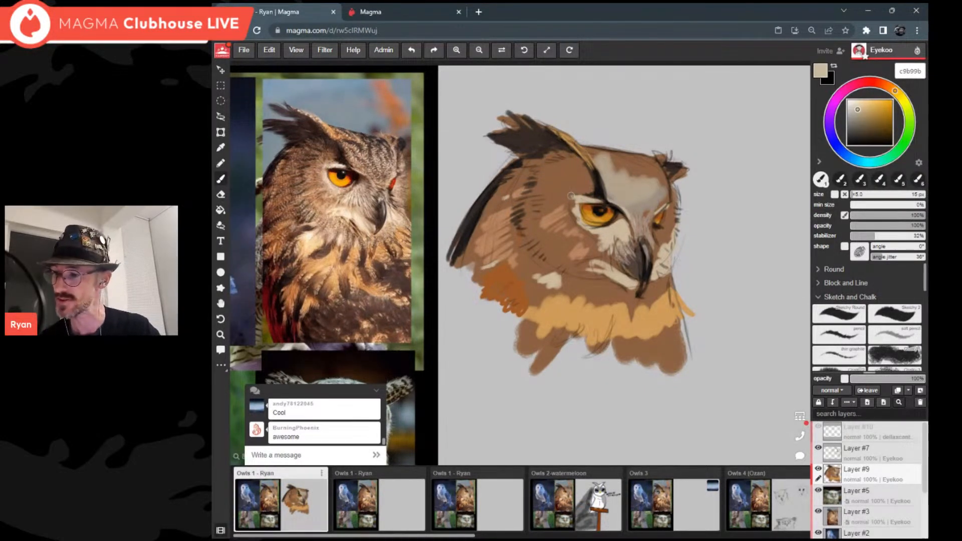
{"action": "left_click", "coordinate": [891, 215]}
{"action": "left_click", "coordinate": [892, 225]}
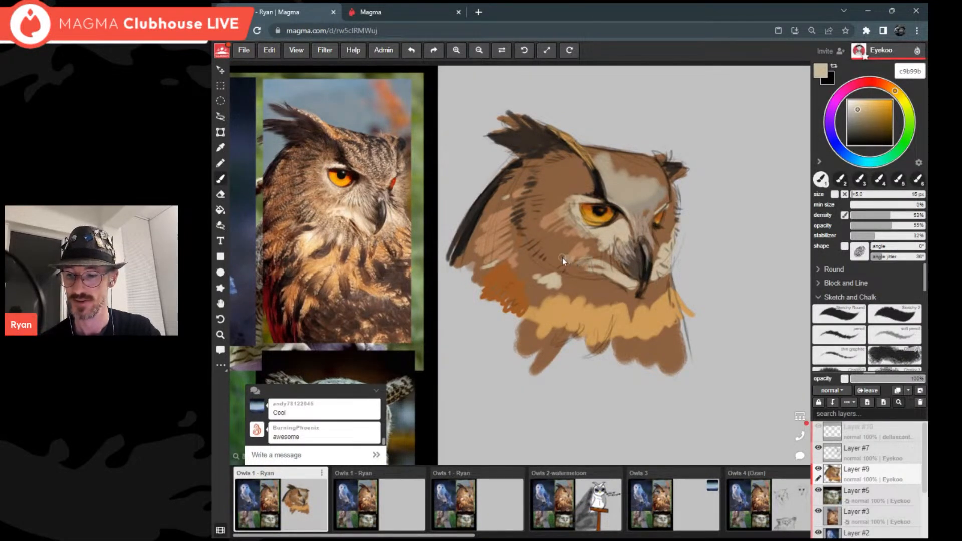
Step: Darken the feather marks around the face with sampled dark brown 362d25, then sample the cream cab89b
{"action": "left_click", "coordinate": [544, 203], "text": "alt"}
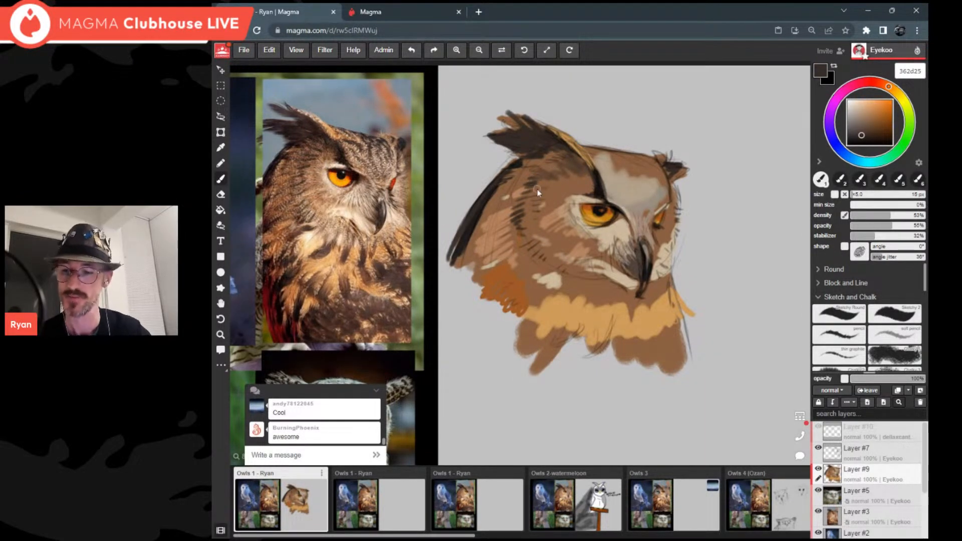
{"action": "scroll", "coordinate": [549, 184], "scroll_direction": "up", "scroll_amount": 1}
{"action": "left_click_drag", "start_coordinate": [549, 184], "coordinate": [574, 178]}
{"action": "left_click", "coordinate": [574, 178], "text": "alt"}
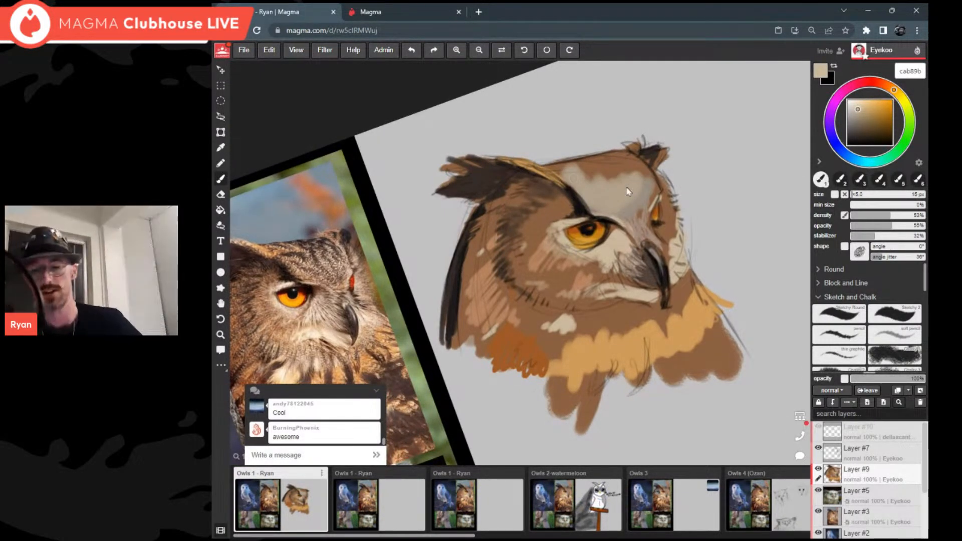
Step: Set the colour to light peach f7d193 and raise the brush to 100% density and 99% opacity
{"action": "scroll", "coordinate": [626, 188], "scroll_direction": "down", "scroll_amount": 2}
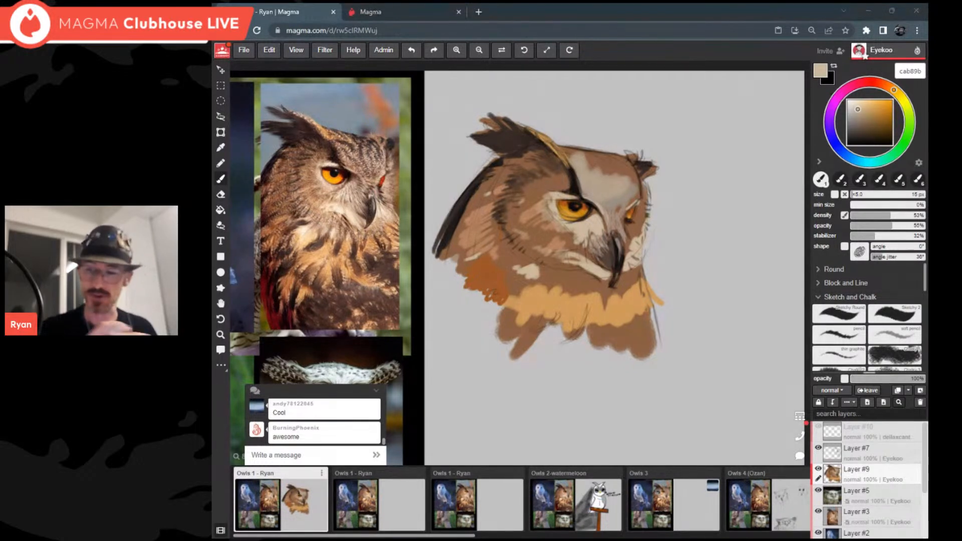
{"action": "scroll", "coordinate": [702, 266], "scroll_direction": "down", "scroll_amount": 3}
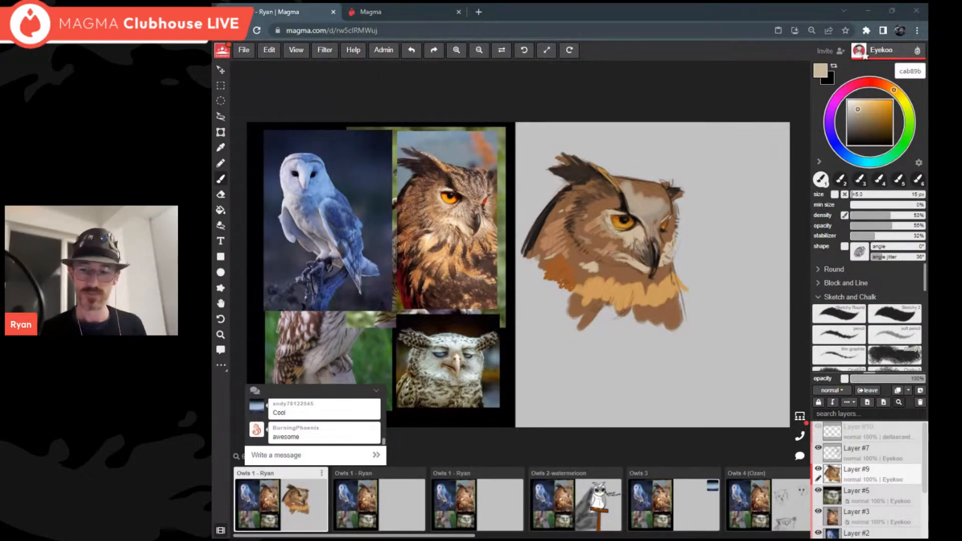
{"action": "scroll", "coordinate": [600, 284], "scroll_direction": "up", "scroll_amount": 4}
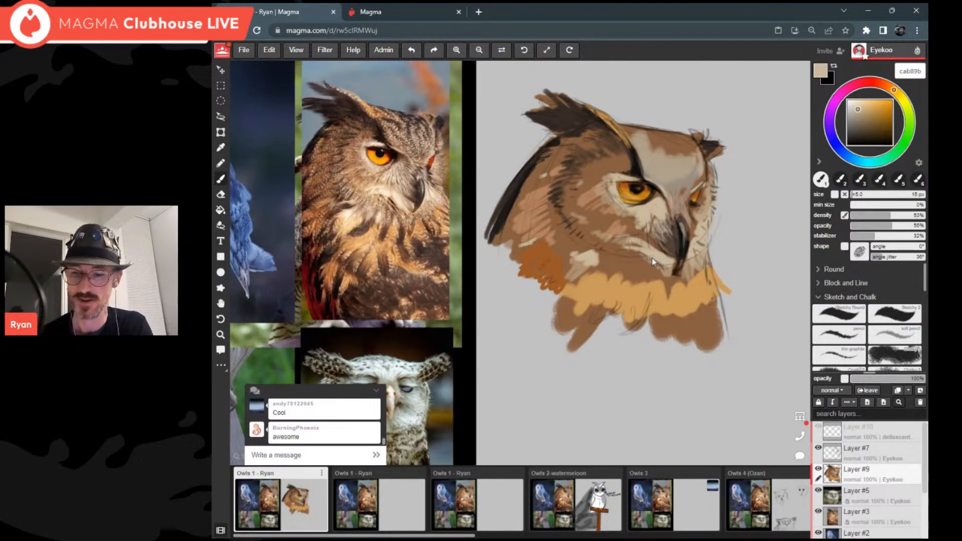
{"action": "left_click_drag", "start_coordinate": [863, 106], "coordinate": [865, 101]}
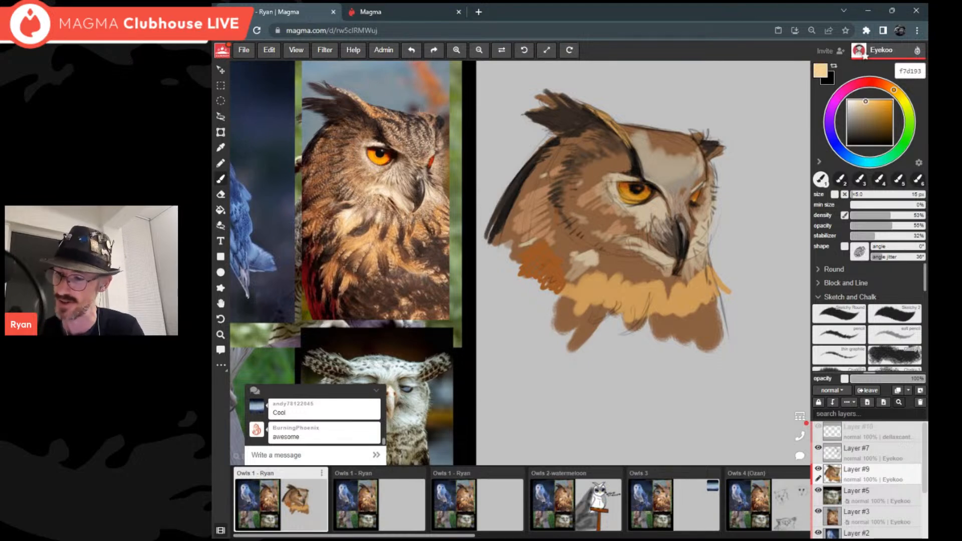
{"action": "left_click", "coordinate": [924, 216]}
{"action": "left_click", "coordinate": [926, 226]}
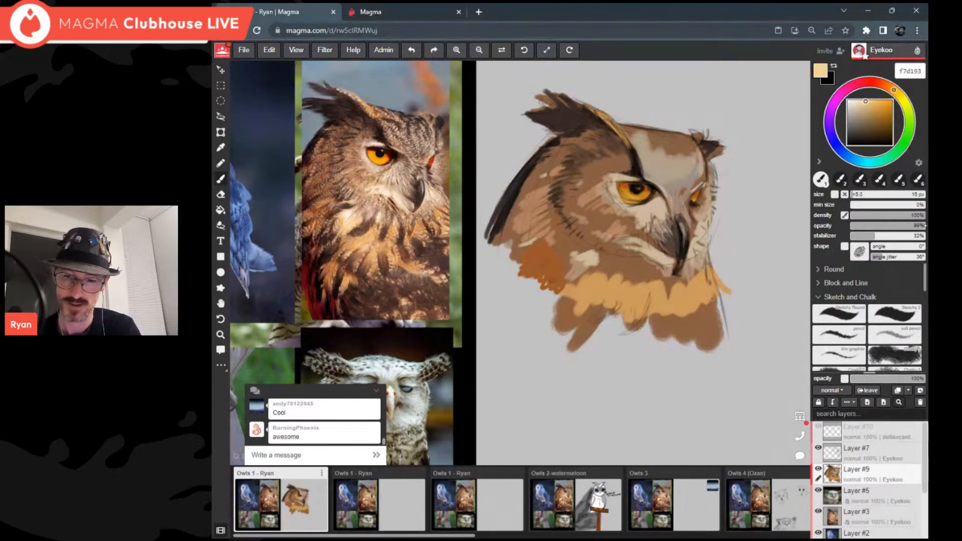
{"action": "left_click_drag", "start_coordinate": [658, 257], "coordinate": [638, 248]}
{"action": "key", "text": "ctrl+z"}
{"action": "key", "text": "ctrl+z"}
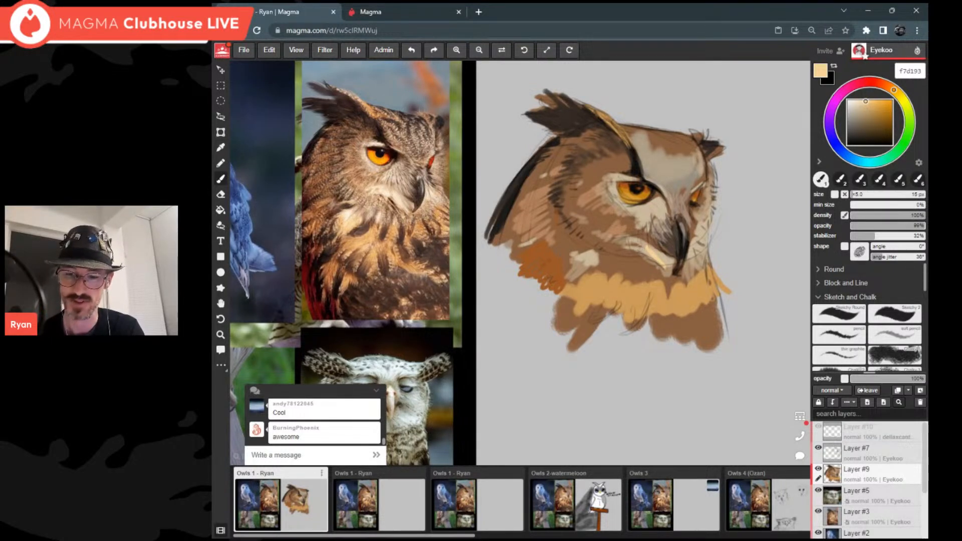
Step: Set the colour to pale cream f4dab0 and highlight the chin stripe and the light patch on the neck
{"action": "scroll", "coordinate": [730, 274], "scroll_direction": "down", "scroll_amount": 1}
{"action": "middle_click_drag", "start_coordinate": [730, 274], "coordinate": [639, 248]}
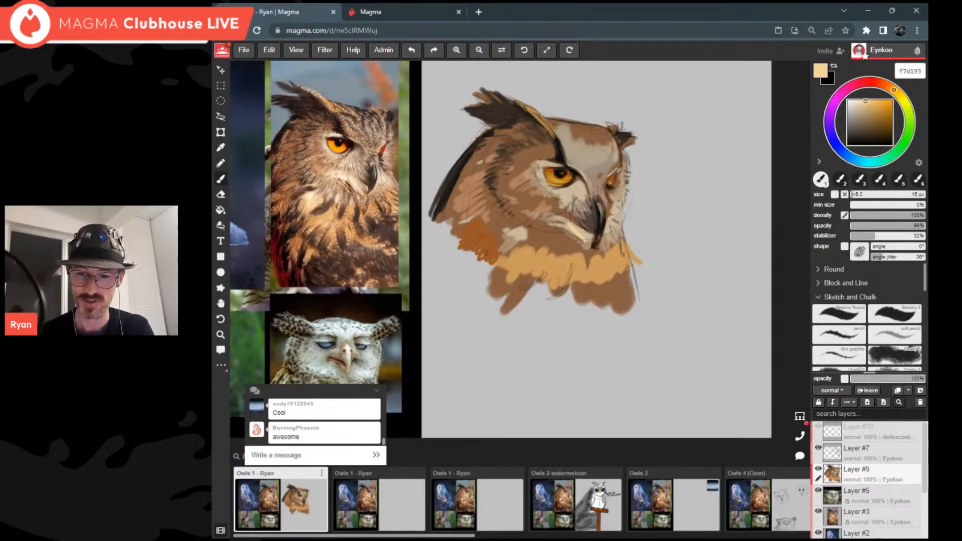
{"action": "left_click", "coordinate": [860, 102]}
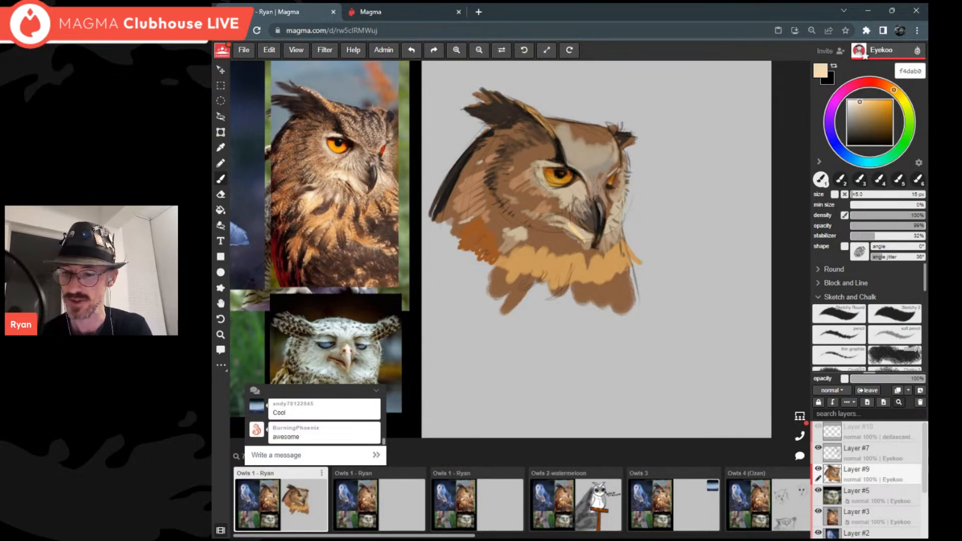
{"action": "mouse_move", "coordinate": [589, 245]}
{"action": "left_mouse_down"}
{"action": "mouse_move", "coordinate": [574, 225]}
{"action": "mouse_move", "coordinate": [516, 236]}
{"action": "left_mouse_up"}
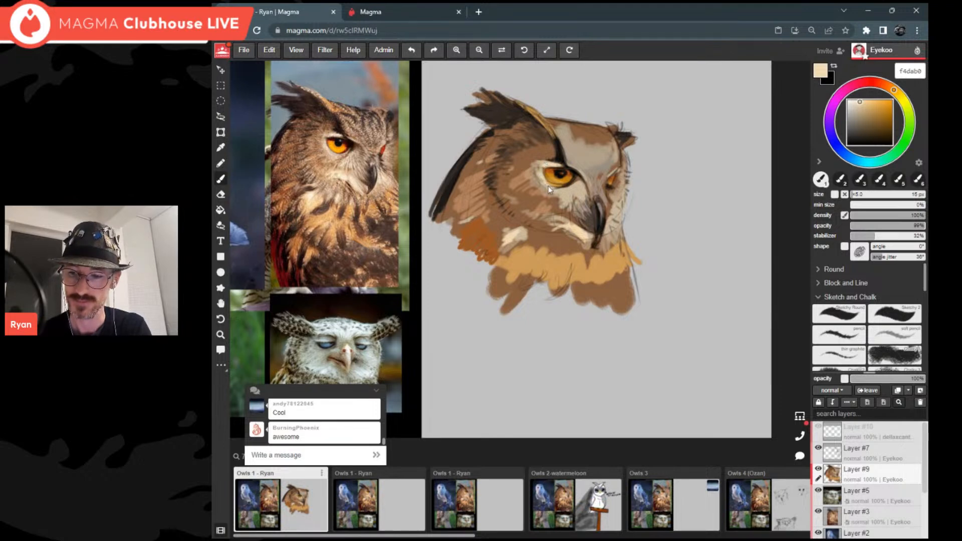
Step: Set the colour to blue-grey aeb6b9 and add a new layer above Layer #7
{"action": "left_click", "coordinate": [860, 161]}
{"action": "left_click_drag", "start_coordinate": [853, 102], "coordinate": [850, 112]}
{"action": "scroll", "coordinate": [527, 137], "scroll_direction": "up", "scroll_amount": 4}
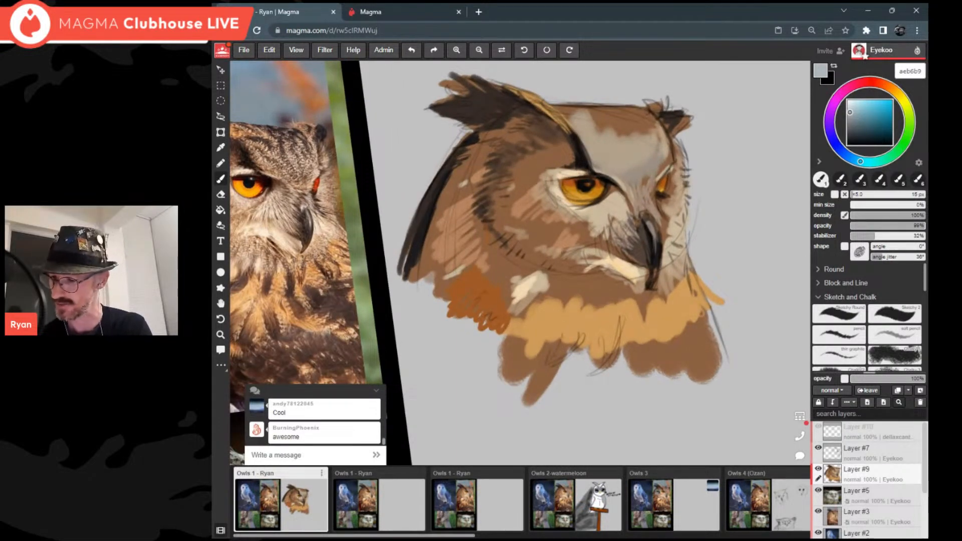
{"action": "left_click", "coordinate": [906, 453]}
{"action": "left_click", "coordinate": [920, 391]}
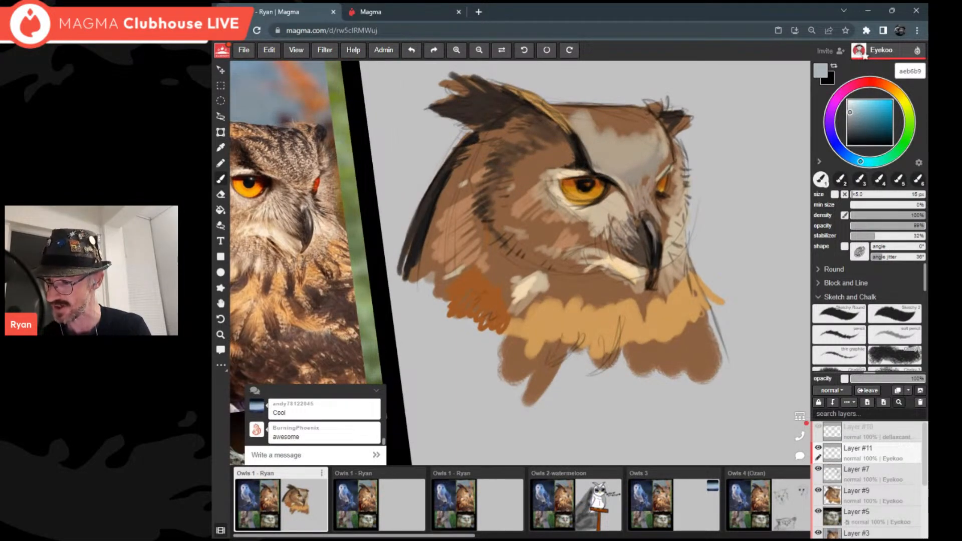
{"action": "scroll", "coordinate": [641, 261], "scroll_direction": "down", "scroll_amount": 4}
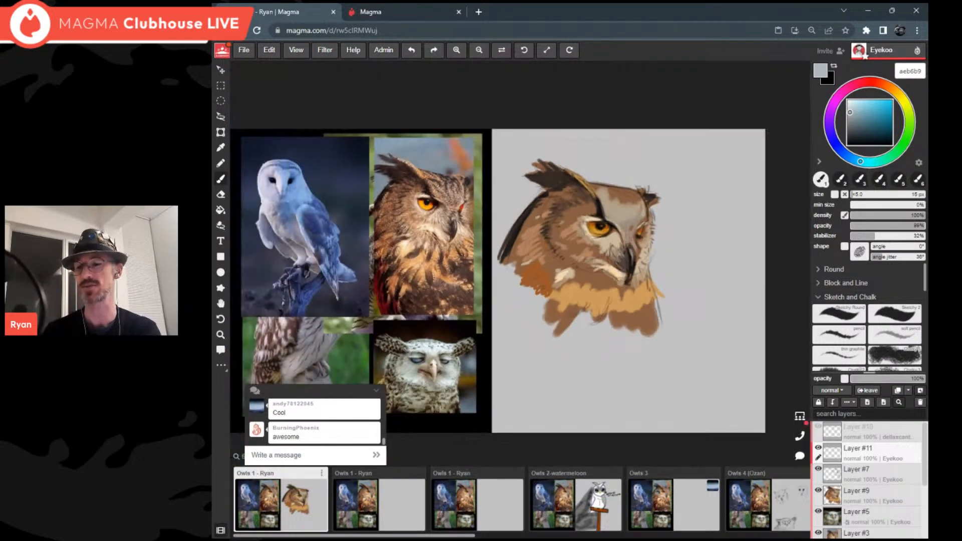
Step: Set the colour to near-white ebebeb and brighten the catchlight in the owl's near eye
{"action": "scroll", "coordinate": [662, 207], "scroll_direction": "up", "scroll_amount": 2}
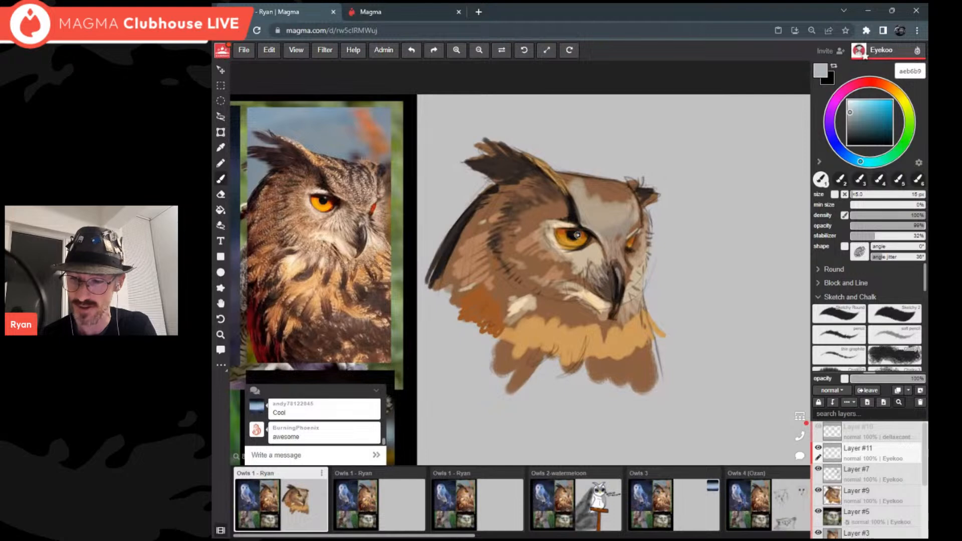
{"action": "left_click", "coordinate": [846, 103]}
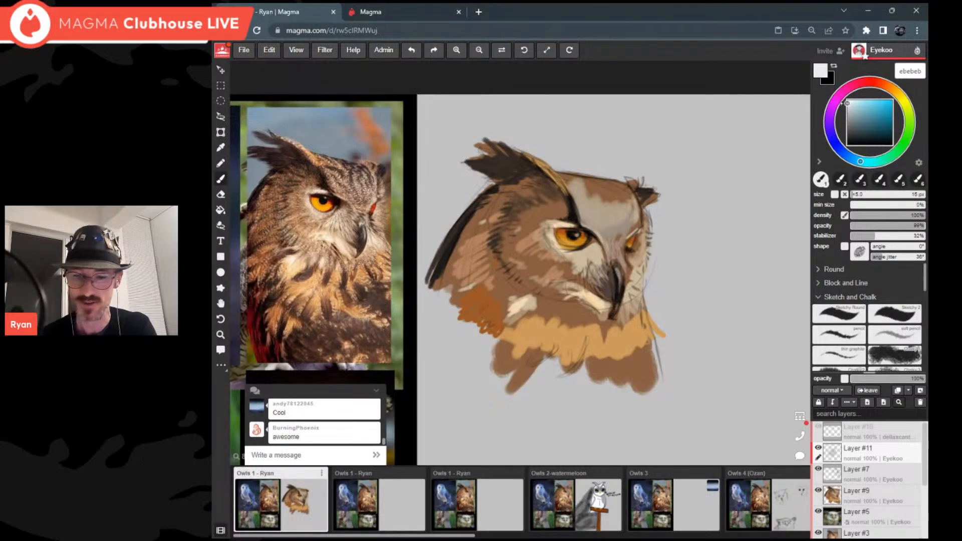
{"action": "scroll", "coordinate": [574, 145], "scroll_direction": "up", "scroll_amount": 1}
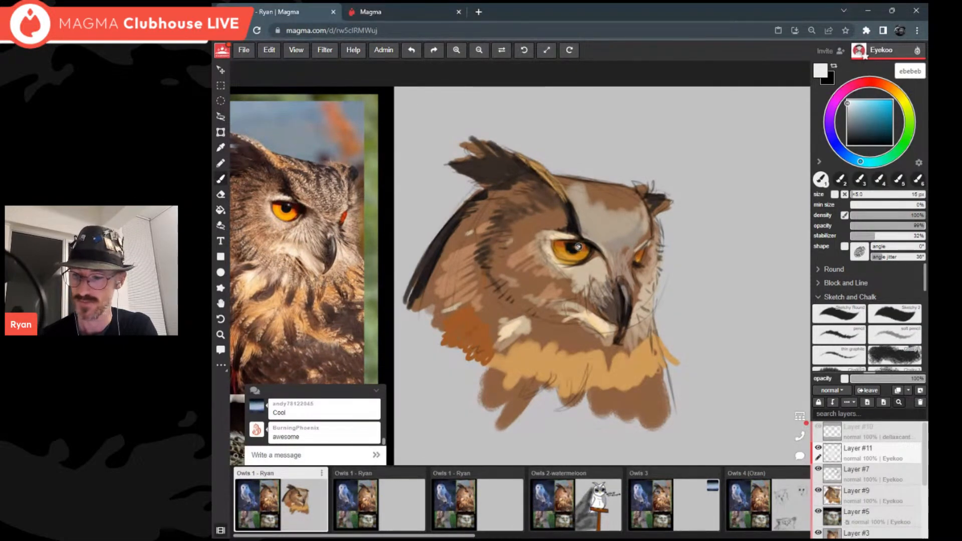
{"action": "scroll", "coordinate": [578, 247], "scroll_direction": "down", "scroll_amount": 3}
{"action": "scroll", "coordinate": [579, 247], "scroll_direction": "up", "scroll_amount": 5}
{"action": "scroll", "coordinate": [579, 246], "scroll_direction": "up", "scroll_amount": 2}
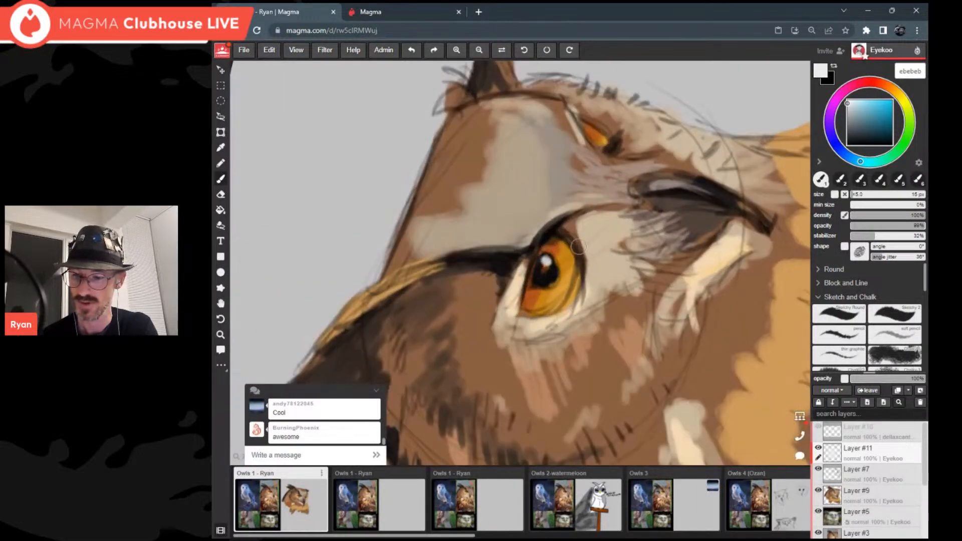
Step: Sample near-black 0f0d0a from the painting and deepen the dark edge around the near eye
{"action": "left_click", "coordinate": [579, 247], "text": "alt"}
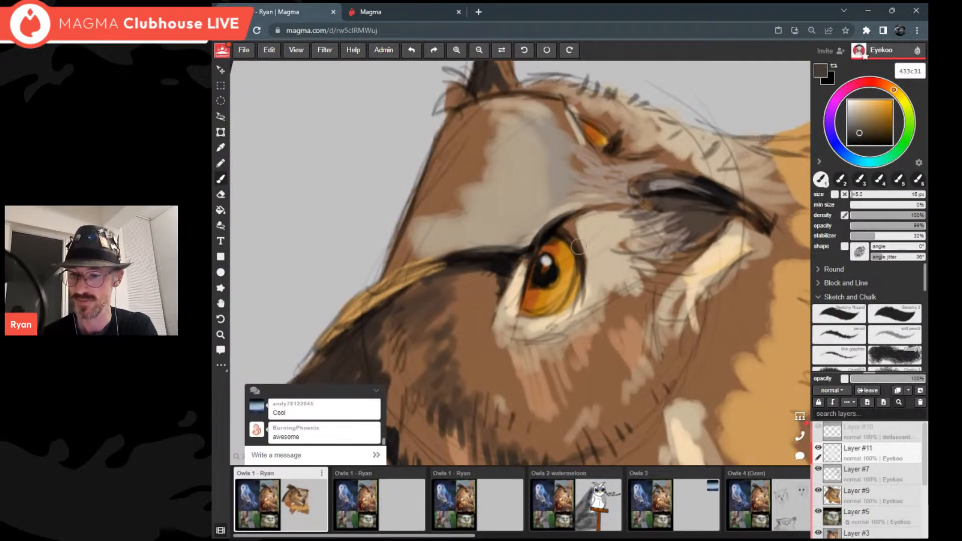
{"action": "left_click", "coordinate": [578, 247], "text": "alt"}
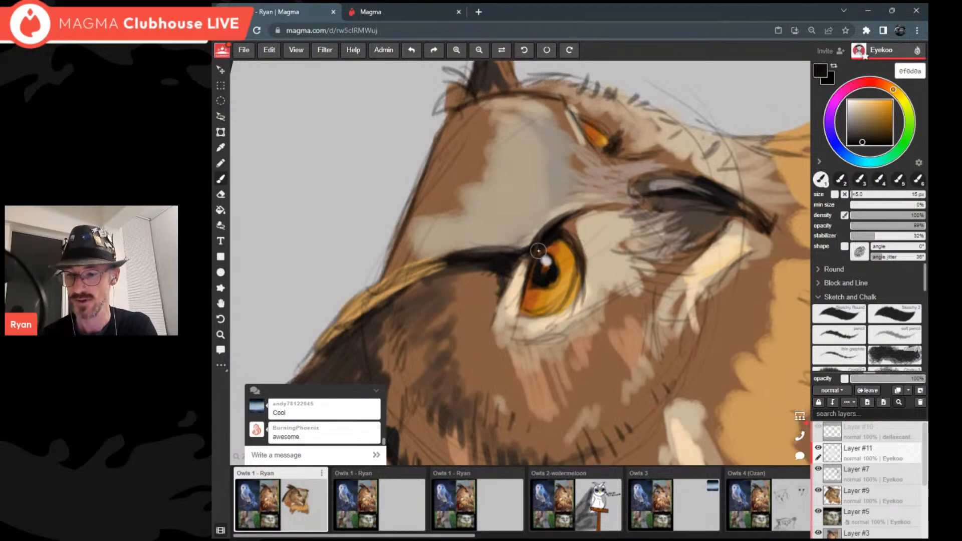
{"action": "left_click_drag", "start_coordinate": [532, 264], "coordinate": [519, 305]}
{"action": "scroll", "coordinate": [518, 306], "scroll_direction": "down", "scroll_amount": 5}
{"action": "scroll", "coordinate": [519, 306], "scroll_direction": "up", "scroll_amount": 2}
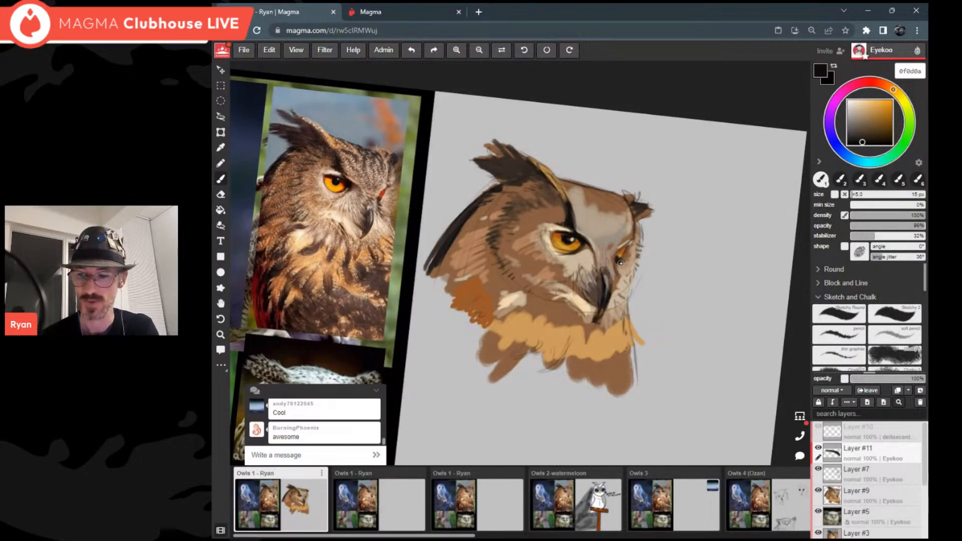
Step: Sample brown 543e2d and shade the head feathers below the ear tuft
{"action": "left_click", "coordinate": [563, 211], "text": "alt"}
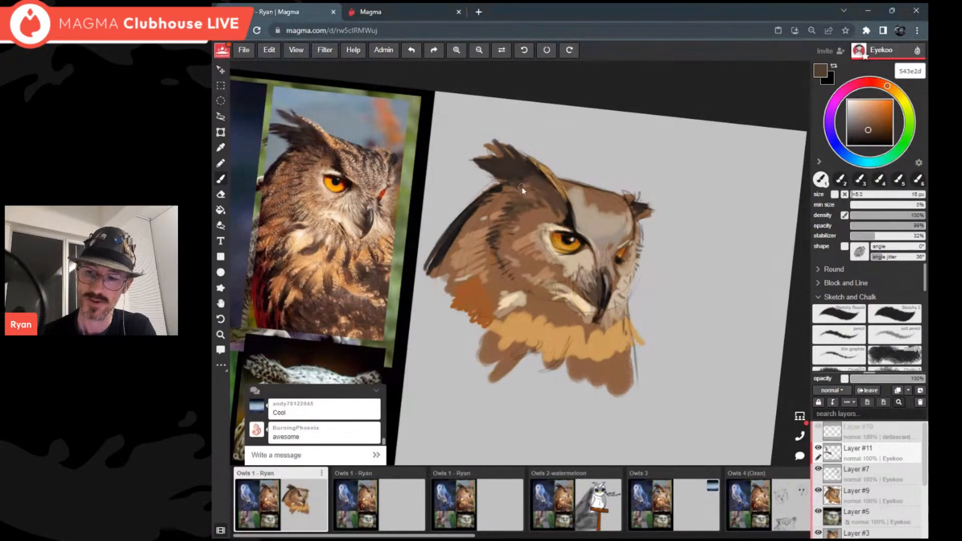
{"action": "scroll", "coordinate": [576, 216], "scroll_direction": "down", "scroll_amount": 3}
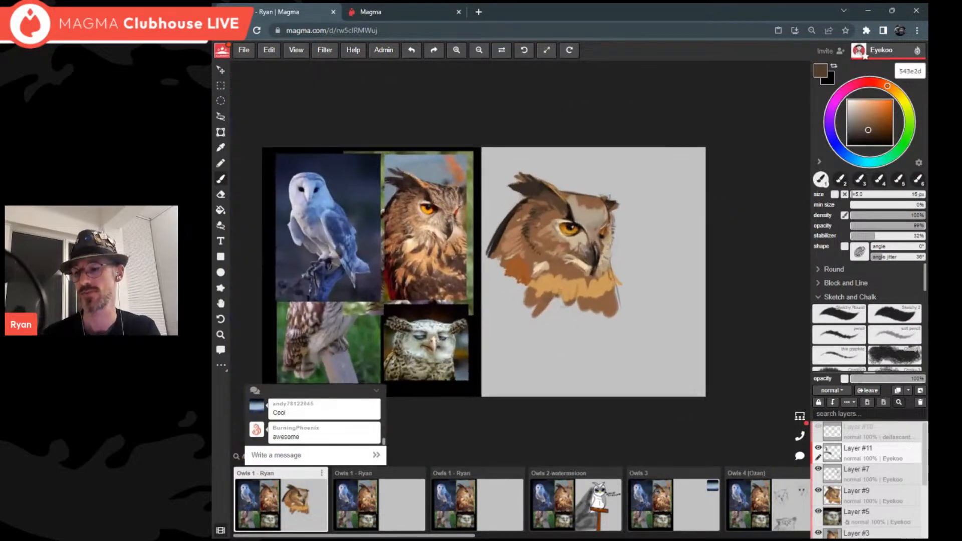
{"action": "scroll", "coordinate": [609, 274], "scroll_direction": "up", "scroll_amount": 2}
{"action": "scroll", "coordinate": [586, 266], "scroll_direction": "up", "scroll_amount": 2}
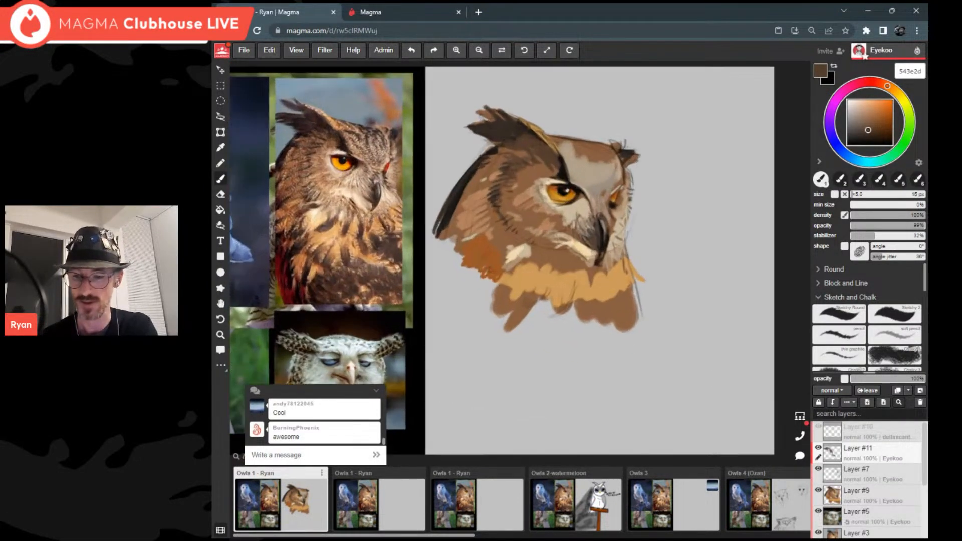
Step: Set the colour to brown 533d2b and the brush size to 35 px, then paint feather marks around the light neck patch
{"action": "left_click", "coordinate": [863, 136]}
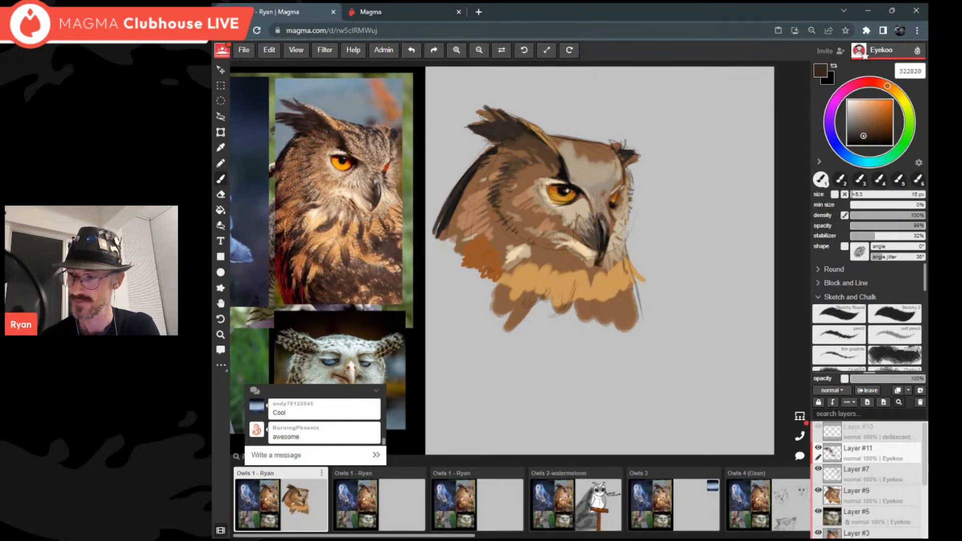
{"action": "left_click_drag", "start_coordinate": [863, 136], "coordinate": [869, 129]}
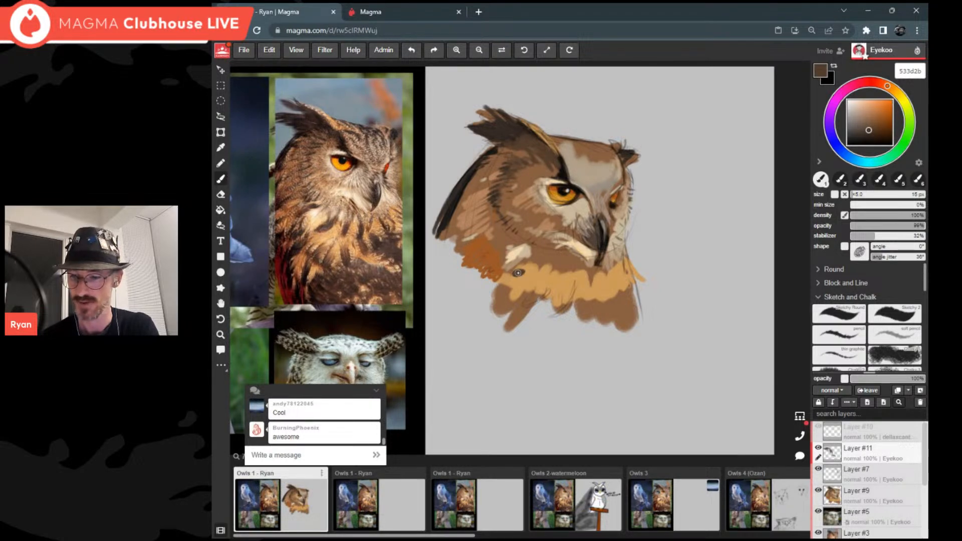
{"action": "left_click", "coordinate": [517, 273]}
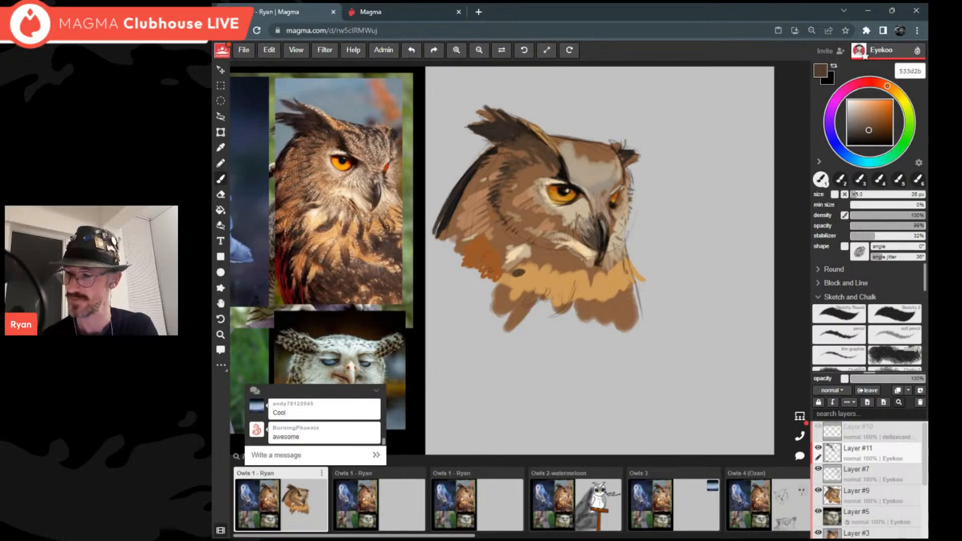
{"action": "mouse_move", "coordinate": [516, 274]}
{"action": "left_mouse_down"}
{"action": "mouse_move", "coordinate": [534, 260]}
{"action": "mouse_move", "coordinate": [511, 242]}
{"action": "left_mouse_up"}
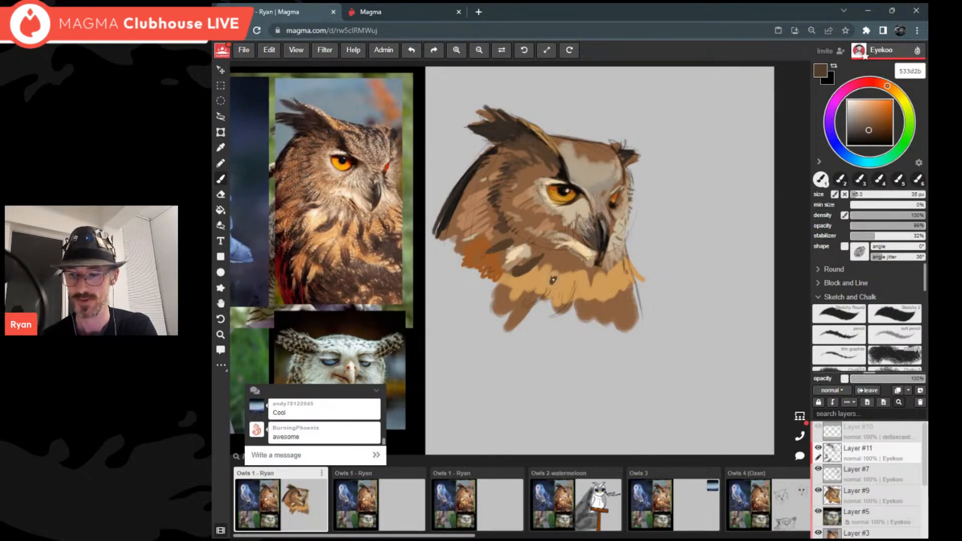
Step: Paint dark brown feather marks across the ochre ruff and fill the chest area below the beak with 533d2b
{"action": "left_click_drag", "start_coordinate": [552, 282], "coordinate": [564, 259]}
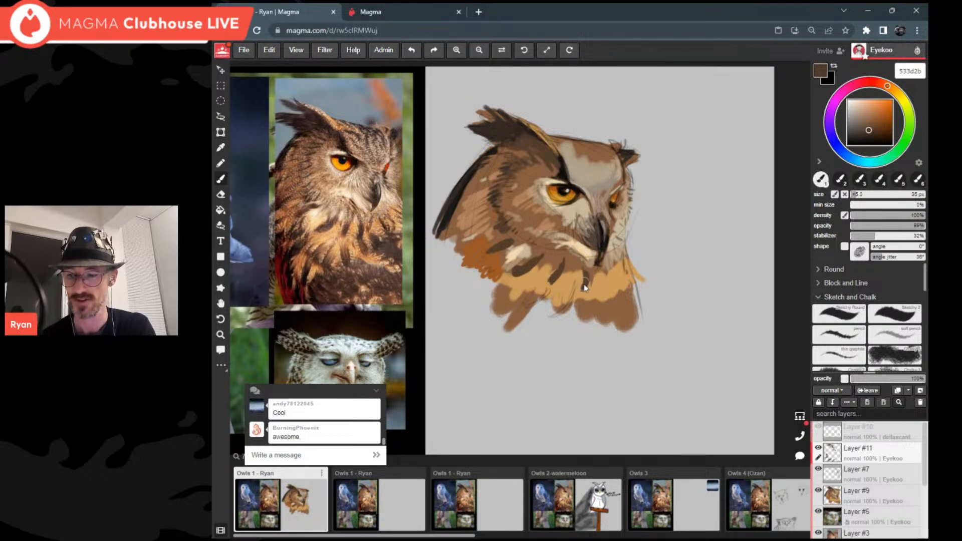
{"action": "mouse_move", "coordinate": [582, 287]}
{"action": "left_mouse_down"}
{"action": "mouse_move", "coordinate": [589, 307]}
{"action": "mouse_move", "coordinate": [565, 308]}
{"action": "left_mouse_up"}
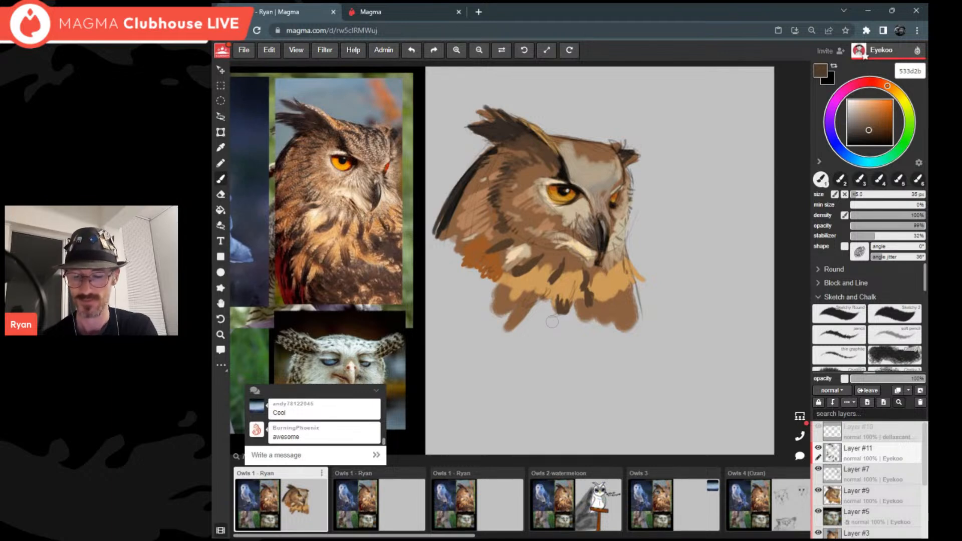
{"action": "mouse_move", "coordinate": [492, 279]}
{"action": "left_mouse_down"}
{"action": "mouse_move", "coordinate": [472, 311]}
{"action": "mouse_move", "coordinate": [496, 292]}
{"action": "left_mouse_up"}
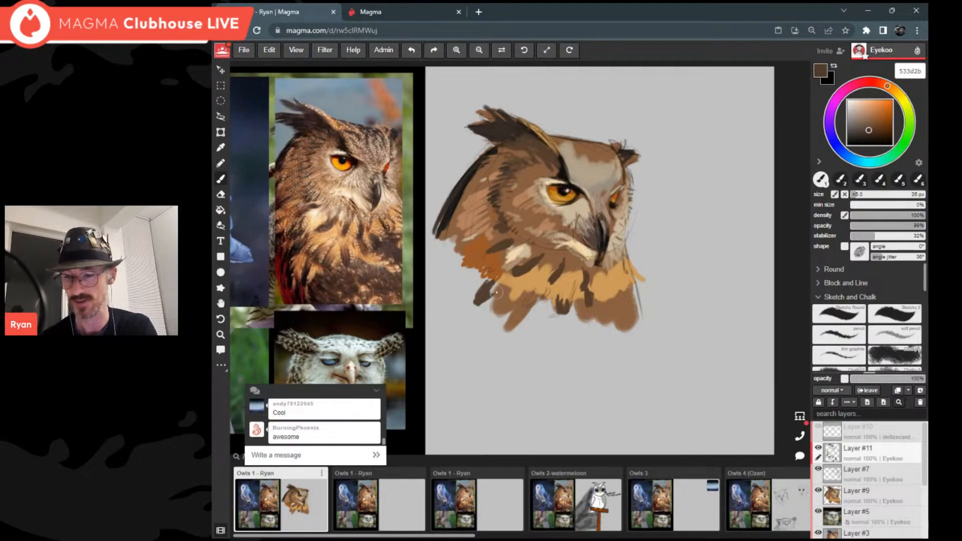
{"action": "key", "text": "ctrl+z"}
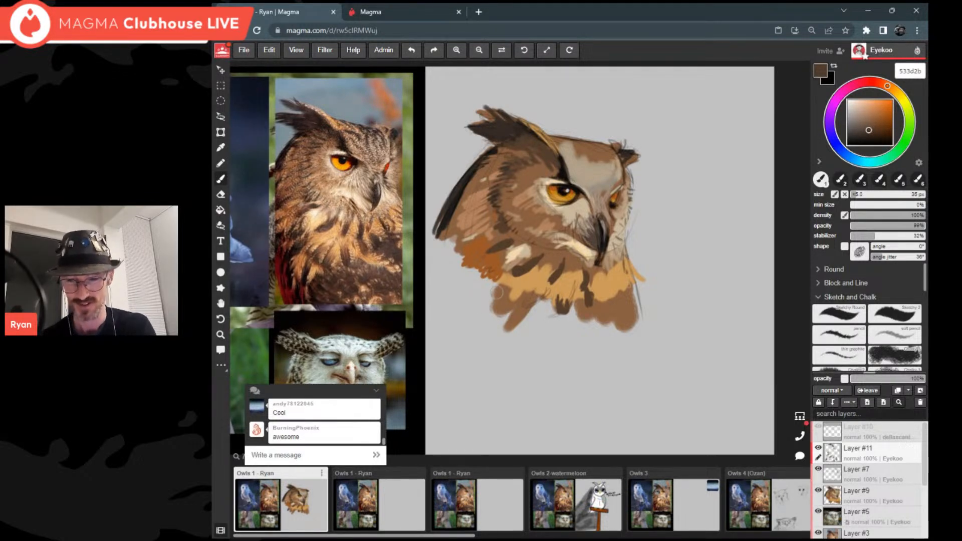
{"action": "left_click_drag", "start_coordinate": [627, 286], "coordinate": [607, 297]}
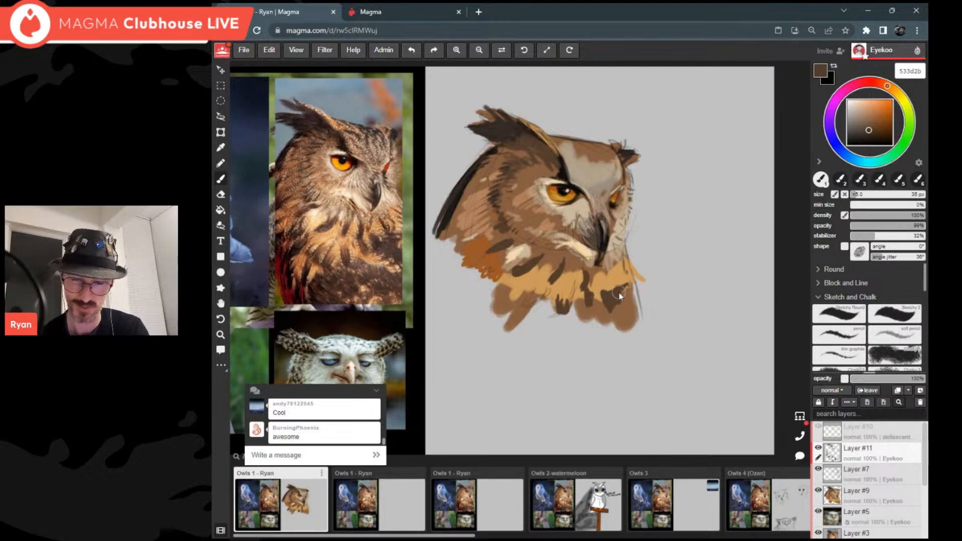
{"action": "mouse_move", "coordinate": [627, 283]}
{"action": "left_mouse_down"}
{"action": "mouse_move", "coordinate": [615, 296]}
{"action": "mouse_move", "coordinate": [628, 299]}
{"action": "mouse_move", "coordinate": [625, 318]}
{"action": "mouse_move", "coordinate": [609, 308]}
{"action": "mouse_move", "coordinate": [629, 298]}
{"action": "mouse_move", "coordinate": [628, 321]}
{"action": "mouse_move", "coordinate": [598, 305]}
{"action": "left_mouse_up"}
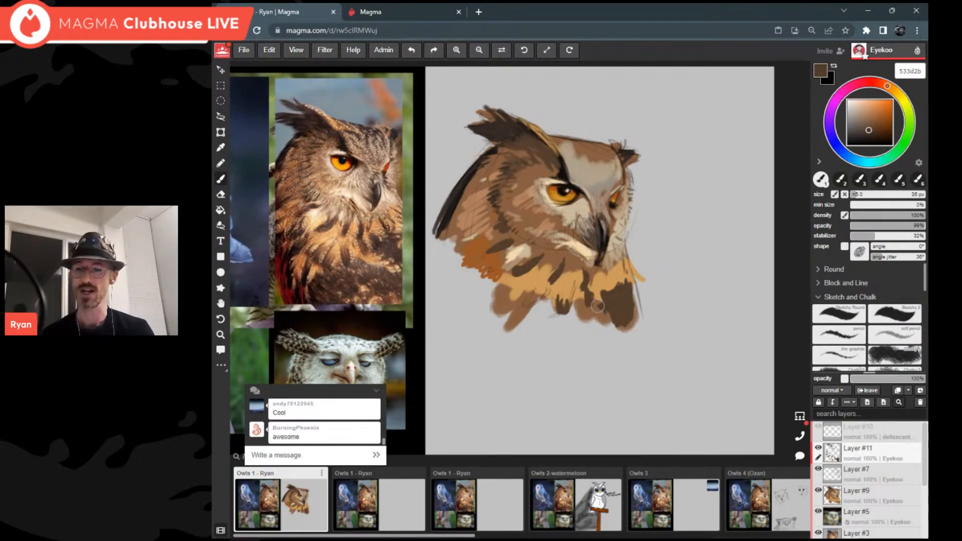
Step: Paint a curved dark brown band along the lower edge of the chest with 533d2b
{"action": "scroll", "coordinate": [598, 306], "scroll_direction": "down", "scroll_amount": 2}
{"action": "scroll", "coordinate": [598, 306], "scroll_direction": "up", "scroll_amount": 1}
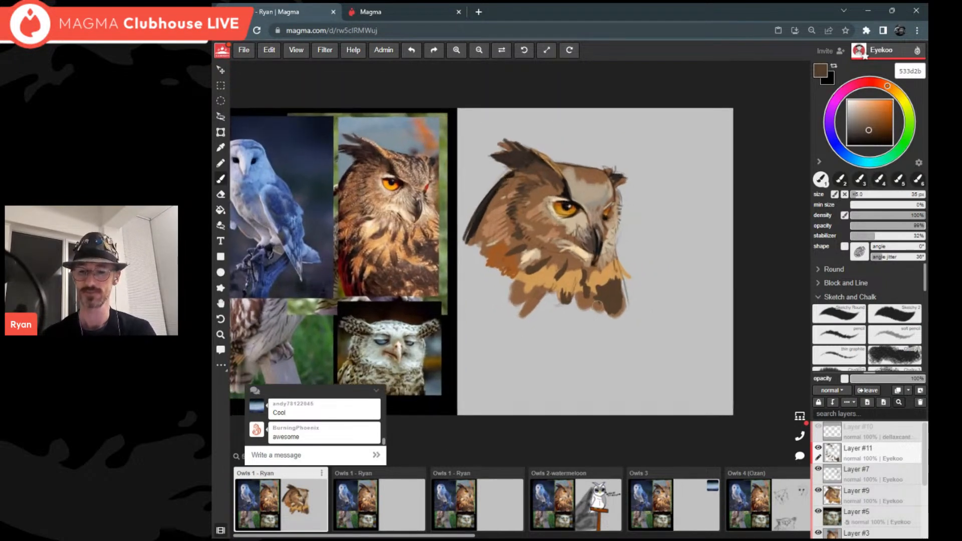
{"action": "scroll", "coordinate": [598, 305], "scroll_direction": "down", "scroll_amount": 5}
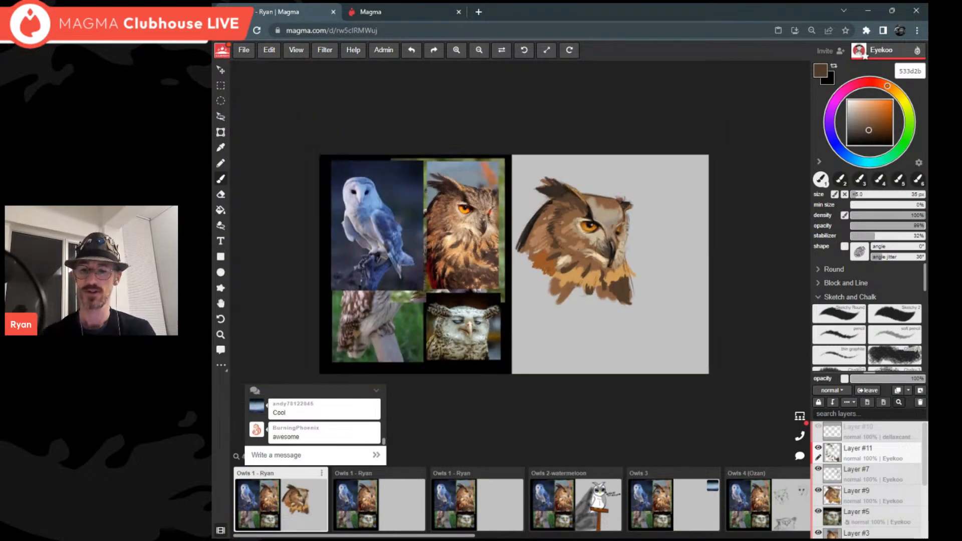
{"action": "scroll", "coordinate": [600, 250], "scroll_direction": "up", "scroll_amount": 3}
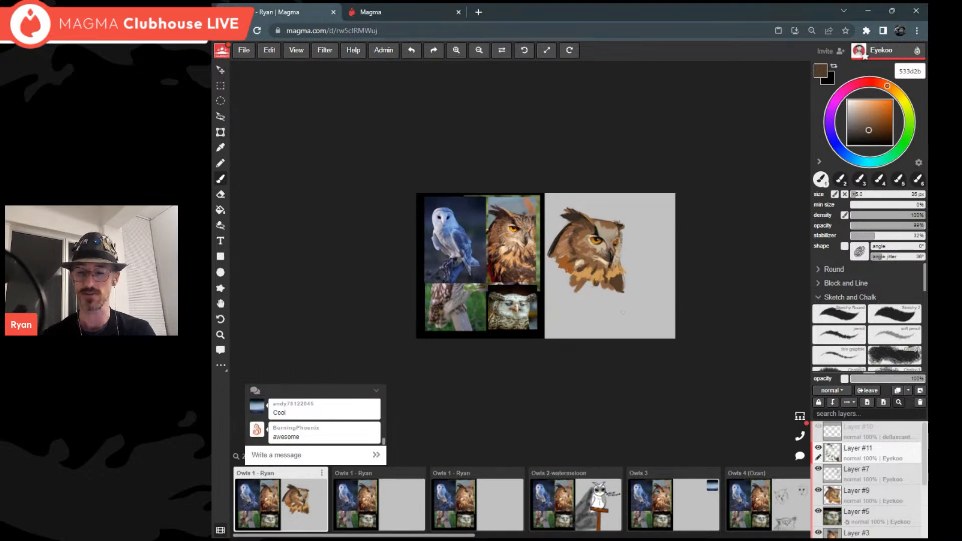
{"action": "scroll", "coordinate": [550, 248], "scroll_direction": "down", "scroll_amount": 2}
{"action": "scroll", "coordinate": [623, 312], "scroll_direction": "up", "scroll_amount": 4}
{"action": "scroll", "coordinate": [623, 312], "scroll_direction": "up", "scroll_amount": 3}
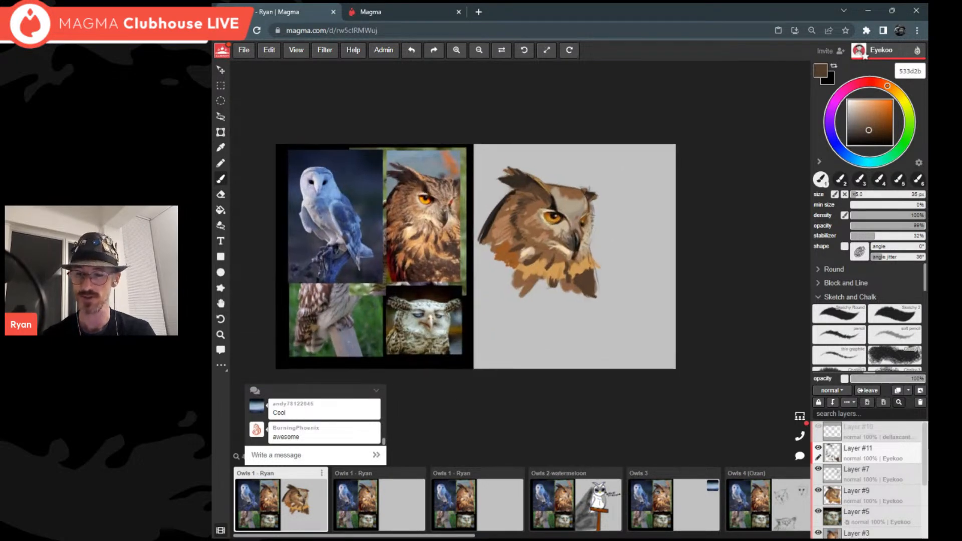
{"action": "scroll", "coordinate": [623, 312], "scroll_direction": "up", "scroll_amount": 1}
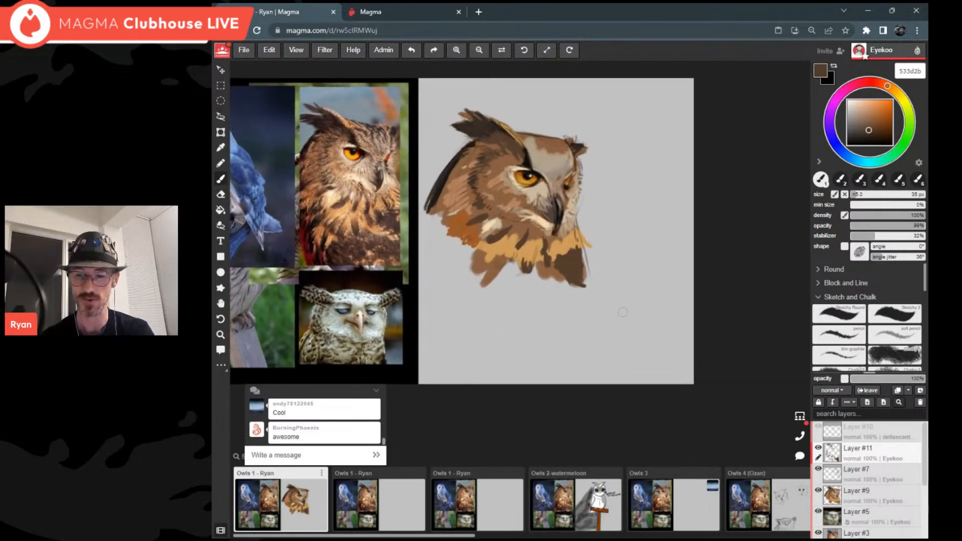
{"action": "mouse_move", "coordinate": [589, 287]}
{"action": "left_mouse_down"}
{"action": "mouse_move", "coordinate": [551, 286]}
{"action": "mouse_move", "coordinate": [571, 298]}
{"action": "mouse_move", "coordinate": [531, 280]}
{"action": "mouse_move", "coordinate": [539, 293]}
{"action": "mouse_move", "coordinate": [526, 281]}
{"action": "mouse_move", "coordinate": [532, 286]}
{"action": "mouse_move", "coordinate": [496, 292]}
{"action": "mouse_move", "coordinate": [577, 297]}
{"action": "left_mouse_up"}
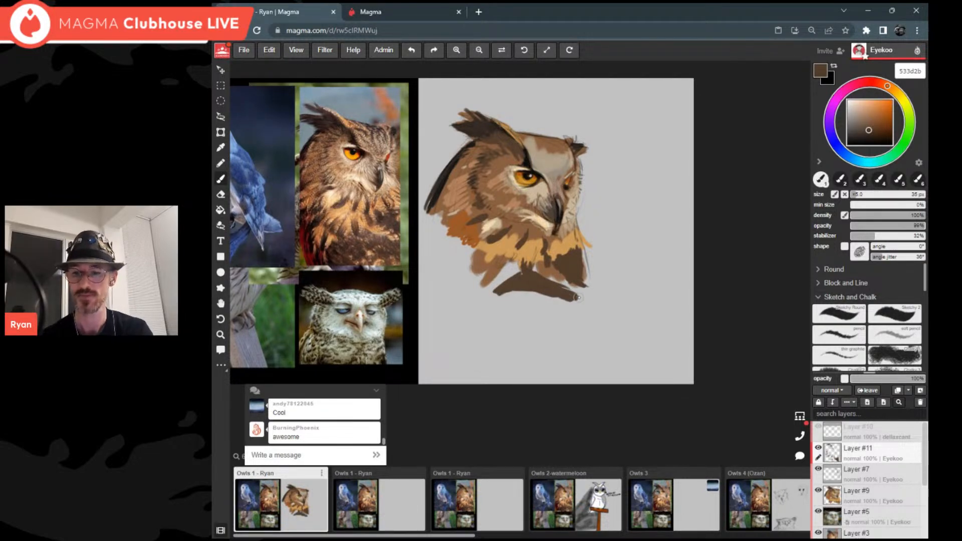
Step: Sample ochre d09c57 from the ruff and paint lighter feathers down the chest and its outer edge
{"action": "left_click", "coordinate": [539, 255], "text": "alt"}
{"action": "mouse_move", "coordinate": [534, 264]}
{"action": "left_mouse_down"}
{"action": "mouse_move", "coordinate": [575, 282]}
{"action": "mouse_move", "coordinate": [565, 279]}
{"action": "left_mouse_up"}
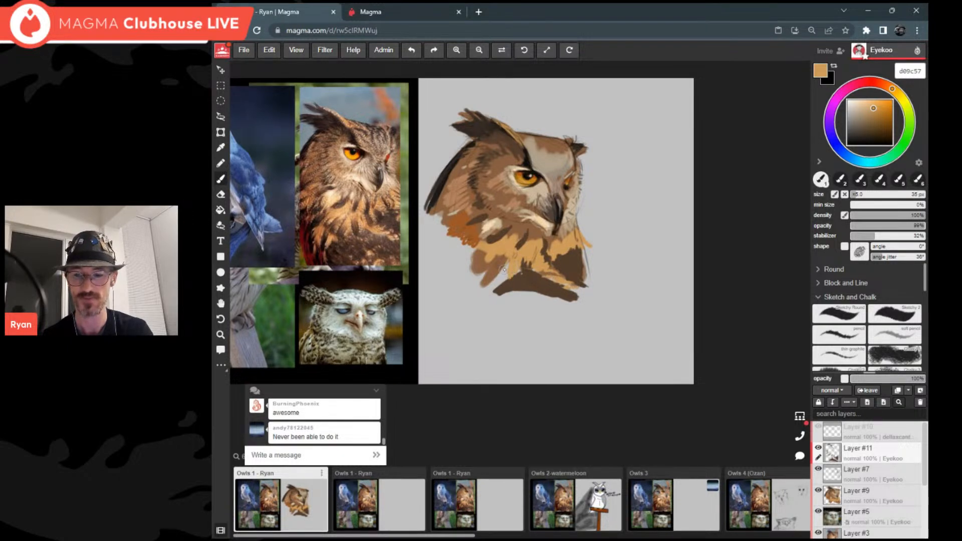
{"action": "mouse_move", "coordinate": [489, 253]}
{"action": "left_mouse_down"}
{"action": "mouse_move", "coordinate": [478, 284]}
{"action": "mouse_move", "coordinate": [489, 296]}
{"action": "left_mouse_up"}
{"action": "scroll", "coordinate": [545, 188], "scroll_direction": "up", "scroll_amount": 1}
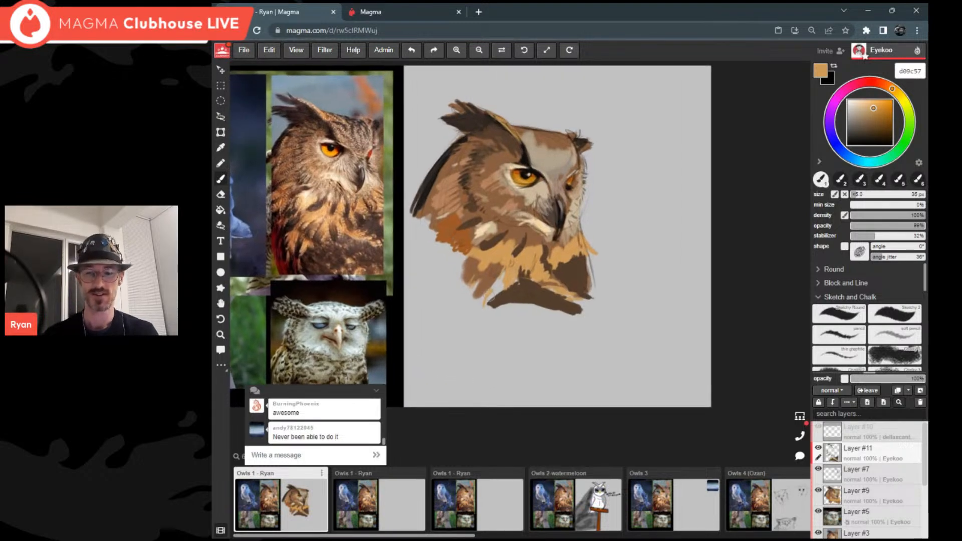
Step: Adjust a sampled feather brown to 804e26 and paint strokes on the lower chest and the orange shoulder feathers
{"action": "left_click", "coordinate": [489, 294], "text": "alt"}
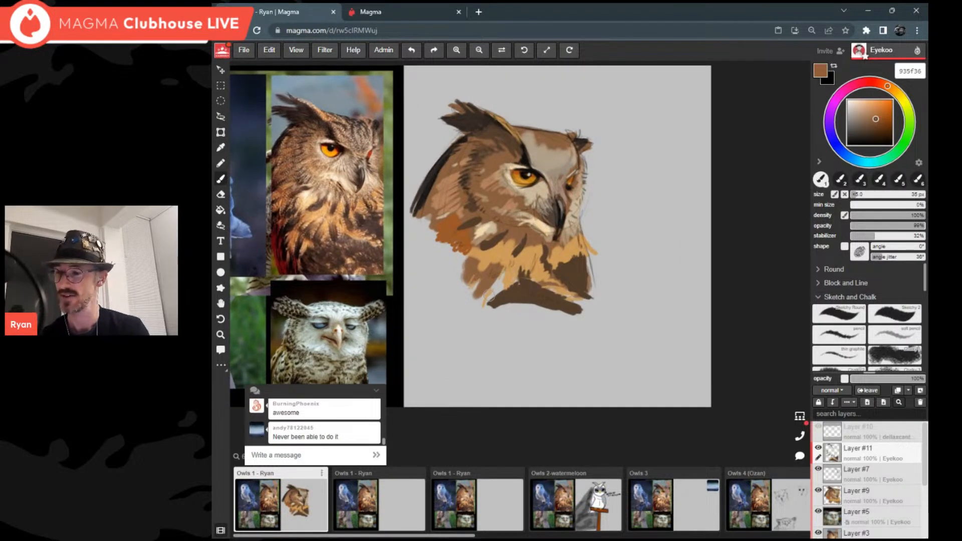
{"action": "left_click", "coordinate": [486, 290], "text": "alt"}
{"action": "left_click", "coordinate": [483, 285], "text": "alt"}
{"action": "left_click", "coordinate": [872, 124]}
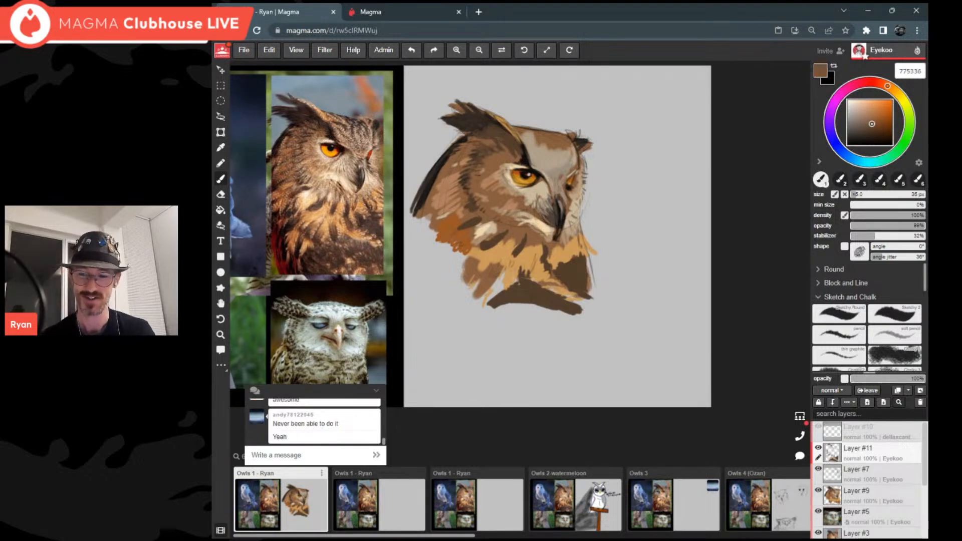
{"action": "scroll", "coordinate": [574, 170], "scroll_direction": "down", "scroll_amount": 2}
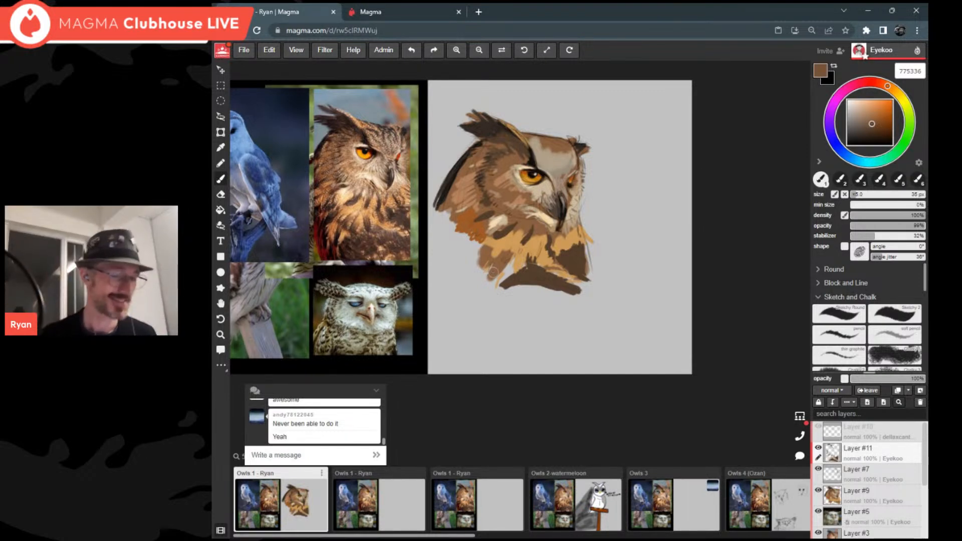
{"action": "scroll", "coordinate": [568, 196], "scroll_direction": "up", "scroll_amount": 1}
{"action": "scroll", "coordinate": [494, 278], "scroll_direction": "up", "scroll_amount": 1}
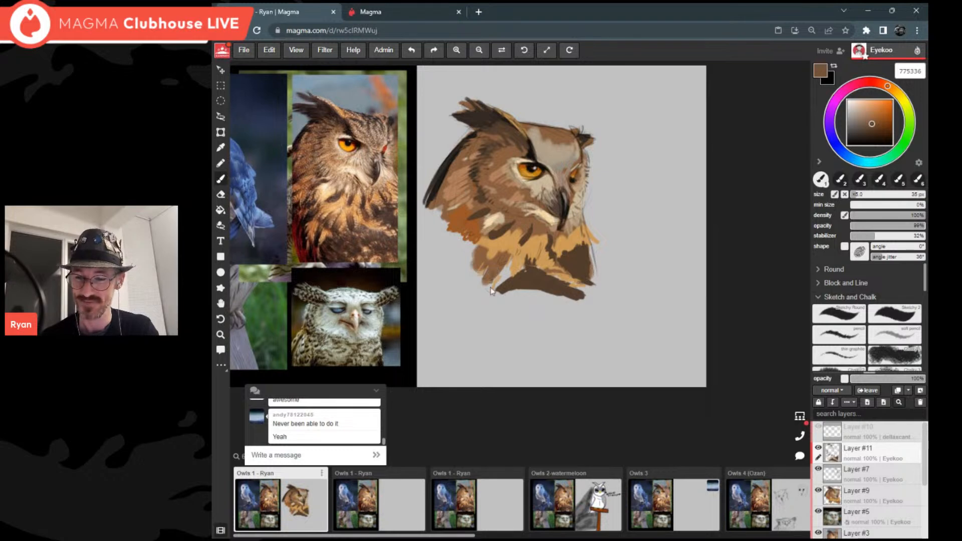
{"action": "left_click", "coordinate": [878, 122]}
{"action": "mouse_move", "coordinate": [489, 280]}
{"action": "left_mouse_down"}
{"action": "mouse_move", "coordinate": [490, 289]}
{"action": "mouse_move", "coordinate": [496, 271]}
{"action": "mouse_move", "coordinate": [463, 258]}
{"action": "mouse_move", "coordinate": [463, 235]}
{"action": "left_mouse_up"}
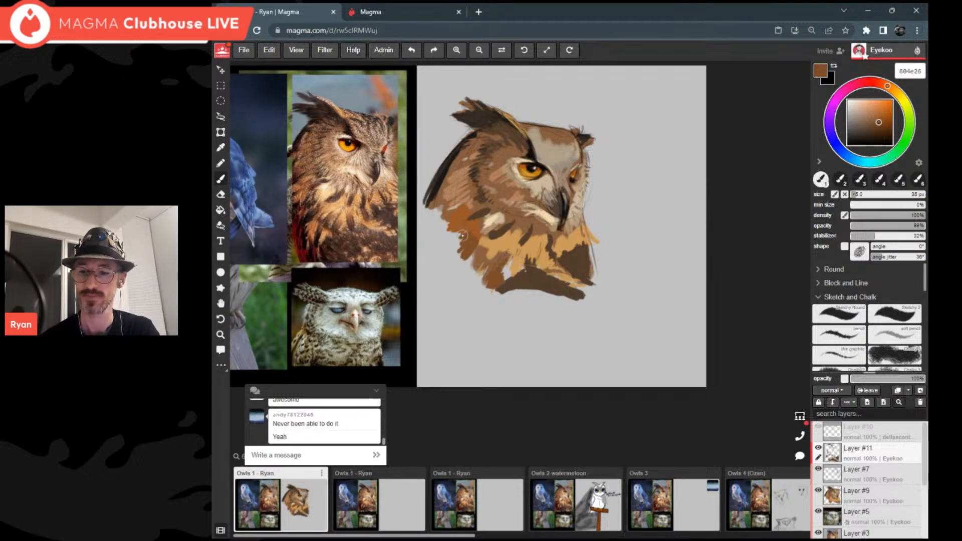
Step: Darken a brown sampled from the feathers to 3e3128 and paint dark markings across the owl's pale forehead
{"action": "left_click", "coordinate": [463, 236], "text": "alt"}
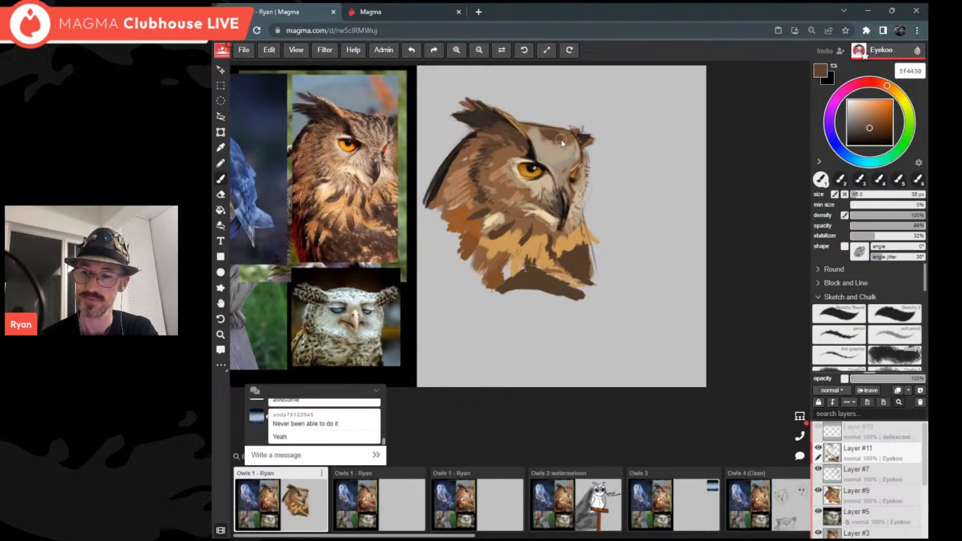
{"action": "left_click", "coordinate": [863, 134]}
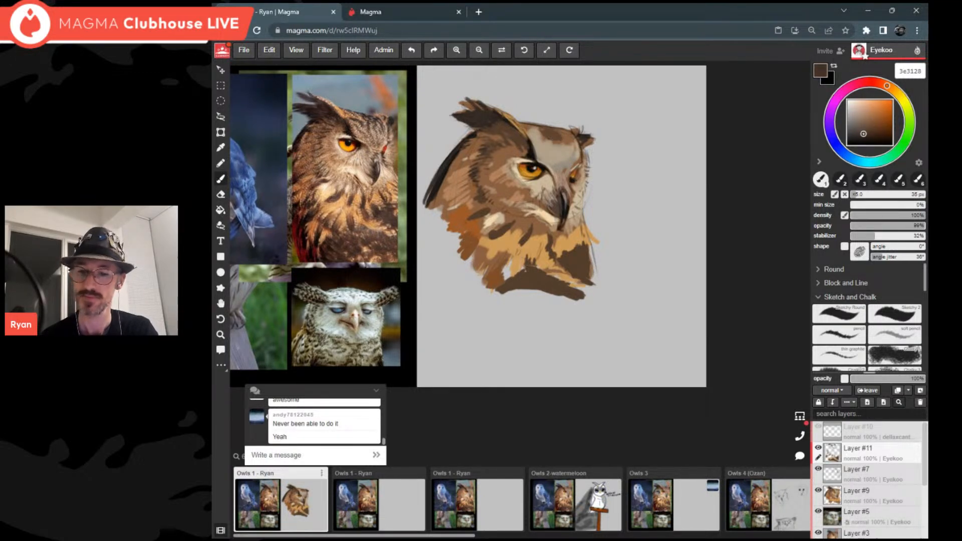
{"action": "mouse_move", "coordinate": [552, 140]}
{"action": "left_mouse_down"}
{"action": "mouse_move", "coordinate": [566, 145]}
{"action": "mouse_move", "coordinate": [544, 146]}
{"action": "left_mouse_up"}
{"action": "mouse_move", "coordinate": [551, 133]}
{"action": "left_mouse_down"}
{"action": "mouse_move", "coordinate": [539, 148]}
{"action": "mouse_move", "coordinate": [571, 151]}
{"action": "left_mouse_up"}
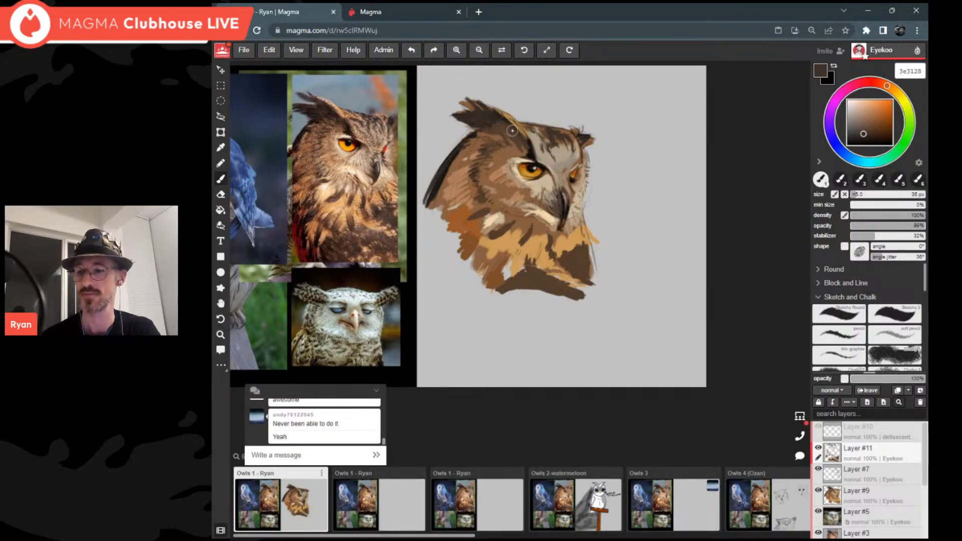
Step: Paint dark brown 3e3128 flecks over the ochre feathers along the outer edge of the chest below the beak
{"action": "scroll", "coordinate": [512, 131], "scroll_direction": "down", "scroll_amount": 5}
{"action": "scroll", "coordinate": [512, 130], "scroll_direction": "up", "scroll_amount": 6}
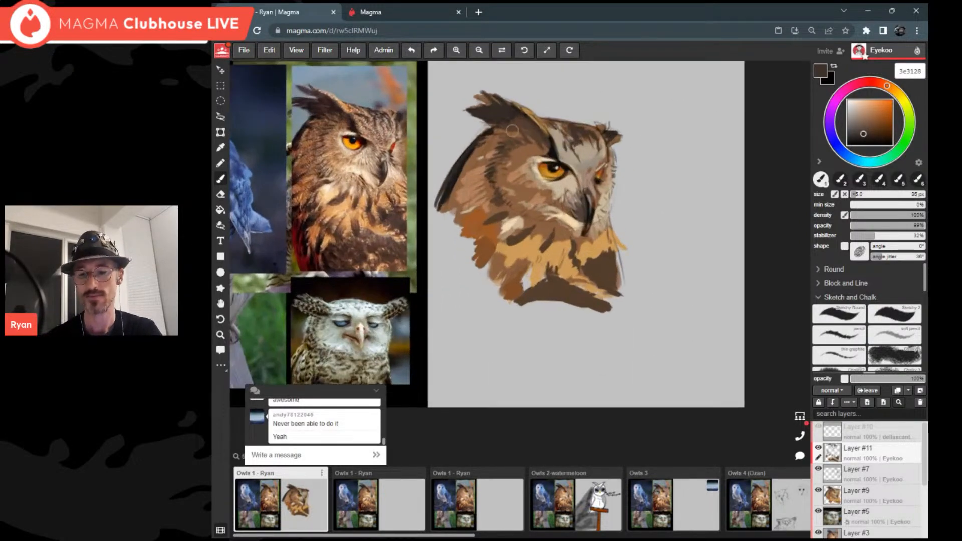
{"action": "left_click_drag", "start_coordinate": [611, 237], "coordinate": [613, 241]}
{"action": "left_click_drag", "start_coordinate": [607, 244], "coordinate": [589, 258]}
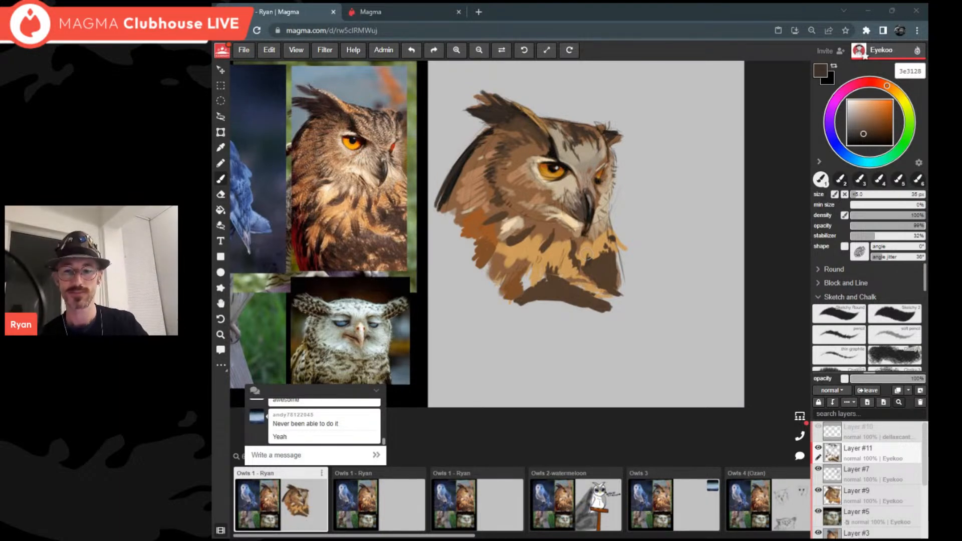
Step: Sample cream f3d8ab beside the beak and dark brown 3e3128 from the forehead markings to refine the feather details
{"action": "scroll", "coordinate": [587, 255], "scroll_direction": "up", "scroll_amount": 1}
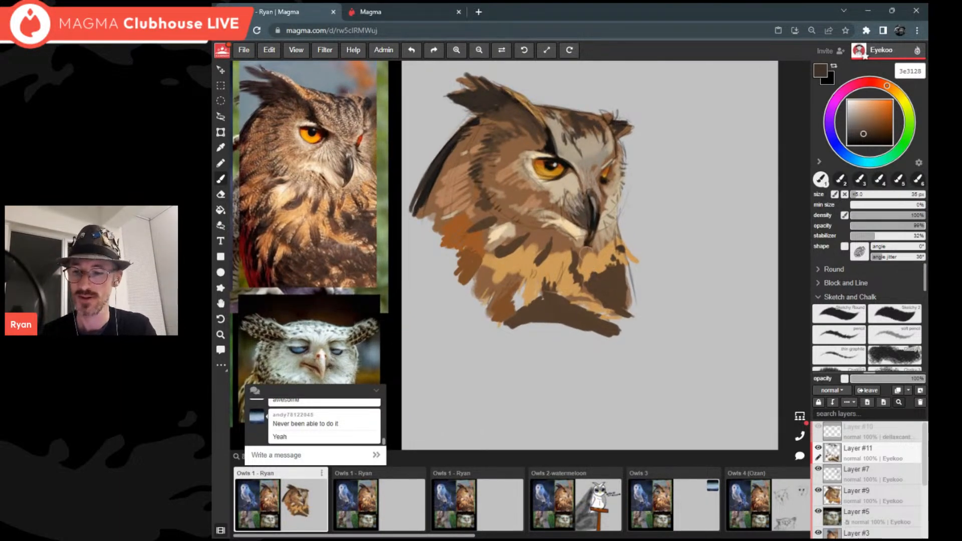
{"action": "scroll", "coordinate": [586, 254], "scroll_direction": "up", "scroll_amount": 1}
{"action": "left_click", "coordinate": [588, 253], "text": "alt"}
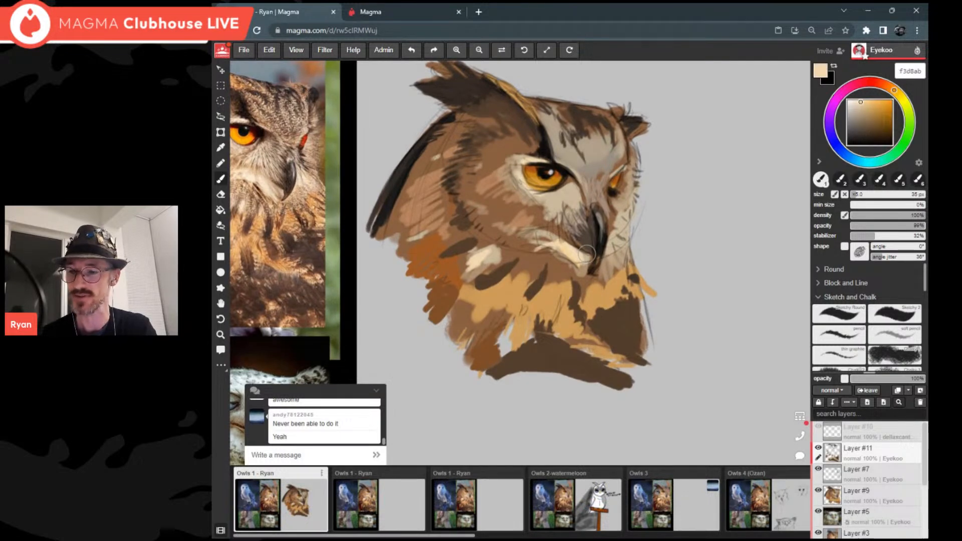
{"action": "scroll", "coordinate": [587, 253], "scroll_direction": "down", "scroll_amount": 1}
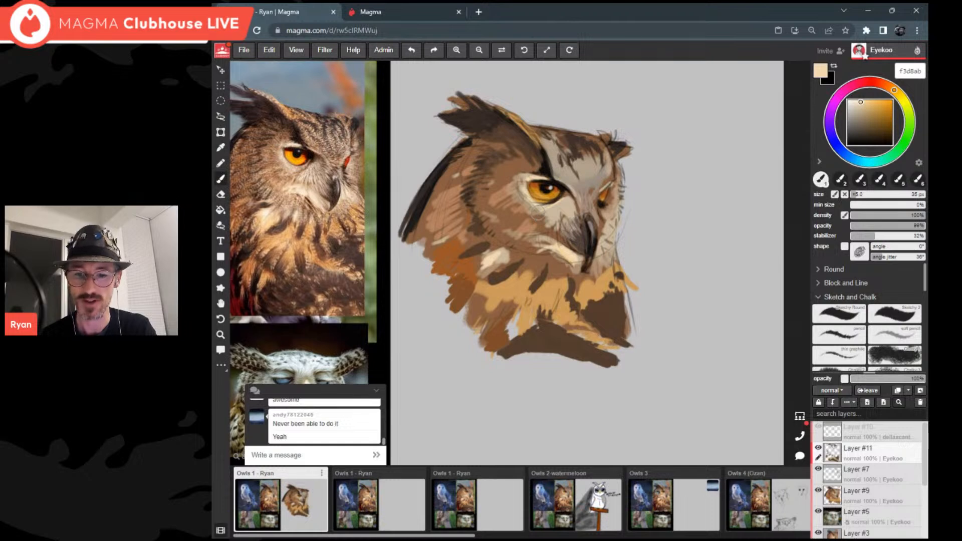
{"action": "scroll", "coordinate": [594, 193], "scroll_direction": "up", "scroll_amount": 2}
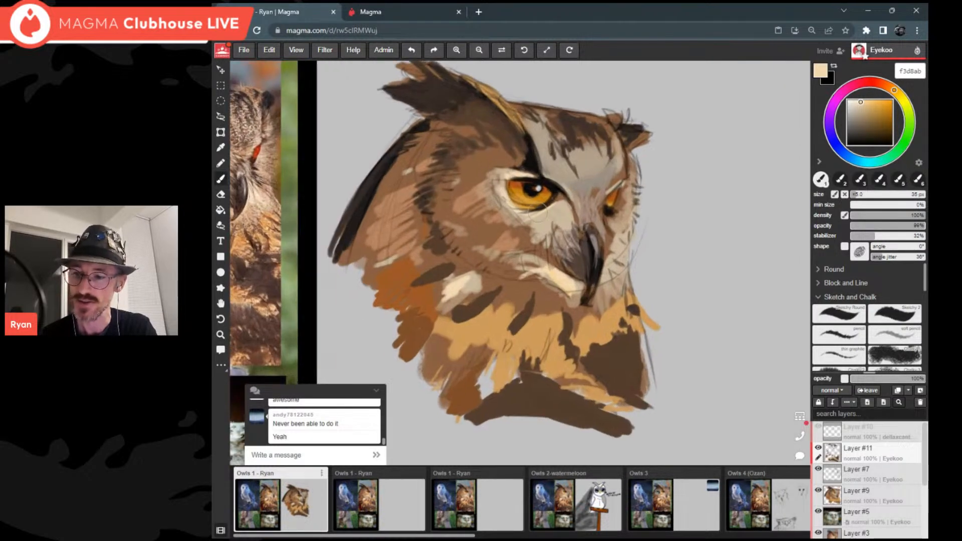
{"action": "left_click", "coordinate": [585, 137], "text": "alt"}
{"action": "scroll", "coordinate": [592, 143], "scroll_direction": "down", "scroll_amount": 1}
{"action": "scroll", "coordinate": [594, 150], "scroll_direction": "down", "scroll_amount": 1}
{"action": "left_click_drag", "start_coordinate": [534, 236], "coordinate": [539, 212]}
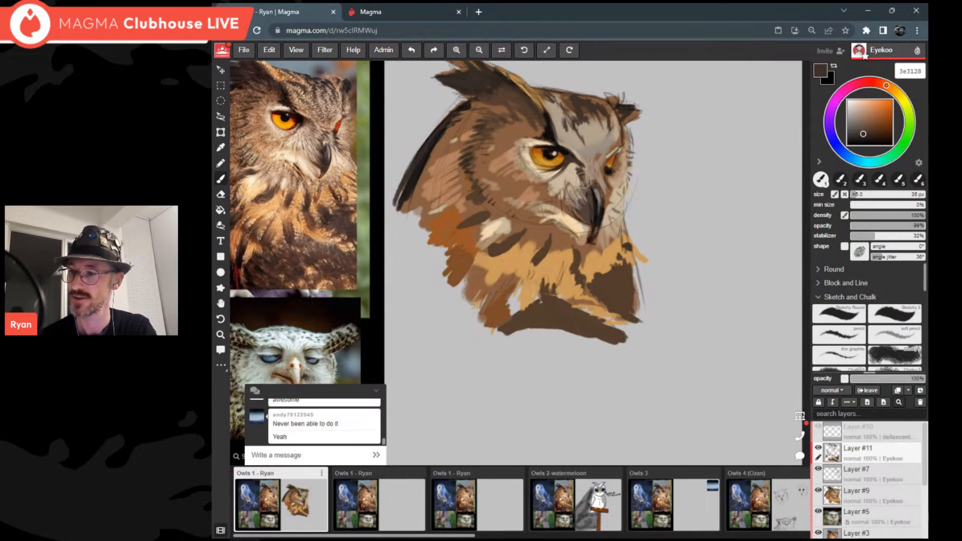
Step: Sample beige c3b296 from the face and paint light strokes on the brow between the eyes
{"action": "left_click", "coordinate": [585, 179], "text": "alt"}
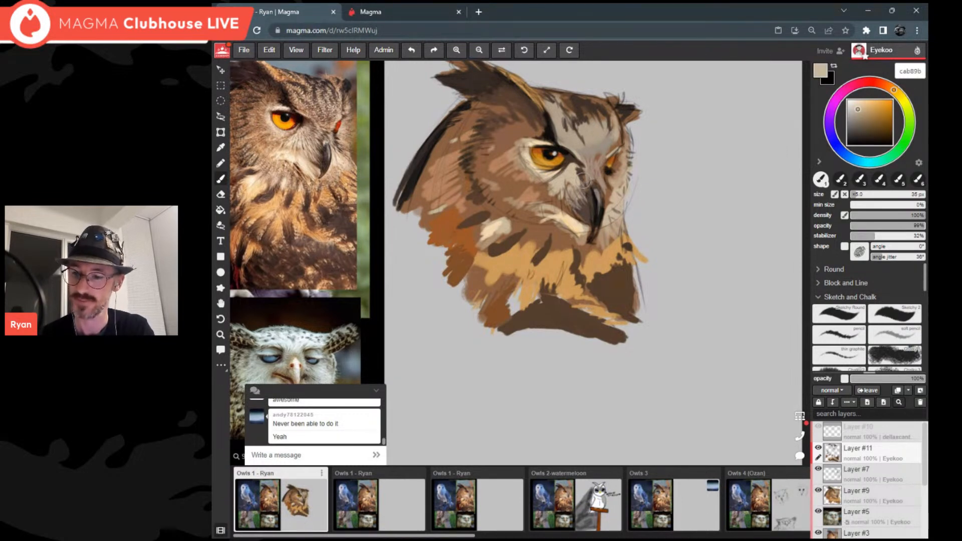
{"action": "left_click", "coordinate": [583, 179], "text": "alt"}
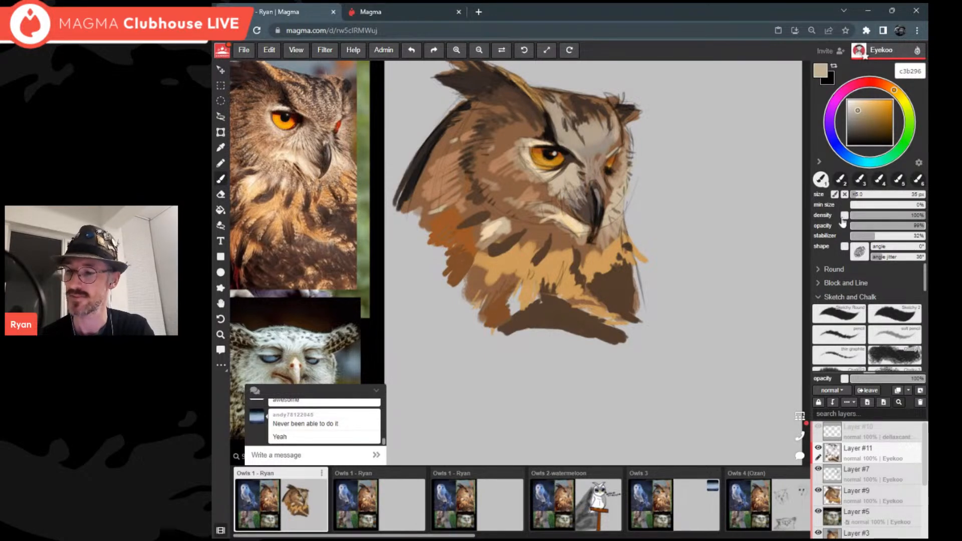
{"action": "mouse_move", "coordinate": [585, 154]}
{"action": "left_mouse_down"}
{"action": "mouse_move", "coordinate": [606, 169]}
{"action": "mouse_move", "coordinate": [587, 170]}
{"action": "left_mouse_up"}
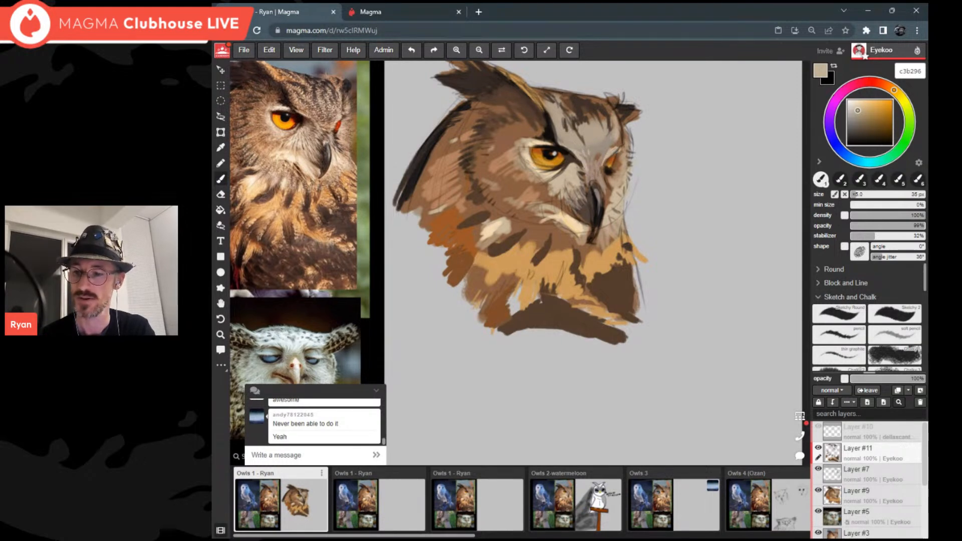
{"action": "scroll", "coordinate": [587, 173], "scroll_direction": "down", "scroll_amount": 5}
{"action": "scroll", "coordinate": [577, 174], "scroll_direction": "up", "scroll_amount": 5}
{"action": "mouse_move", "coordinate": [495, 162]}
{"action": "left_mouse_down"}
{"action": "mouse_move", "coordinate": [457, 181]}
{"action": "mouse_move", "coordinate": [473, 175]}
{"action": "left_mouse_up"}
{"action": "scroll", "coordinate": [500, 166], "scroll_direction": "down", "scroll_amount": 6}
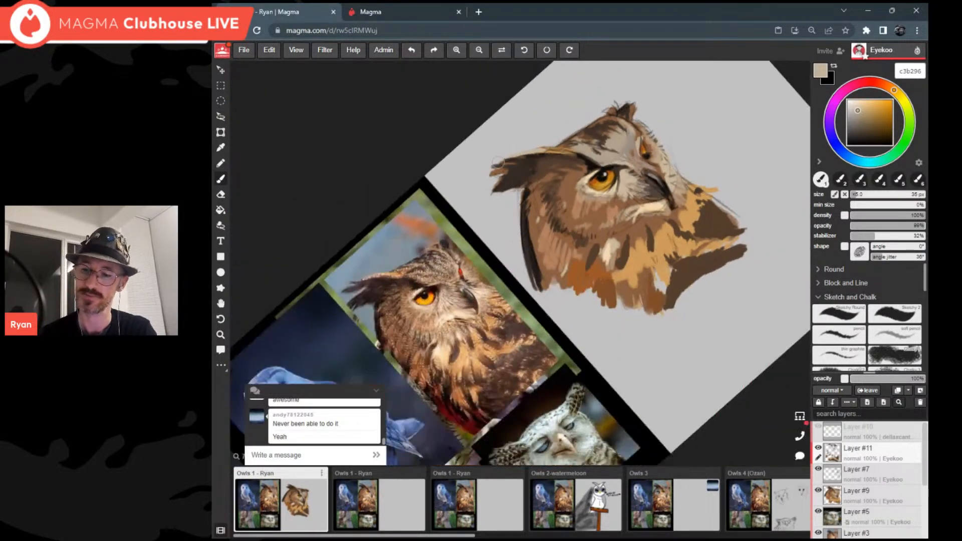
{"action": "scroll", "coordinate": [500, 166], "scroll_direction": "up", "scroll_amount": 2}
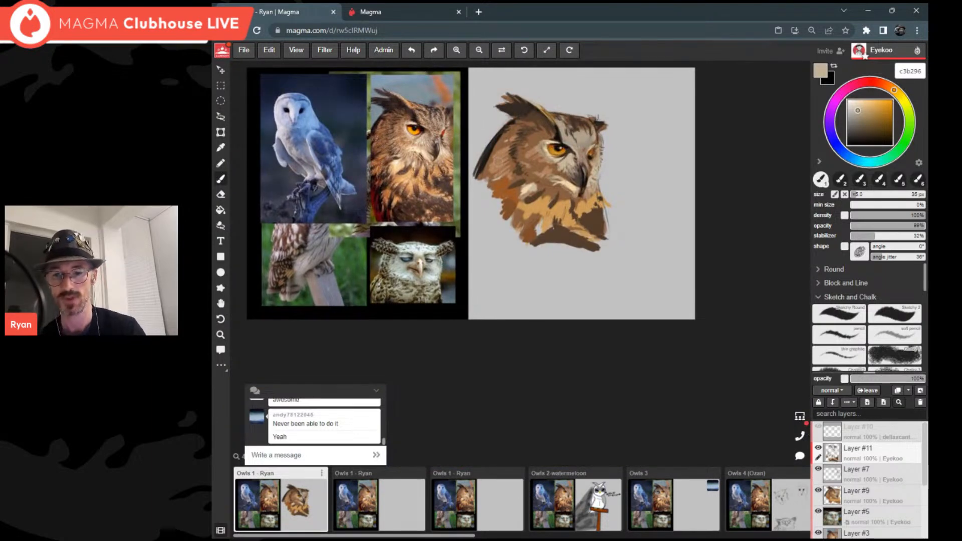
Step: Add a layer beneath the owl painting and brush a blue-grey 8ba1aa background around the head at 96 px
{"action": "left_click", "coordinate": [920, 391]}
{"action": "mouse_move", "coordinate": [872, 471]}
{"action": "left_mouse_down"}
{"action": "mouse_move", "coordinate": [908, 517]}
{"action": "mouse_move", "coordinate": [905, 492]}
{"action": "mouse_move", "coordinate": [896, 504]}
{"action": "mouse_move", "coordinate": [905, 518]}
{"action": "left_mouse_up"}
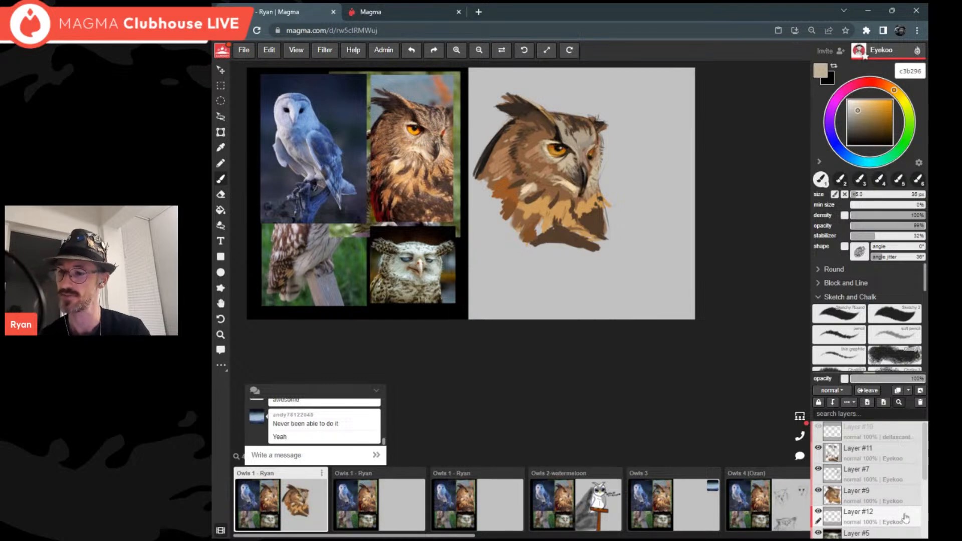
{"action": "left_click", "coordinate": [858, 161]}
{"action": "left_click", "coordinate": [855, 115]}
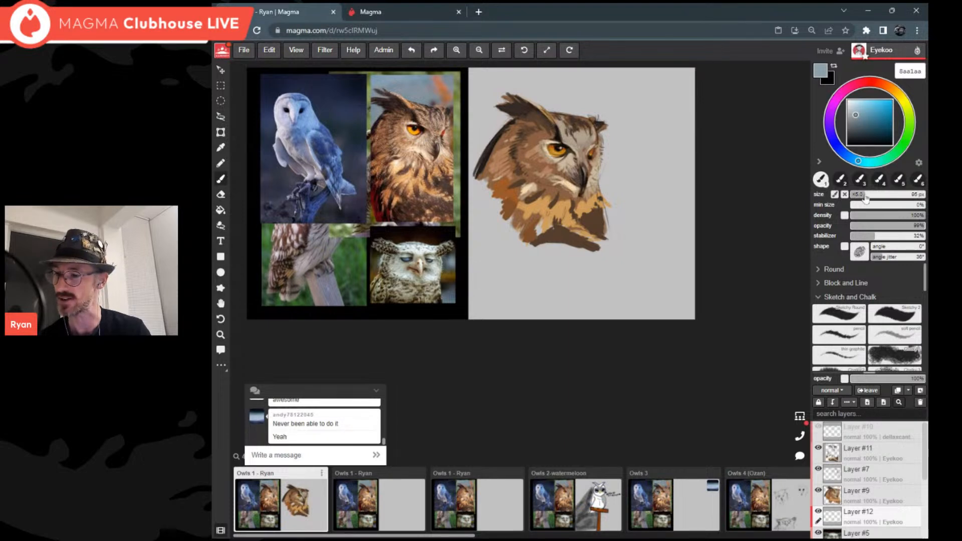
{"action": "mouse_move", "coordinate": [521, 108]}
{"action": "left_mouse_down"}
{"action": "mouse_move", "coordinate": [507, 117]}
{"action": "mouse_move", "coordinate": [489, 108]}
{"action": "mouse_move", "coordinate": [570, 115]}
{"action": "mouse_move", "coordinate": [563, 132]}
{"action": "mouse_move", "coordinate": [507, 130]}
{"action": "mouse_move", "coordinate": [481, 105]}
{"action": "mouse_move", "coordinate": [558, 96]}
{"action": "mouse_move", "coordinate": [598, 102]}
{"action": "mouse_move", "coordinate": [611, 220]}
{"action": "left_mouse_up"}
{"action": "left_click", "coordinate": [855, 114]}
{"action": "left_click", "coordinate": [526, 87], "text": "alt"}
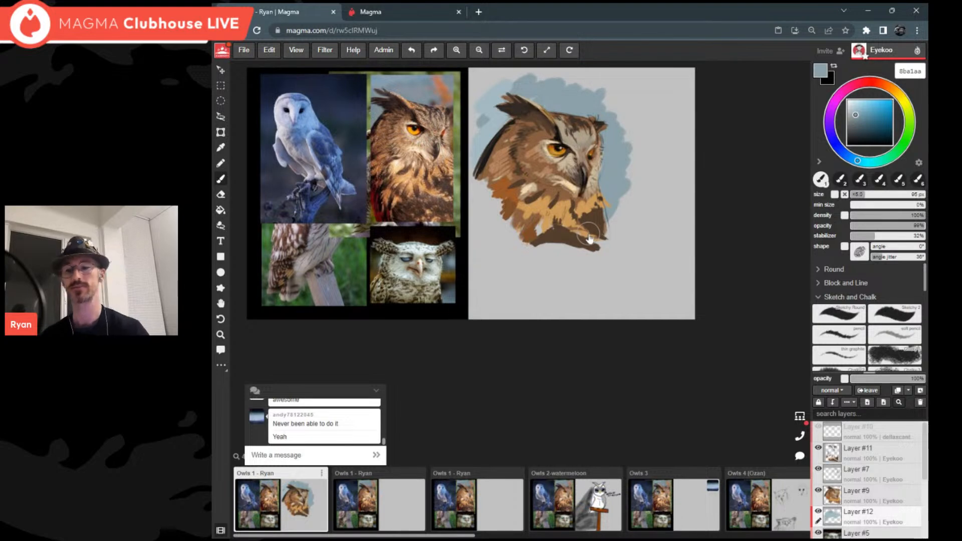
Step: Sample cream f3d7a8 beside the beak and paint light feather strokes on the ruff on Layer #11 at 30 px
{"action": "scroll", "coordinate": [589, 235], "scroll_direction": "up", "scroll_amount": 5}
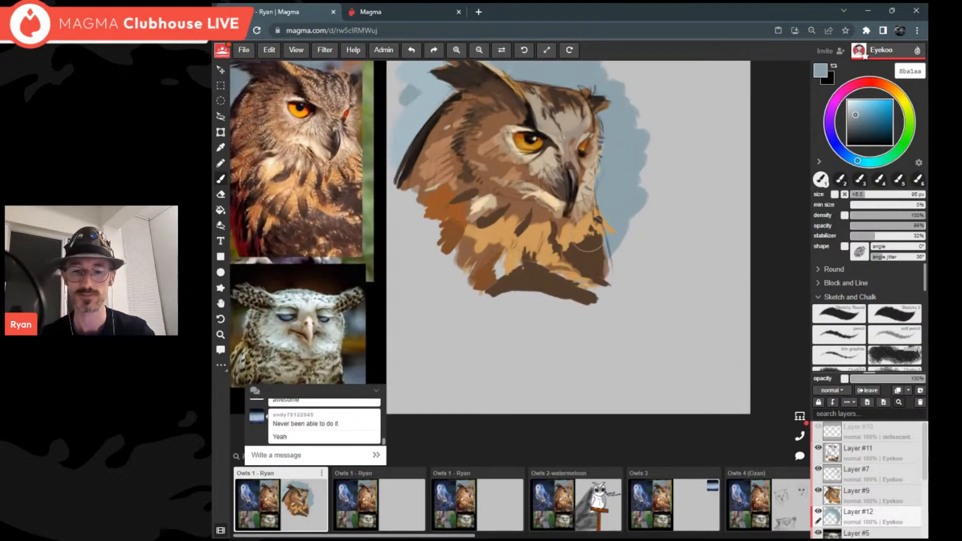
{"action": "scroll", "coordinate": [590, 234], "scroll_direction": "down", "scroll_amount": 1}
{"action": "left_click", "coordinate": [590, 235], "text": "alt"}
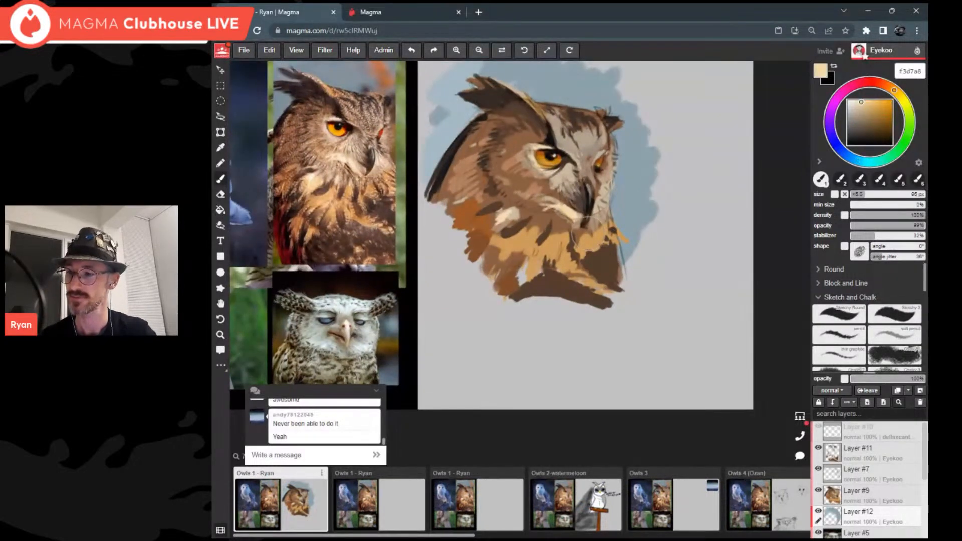
{"action": "left_click", "coordinate": [901, 458]}
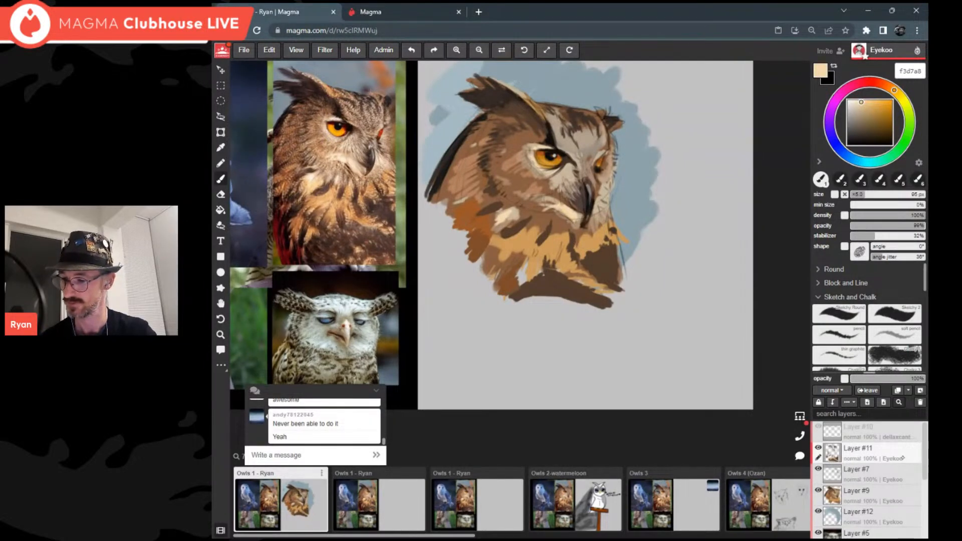
{"action": "left_click", "coordinate": [855, 195]}
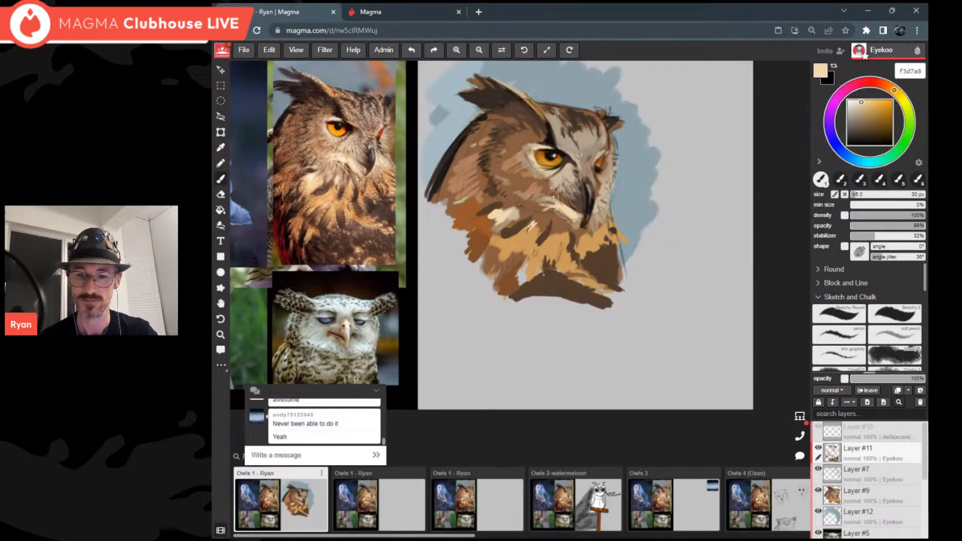
Step: Sample beige cab89b, toggle pen pressure for density, and lighten the cheek between eye and beak, undoing the last stroke
{"action": "left_click", "coordinate": [521, 195], "text": "alt"}
{"action": "left_click", "coordinate": [521, 193], "text": "alt"}
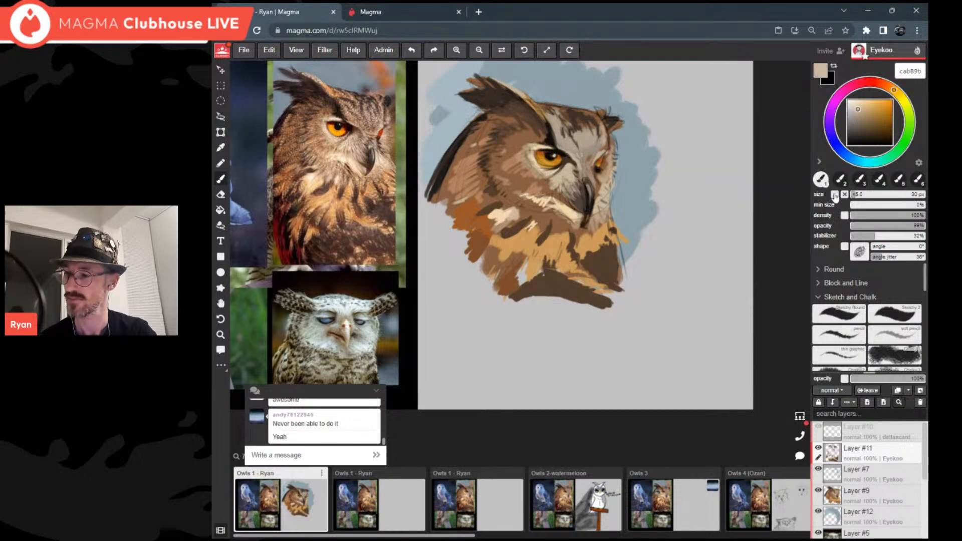
{"action": "left_click", "coordinate": [845, 215]}
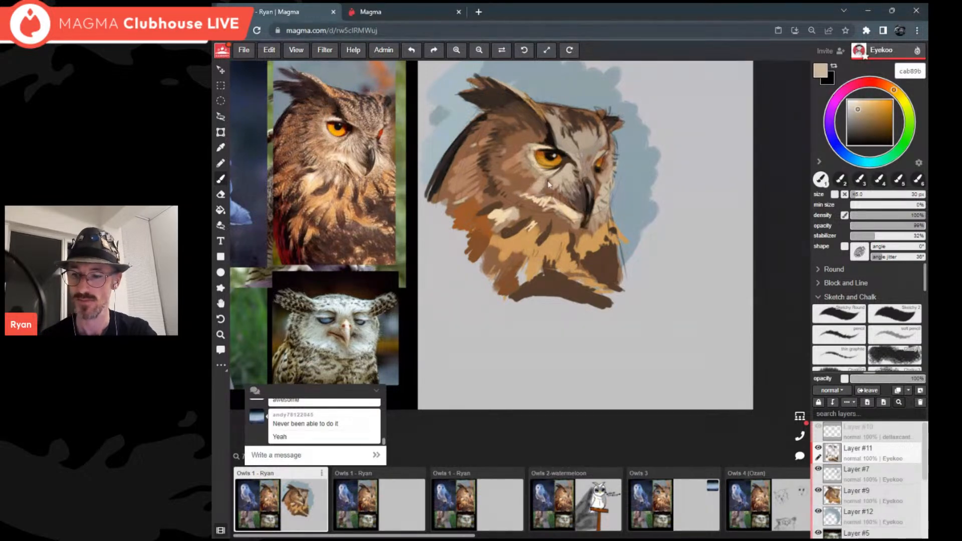
{"action": "mouse_move", "coordinate": [556, 190]}
{"action": "left_mouse_down"}
{"action": "mouse_move", "coordinate": [563, 200]}
{"action": "mouse_move", "coordinate": [538, 198]}
{"action": "mouse_move", "coordinate": [527, 178]}
{"action": "mouse_move", "coordinate": [576, 215]}
{"action": "left_mouse_up"}
{"action": "key", "text": "ctrl+z"}
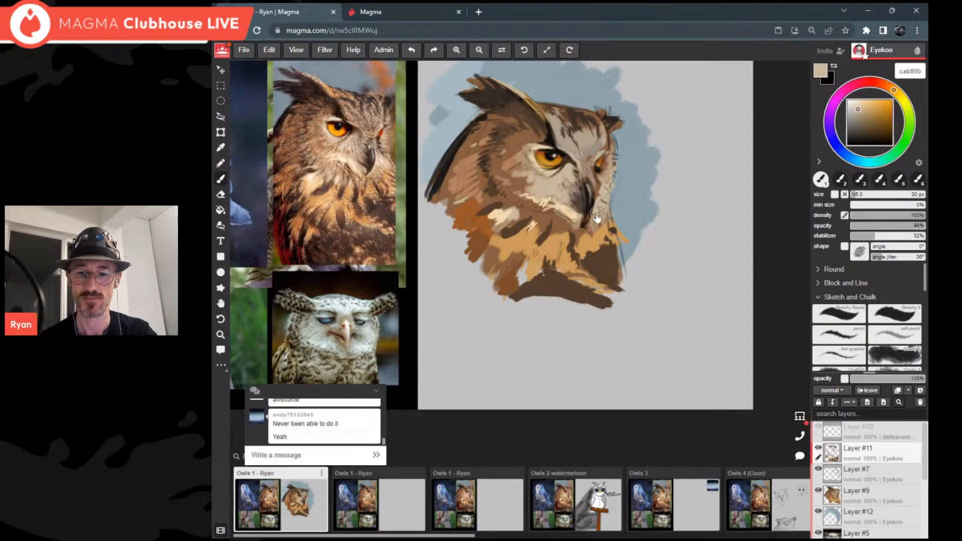
Step: Adjust a sampled orange-brown to bc8c66 and paint soft tan strokes on the cheek beside the eye
{"action": "left_click", "coordinate": [596, 217], "text": "alt"}
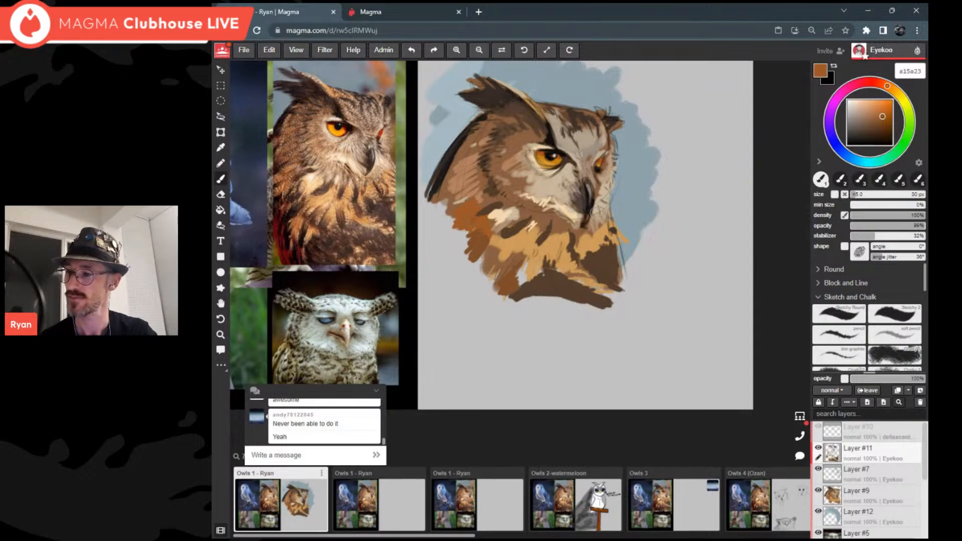
{"action": "left_click", "coordinate": [868, 113]}
{"action": "left_click_drag", "start_coordinate": [507, 177], "coordinate": [522, 182]}
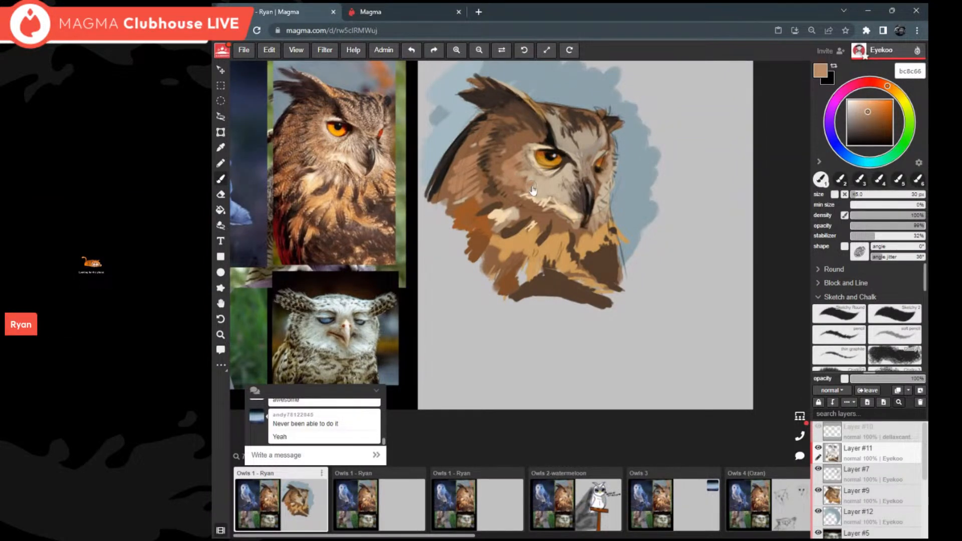
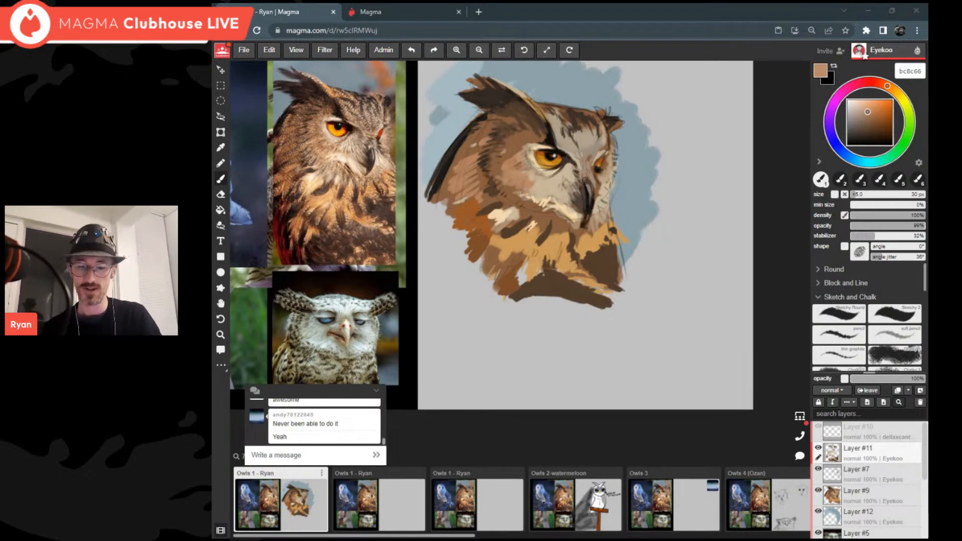
{"action": "scroll", "coordinate": [524, 195], "scroll_direction": "down", "scroll_amount": 4}
{"action": "scroll", "coordinate": [525, 194], "scroll_direction": "up", "scroll_amount": 2}
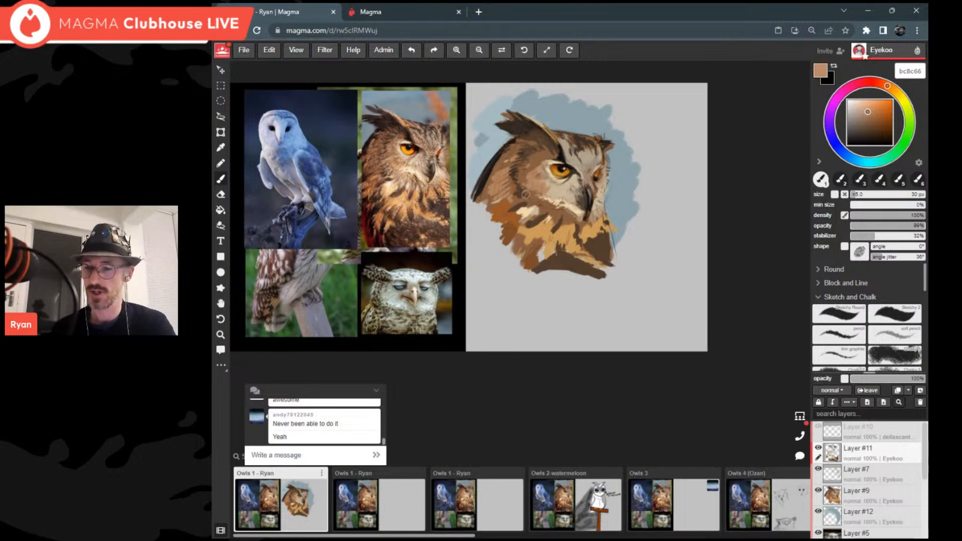
{"action": "middle_click_drag", "start_coordinate": [525, 195], "coordinate": [512, 176]}
{"action": "scroll", "coordinate": [527, 194], "scroll_direction": "up", "scroll_amount": 1}
{"action": "scroll", "coordinate": [526, 194], "scroll_direction": "up", "scroll_amount": 1}
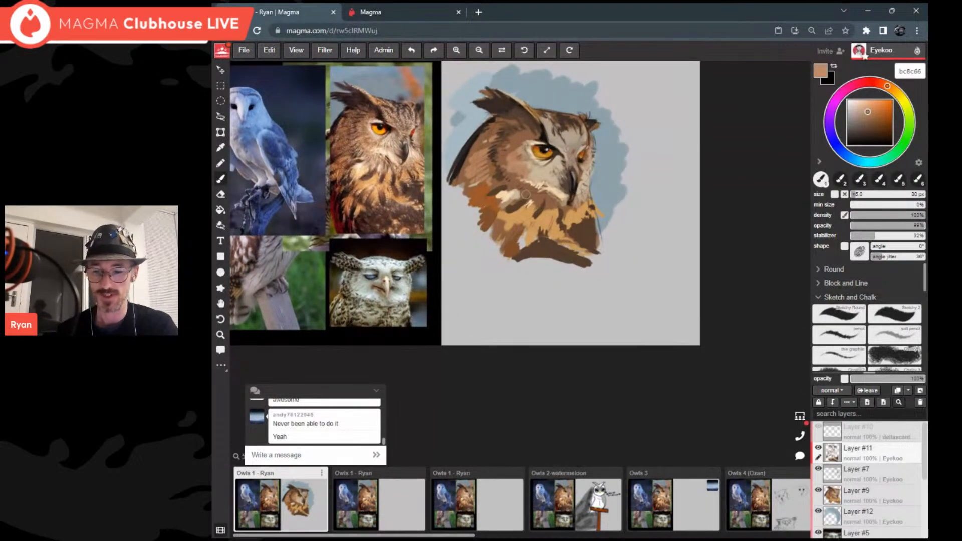
{"action": "scroll", "coordinate": [525, 194], "scroll_direction": "up", "scroll_amount": 1}
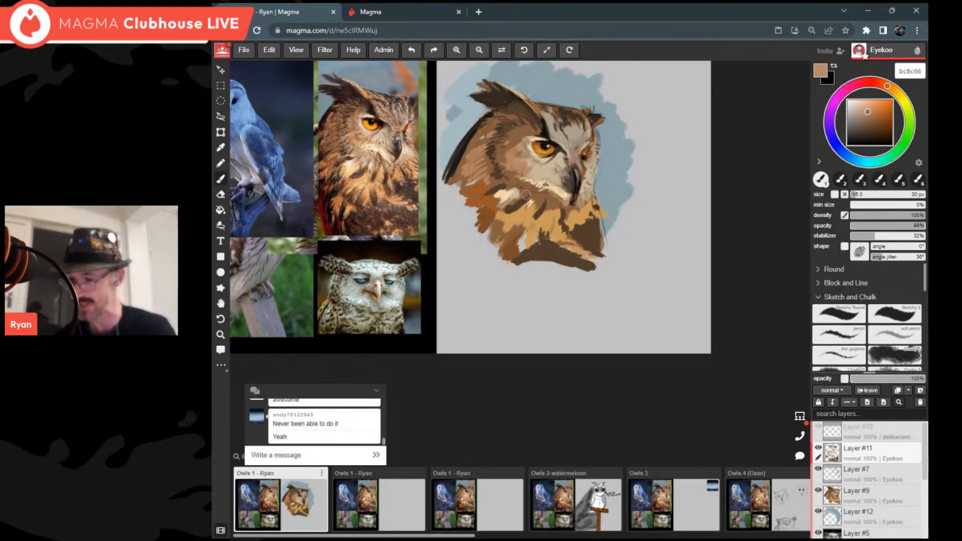
Step: Merge Layer #11 down through Layer #7 and Layer #9 into the background Layer #12
{"action": "left_click", "coordinate": [848, 402]}
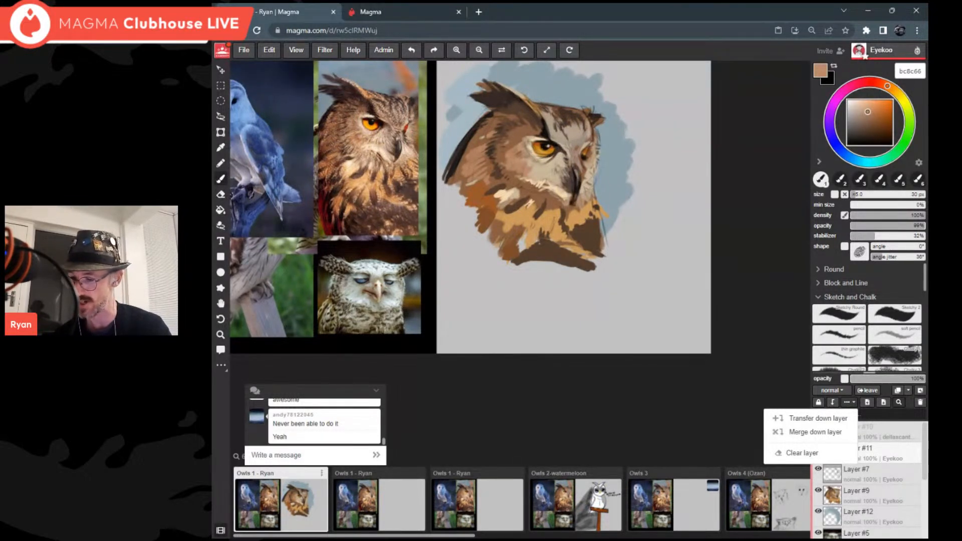
{"action": "left_click", "coordinate": [827, 433]}
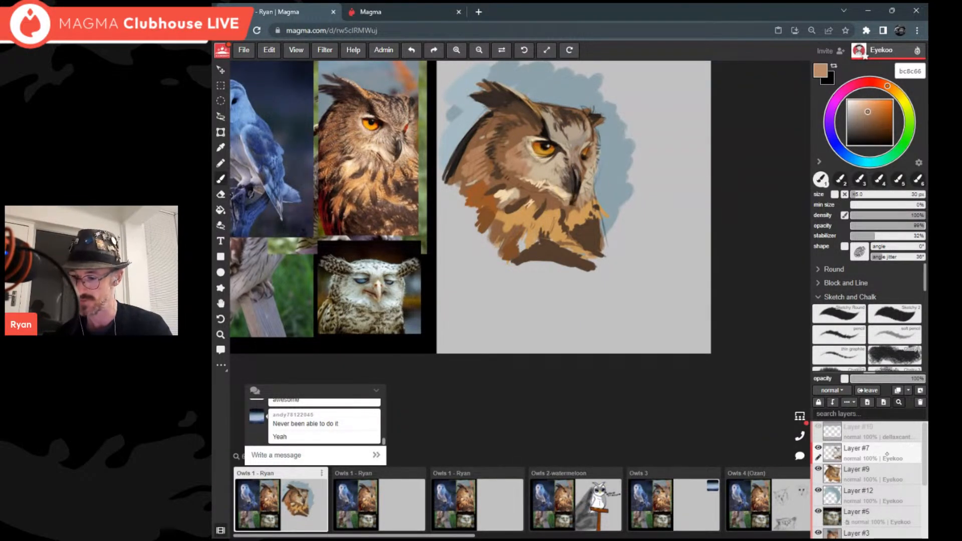
{"action": "left_click", "coordinate": [847, 402]}
{"action": "left_click", "coordinate": [827, 433]}
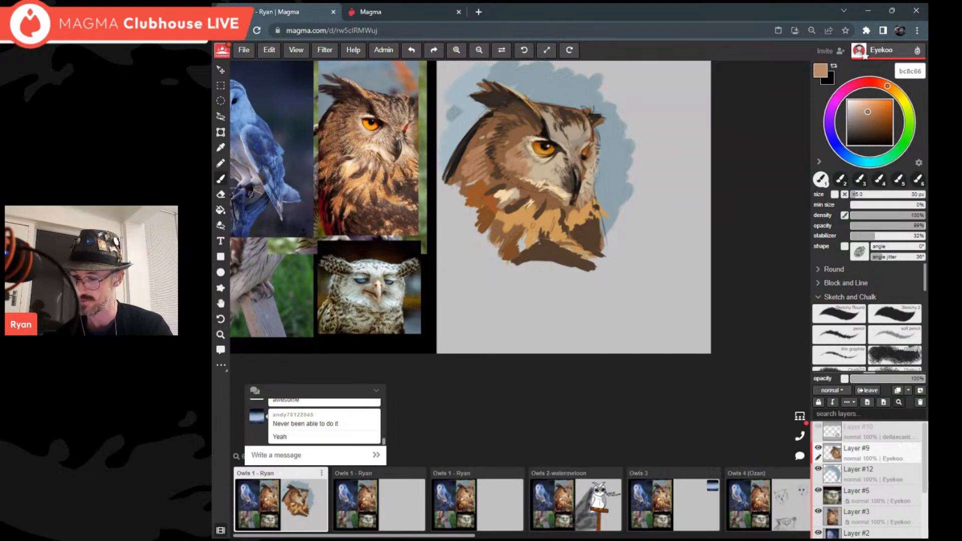
{"action": "left_click", "coordinate": [847, 401]}
{"action": "left_click", "coordinate": [827, 432]}
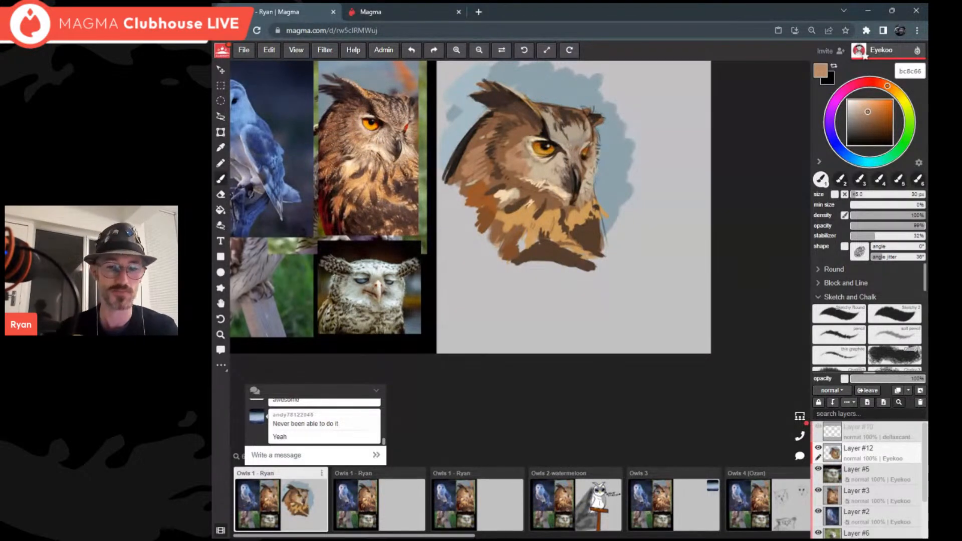
Step: Scale the merged owl painting on Layer #12 down and move it into the upper-right corner of the grey canvas
{"action": "key", "text": "ctrl+t"}
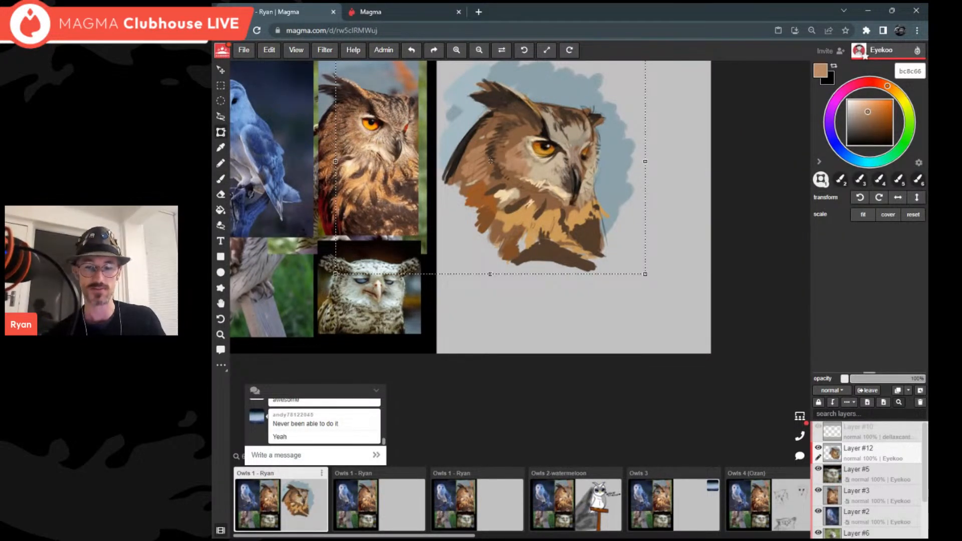
{"action": "left_click_drag", "start_coordinate": [335, 275], "coordinate": [425, 208]}
{"action": "scroll", "coordinate": [608, 308], "scroll_direction": "down", "scroll_amount": 2}
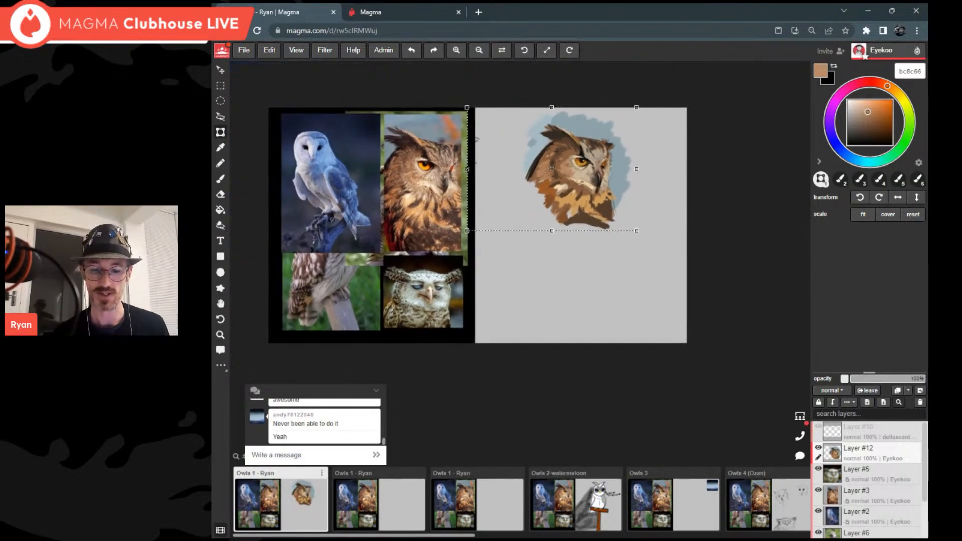
{"action": "left_click_drag", "start_coordinate": [580, 191], "coordinate": [632, 190]}
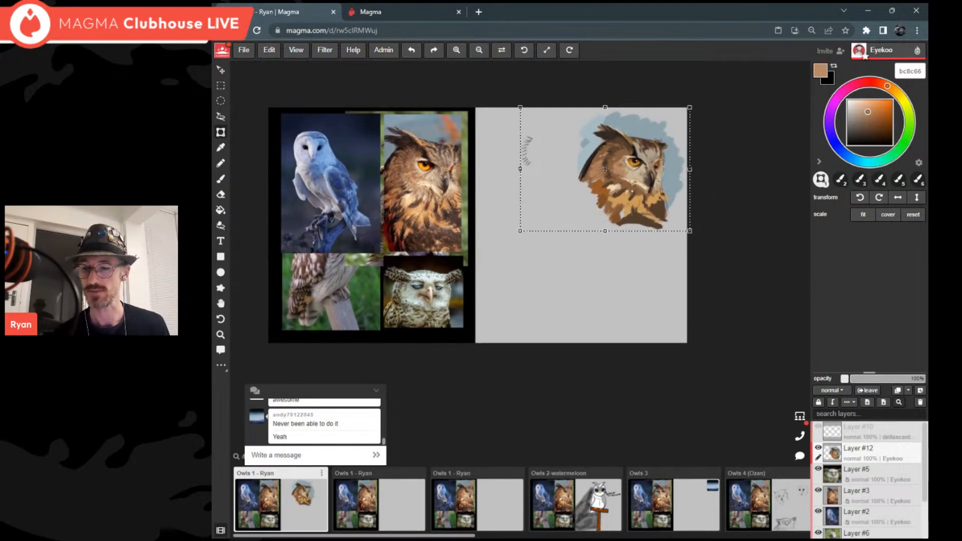
{"action": "left_click_drag", "start_coordinate": [520, 230], "coordinate": [528, 223]}
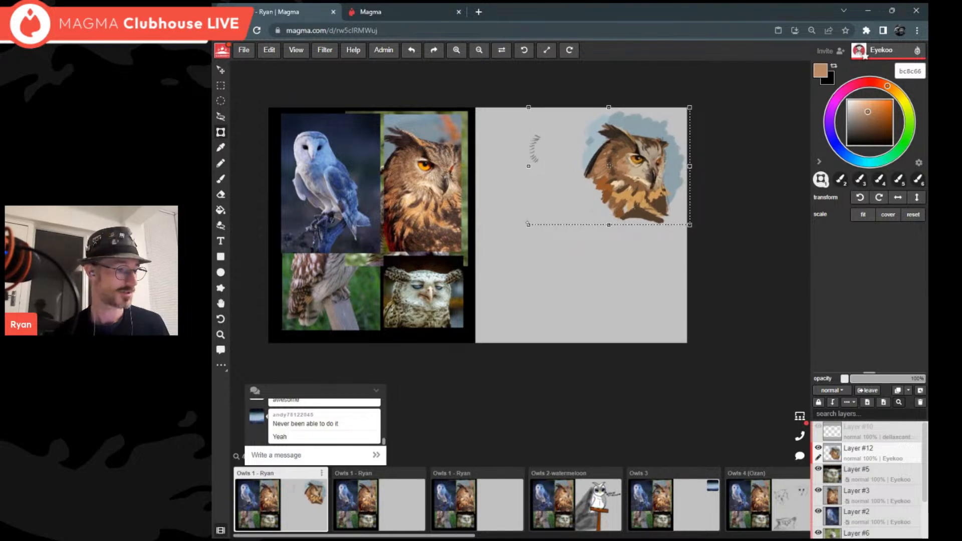
Step: Erase the stray hatched strokes left on the grey canvas beside the owl painting
{"action": "key", "text": "e"}
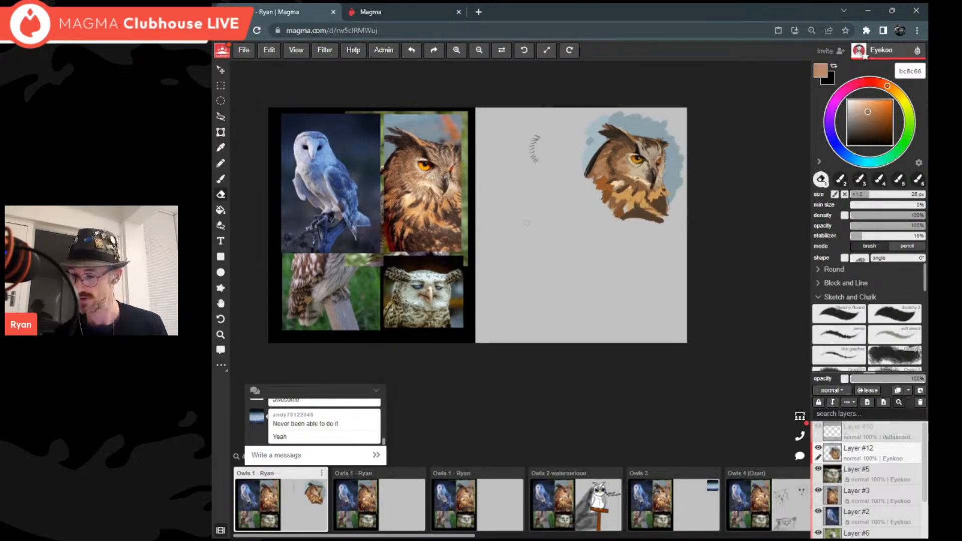
{"action": "mouse_move", "coordinate": [539, 146]}
{"action": "left_mouse_down"}
{"action": "mouse_move", "coordinate": [528, 165]}
{"action": "mouse_move", "coordinate": [539, 139]}
{"action": "mouse_move", "coordinate": [529, 149]}
{"action": "left_mouse_up"}
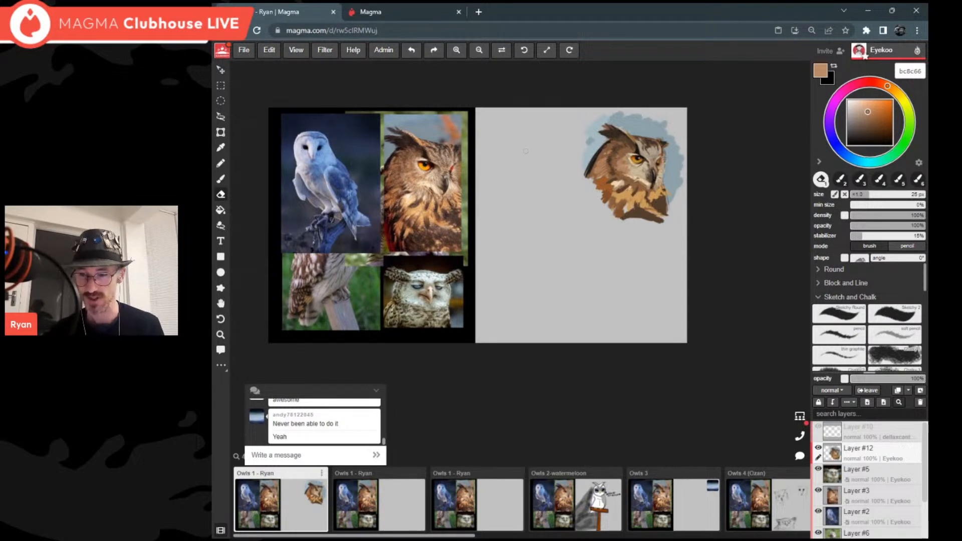
{"action": "scroll", "coordinate": [526, 151], "scroll_direction": "up", "scroll_amount": 2}
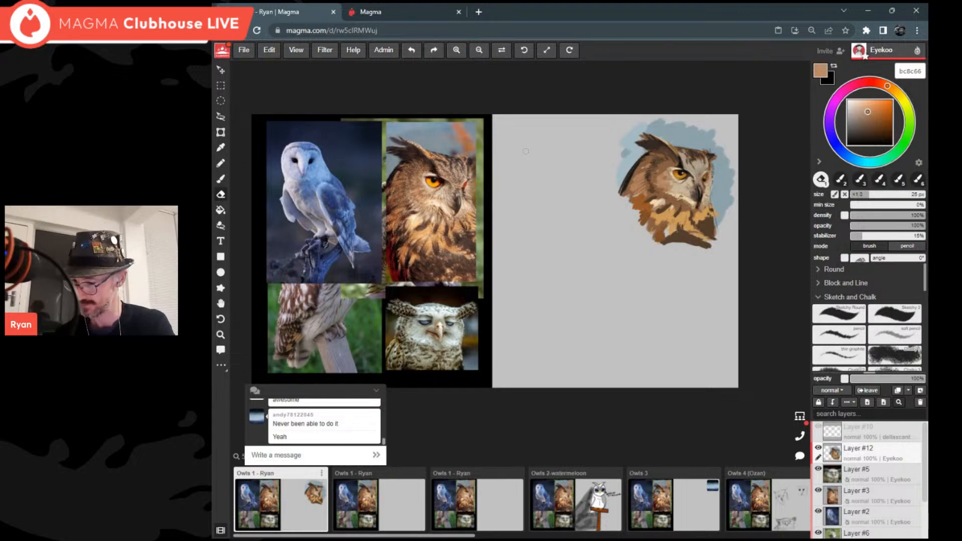
Step: On a new layer, sketch a wide oval head in black below the painted owl with a 15 px brush using pressure-controlled size
{"action": "left_click", "coordinate": [920, 390]}
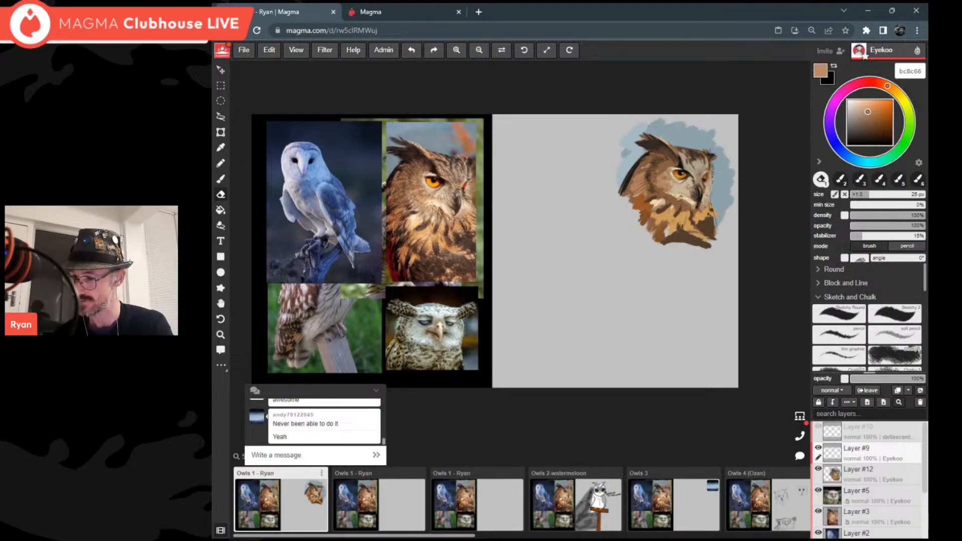
{"action": "key", "text": "d"}
{"action": "scroll", "coordinate": [631, 201], "scroll_direction": "up", "scroll_amount": 1}
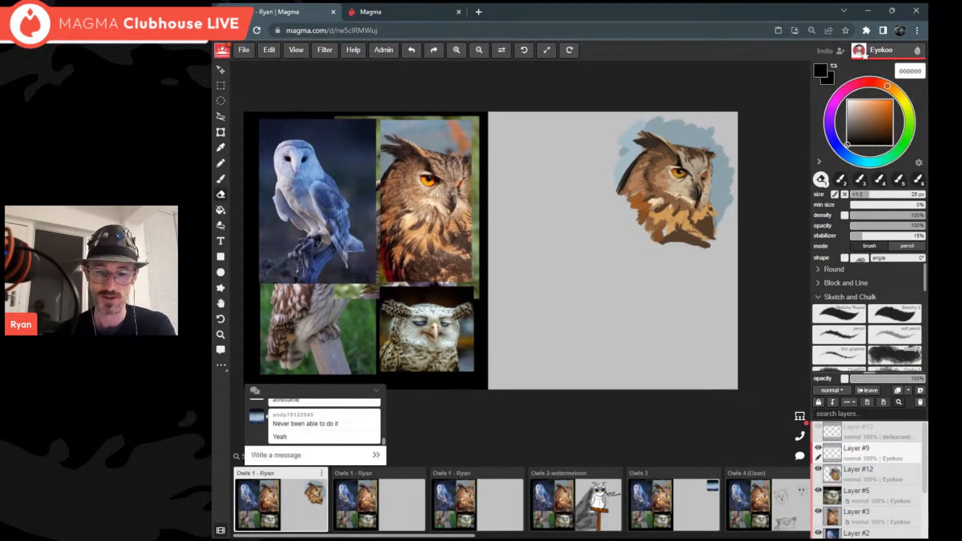
{"action": "scroll", "coordinate": [542, 368], "scroll_direction": "up", "scroll_amount": 4}
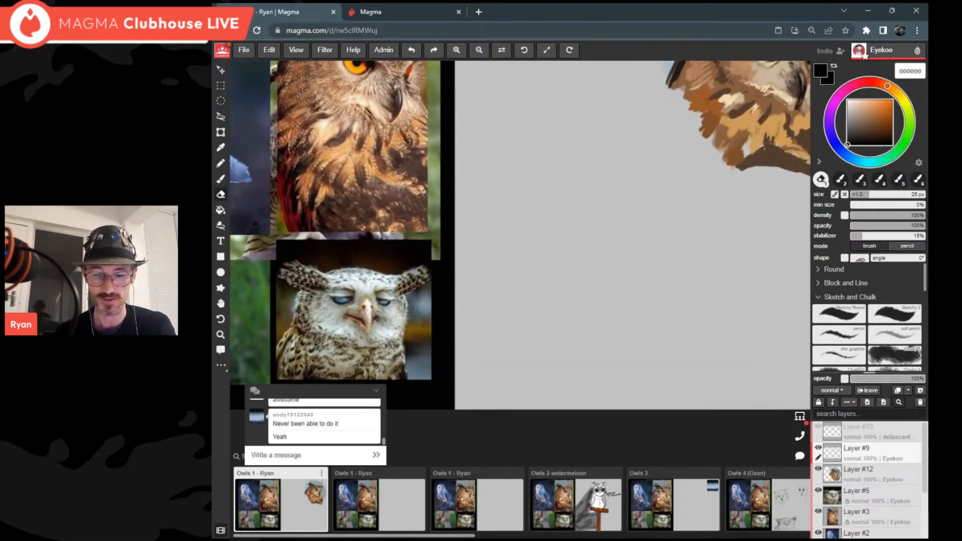
{"action": "scroll", "coordinate": [752, 325], "scroll_direction": "up", "scroll_amount": 2}
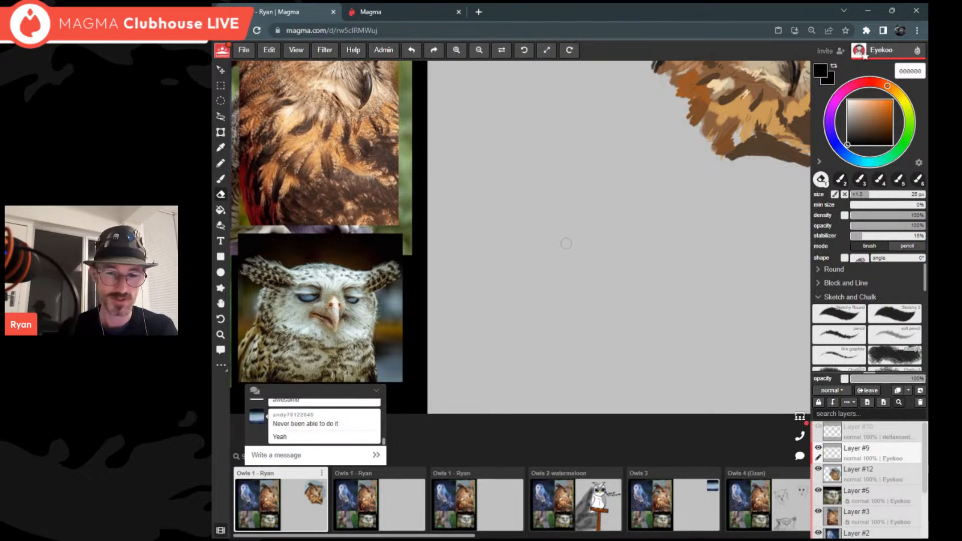
{"action": "key", "text": "b"}
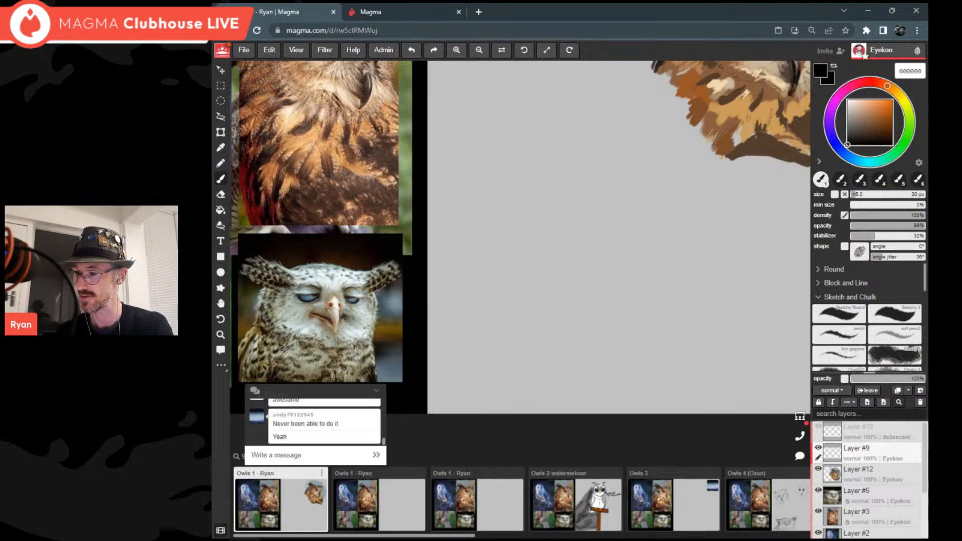
{"action": "left_click", "coordinate": [835, 195]}
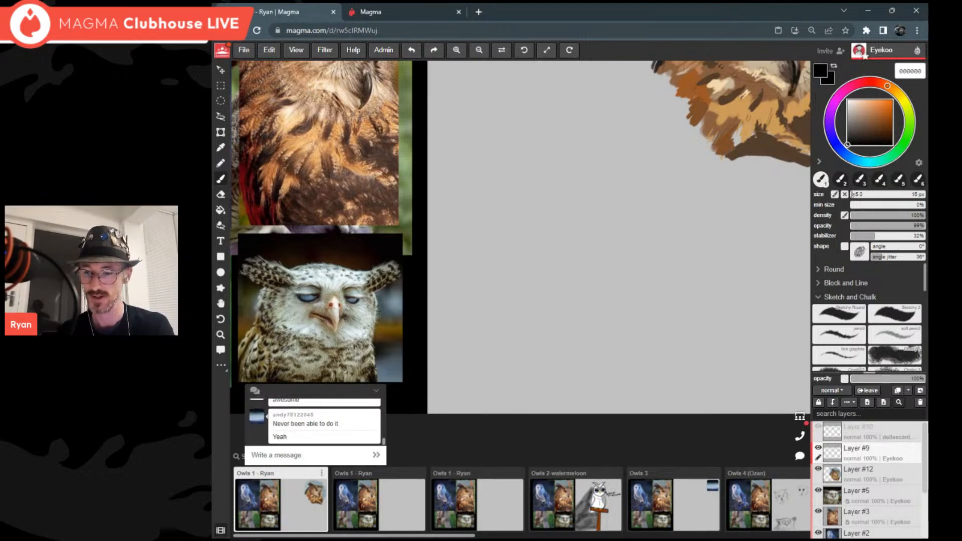
{"action": "mouse_move", "coordinate": [710, 307]}
{"action": "left_mouse_down"}
{"action": "mouse_move", "coordinate": [707, 239]}
{"action": "mouse_move", "coordinate": [634, 209]}
{"action": "mouse_move", "coordinate": [519, 265]}
{"action": "left_mouse_up"}
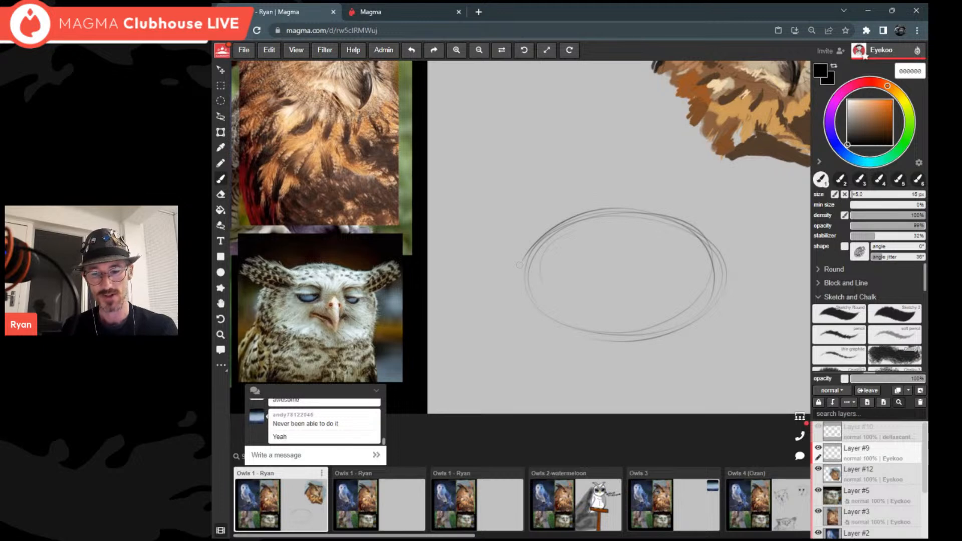
Step: Draw three horizontal guide lines for the eye area and a vertical centre line across the oval head
{"action": "mouse_move", "coordinate": [491, 268]}
{"action": "left_mouse_down"}
{"action": "mouse_move", "coordinate": [636, 278]}
{"action": "mouse_move", "coordinate": [643, 268]}
{"action": "left_mouse_up"}
{"action": "left_click_drag", "start_coordinate": [526, 274], "coordinate": [690, 278]}
{"action": "left_click_drag", "start_coordinate": [601, 278], "coordinate": [779, 279]}
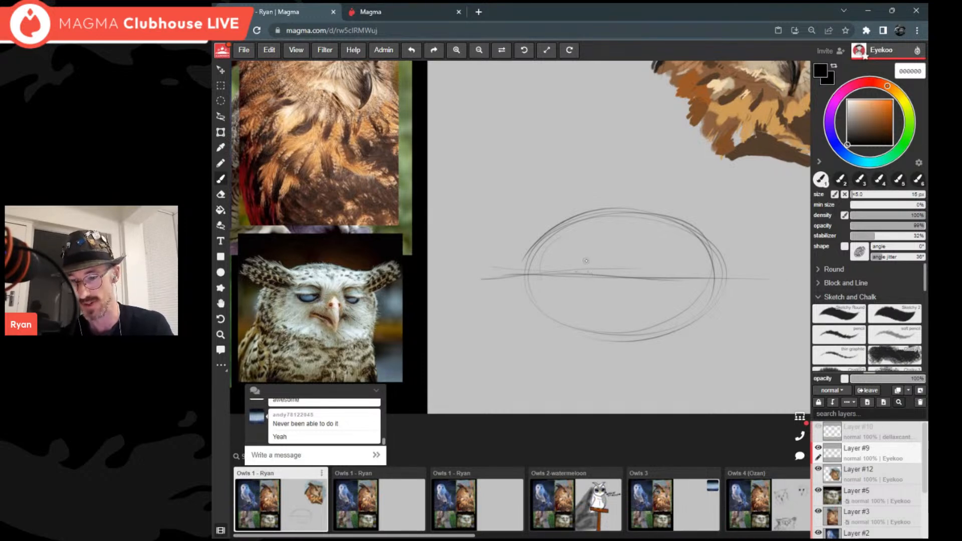
{"action": "left_click_drag", "start_coordinate": [654, 261], "coordinate": [513, 265]}
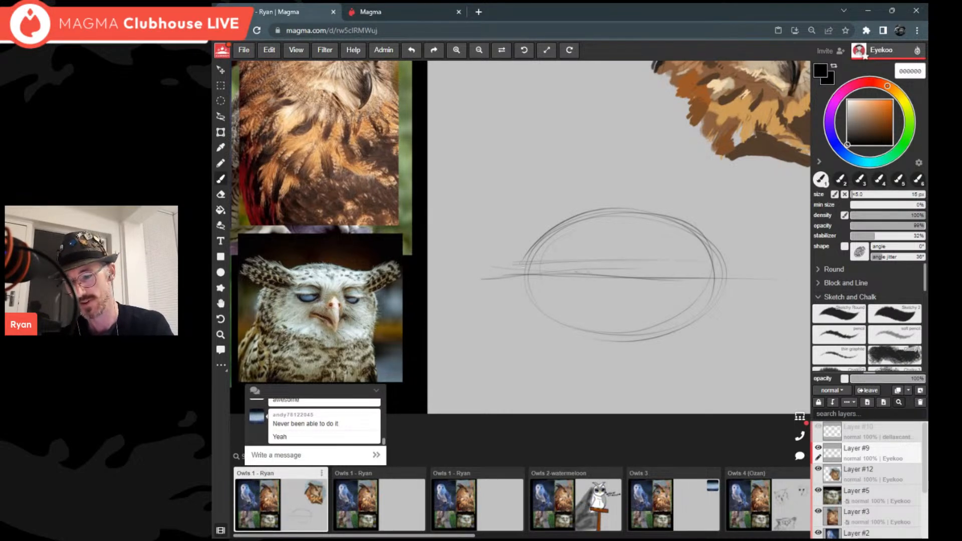
{"action": "left_click_drag", "start_coordinate": [593, 261], "coordinate": [744, 264]}
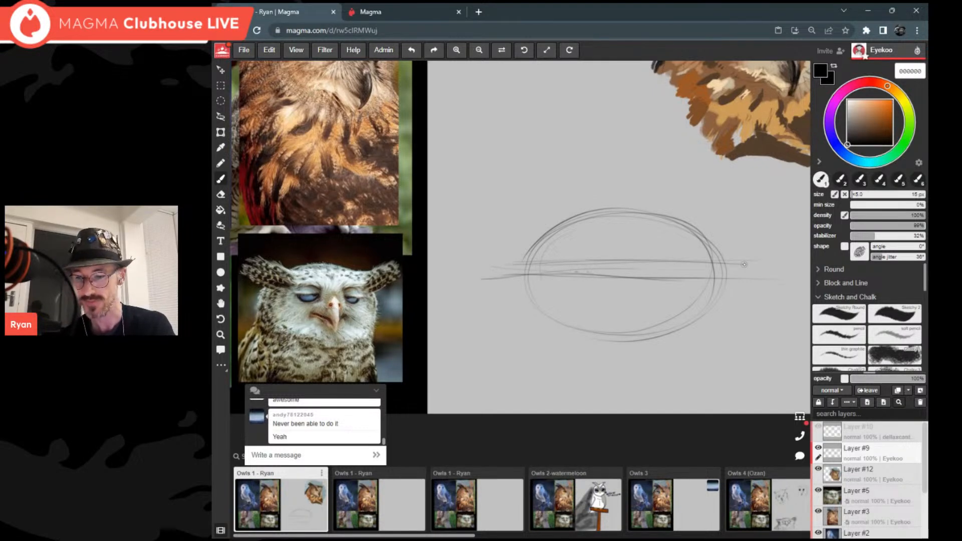
{"action": "left_click_drag", "start_coordinate": [500, 251], "coordinate": [781, 249]}
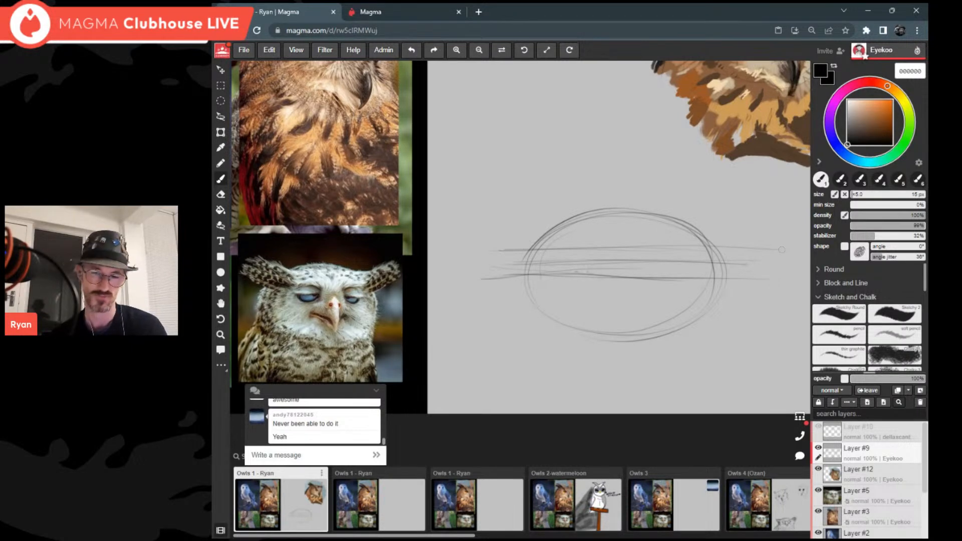
{"action": "left_click_drag", "start_coordinate": [629, 208], "coordinate": [628, 351]}
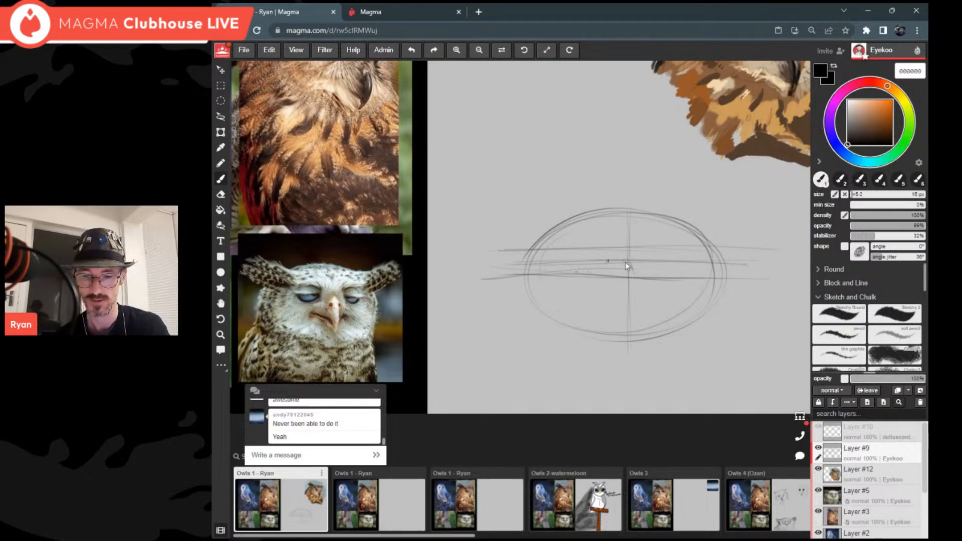
Step: Mark the eye spacing along the middle guide and sketch two half-closed eyes with curved lower edges and flat upper lids
{"action": "left_click_drag", "start_coordinate": [626, 263], "coordinate": [638, 270]}
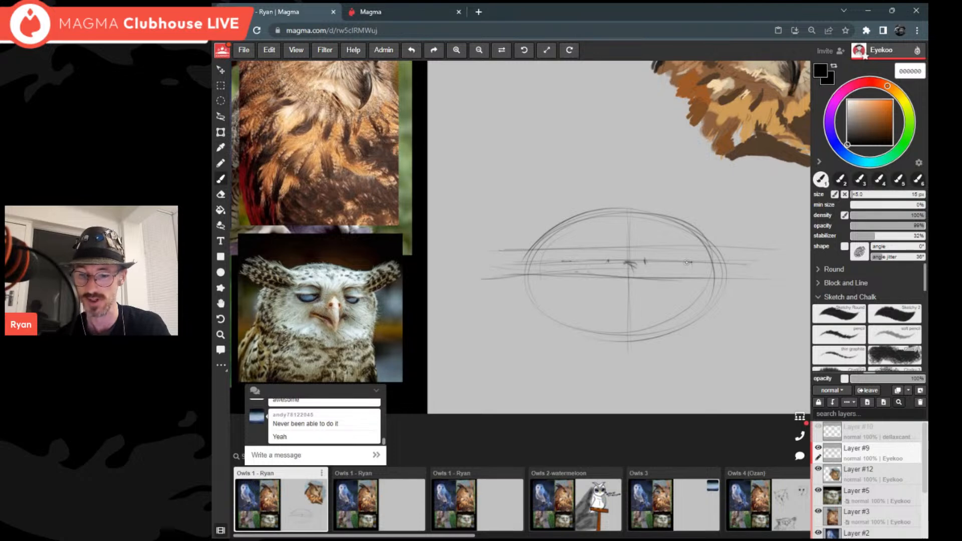
{"action": "left_click_drag", "start_coordinate": [564, 263], "coordinate": [583, 273]}
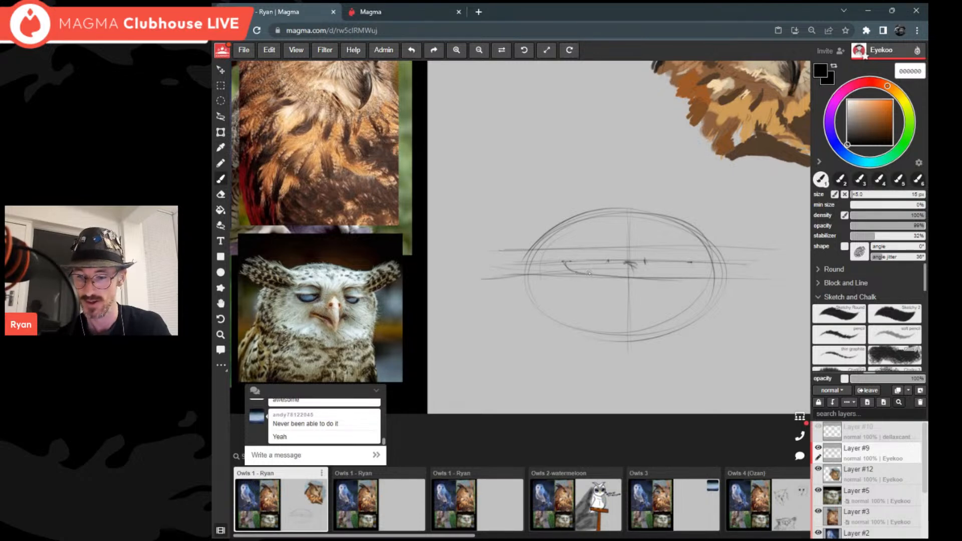
{"action": "left_click_drag", "start_coordinate": [645, 260], "coordinate": [672, 275]}
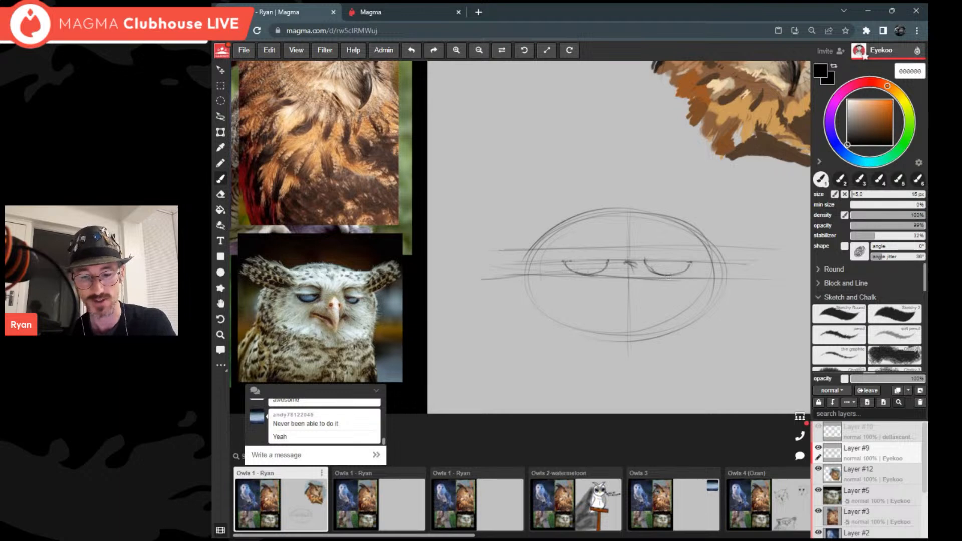
{"action": "left_click_drag", "start_coordinate": [563, 260], "coordinate": [650, 268]}
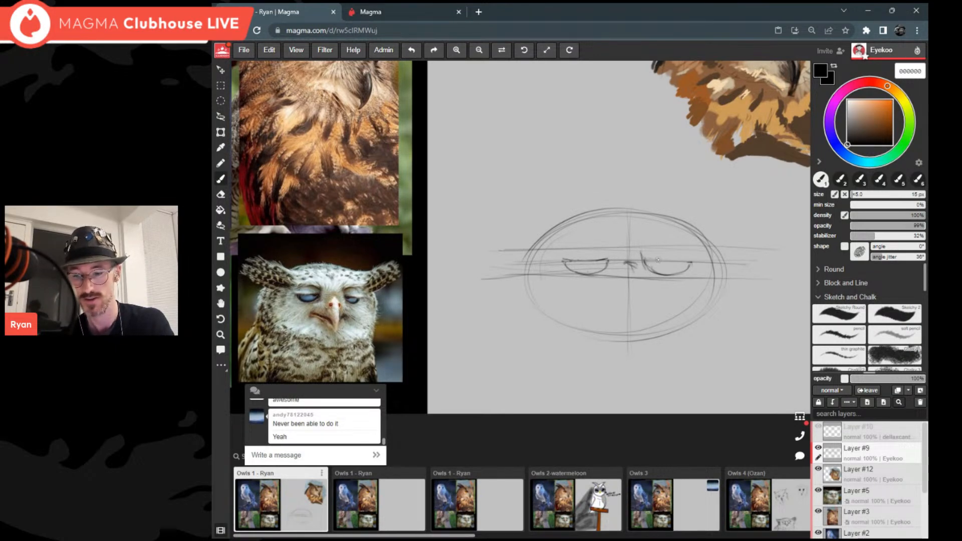
{"action": "left_click_drag", "start_coordinate": [647, 259], "coordinate": [692, 262]}
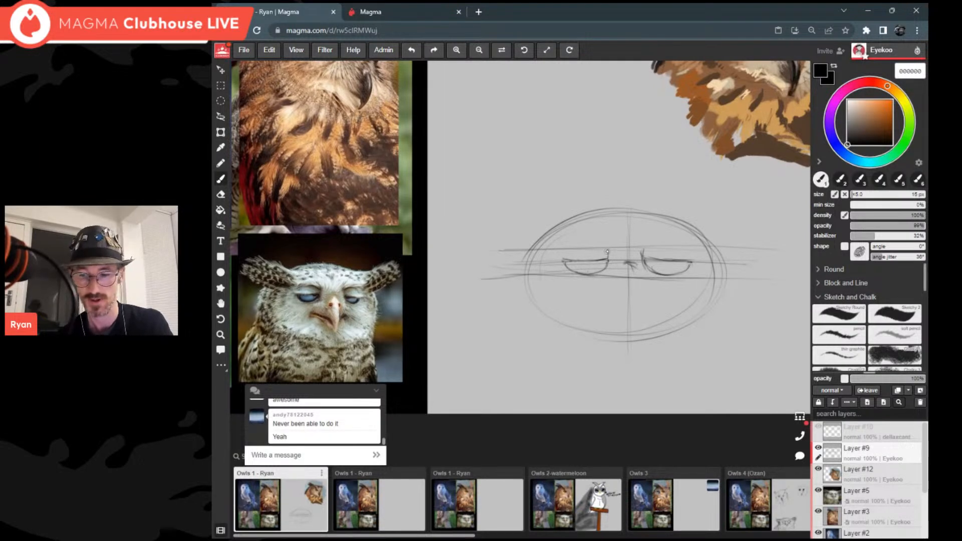
Step: Complete the sleepy eyes with brow creases, pupils and darkened lid lines, and mark the beak with a short stroke below them
{"action": "mouse_move", "coordinate": [608, 260]}
{"action": "left_mouse_down"}
{"action": "mouse_move", "coordinate": [585, 249]}
{"action": "mouse_move", "coordinate": [608, 257]}
{"action": "left_mouse_up"}
{"action": "left_click_drag", "start_coordinate": [556, 244], "coordinate": [568, 250]}
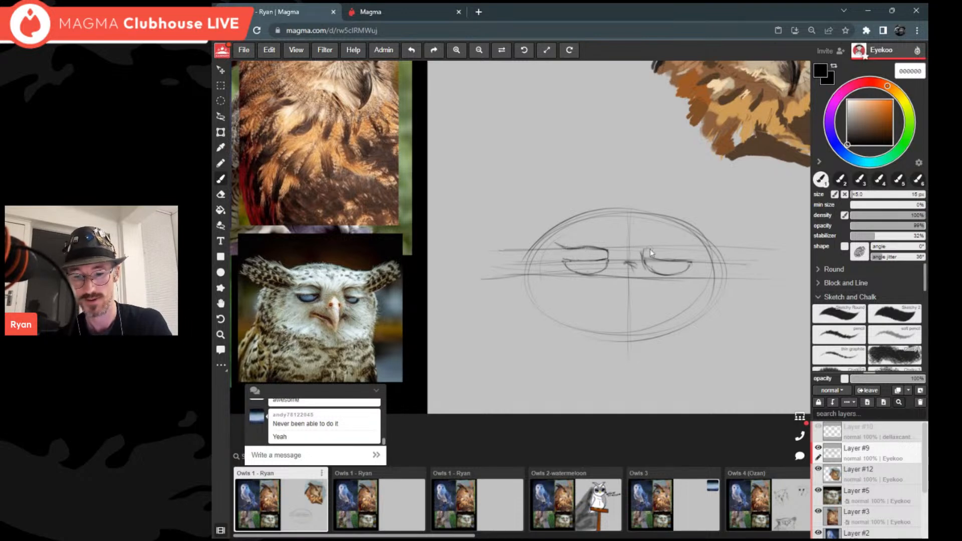
{"action": "left_click_drag", "start_coordinate": [676, 248], "coordinate": [700, 247]}
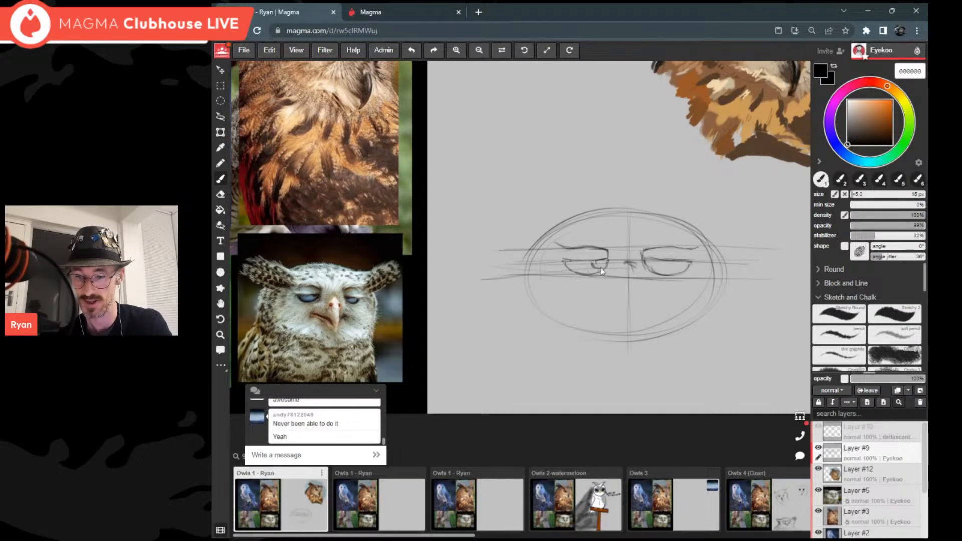
{"action": "left_click_drag", "start_coordinate": [599, 267], "coordinate": [647, 261]}
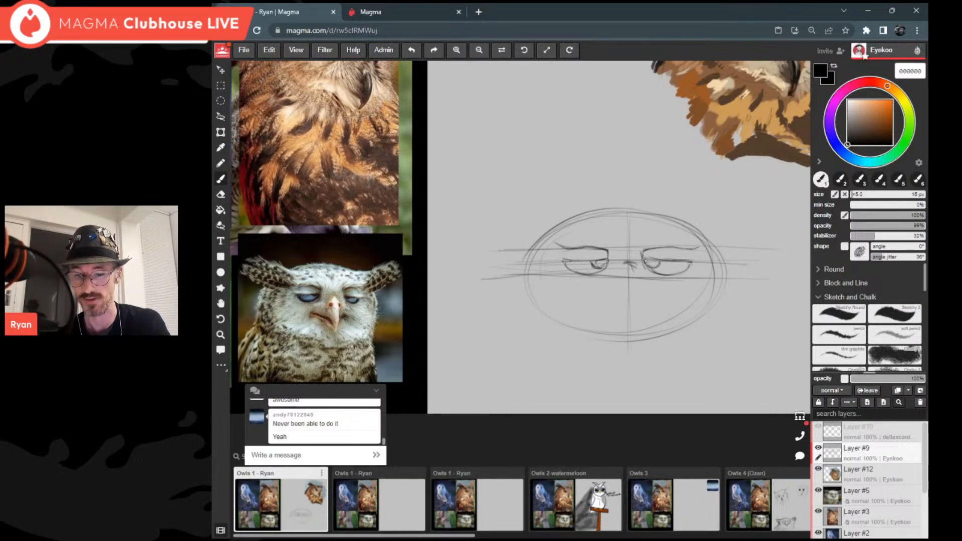
{"action": "left_click_drag", "start_coordinate": [605, 294], "coordinate": [625, 301]}
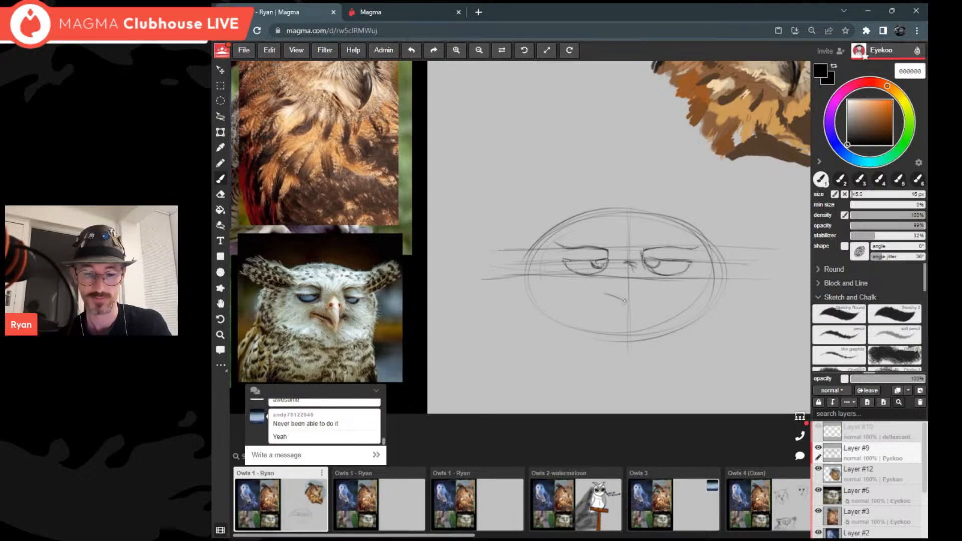
{"action": "left_click_drag", "start_coordinate": [558, 260], "coordinate": [590, 261]}
{"action": "left_click_drag", "start_coordinate": [677, 260], "coordinate": [699, 266]}
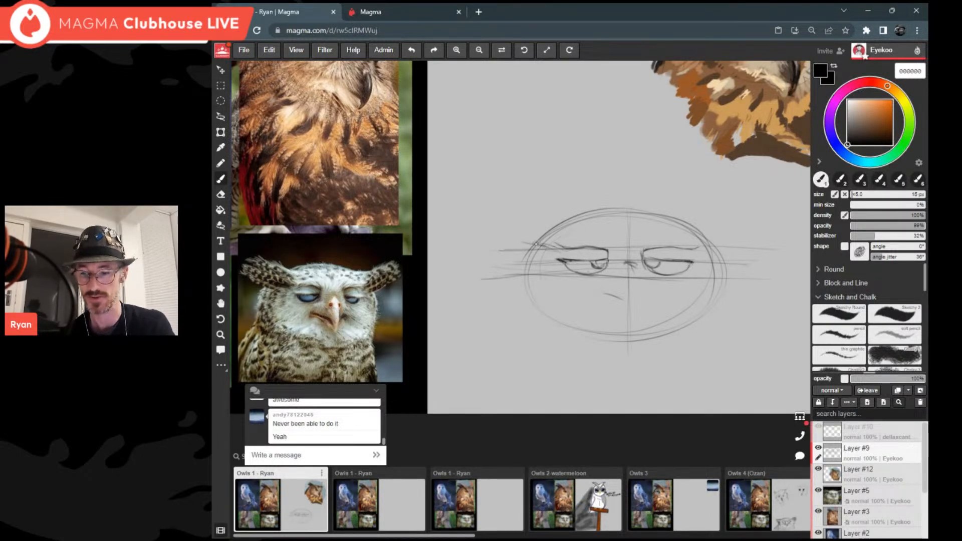
Step: Sketch rounded ear tufts spreading outward from both sides of the head and darken one tuft's upper edge toward the brow
{"action": "left_click_drag", "start_coordinate": [477, 232], "coordinate": [546, 255]}
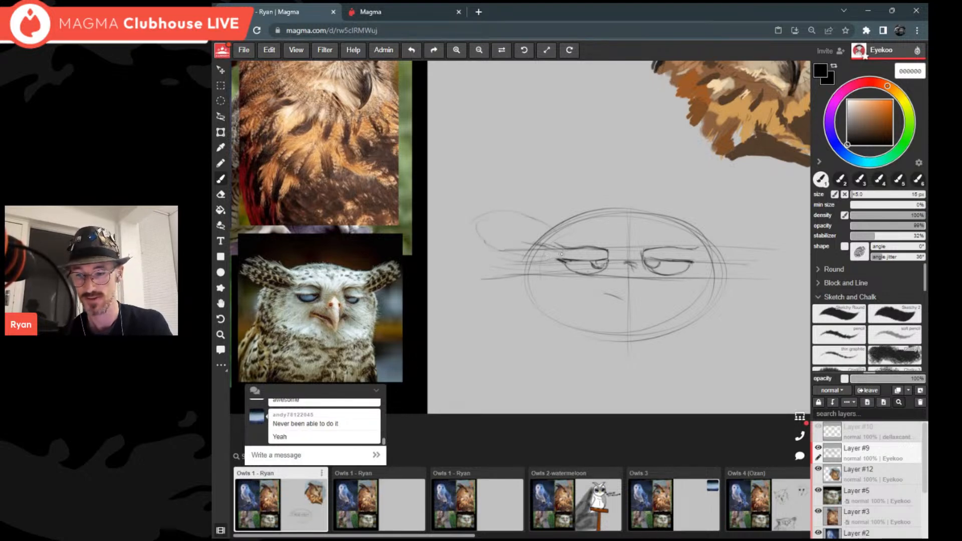
{"action": "mouse_move", "coordinate": [477, 222]}
{"action": "left_mouse_down"}
{"action": "mouse_move", "coordinate": [524, 259]}
{"action": "mouse_move", "coordinate": [528, 210]}
{"action": "mouse_move", "coordinate": [564, 240]}
{"action": "left_mouse_up"}
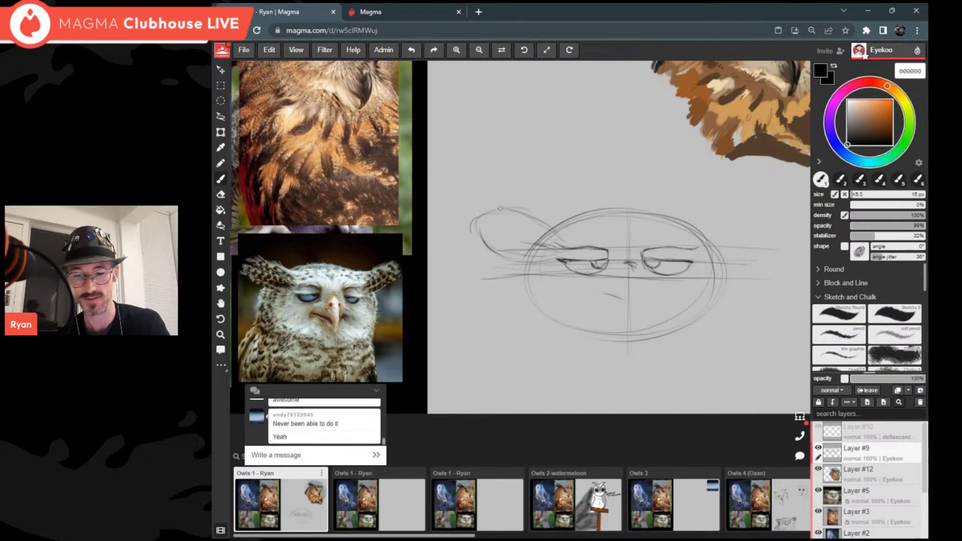
{"action": "left_click_drag", "start_coordinate": [704, 240], "coordinate": [756, 214]}
{"action": "left_click_drag", "start_coordinate": [500, 230], "coordinate": [532, 240]}
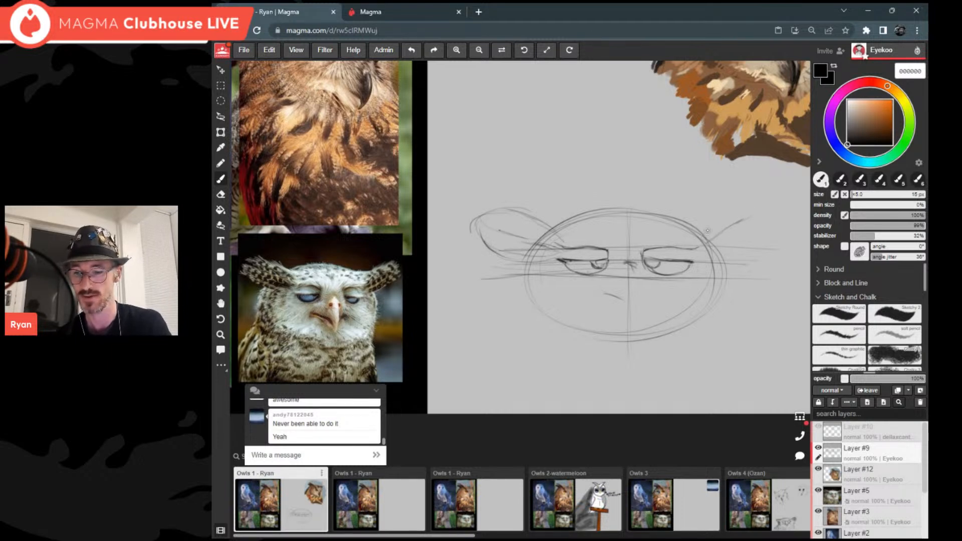
{"action": "mouse_move", "coordinate": [700, 232]}
{"action": "left_mouse_down"}
{"action": "mouse_move", "coordinate": [751, 209]}
{"action": "mouse_move", "coordinate": [763, 225]}
{"action": "left_mouse_up"}
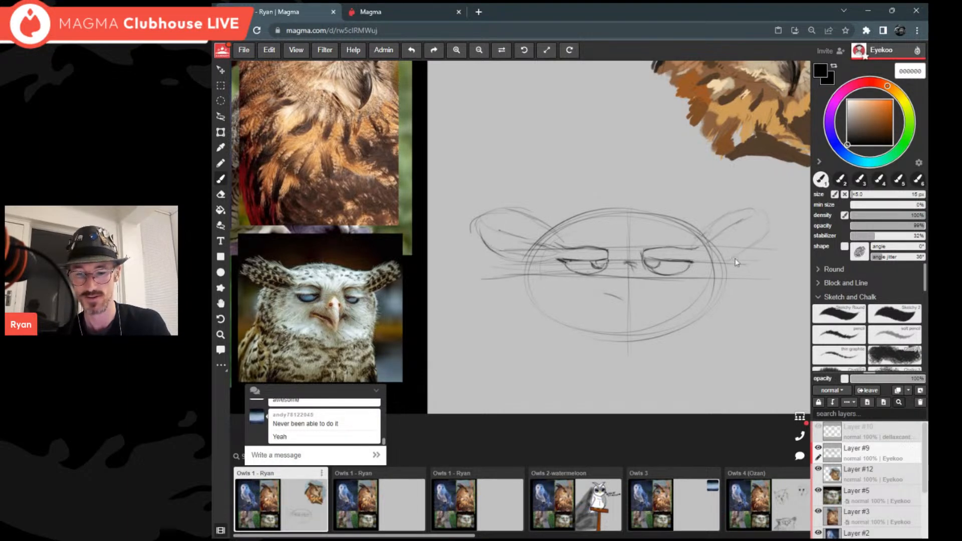
{"action": "mouse_move", "coordinate": [723, 258]}
{"action": "left_mouse_down"}
{"action": "mouse_move", "coordinate": [753, 244]}
{"action": "mouse_move", "coordinate": [770, 213]}
{"action": "left_mouse_up"}
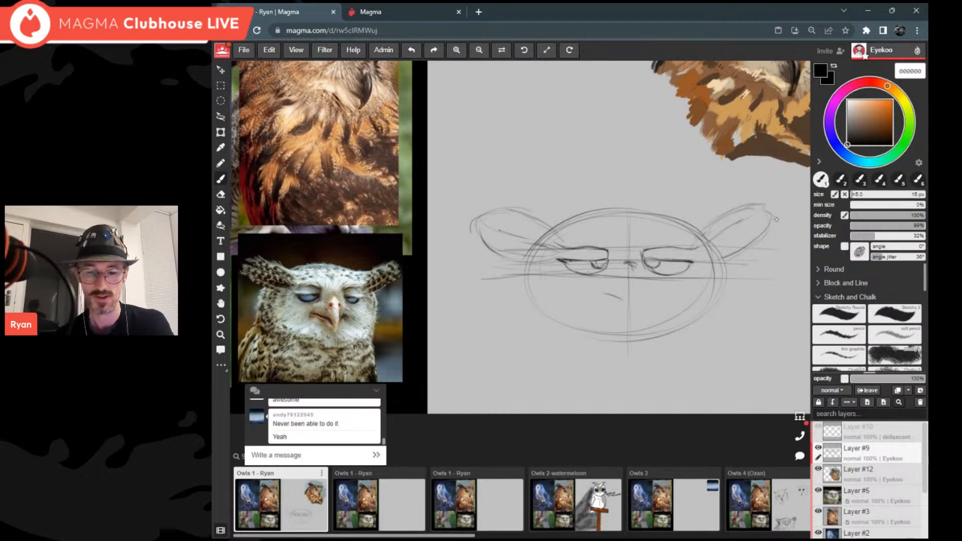
{"action": "left_click_drag", "start_coordinate": [501, 206], "coordinate": [573, 231]}
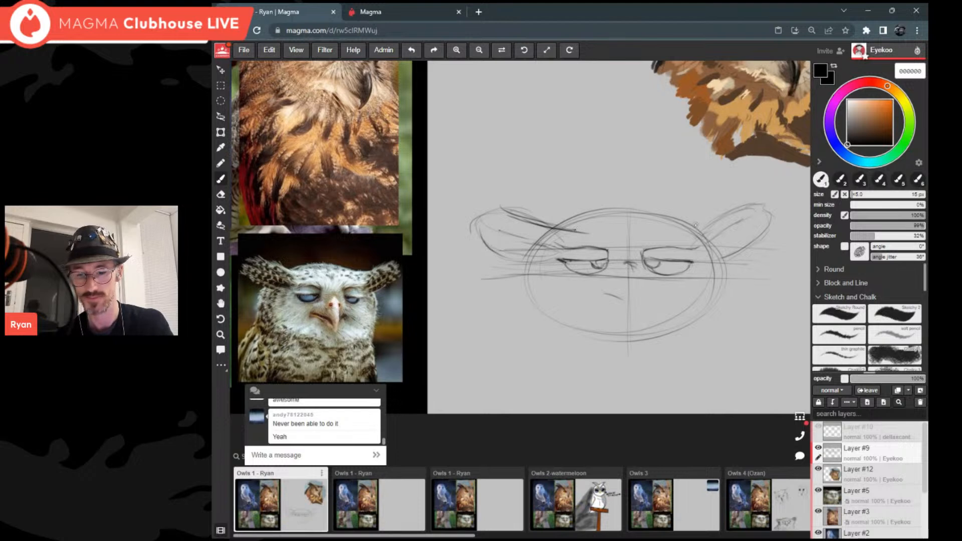
Step: Darken the other ear tuft's upper edge and draw the beak as two curved sides meeting at a pointed tip
{"action": "left_click_drag", "start_coordinate": [658, 226], "coordinate": [745, 215]}
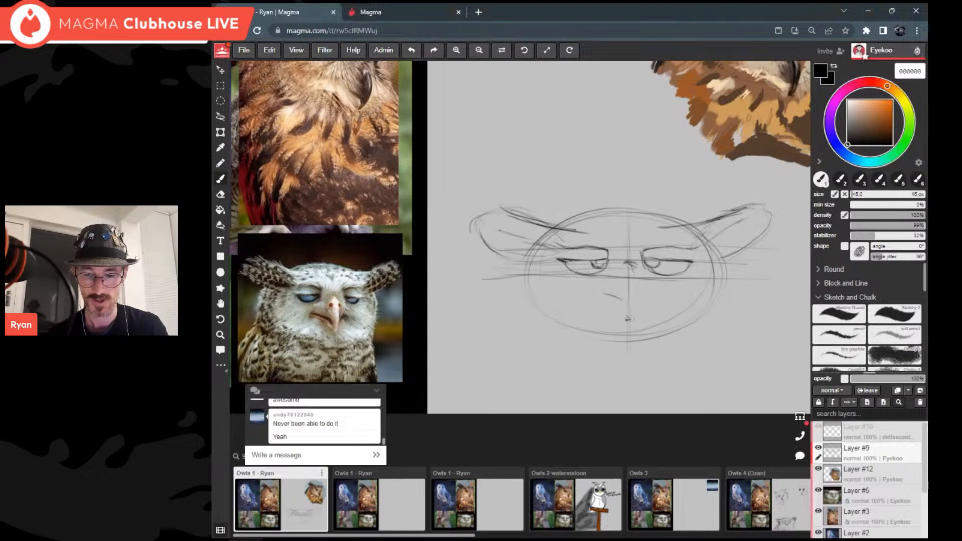
{"action": "left_click_drag", "start_coordinate": [622, 299], "coordinate": [627, 318]}
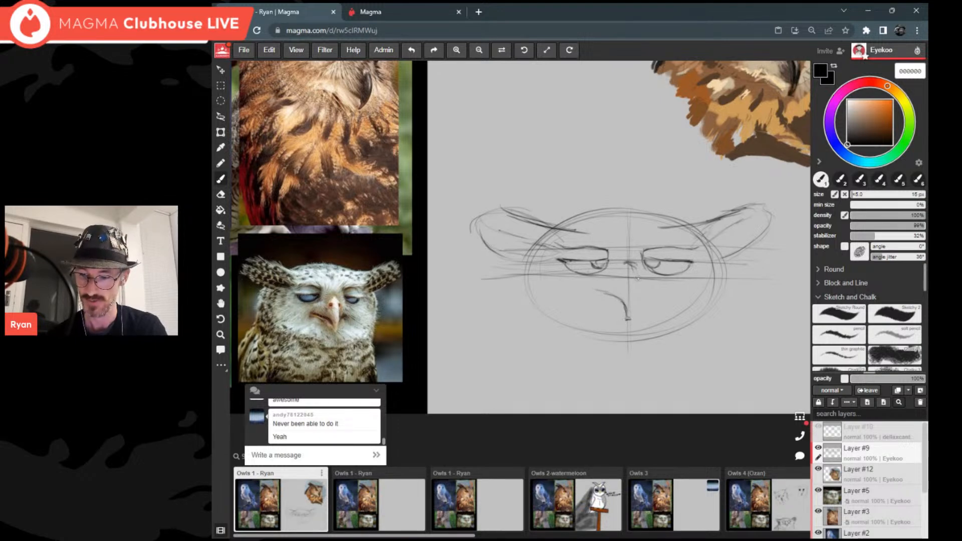
{"action": "left_click_drag", "start_coordinate": [639, 282], "coordinate": [629, 323]}
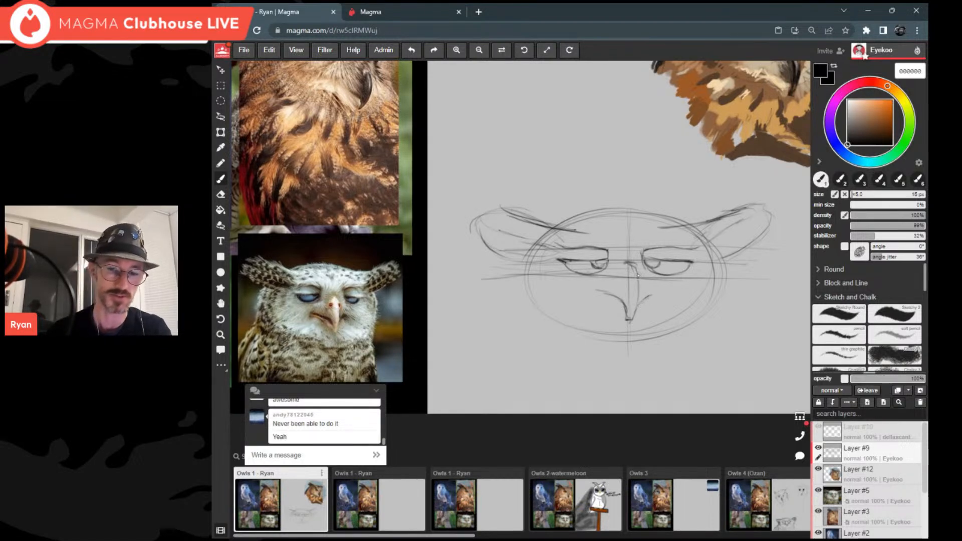
Step: Lasso the beak, nudge it slightly sideways on the face, and clear the selection
{"action": "left_click", "coordinate": [221, 118]}
{"action": "mouse_move", "coordinate": [627, 257]}
{"action": "left_mouse_down"}
{"action": "mouse_move", "coordinate": [599, 304]}
{"action": "mouse_move", "coordinate": [654, 309]}
{"action": "mouse_move", "coordinate": [645, 276]}
{"action": "left_mouse_up"}
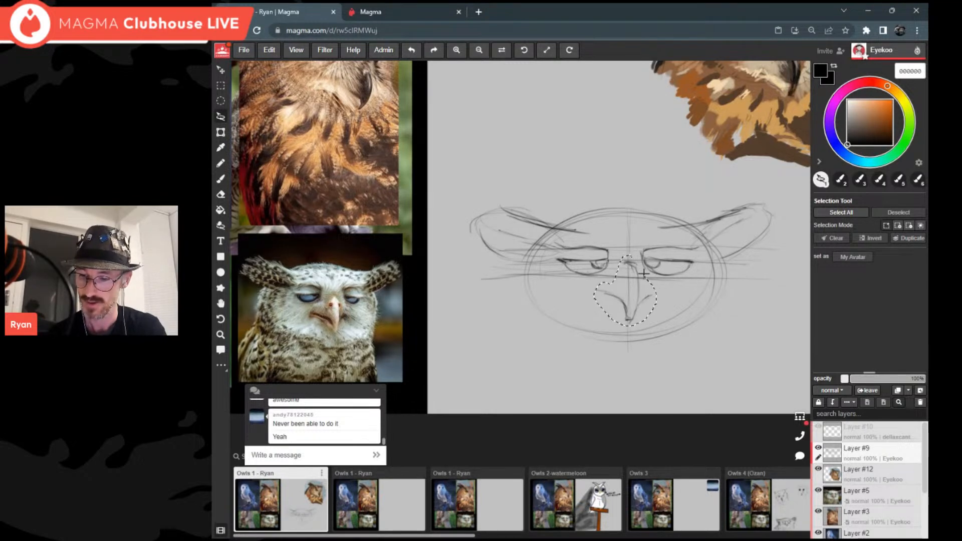
{"action": "key", "text": "v"}
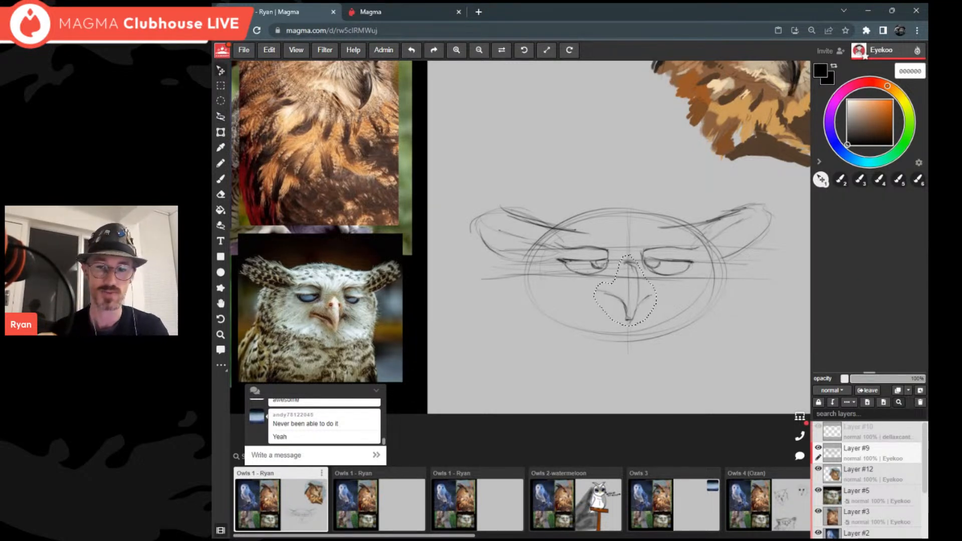
{"action": "left_click_drag", "start_coordinate": [633, 298], "coordinate": [636, 298]}
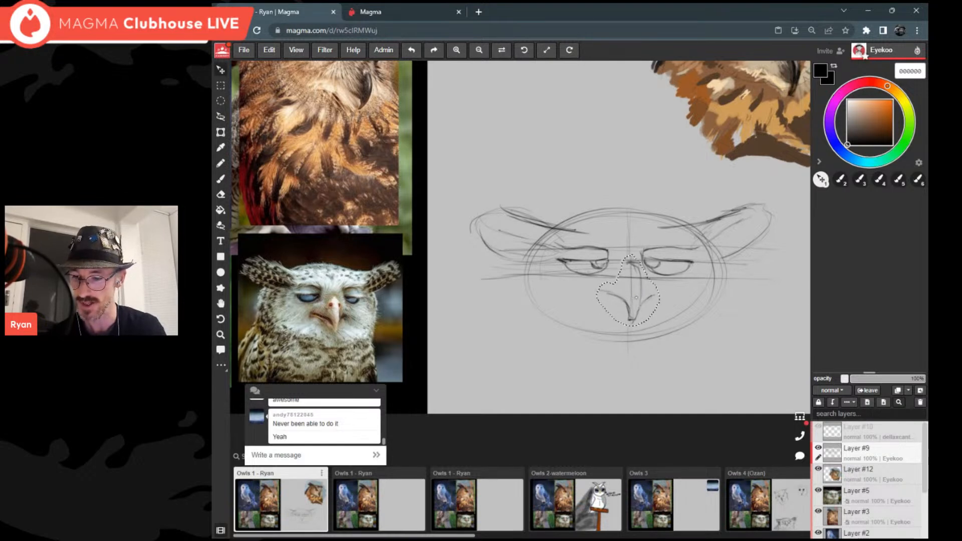
{"action": "key", "text": "b"}
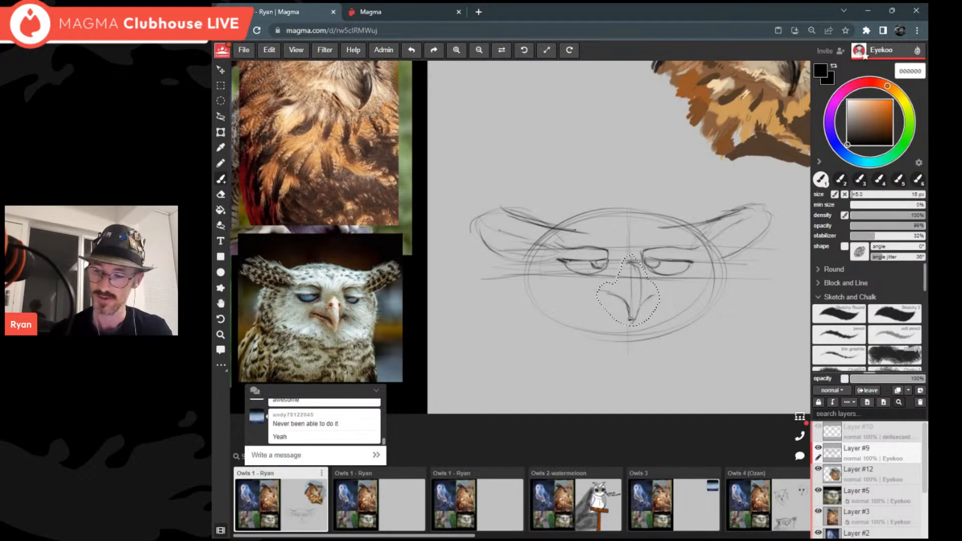
{"action": "left_click", "coordinate": [269, 50]}
{"action": "left_click", "coordinate": [321, 196]}
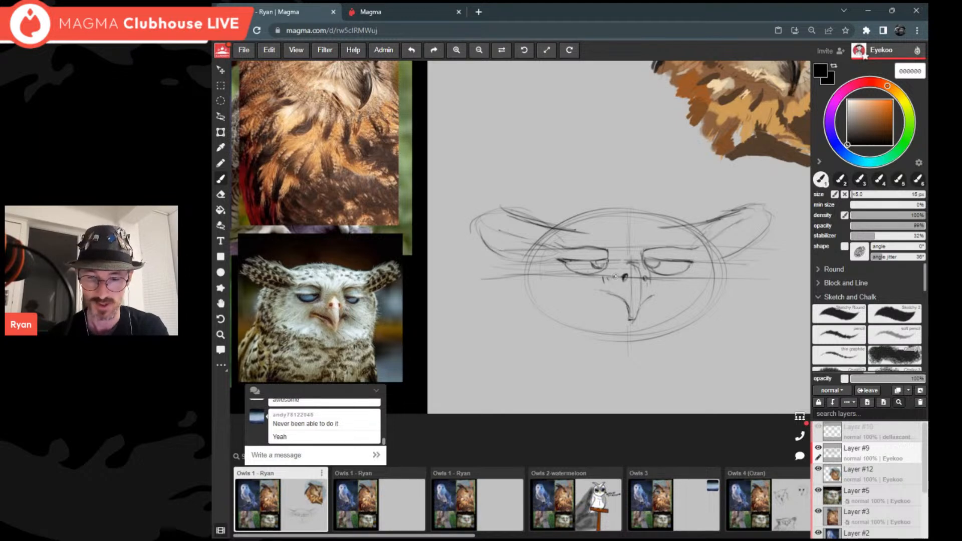
Step: Thicken both curved sides of the beak down to its tip and add small marks across its bridge
{"action": "left_click_drag", "start_coordinate": [596, 288], "coordinate": [619, 304]}
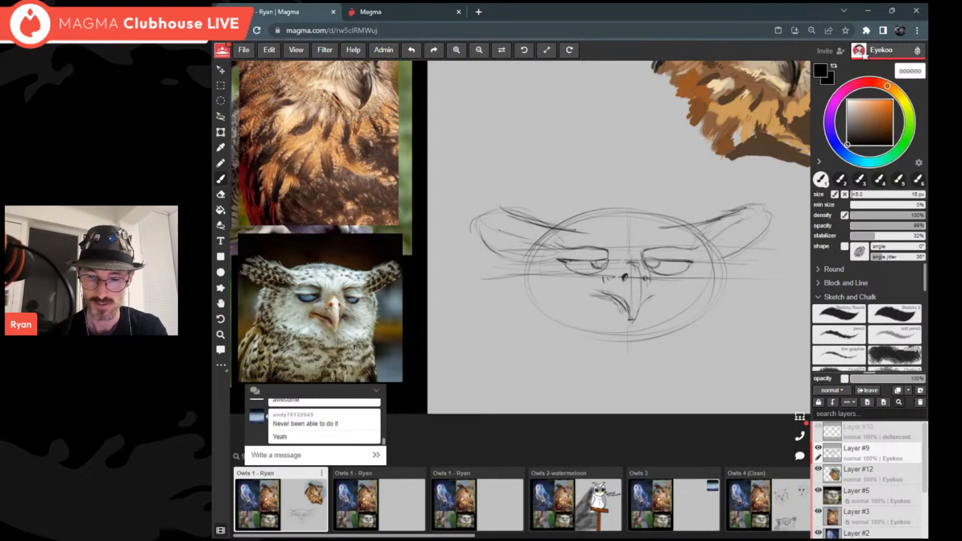
{"action": "left_click_drag", "start_coordinate": [616, 307], "coordinate": [629, 318]}
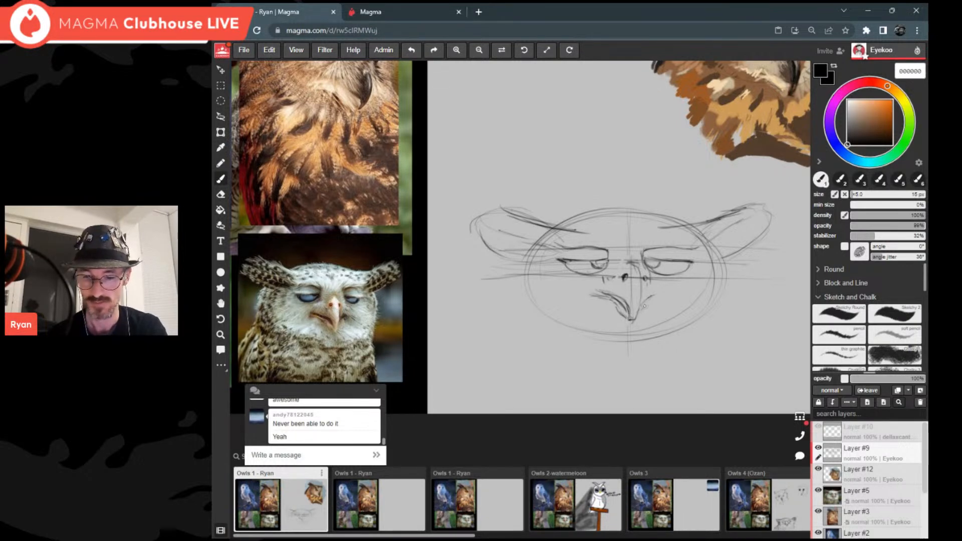
{"action": "mouse_move", "coordinate": [650, 300]}
{"action": "left_mouse_down"}
{"action": "mouse_move", "coordinate": [644, 310]}
{"action": "mouse_move", "coordinate": [652, 297]}
{"action": "left_mouse_up"}
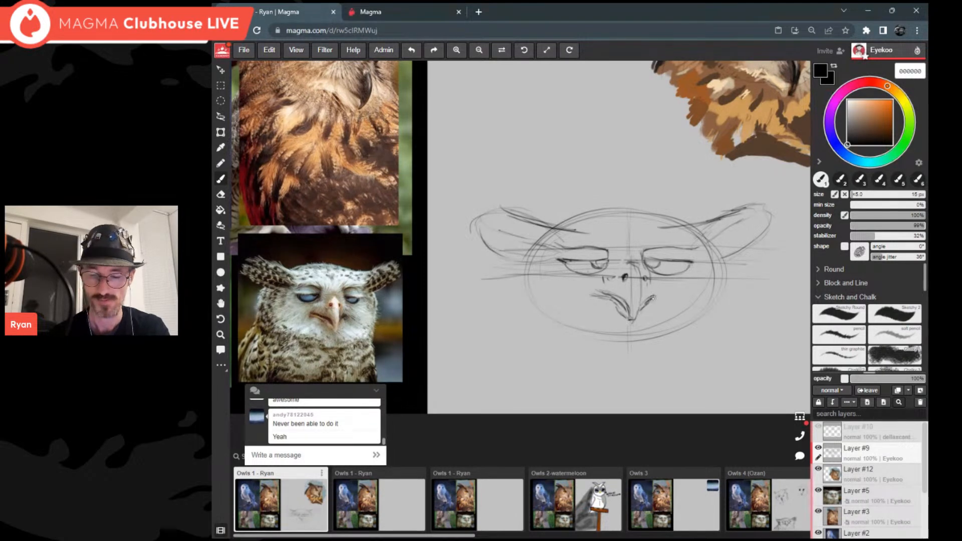
Step: Add short feather ticks on one cheek, at an ear tuft's tip and beside the beak
{"action": "left_click_drag", "start_coordinate": [532, 279], "coordinate": [543, 282]}
{"action": "mouse_move", "coordinate": [532, 293]}
{"action": "left_mouse_down"}
{"action": "mouse_move", "coordinate": [546, 289]}
{"action": "mouse_move", "coordinate": [548, 299]}
{"action": "left_mouse_up"}
{"action": "mouse_move", "coordinate": [485, 225]}
{"action": "left_mouse_down"}
{"action": "mouse_move", "coordinate": [479, 216]}
{"action": "mouse_move", "coordinate": [496, 214]}
{"action": "left_mouse_up"}
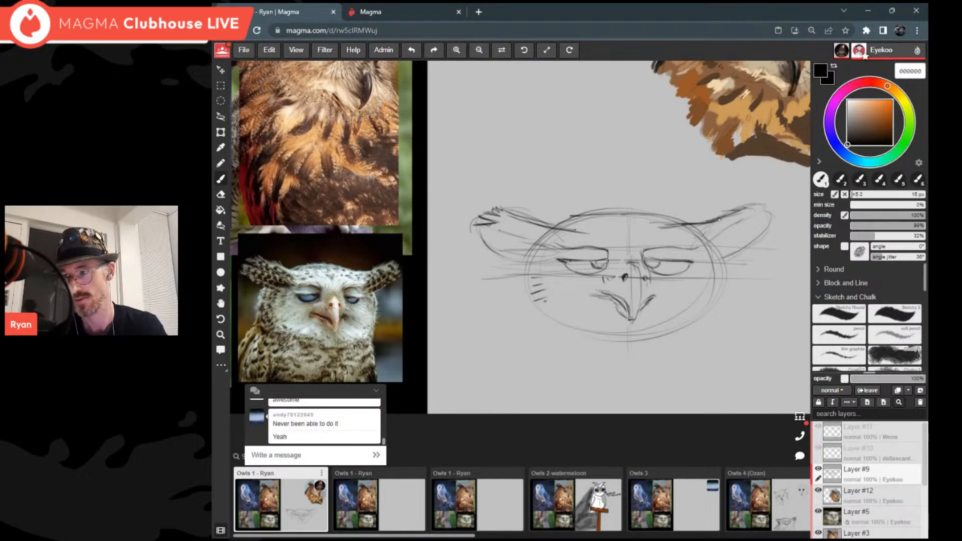
{"action": "mouse_move", "coordinate": [658, 300]}
{"action": "left_mouse_down"}
{"action": "mouse_move", "coordinate": [671, 306]}
{"action": "mouse_move", "coordinate": [696, 260]}
{"action": "mouse_move", "coordinate": [685, 263]}
{"action": "left_mouse_up"}
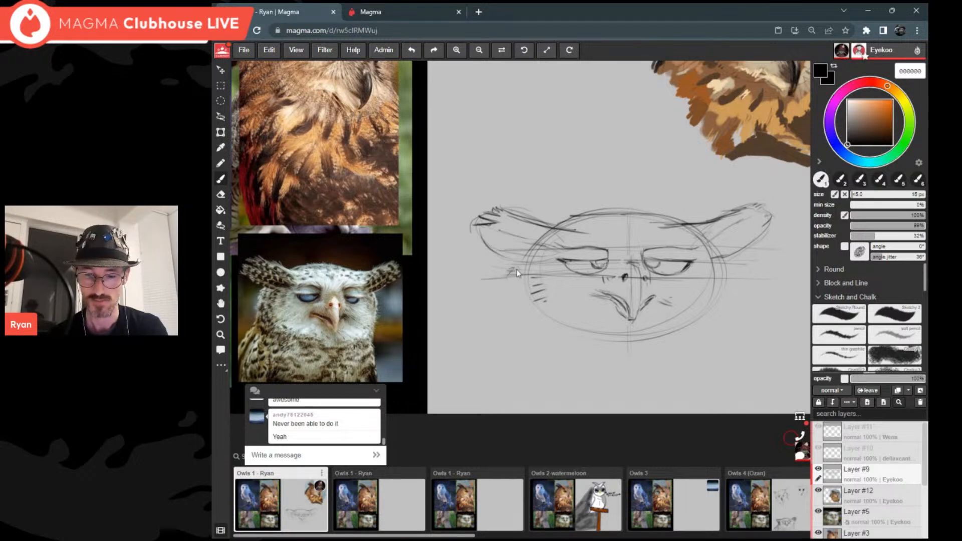
Step: Sketch a column of light feather ticks outside the head oval and short dark ticks under the chin
{"action": "mouse_move", "coordinate": [503, 275]}
{"action": "left_mouse_down"}
{"action": "mouse_move", "coordinate": [513, 273]}
{"action": "mouse_move", "coordinate": [508, 294]}
{"action": "left_mouse_up"}
{"action": "left_click_drag", "start_coordinate": [496, 303], "coordinate": [508, 311]}
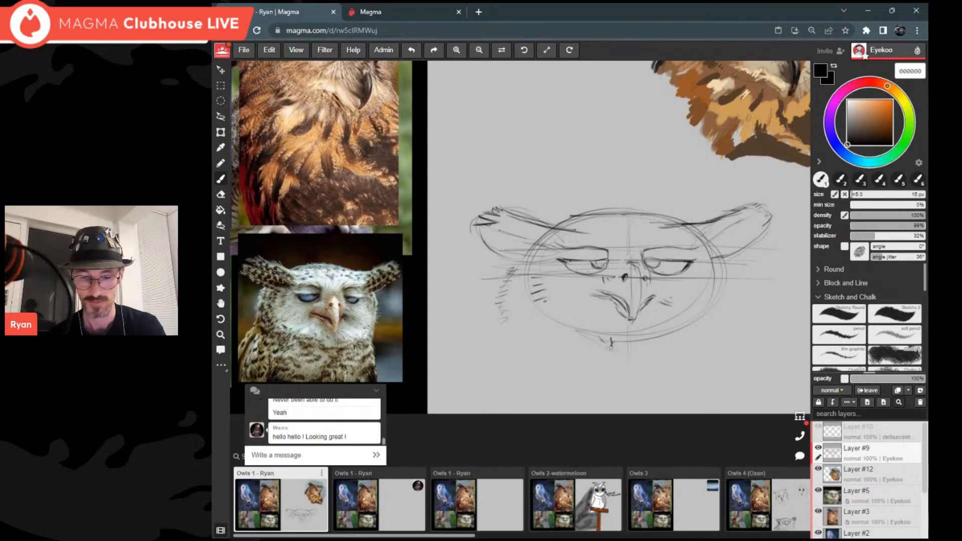
{"action": "left_click_drag", "start_coordinate": [610, 339], "coordinate": [612, 348]}
{"action": "left_click_drag", "start_coordinate": [618, 342], "coordinate": [620, 346]}
{"action": "left_click_drag", "start_coordinate": [626, 342], "coordinate": [625, 346]}
Step: Review the owl sketch beside its reference and look through the other participants' canvases
{"action": "scroll", "coordinate": [627, 346], "scroll_direction": "down", "scroll_amount": 5}
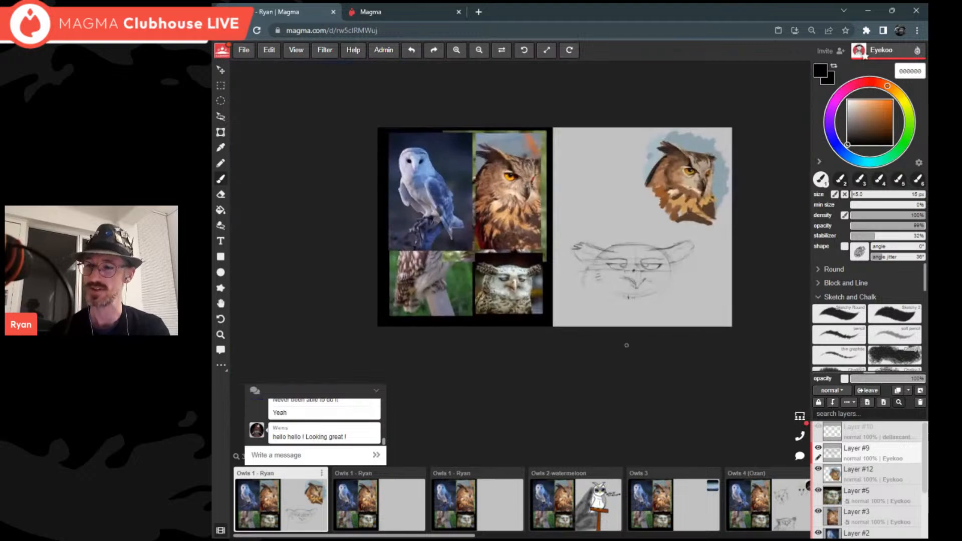
{"action": "scroll", "coordinate": [626, 345], "scroll_direction": "up", "scroll_amount": 2}
{"action": "scroll", "coordinate": [626, 345], "scroll_direction": "up", "scroll_amount": 1}
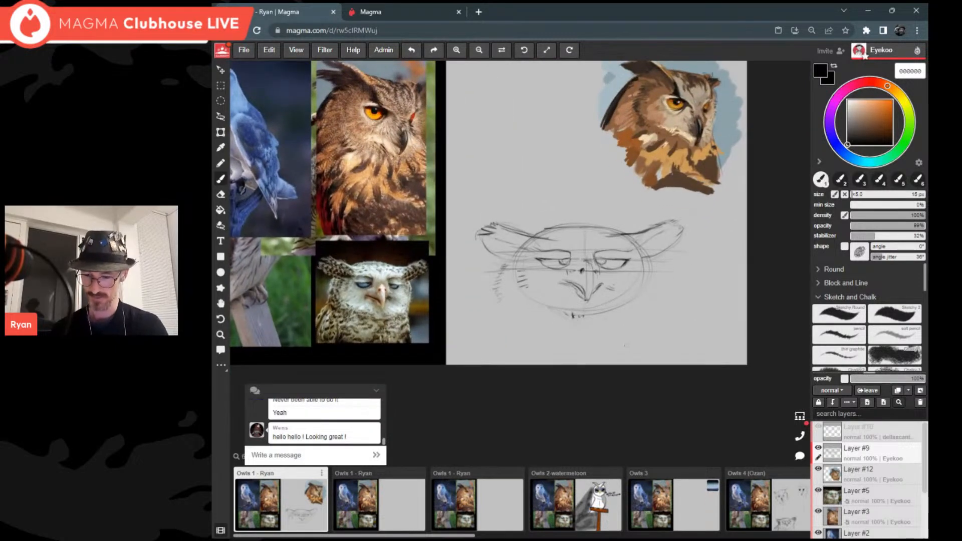
{"action": "scroll", "coordinate": [625, 345], "scroll_direction": "up", "scroll_amount": 2}
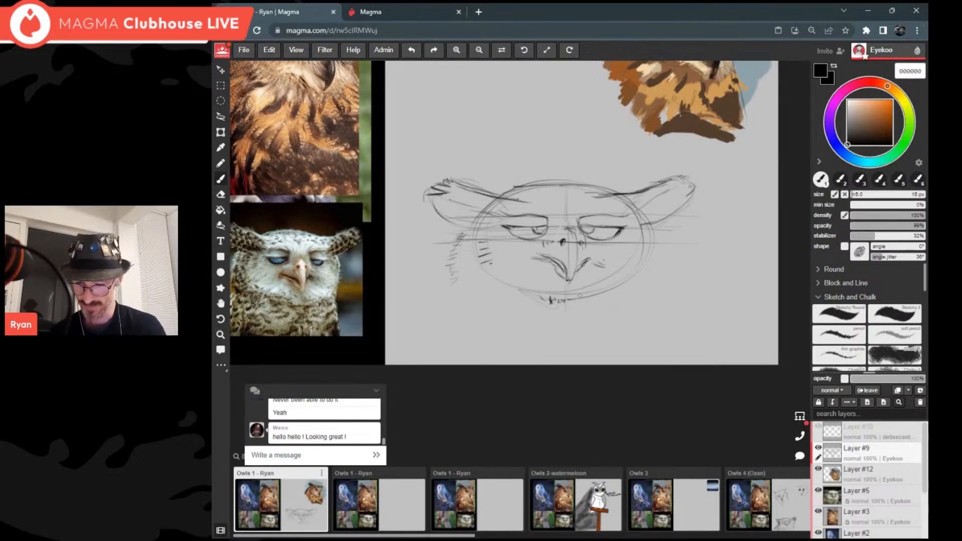
{"action": "scroll", "coordinate": [522, 501], "scroll_direction": "right", "scroll_amount": 6}
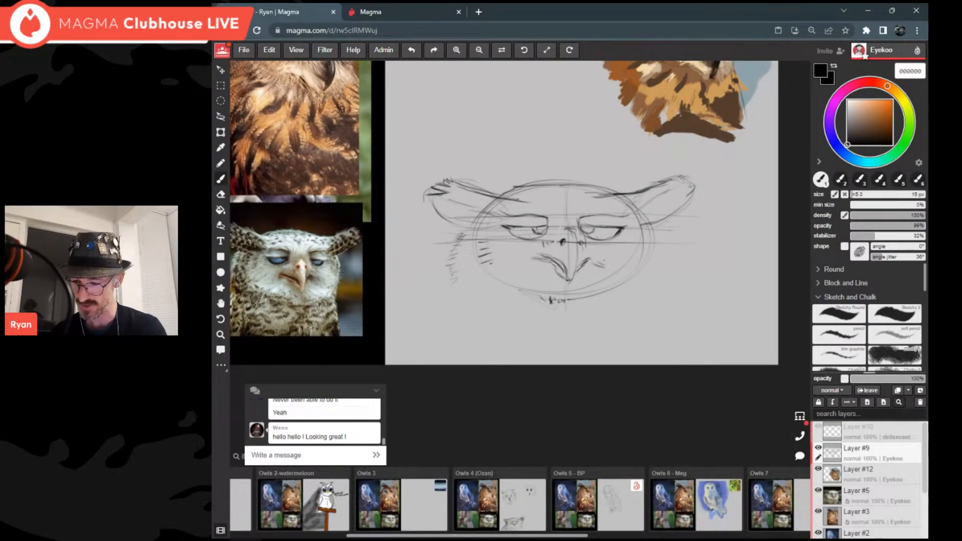
{"action": "scroll", "coordinate": [521, 502], "scroll_direction": "right", "scroll_amount": 5}
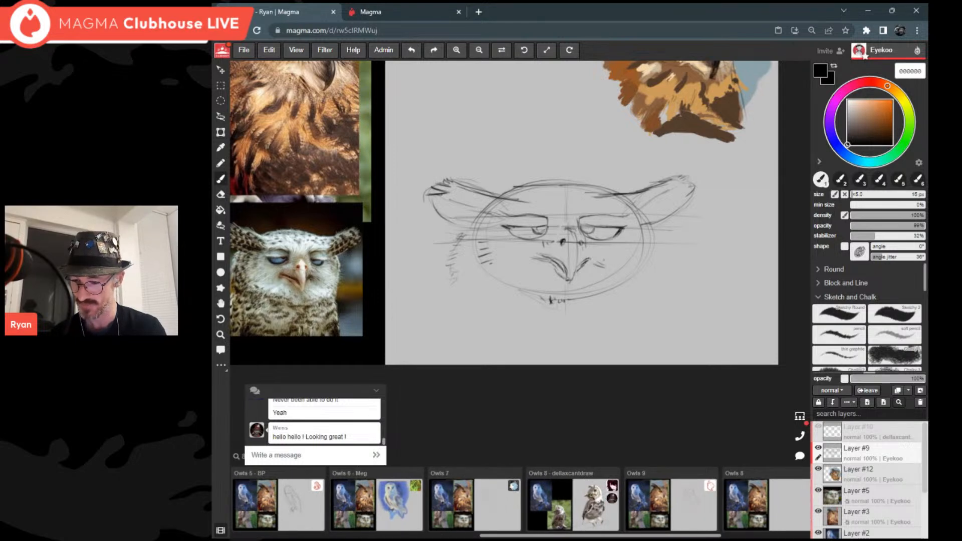
{"action": "scroll", "coordinate": [521, 502], "scroll_direction": "left", "scroll_amount": 8}
{"action": "scroll", "coordinate": [590, 226], "scroll_direction": "up", "scroll_amount": 1}
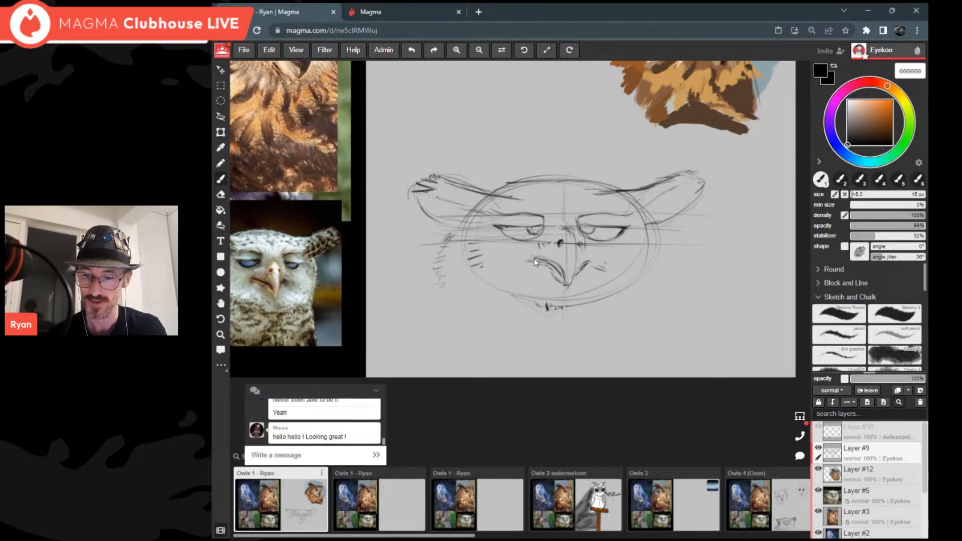
Step: Darken the beak's upper curves, hatch feather strokes beside it, and fill in the pupils and inner eye corners
{"action": "left_click_drag", "start_coordinate": [533, 259], "coordinate": [595, 262]}
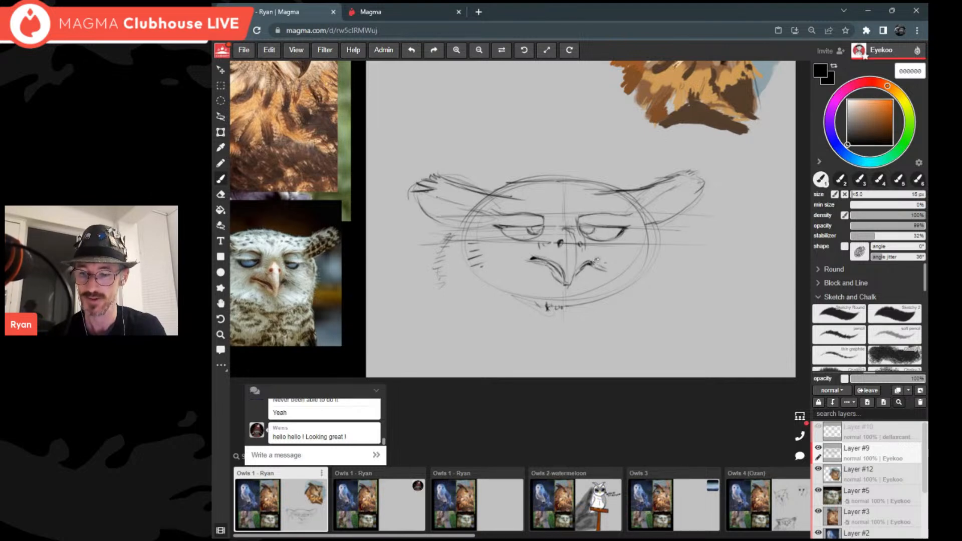
{"action": "left_click_drag", "start_coordinate": [590, 275], "coordinate": [610, 277]}
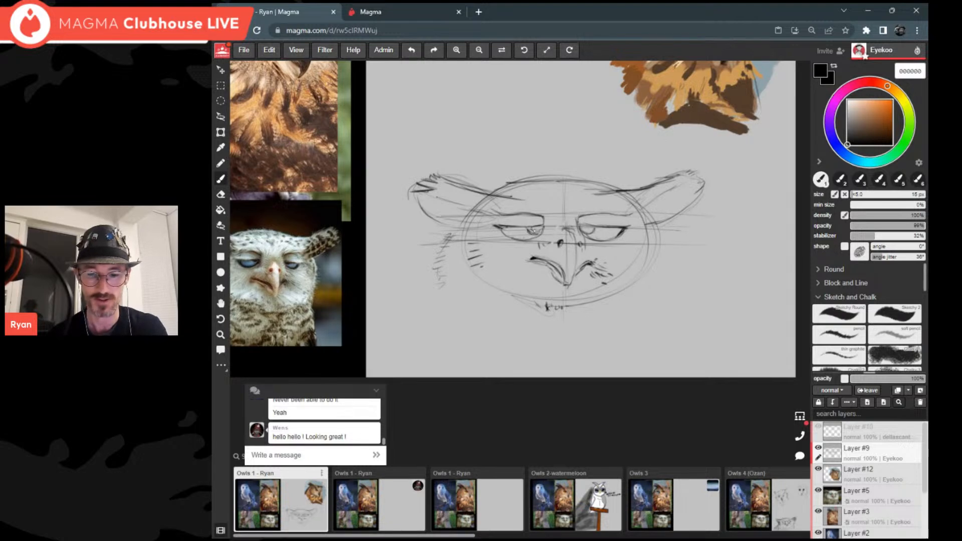
{"action": "mouse_move", "coordinate": [534, 233]}
{"action": "left_mouse_down"}
{"action": "mouse_move", "coordinate": [590, 230]}
{"action": "mouse_move", "coordinate": [580, 218]}
{"action": "mouse_move", "coordinate": [533, 218]}
{"action": "left_mouse_up"}
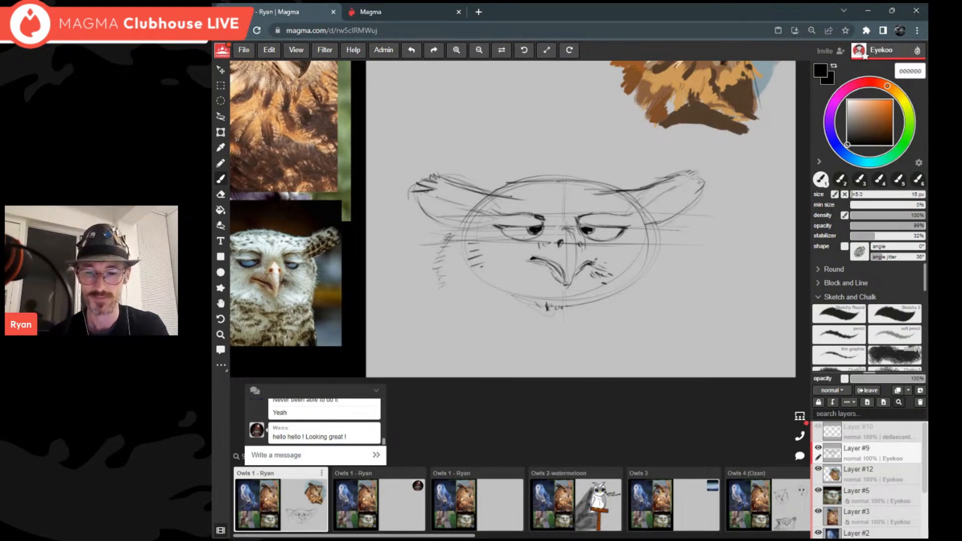
Step: Fill one ear tuft with small feather markings and sketch the face's side down to the neck and shoulder
{"action": "left_click_drag", "start_coordinate": [641, 208], "coordinate": [688, 181]}
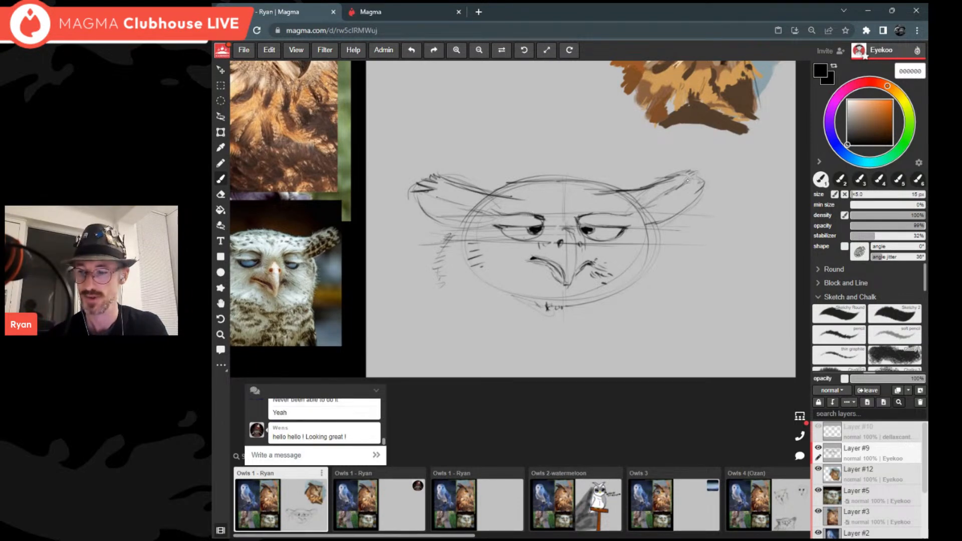
{"action": "left_click_drag", "start_coordinate": [662, 213], "coordinate": [683, 202]}
{"action": "left_click_drag", "start_coordinate": [679, 193], "coordinate": [688, 191]}
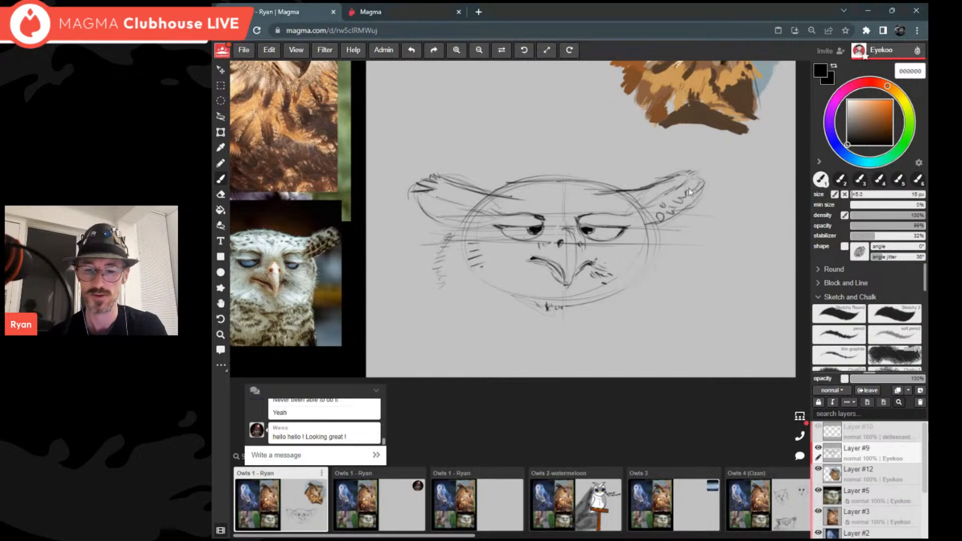
{"action": "left_click_drag", "start_coordinate": [645, 263], "coordinate": [630, 296]}
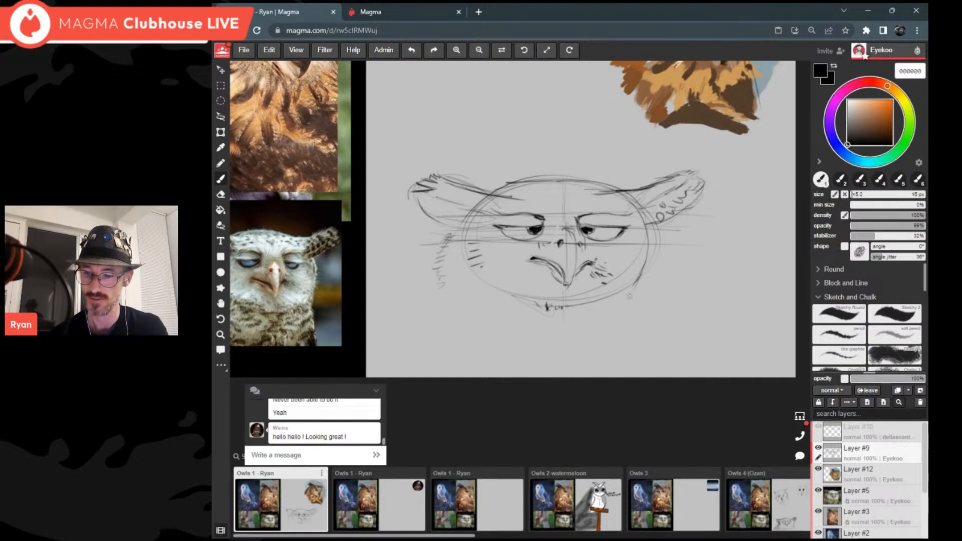
{"action": "scroll", "coordinate": [635, 306], "scroll_direction": "down", "scroll_amount": 2}
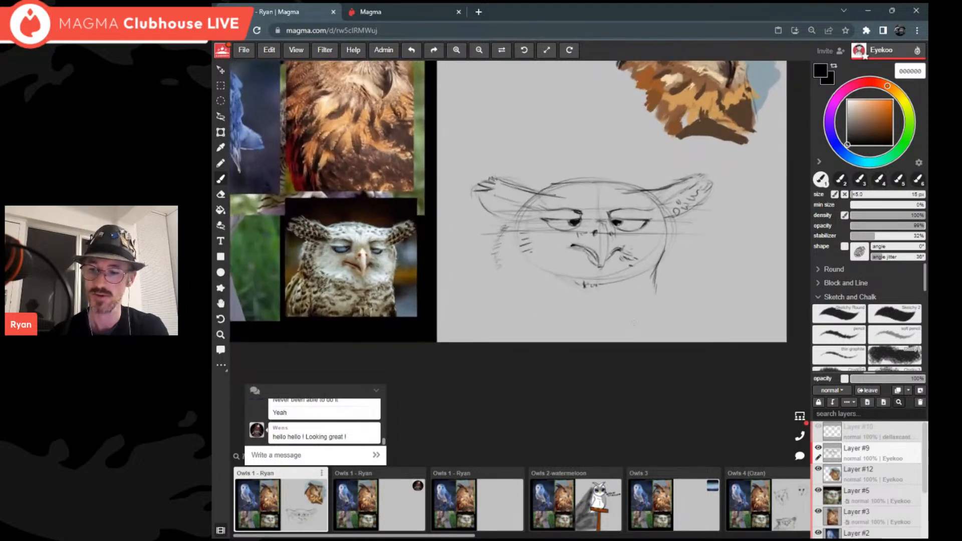
{"action": "left_click_drag", "start_coordinate": [530, 289], "coordinate": [529, 313]}
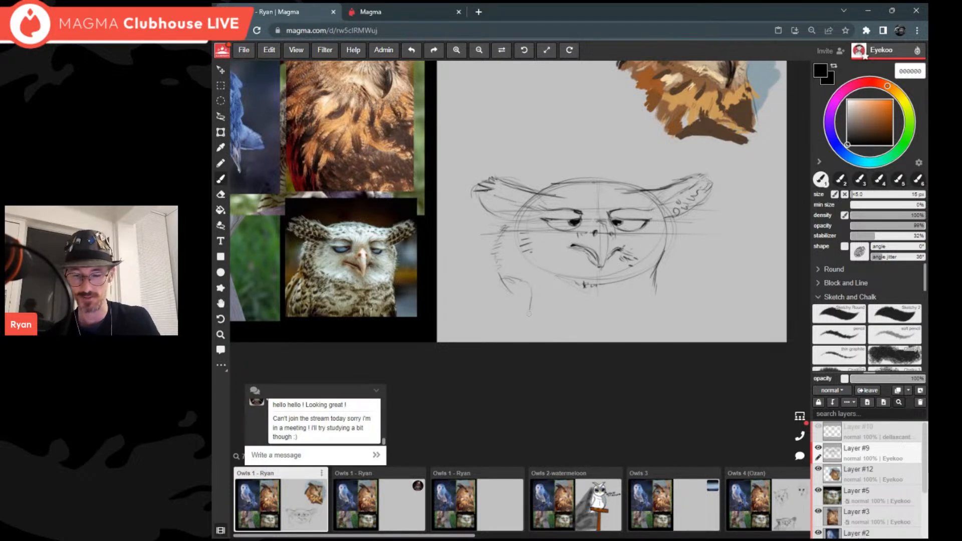
Step: Reply "Sure thing" with the participant's name in the chat and send the corrected name as a follow-up message
{"action": "type", "text": "Sure thing"}
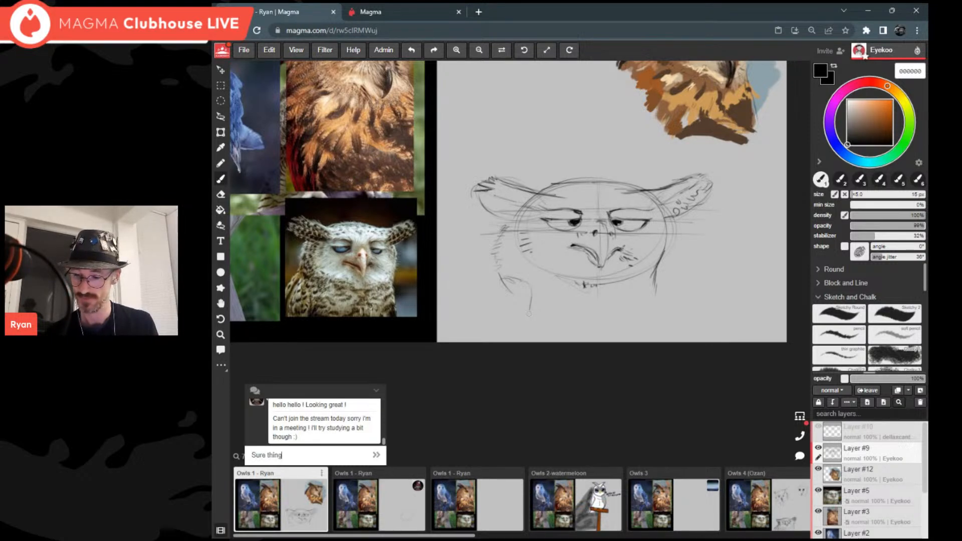
{"action": "type", "text": ", Wms"}
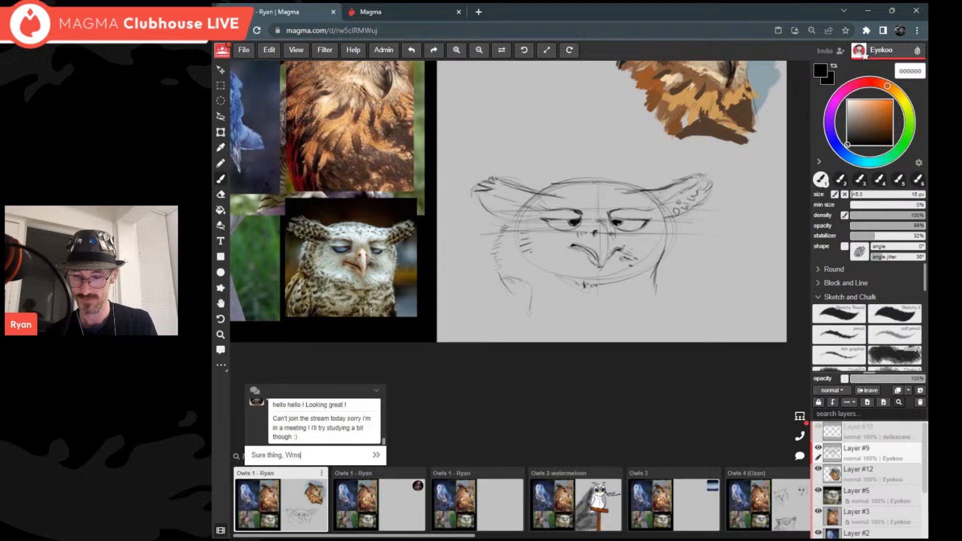
{"action": "key", "text": "Return"}
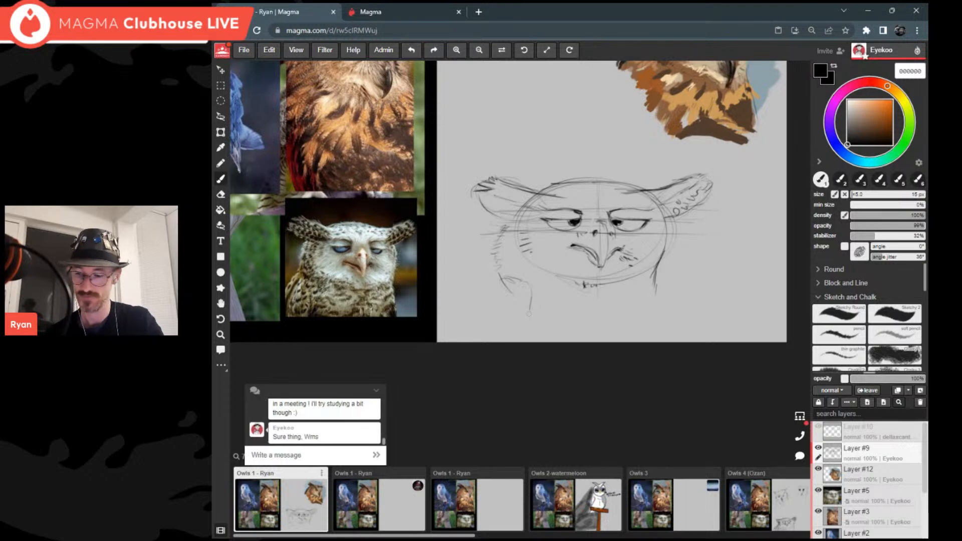
{"action": "type", "text": "Wens"}
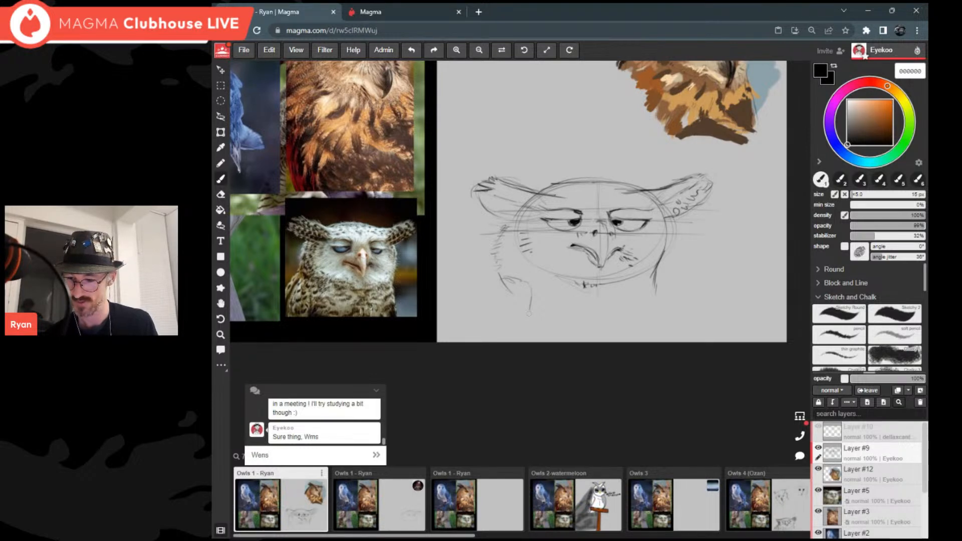
{"action": "key", "text": "Return"}
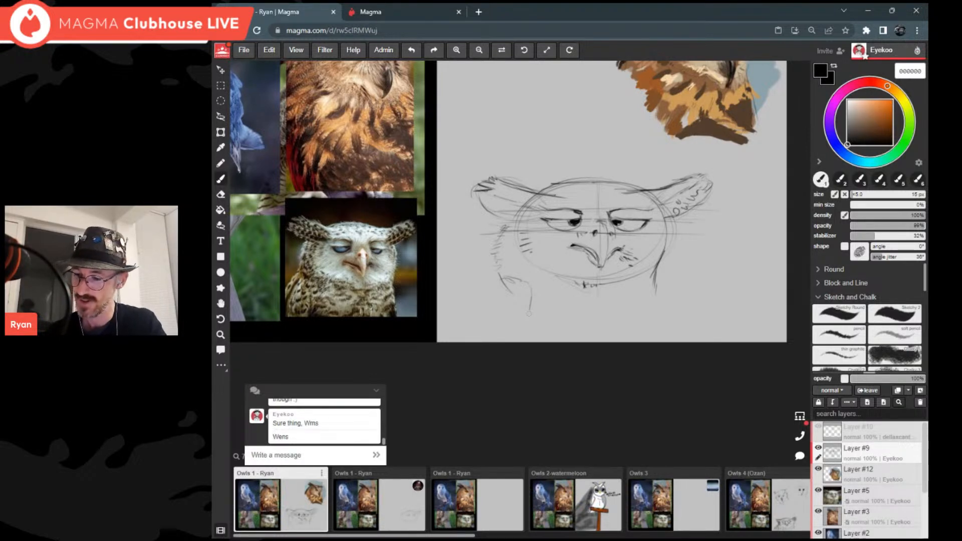
Step: Sketch the folded wing and shoulder below the head and add light feather strokes on the chest
{"action": "left_click_drag", "start_coordinate": [510, 290], "coordinate": [496, 318]}
{"action": "left_click_drag", "start_coordinate": [513, 281], "coordinate": [474, 323]}
{"action": "left_click_drag", "start_coordinate": [531, 295], "coordinate": [523, 357]}
{"action": "left_click_drag", "start_coordinate": [579, 314], "coordinate": [597, 319]}
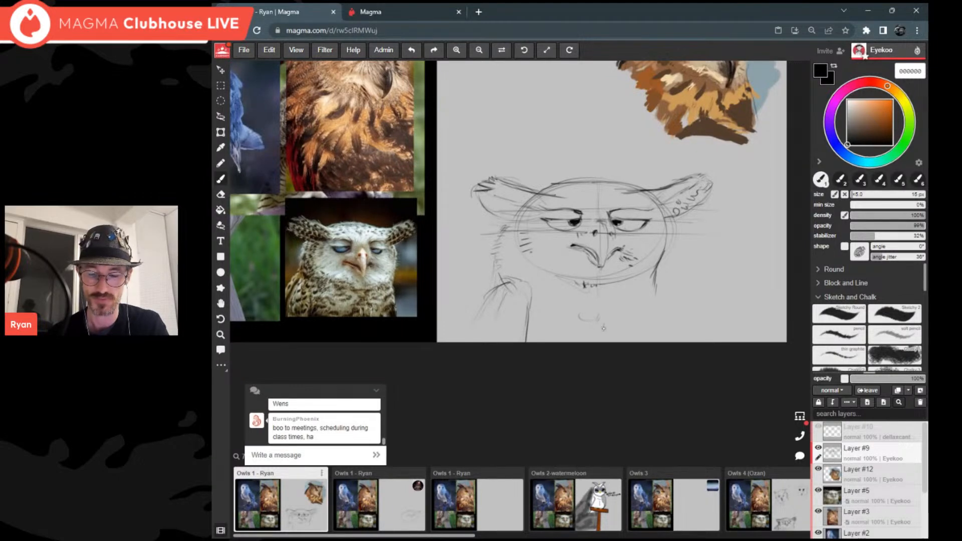
{"action": "left_click_drag", "start_coordinate": [604, 322], "coordinate": [591, 336]}
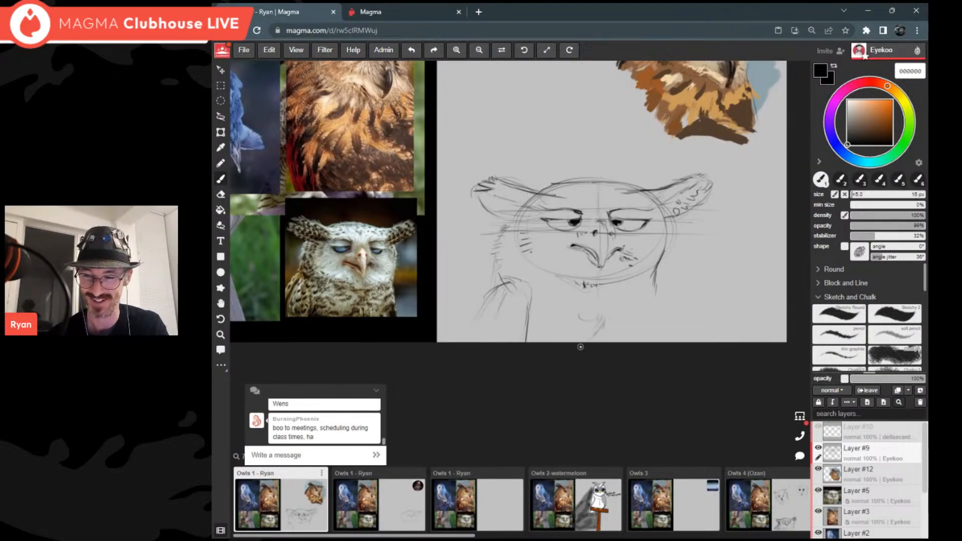
Step: Add strokes to the folded wing and draw the opposite side of the body down to the canvas edge
{"action": "mouse_move", "coordinate": [493, 289]}
{"action": "left_mouse_down"}
{"action": "mouse_move", "coordinate": [462, 327]}
{"action": "mouse_move", "coordinate": [498, 318]}
{"action": "left_mouse_up"}
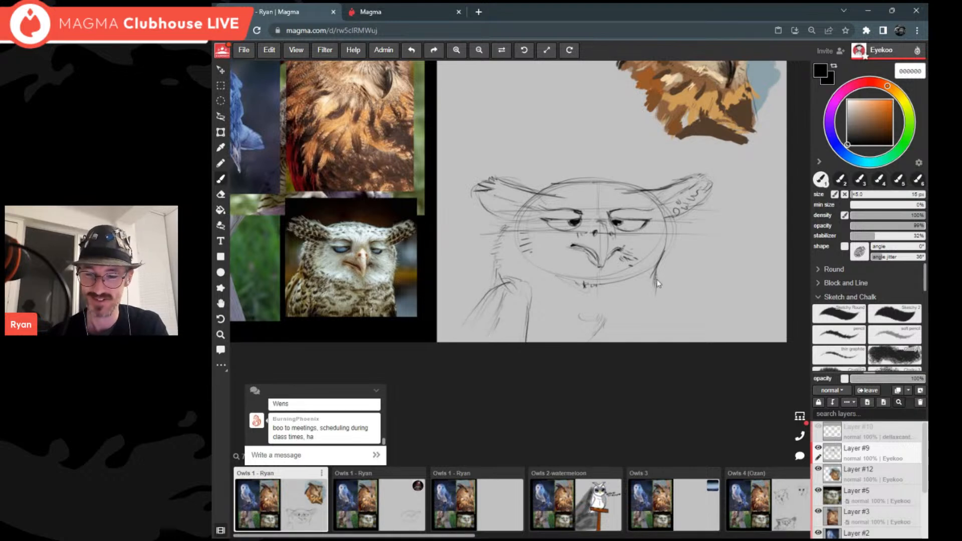
{"action": "mouse_move", "coordinate": [657, 283]}
{"action": "left_mouse_down"}
{"action": "mouse_move", "coordinate": [667, 330]}
{"action": "mouse_move", "coordinate": [660, 345]}
{"action": "left_mouse_up"}
{"action": "left_click_drag", "start_coordinate": [655, 307], "coordinate": [658, 342]}
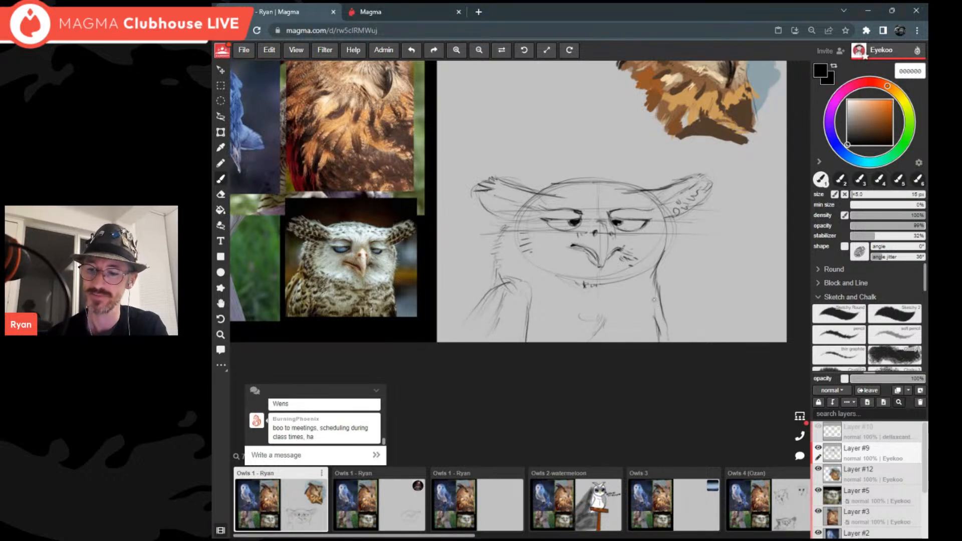
Step: Darken both sides of the lower beak on the sleepy-eyed owl sketch
{"action": "scroll", "coordinate": [653, 300], "scroll_direction": "up", "scroll_amount": 3}
{"action": "scroll", "coordinate": [654, 299], "scroll_direction": "down", "scroll_amount": 1}
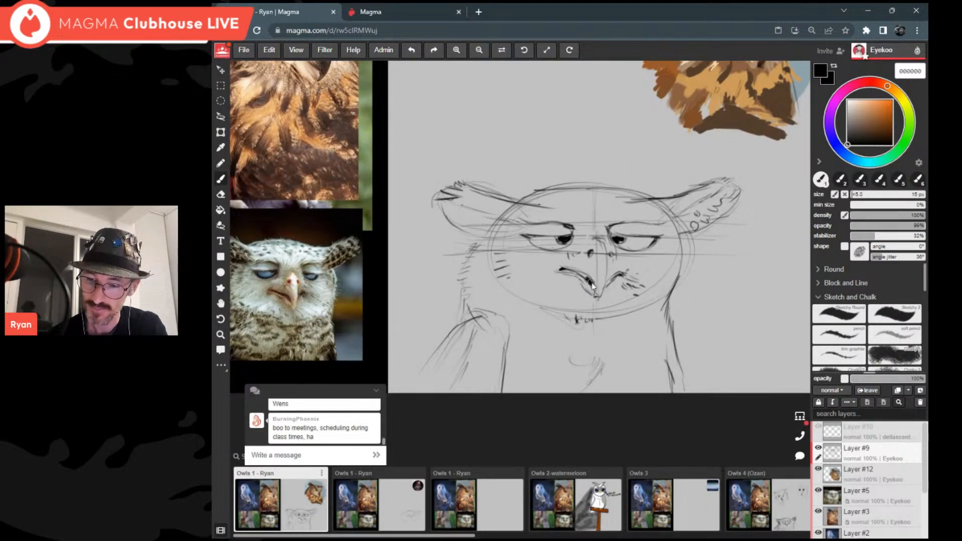
{"action": "mouse_move", "coordinate": [588, 280]}
{"action": "left_mouse_down"}
{"action": "mouse_move", "coordinate": [583, 274]}
{"action": "mouse_move", "coordinate": [594, 288]}
{"action": "left_mouse_up"}
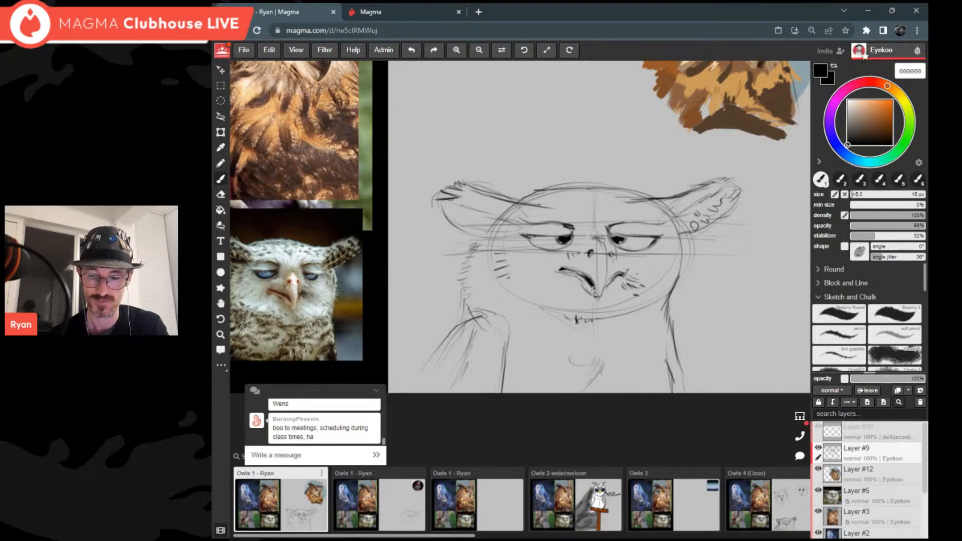
{"action": "left_click_drag", "start_coordinate": [611, 280], "coordinate": [609, 287]}
Step: Add brow feather strokes above the inner eye corners and short feather dashes on the cheek
{"action": "scroll", "coordinate": [655, 242], "scroll_direction": "down", "scroll_amount": 2}
{"action": "scroll", "coordinate": [643, 263], "scroll_direction": "up", "scroll_amount": 2}
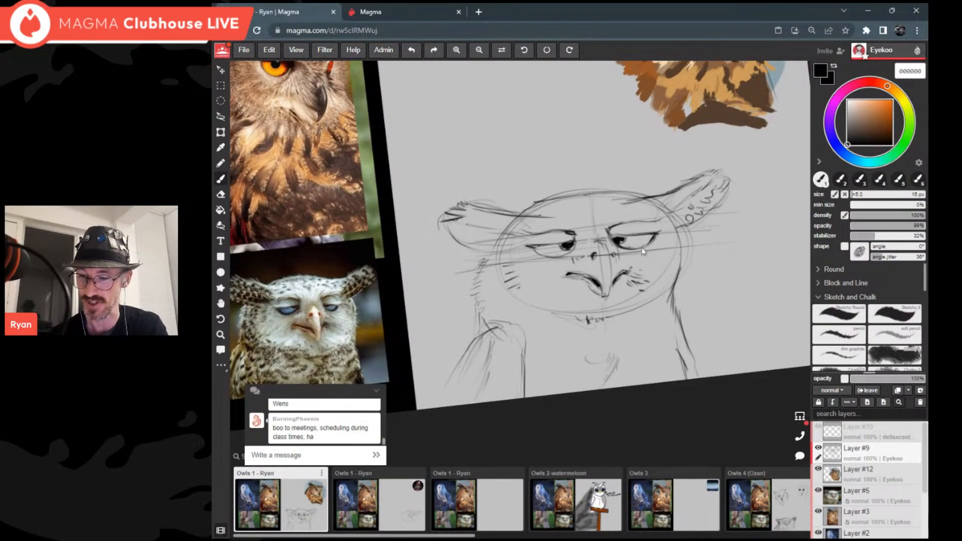
{"action": "mouse_move", "coordinate": [608, 231]}
{"action": "left_mouse_down"}
{"action": "mouse_move", "coordinate": [620, 217]}
{"action": "mouse_move", "coordinate": [560, 225]}
{"action": "mouse_move", "coordinate": [575, 224]}
{"action": "left_mouse_up"}
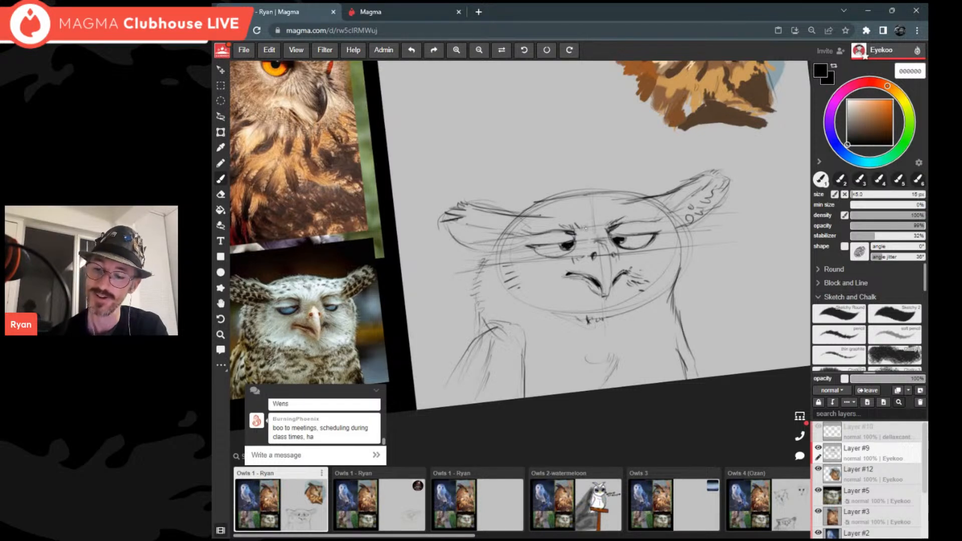
{"action": "left_click_drag", "start_coordinate": [547, 278], "coordinate": [540, 287]}
{"action": "left_click_drag", "start_coordinate": [546, 287], "coordinate": [540, 295]}
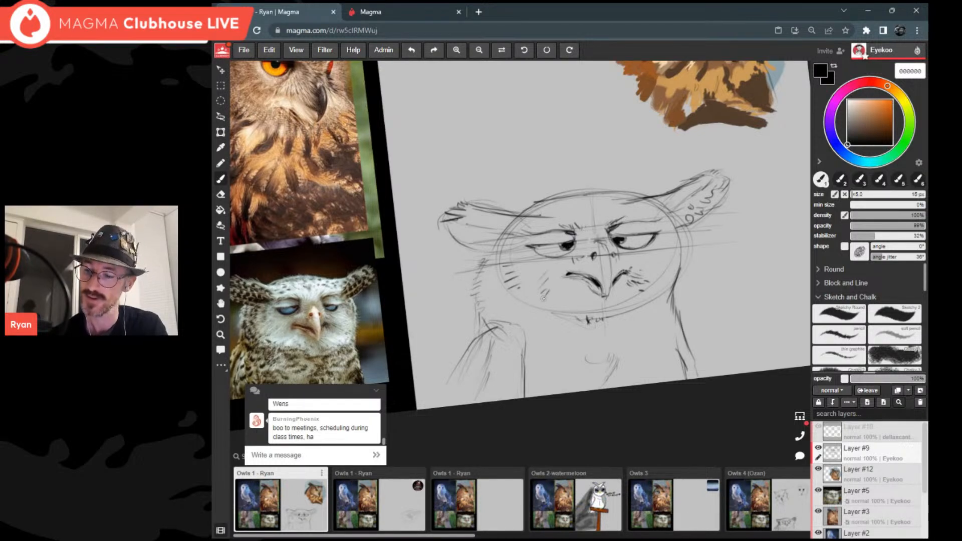
Step: Reinforce the wing and chest feather strokes and darken the outline along the side of the face
{"action": "scroll", "coordinate": [561, 301], "scroll_direction": "down", "scroll_amount": 3}
{"action": "scroll", "coordinate": [562, 300], "scroll_direction": "up", "scroll_amount": 2}
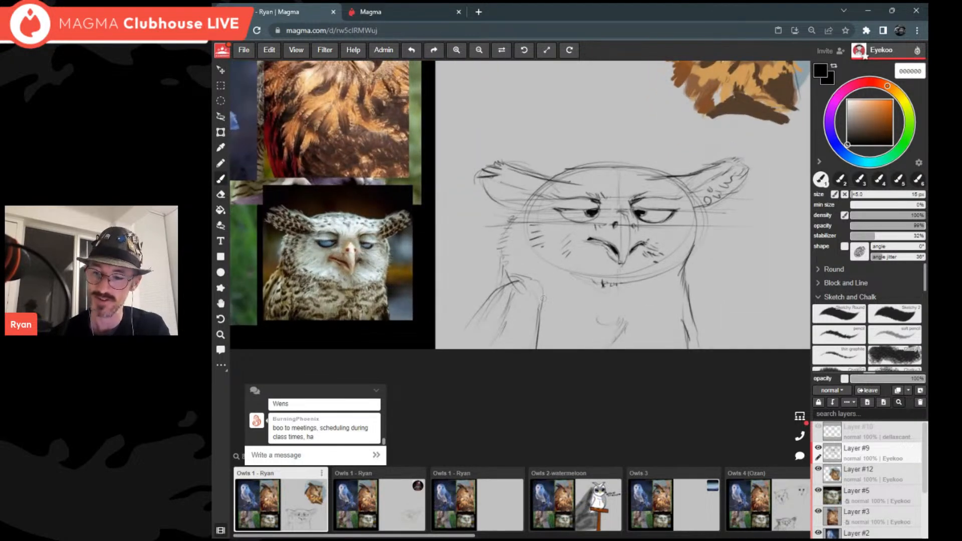
{"action": "left_click_drag", "start_coordinate": [506, 272], "coordinate": [483, 313]}
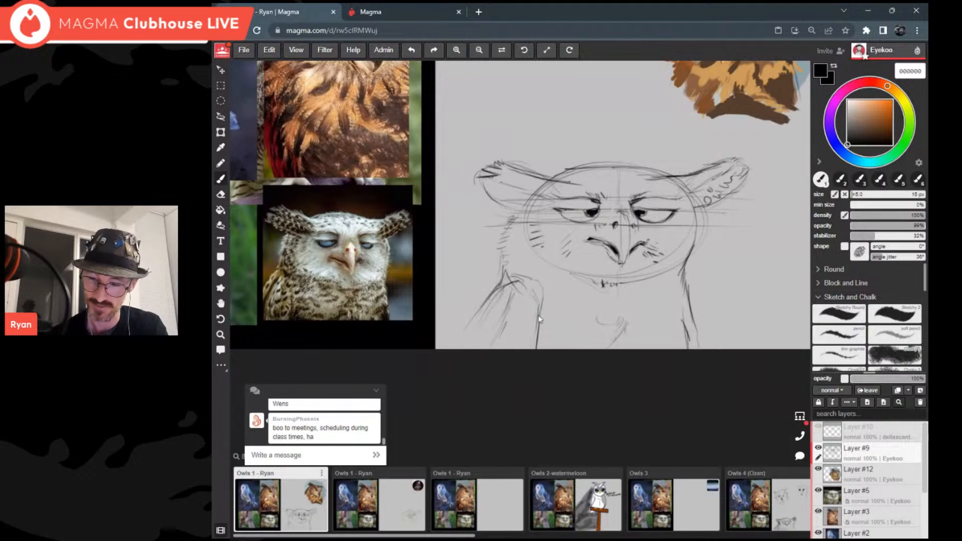
{"action": "left_click_drag", "start_coordinate": [608, 345], "coordinate": [621, 319]}
{"action": "left_click_drag", "start_coordinate": [697, 215], "coordinate": [696, 247]}
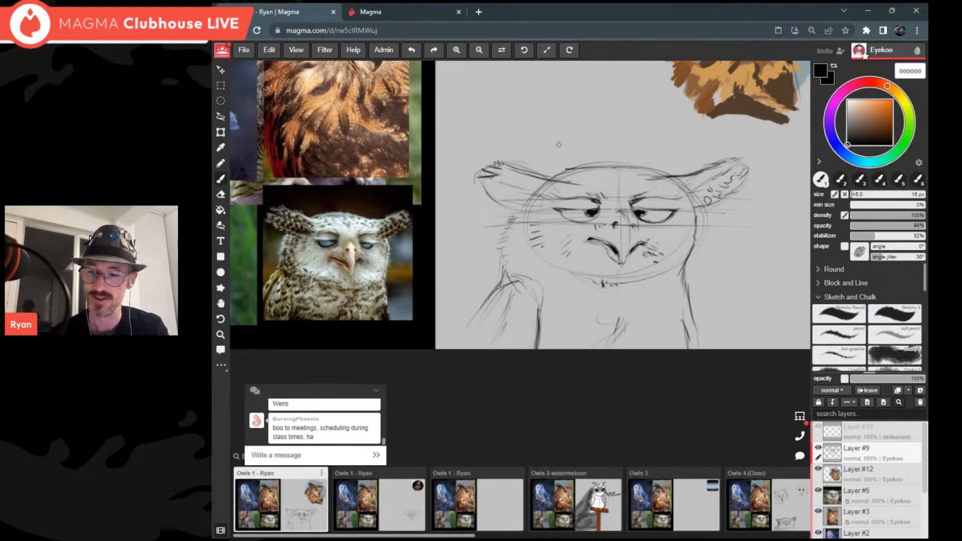
Step: Darken the ear tuft beside the wing with heavy feather marks at its base and strokes along its upper edge
{"action": "mouse_move", "coordinate": [514, 211]}
{"action": "left_mouse_down"}
{"action": "mouse_move", "coordinate": [496, 181]}
{"action": "mouse_move", "coordinate": [519, 221]}
{"action": "left_mouse_up"}
{"action": "scroll", "coordinate": [494, 165], "scroll_direction": "up", "scroll_amount": 2}
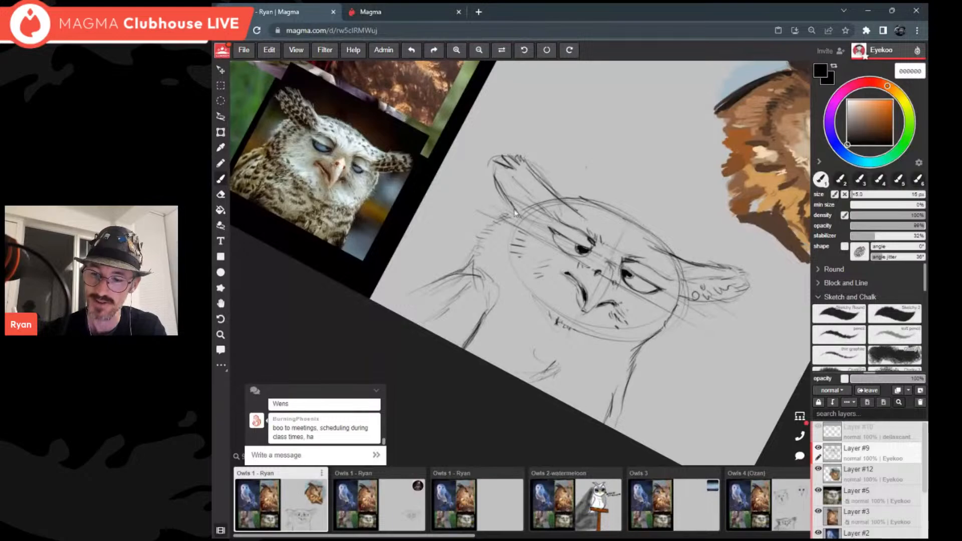
{"action": "scroll", "coordinate": [661, 255], "scroll_direction": "down", "scroll_amount": 2}
{"action": "mouse_move", "coordinate": [609, 265]}
{"action": "left_mouse_down"}
{"action": "mouse_move", "coordinate": [577, 251]}
{"action": "mouse_move", "coordinate": [604, 245]}
{"action": "left_mouse_up"}
{"action": "scroll", "coordinate": [577, 251], "scroll_direction": "up", "scroll_amount": 2}
{"action": "mouse_move", "coordinate": [519, 230]}
{"action": "left_mouse_down"}
{"action": "mouse_move", "coordinate": [494, 235]}
{"action": "mouse_move", "coordinate": [529, 239]}
{"action": "mouse_move", "coordinate": [510, 234]}
{"action": "left_mouse_up"}
{"action": "left_click_drag", "start_coordinate": [496, 230], "coordinate": [510, 237]}
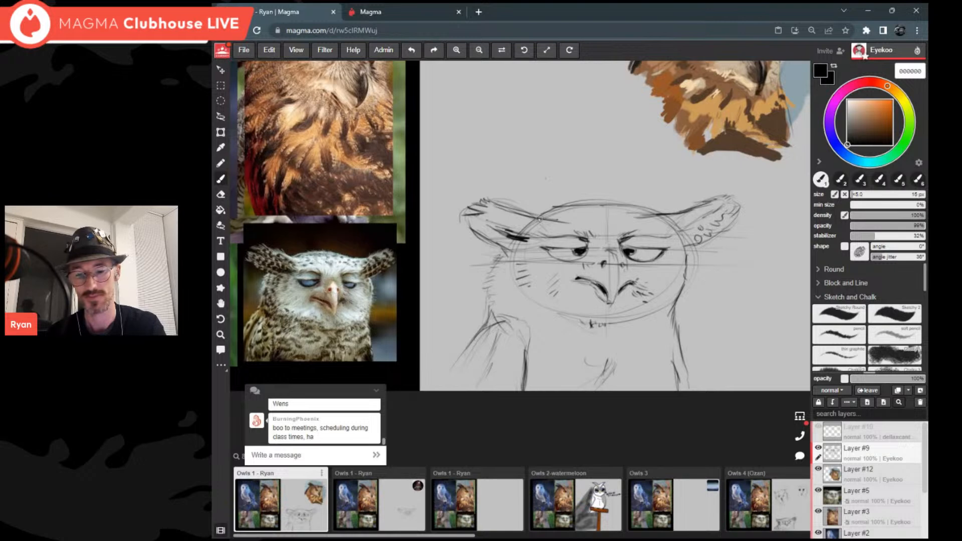
{"action": "mouse_move", "coordinate": [502, 206]}
{"action": "left_mouse_down"}
{"action": "mouse_move", "coordinate": [548, 229]}
{"action": "mouse_move", "coordinate": [471, 202]}
{"action": "left_mouse_up"}
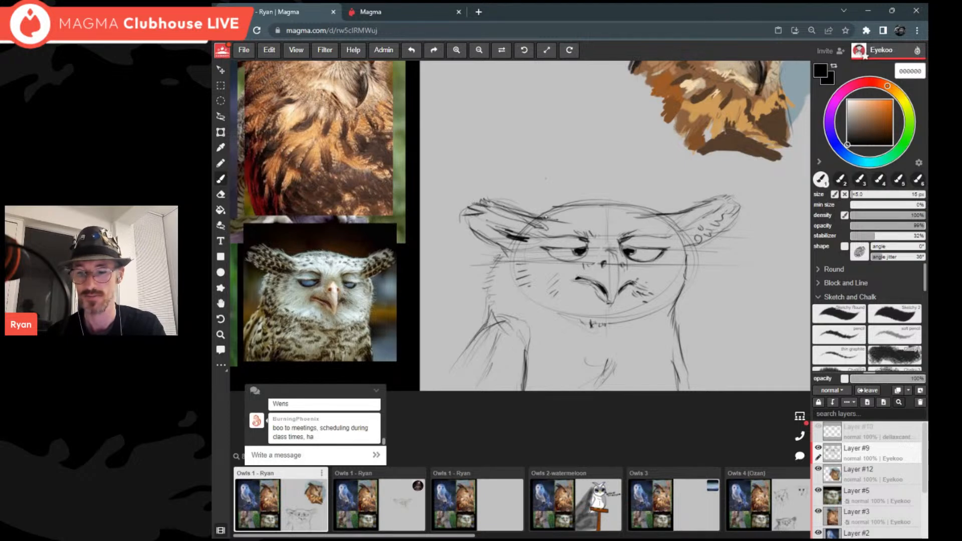
Step: Erase the outer sketch lines at the tip of the marked ear tuft to shorten it
{"action": "scroll", "coordinate": [547, 217], "scroll_direction": "down", "scroll_amount": 3}
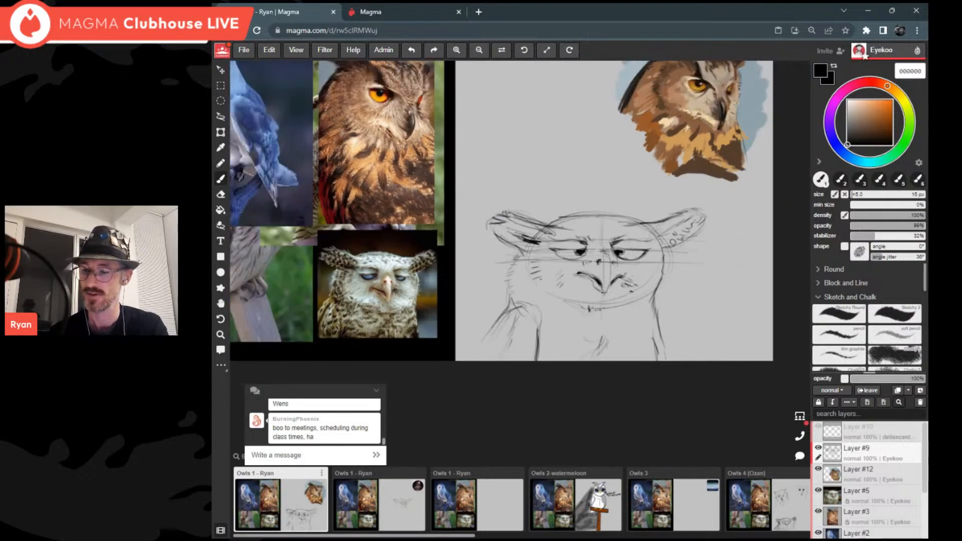
{"action": "scroll", "coordinate": [547, 217], "scroll_direction": "up", "scroll_amount": 2}
{"action": "scroll", "coordinate": [546, 217], "scroll_direction": "up", "scroll_amount": 1}
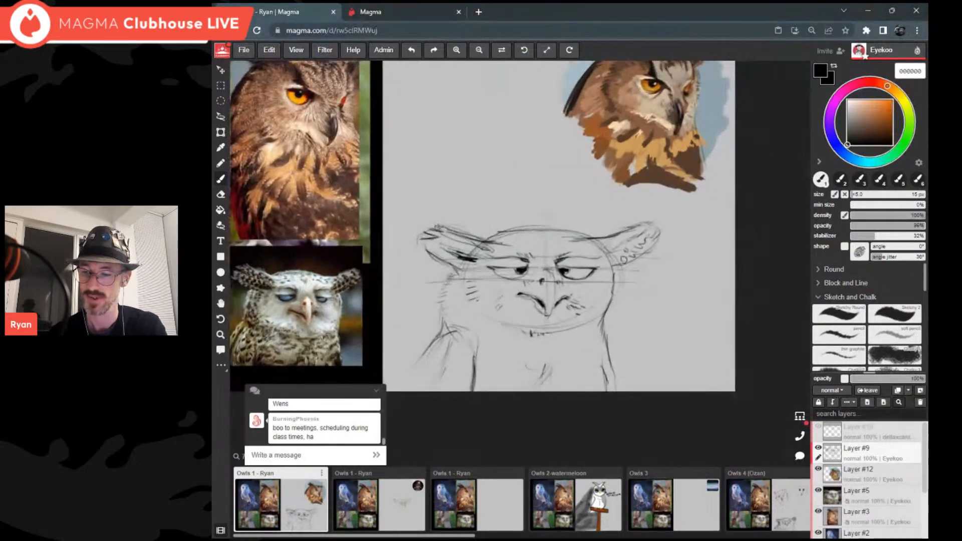
{"action": "mouse_move", "coordinate": [636, 234]}
{"action": "left_mouse_down"}
{"action": "mouse_move", "coordinate": [646, 227]}
{"action": "mouse_move", "coordinate": [653, 240]}
{"action": "mouse_move", "coordinate": [647, 253]}
{"action": "mouse_move", "coordinate": [650, 222]}
{"action": "mouse_move", "coordinate": [658, 244]}
{"action": "left_mouse_up"}
{"action": "key", "text": "e"}
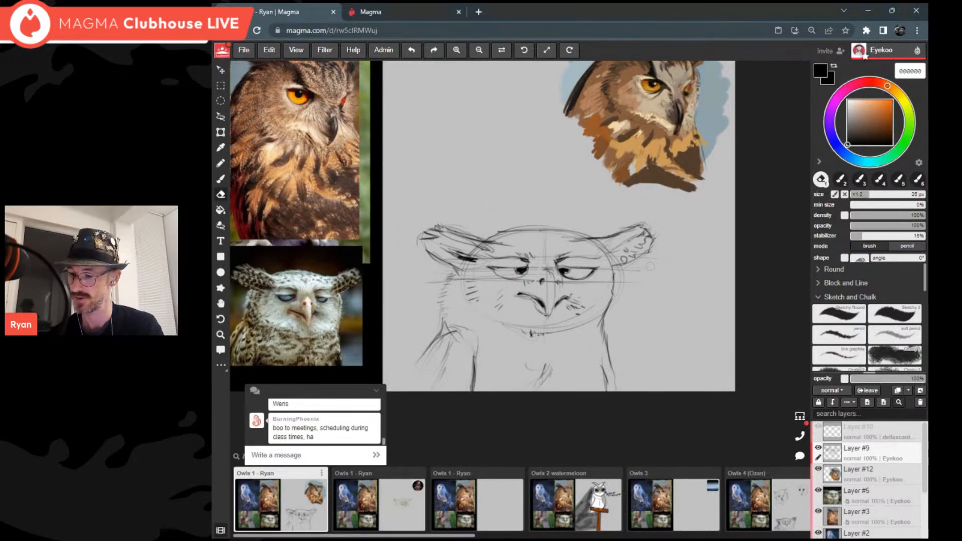
Step: Add a new layer beneath the owl sketch layer and choose light grey b6b6b6 for the brush
{"action": "left_click", "coordinate": [920, 391]}
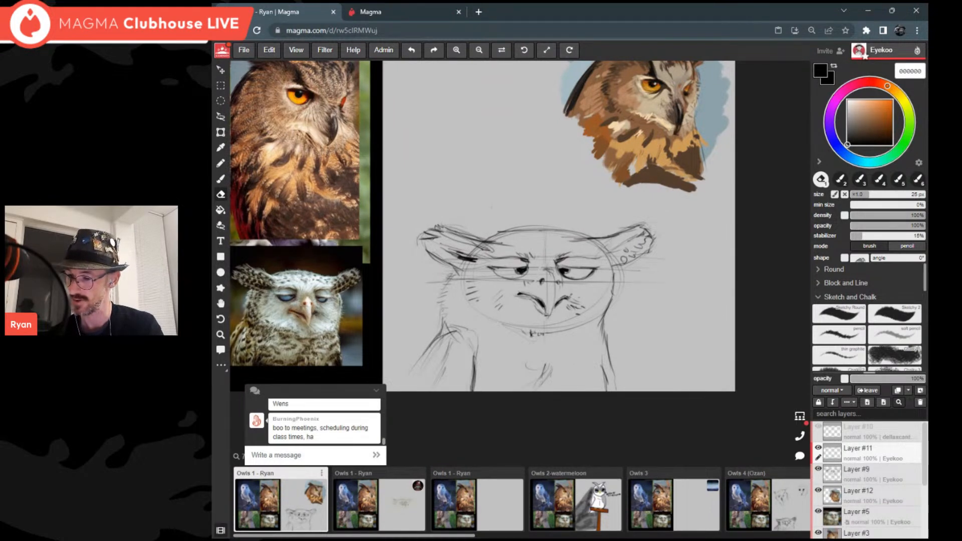
{"action": "left_click_drag", "start_coordinate": [909, 450], "coordinate": [909, 470]}
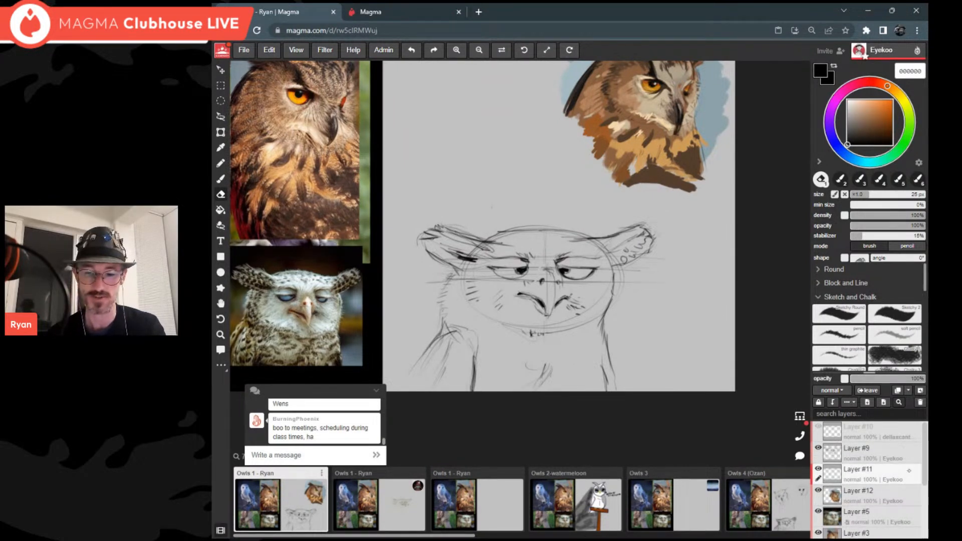
{"action": "left_click", "coordinate": [895, 91]}
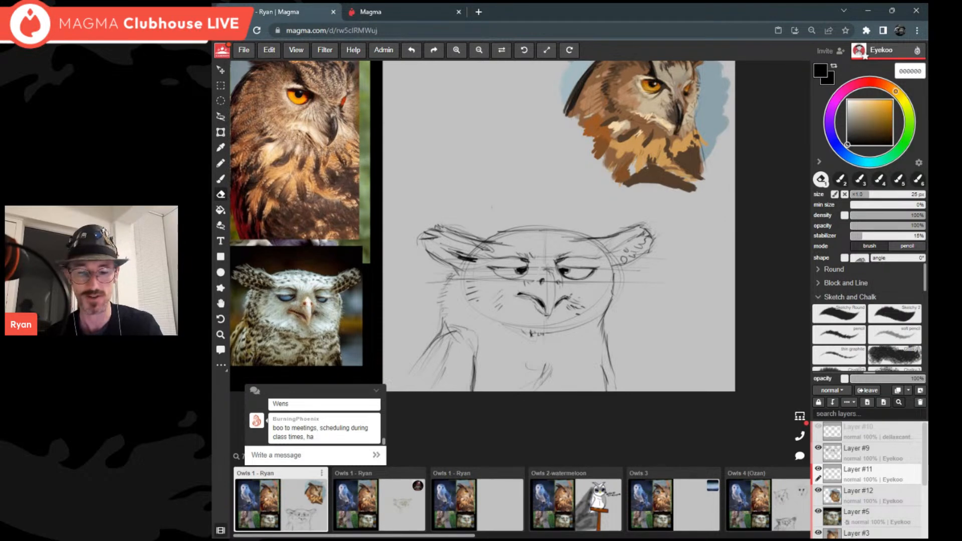
{"action": "left_click_drag", "start_coordinate": [910, 127], "coordinate": [910, 122]}
{"action": "left_click", "coordinate": [850, 112]}
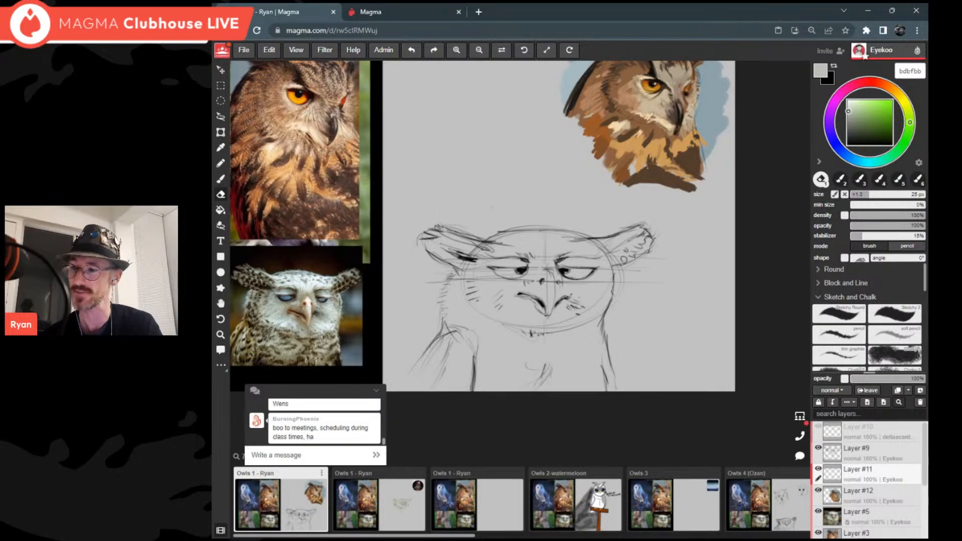
{"action": "left_click_drag", "start_coordinate": [848, 111], "coordinate": [848, 113]}
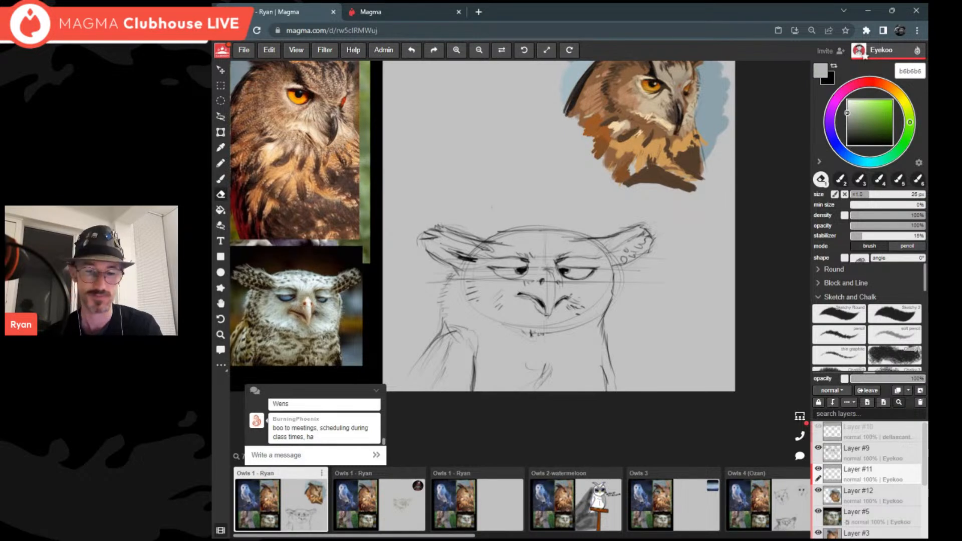
{"action": "key", "text": "b"}
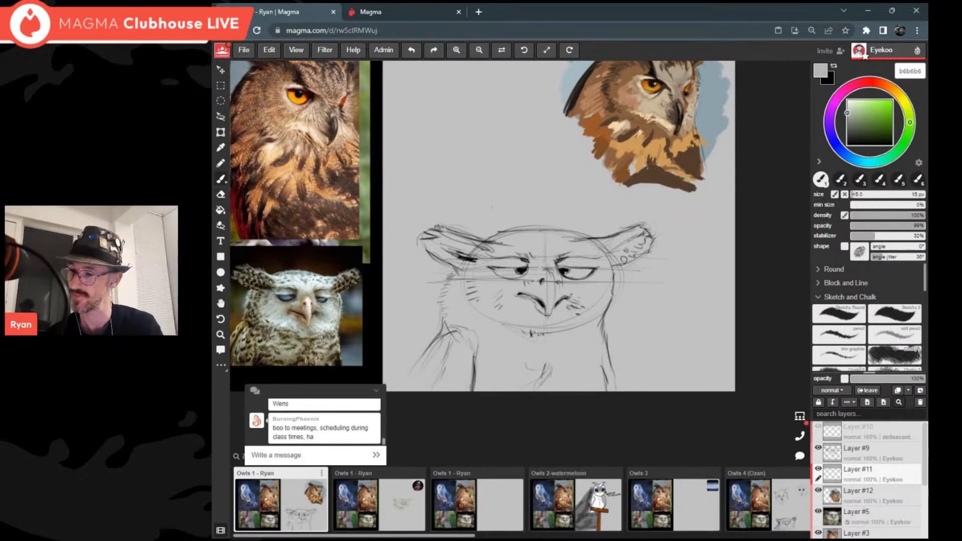
Step: Set the brush to 60 px without density pressure and block in the cheek with grey-green a1b6a7
{"action": "left_click", "coordinate": [842, 214]}
{"action": "mouse_move", "coordinate": [490, 326]}
{"action": "left_mouse_down"}
{"action": "mouse_move", "coordinate": [531, 306]}
{"action": "mouse_move", "coordinate": [516, 296]}
{"action": "mouse_move", "coordinate": [479, 313]}
{"action": "left_mouse_up"}
{"action": "left_click", "coordinate": [859, 194]}
{"action": "left_click_drag", "start_coordinate": [847, 112], "coordinate": [853, 113]}
{"action": "left_click_drag", "start_coordinate": [910, 122], "coordinate": [897, 152]}
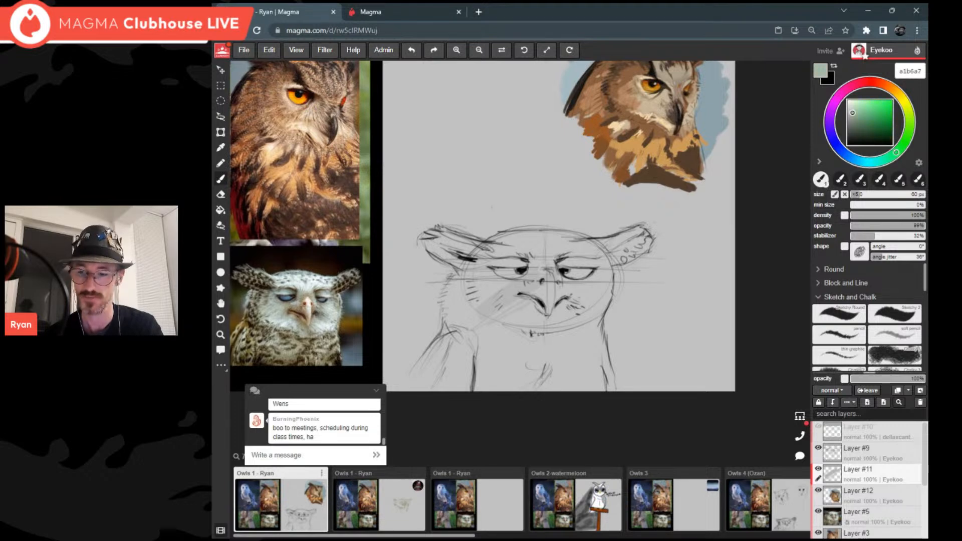
{"action": "left_click_drag", "start_coordinate": [489, 308], "coordinate": [503, 331]}
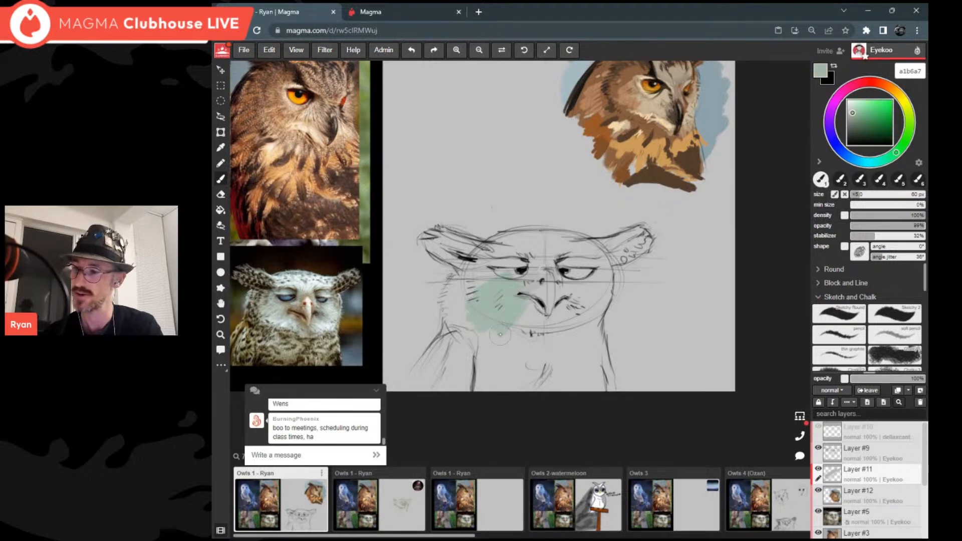
Step: Block in the rest of the face and forehead with a6bfb4, and add lighter bed9ce strokes across the lower face
{"action": "left_click_drag", "start_coordinate": [896, 151], "coordinate": [887, 158]}
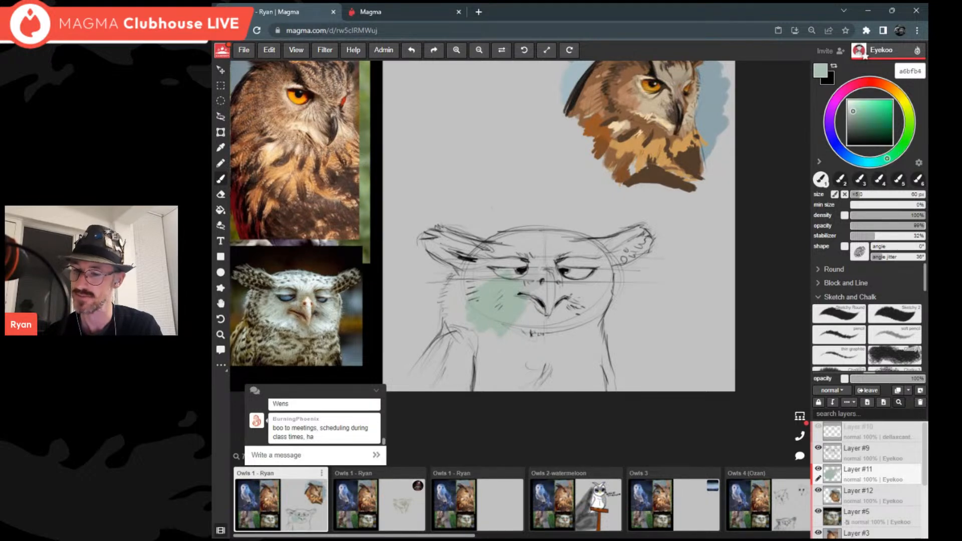
{"action": "mouse_move", "coordinate": [478, 312]}
{"action": "left_mouse_down"}
{"action": "mouse_move", "coordinate": [537, 321]}
{"action": "mouse_move", "coordinate": [574, 290]}
{"action": "mouse_move", "coordinate": [556, 331]}
{"action": "left_mouse_up"}
{"action": "left_click_drag", "start_coordinate": [601, 306], "coordinate": [554, 343]}
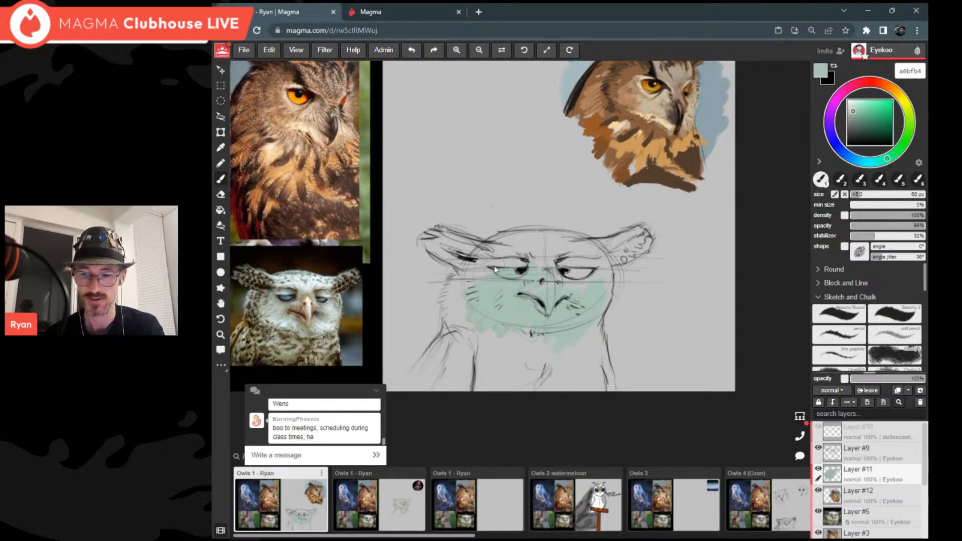
{"action": "mouse_move", "coordinate": [518, 239]}
{"action": "left_mouse_down"}
{"action": "mouse_move", "coordinate": [551, 248]}
{"action": "mouse_move", "coordinate": [511, 254]}
{"action": "mouse_move", "coordinate": [453, 296]}
{"action": "mouse_move", "coordinate": [474, 329]}
{"action": "left_mouse_up"}
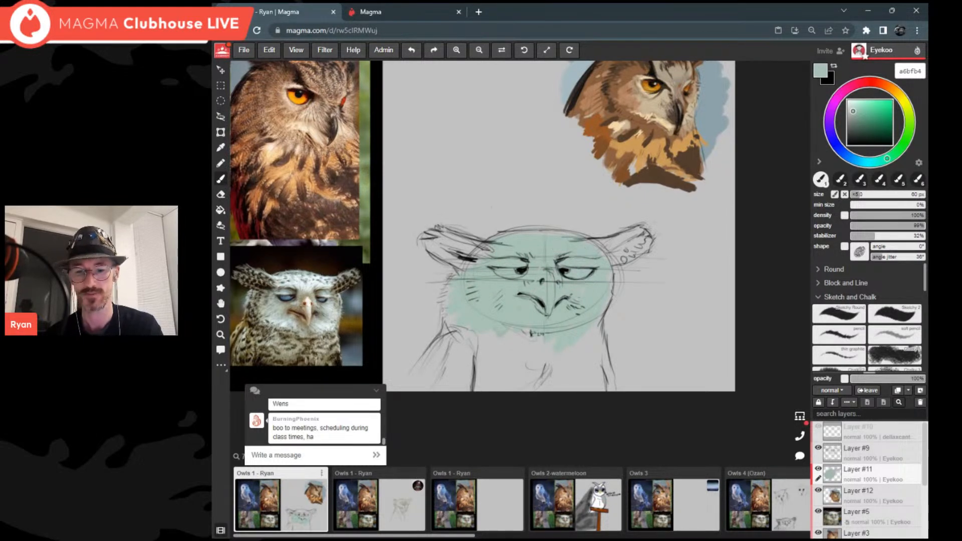
{"action": "mouse_move", "coordinate": [473, 244]}
{"action": "left_mouse_down"}
{"action": "mouse_move", "coordinate": [525, 236]}
{"action": "mouse_move", "coordinate": [582, 249]}
{"action": "left_mouse_up"}
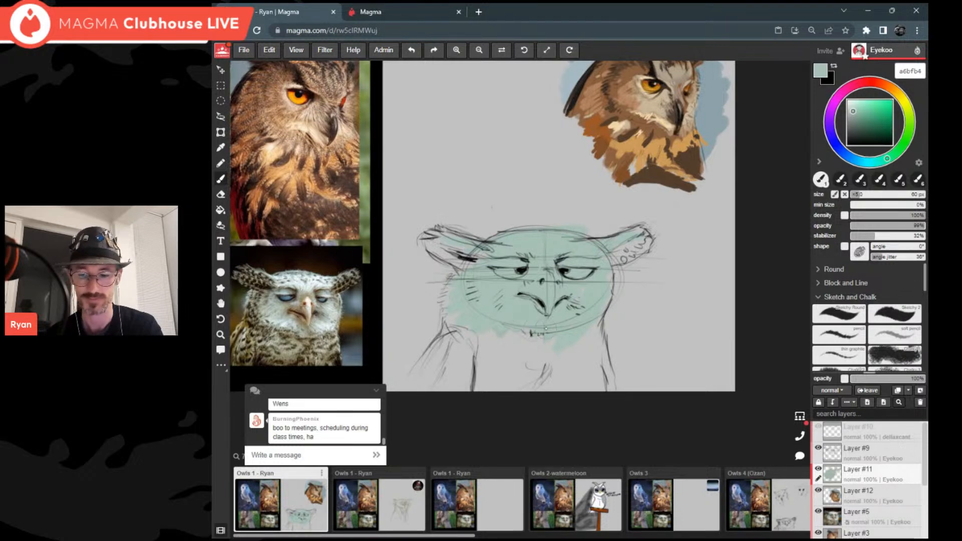
{"action": "left_click_drag", "start_coordinate": [853, 108], "coordinate": [853, 107]}
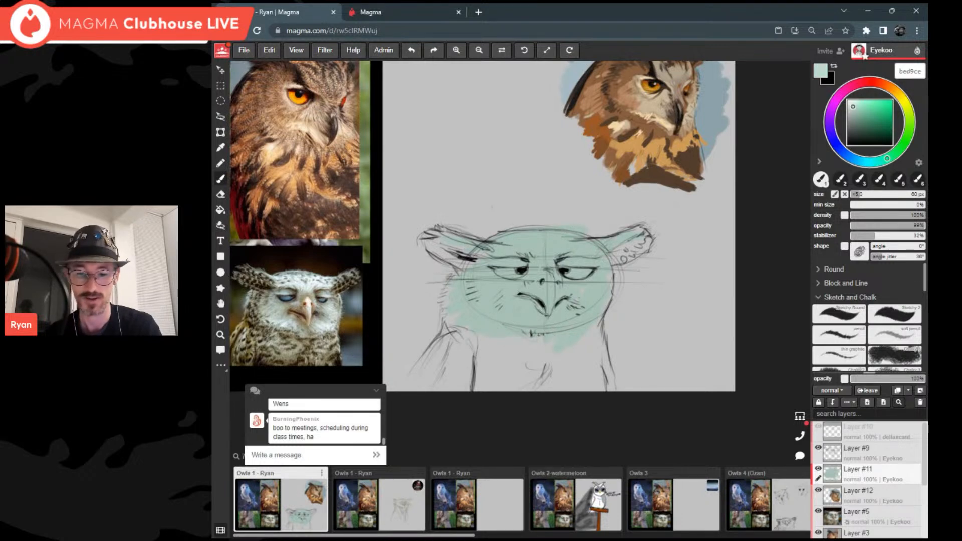
{"action": "mouse_move", "coordinate": [473, 302]}
{"action": "left_mouse_down"}
{"action": "mouse_move", "coordinate": [510, 317]}
{"action": "mouse_move", "coordinate": [590, 318]}
{"action": "left_mouse_up"}
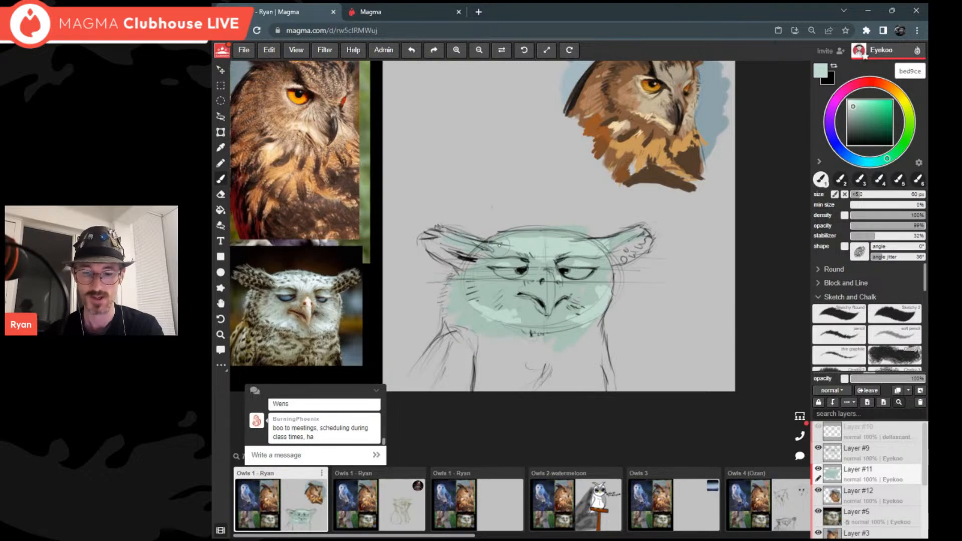
Step: Block in the body and folded wing below the head with olive grey 8f8d74, redoing the chest area
{"action": "left_click_drag", "start_coordinate": [897, 92], "coordinate": [903, 100]}
{"action": "left_click", "coordinate": [856, 120]}
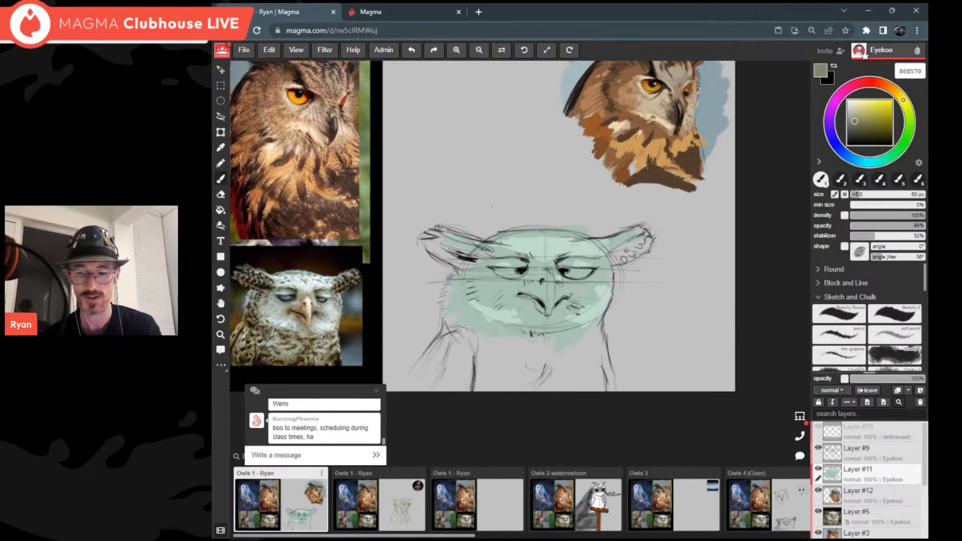
{"action": "left_click", "coordinate": [855, 120]}
{"action": "mouse_move", "coordinate": [423, 370]}
{"action": "left_mouse_down"}
{"action": "mouse_move", "coordinate": [453, 351]}
{"action": "mouse_move", "coordinate": [462, 377]}
{"action": "mouse_move", "coordinate": [490, 398]}
{"action": "mouse_move", "coordinate": [539, 372]}
{"action": "mouse_move", "coordinate": [560, 400]}
{"action": "mouse_move", "coordinate": [609, 397]}
{"action": "mouse_move", "coordinate": [585, 372]}
{"action": "mouse_move", "coordinate": [548, 398]}
{"action": "mouse_move", "coordinate": [530, 393]}
{"action": "left_mouse_up"}
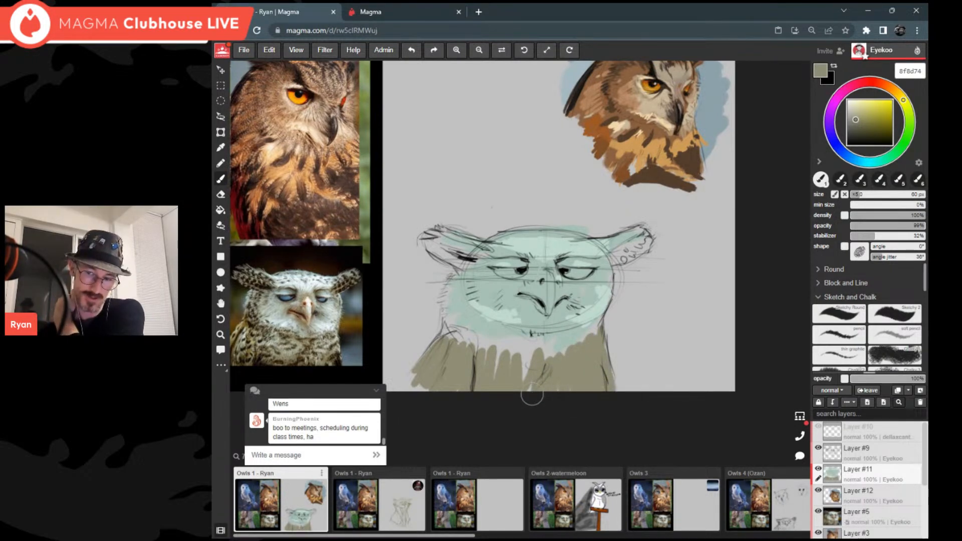
{"action": "scroll", "coordinate": [532, 394], "scroll_direction": "up", "scroll_amount": 3}
{"action": "scroll", "coordinate": [532, 394], "scroll_direction": "down", "scroll_amount": 4}
{"action": "key", "text": "ctrl+z"}
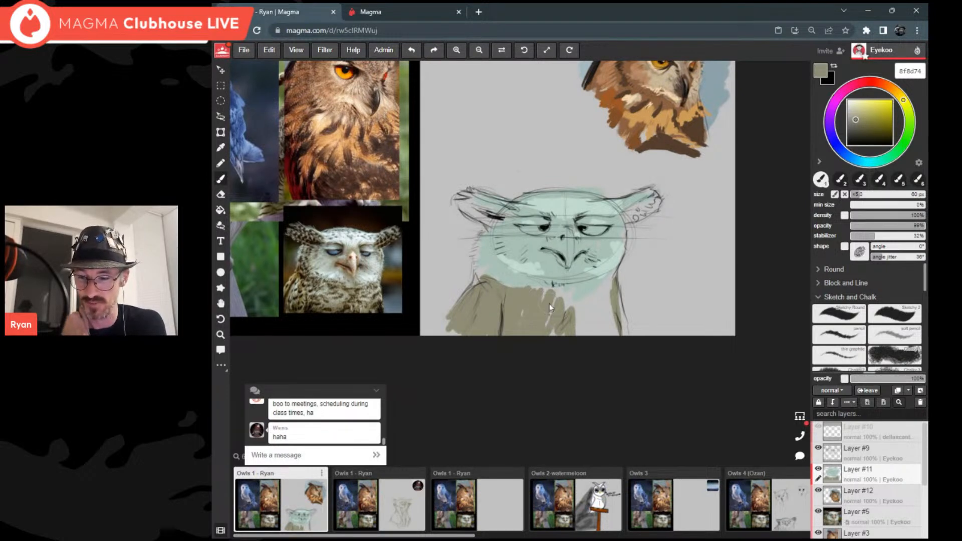
{"action": "mouse_move", "coordinate": [584, 311]}
{"action": "left_mouse_down"}
{"action": "mouse_move", "coordinate": [599, 325]}
{"action": "mouse_move", "coordinate": [593, 299]}
{"action": "left_mouse_up"}
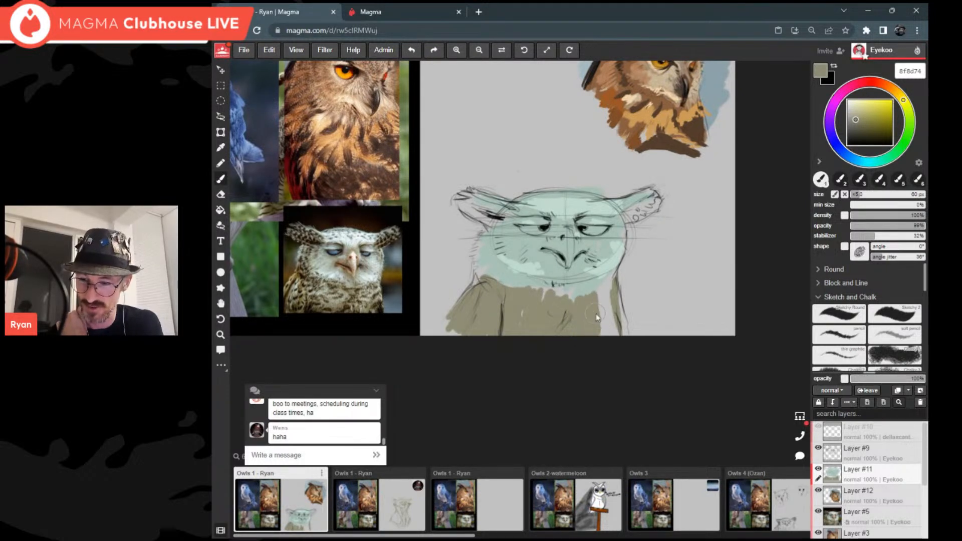
{"action": "mouse_move", "coordinate": [612, 341]}
{"action": "left_mouse_down"}
{"action": "mouse_move", "coordinate": [622, 318]}
{"action": "mouse_move", "coordinate": [608, 325]}
{"action": "left_mouse_up"}
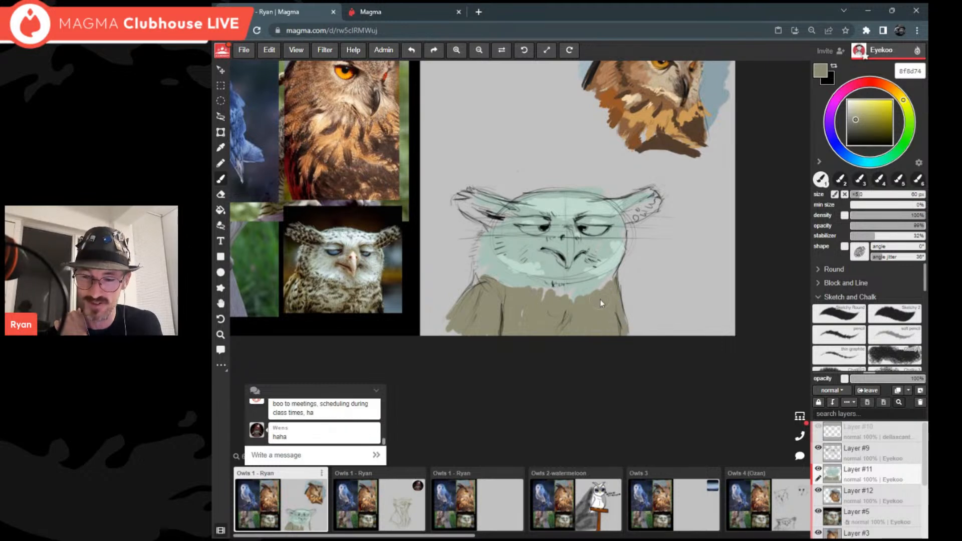
Step: Paint pale beige (c7c6a7) highlight patches on the sketched owl's upper chest, wing and collar
{"action": "left_click_drag", "start_coordinate": [855, 118], "coordinate": [854, 110]}
{"action": "mouse_move", "coordinate": [527, 302]}
{"action": "left_mouse_down"}
{"action": "mouse_move", "coordinate": [518, 309]}
{"action": "mouse_move", "coordinate": [559, 303]}
{"action": "left_mouse_up"}
{"action": "scroll", "coordinate": [596, 282], "scroll_direction": "down", "scroll_amount": 5}
{"action": "scroll", "coordinate": [596, 281], "scroll_direction": "up", "scroll_amount": 4}
{"action": "scroll", "coordinate": [560, 303], "scroll_direction": "down", "scroll_amount": 1}
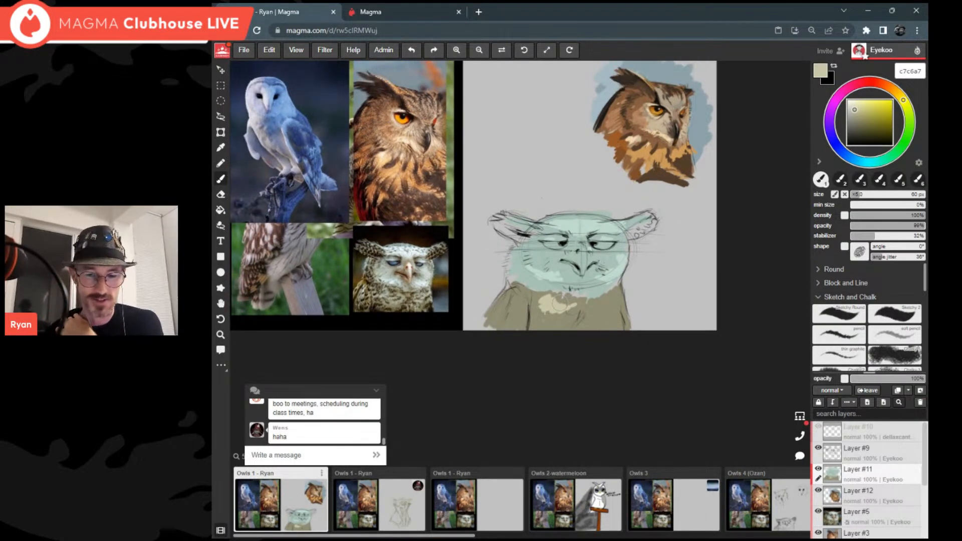
{"action": "scroll", "coordinate": [556, 303], "scroll_direction": "down", "scroll_amount": 2}
{"action": "scroll", "coordinate": [560, 304], "scroll_direction": "up", "scroll_amount": 1}
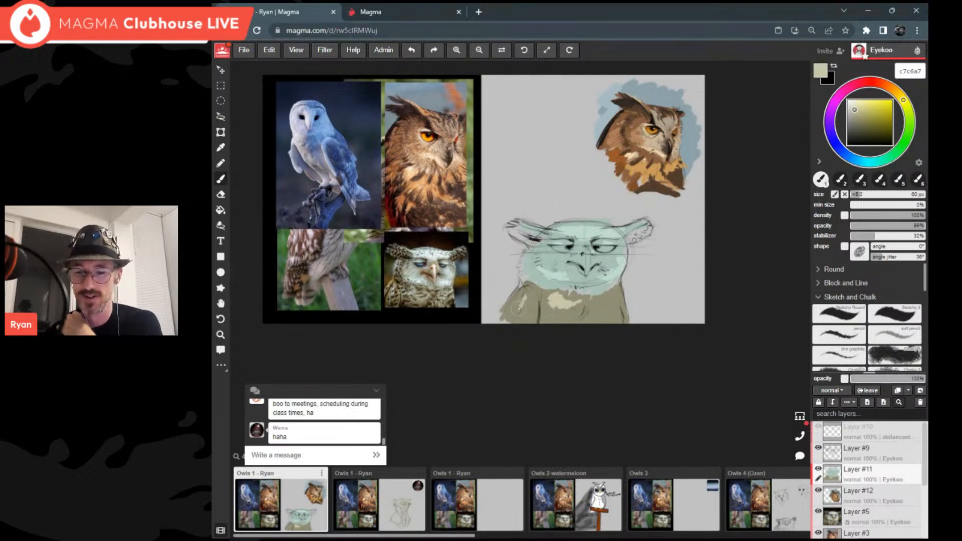
{"action": "left_click", "coordinate": [851, 110]}
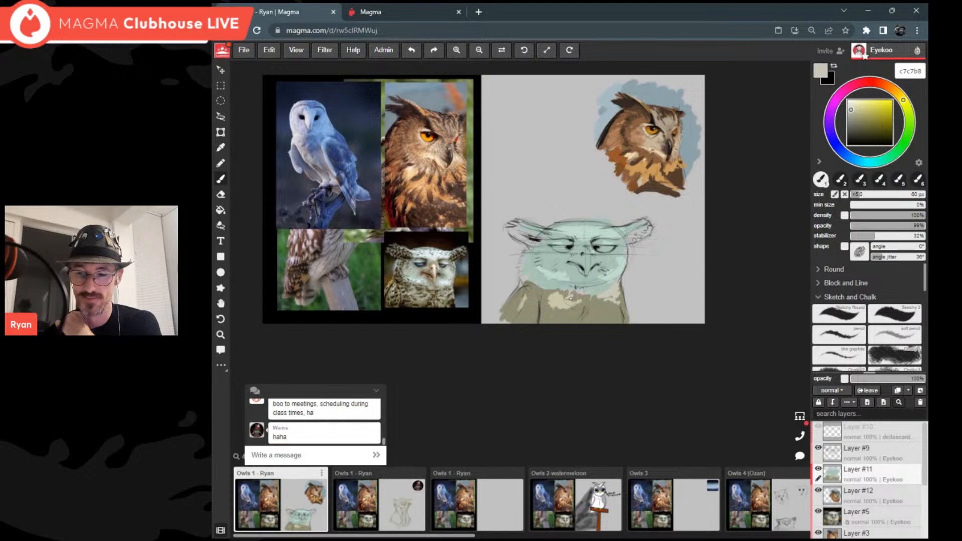
Step: Mix a medium blue (71a8bf) and fill the irises of both eyes on the sketched owl
{"action": "scroll", "coordinate": [547, 253], "scroll_direction": "up", "scroll_amount": 2}
{"action": "scroll", "coordinate": [650, 212], "scroll_direction": "up", "scroll_amount": 2}
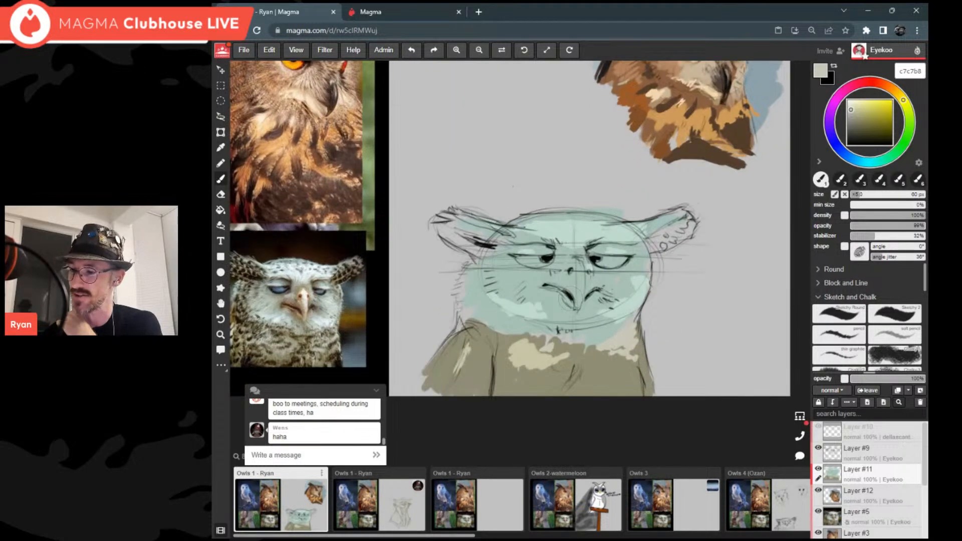
{"action": "left_click", "coordinate": [863, 161]}
{"action": "left_click_drag", "start_coordinate": [854, 109], "coordinate": [864, 114]}
{"action": "left_click_drag", "start_coordinate": [862, 162], "coordinate": [858, 160]}
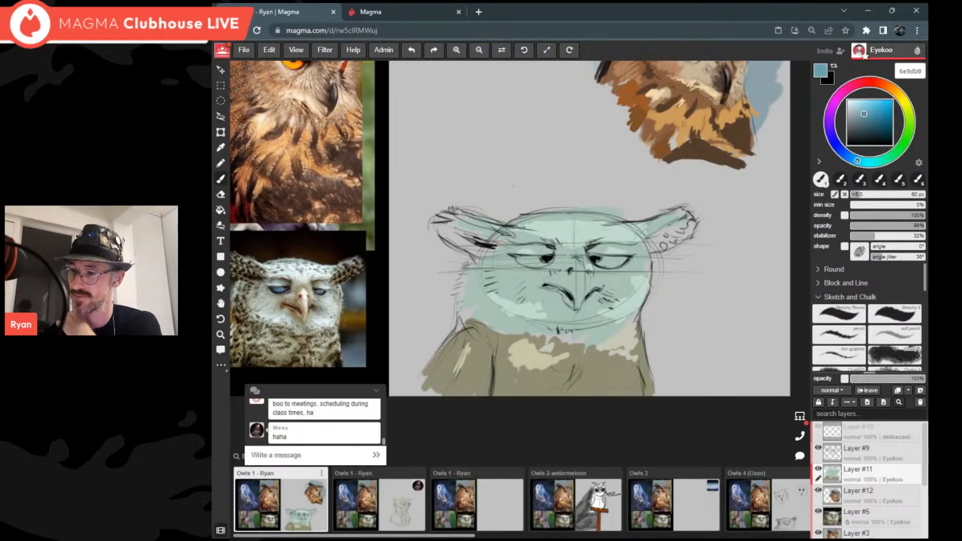
{"action": "left_click_drag", "start_coordinate": [864, 114], "coordinate": [865, 111]}
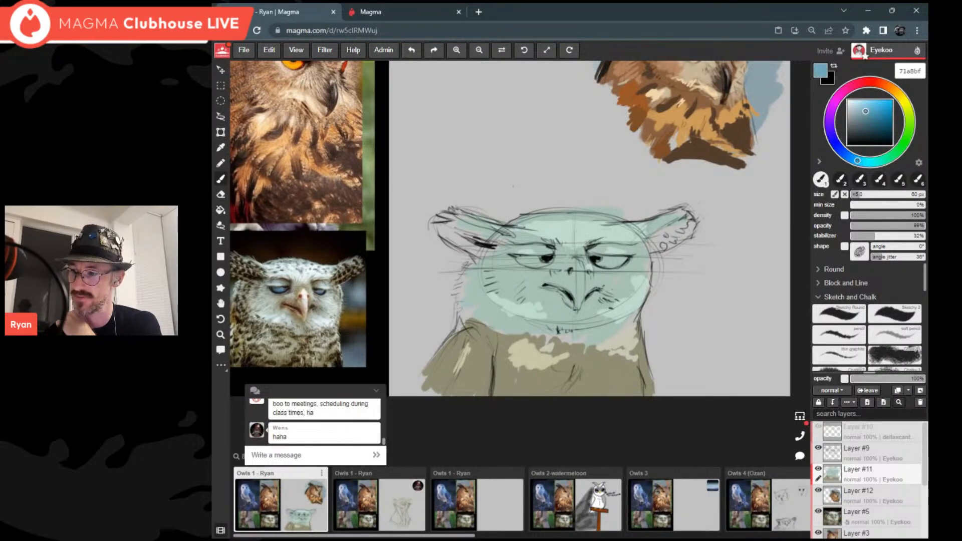
{"action": "left_click_drag", "start_coordinate": [518, 260], "coordinate": [512, 279]}
{"action": "mouse_move", "coordinate": [573, 194]}
{"action": "left_mouse_down"}
{"action": "mouse_move", "coordinate": [595, 166]}
{"action": "mouse_move", "coordinate": [577, 197]}
{"action": "mouse_move", "coordinate": [572, 190]}
{"action": "left_mouse_up"}
{"action": "scroll", "coordinate": [572, 189], "scroll_direction": "down", "scroll_amount": 5}
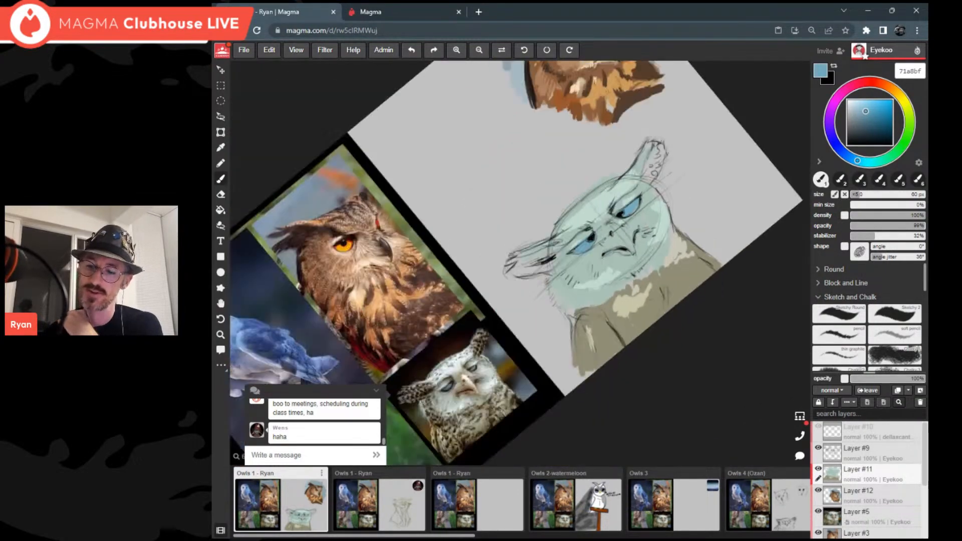
Step: Add light blue (a0c4d3) highlights to the lower part of both irises with a 20 px brush
{"action": "scroll", "coordinate": [586, 187], "scroll_direction": "down", "scroll_amount": 3}
{"action": "scroll", "coordinate": [586, 187], "scroll_direction": "up", "scroll_amount": 5}
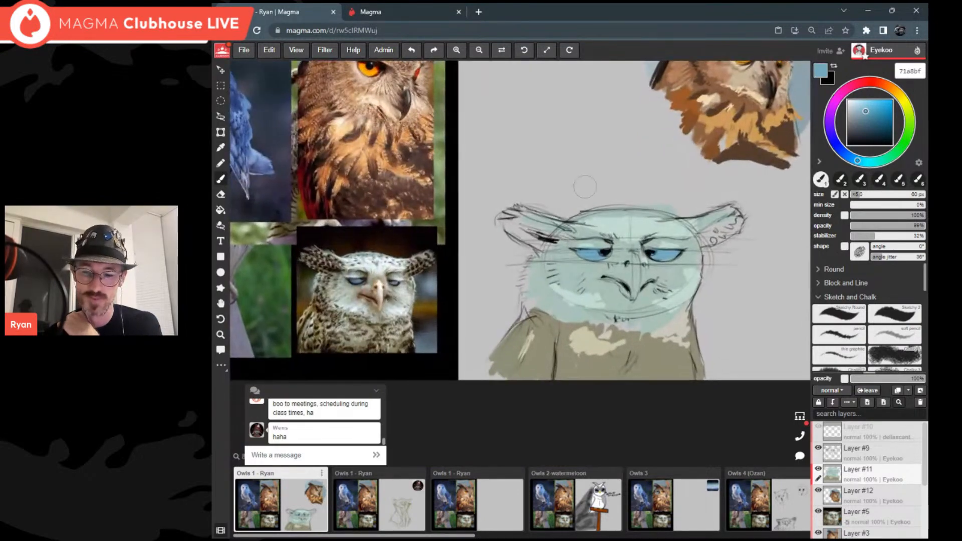
{"action": "left_click_drag", "start_coordinate": [861, 106], "coordinate": [858, 107]}
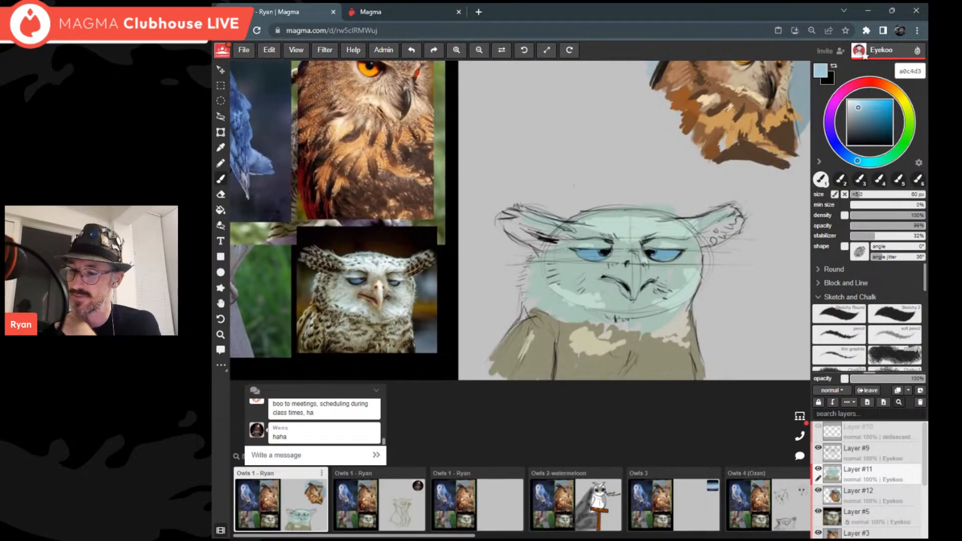
{"action": "scroll", "coordinate": [581, 241], "scroll_direction": "down", "scroll_amount": 3}
{"action": "scroll", "coordinate": [581, 240], "scroll_direction": "up", "scroll_amount": 5}
{"action": "left_click", "coordinate": [852, 194]}
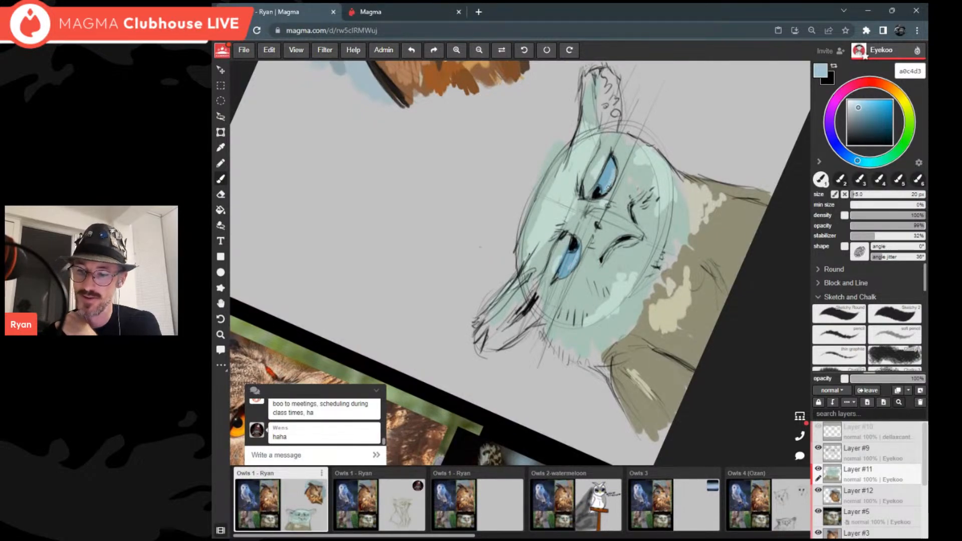
{"action": "scroll", "coordinate": [608, 186], "scroll_direction": "down", "scroll_amount": 5}
{"action": "scroll", "coordinate": [607, 187], "scroll_direction": "up", "scroll_amount": 5}
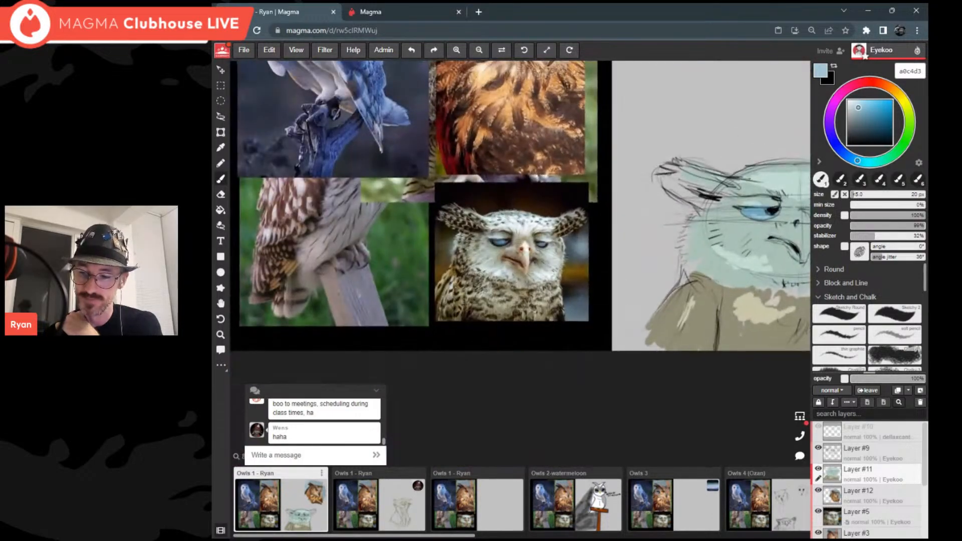
{"action": "scroll", "coordinate": [608, 187], "scroll_direction": "down", "scroll_amount": 2}
{"action": "scroll", "coordinate": [608, 186], "scroll_direction": "up", "scroll_amount": 3}
{"action": "scroll", "coordinate": [607, 187], "scroll_direction": "up", "scroll_amount": 2}
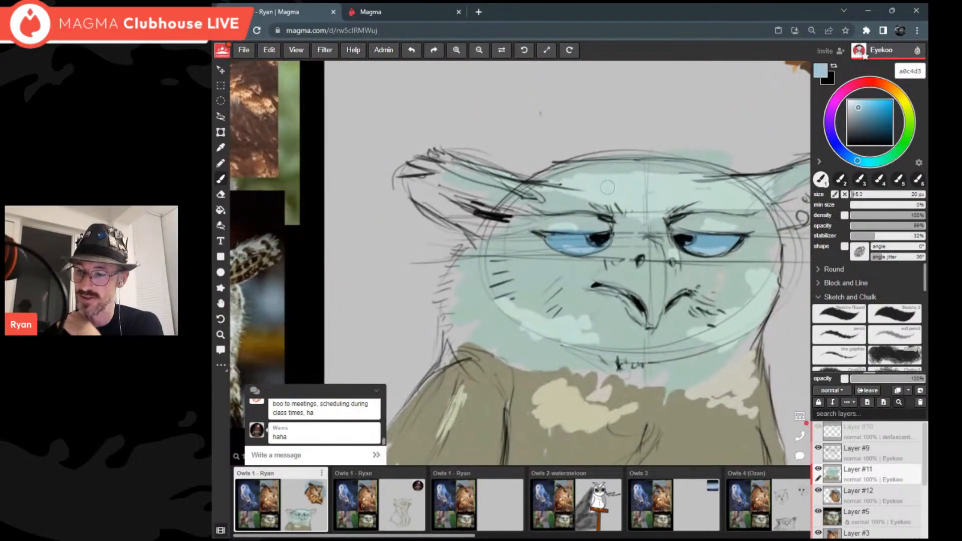
Step: Shade the upper part of both irises under the eyelids with a darker blue (47698f)
{"action": "left_click", "coordinate": [866, 111]}
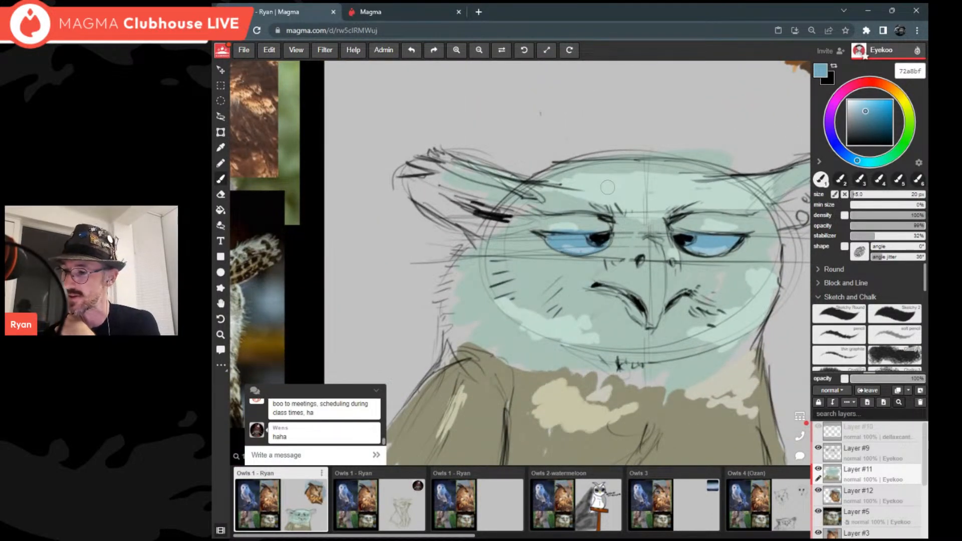
{"action": "left_click", "coordinate": [870, 120]}
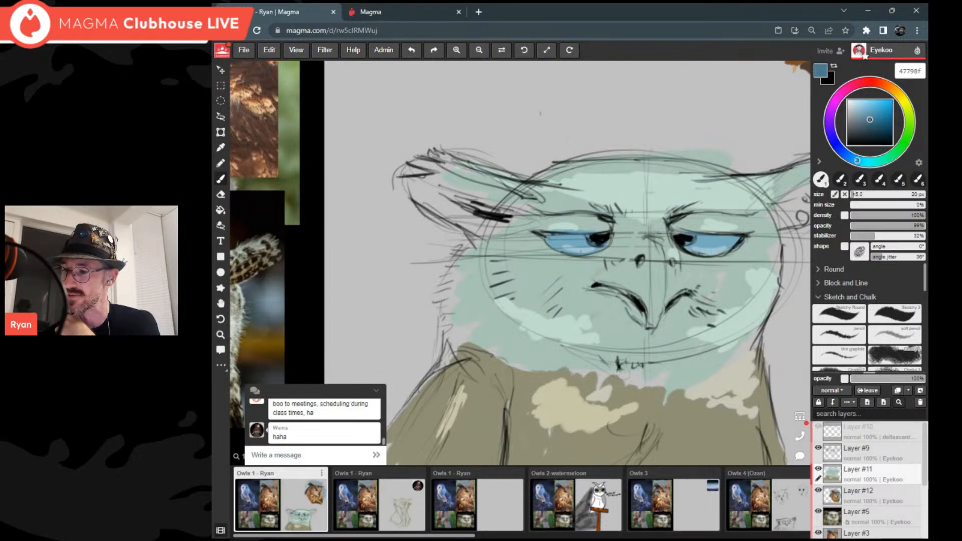
{"action": "left_click", "coordinate": [848, 157]}
{"action": "left_click_drag", "start_coordinate": [548, 234], "coordinate": [553, 244]}
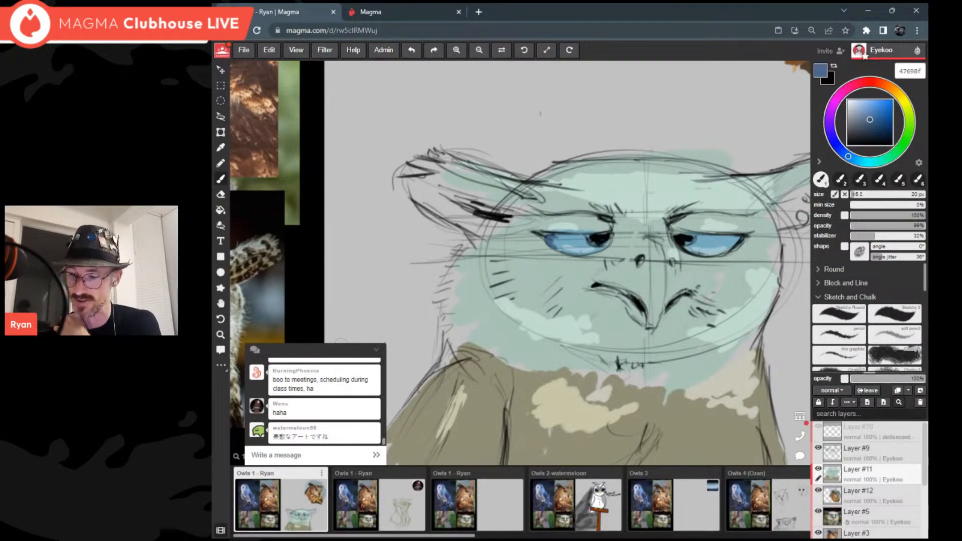
{"action": "scroll", "coordinate": [521, 263], "scroll_direction": "down", "scroll_amount": 2}
{"action": "scroll", "coordinate": [521, 263], "scroll_direction": "up", "scroll_amount": 1}
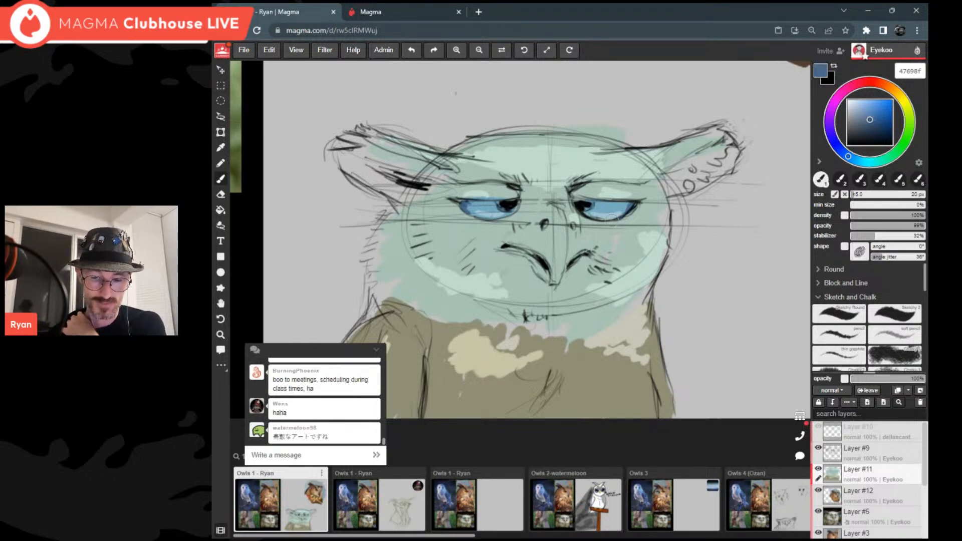
{"action": "left_click_drag", "start_coordinate": [589, 203], "coordinate": [633, 203]}
{"action": "left_click_drag", "start_coordinate": [466, 201], "coordinate": [506, 204]}
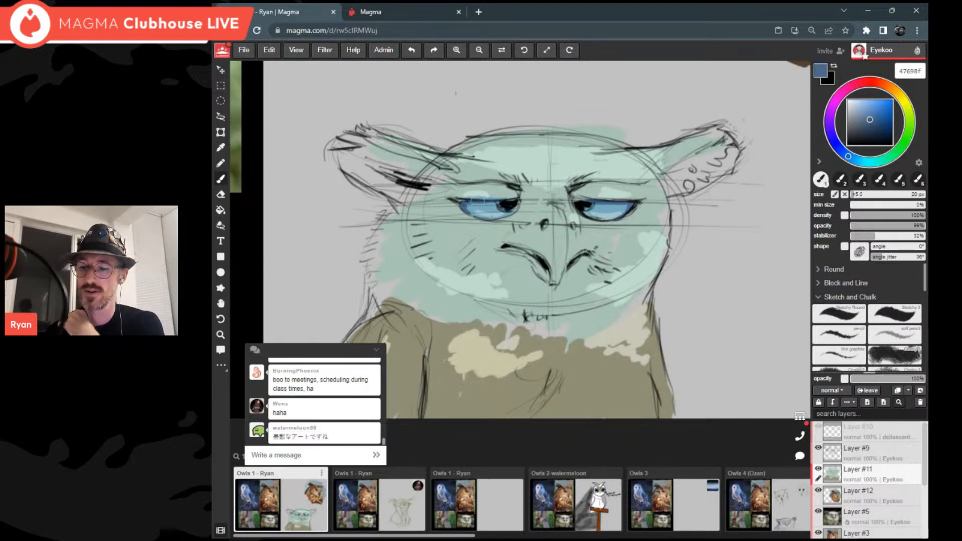
Step: Sample the body's olive-grey (908e75) and paint the undersides of both ear tufts
{"action": "scroll", "coordinate": [478, 201], "scroll_direction": "down", "scroll_amount": 4}
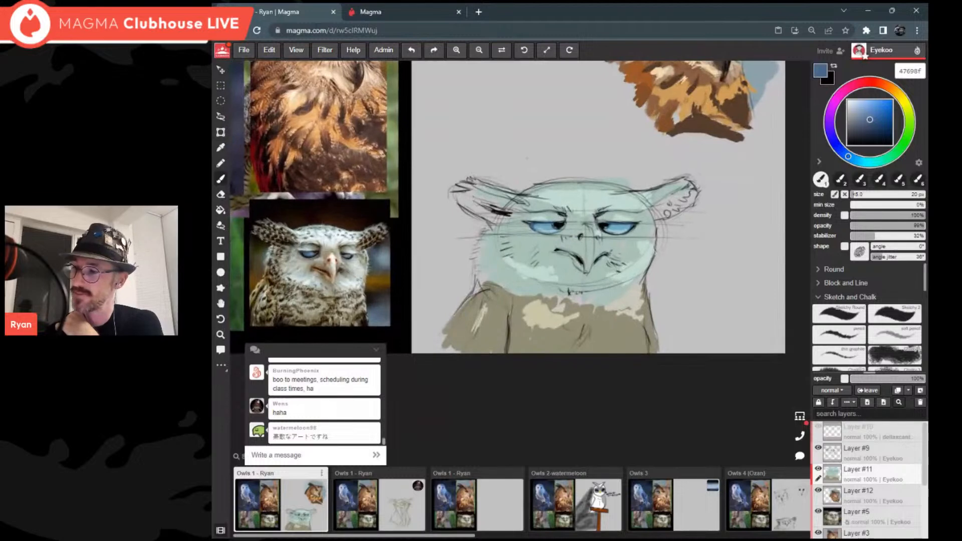
{"action": "left_click", "coordinate": [898, 94]}
{"action": "left_click_drag", "start_coordinate": [862, 122], "coordinate": [860, 119]}
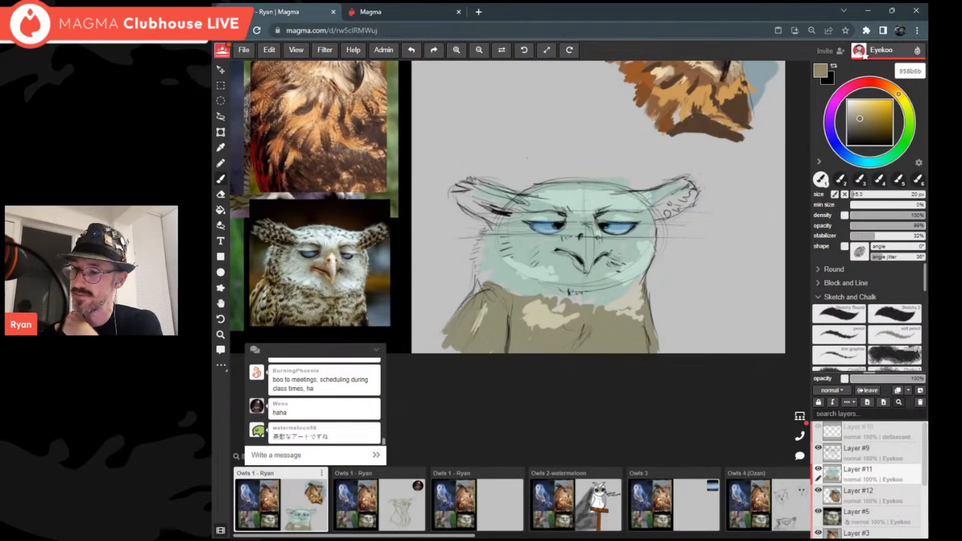
{"action": "scroll", "coordinate": [657, 262], "scroll_direction": "down", "scroll_amount": 1}
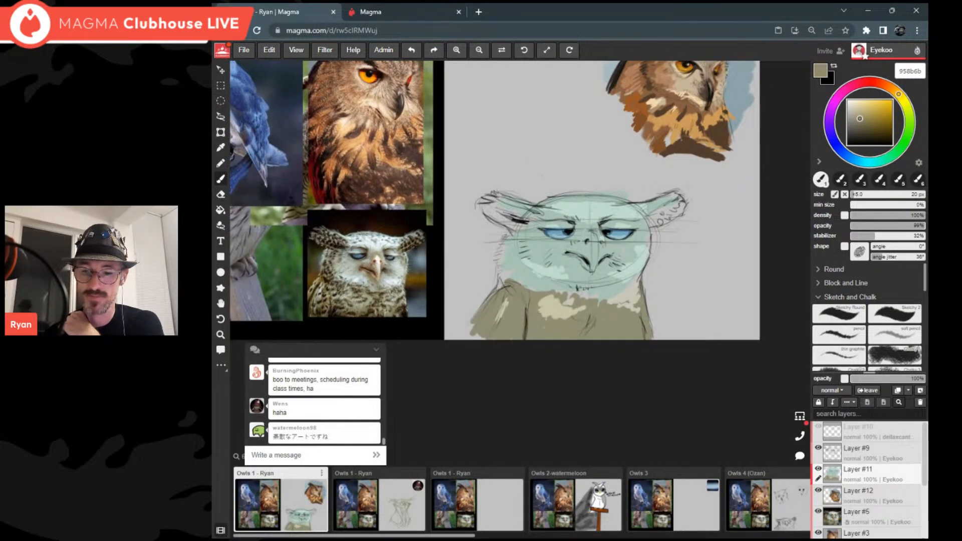
{"action": "left_click", "coordinate": [618, 320], "text": "alt"}
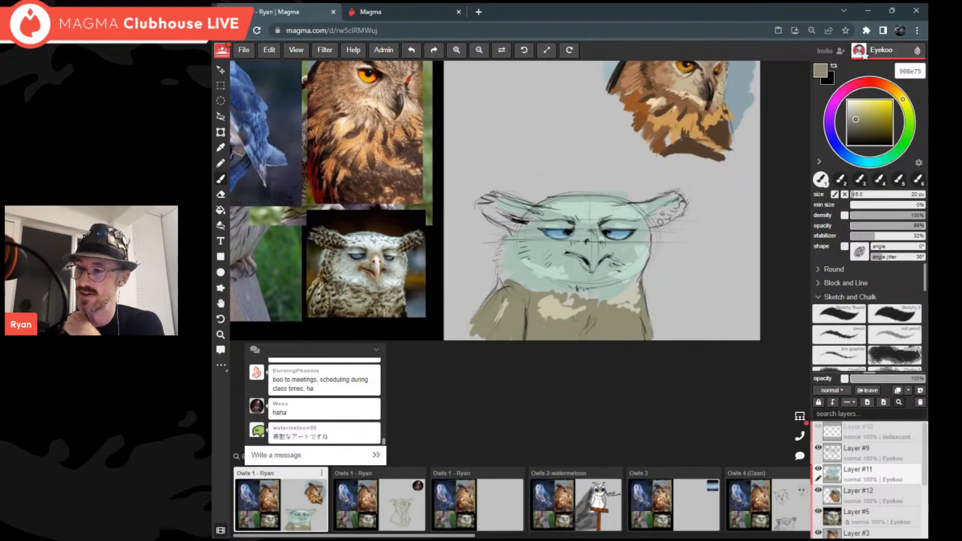
{"action": "scroll", "coordinate": [630, 211], "scroll_direction": "up", "scroll_amount": 1}
{"action": "mouse_move", "coordinate": [648, 208]}
{"action": "left_mouse_down"}
{"action": "mouse_move", "coordinate": [622, 223]}
{"action": "mouse_move", "coordinate": [655, 202]}
{"action": "left_mouse_up"}
{"action": "mouse_move", "coordinate": [413, 203]}
{"action": "left_mouse_down"}
{"action": "mouse_move", "coordinate": [450, 224]}
{"action": "mouse_move", "coordinate": [444, 211]}
{"action": "mouse_move", "coordinate": [442, 223]}
{"action": "mouse_move", "coordinate": [476, 224]}
{"action": "left_mouse_up"}
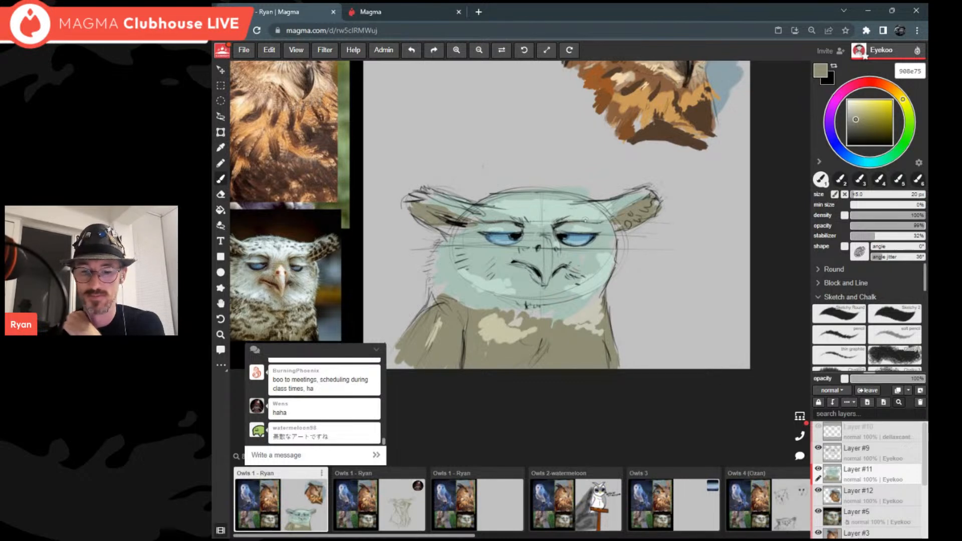
Step: Lighten the owl's forehead and upper eyelids with pale mint tones sampled from the face
{"action": "left_click", "coordinate": [585, 219], "text": "alt"}
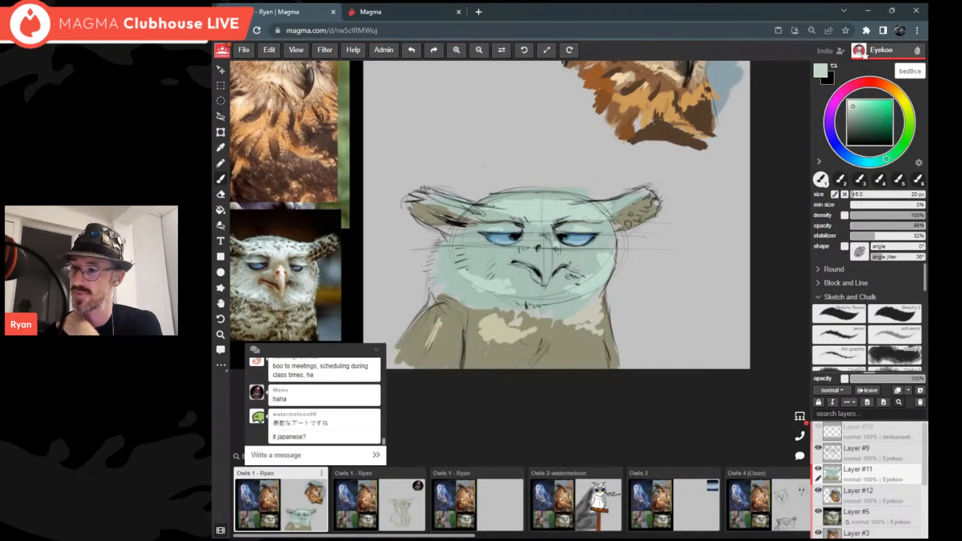
{"action": "left_click_drag", "start_coordinate": [852, 109], "coordinate": [849, 108]}
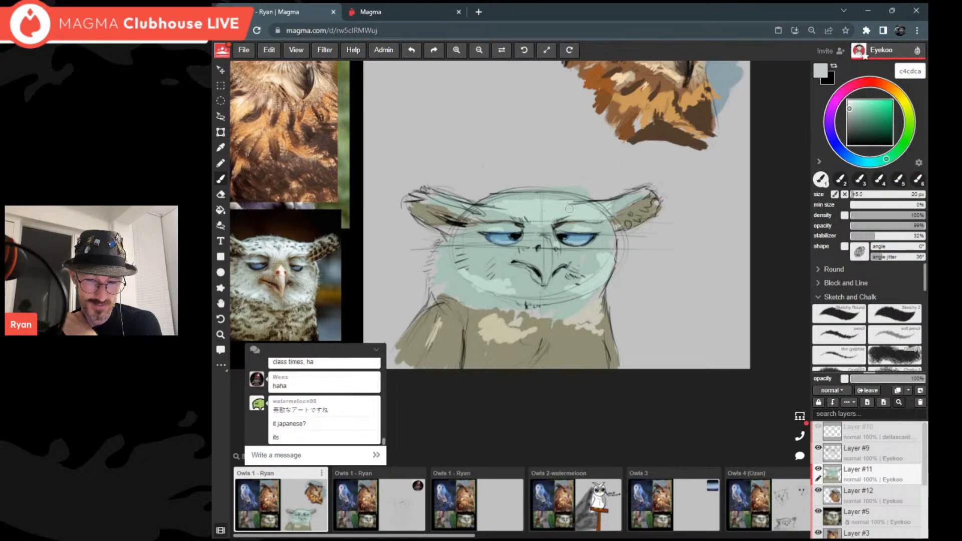
{"action": "scroll", "coordinate": [569, 208], "scroll_direction": "down", "scroll_amount": 2}
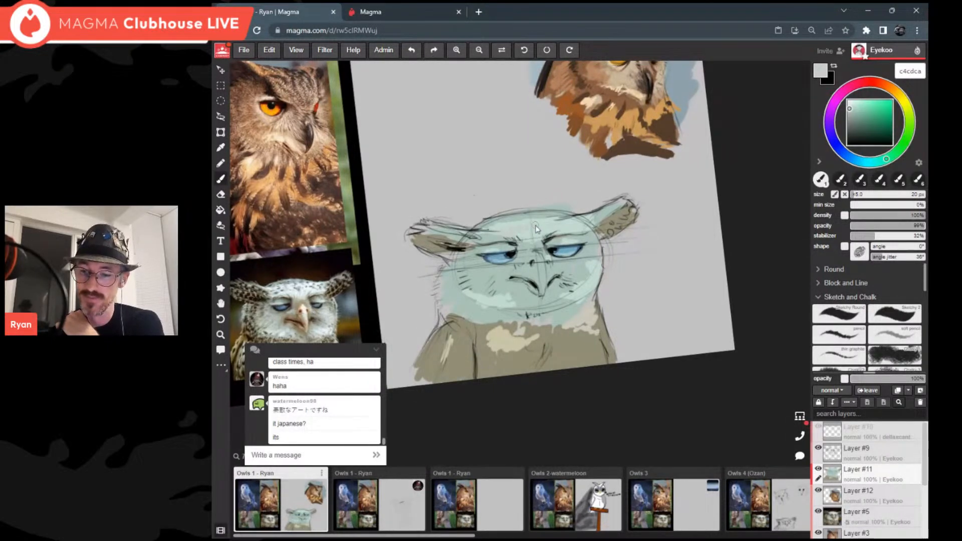
{"action": "left_click", "coordinate": [562, 227], "text": "alt"}
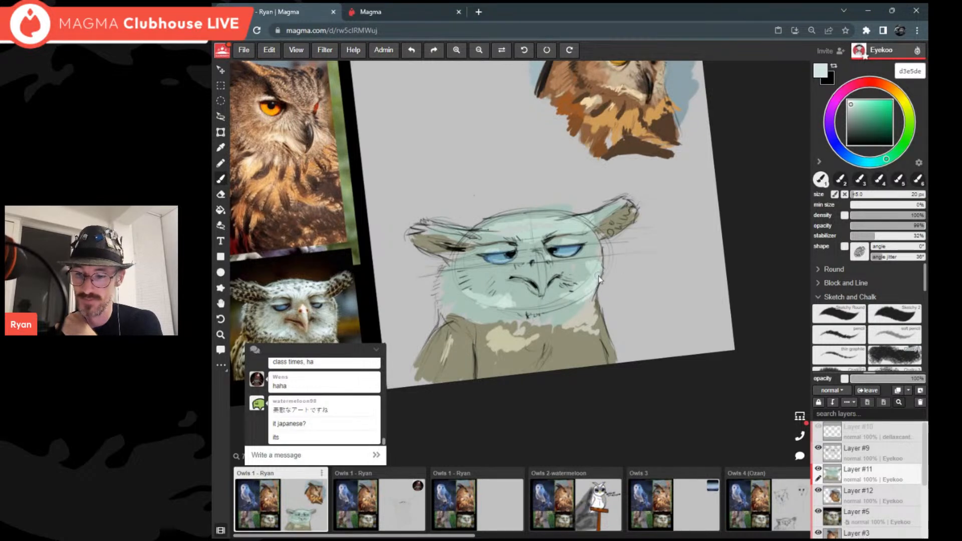
Step: Mix light tan tones (cabba0, dcc69f) and paint the central ridge of the owl's beak
{"action": "left_click", "coordinate": [895, 90]}
{"action": "left_click_drag", "start_coordinate": [851, 104], "coordinate": [856, 109]}
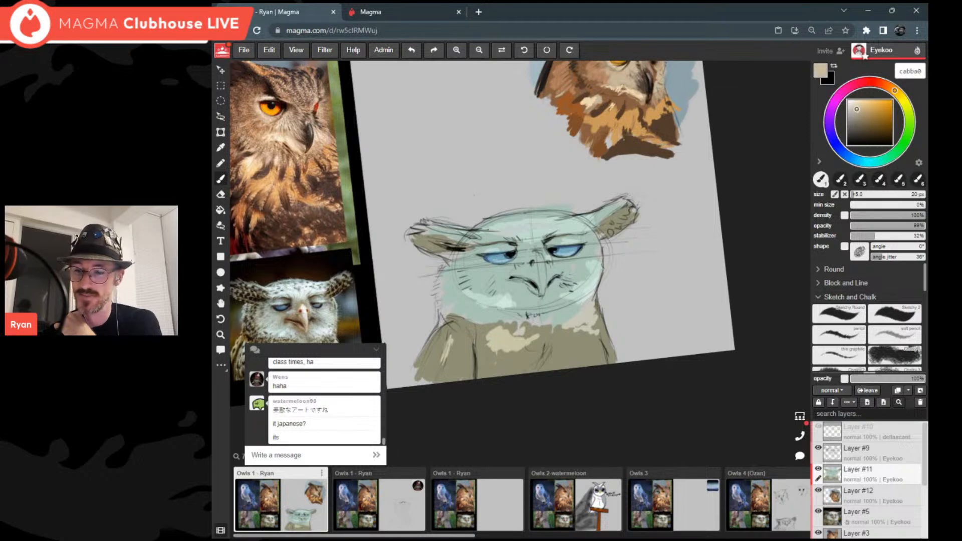
{"action": "left_click_drag", "start_coordinate": [536, 261], "coordinate": [542, 286]}
{"action": "left_click_drag", "start_coordinate": [857, 109], "coordinate": [860, 106]}
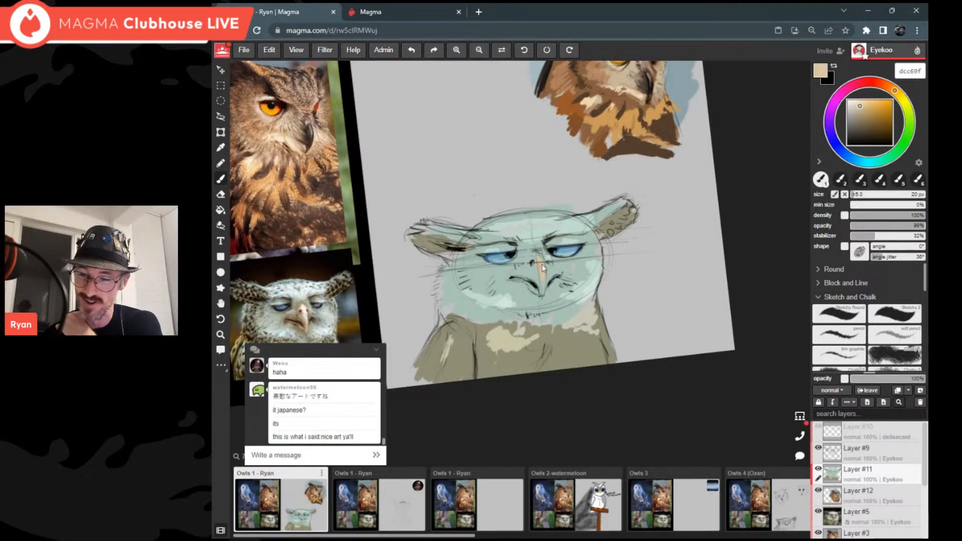
{"action": "left_click_drag", "start_coordinate": [541, 274], "coordinate": [544, 291]}
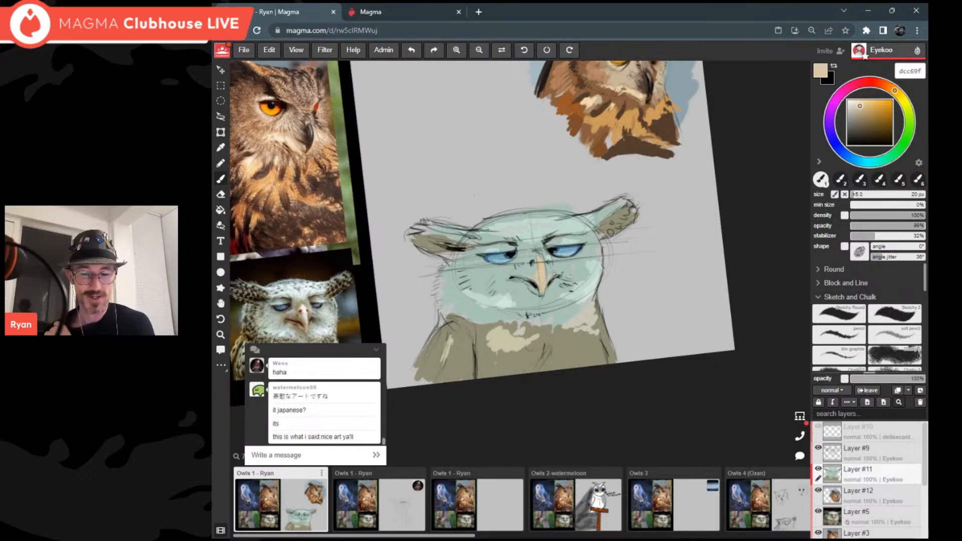
Step: Widen the beak's colouring on both sides of the ridge with a slightly darker tan (d0bc96)
{"action": "key", "text": "ctrl+0"}
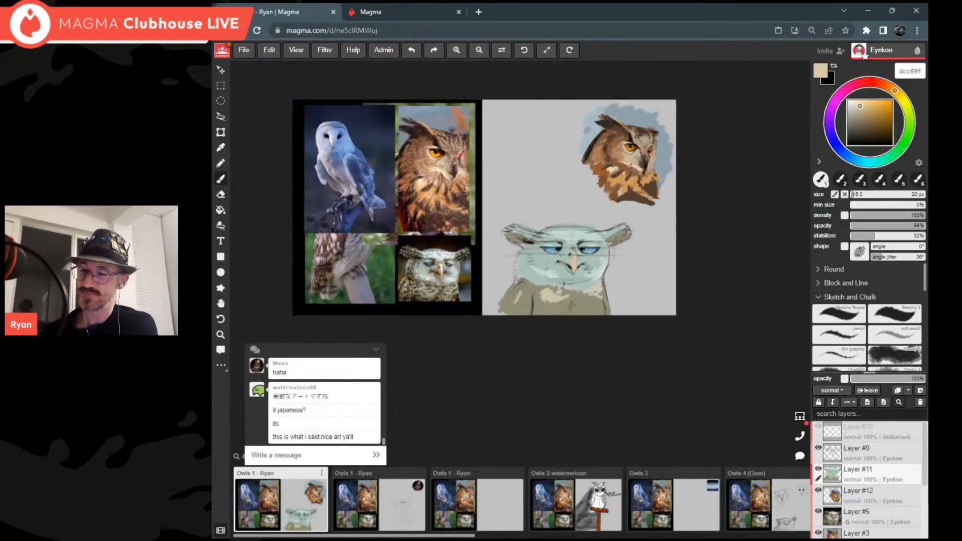
{"action": "scroll", "coordinate": [654, 211], "scroll_direction": "up", "scroll_amount": 2}
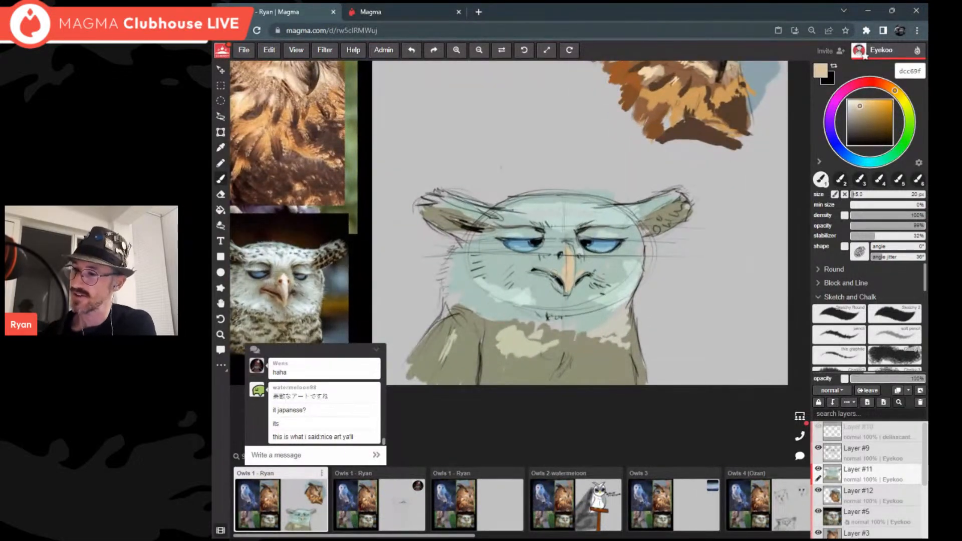
{"action": "left_click_drag", "start_coordinate": [860, 105], "coordinate": [860, 108]}
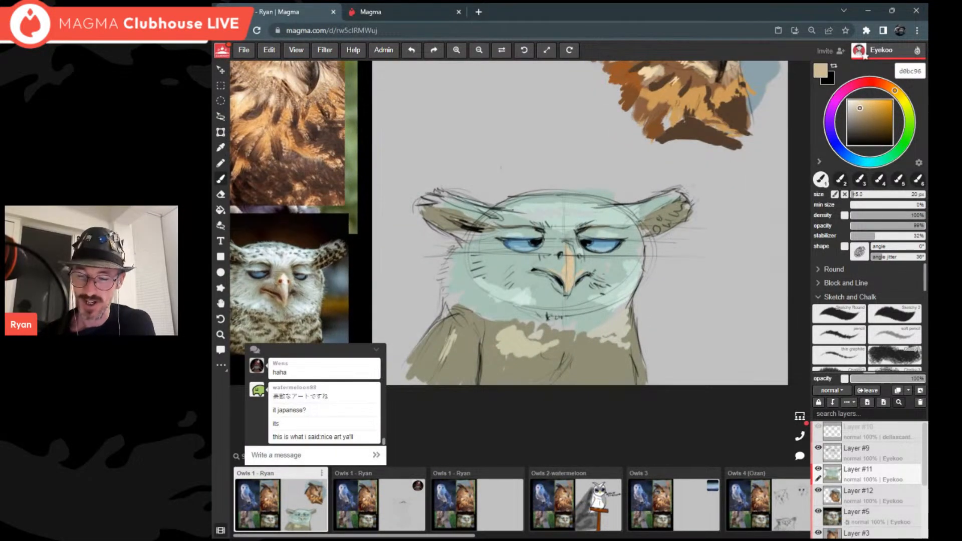
{"action": "scroll", "coordinate": [564, 272], "scroll_direction": "down", "scroll_amount": 2}
{"action": "scroll", "coordinate": [564, 272], "scroll_direction": "up", "scroll_amount": 3}
{"action": "scroll", "coordinate": [577, 280], "scroll_direction": "down", "scroll_amount": 1}
{"action": "scroll", "coordinate": [601, 290], "scroll_direction": "up", "scroll_amount": 1}
{"action": "scroll", "coordinate": [576, 281], "scroll_direction": "up", "scroll_amount": 1}
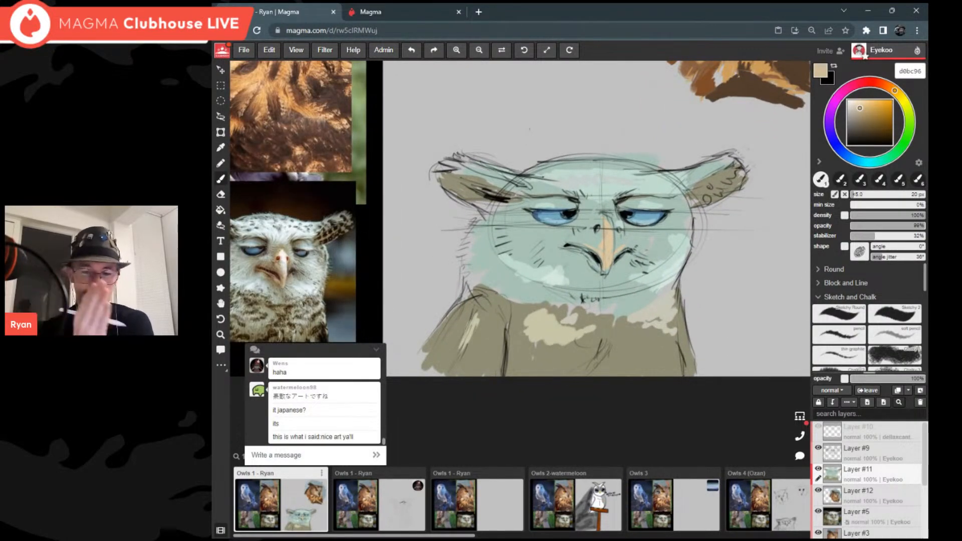
{"action": "scroll", "coordinate": [596, 220], "scroll_direction": "down", "scroll_amount": 1}
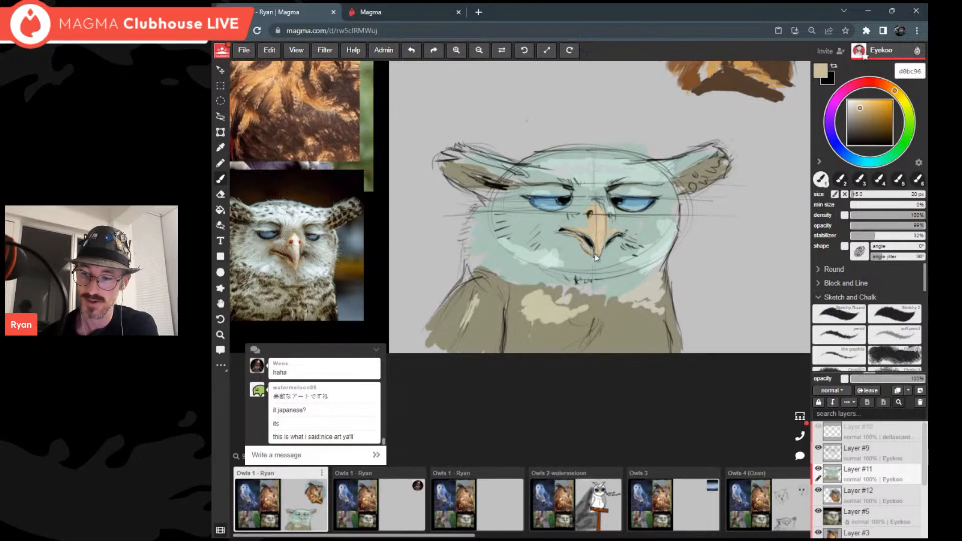
{"action": "scroll", "coordinate": [595, 243], "scroll_direction": "down", "scroll_amount": 3}
{"action": "scroll", "coordinate": [594, 243], "scroll_direction": "up", "scroll_amount": 1}
{"action": "scroll", "coordinate": [595, 243], "scroll_direction": "up", "scroll_amount": 1}
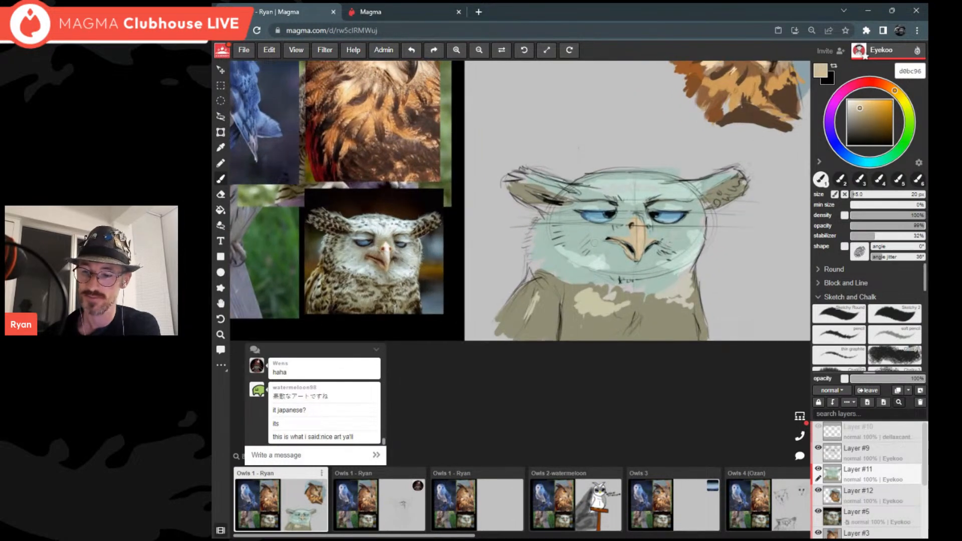
Step: Sample the body's olive tone, shift it to 9b9a80, and paint feathery strokes down the owl's neck beside the face
{"action": "left_click", "coordinate": [593, 243], "text": "alt"}
{"action": "left_click_drag", "start_coordinate": [856, 122], "coordinate": [855, 117]}
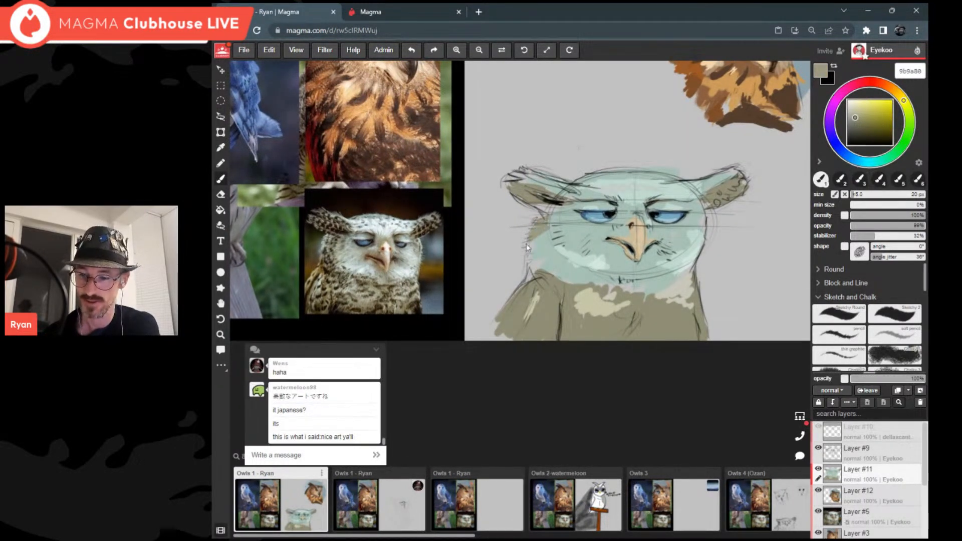
{"action": "left_click_drag", "start_coordinate": [551, 244], "coordinate": [525, 280]}
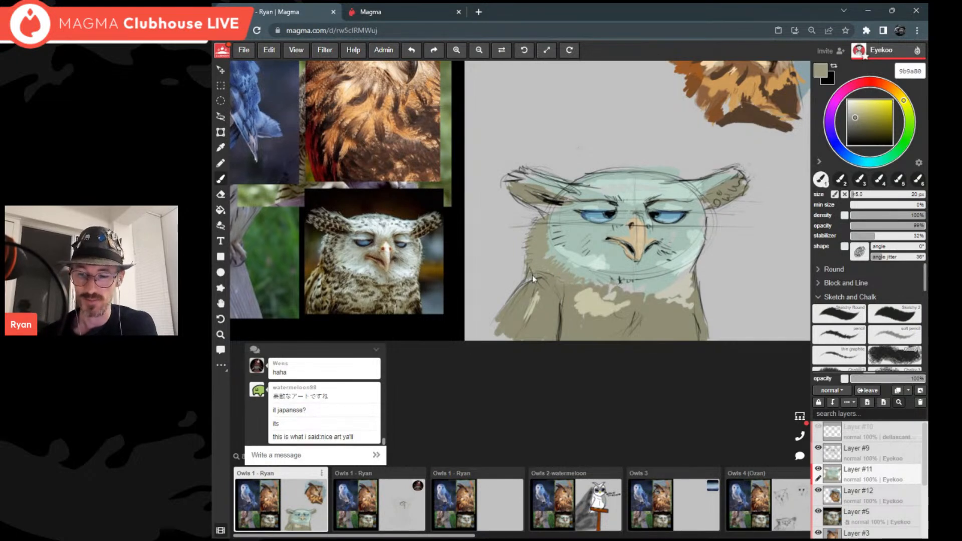
Step: Extend the olive-grey (9b9a80) colouring on the underside of the ear tuft nearest the reference photo
{"action": "scroll", "coordinate": [637, 208], "scroll_direction": "down", "scroll_amount": 3}
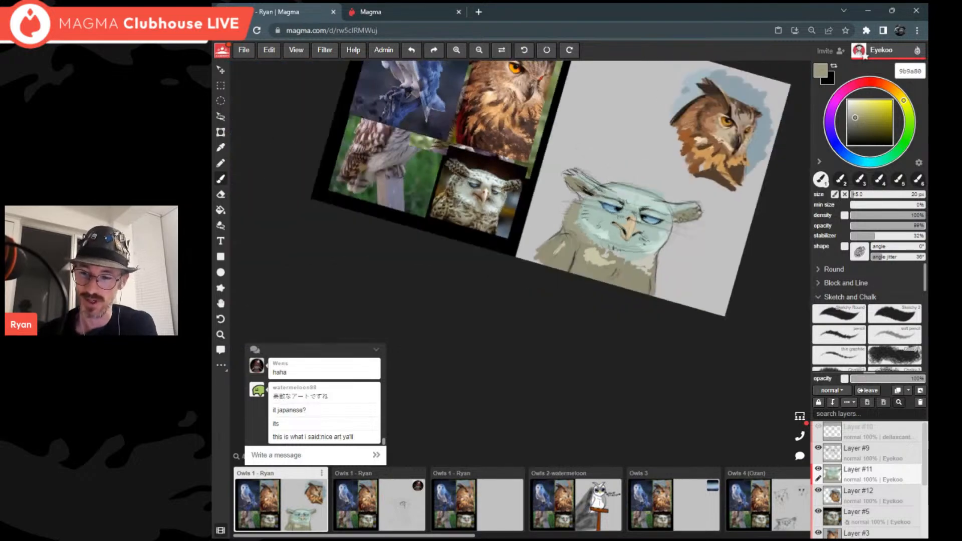
{"action": "scroll", "coordinate": [562, 200], "scroll_direction": "up", "scroll_amount": 5}
{"action": "mouse_move", "coordinate": [494, 227]}
{"action": "left_mouse_down"}
{"action": "mouse_move", "coordinate": [501, 202]}
{"action": "mouse_move", "coordinate": [500, 241]}
{"action": "mouse_move", "coordinate": [523, 181]}
{"action": "left_mouse_up"}
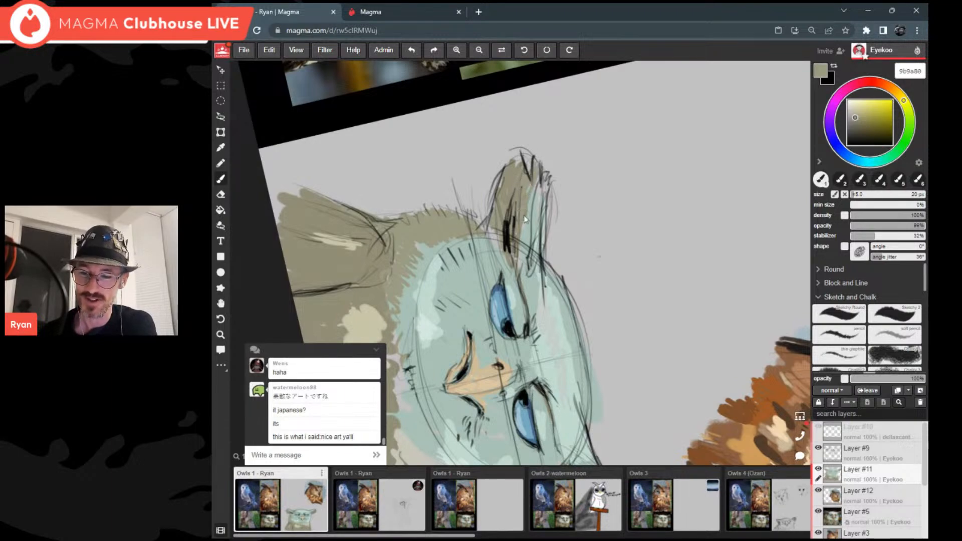
{"action": "scroll", "coordinate": [521, 226], "scroll_direction": "down", "scroll_amount": 5}
{"action": "scroll", "coordinate": [601, 300], "scroll_direction": "up", "scroll_amount": 4}
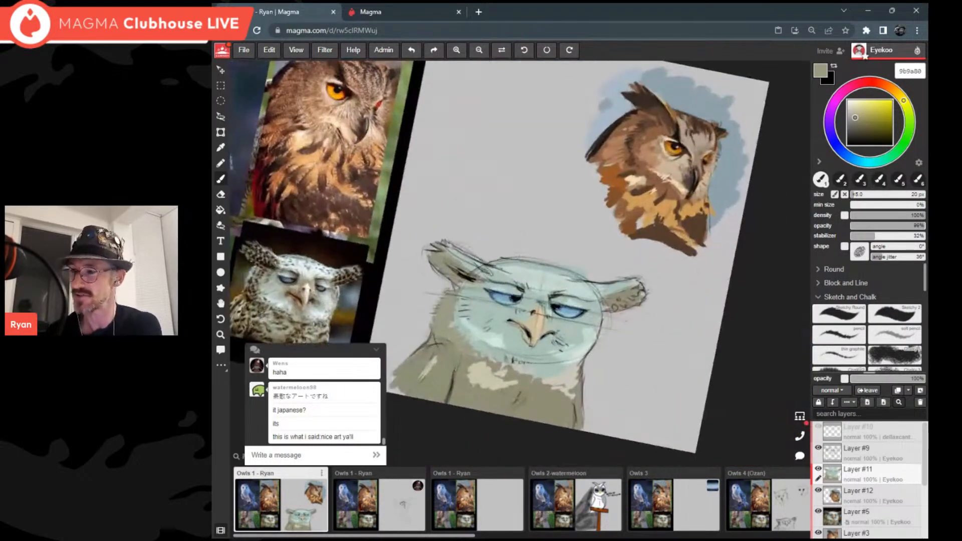
Step: Sample the pale grey of the photo owl's face, lighten it to d3e2dc, and paint highlights on the forehead
{"action": "scroll", "coordinate": [517, 257], "scroll_direction": "up", "scroll_amount": 4}
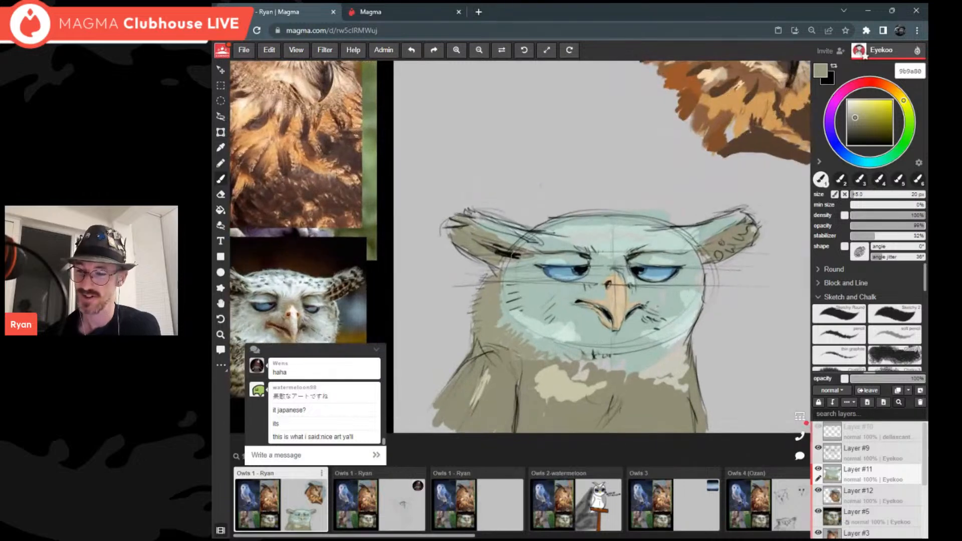
{"action": "left_click", "coordinate": [297, 287], "text": "alt"}
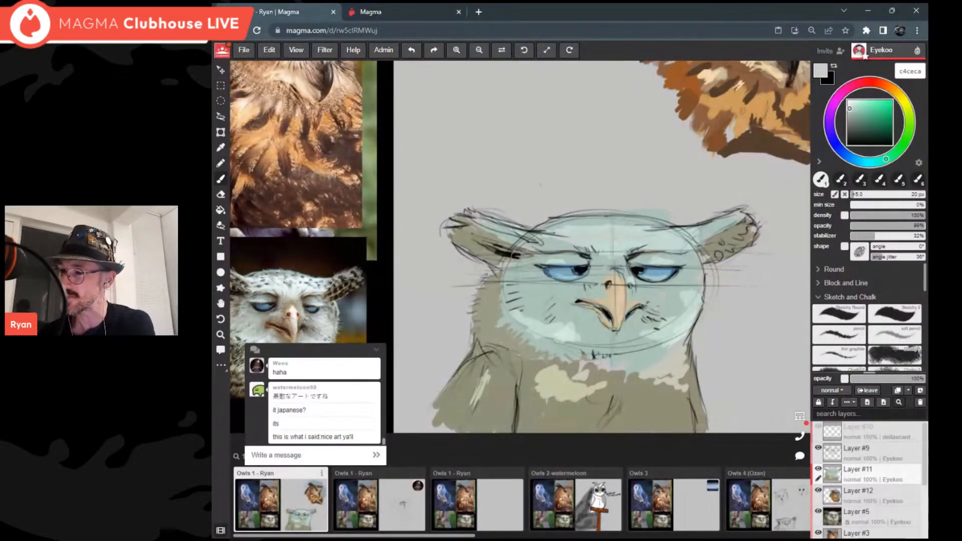
{"action": "left_click_drag", "start_coordinate": [849, 109], "coordinate": [850, 105]}
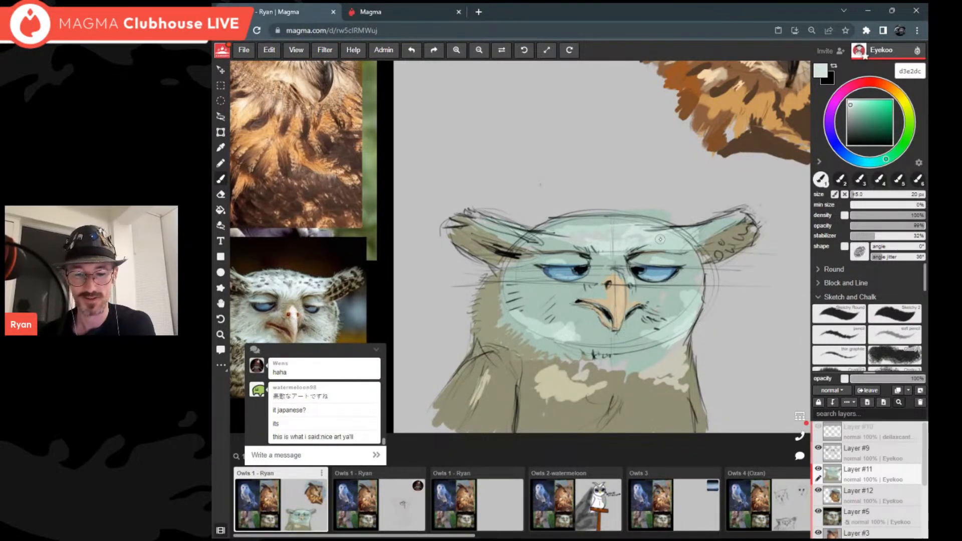
Step: Make the owl's line sketch layer (Layer #9) the active layer
{"action": "scroll", "coordinate": [660, 239], "scroll_direction": "down", "scroll_amount": 4}
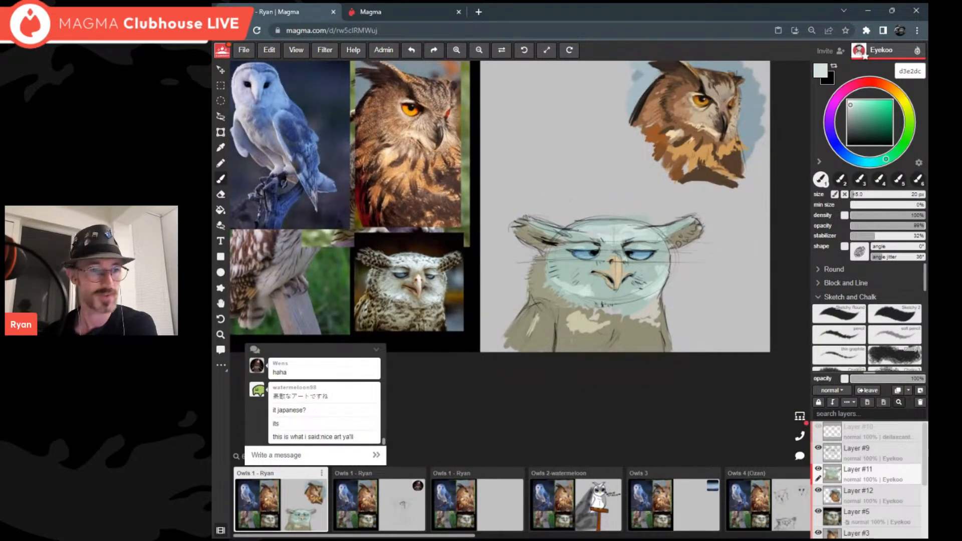
{"action": "scroll", "coordinate": [689, 213], "scroll_direction": "down", "scroll_amount": 1}
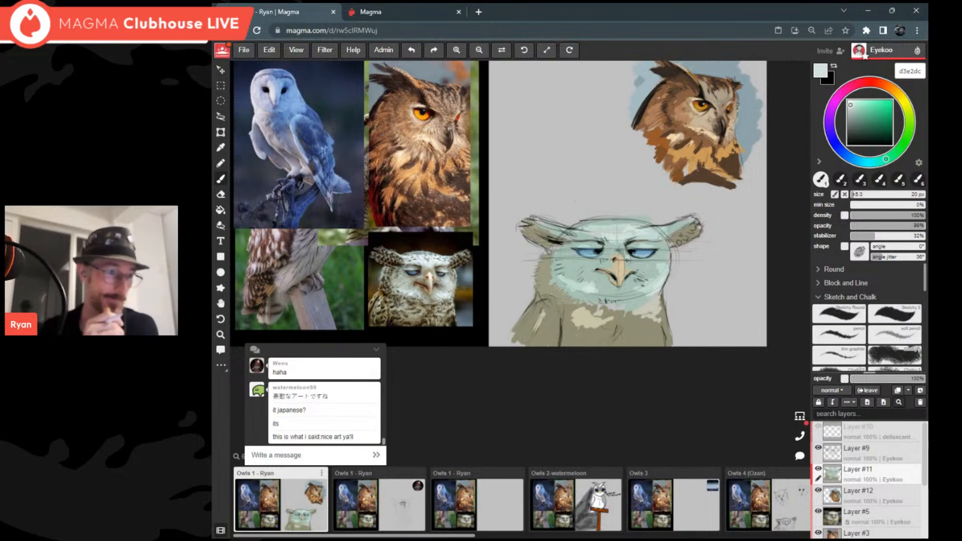
{"action": "scroll", "coordinate": [721, 216], "scroll_direction": "up", "scroll_amount": 1}
{"action": "scroll", "coordinate": [702, 220], "scroll_direction": "up", "scroll_amount": 1}
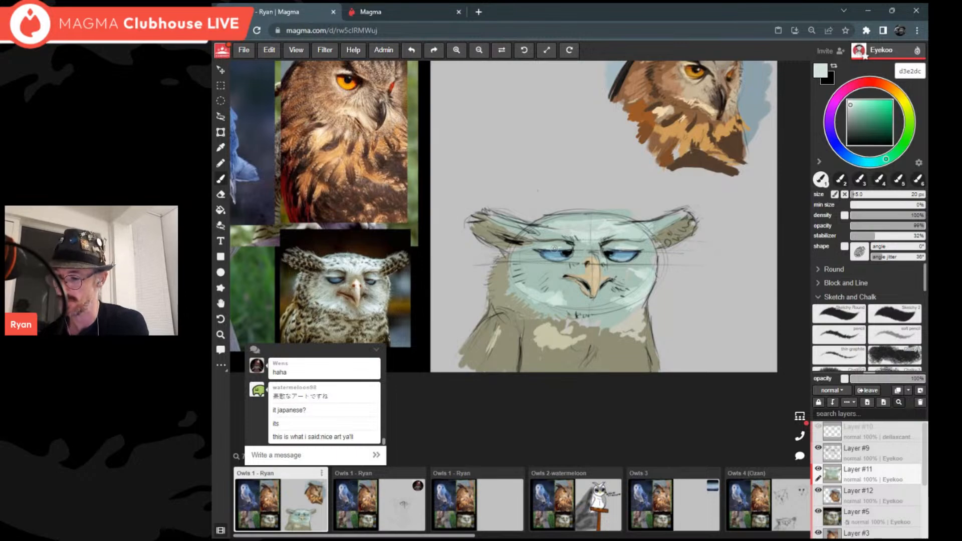
{"action": "left_click", "coordinate": [900, 453]}
{"action": "left_click", "coordinate": [921, 391]}
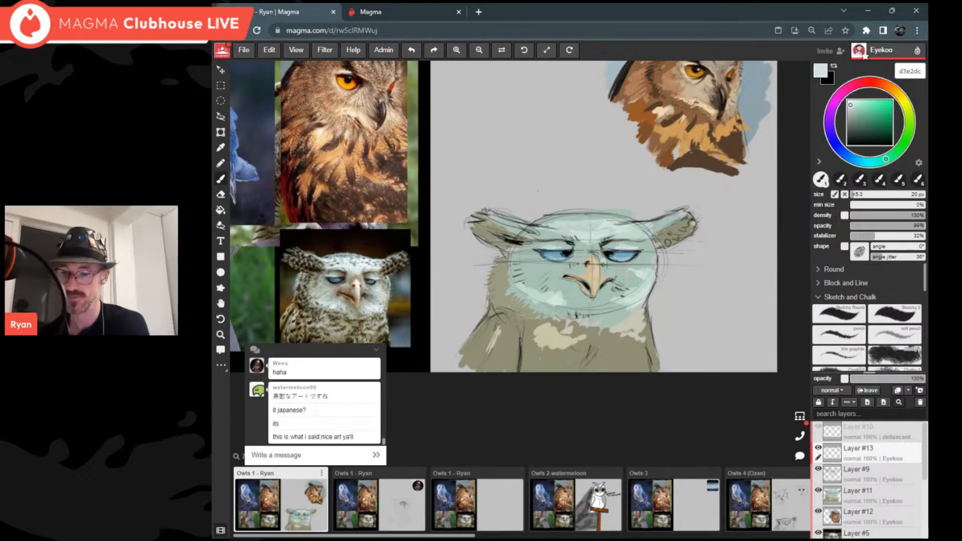
{"action": "scroll", "coordinate": [658, 253], "scroll_direction": "down", "scroll_amount": 3}
{"action": "scroll", "coordinate": [658, 253], "scroll_direction": "up", "scroll_amount": 1}
{"action": "scroll", "coordinate": [609, 245], "scroll_direction": "up", "scroll_amount": 4}
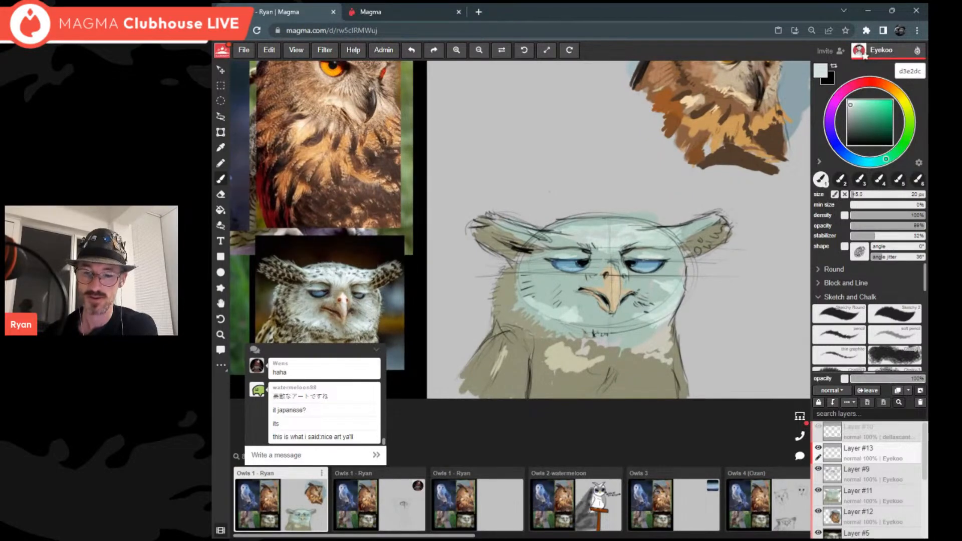
{"action": "key", "text": "ctrl+z"}
Step: Darken the brush colour to a near-black grey (2b2f2d) and draw fine dark marks around the owl's eyes
{"action": "scroll", "coordinate": [611, 311], "scroll_direction": "up", "scroll_amount": 1}
{"action": "left_click", "coordinate": [852, 132]}
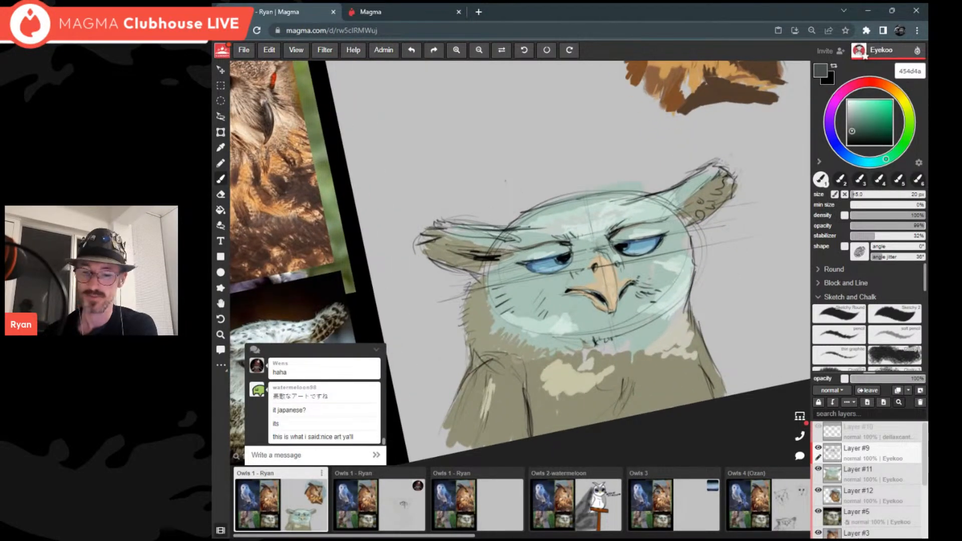
{"action": "scroll", "coordinate": [667, 170], "scroll_direction": "down", "scroll_amount": 2}
{"action": "scroll", "coordinate": [531, 250], "scroll_direction": "up", "scroll_amount": 2}
{"action": "scroll", "coordinate": [621, 240], "scroll_direction": "down", "scroll_amount": 1}
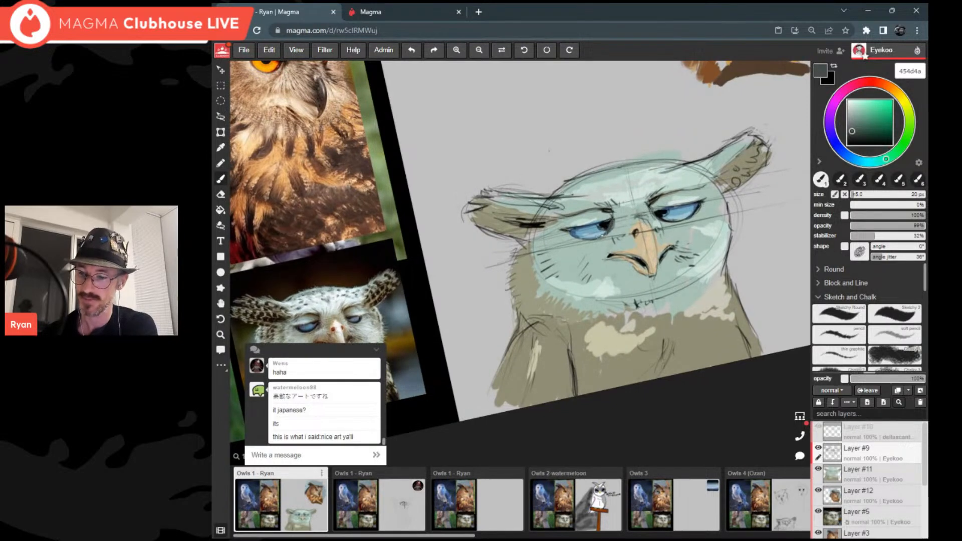
{"action": "left_click", "coordinate": [852, 136]}
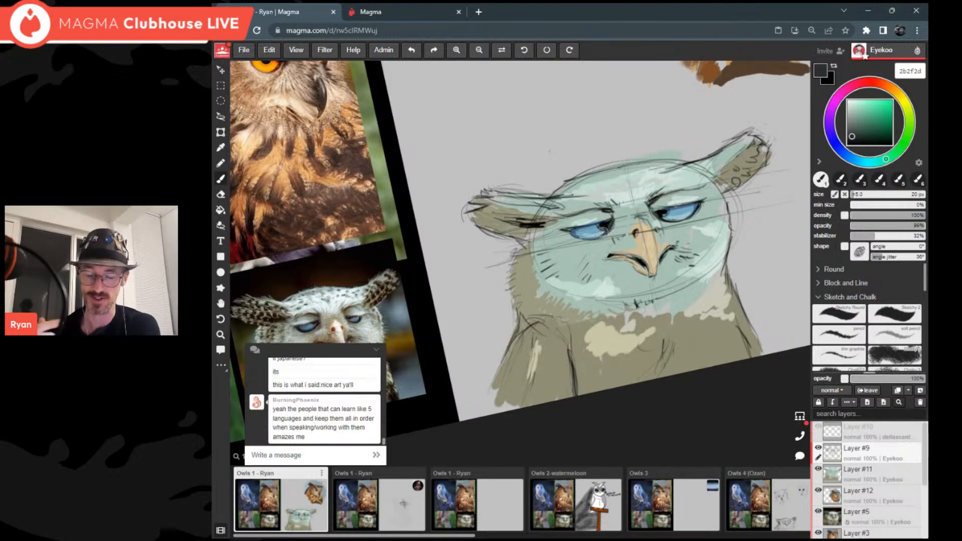
{"action": "scroll", "coordinate": [609, 256], "scroll_direction": "down", "scroll_amount": 1}
{"action": "scroll", "coordinate": [520, 263], "scroll_direction": "up", "scroll_amount": 1}
{"action": "scroll", "coordinate": [520, 263], "scroll_direction": "down", "scroll_amount": 1}
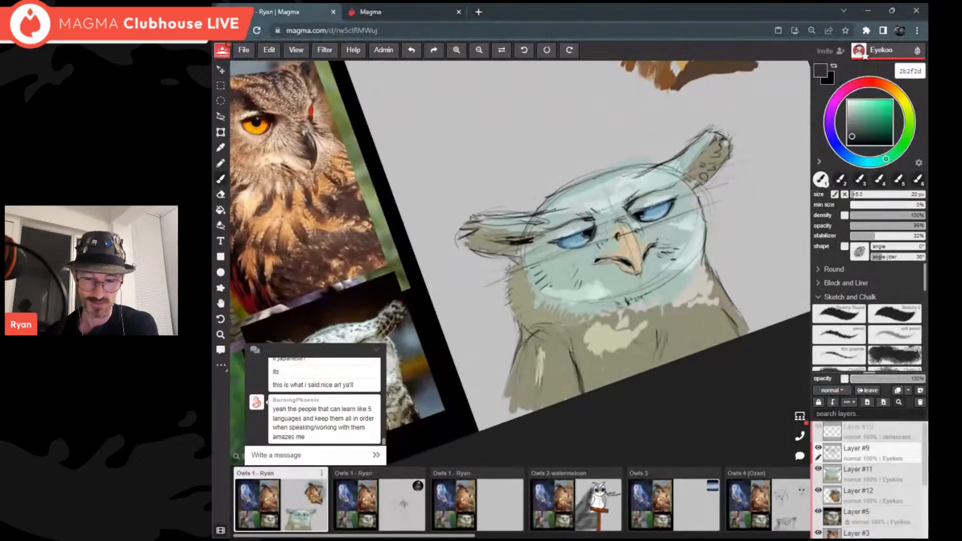
{"action": "scroll", "coordinate": [520, 263], "scroll_direction": "up", "scroll_amount": 2}
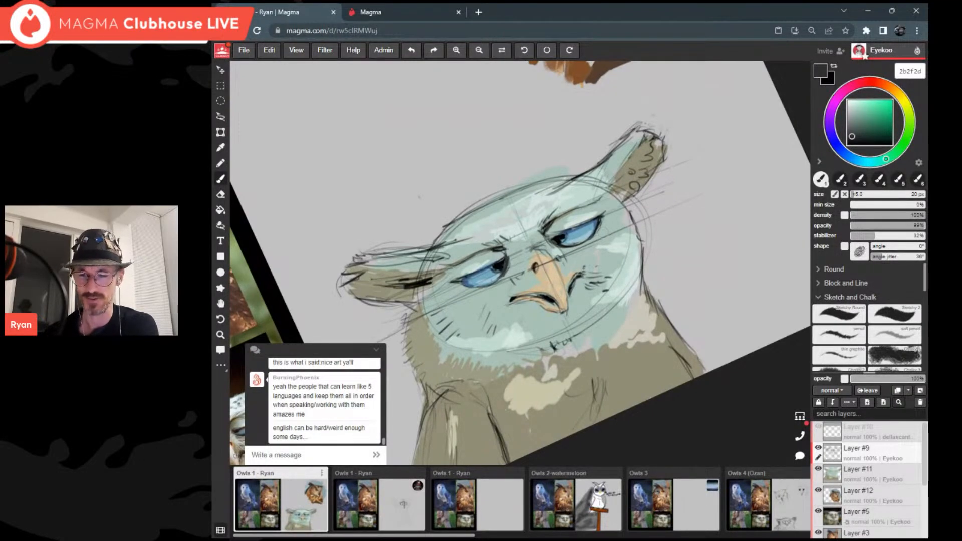
{"action": "scroll", "coordinate": [564, 234], "scroll_direction": "down", "scroll_amount": 2}
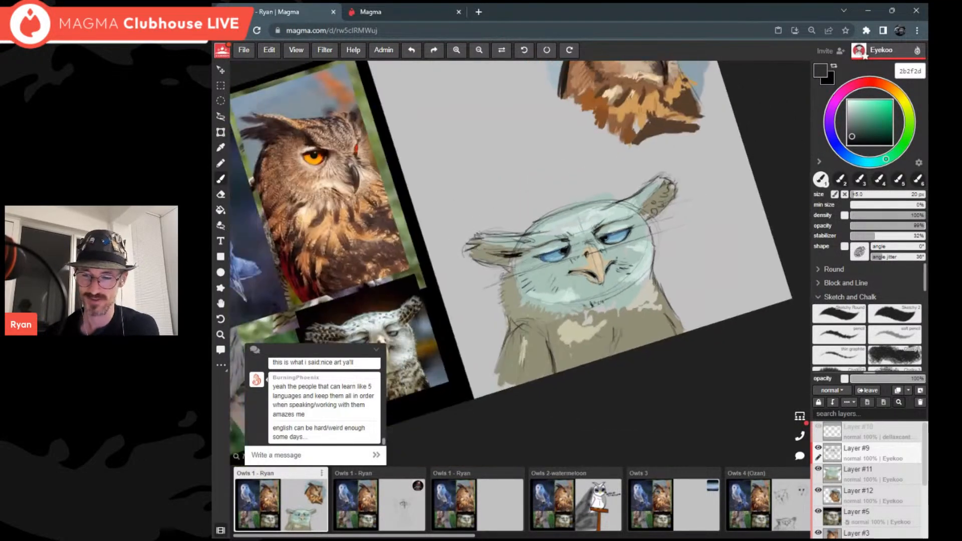
{"action": "scroll", "coordinate": [564, 235], "scroll_direction": "up", "scroll_amount": 1}
{"action": "scroll", "coordinate": [551, 222], "scroll_direction": "up", "scroll_amount": 1}
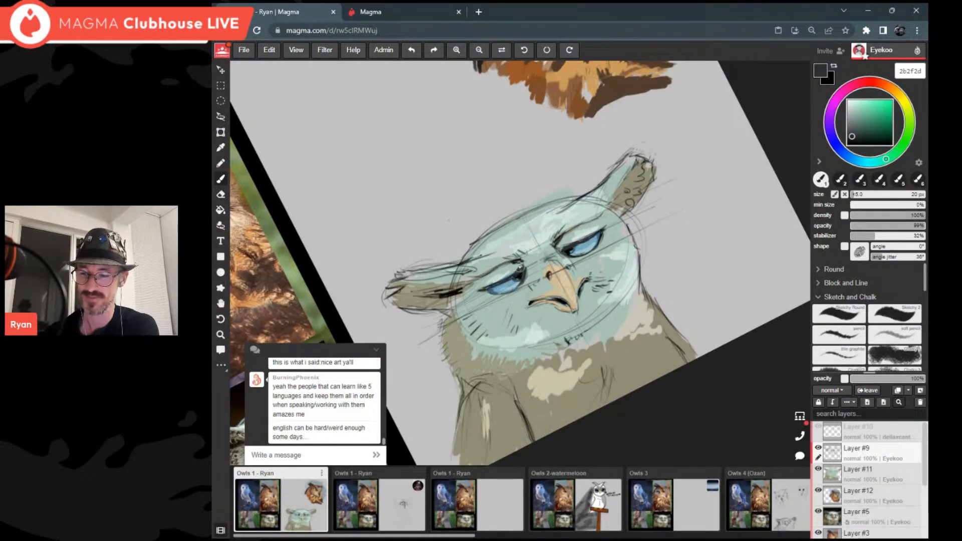
Step: Sample the body's olive-grey (908d75) and paint over the sketch lines on the chest below the chin
{"action": "scroll", "coordinate": [520, 268], "scroll_direction": "down", "scroll_amount": 5}
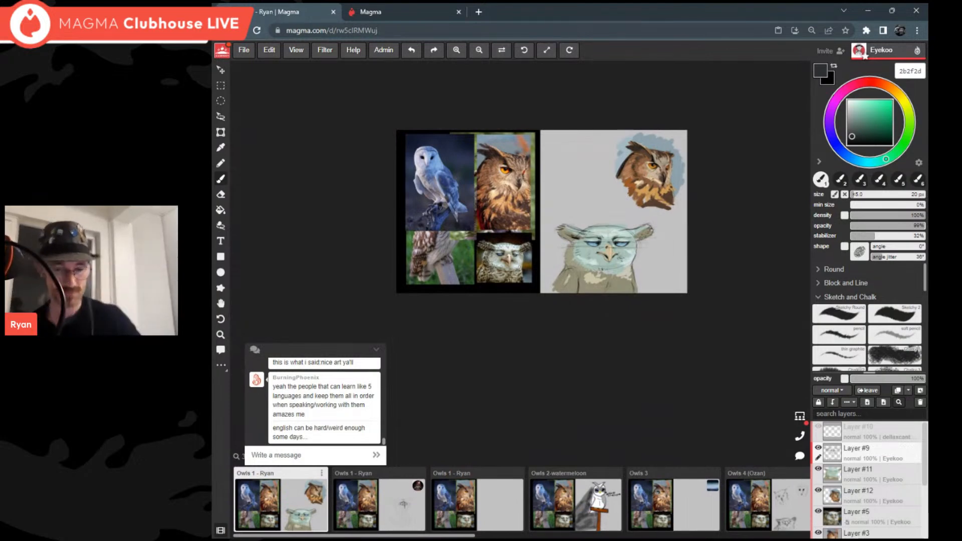
{"action": "scroll", "coordinate": [628, 245], "scroll_direction": "up", "scroll_amount": 5}
{"action": "left_click", "coordinate": [616, 325], "text": "alt"}
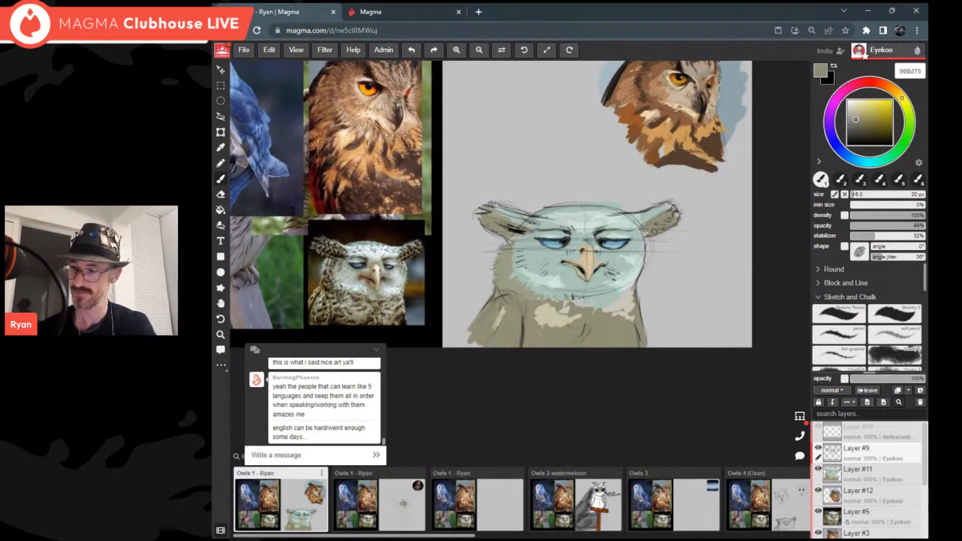
{"action": "scroll", "coordinate": [702, 241], "scroll_direction": "up", "scroll_amount": 2}
{"action": "left_click_drag", "start_coordinate": [524, 289], "coordinate": [546, 282]}
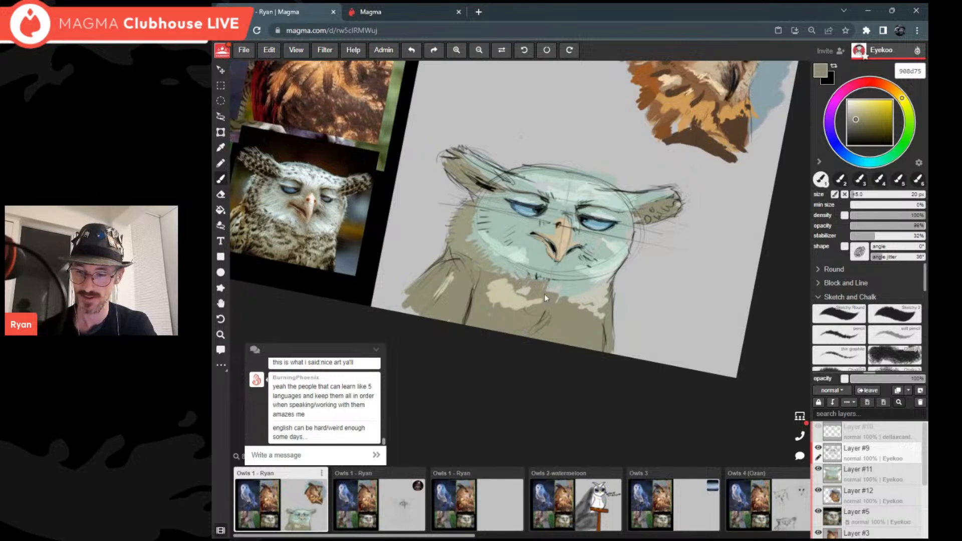
Step: Sample light beige (c7c6b7) and pale mint (cbdfd7) from the owl and touch up the chest patches and face over the sketch lines
{"action": "left_click", "coordinate": [603, 287], "text": "alt"}
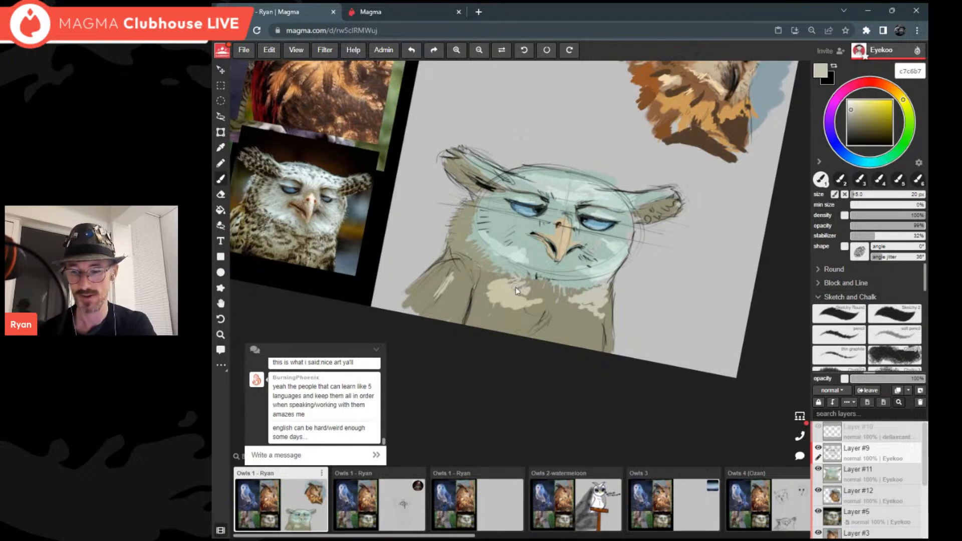
{"action": "left_click", "coordinate": [550, 289], "text": "alt"}
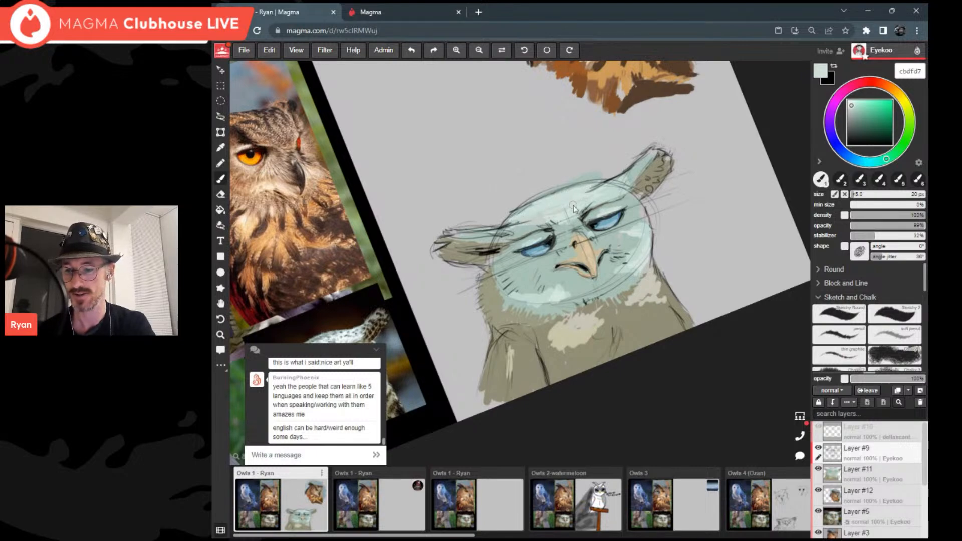
{"action": "scroll", "coordinate": [618, 198], "scroll_direction": "down", "scroll_amount": 4}
{"action": "scroll", "coordinate": [619, 196], "scroll_direction": "up", "scroll_amount": 2}
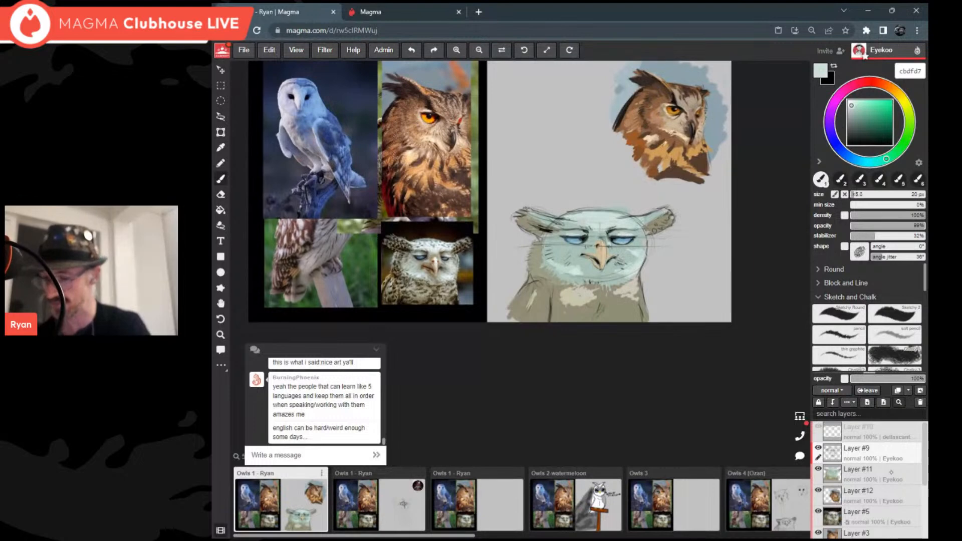
Step: Add a new layer directly beneath the grumpy owl's colour layer, above Layer #12
{"action": "left_click", "coordinate": [915, 476]}
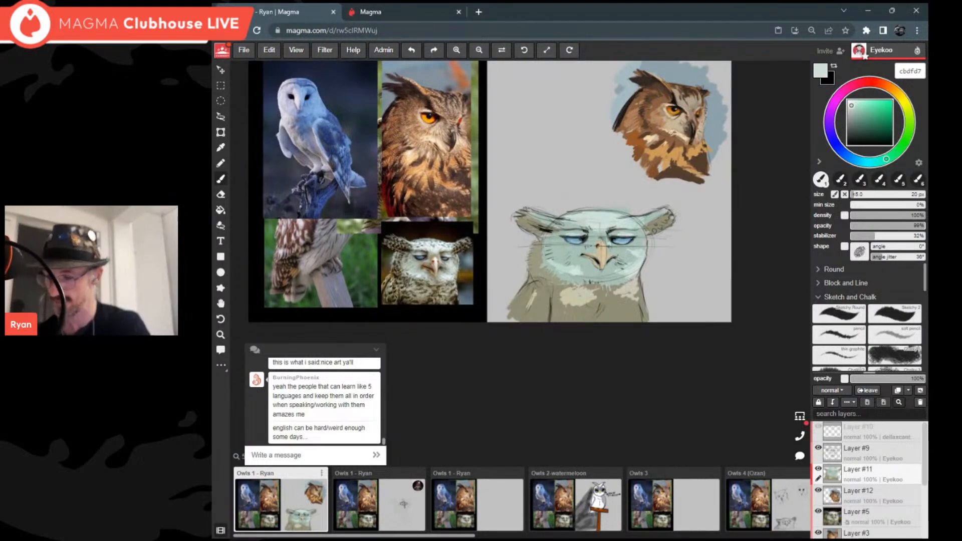
{"action": "left_click", "coordinate": [908, 490]}
{"action": "key", "text": "ctrl+shift+n"}
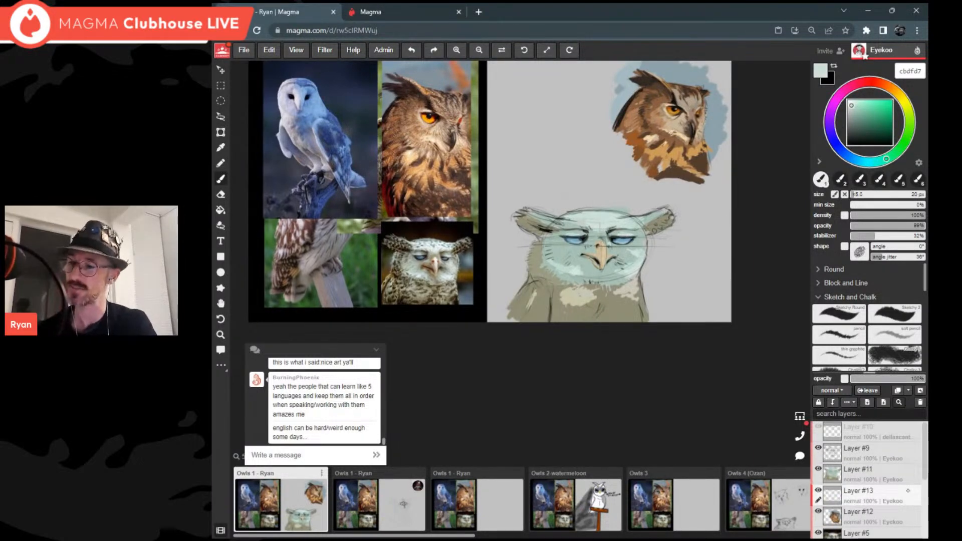
Step: Mix a dark brown (322a23), enlarge the brush to 140 px, and paint a backdrop around the owl's head and ears
{"action": "left_click", "coordinate": [850, 133]}
{"action": "left_click_drag", "start_coordinate": [850, 133], "coordinate": [850, 133]}
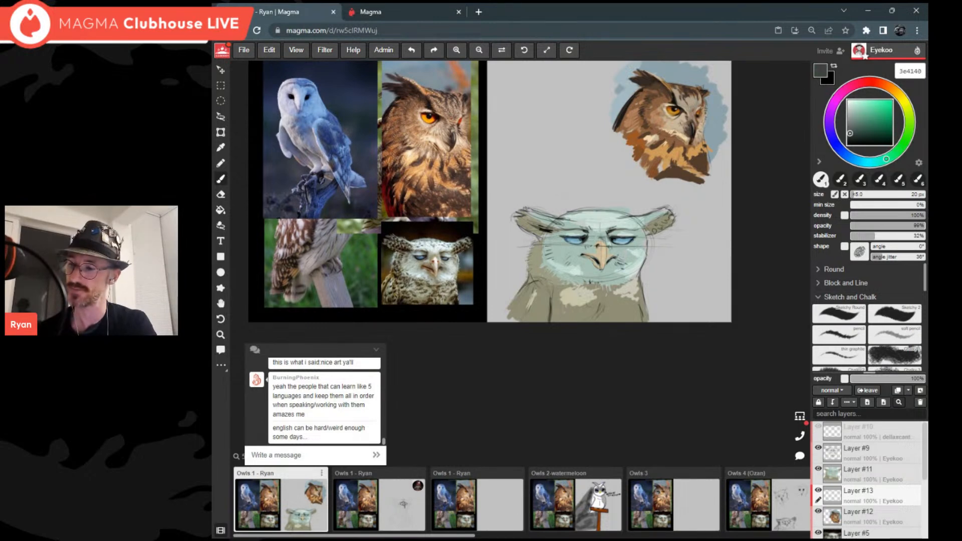
{"action": "left_click", "coordinate": [887, 87]}
{"action": "left_click", "coordinate": [856, 134]}
{"action": "left_click_drag", "start_coordinate": [860, 134], "coordinate": [863, 135]}
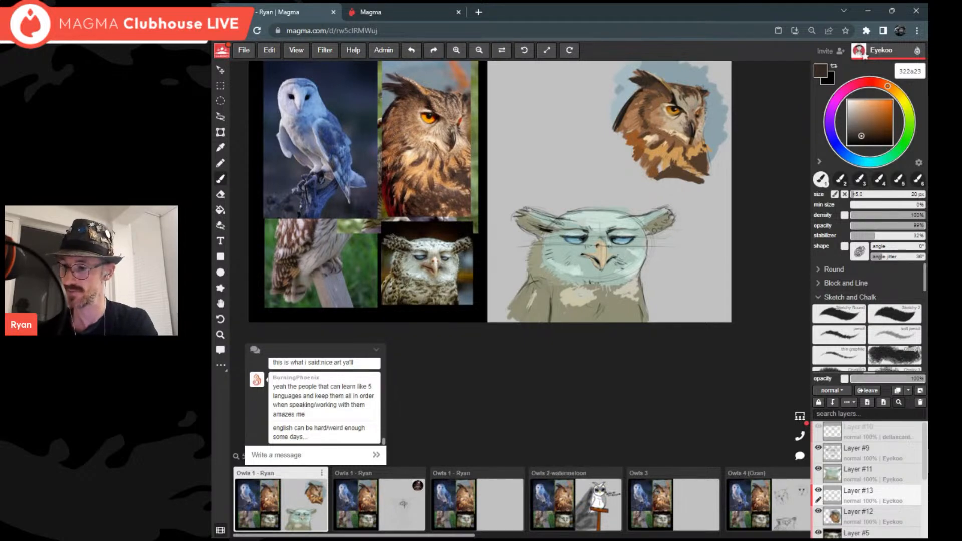
{"action": "left_click", "coordinate": [872, 194]}
{"action": "mouse_move", "coordinate": [533, 221]}
{"action": "left_mouse_down"}
{"action": "mouse_move", "coordinate": [611, 185]}
{"action": "mouse_move", "coordinate": [642, 198]}
{"action": "mouse_move", "coordinate": [649, 236]}
{"action": "mouse_move", "coordinate": [553, 229]}
{"action": "mouse_move", "coordinate": [593, 193]}
{"action": "mouse_move", "coordinate": [635, 209]}
{"action": "left_mouse_up"}
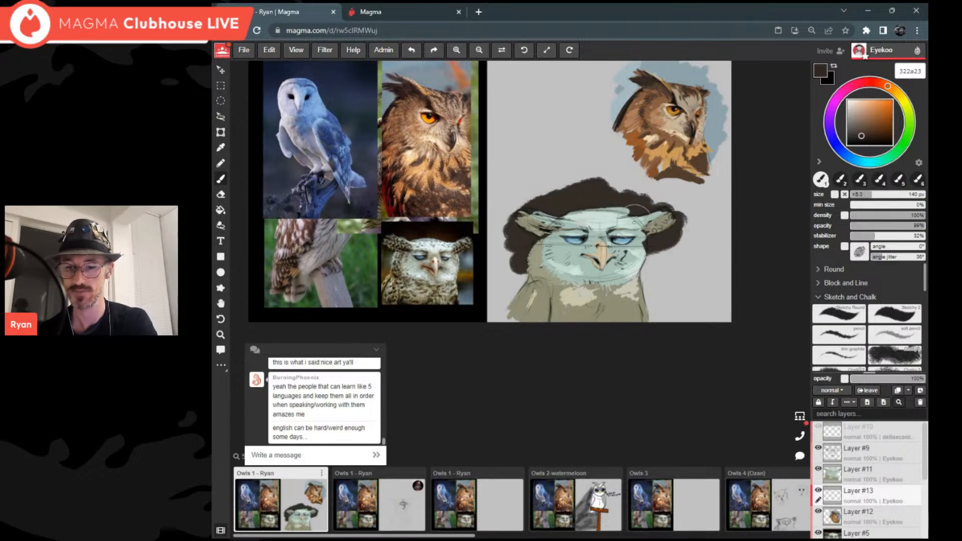
Step: Add reddish brown (4a3023) above the head and extend the backdrop around the owl with sampled dark brown (332c25)
{"action": "left_click", "coordinate": [871, 132]}
{"action": "left_click_drag", "start_coordinate": [887, 87], "coordinate": [883, 83]}
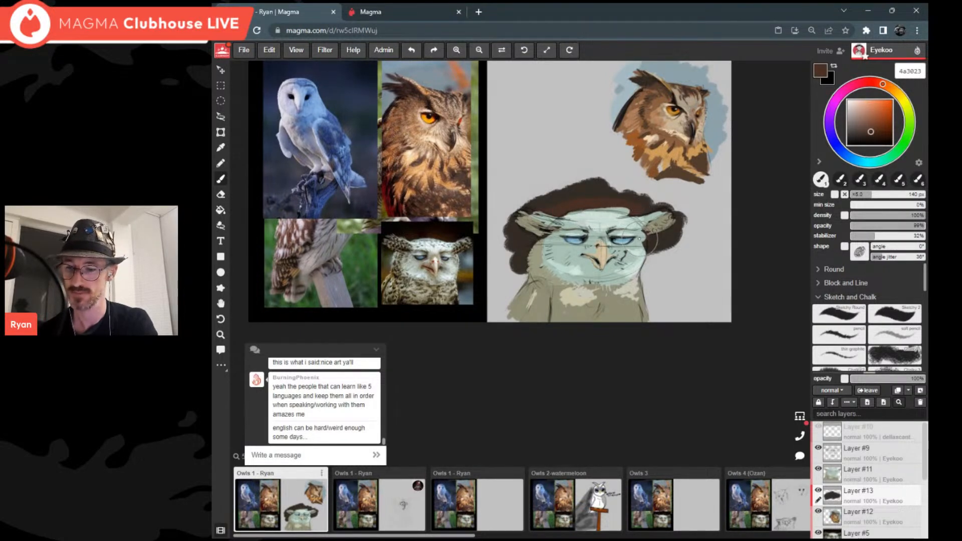
{"action": "left_click", "coordinate": [669, 238], "text": "alt"}
{"action": "mouse_move", "coordinate": [667, 240]}
{"action": "left_mouse_down"}
{"action": "mouse_move", "coordinate": [650, 250]}
{"action": "mouse_move", "coordinate": [650, 264]}
{"action": "left_mouse_up"}
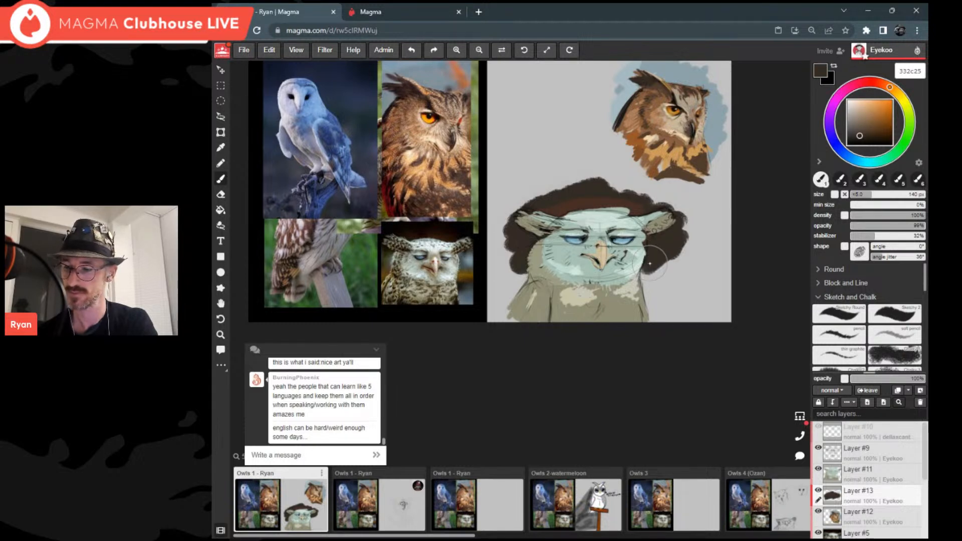
{"action": "mouse_move", "coordinate": [501, 253]}
{"action": "left_mouse_down"}
{"action": "mouse_move", "coordinate": [546, 186]}
{"action": "mouse_move", "coordinate": [640, 202]}
{"action": "left_mouse_up"}
{"action": "mouse_move", "coordinate": [515, 275]}
{"action": "left_mouse_down"}
{"action": "mouse_move", "coordinate": [515, 284]}
{"action": "mouse_move", "coordinate": [501, 228]}
{"action": "mouse_move", "coordinate": [506, 288]}
{"action": "mouse_move", "coordinate": [510, 196]}
{"action": "mouse_move", "coordinate": [555, 185]}
{"action": "left_mouse_up"}
Step: Switch from the backdrop layer back to the owl's line sketch layer (Layer #9)
{"action": "scroll", "coordinate": [555, 185], "scroll_direction": "down", "scroll_amount": 2}
{"action": "scroll", "coordinate": [555, 185], "scroll_direction": "up", "scroll_amount": 4}
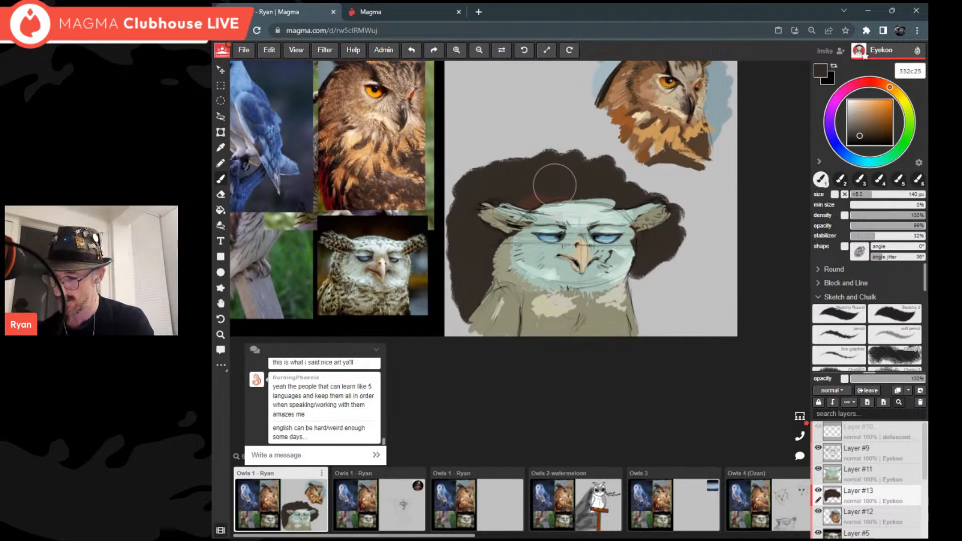
{"action": "left_click", "coordinate": [904, 451]}
{"action": "scroll", "coordinate": [678, 218], "scroll_direction": "down", "scroll_amount": 1}
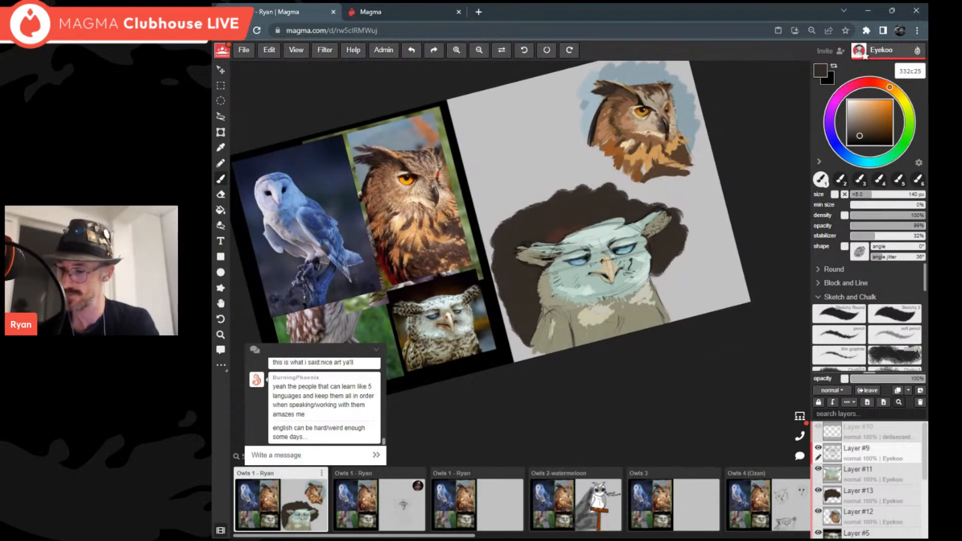
Step: Shrink the brush to 10 px and paint dark brown (332c25) along the top edge of the grumpy owl's head
{"action": "key", "text": "bracketleft"}
{"action": "key", "text": "bracketleft"}
{"action": "key", "text": "bracketleft"}
{"action": "key", "text": "bracketleft"}
{"action": "key", "text": "bracketleft"}
{"action": "key", "text": "bracketleft"}
{"action": "key", "text": "bracketleft"}
{"action": "left_click_drag", "start_coordinate": [623, 221], "coordinate": [594, 231]}
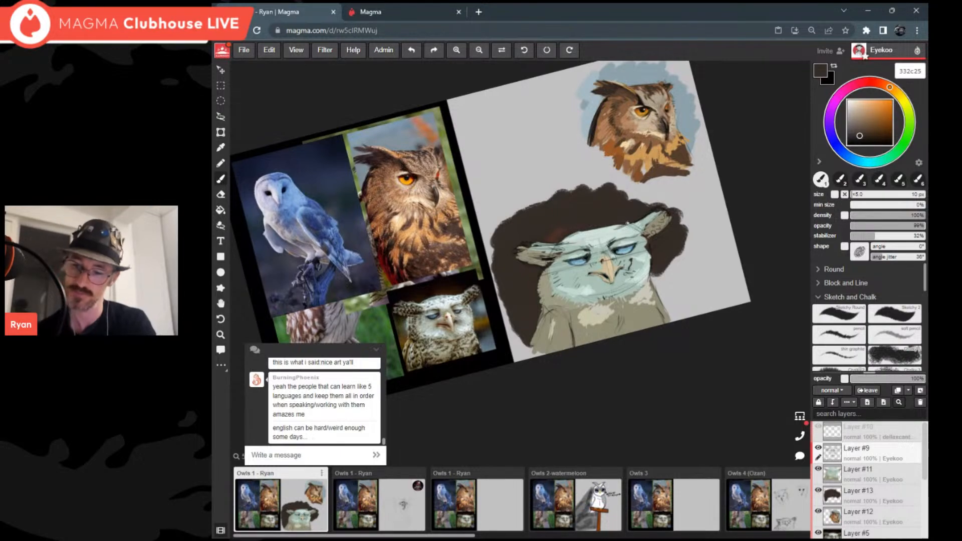
{"action": "key", "text": "Escape"}
{"action": "scroll", "coordinate": [627, 223], "scroll_direction": "down", "scroll_amount": 2}
{"action": "scroll", "coordinate": [627, 223], "scroll_direction": "up", "scroll_amount": 3}
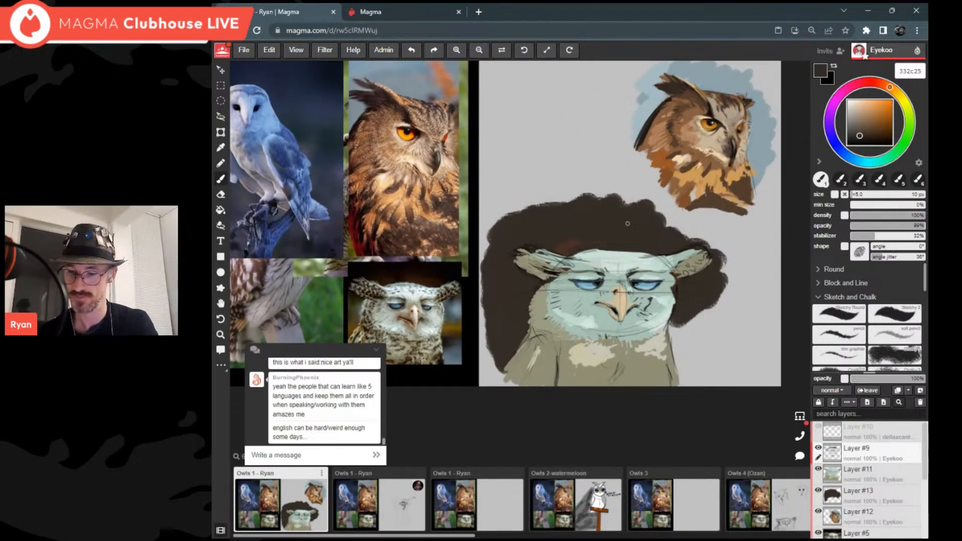
Step: Sample the forehead's pale mint (cbdfd8) and touch up the base of the grumpy owl's left ear
{"action": "left_click", "coordinate": [626, 257], "text": "alt"}
{"action": "scroll", "coordinate": [627, 223], "scroll_direction": "up", "scroll_amount": 3}
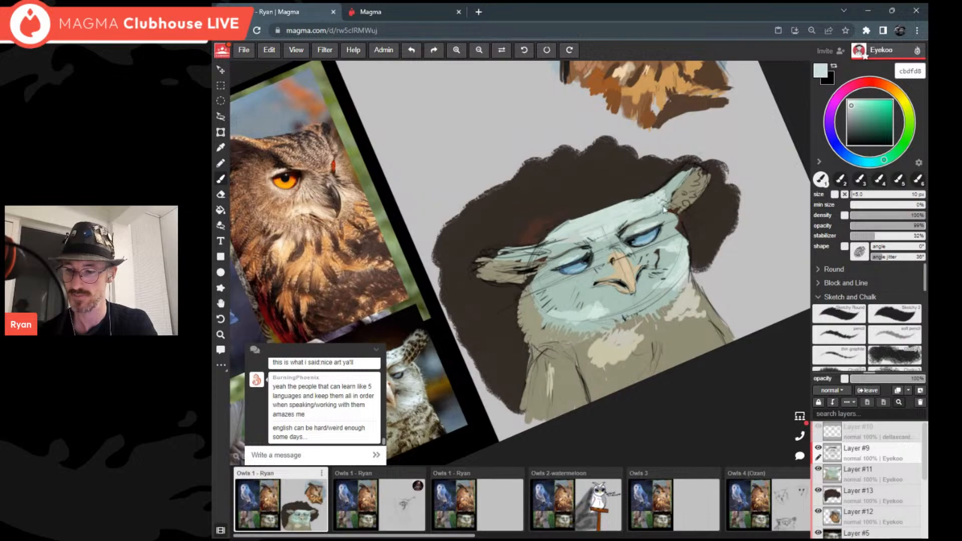
{"action": "mouse_move", "coordinate": [523, 255]}
{"action": "left_mouse_down"}
{"action": "mouse_move", "coordinate": [549, 247]}
{"action": "mouse_move", "coordinate": [511, 259]}
{"action": "mouse_move", "coordinate": [521, 261]}
{"action": "left_mouse_up"}
{"action": "key", "text": "Escape"}
{"action": "scroll", "coordinate": [667, 210], "scroll_direction": "down", "scroll_amount": 4}
{"action": "scroll", "coordinate": [665, 267], "scroll_direction": "up", "scroll_amount": 5}
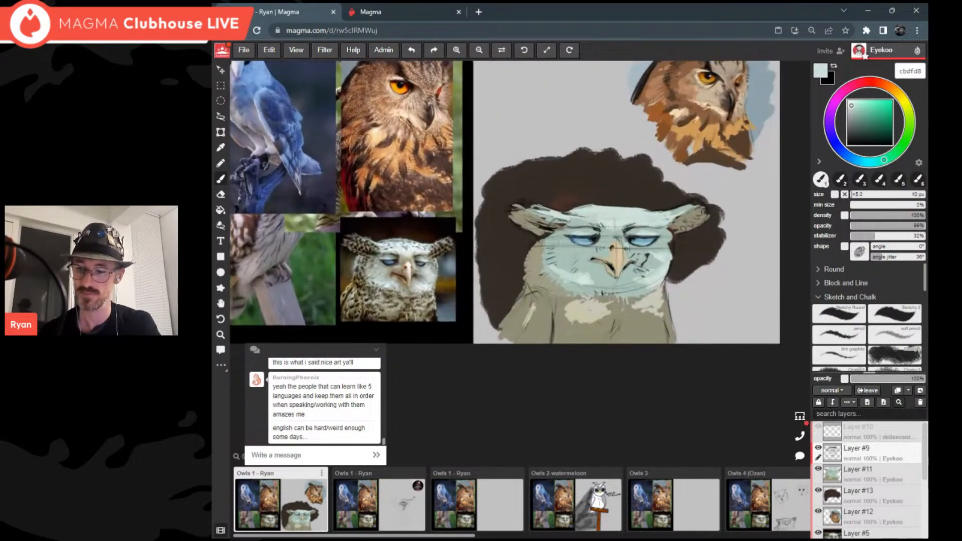
Step: Sample grey-brown (747060) from the right ear and shade the left corner of the owl's beak
{"action": "scroll", "coordinate": [611, 236], "scroll_direction": "up", "scroll_amount": 1}
{"action": "left_click", "coordinate": [594, 250], "text": "alt"}
{"action": "left_click", "coordinate": [714, 197], "text": "alt"}
{"action": "left_click", "coordinate": [712, 201], "text": "alt"}
{"action": "scroll", "coordinate": [688, 228], "scroll_direction": "down", "scroll_amount": 2}
{"action": "scroll", "coordinate": [654, 238], "scroll_direction": "down", "scroll_amount": 1}
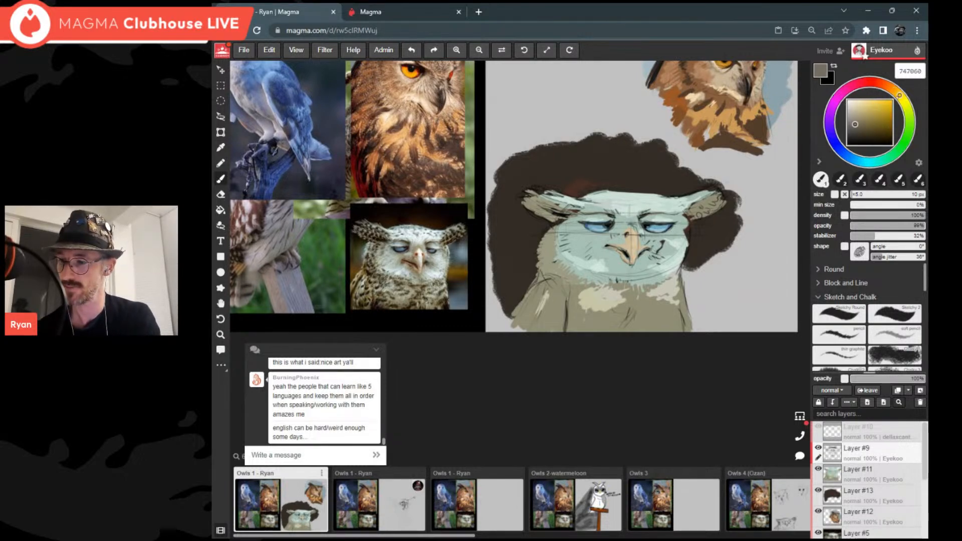
{"action": "left_click_drag", "start_coordinate": [607, 243], "coordinate": [621, 246]}
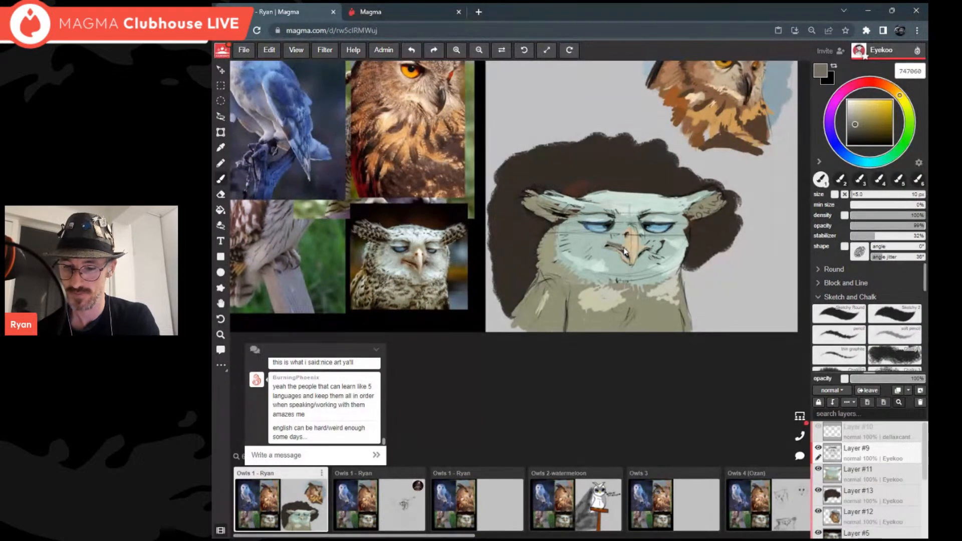
Step: Mix a lighter, warmer tan (a49376) and paint it over the left side of the beak
{"action": "left_click", "coordinate": [858, 122]}
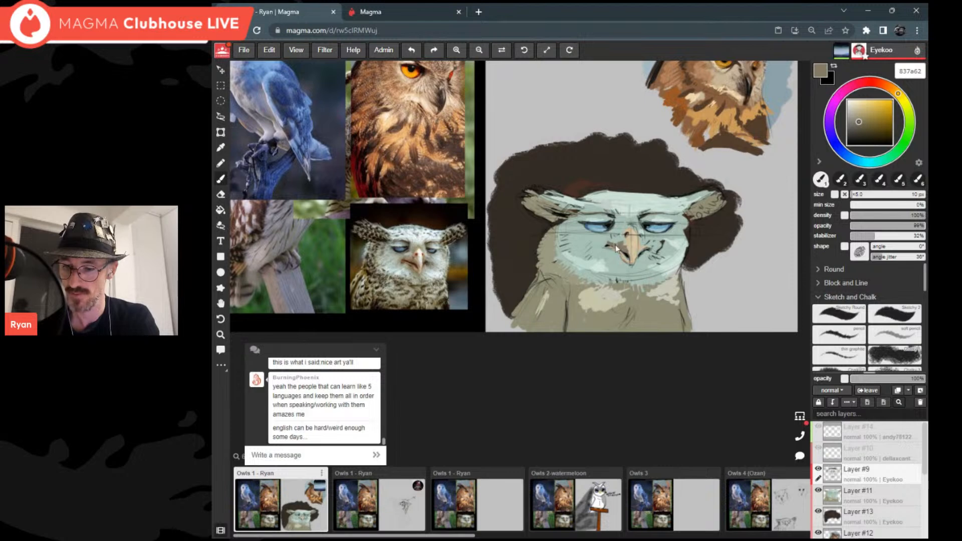
{"action": "left_click", "coordinate": [864, 117]}
{"action": "left_click", "coordinate": [895, 91]}
{"action": "left_click", "coordinate": [861, 116]}
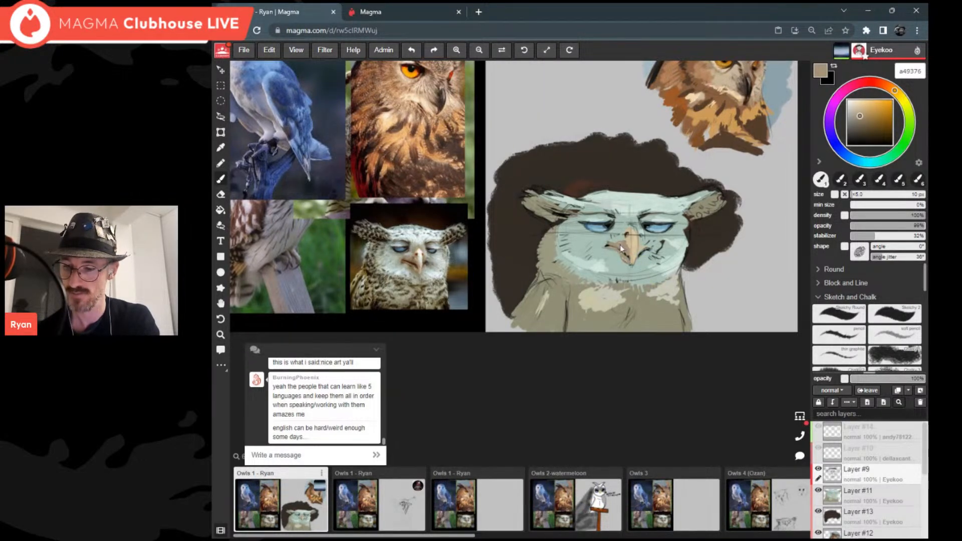
{"action": "scroll", "coordinate": [643, 226], "scroll_direction": "down", "scroll_amount": 3}
{"action": "scroll", "coordinate": [667, 229], "scroll_direction": "up", "scroll_amount": 4}
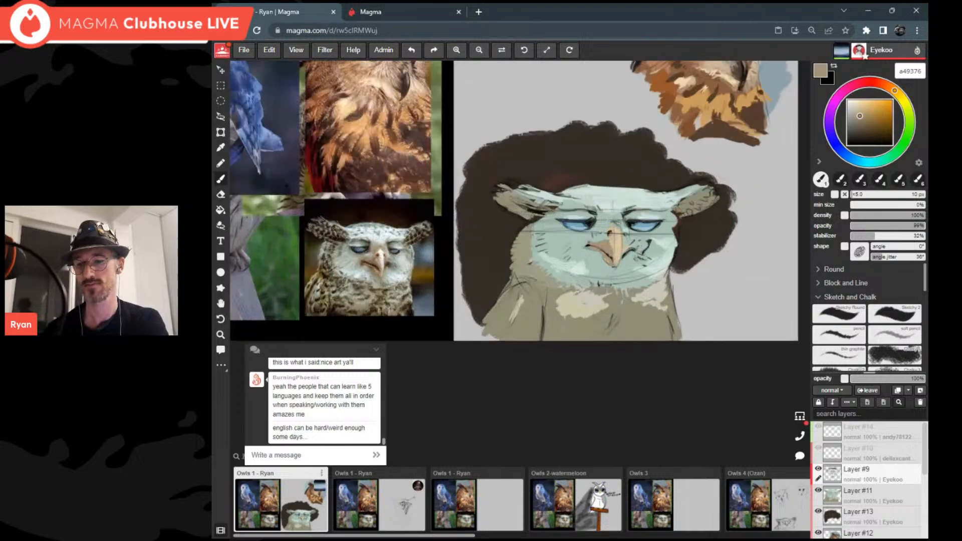
Step: Shade both eyes with sampled dark blue (395674) at 48% pressure-sensitive density and 57% opacity, and sample the pale mint (cbdfd7)
{"action": "scroll", "coordinate": [616, 235], "scroll_direction": "up", "scroll_amount": 2}
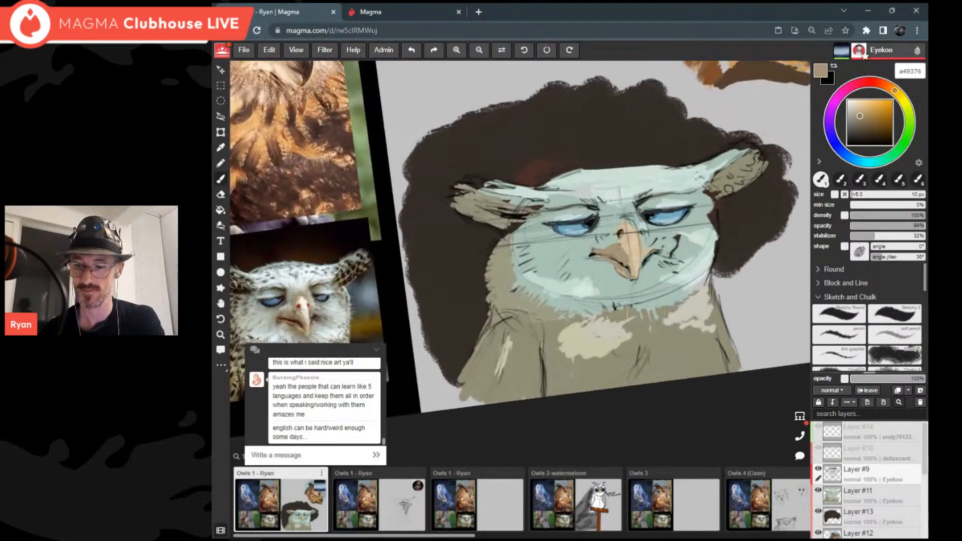
{"action": "scroll", "coordinate": [619, 242], "scroll_direction": "up", "scroll_amount": 4}
{"action": "left_click", "coordinate": [585, 218], "text": "alt"}
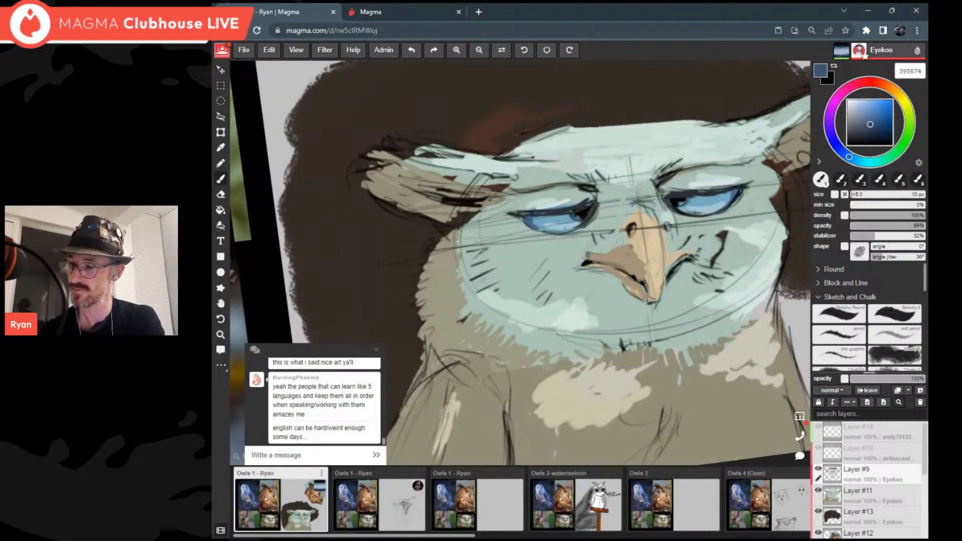
{"action": "left_click", "coordinate": [887, 215]}
{"action": "left_click", "coordinate": [894, 225]}
{"action": "left_click", "coordinate": [845, 216]}
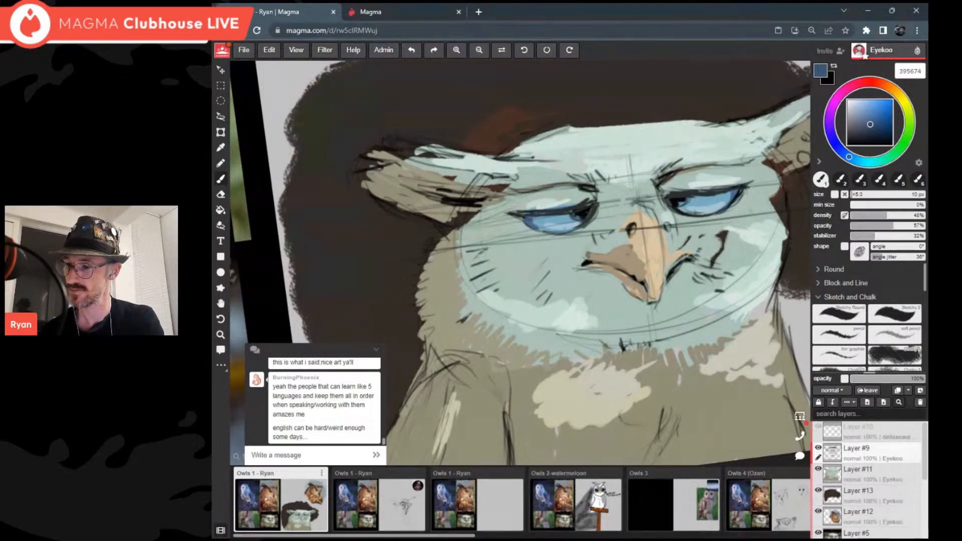
{"action": "scroll", "coordinate": [568, 231], "scroll_direction": "down", "scroll_amount": 3}
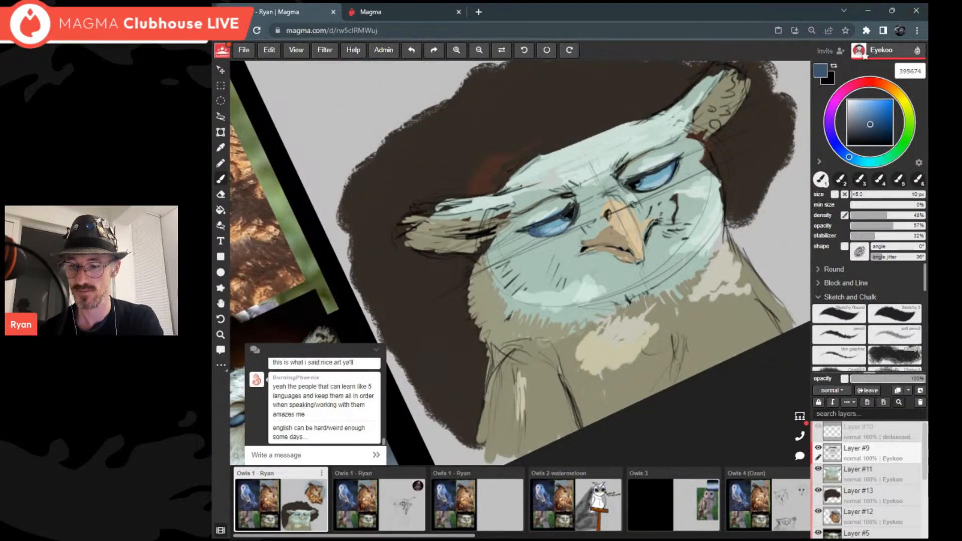
{"action": "left_click_drag", "start_coordinate": [674, 175], "coordinate": [633, 184]}
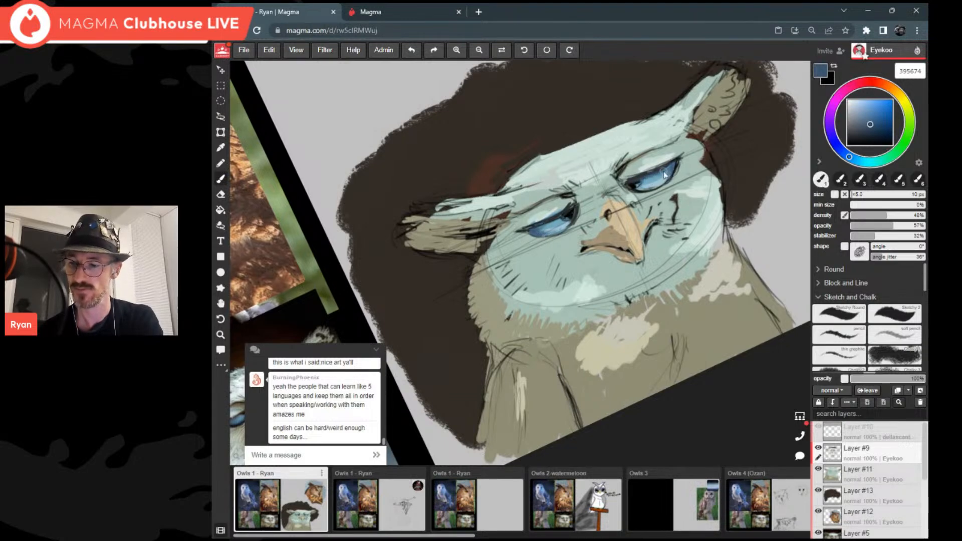
{"action": "left_click", "coordinate": [565, 213], "text": "alt"}
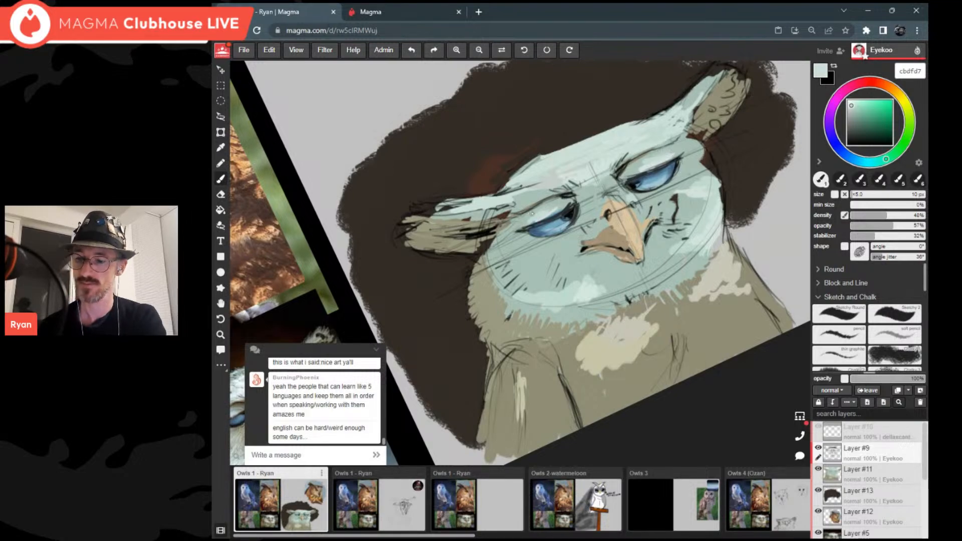
{"action": "scroll", "coordinate": [532, 213], "scroll_direction": "down", "scroll_amount": 5}
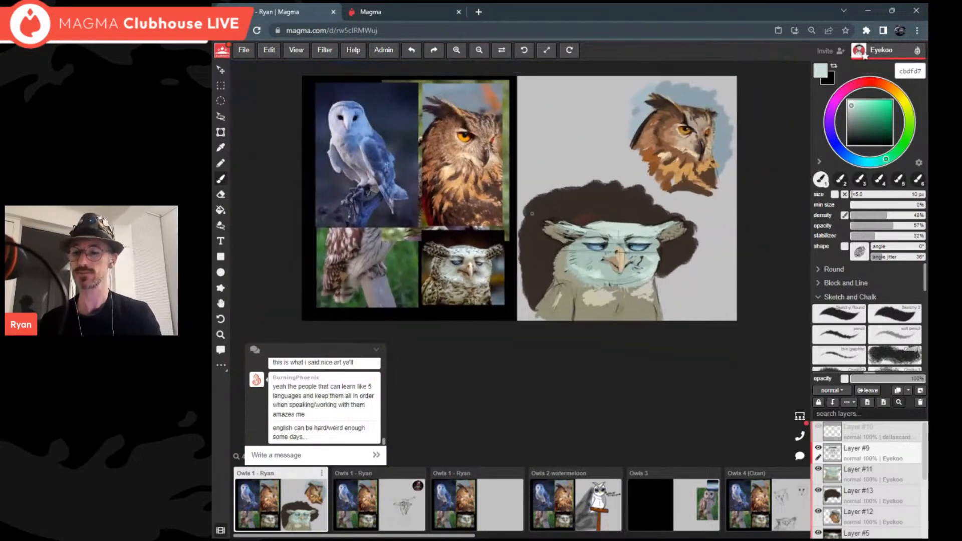
{"action": "scroll", "coordinate": [532, 213], "scroll_direction": "up", "scroll_amount": 1}
{"action": "scroll", "coordinate": [532, 214], "scroll_direction": "up", "scroll_amount": 1}
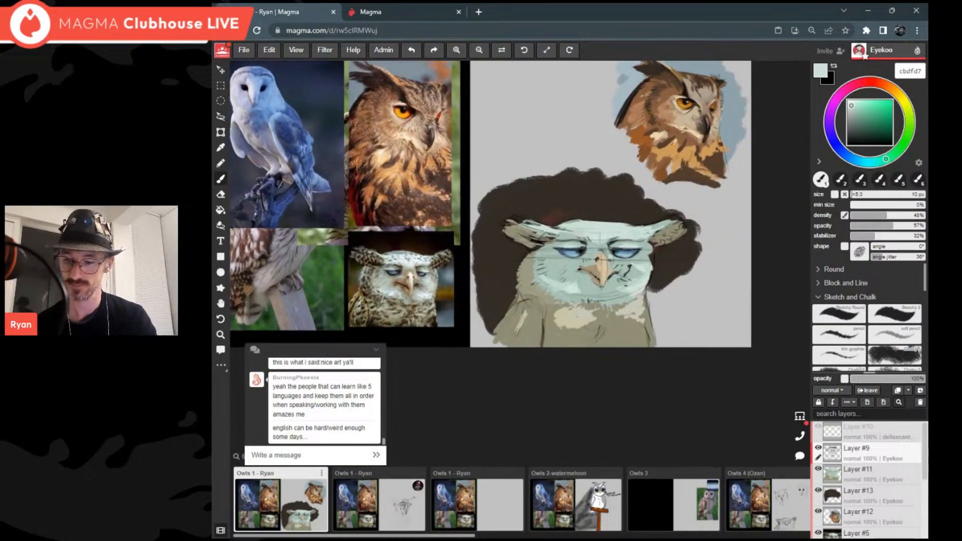
Step: Sample the backdrop's dark brown (332c25) and extend the backdrop on Layer #13 with strokes beside the owl's right shoulder
{"action": "left_click", "coordinate": [532, 213], "text": "alt"}
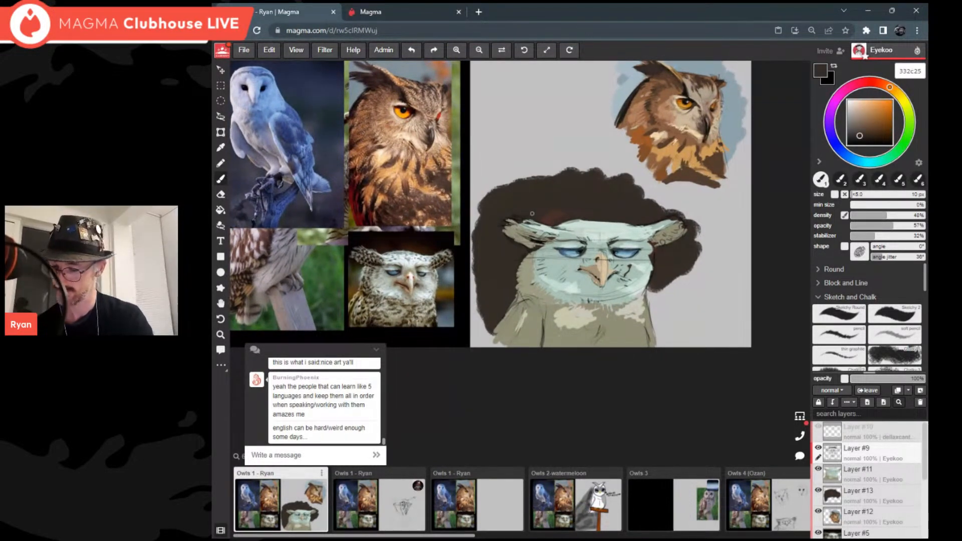
{"action": "left_click", "coordinate": [872, 495]}
{"action": "mouse_move", "coordinate": [649, 300]}
{"action": "left_mouse_down"}
{"action": "mouse_move", "coordinate": [684, 273]}
{"action": "mouse_move", "coordinate": [650, 304]}
{"action": "mouse_move", "coordinate": [661, 270]}
{"action": "mouse_move", "coordinate": [649, 288]}
{"action": "left_mouse_up"}
{"action": "scroll", "coordinate": [649, 288], "scroll_direction": "down", "scroll_amount": 1}
{"action": "scroll", "coordinate": [641, 271], "scroll_direction": "up", "scroll_amount": 2}
Step: Sample pale mint (cbdfd7), enlarge the brush to 40 px, and softly lighten the owl's face on Layer #9
{"action": "left_click", "coordinate": [649, 289], "text": "alt"}
{"action": "key", "text": "bracketright"}
{"action": "key", "text": "bracketright"}
{"action": "key", "text": "bracketright"}
{"action": "left_click_drag", "start_coordinate": [608, 265], "coordinate": [571, 240]}
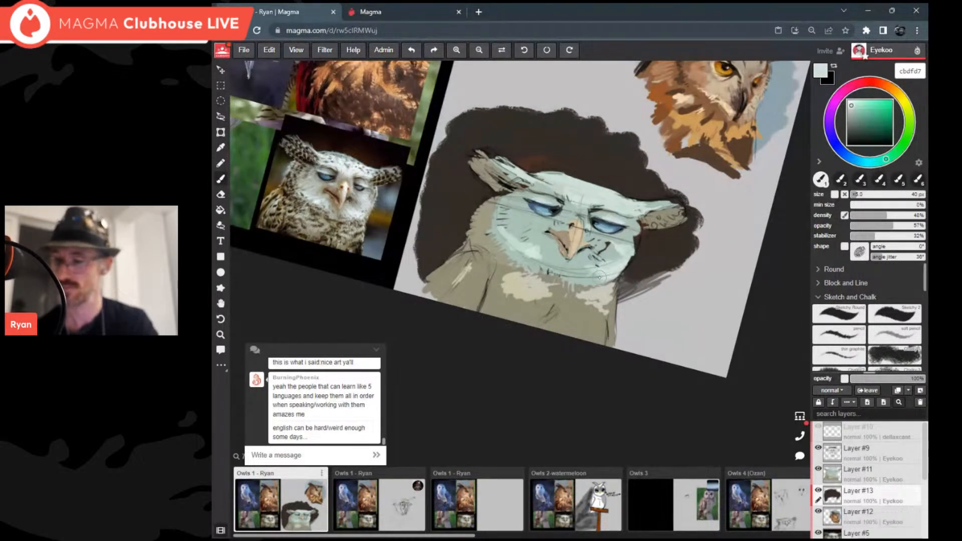
{"action": "left_click", "coordinate": [898, 453]}
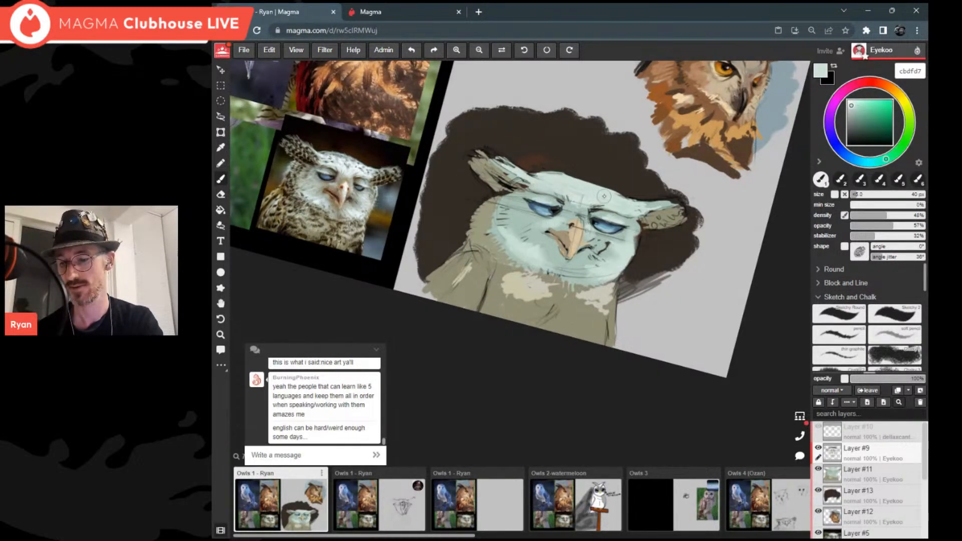
Step: Set density to 91% and opacity to 95%, and paint 15 px pale mint strokes over the forehead and face
{"action": "scroll", "coordinate": [603, 196], "scroll_direction": "down", "scroll_amount": 5}
{"action": "left_click", "coordinate": [918, 215]}
{"action": "left_click", "coordinate": [920, 225]}
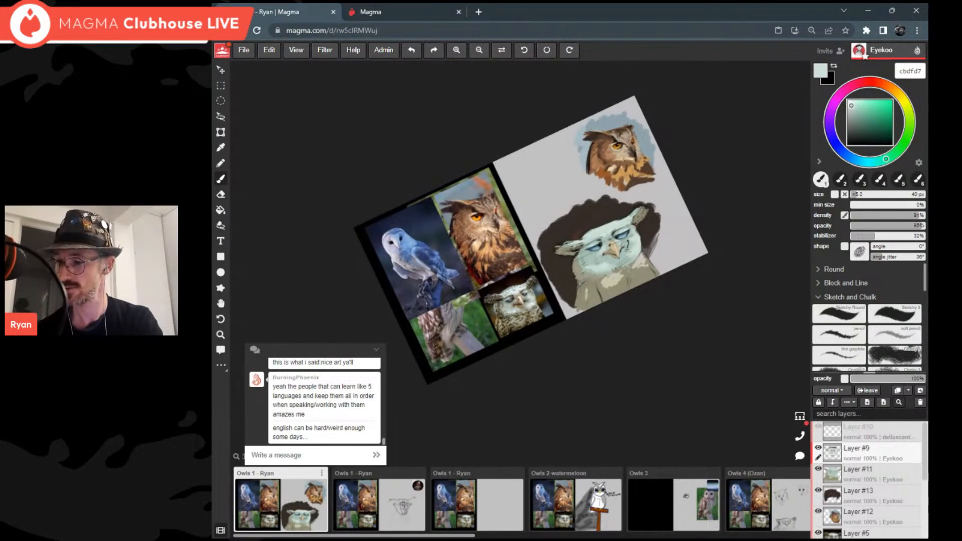
{"action": "scroll", "coordinate": [606, 266], "scroll_direction": "up", "scroll_amount": 5}
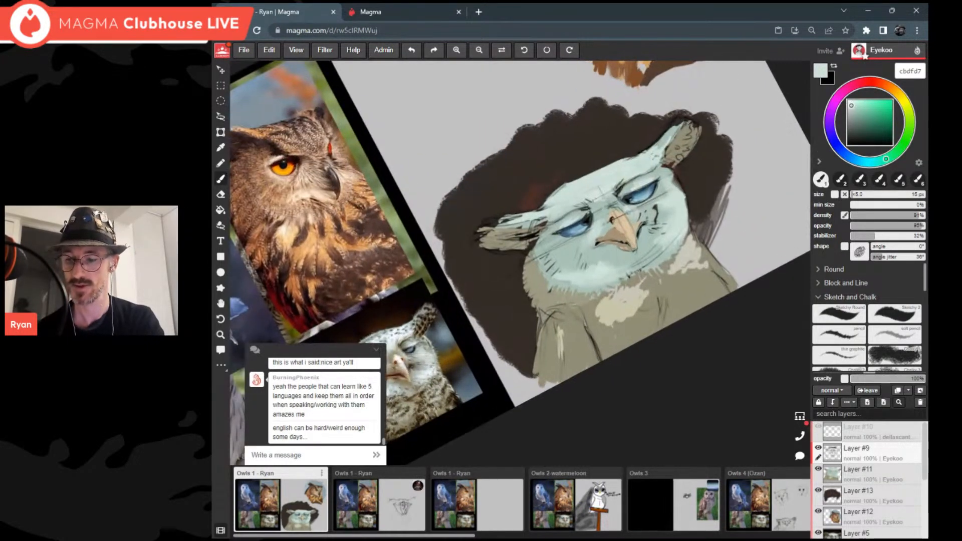
{"action": "left_click_drag", "start_coordinate": [573, 182], "coordinate": [646, 154]}
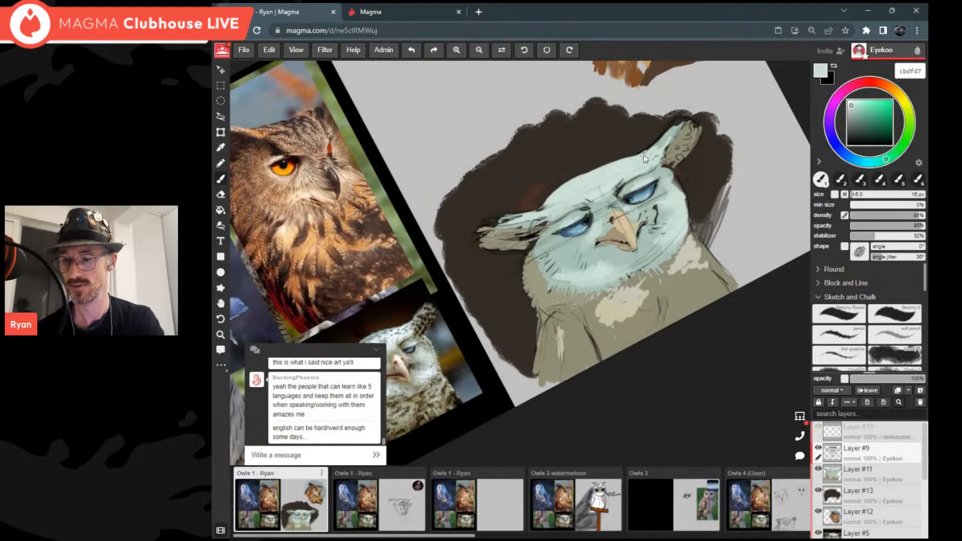
{"action": "scroll", "coordinate": [638, 225], "scroll_direction": "down", "scroll_amount": 3}
{"action": "left_click_drag", "start_coordinate": [638, 224], "coordinate": [661, 233]}
{"action": "scroll", "coordinate": [649, 260], "scroll_direction": "up", "scroll_amount": 1}
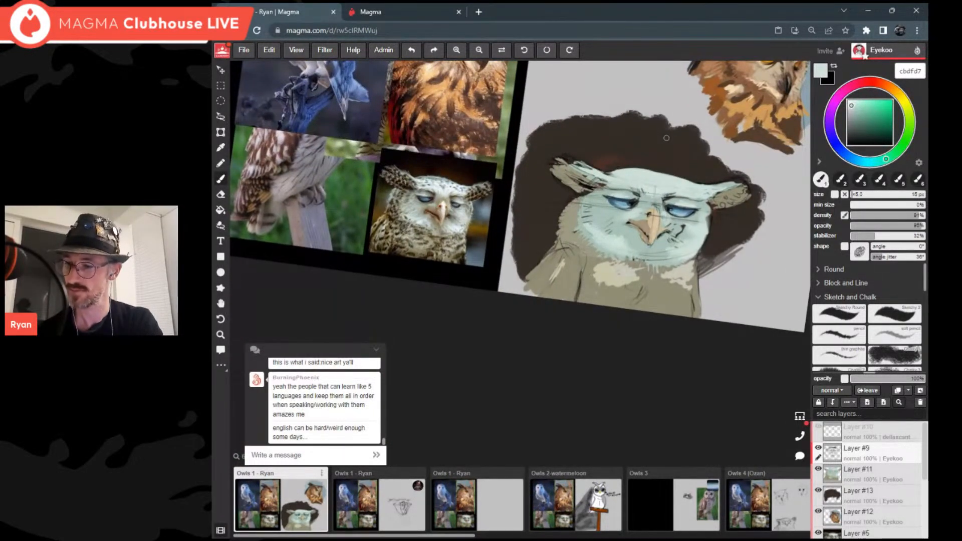
Step: Paint grey-green (9eb5ab) feathers down the owl's left neck and wing, and dark grey-brown (47443c) shadows across its lower breast
{"action": "left_click", "coordinate": [596, 180], "text": "alt"}
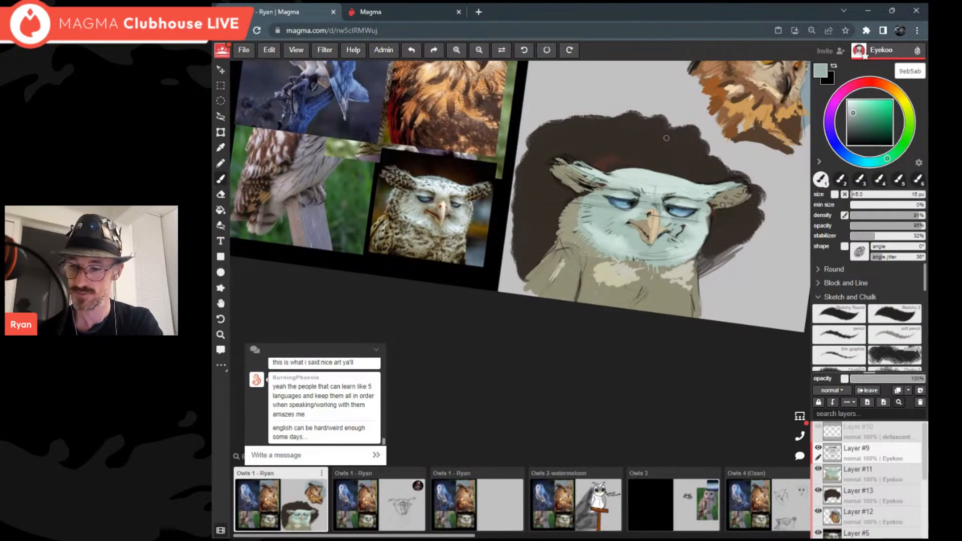
{"action": "left_click_drag", "start_coordinate": [575, 206], "coordinate": [549, 247]}
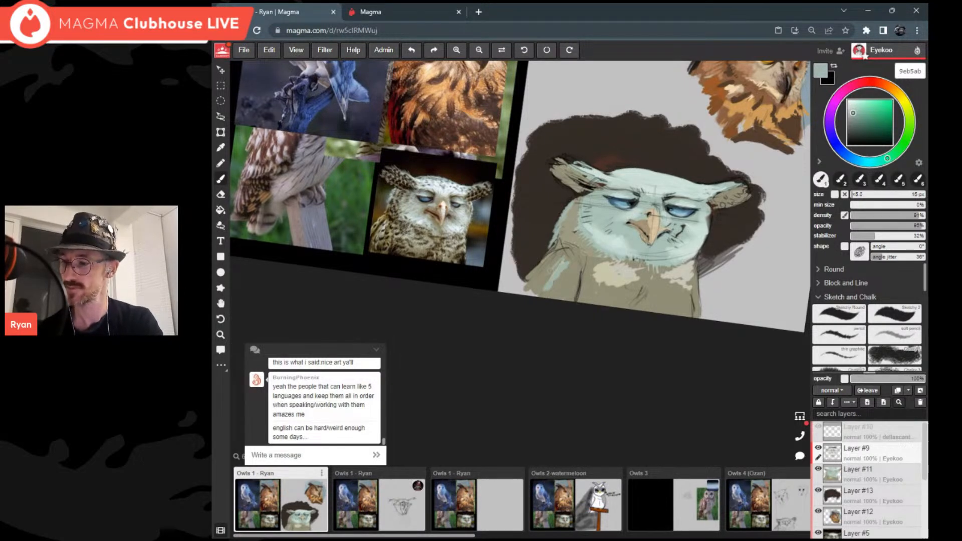
{"action": "left_click", "coordinate": [592, 275], "text": "alt"}
{"action": "left_click_drag", "start_coordinate": [856, 119], "coordinate": [855, 131]}
{"action": "left_click", "coordinate": [898, 93]}
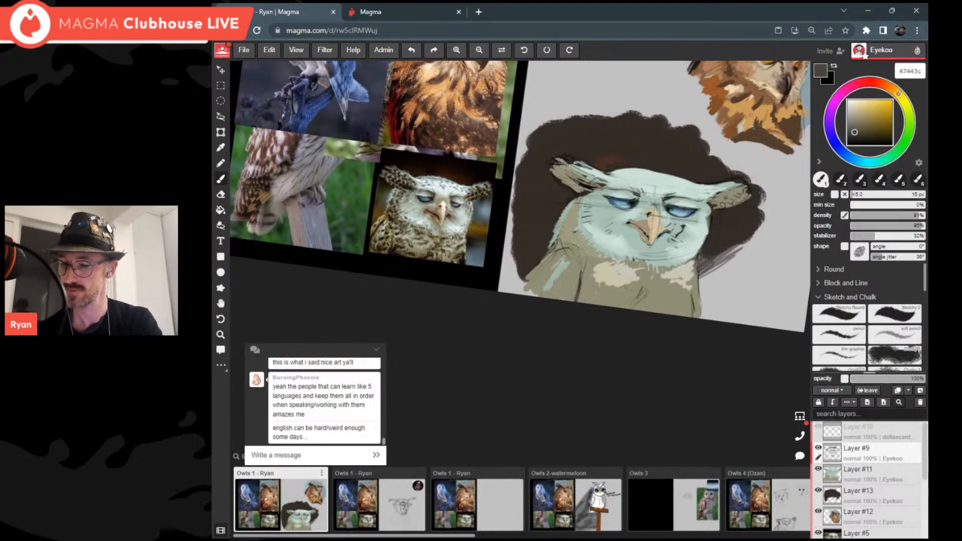
{"action": "left_click_drag", "start_coordinate": [584, 301], "coordinate": [640, 303]}
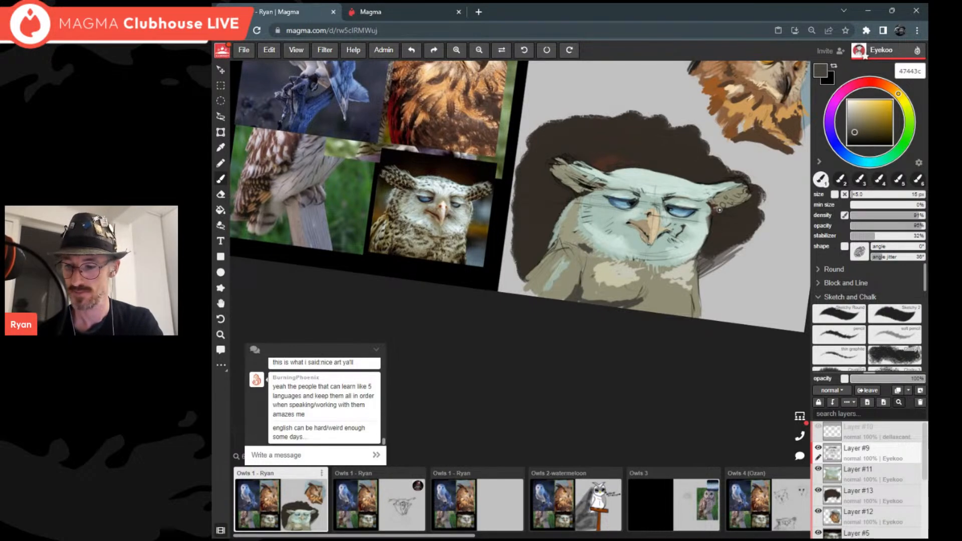
Step: Sample the face's muted mint (a5beb3) and blend the owl's right cheek below the eye
{"action": "scroll", "coordinate": [719, 210], "scroll_direction": "up", "scroll_amount": 2}
{"action": "scroll", "coordinate": [682, 250], "scroll_direction": "down", "scroll_amount": 1}
{"action": "left_click", "coordinate": [686, 248], "text": "alt"}
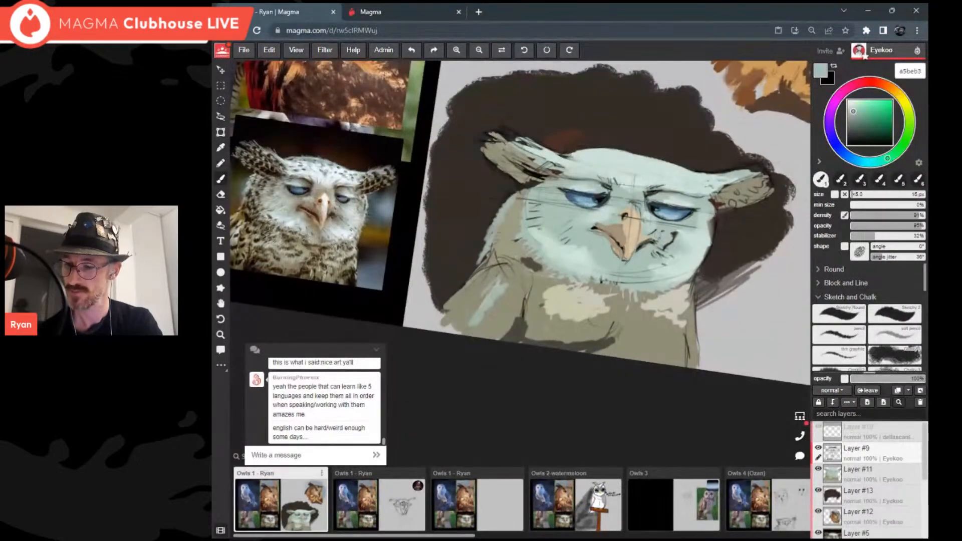
{"action": "scroll", "coordinate": [658, 235], "scroll_direction": "up", "scroll_amount": 1}
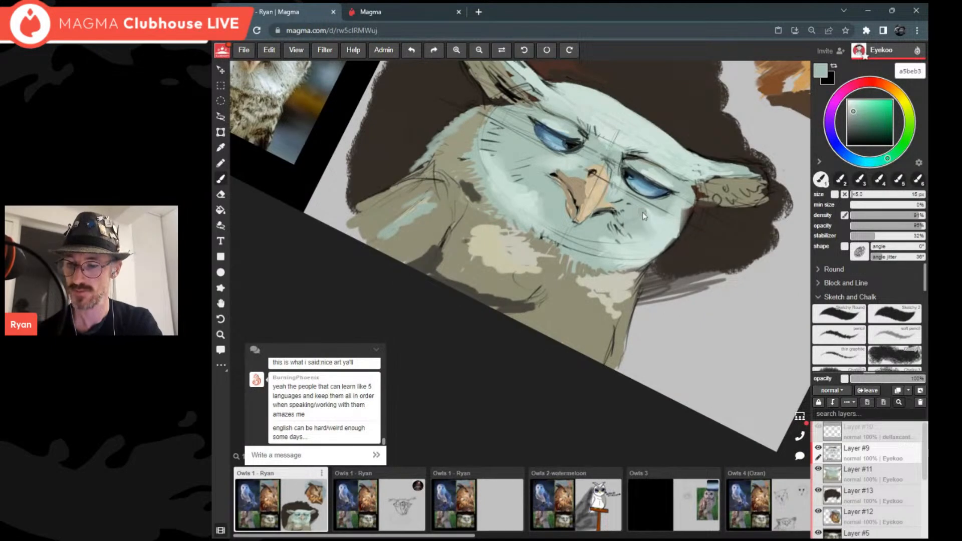
{"action": "scroll", "coordinate": [642, 209], "scroll_direction": "down", "scroll_amount": 1}
{"action": "scroll", "coordinate": [673, 211], "scroll_direction": "down", "scroll_amount": 2}
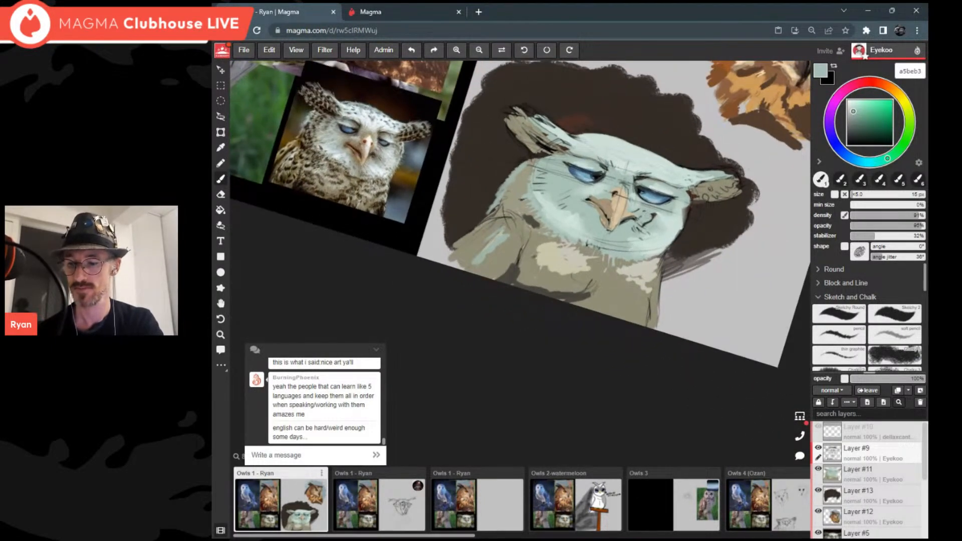
{"action": "scroll", "coordinate": [671, 211], "scroll_direction": "up", "scroll_amount": 2}
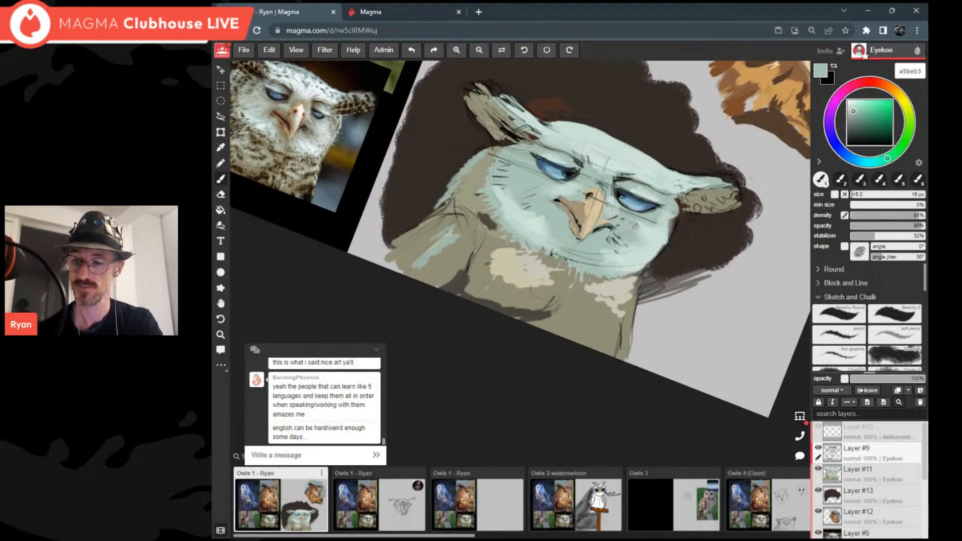
{"action": "scroll", "coordinate": [635, 225], "scroll_direction": "down", "scroll_amount": 1}
{"action": "scroll", "coordinate": [622, 210], "scroll_direction": "up", "scroll_amount": 2}
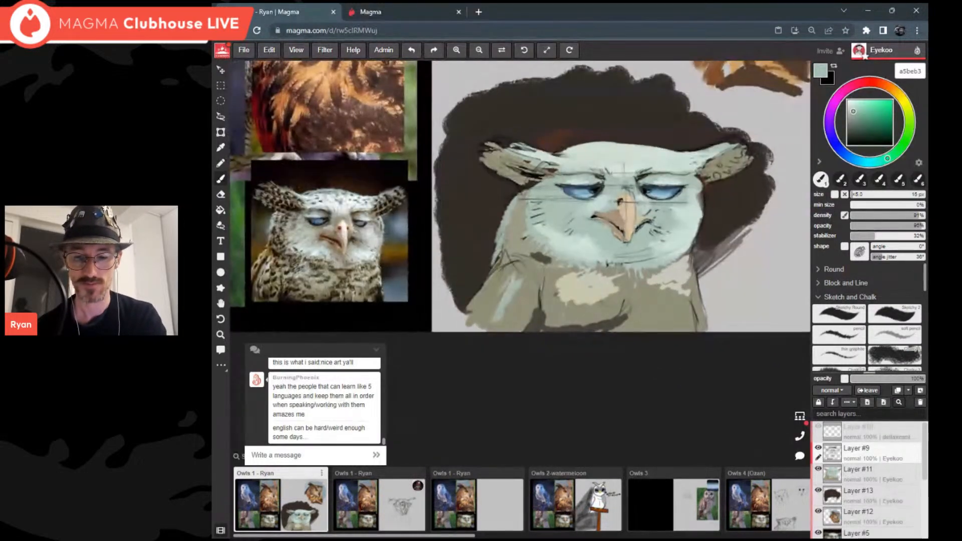
Step: Sample the forehead's pale mint (ccdfd7) and paint highlights along the left ear and over the forehead's sketch lines
{"action": "left_click", "coordinate": [624, 159], "text": "alt"}
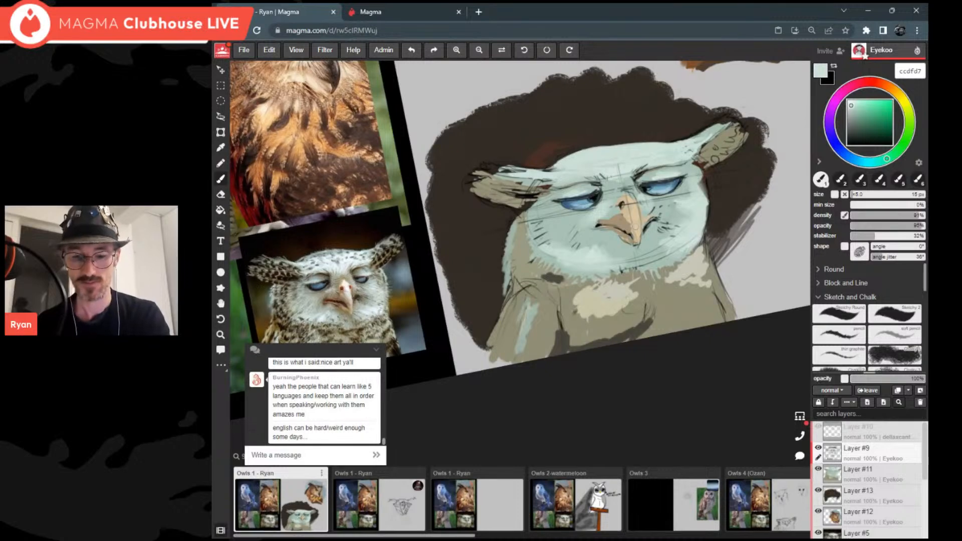
{"action": "left_click_drag", "start_coordinate": [491, 170], "coordinate": [524, 172]}
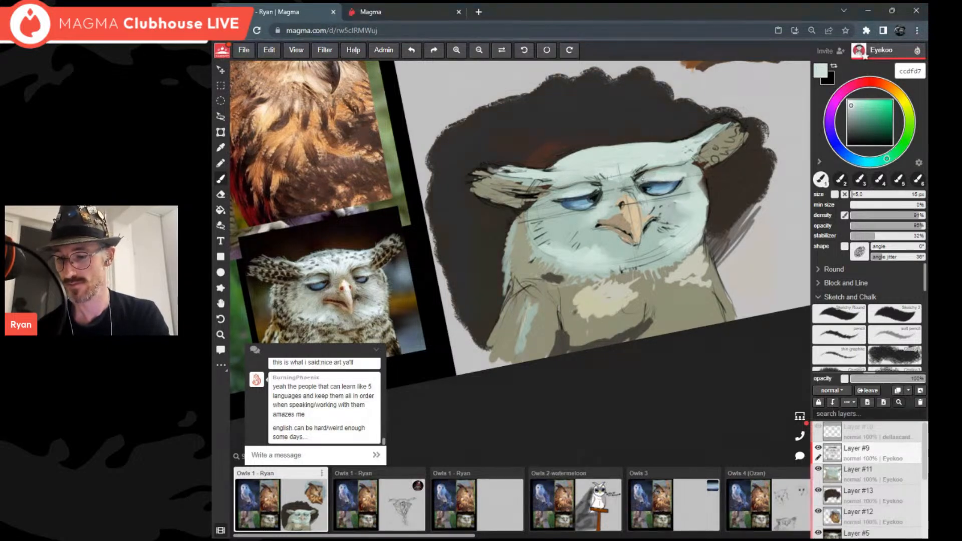
Step: Sample the reference beak's cream, lighten it to e5ddce, and paint a 10 px highlight down the owl's beak
{"action": "left_click_drag", "start_coordinate": [607, 181], "coordinate": [586, 193]}
{"action": "left_click", "coordinate": [285, 250], "text": "alt"}
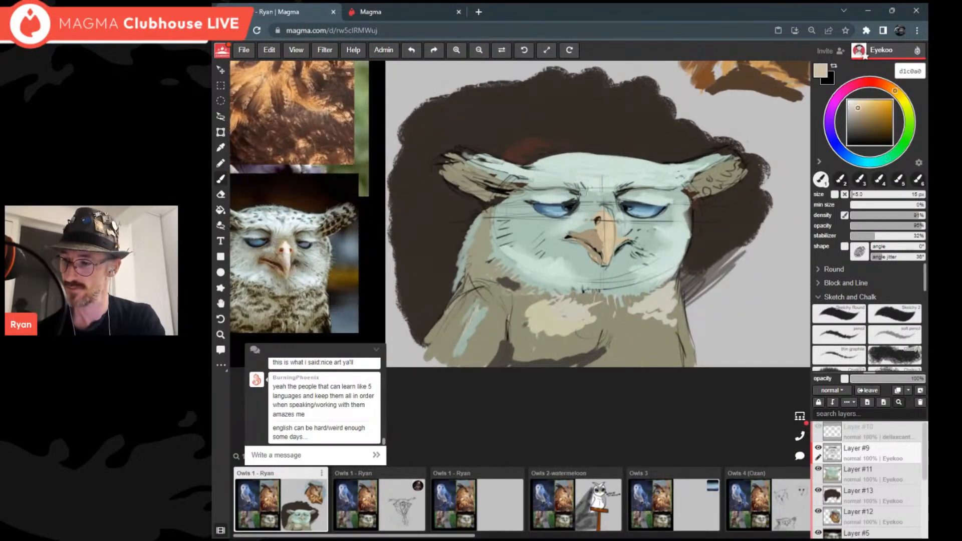
{"action": "left_click", "coordinate": [853, 105]}
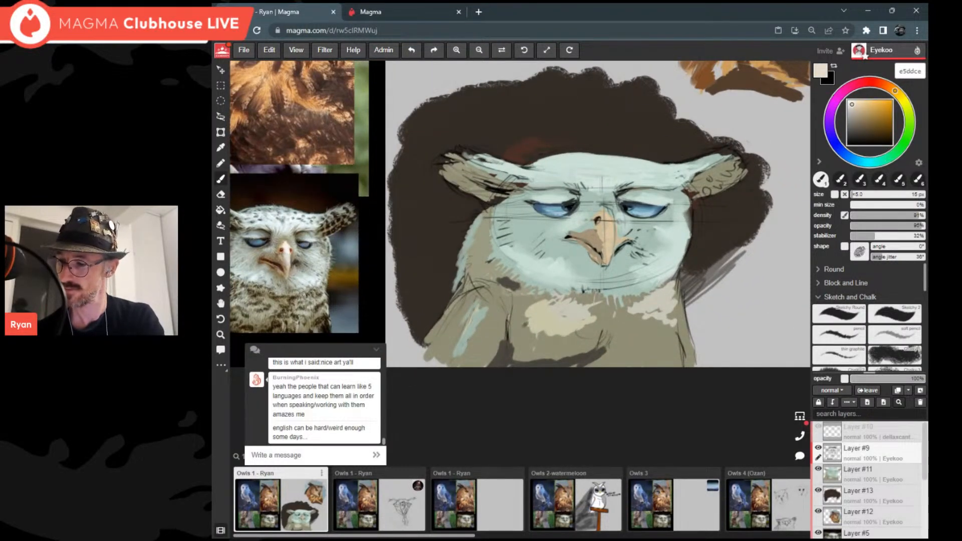
{"action": "left_click_drag", "start_coordinate": [606, 217], "coordinate": [607, 239]}
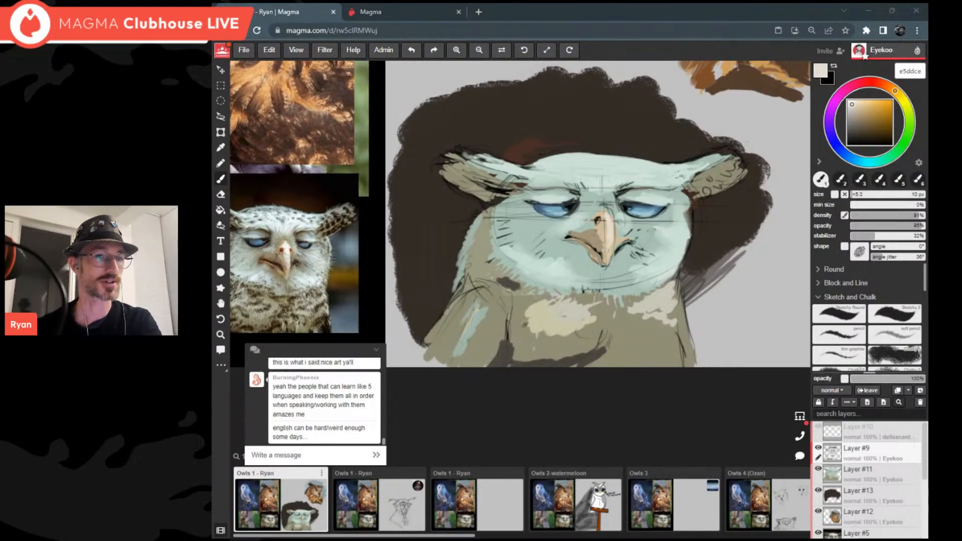
Step: Sample a dark grey-brown (4b483f) and paint shadow strokes on the left wing and dark spots inside both ears
{"action": "scroll", "coordinate": [606, 250], "scroll_direction": "down", "scroll_amount": 2}
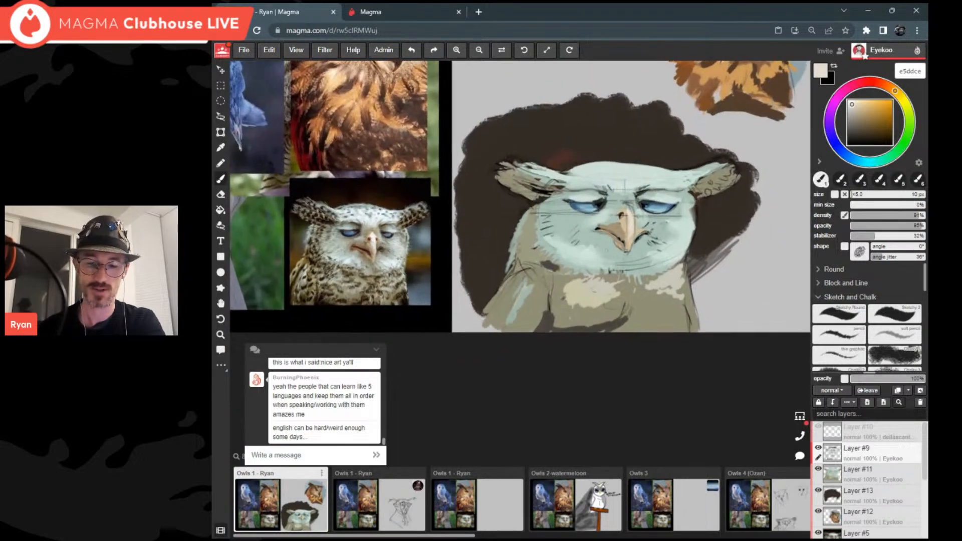
{"action": "left_click", "coordinate": [606, 250], "text": "alt"}
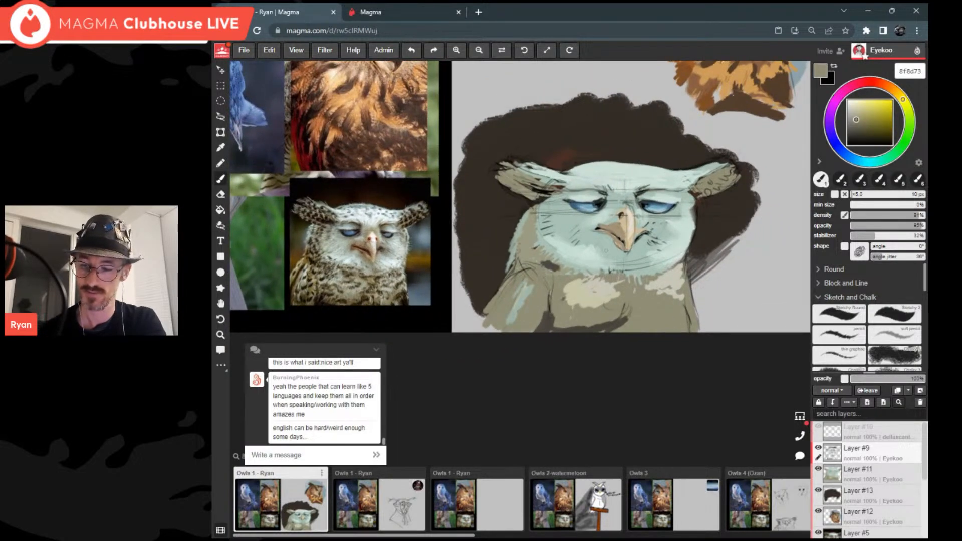
{"action": "left_click", "coordinate": [606, 250], "text": "alt"}
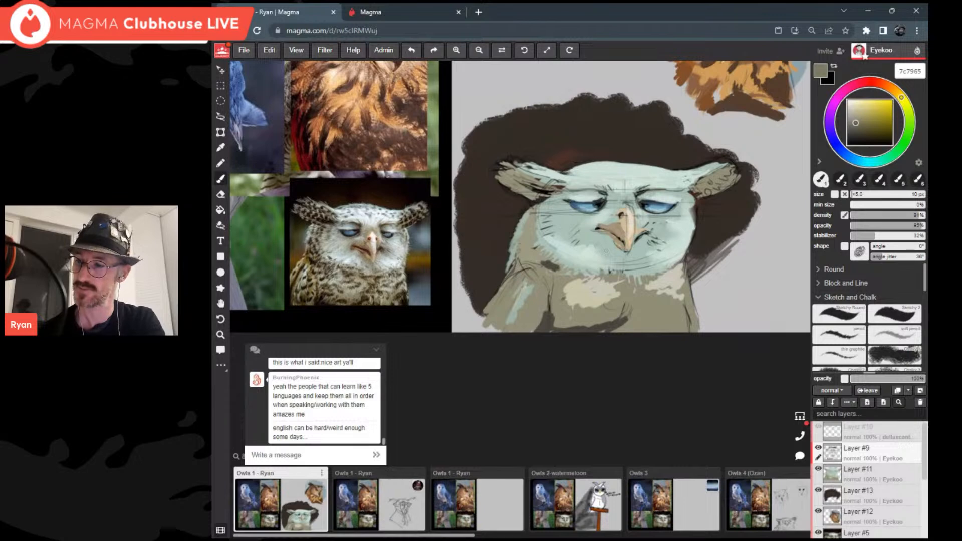
{"action": "left_click", "coordinate": [606, 250], "text": "alt"}
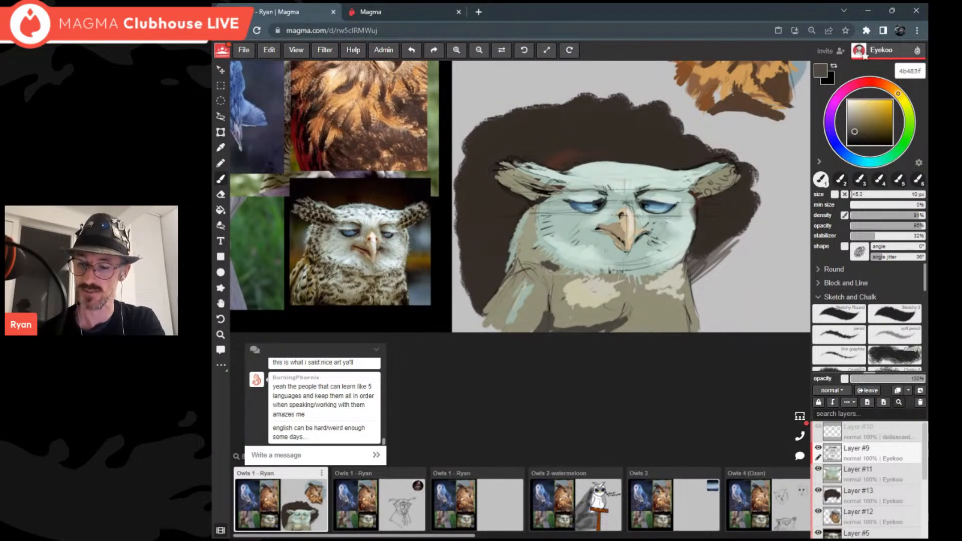
{"action": "left_click_drag", "start_coordinate": [524, 280], "coordinate": [502, 326]}
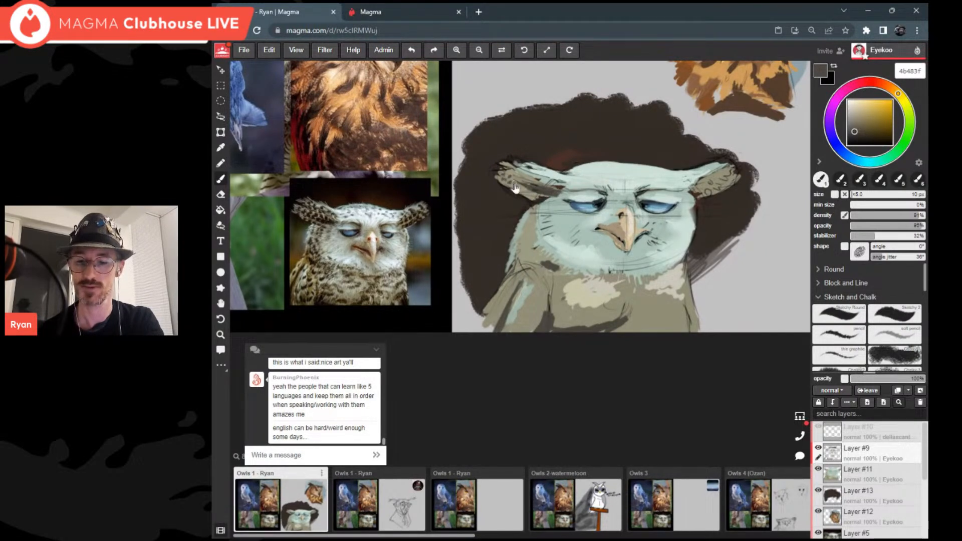
{"action": "left_click_drag", "start_coordinate": [519, 177], "coordinate": [519, 190]}
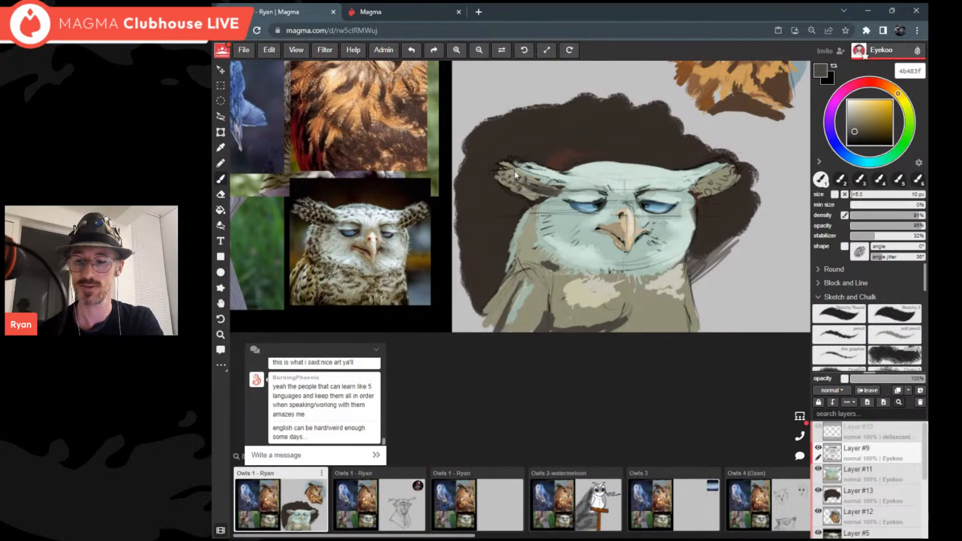
{"action": "left_click_drag", "start_coordinate": [705, 191], "coordinate": [722, 187]}
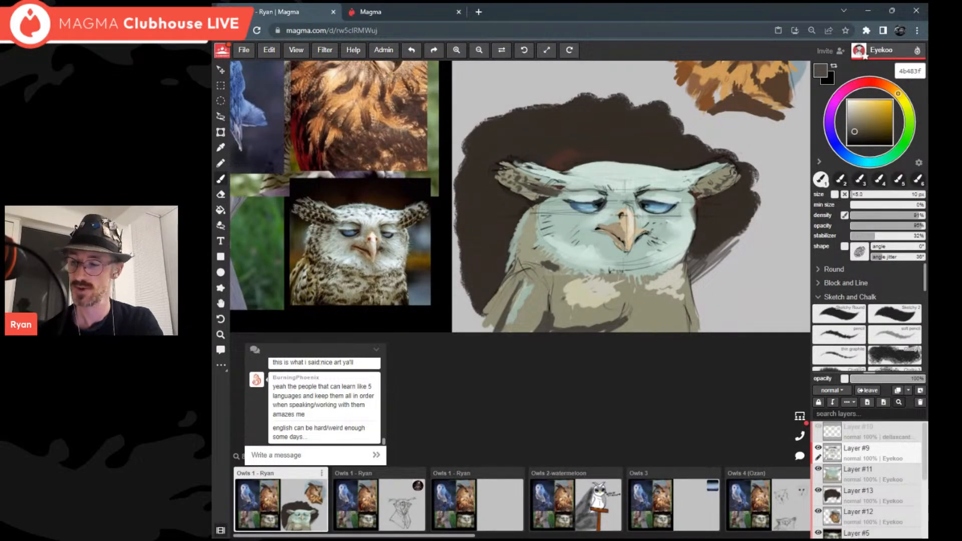
Step: Sample the breast's pale olive (c7c6a6) and paint light feather strokes along the left wing's outer edge
{"action": "left_click", "coordinate": [590, 293], "text": "alt"}
{"action": "left_click_drag", "start_coordinate": [505, 277], "coordinate": [491, 315]}
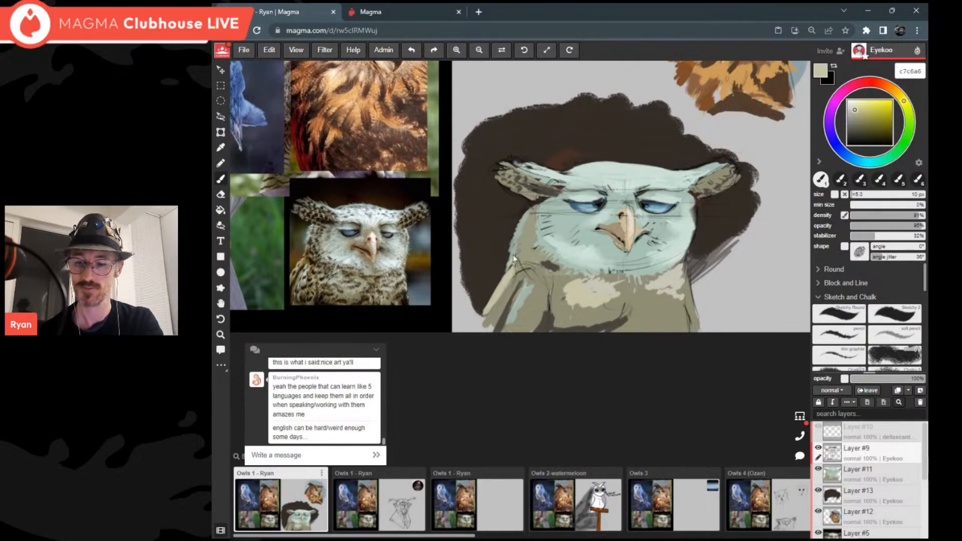
{"action": "left_click_drag", "start_coordinate": [514, 254], "coordinate": [502, 280]}
Step: Sample a muted mint from the owl's left side, darken it to 788f84, and paint small feather marks across the cheeks
{"action": "scroll", "coordinate": [502, 279], "scroll_direction": "down", "scroll_amount": 5}
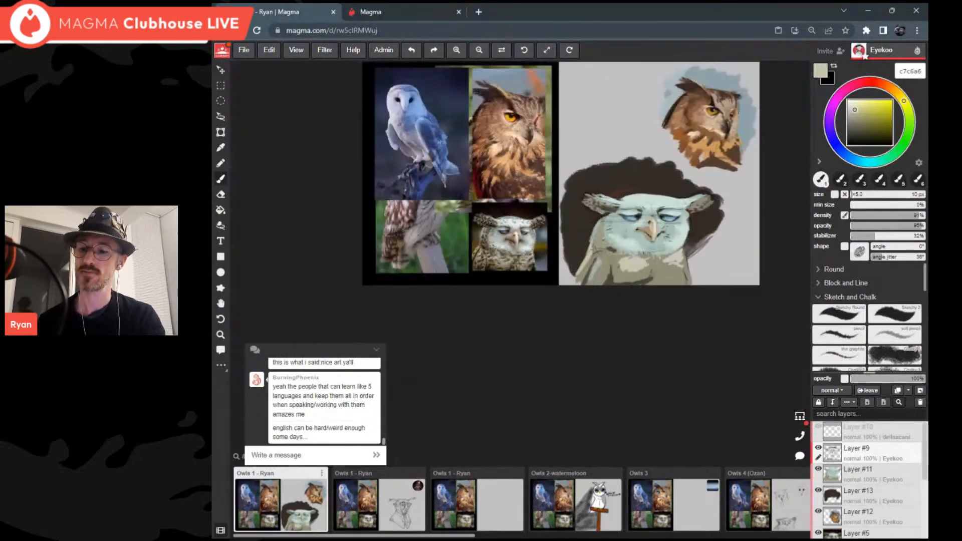
{"action": "scroll", "coordinate": [706, 216], "scroll_direction": "up", "scroll_amount": 4}
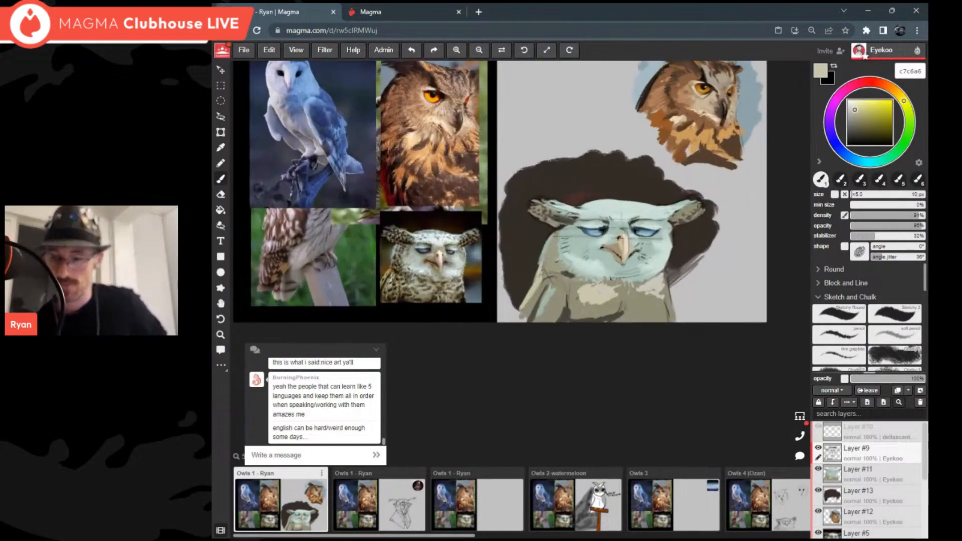
{"action": "scroll", "coordinate": [652, 188], "scroll_direction": "up", "scroll_amount": 1}
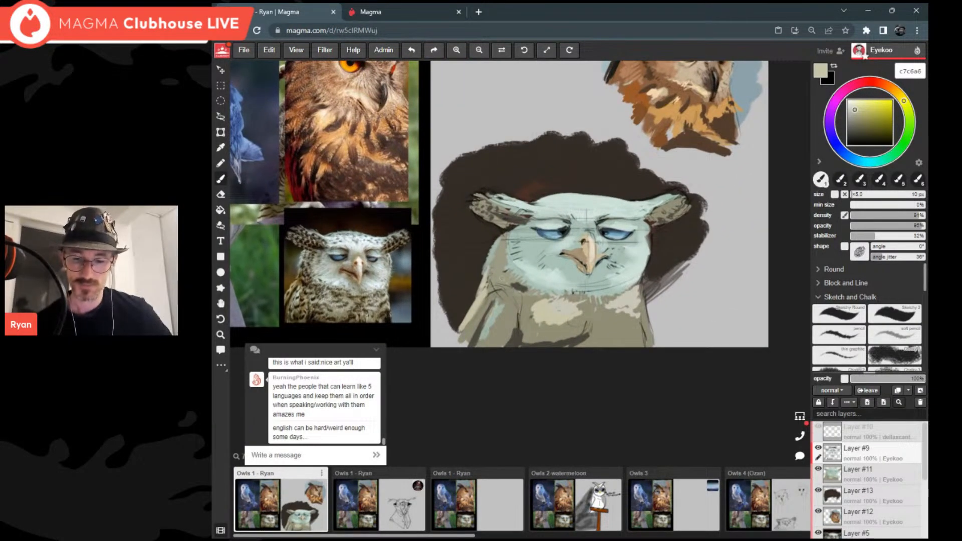
{"action": "left_click", "coordinate": [501, 278], "text": "alt"}
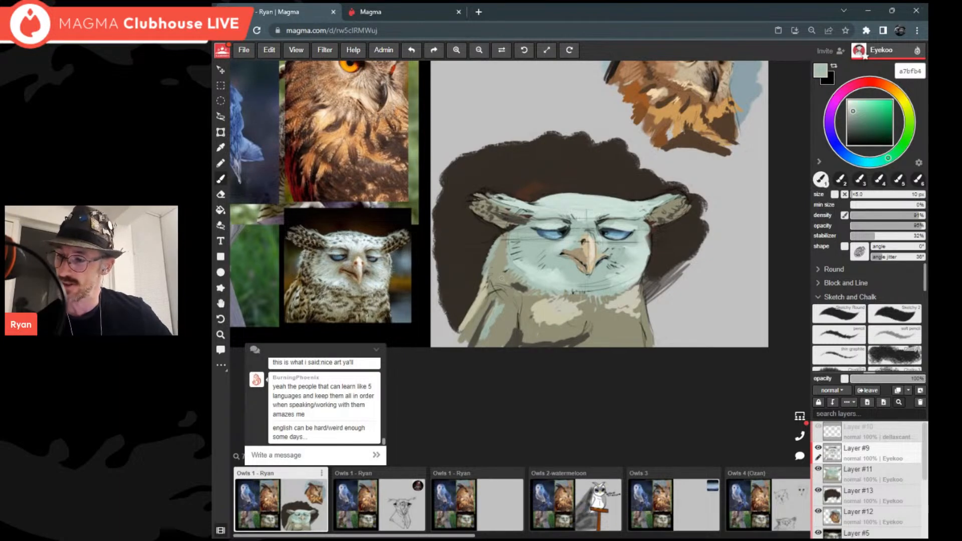
{"action": "left_click", "coordinate": [854, 120]}
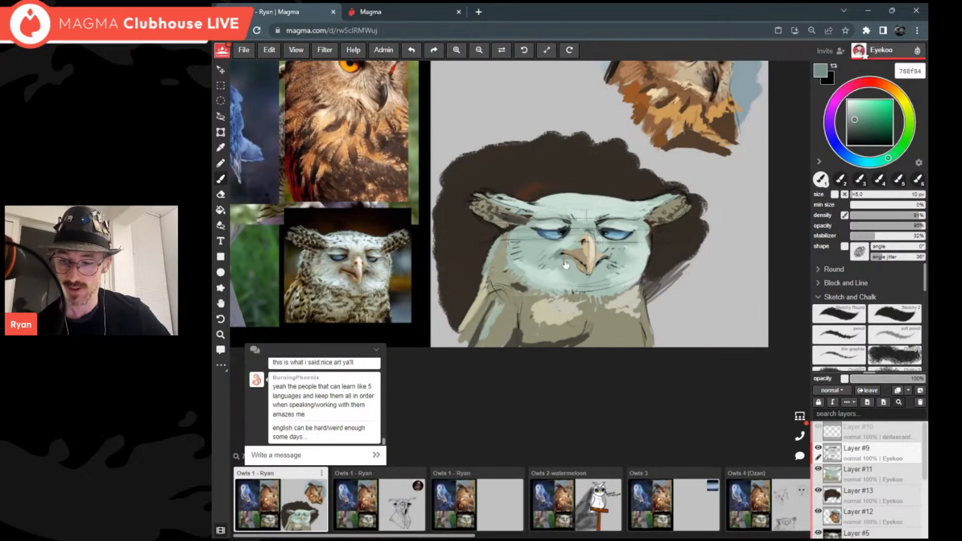
{"action": "left_click_drag", "start_coordinate": [611, 258], "coordinate": [620, 259]}
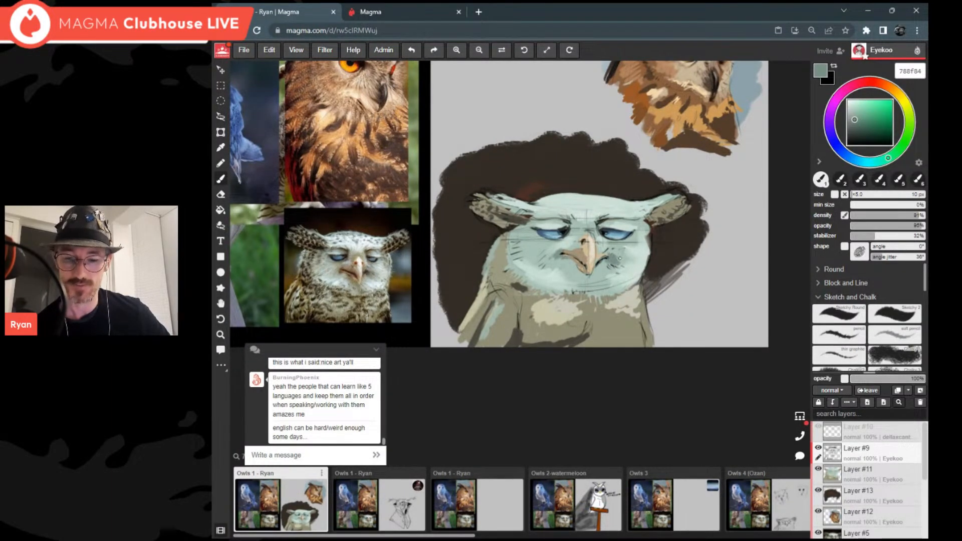
Step: Sample a deep grey-green (5a776a) near the right eye and paint brow shadows above both eyes
{"action": "left_click", "coordinate": [604, 226], "text": "alt"}
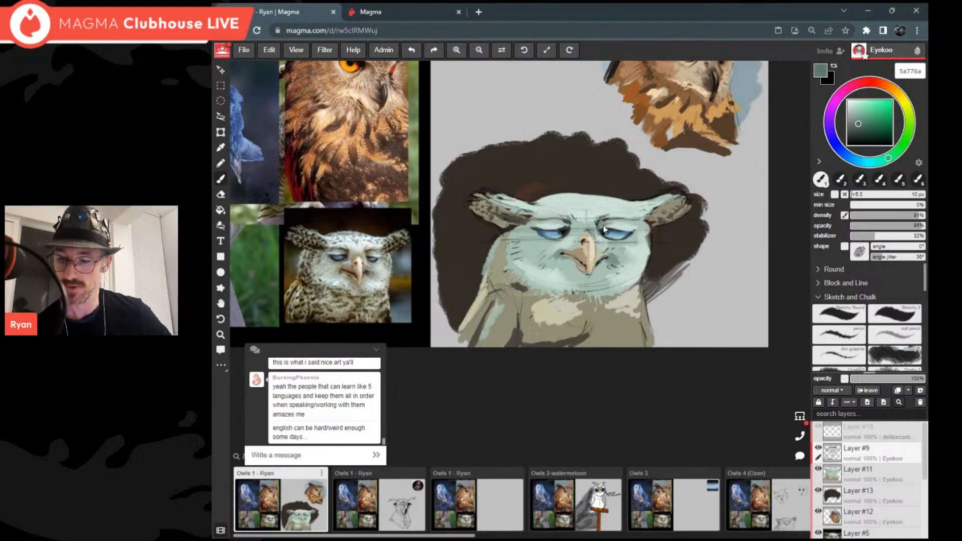
{"action": "left_click_drag", "start_coordinate": [603, 225], "coordinate": [622, 221]}
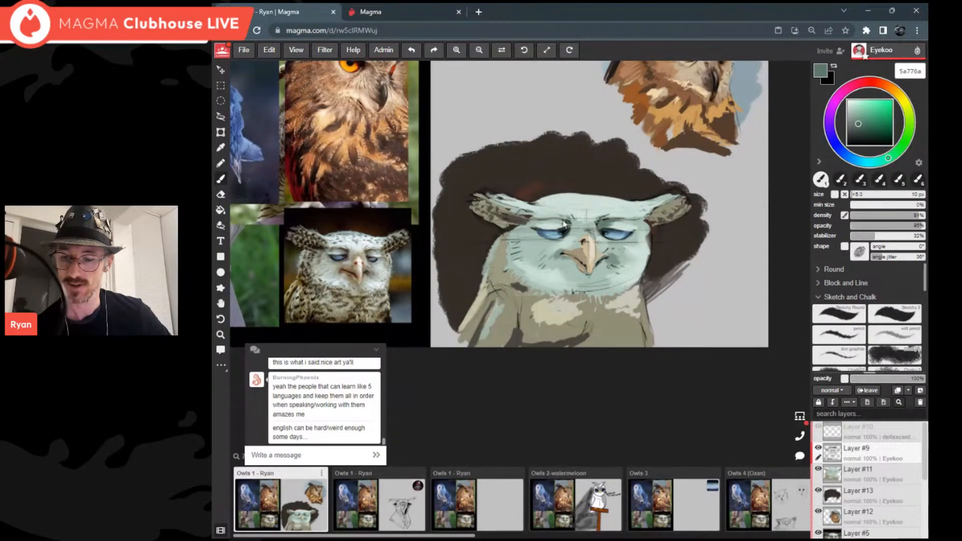
{"action": "left_click_drag", "start_coordinate": [553, 221], "coordinate": [567, 221]}
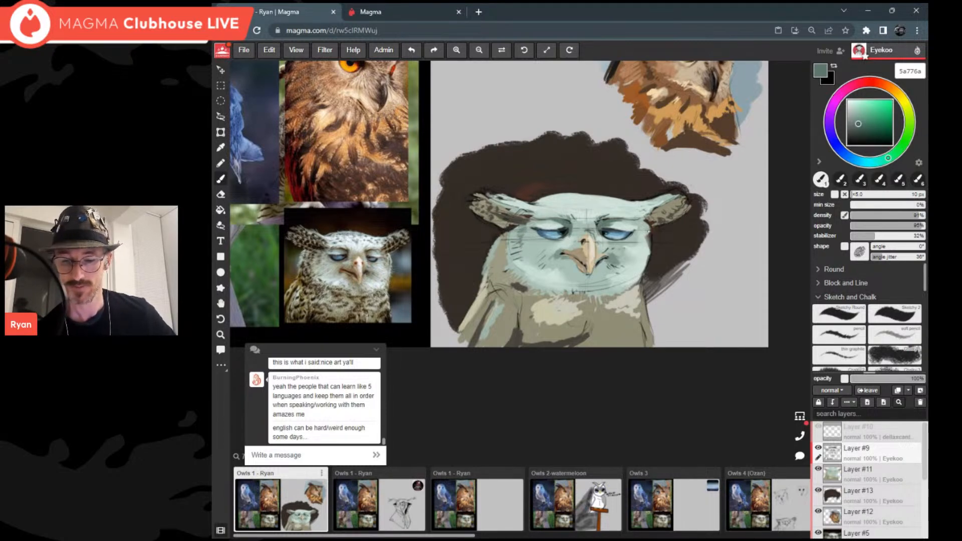
Step: Paint pale mint (c4dcd2) along the right cheek's edge and olive-grey (908e75) down the right side of the body
{"action": "left_click", "coordinate": [651, 242], "text": "alt"}
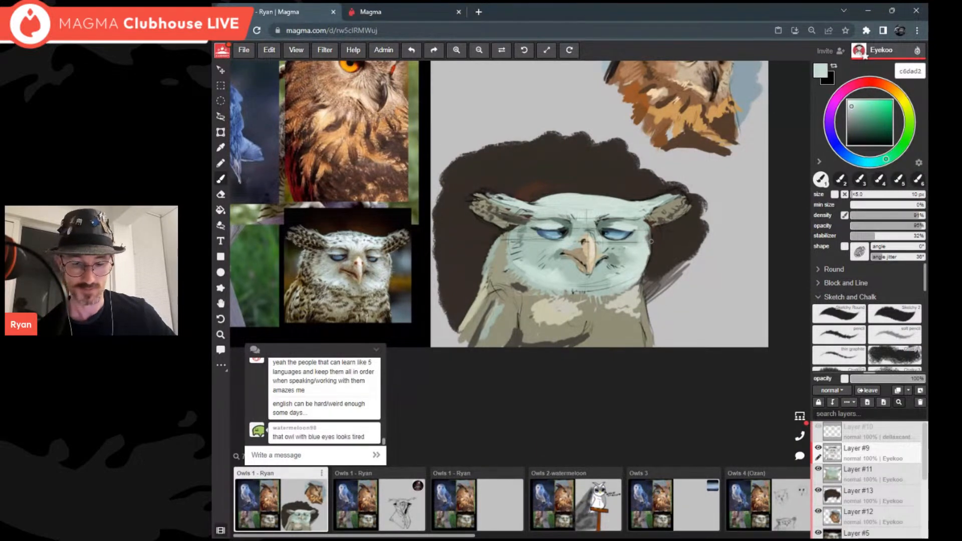
{"action": "scroll", "coordinate": [651, 241], "scroll_direction": "up", "scroll_amount": 1}
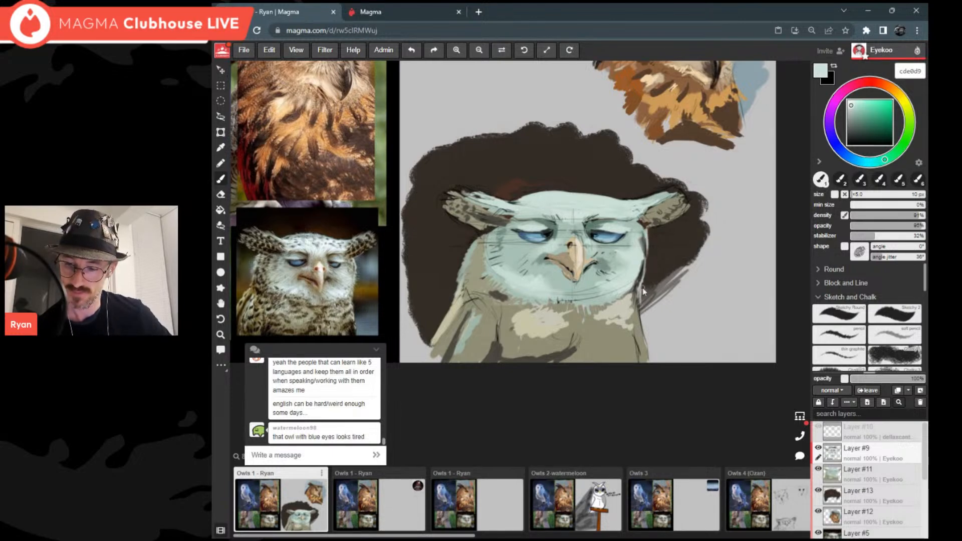
{"action": "left_click", "coordinate": [648, 331], "text": "alt"}
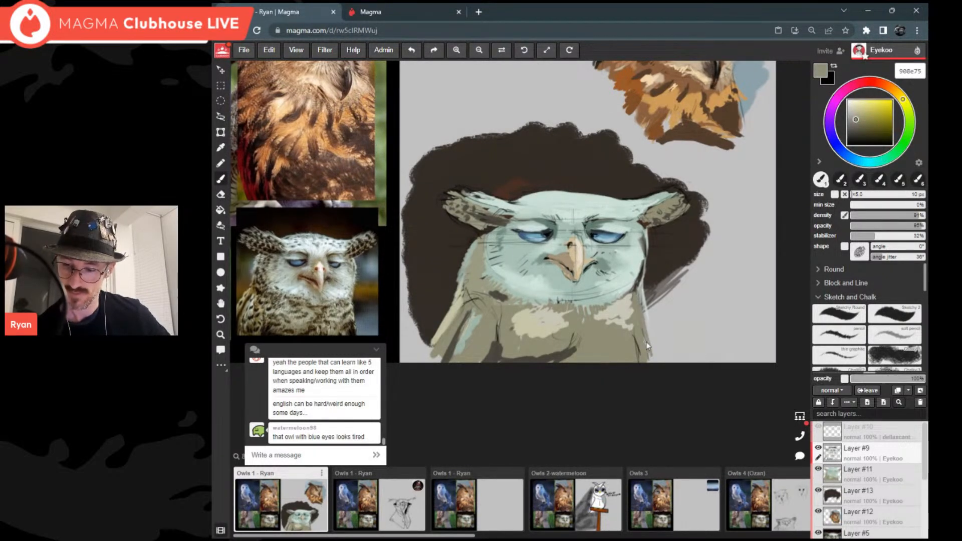
{"action": "left_click", "coordinate": [638, 283], "text": "alt"}
{"action": "left_click_drag", "start_coordinate": [638, 282], "coordinate": [647, 254]}
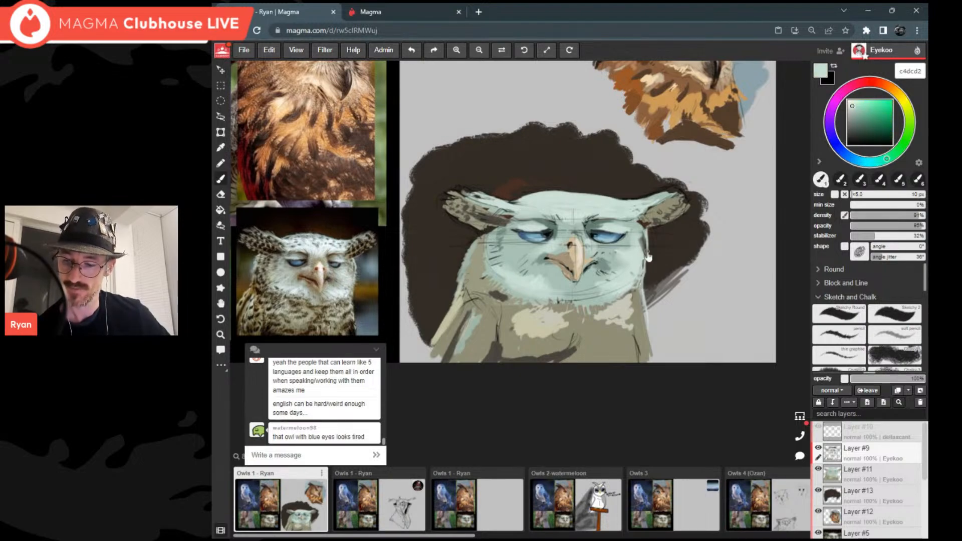
Step: Sample the olive-grey (908d74) and draw a small Z on the dark backdrop above the owl's left ear
{"action": "scroll", "coordinate": [649, 256], "scroll_direction": "down", "scroll_amount": 5}
{"action": "scroll", "coordinate": [648, 252], "scroll_direction": "up", "scroll_amount": 3}
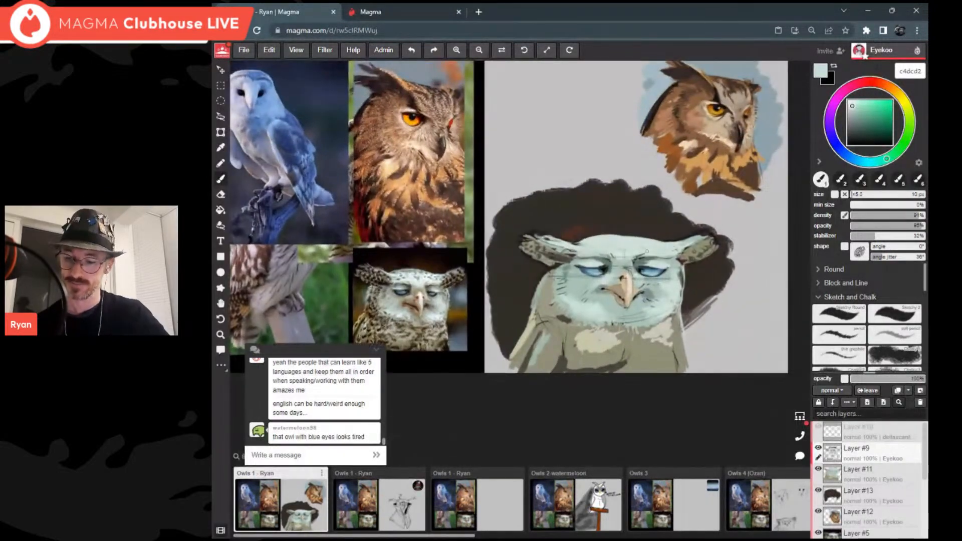
{"action": "left_click", "coordinate": [647, 251], "text": "alt"}
{"action": "left_click_drag", "start_coordinate": [552, 215], "coordinate": [565, 217]}
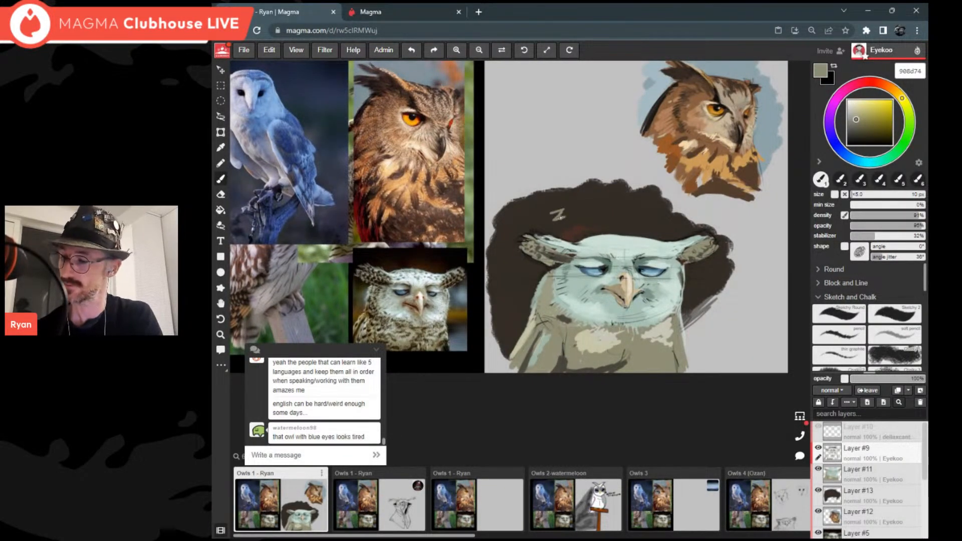
Step: Switch pen pressure from brush density to size, set the size to 35 px, and draw more Zs above the head
{"action": "left_click", "coordinate": [846, 216]}
{"action": "left_click", "coordinate": [835, 195]}
{"action": "left_click", "coordinate": [856, 195]}
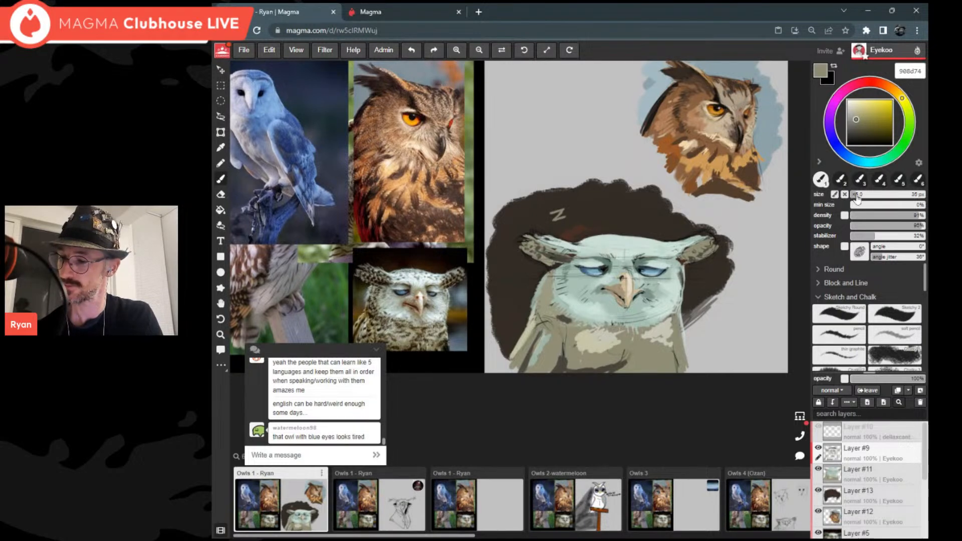
{"action": "scroll", "coordinate": [625, 189], "scroll_direction": "up", "scroll_amount": 1}
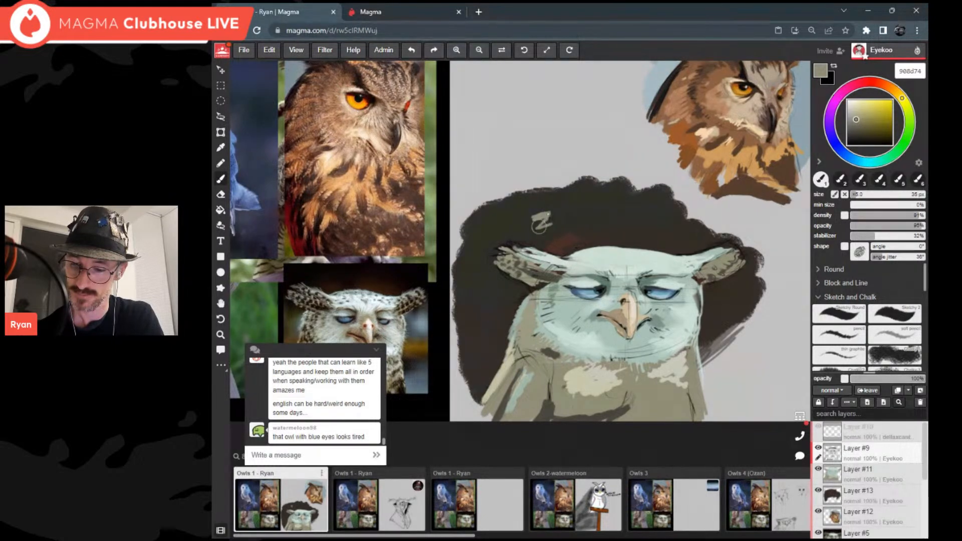
{"action": "mouse_move", "coordinate": [553, 203]}
{"action": "left_mouse_down"}
{"action": "mouse_move", "coordinate": [572, 215]}
{"action": "mouse_move", "coordinate": [604, 180]}
{"action": "mouse_move", "coordinate": [581, 198]}
{"action": "mouse_move", "coordinate": [607, 193]}
{"action": "mouse_move", "coordinate": [581, 200]}
{"action": "mouse_move", "coordinate": [601, 202]}
{"action": "mouse_move", "coordinate": [589, 223]}
{"action": "mouse_move", "coordinate": [623, 203]}
{"action": "left_mouse_up"}
{"action": "scroll", "coordinate": [717, 218], "scroll_direction": "down", "scroll_amount": 2}
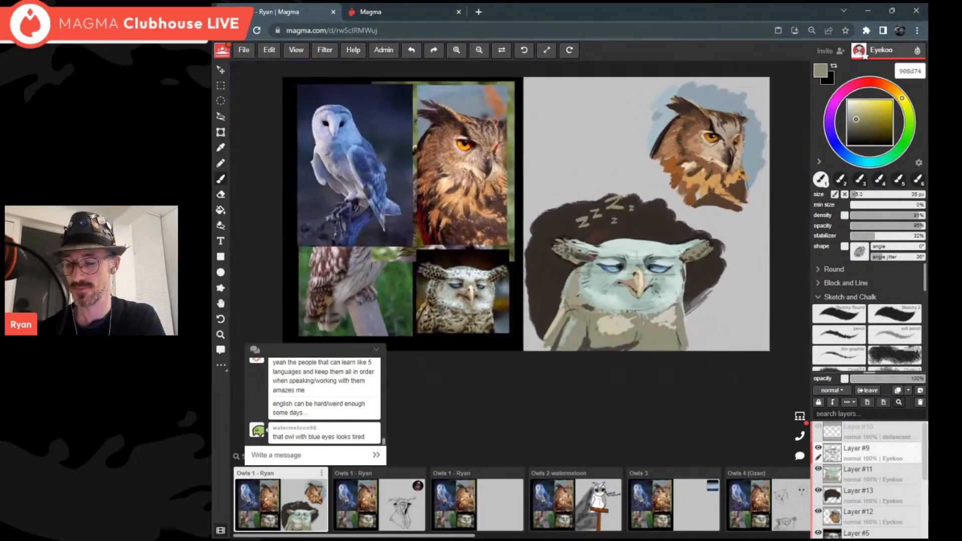
Step: Change the sampled grey-brown to ochre (927c42) and paint warm accents on the left wing and upper breast
{"action": "scroll", "coordinate": [622, 201], "scroll_direction": "up", "scroll_amount": 3}
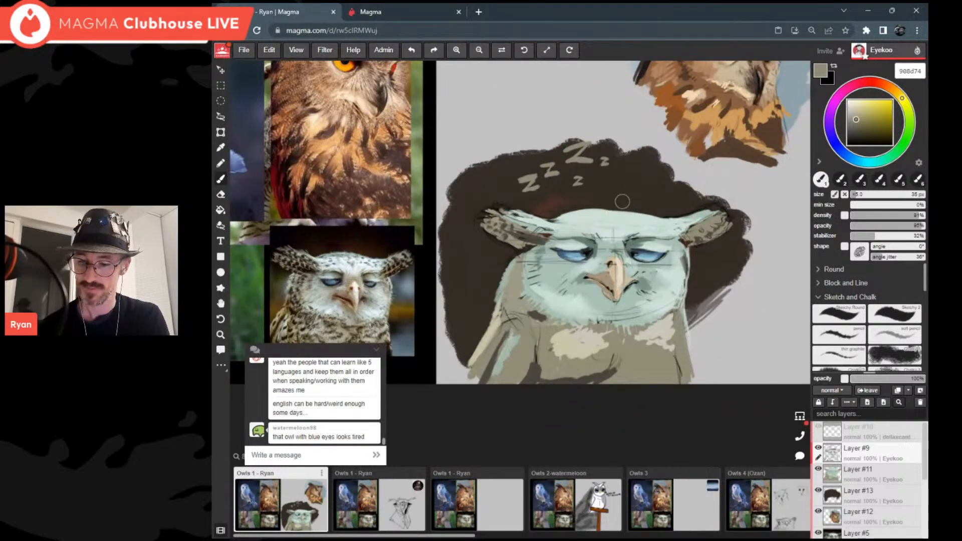
{"action": "left_click", "coordinate": [622, 201], "text": "alt"}
{"action": "left_click", "coordinate": [623, 201], "text": "alt"}
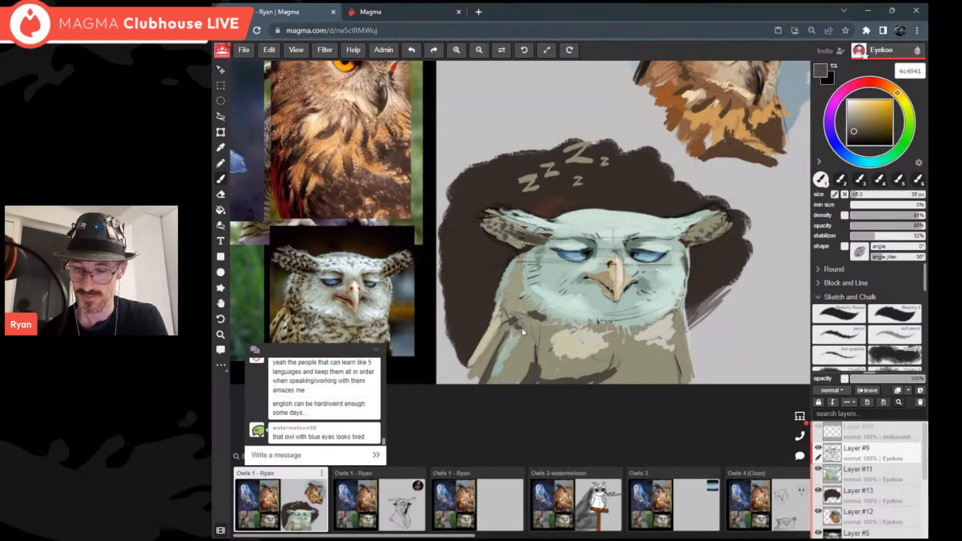
{"action": "left_click", "coordinate": [872, 120]}
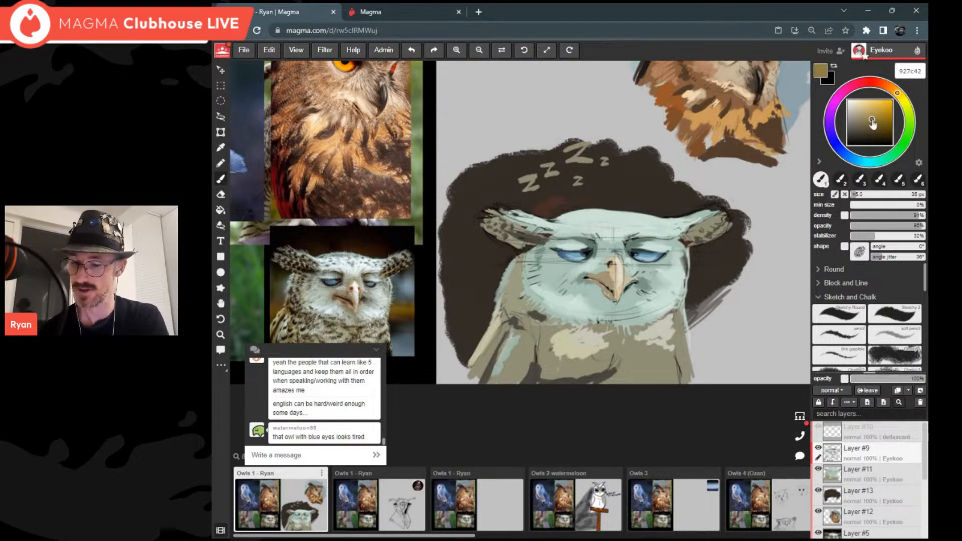
{"action": "left_click_drag", "start_coordinate": [496, 310], "coordinate": [485, 344]}
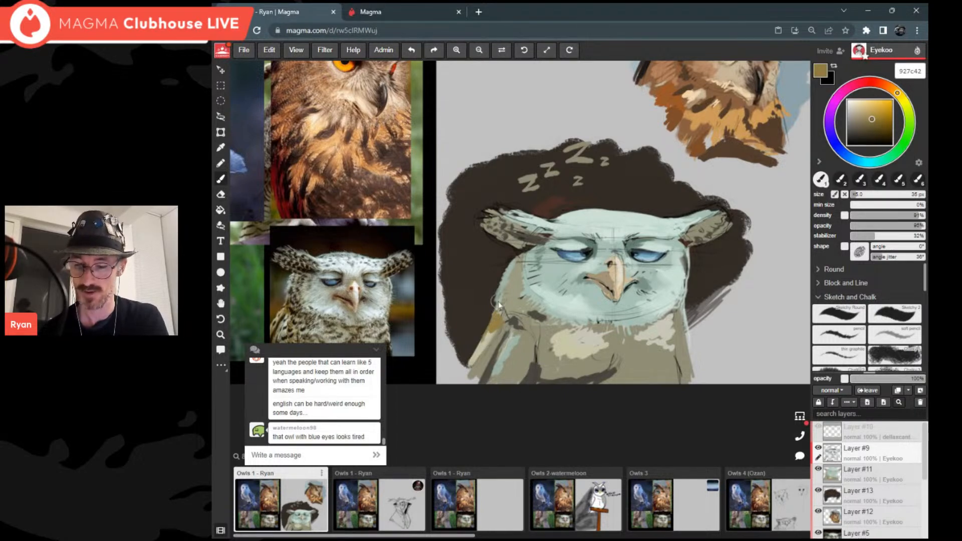
{"action": "left_click_drag", "start_coordinate": [629, 343], "coordinate": [615, 337]}
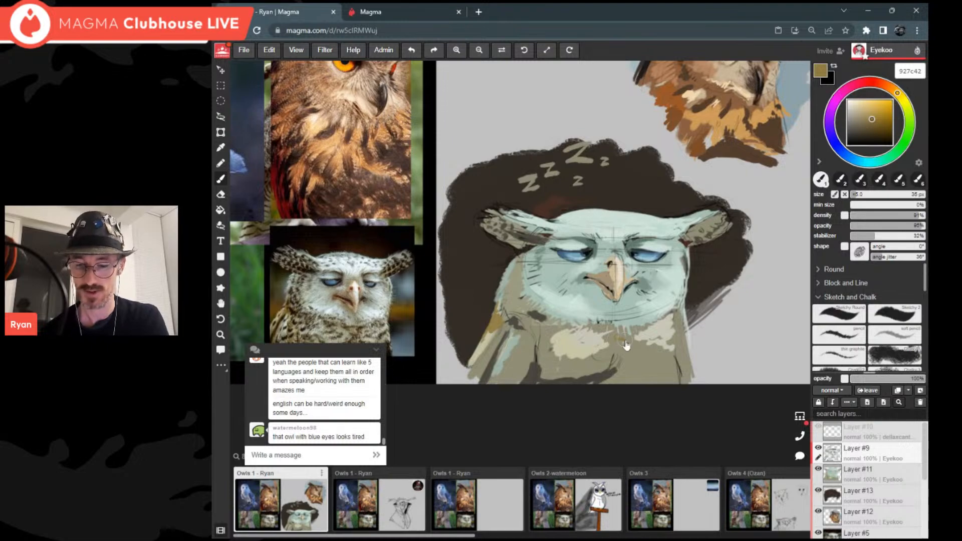
Step: Sample a warm brown (927353) from the reference photo's plumage and shade the lower part of the painted owl's beak
{"action": "scroll", "coordinate": [611, 265], "scroll_direction": "up", "scroll_amount": 3}
{"action": "left_click", "coordinate": [625, 340], "text": "alt"}
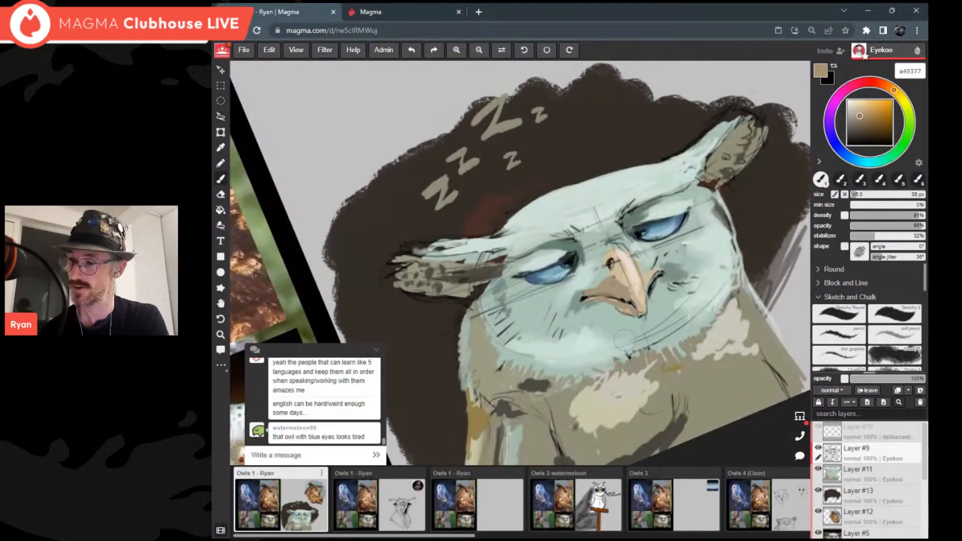
{"action": "scroll", "coordinate": [625, 340], "scroll_direction": "down", "scroll_amount": 3}
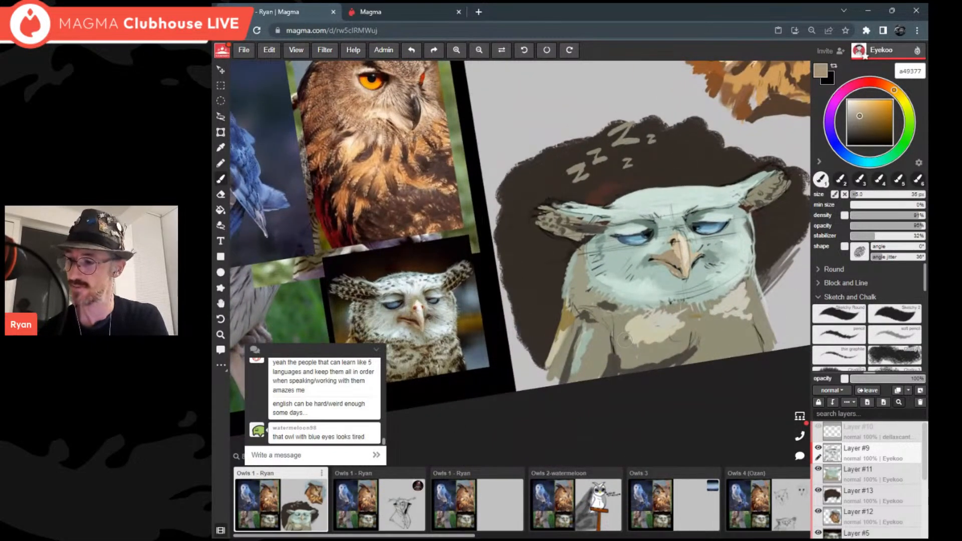
{"action": "left_click_drag", "start_coordinate": [437, 348], "coordinate": [429, 353], "text": "alt"}
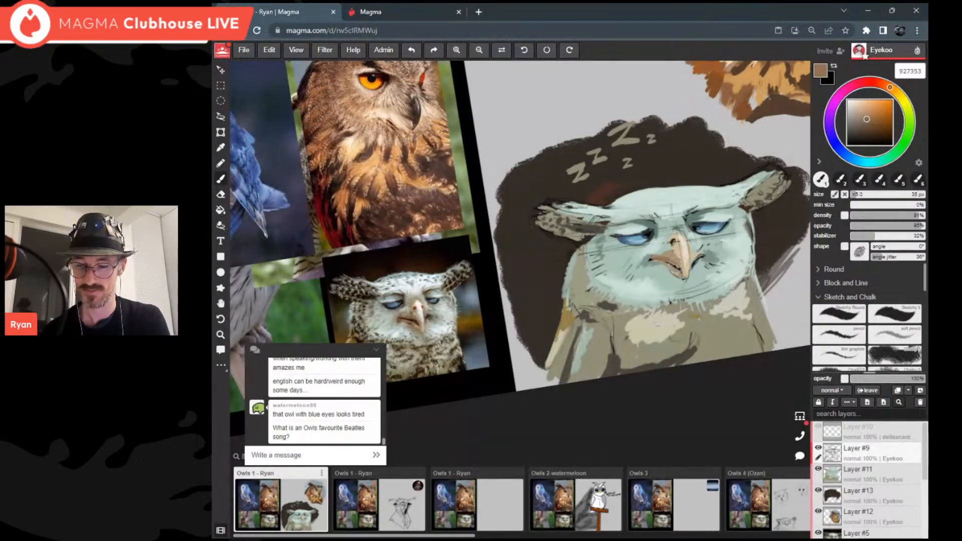
{"action": "left_click_drag", "start_coordinate": [676, 270], "coordinate": [676, 263]}
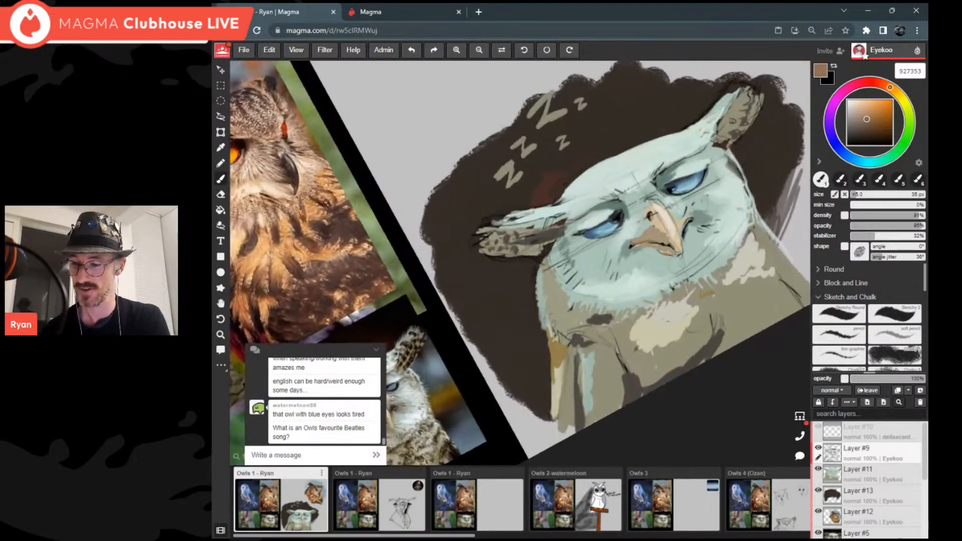
Step: Sample near-black (0c0c0c), set the brush size to 20 px, and darken the beak's mouth line and the left eye's inner corner
{"action": "left_click", "coordinate": [649, 248], "text": "alt"}
{"action": "scroll", "coordinate": [671, 246], "scroll_direction": "down", "scroll_amount": 3}
{"action": "scroll", "coordinate": [744, 203], "scroll_direction": "up", "scroll_amount": 1}
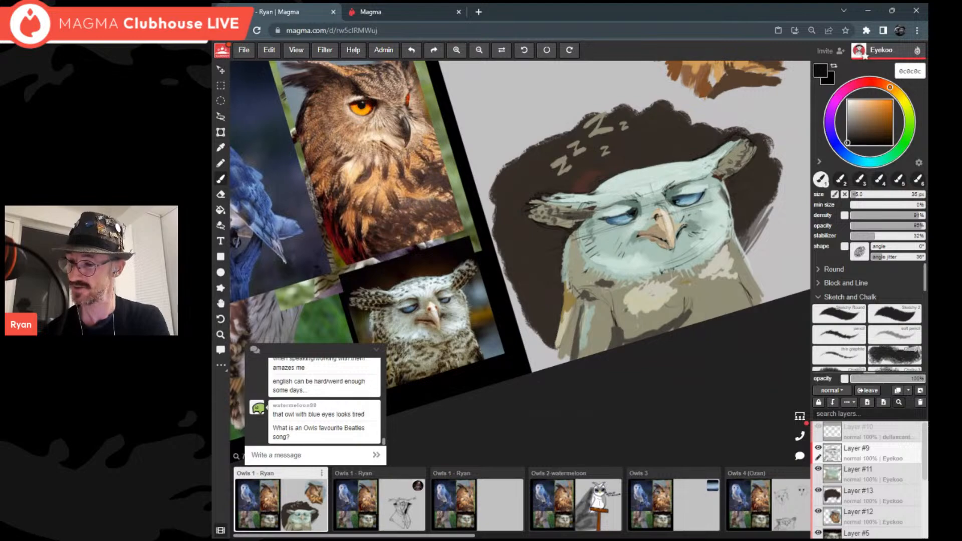
{"action": "scroll", "coordinate": [655, 265], "scroll_direction": "up", "scroll_amount": 3}
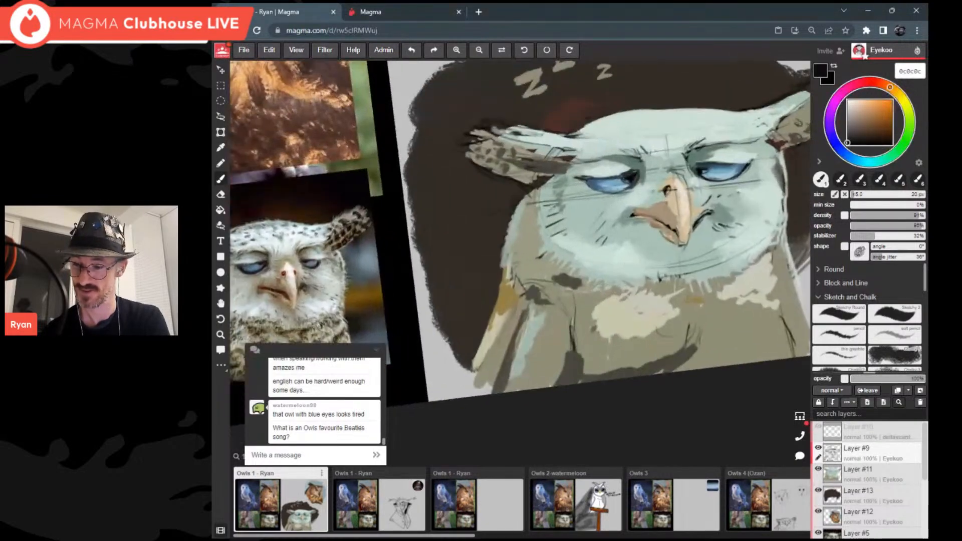
{"action": "left_click_drag", "start_coordinate": [711, 212], "coordinate": [698, 228]}
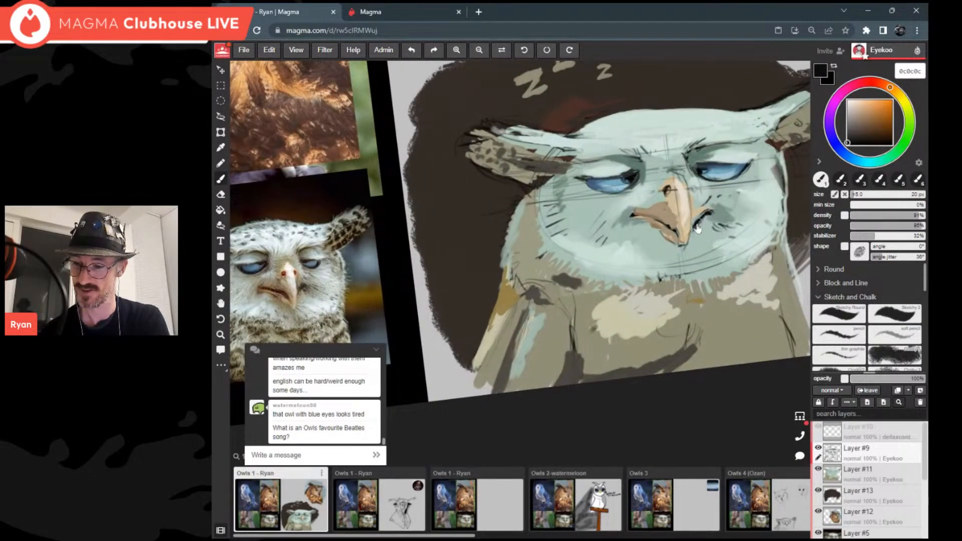
{"action": "scroll", "coordinate": [698, 228], "scroll_direction": "down", "scroll_amount": 3}
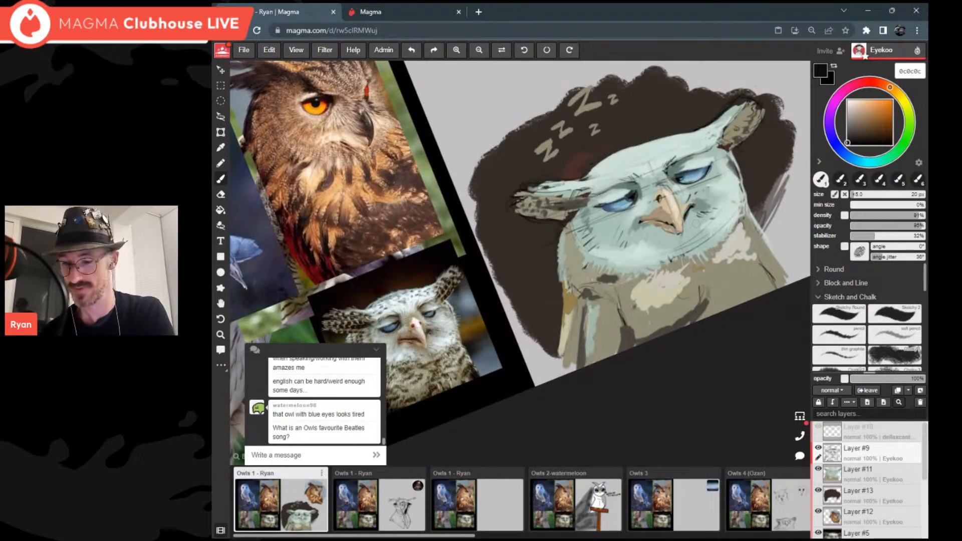
{"action": "left_click_drag", "start_coordinate": [651, 221], "coordinate": [672, 226]}
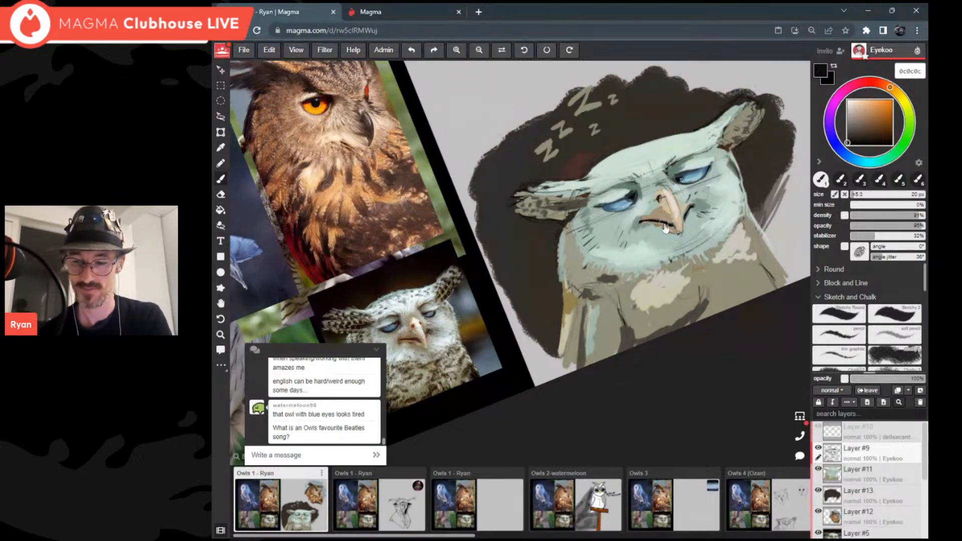
{"action": "left_click_drag", "start_coordinate": [630, 197], "coordinate": [633, 196]}
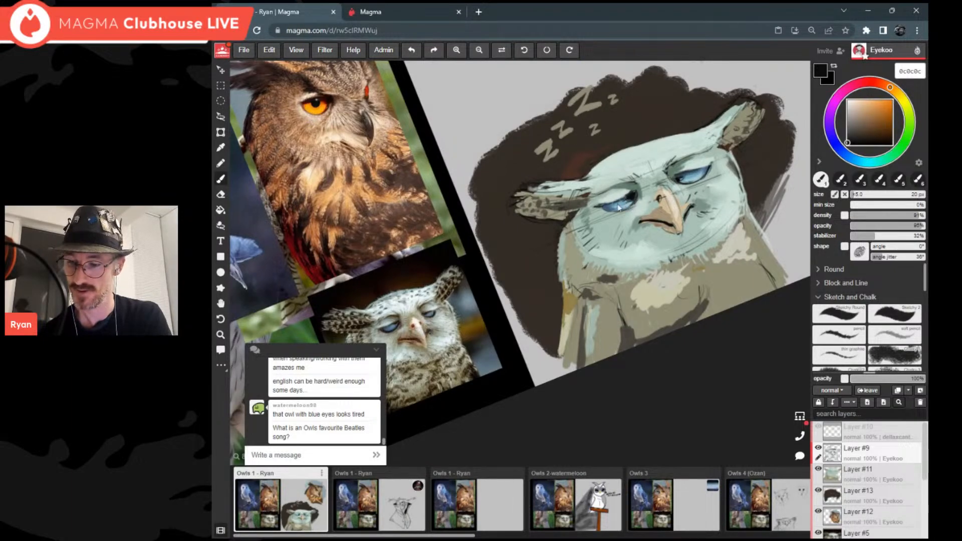
Step: Paint near-black and sampled dark brown (332c25) shading at the base of the body's right edge
{"action": "scroll", "coordinate": [611, 203], "scroll_direction": "up", "scroll_amount": 2}
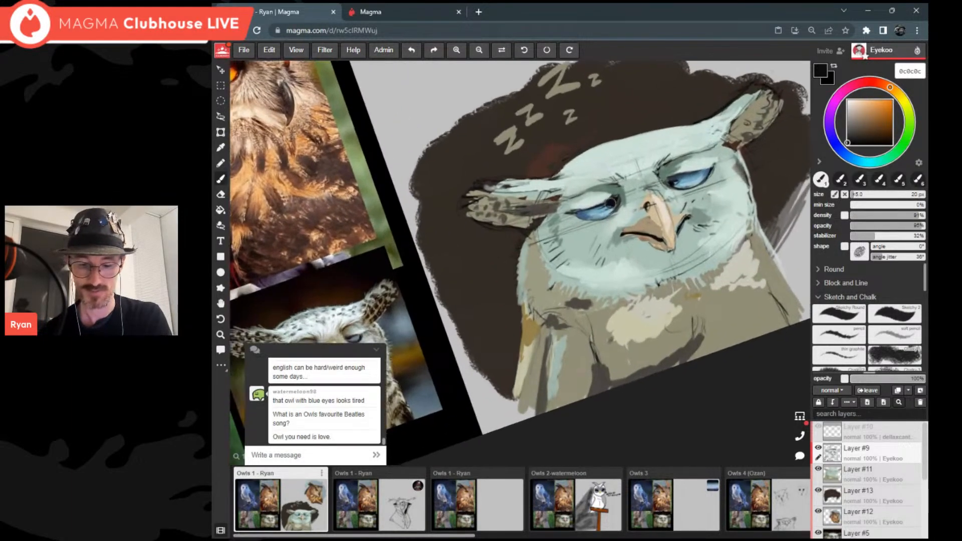
{"action": "middle_click_drag", "start_coordinate": [611, 203], "coordinate": [568, 224]}
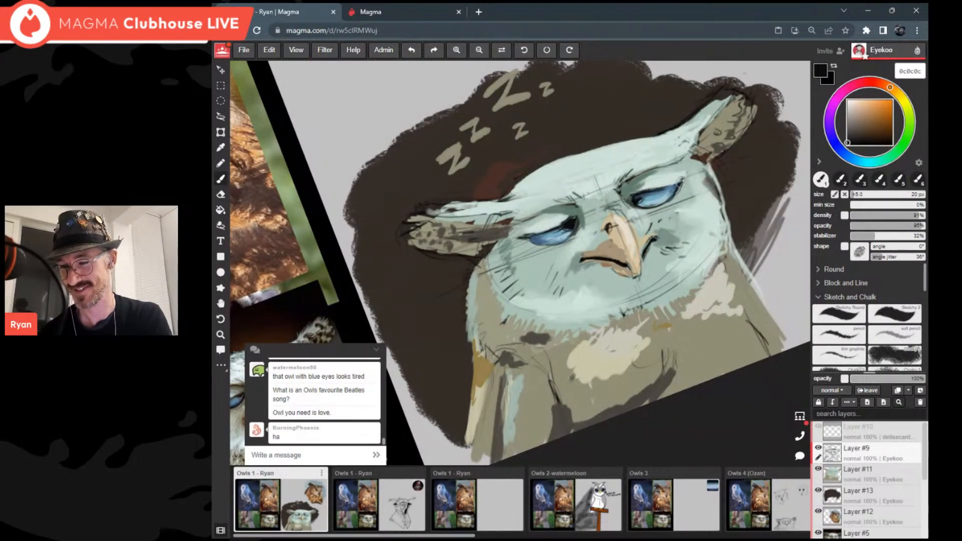
{"action": "scroll", "coordinate": [684, 186], "scroll_direction": "down", "scroll_amount": 5}
{"action": "scroll", "coordinate": [677, 190], "scroll_direction": "down", "scroll_amount": 1}
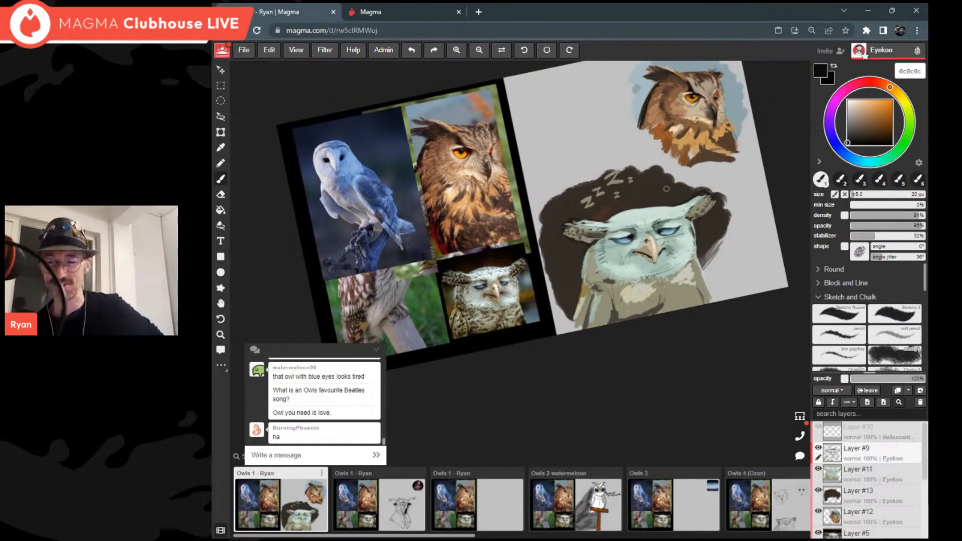
{"action": "scroll", "coordinate": [667, 189], "scroll_direction": "up", "scroll_amount": 4}
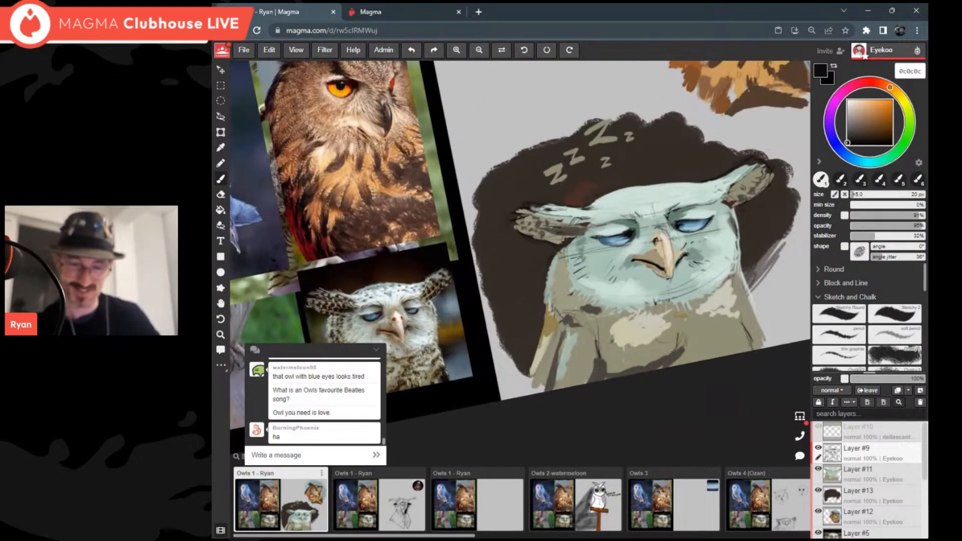
{"action": "scroll", "coordinate": [667, 189], "scroll_direction": "up", "scroll_amount": 4}
{"action": "scroll", "coordinate": [666, 189], "scroll_direction": "up", "scroll_amount": 2}
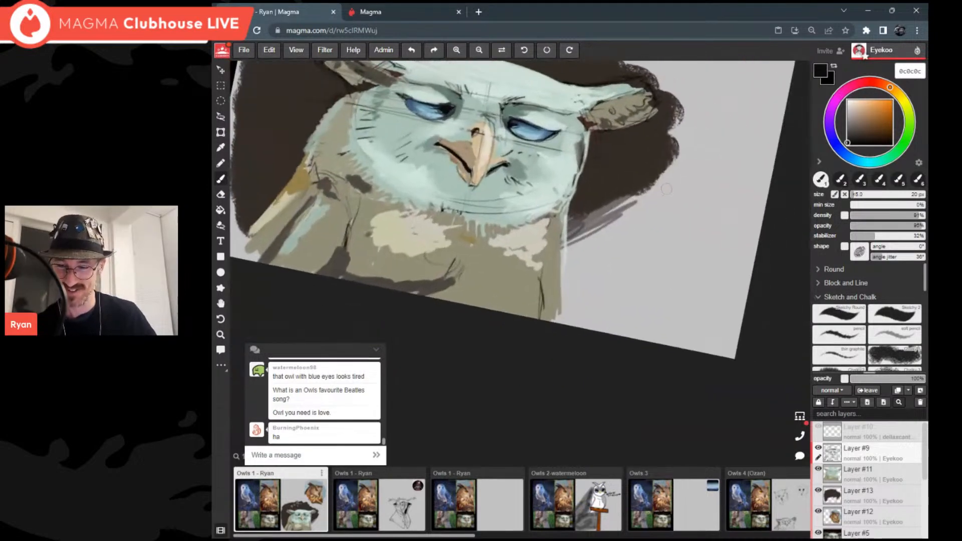
{"action": "mouse_move", "coordinate": [544, 301]}
{"action": "left_mouse_down"}
{"action": "mouse_move", "coordinate": [544, 319]}
{"action": "mouse_move", "coordinate": [557, 316]}
{"action": "mouse_move", "coordinate": [560, 326]}
{"action": "left_mouse_up"}
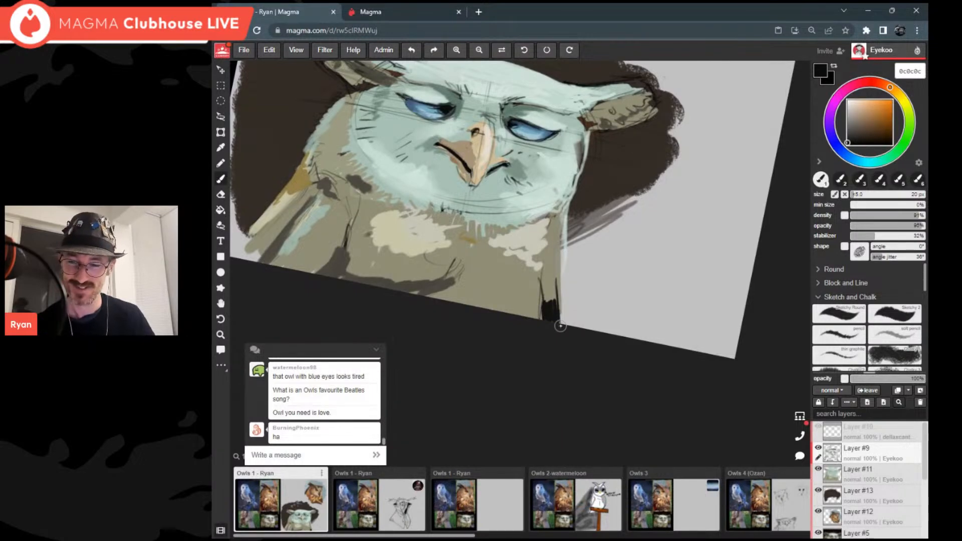
{"action": "left_click", "coordinate": [560, 326], "text": "alt"}
{"action": "mouse_move", "coordinate": [560, 326]}
{"action": "left_mouse_down"}
{"action": "mouse_move", "coordinate": [550, 313]}
{"action": "mouse_move", "coordinate": [558, 317]}
{"action": "mouse_move", "coordinate": [558, 291]}
{"action": "mouse_move", "coordinate": [560, 303]}
{"action": "mouse_move", "coordinate": [553, 298]}
{"action": "mouse_move", "coordinate": [544, 311]}
{"action": "mouse_move", "coordinate": [562, 265]}
{"action": "mouse_move", "coordinate": [563, 299]}
{"action": "left_mouse_up"}
{"action": "key", "text": "Escape"}
{"action": "scroll", "coordinate": [563, 299], "scroll_direction": "down", "scroll_amount": 4}
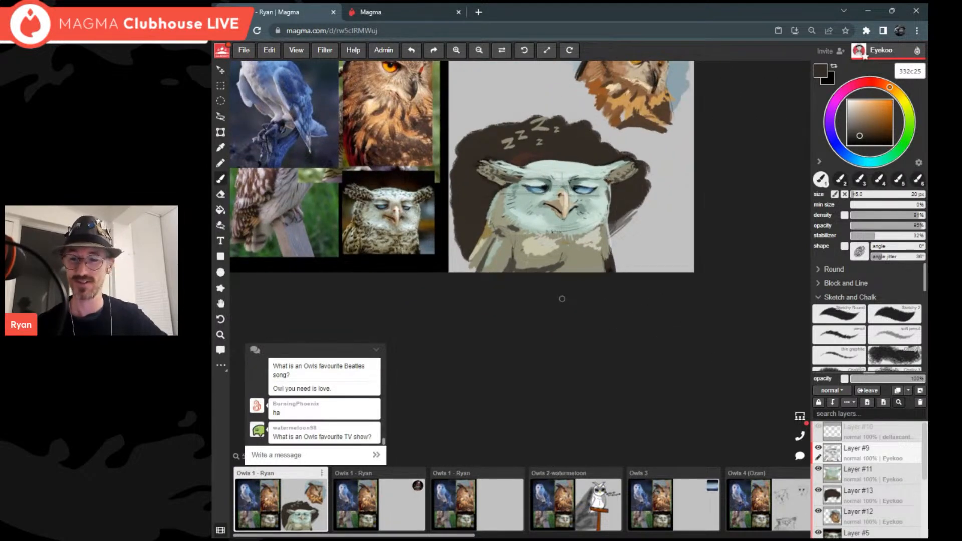
Step: Refine the lower left wing's feathers with dark brown (332c25) and sampled olive-grey (92947d) strokes, sampling dark brown again
{"action": "scroll", "coordinate": [562, 298], "scroll_direction": "up", "scroll_amount": 2}
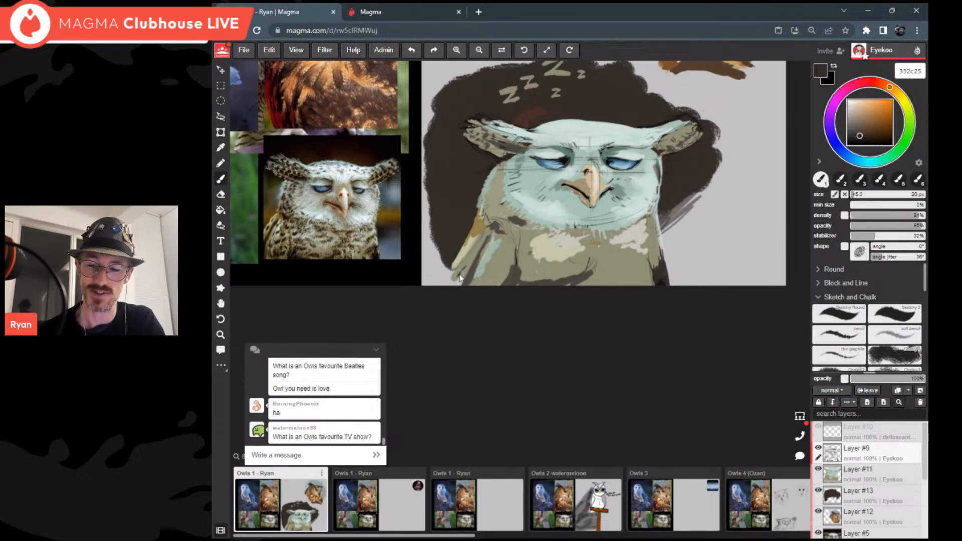
{"action": "left_click_drag", "start_coordinate": [460, 285], "coordinate": [473, 260]}
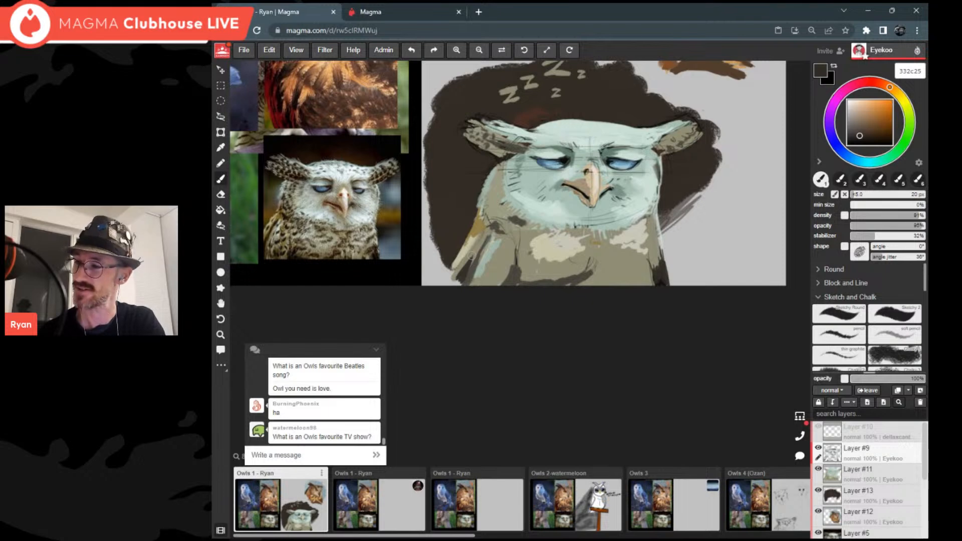
{"action": "left_click", "coordinate": [471, 256], "text": "alt"}
{"action": "left_click_drag", "start_coordinate": [476, 261], "coordinate": [475, 285]}
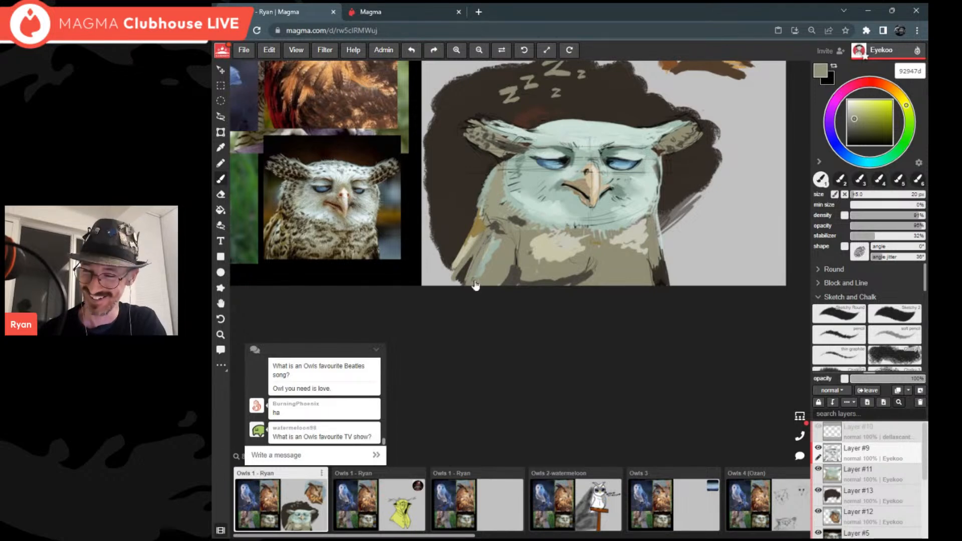
{"action": "left_click", "coordinate": [475, 278], "text": "alt"}
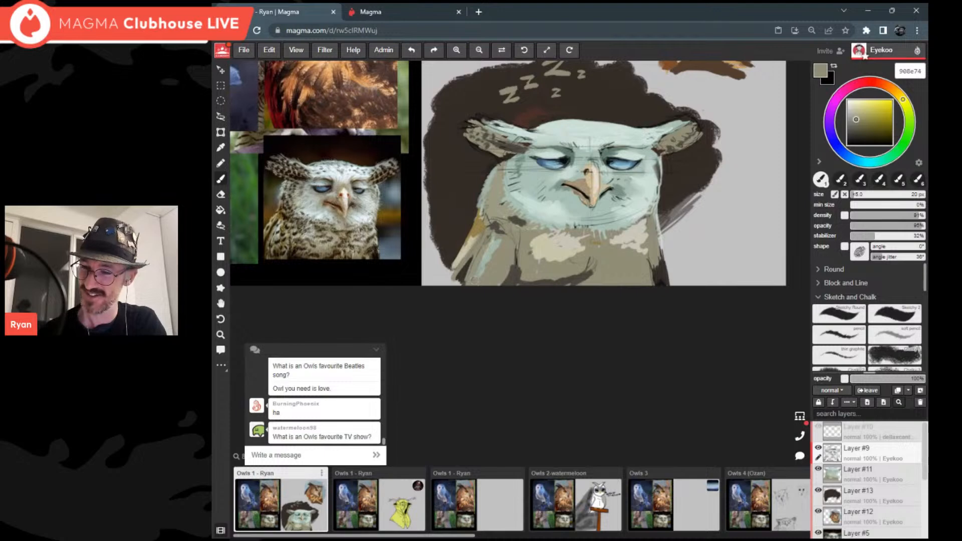
{"action": "left_click", "coordinate": [475, 279], "text": "alt"}
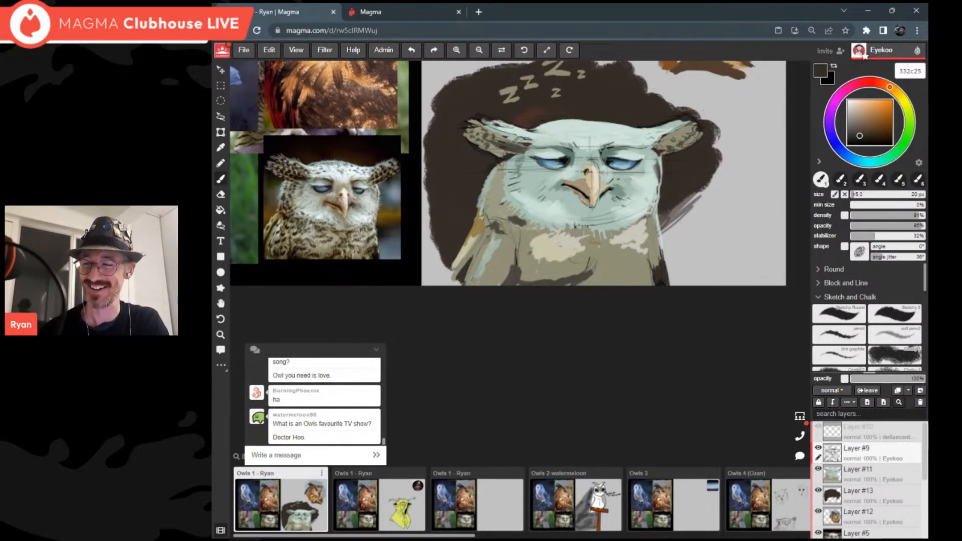
Step: Sample a pale grey (c7c6b7) and paint light feather strokes and U-shaped marks across the breast
{"action": "scroll", "coordinate": [557, 264], "scroll_direction": "down", "scroll_amount": 4}
{"action": "scroll", "coordinate": [629, 224], "scroll_direction": "up", "scroll_amount": 3}
{"action": "scroll", "coordinate": [611, 202], "scroll_direction": "up", "scroll_amount": 1}
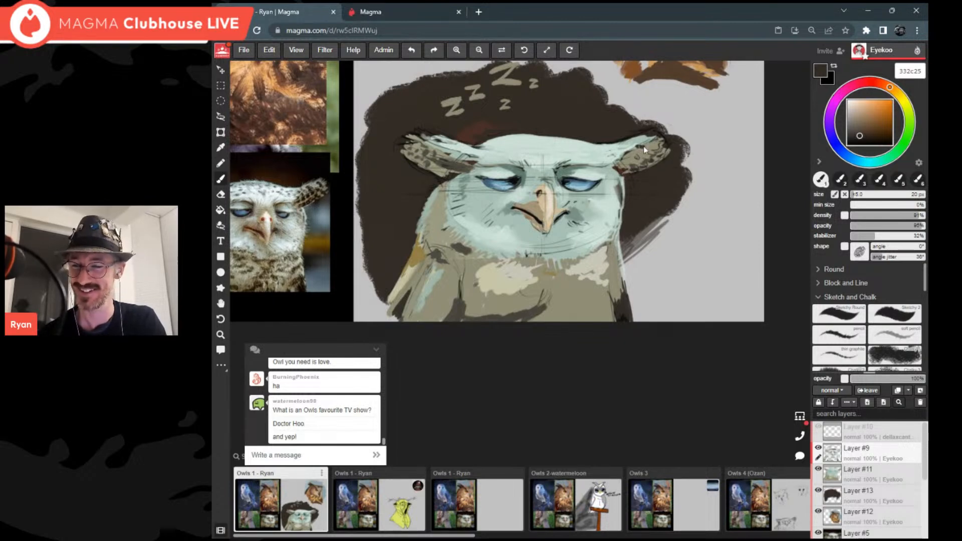
{"action": "scroll", "coordinate": [648, 218], "scroll_direction": "down", "scroll_amount": 3}
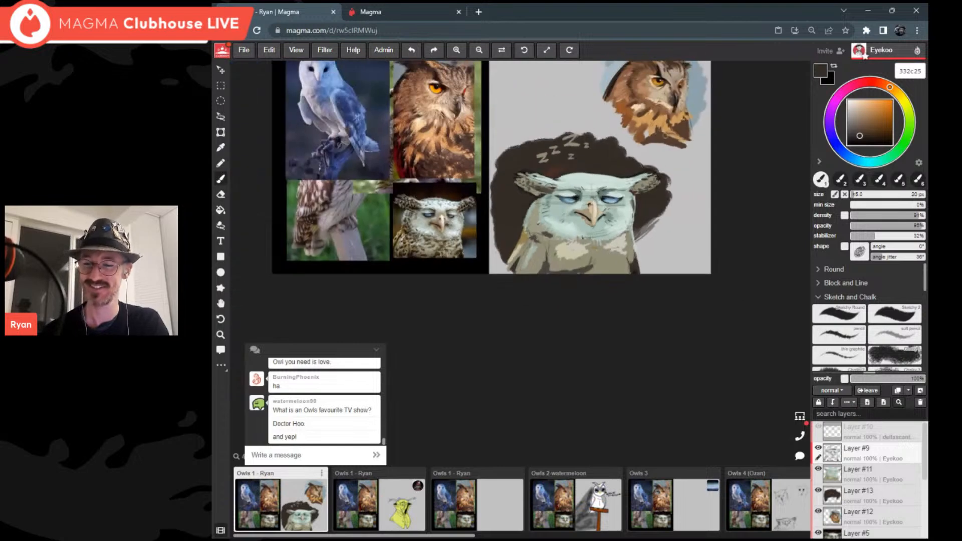
{"action": "scroll", "coordinate": [667, 210], "scroll_direction": "up", "scroll_amount": 1}
{"action": "scroll", "coordinate": [621, 226], "scroll_direction": "down", "scroll_amount": 2}
{"action": "scroll", "coordinate": [592, 241], "scroll_direction": "up", "scroll_amount": 3}
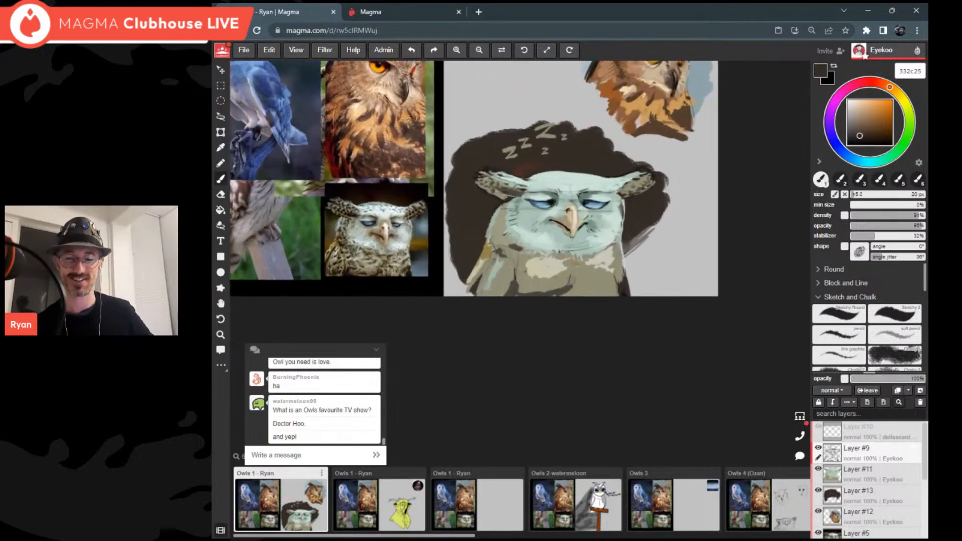
{"action": "left_click", "coordinate": [665, 135], "text": "alt"}
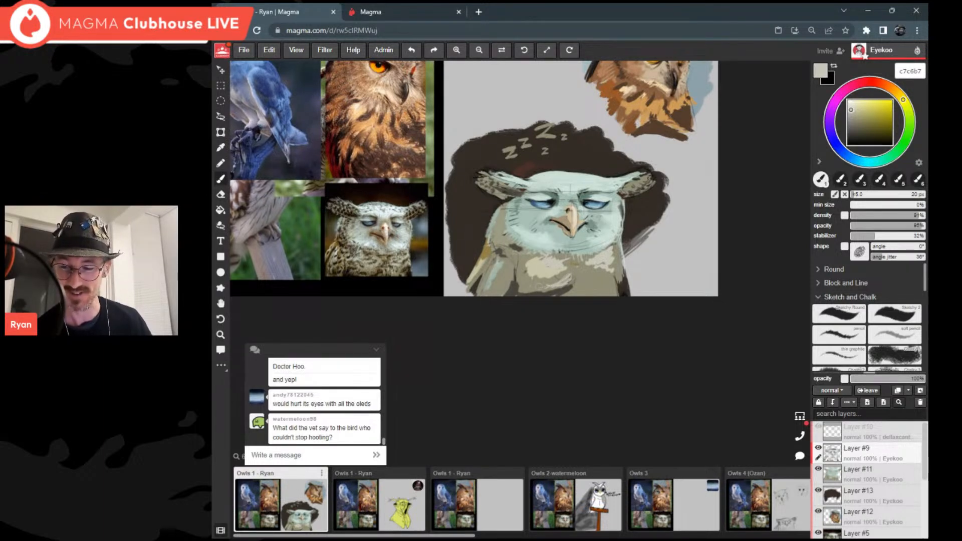
{"action": "left_click_drag", "start_coordinate": [599, 275], "coordinate": [576, 240]}
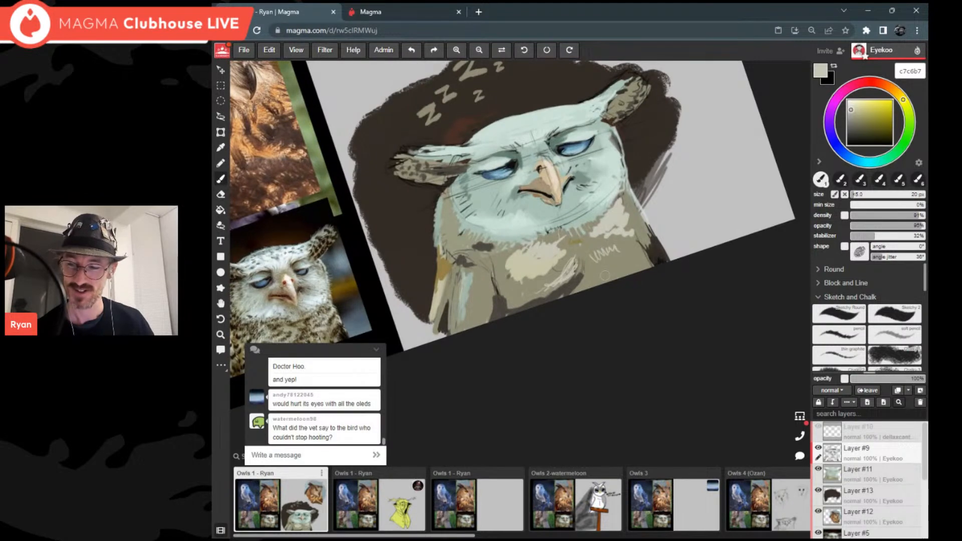
Step: Sample a dark grey-brown (4b483f) and paint feather speckles across the crown and along the collar below the face
{"action": "left_click", "coordinate": [605, 276], "text": "alt"}
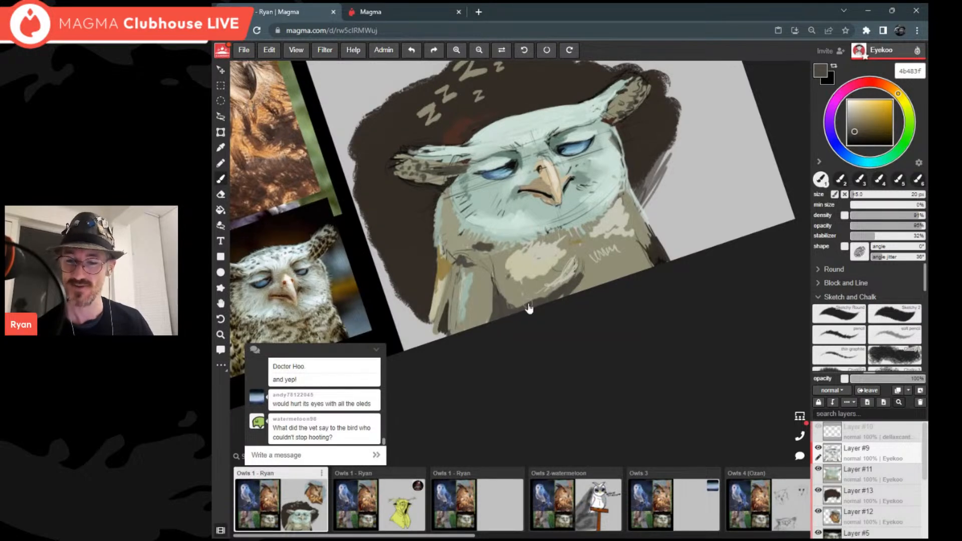
{"action": "scroll", "coordinate": [529, 307], "scroll_direction": "down", "scroll_amount": 3}
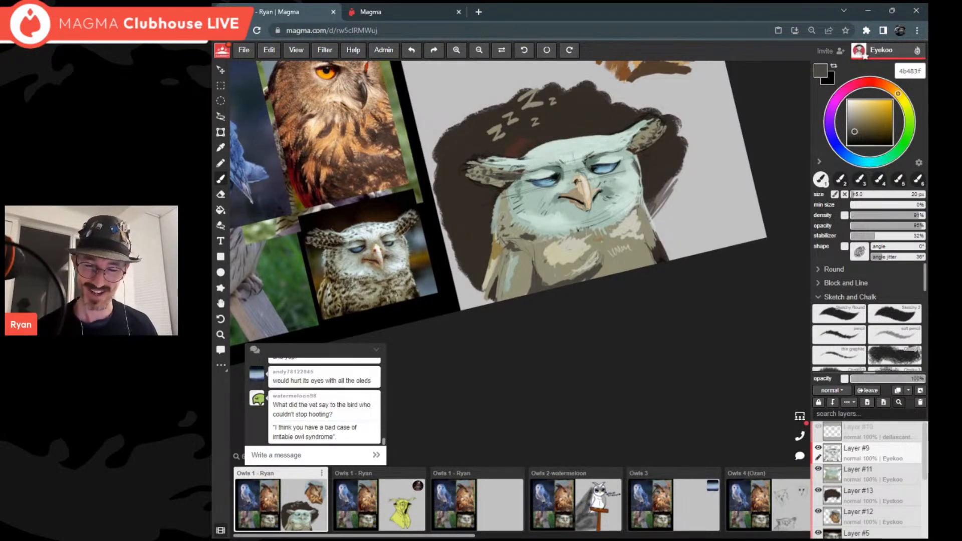
{"action": "scroll", "coordinate": [503, 216], "scroll_direction": "up", "scroll_amount": 2}
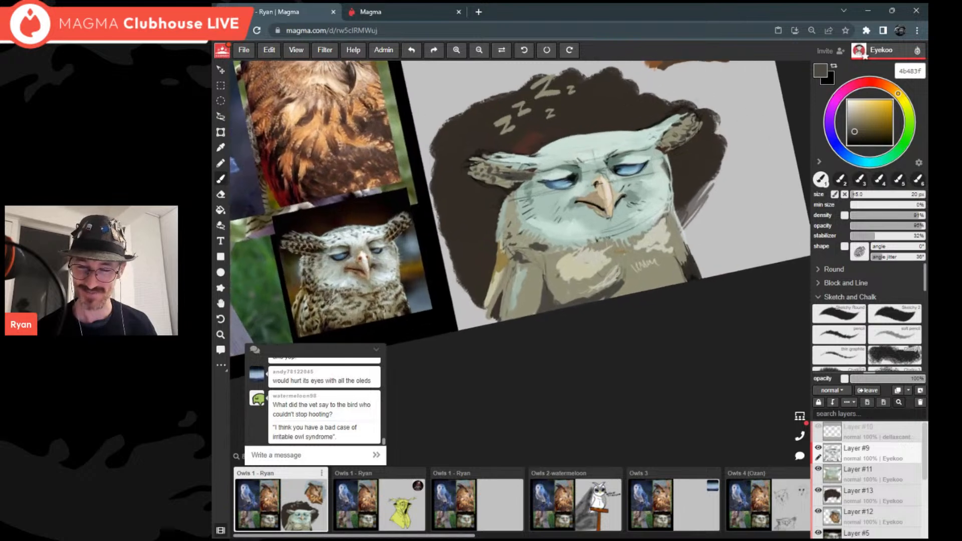
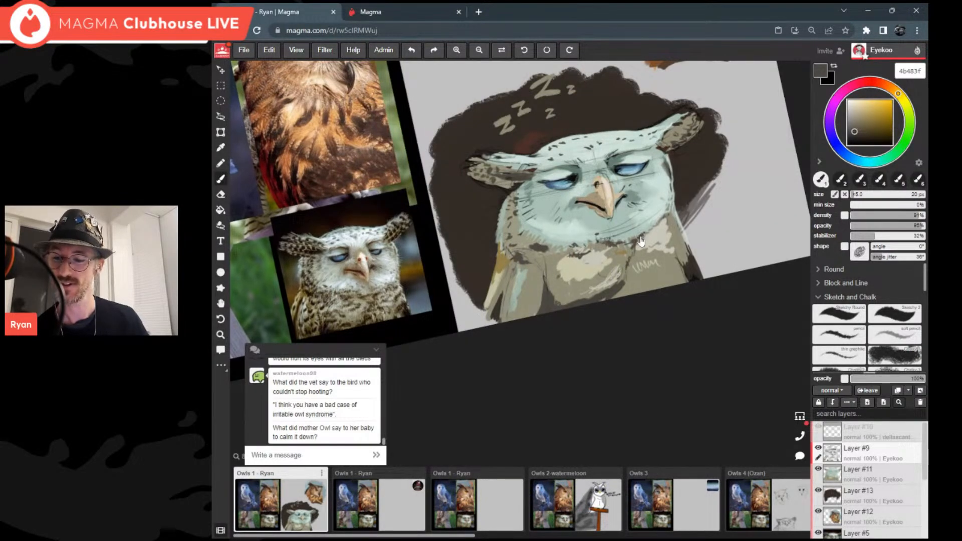
{"action": "key", "text": "Escape"}
{"action": "scroll", "coordinate": [652, 229], "scroll_direction": "down", "scroll_amount": 3}
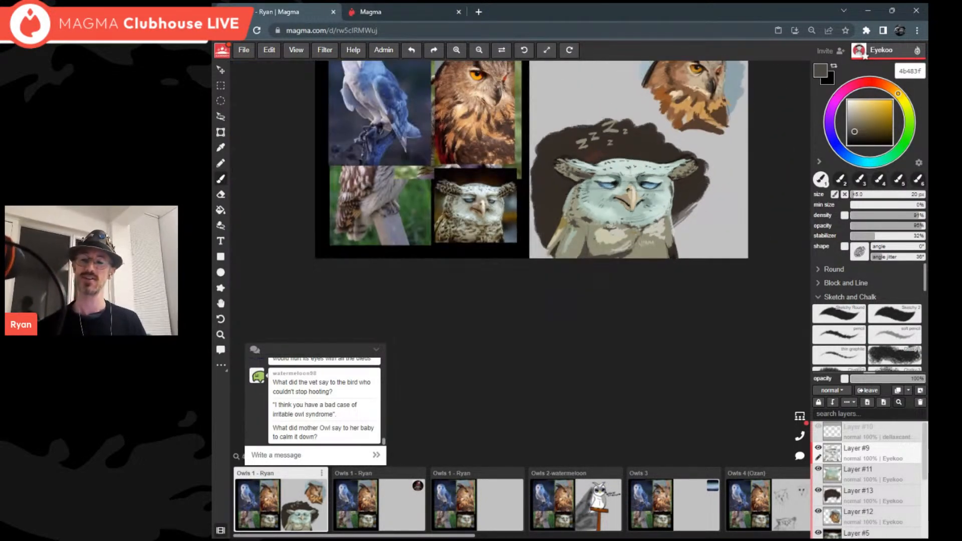
{"action": "scroll", "coordinate": [652, 223], "scroll_direction": "up", "scroll_amount": 2}
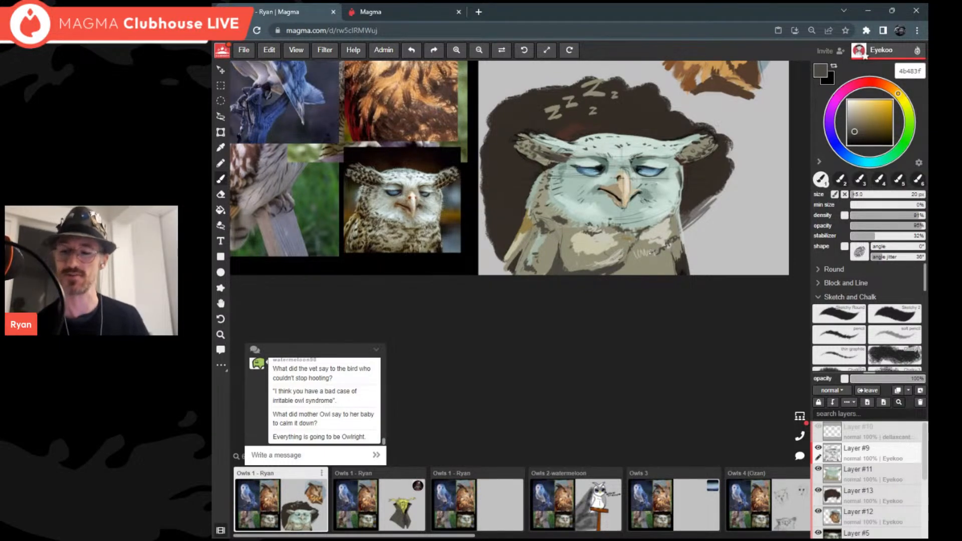
{"action": "scroll", "coordinate": [648, 221], "scroll_direction": "down", "scroll_amount": 4}
{"action": "scroll", "coordinate": [676, 205], "scroll_direction": "up", "scroll_amount": 1}
{"action": "scroll", "coordinate": [664, 221], "scroll_direction": "up", "scroll_amount": 3}
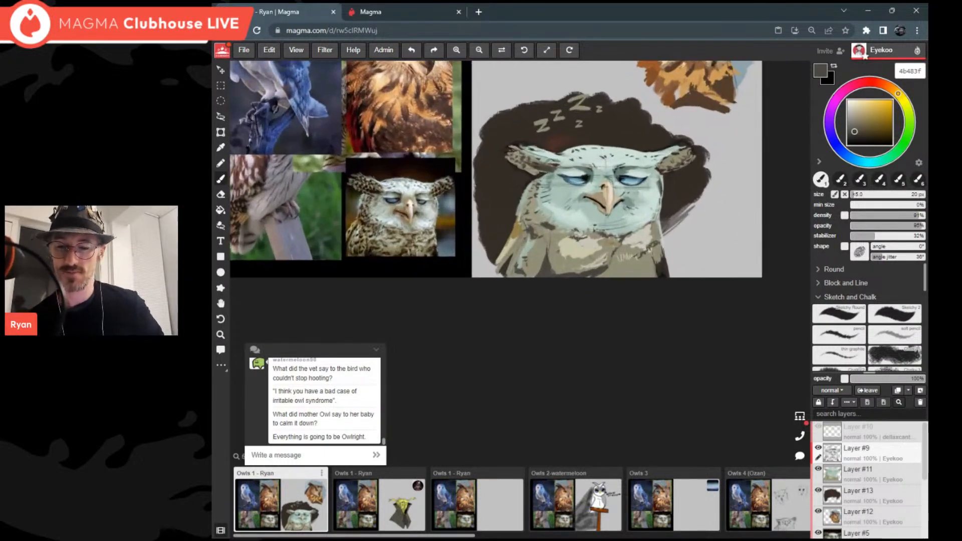
{"action": "scroll", "coordinate": [670, 133], "scroll_direction": "up", "scroll_amount": 2}
{"action": "scroll", "coordinate": [728, 150], "scroll_direction": "up", "scroll_amount": 1}
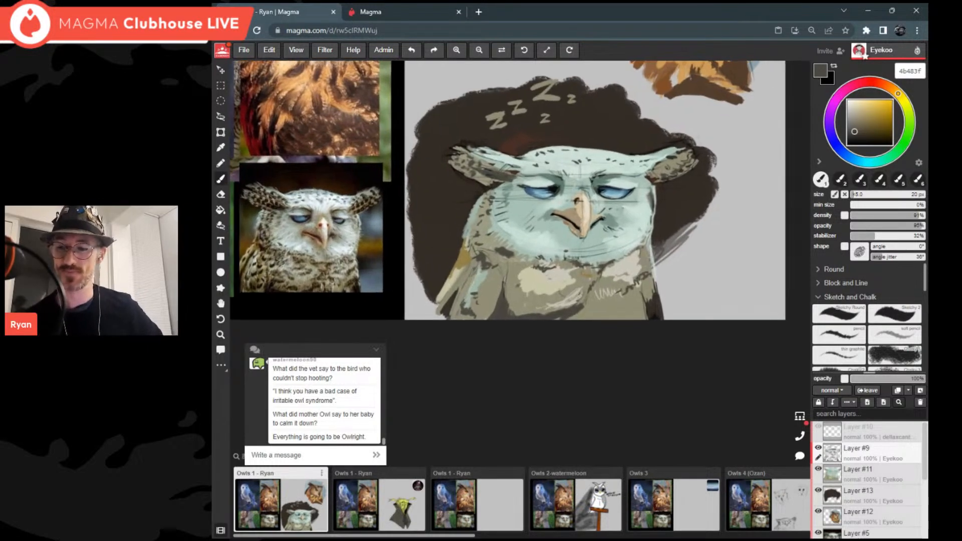
Step: Refine both ear tufts of the grumpy owl with sampled olive-grey (908e75) and dark brown (332d25) strokes
{"action": "left_click", "coordinate": [691, 157], "text": "alt"}
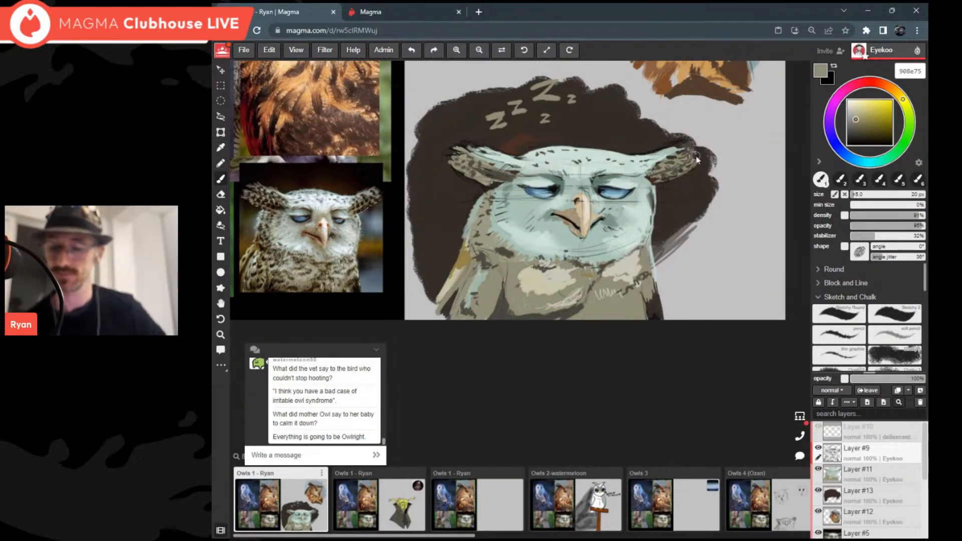
{"action": "scroll", "coordinate": [691, 155], "scroll_direction": "down", "scroll_amount": 5}
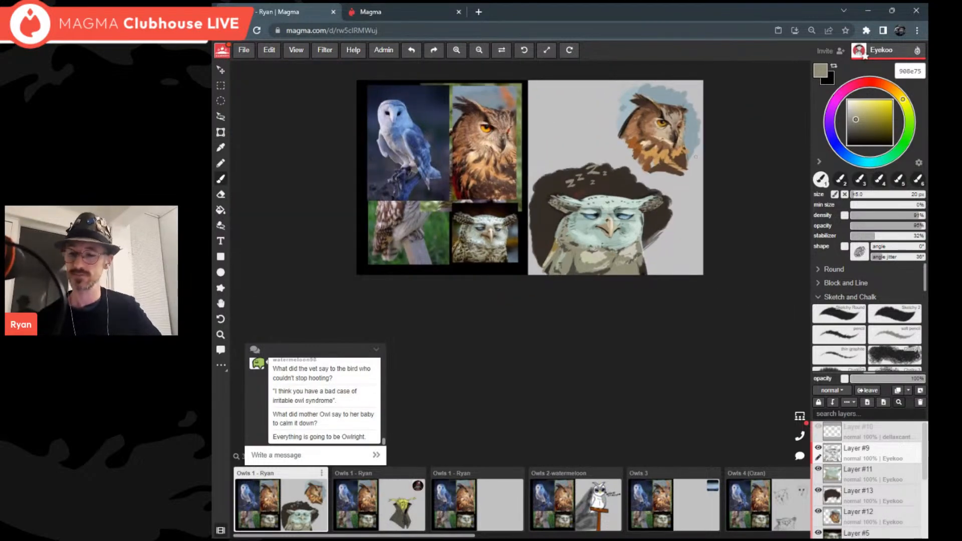
{"action": "scroll", "coordinate": [696, 157], "scroll_direction": "up", "scroll_amount": 2}
{"action": "scroll", "coordinate": [695, 157], "scroll_direction": "up", "scroll_amount": 3}
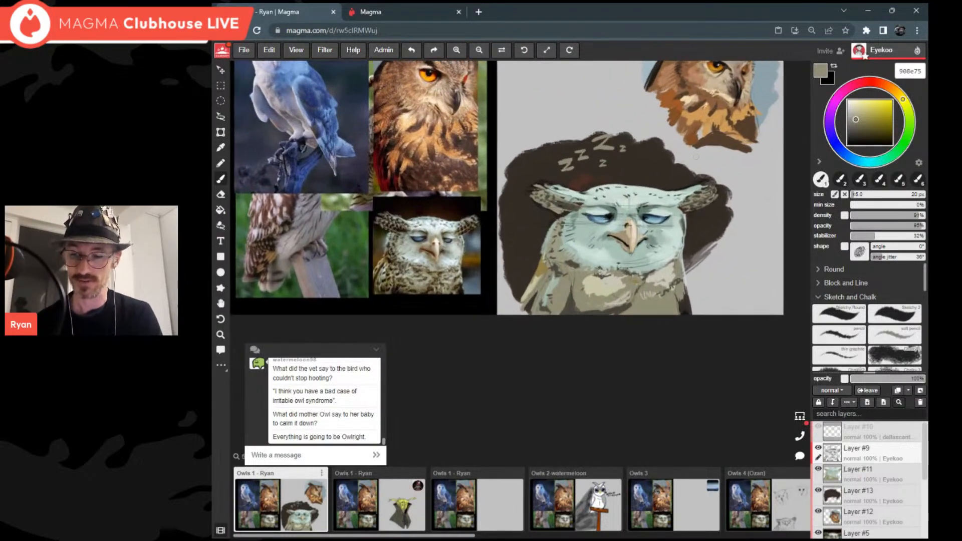
{"action": "left_click", "coordinate": [534, 199], "text": "alt"}
{"action": "left_click_drag", "start_coordinate": [533, 199], "coordinate": [562, 203]}
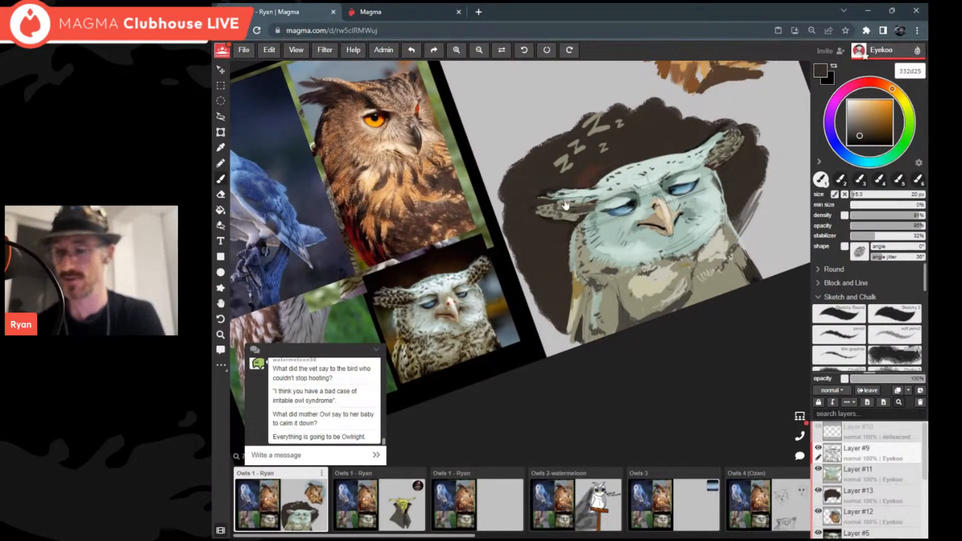
{"action": "left_click_drag", "start_coordinate": [738, 127], "coordinate": [734, 134]}
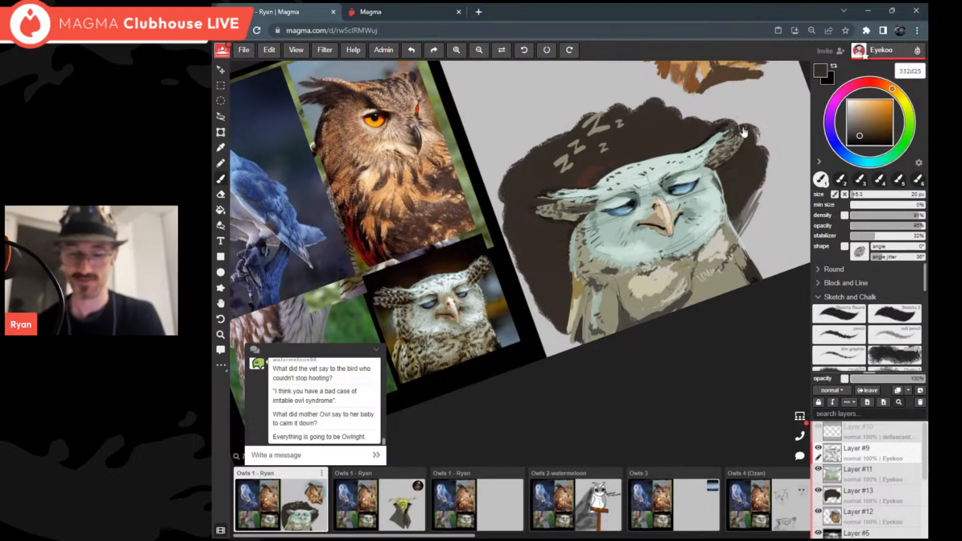
Step: Shade the owl's wing and lower body sides in sampled dark brown (413b33), using a brush about 55 px with pressure-controlled density 61% and opacity 60%
{"action": "scroll", "coordinate": [646, 261], "scroll_direction": "down", "scroll_amount": 4}
{"action": "scroll", "coordinate": [651, 281], "scroll_direction": "down", "scroll_amount": 1}
{"action": "scroll", "coordinate": [685, 261], "scroll_direction": "up", "scroll_amount": 3}
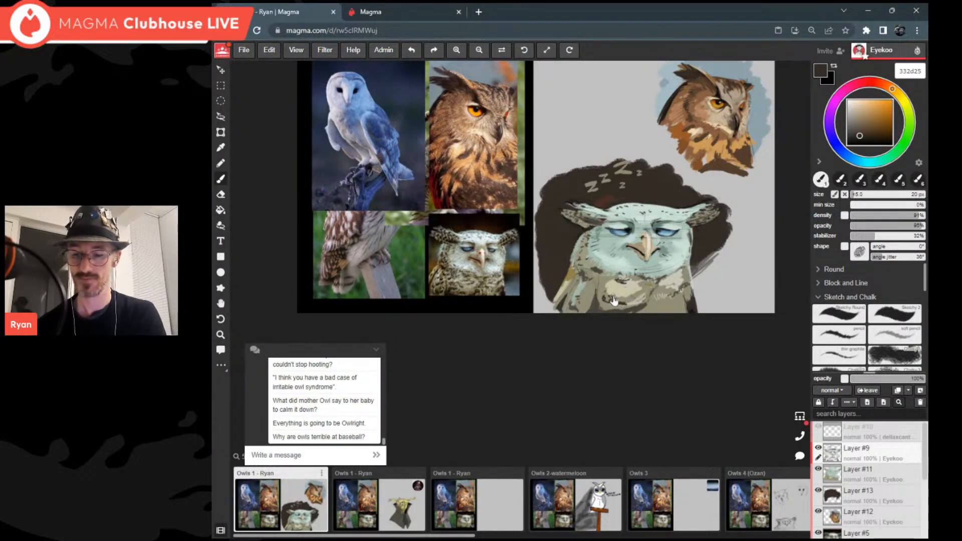
{"action": "scroll", "coordinate": [676, 260], "scroll_direction": "up", "scroll_amount": 1}
{"action": "left_click", "coordinate": [693, 271], "text": "alt"}
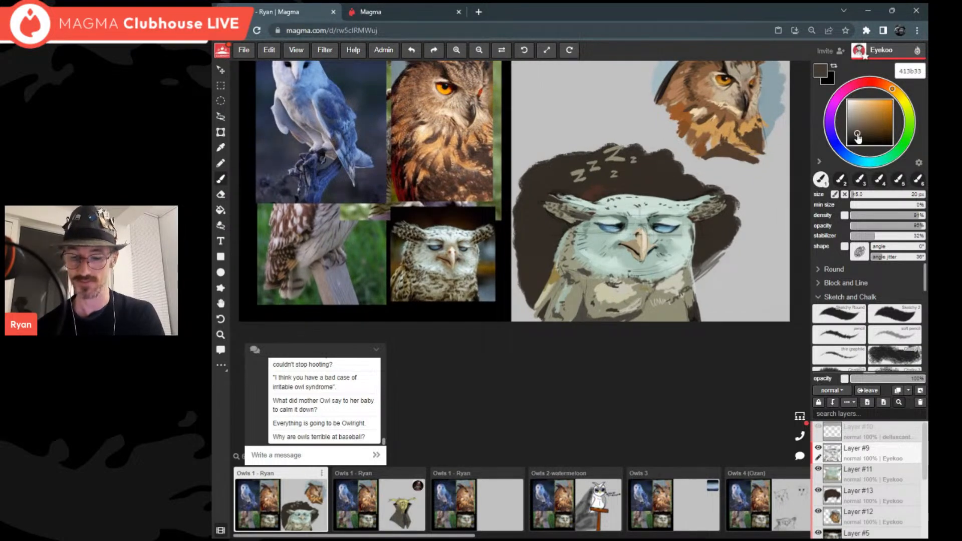
{"action": "left_click", "coordinate": [835, 194]}
{"action": "left_click", "coordinate": [844, 215]}
{"action": "left_click", "coordinate": [896, 216]}
{"action": "left_click", "coordinate": [896, 226]}
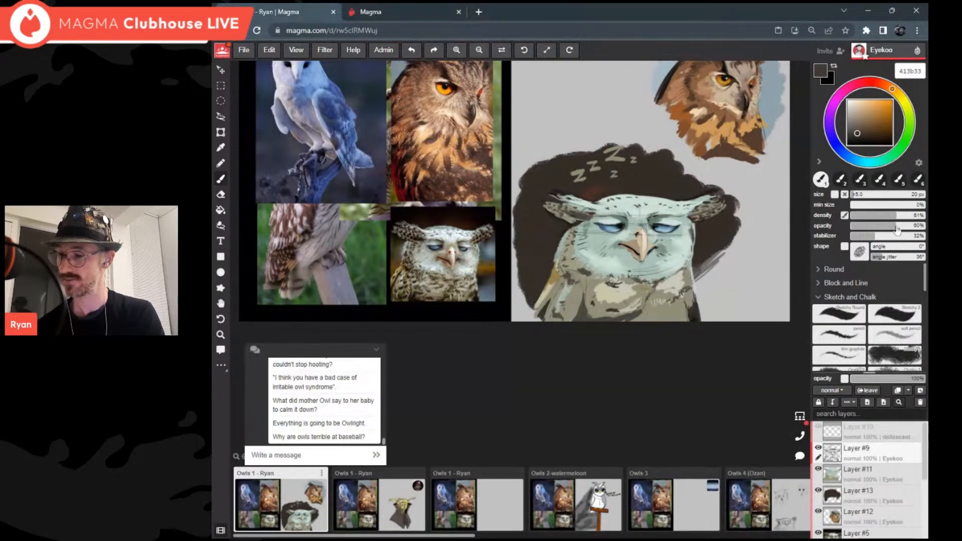
{"action": "left_click", "coordinate": [854, 195]}
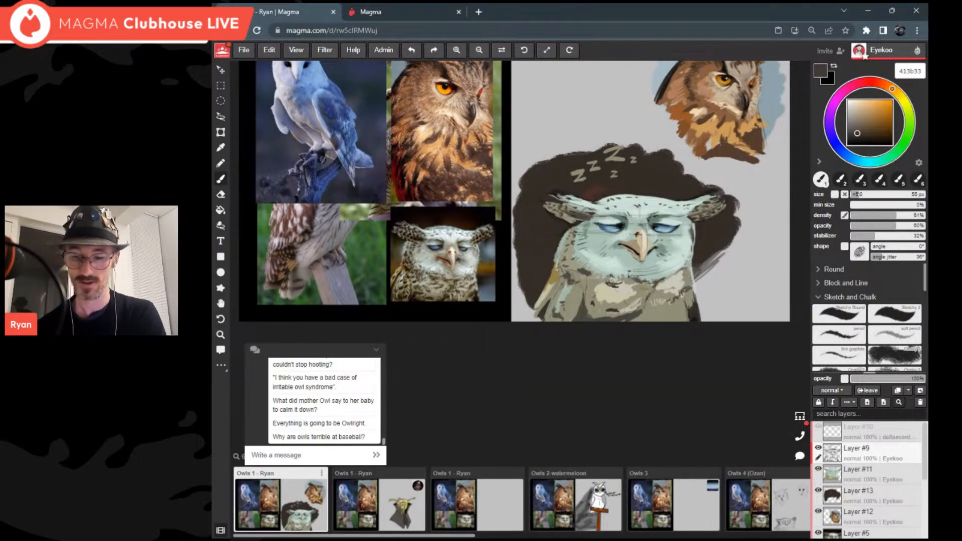
{"action": "mouse_move", "coordinate": [568, 241]}
{"action": "left_mouse_down"}
{"action": "mouse_move", "coordinate": [573, 296]}
{"action": "mouse_move", "coordinate": [537, 309]}
{"action": "mouse_move", "coordinate": [563, 323]}
{"action": "left_mouse_up"}
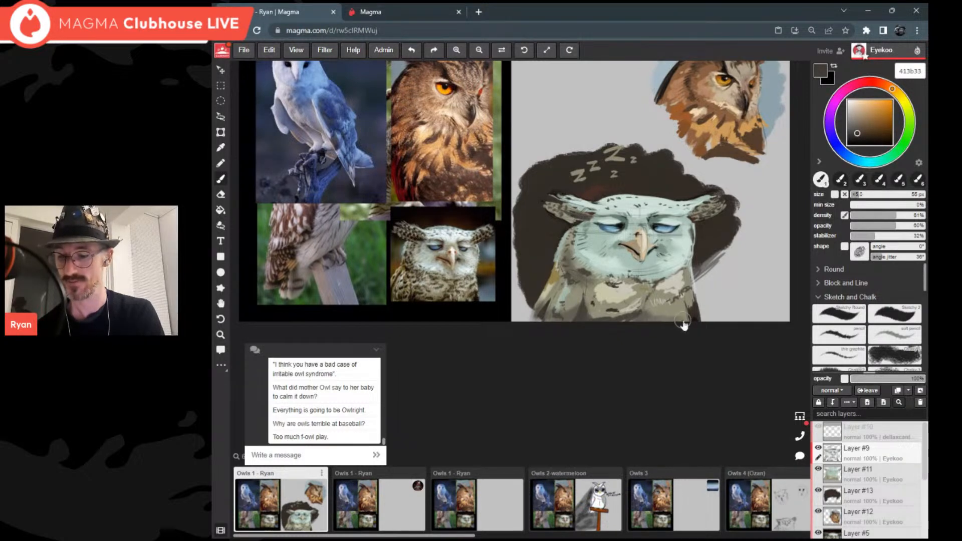
{"action": "scroll", "coordinate": [616, 321], "scroll_direction": "down", "scroll_amount": 2}
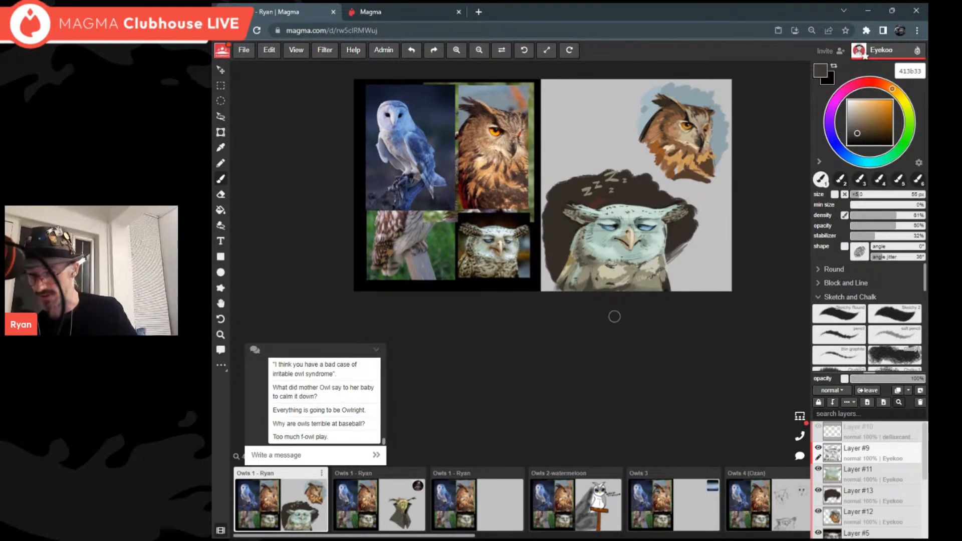
Step: Merge Layer #9 down into Layer #11, and the combined layer down into Layer #13
{"action": "left_click", "coordinate": [849, 403]}
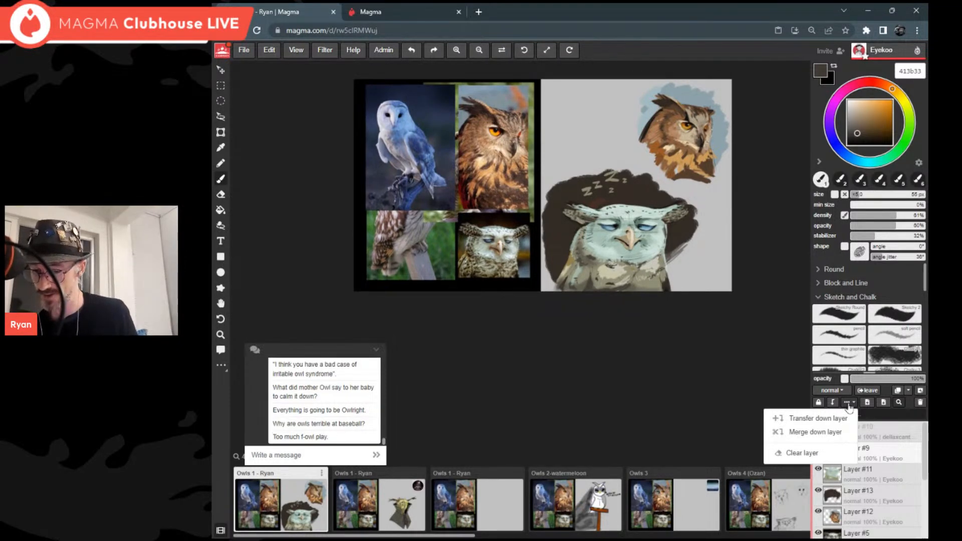
{"action": "left_click", "coordinate": [836, 433]}
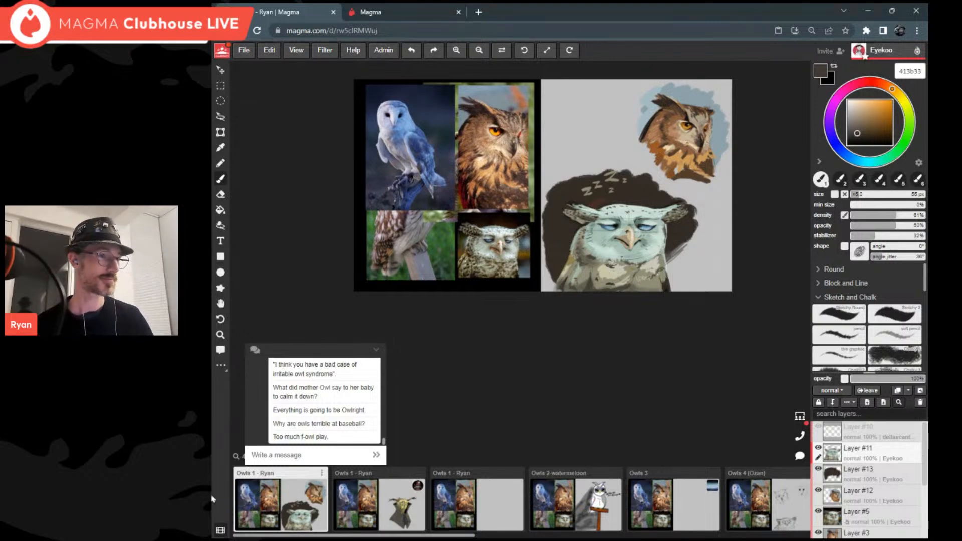
{"action": "middle_click_drag", "start_coordinate": [599, 213], "coordinate": [589, 275]}
{"action": "scroll", "coordinate": [589, 275], "scroll_direction": "up", "scroll_amount": 3}
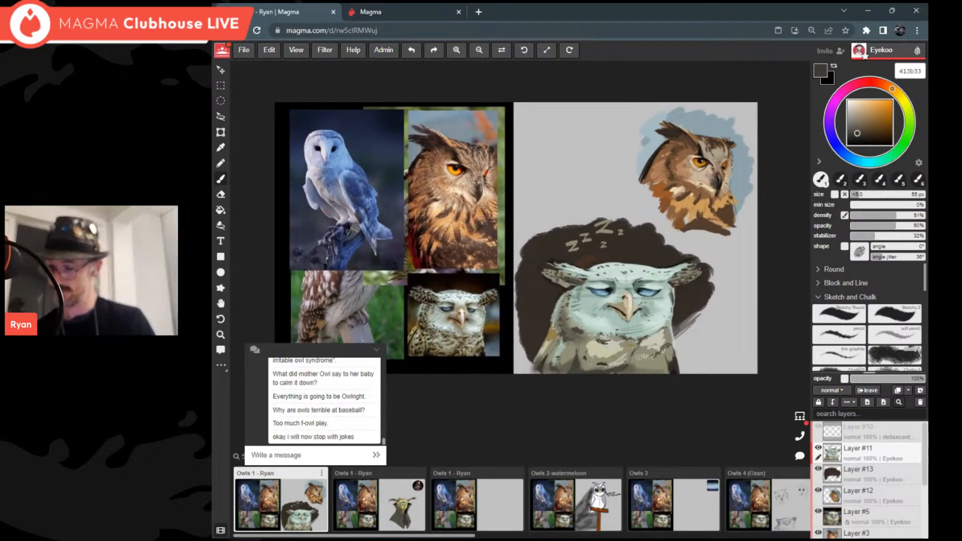
{"action": "left_click", "coordinate": [849, 403]}
{"action": "left_click", "coordinate": [830, 432]}
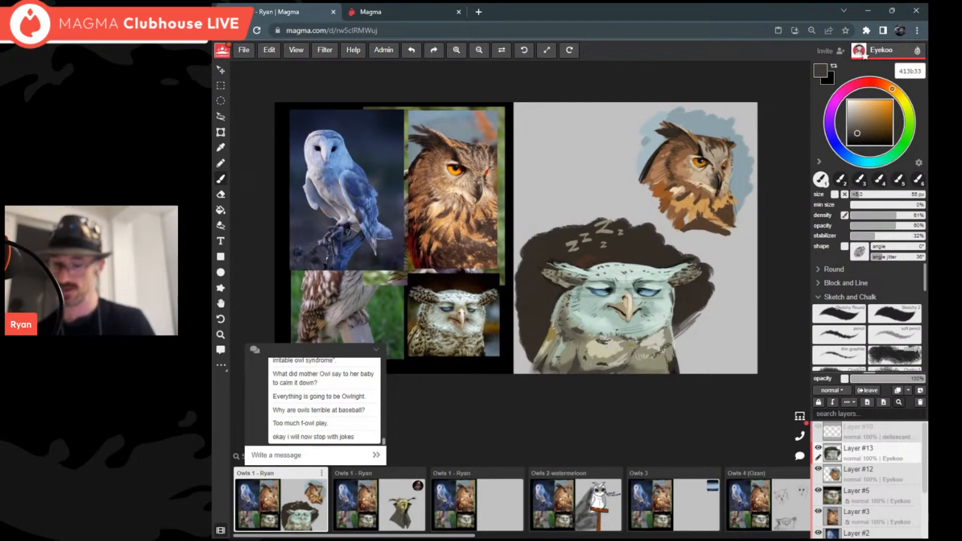
Step: Scale down the grumpy owl painting and place it directly beneath the brown owl study
{"action": "key", "text": "ctrl+t"}
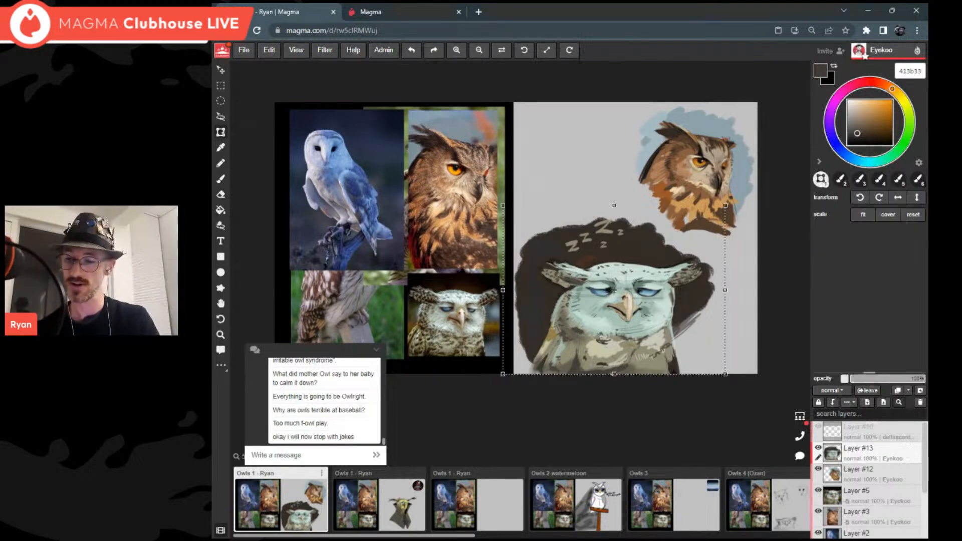
{"action": "left_click_drag", "start_coordinate": [725, 205], "coordinate": [654, 260]}
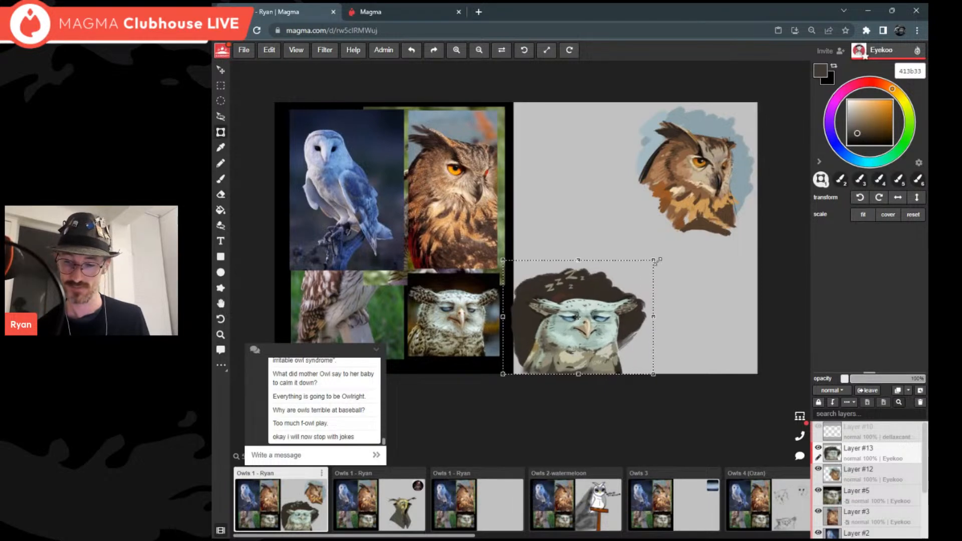
{"action": "left_click_drag", "start_coordinate": [625, 331], "coordinate": [630, 210]}
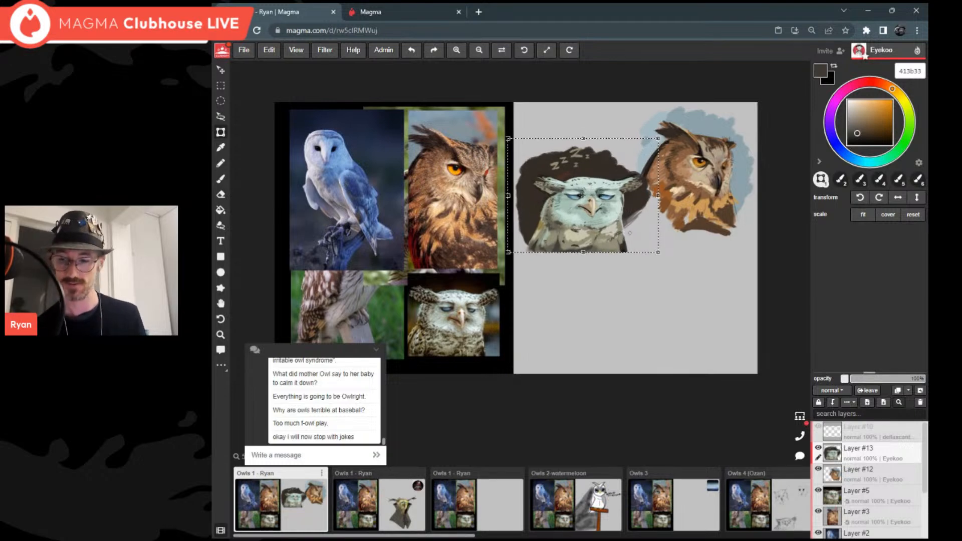
{"action": "left_click_drag", "start_coordinate": [659, 253], "coordinate": [737, 319]}
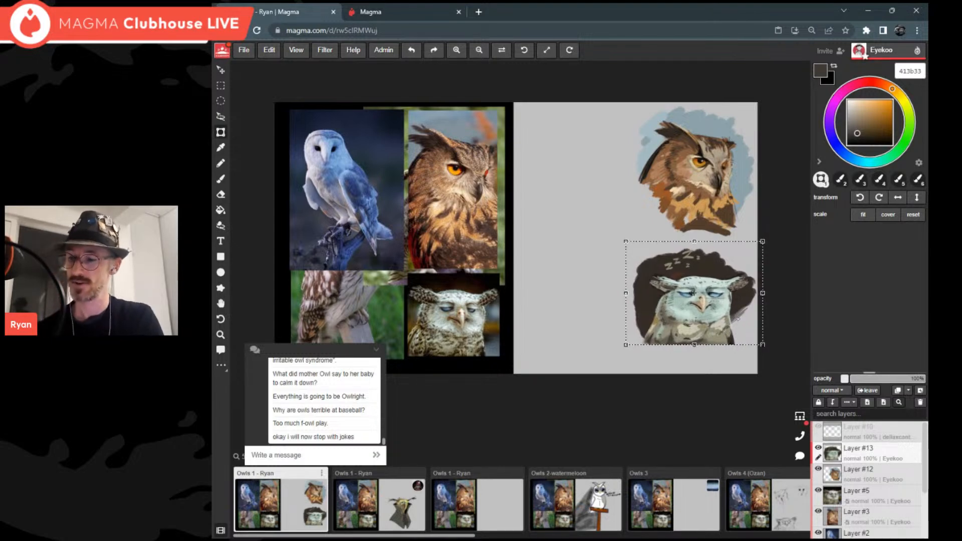
{"action": "key", "text": "b"}
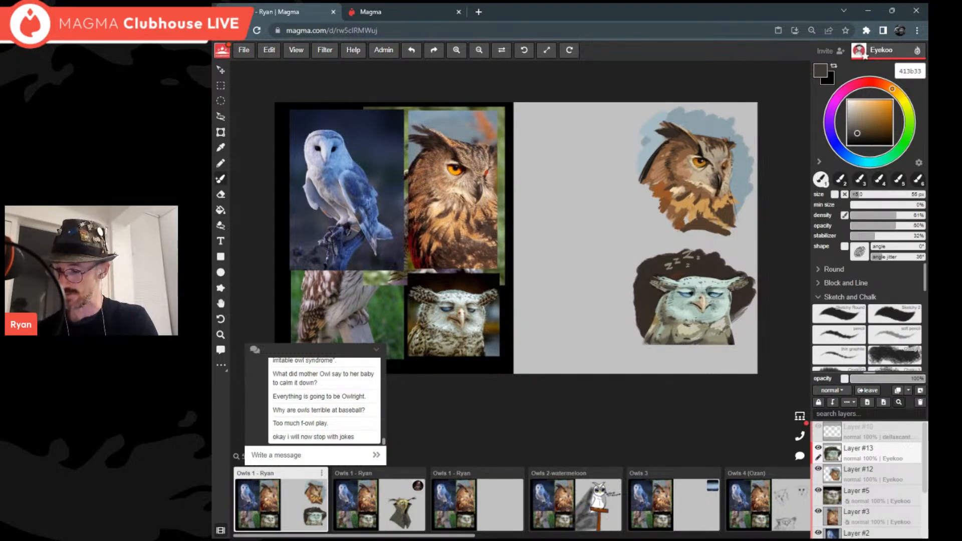
Step: Add a new layer above Layer #13 and reduce the brush to about 15 px with pressure-controlled size
{"action": "left_click", "coordinate": [921, 390]}
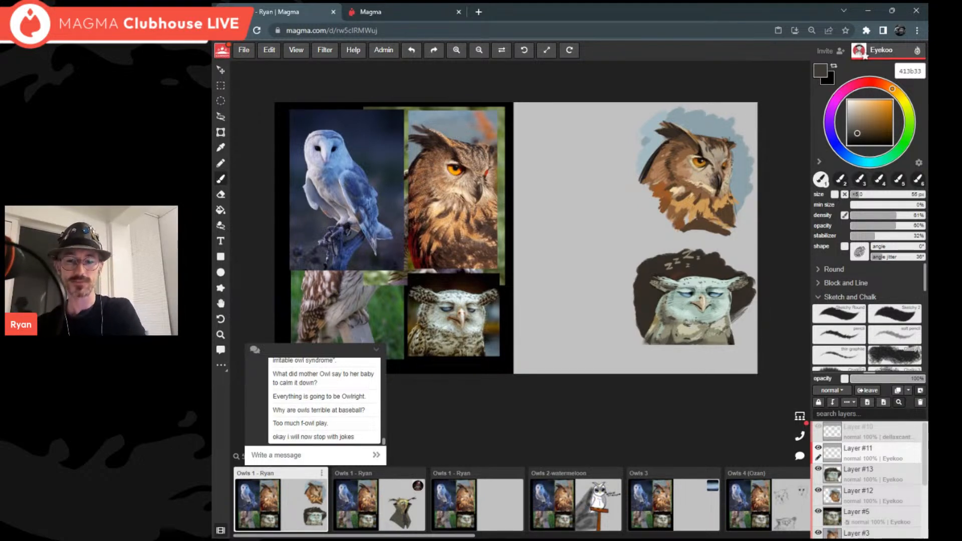
{"action": "scroll", "coordinate": [273, 155], "scroll_direction": "up", "scroll_amount": 4}
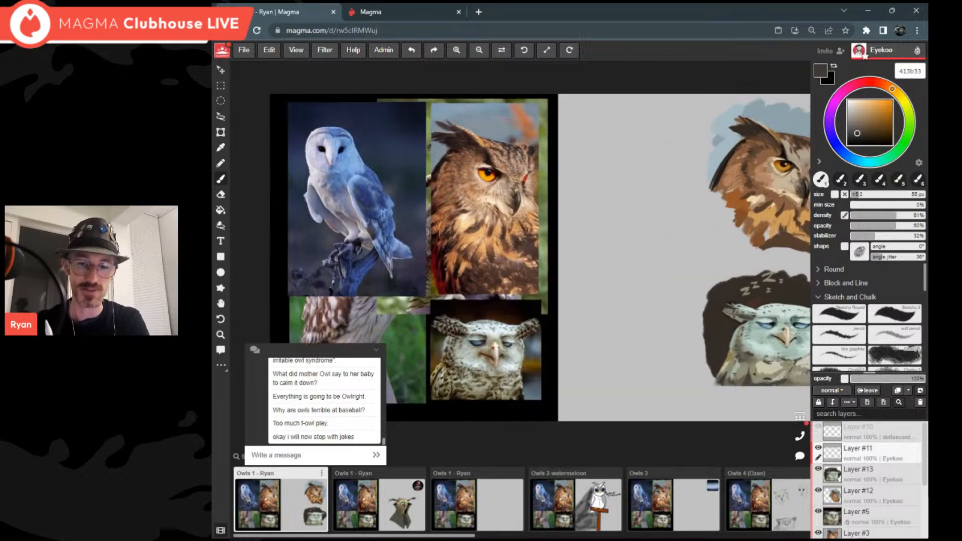
{"action": "middle_click_drag", "start_coordinate": [601, 250], "coordinate": [520, 249]}
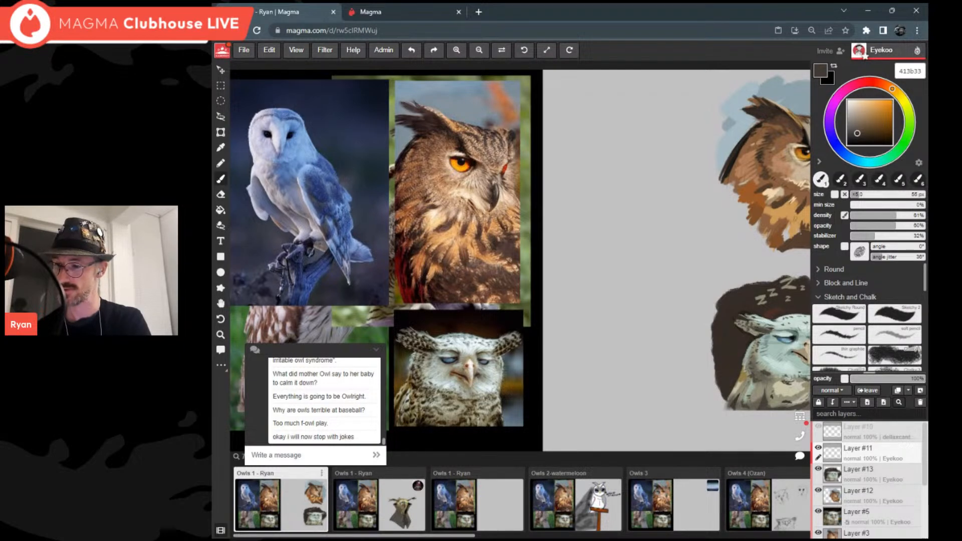
{"action": "left_click", "coordinate": [854, 195]}
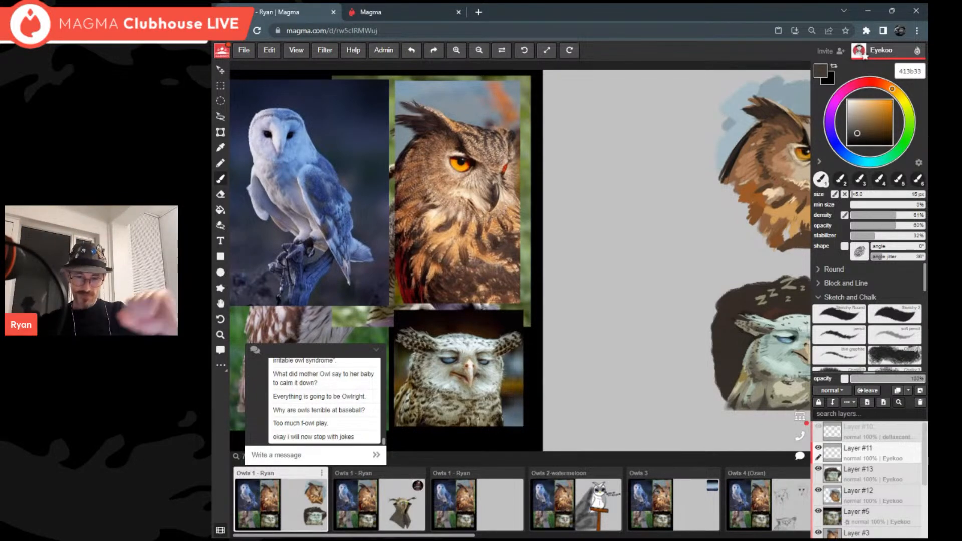
{"action": "scroll", "coordinate": [644, 266], "scroll_direction": "down", "scroll_amount": 3}
{"action": "scroll", "coordinate": [781, 338], "scroll_direction": "up", "scroll_amount": 2}
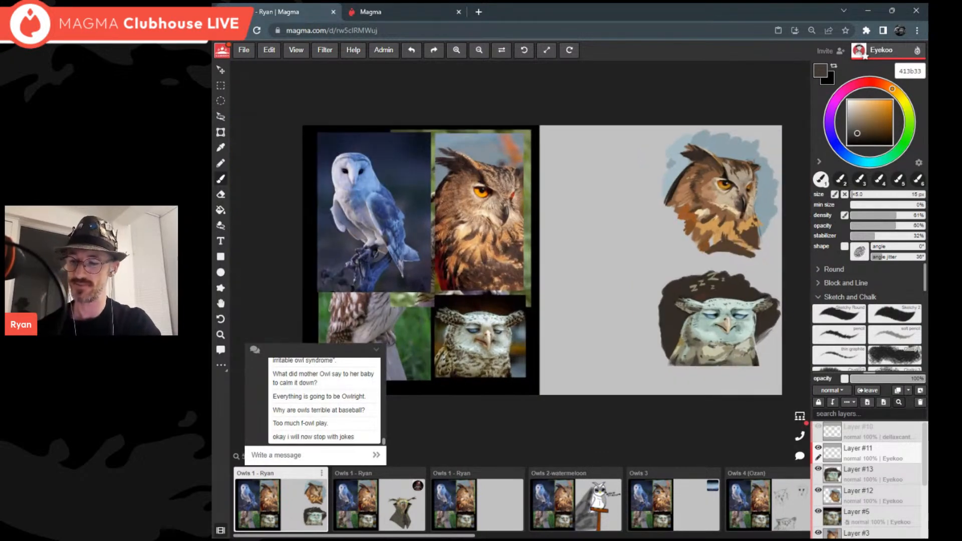
{"action": "scroll", "coordinate": [648, 238], "scroll_direction": "down", "scroll_amount": 2}
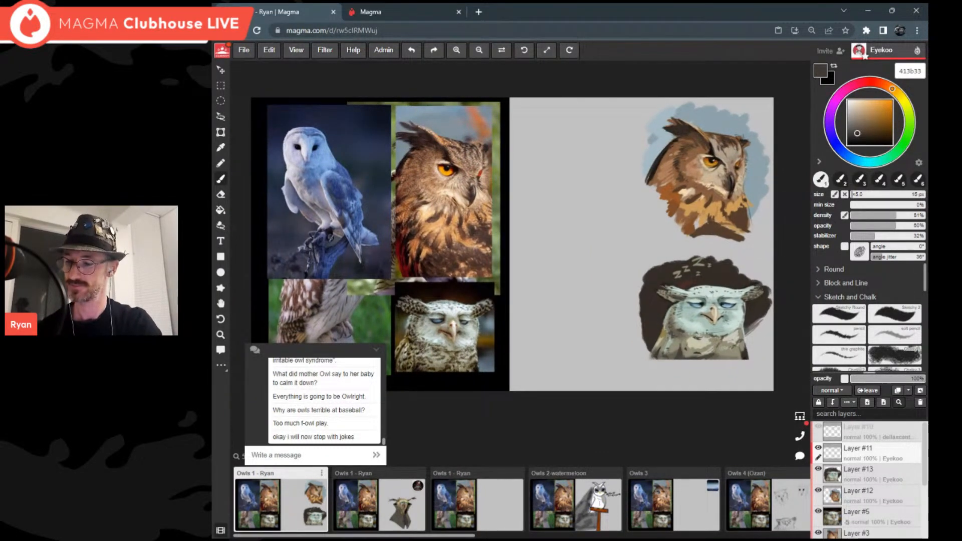
Step: On Layer #13, paint over the sketch lines between the owl's eyes with sampled grey-greens (799084, 88a094) and pale mint (d3e2db)
{"action": "scroll", "coordinate": [748, 303], "scroll_direction": "up", "scroll_amount": 7}
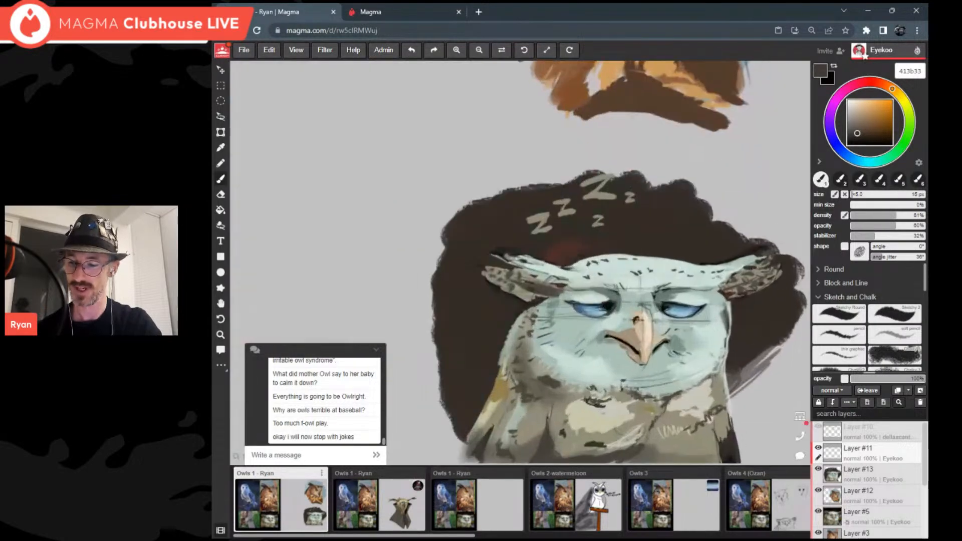
{"action": "left_click", "coordinate": [872, 474]}
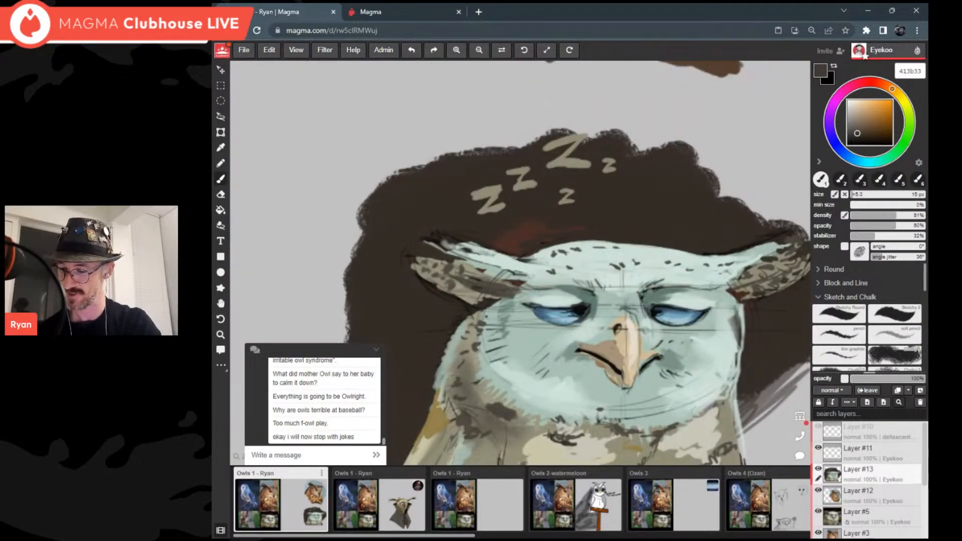
{"action": "left_click", "coordinate": [598, 299], "text": "alt"}
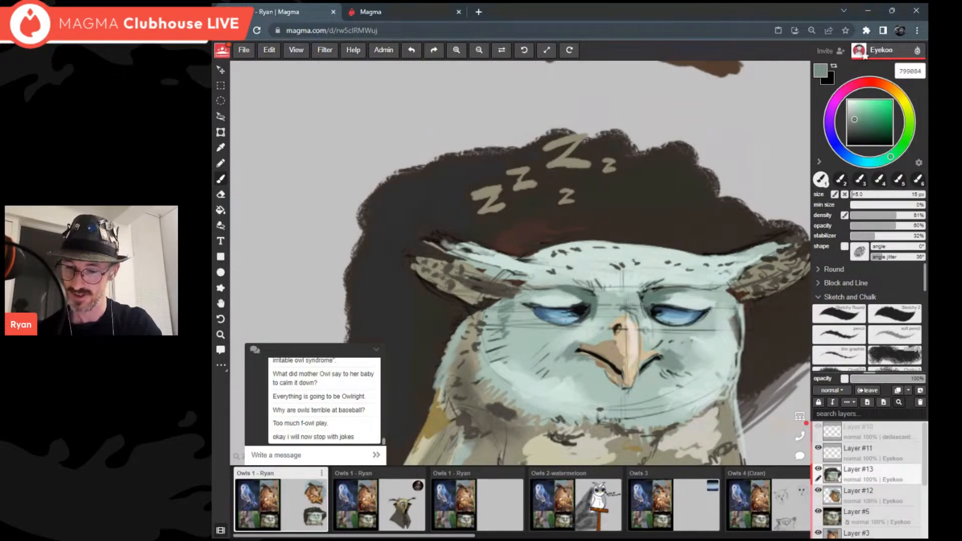
{"action": "left_click_drag", "start_coordinate": [605, 303], "coordinate": [624, 308]}
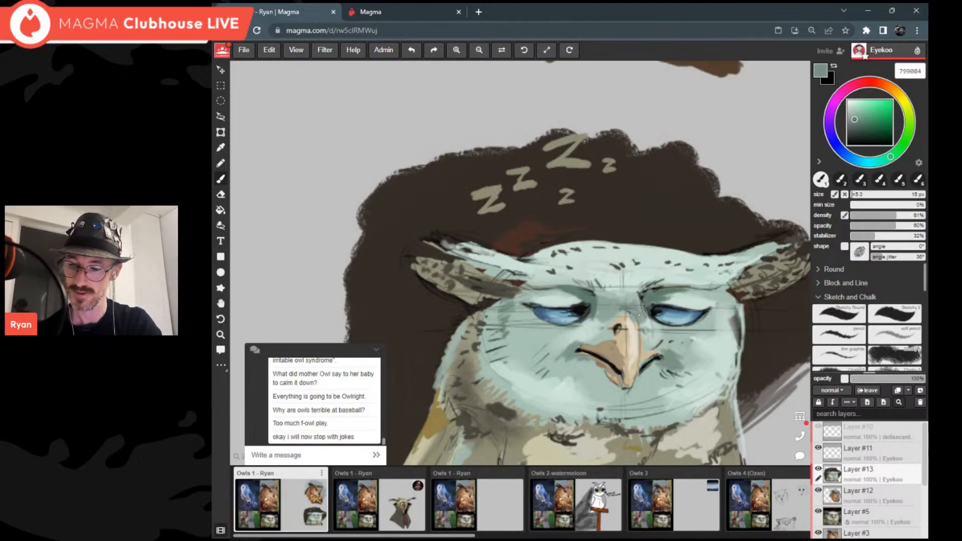
{"action": "left_click", "coordinate": [683, 299], "text": "alt"}
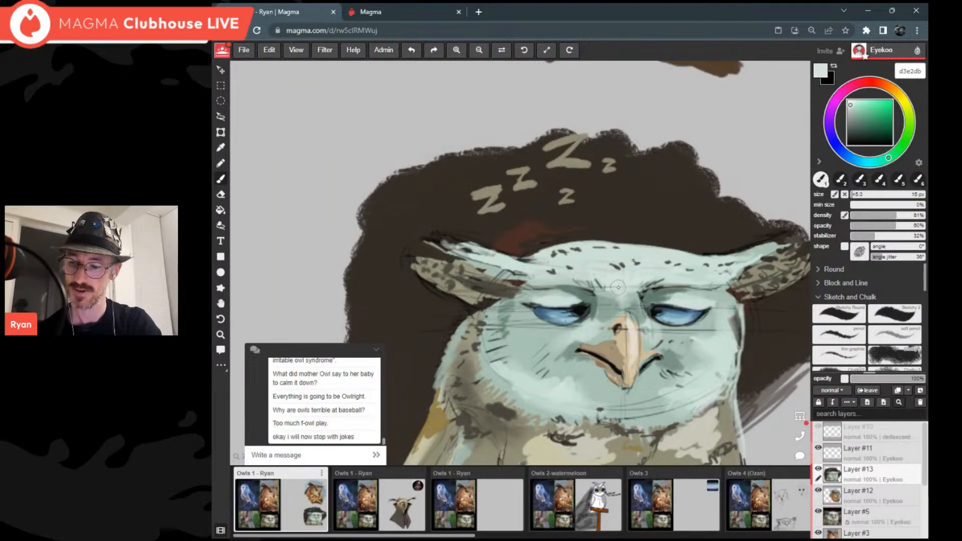
{"action": "left_click", "coordinate": [627, 307], "text": "alt"}
{"action": "scroll", "coordinate": [640, 267], "scroll_direction": "down", "scroll_amount": 6}
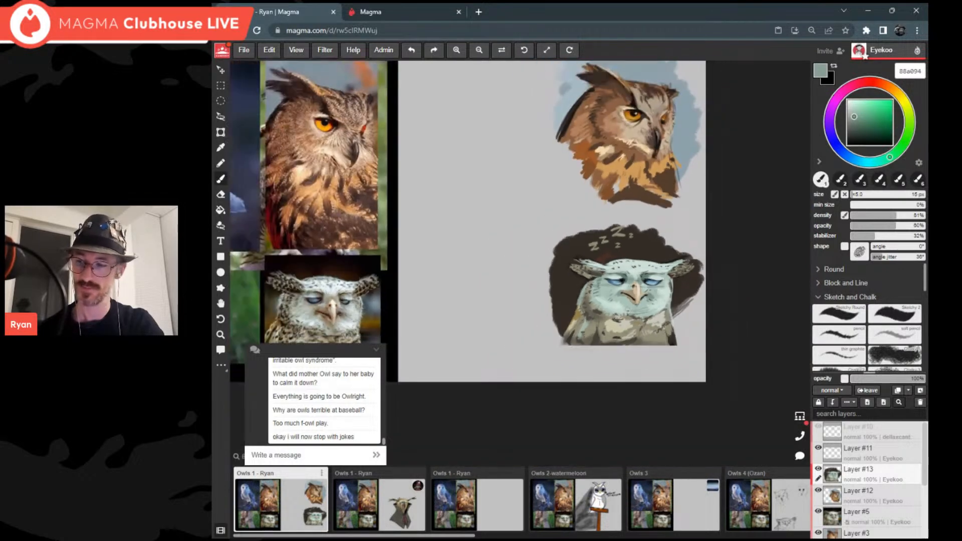
{"action": "scroll", "coordinate": [630, 303], "scroll_direction": "up", "scroll_amount": 2}
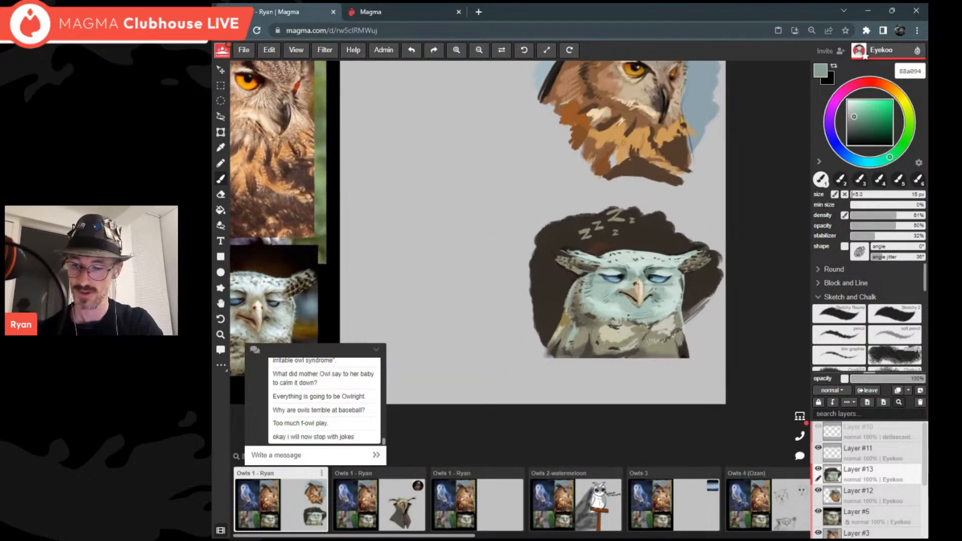
{"action": "scroll", "coordinate": [657, 303], "scroll_direction": "up", "scroll_amount": 2}
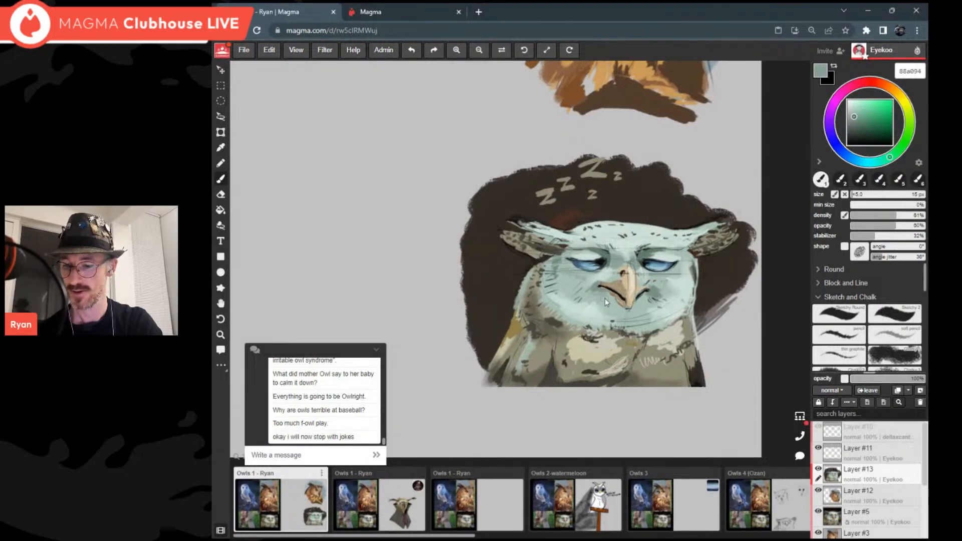
{"action": "scroll", "coordinate": [657, 217], "scroll_direction": "down", "scroll_amount": 5}
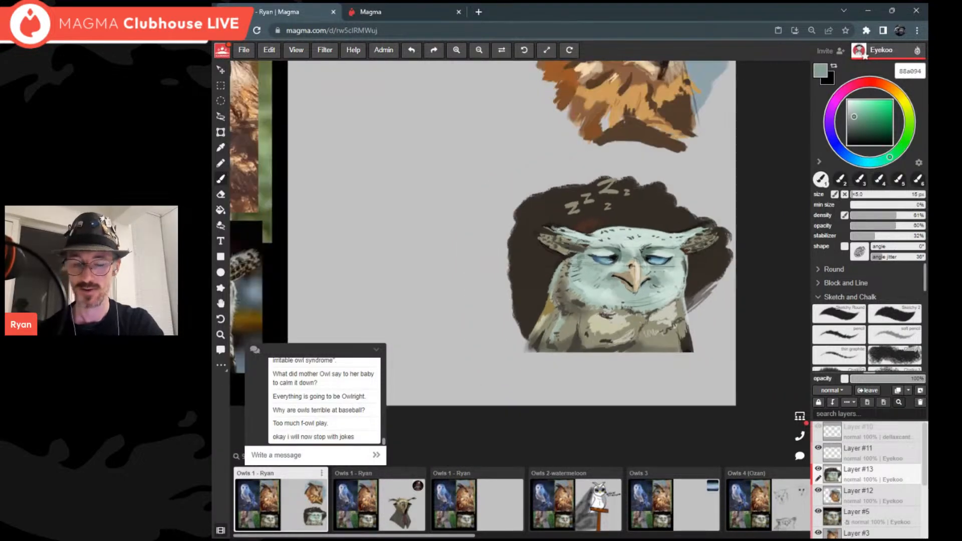
Step: Paint over remaining sketch lines on the grumpy owl's face with sampled grey-green (7a9085), turning off pressure-controlled size
{"action": "scroll", "coordinate": [644, 275], "scroll_direction": "up", "scroll_amount": 5}
{"action": "left_click", "coordinate": [643, 274], "text": "alt"}
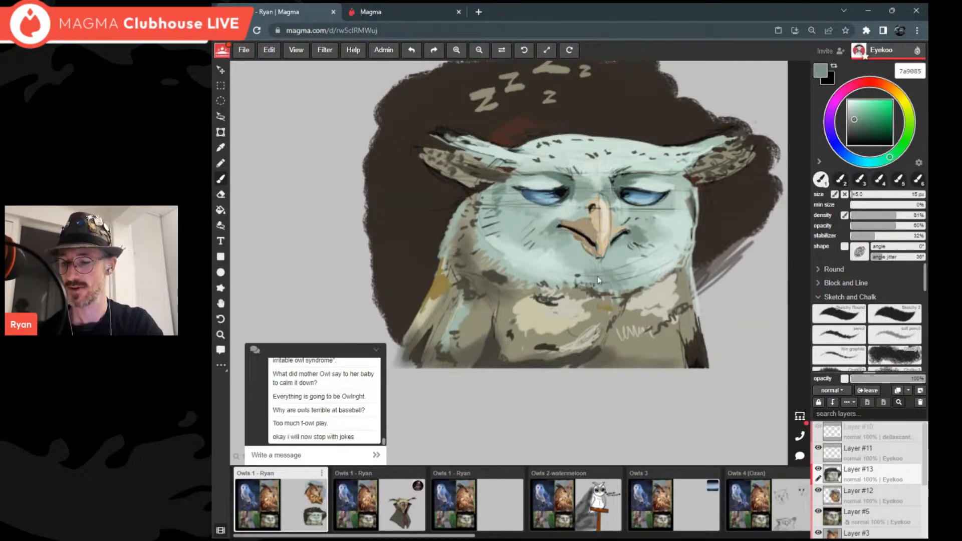
{"action": "scroll", "coordinate": [646, 232], "scroll_direction": "down", "scroll_amount": 7}
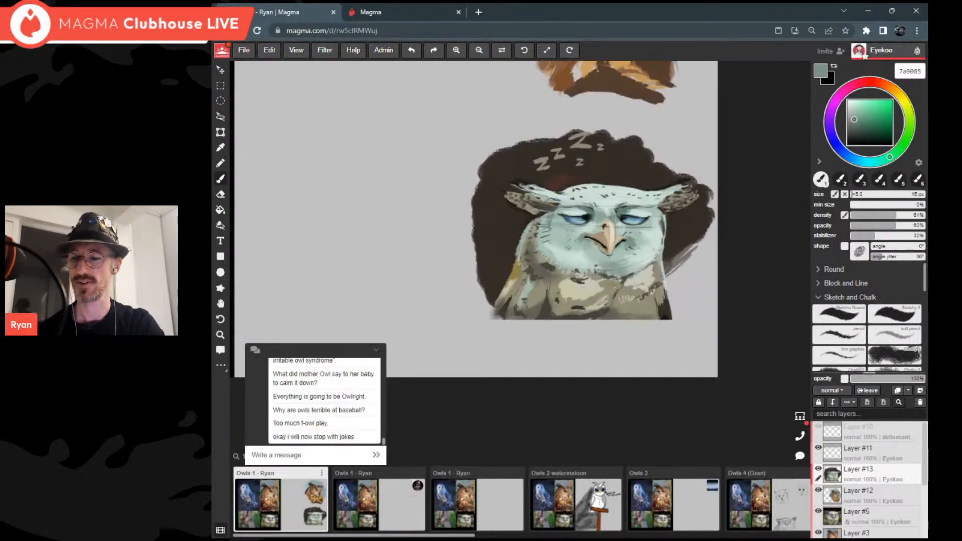
{"action": "scroll", "coordinate": [642, 221], "scroll_direction": "up", "scroll_amount": 3}
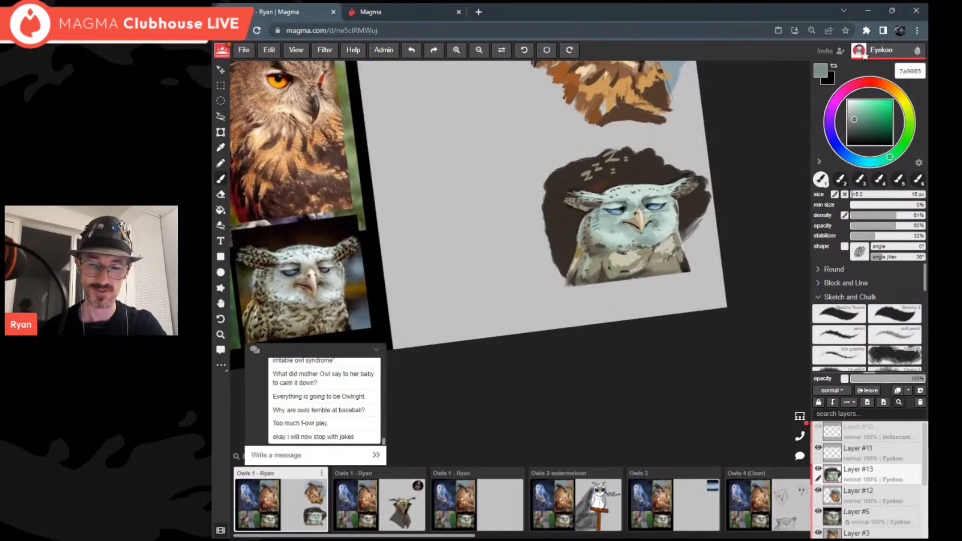
{"action": "scroll", "coordinate": [666, 226], "scroll_direction": "up", "scroll_amount": 3}
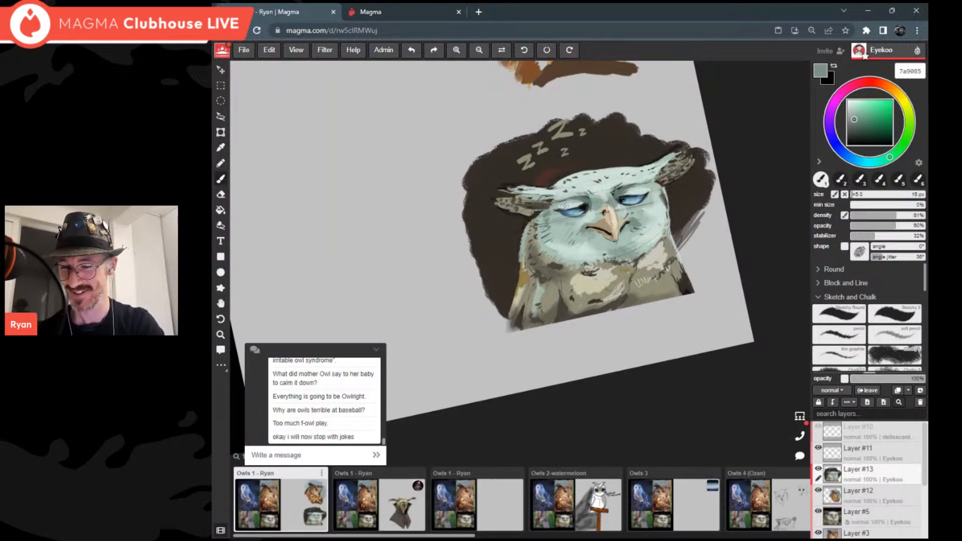
{"action": "scroll", "coordinate": [585, 206], "scroll_direction": "up", "scroll_amount": 3}
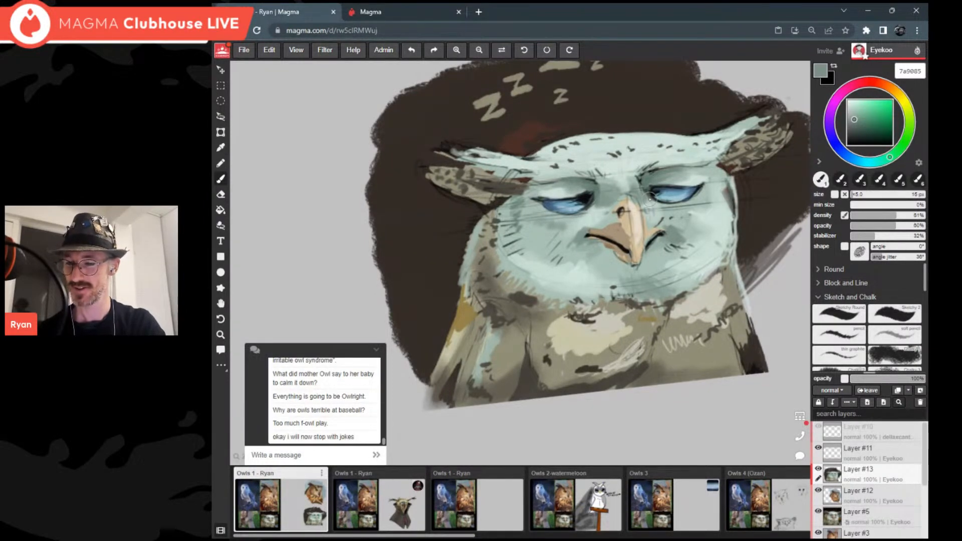
{"action": "scroll", "coordinate": [653, 199], "scroll_direction": "down", "scroll_amount": 3}
{"action": "key", "text": "Home"}
{"action": "scroll", "coordinate": [674, 226], "scroll_direction": "down", "scroll_amount": 2}
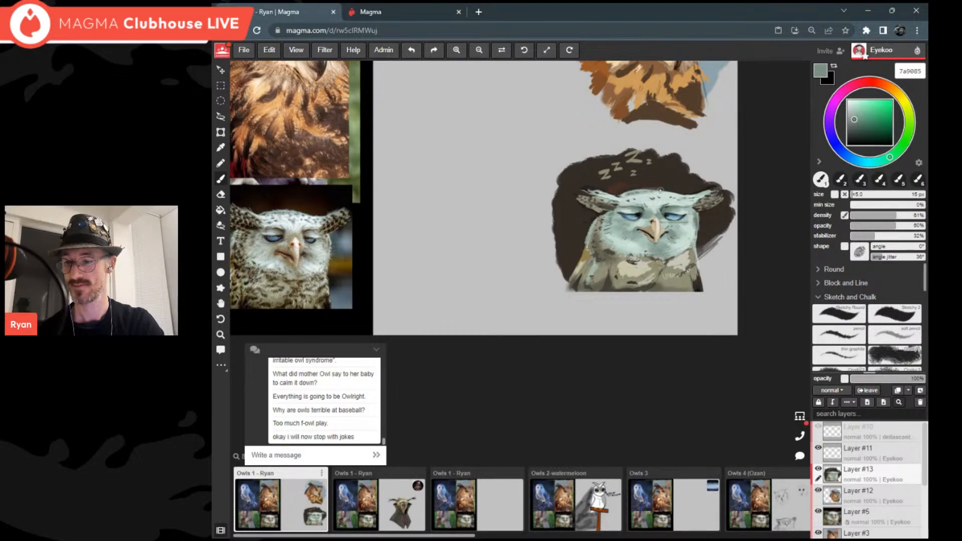
Step: Blend the grumpy owl's scribbled chest and body feathers with sampled olive greys (908e75, 706f5e, 84816b)
{"action": "scroll", "coordinate": [639, 273], "scroll_direction": "down", "scroll_amount": 4}
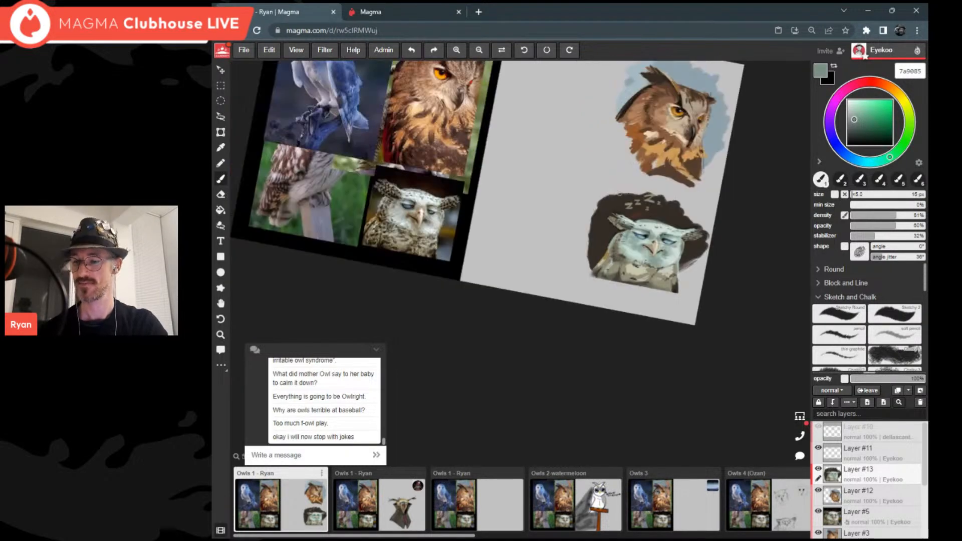
{"action": "scroll", "coordinate": [644, 200], "scroll_direction": "up", "scroll_amount": 2}
{"action": "key", "text": "Home"}
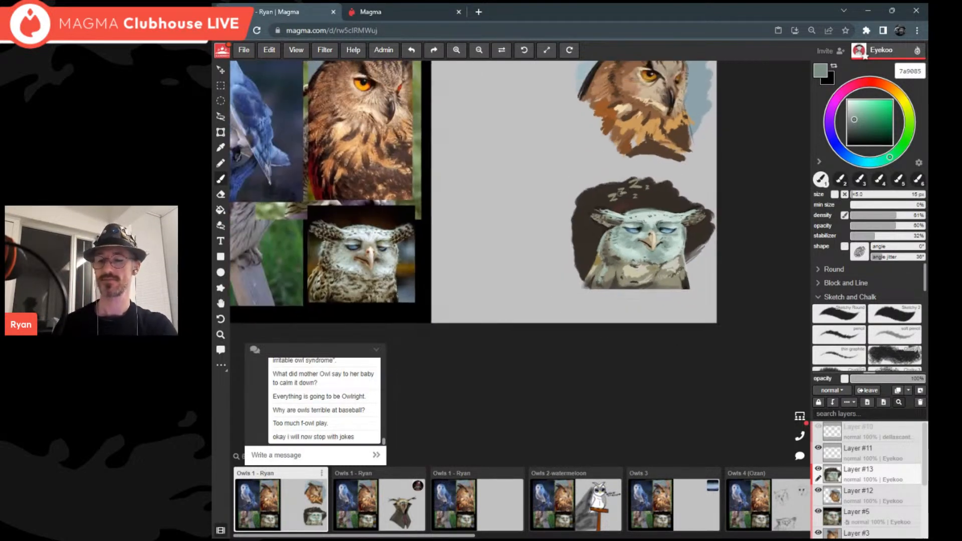
{"action": "scroll", "coordinate": [620, 193], "scroll_direction": "up", "scroll_amount": 1}
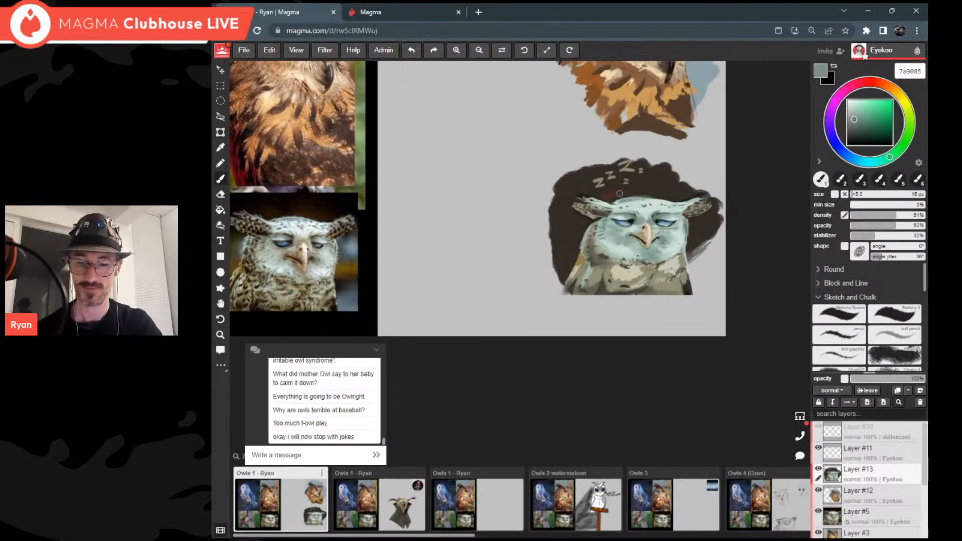
{"action": "left_click", "coordinate": [620, 193], "text": "alt"}
{"action": "scroll", "coordinate": [620, 193], "scroll_direction": "up", "scroll_amount": 1}
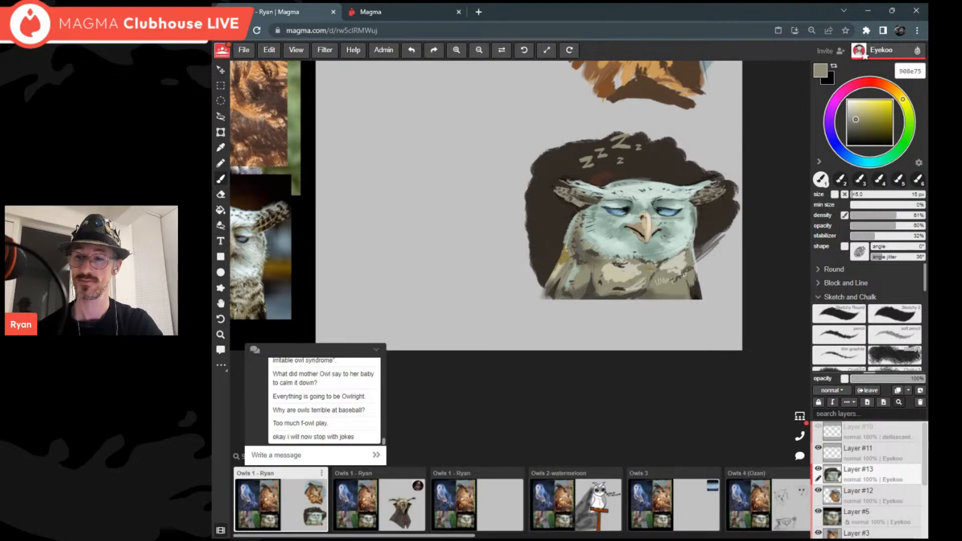
{"action": "left_click", "coordinate": [571, 283], "text": "alt"}
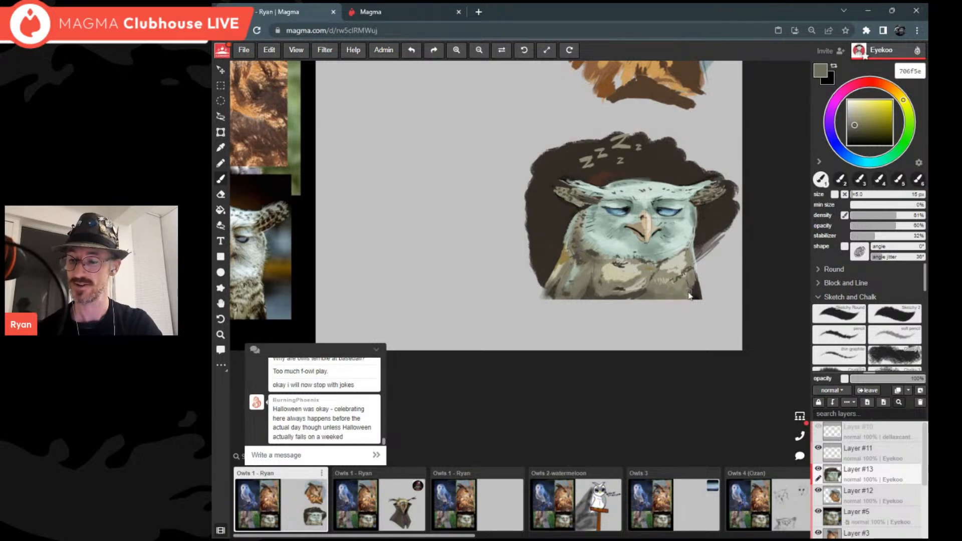
{"action": "scroll", "coordinate": [669, 288], "scroll_direction": "down", "scroll_amount": 3}
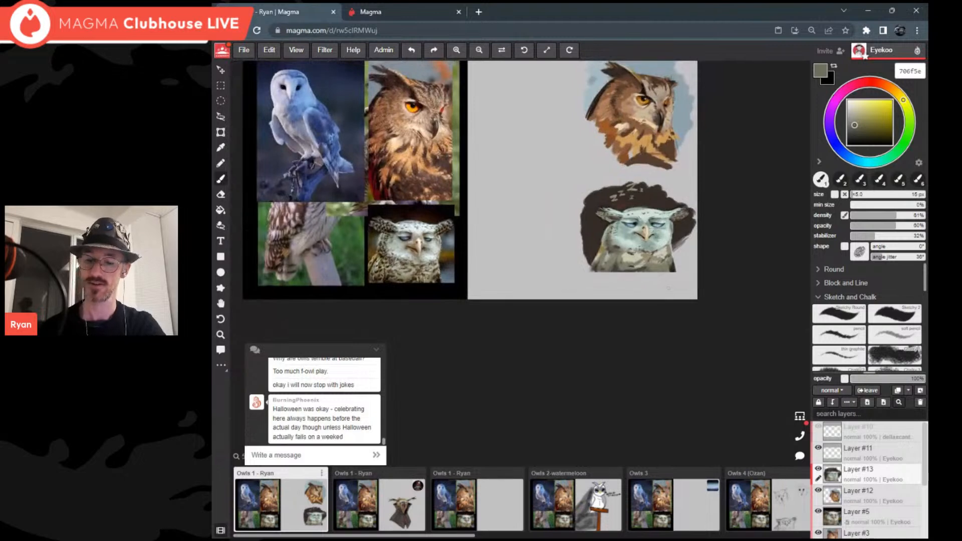
{"action": "scroll", "coordinate": [668, 288], "scroll_direction": "up", "scroll_amount": 2}
{"action": "left_click", "coordinate": [665, 275], "text": "alt"}
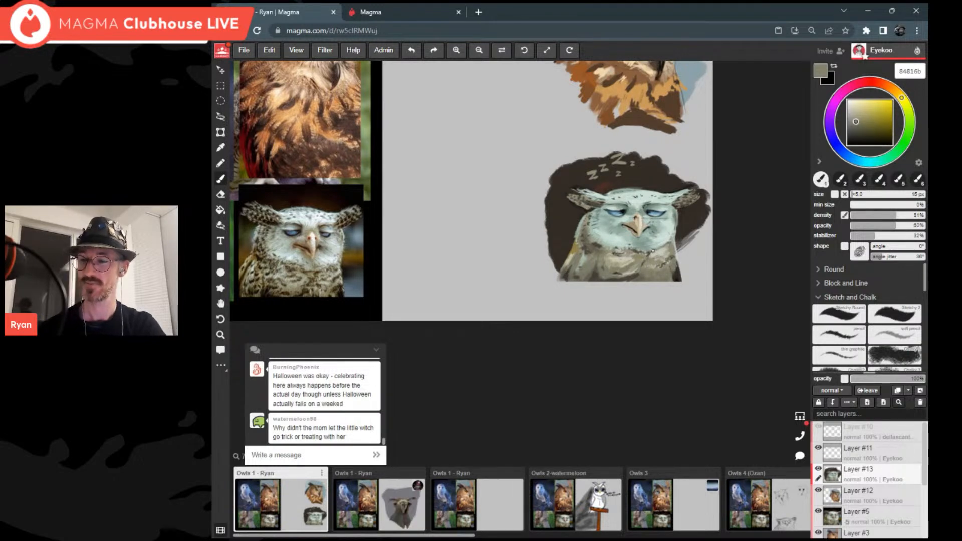
Step: Touch up the grumpy owl's pale head feathers with sampled pale mints (c6d9d2, dbe8e3)
{"action": "scroll", "coordinate": [619, 217], "scroll_direction": "down", "scroll_amount": 4}
{"action": "scroll", "coordinate": [637, 211], "scroll_direction": "up", "scroll_amount": 5}
{"action": "scroll", "coordinate": [602, 172], "scroll_direction": "down", "scroll_amount": 3}
{"action": "scroll", "coordinate": [635, 235], "scroll_direction": "up", "scroll_amount": 5}
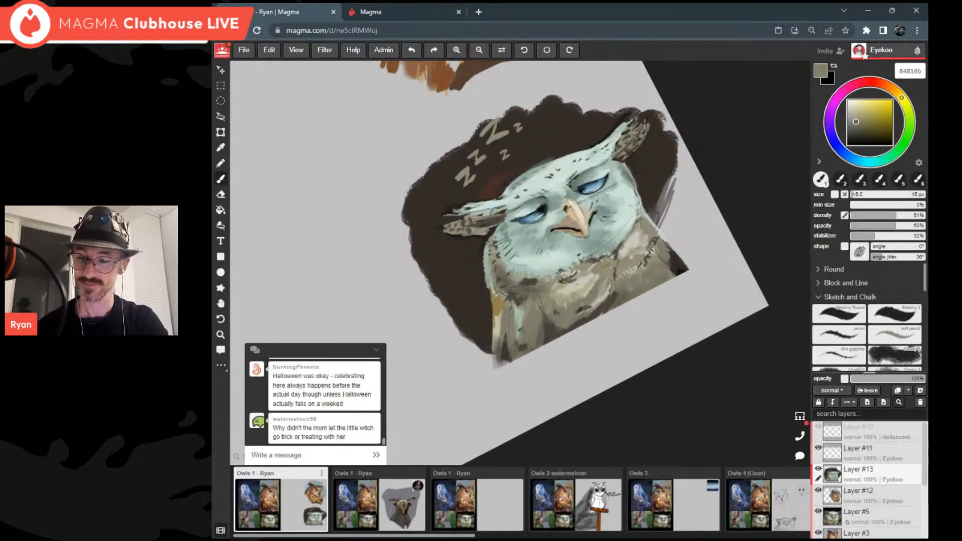
{"action": "left_click", "coordinate": [643, 223], "text": "alt"}
{"action": "left_click", "coordinate": [643, 220], "text": "alt"}
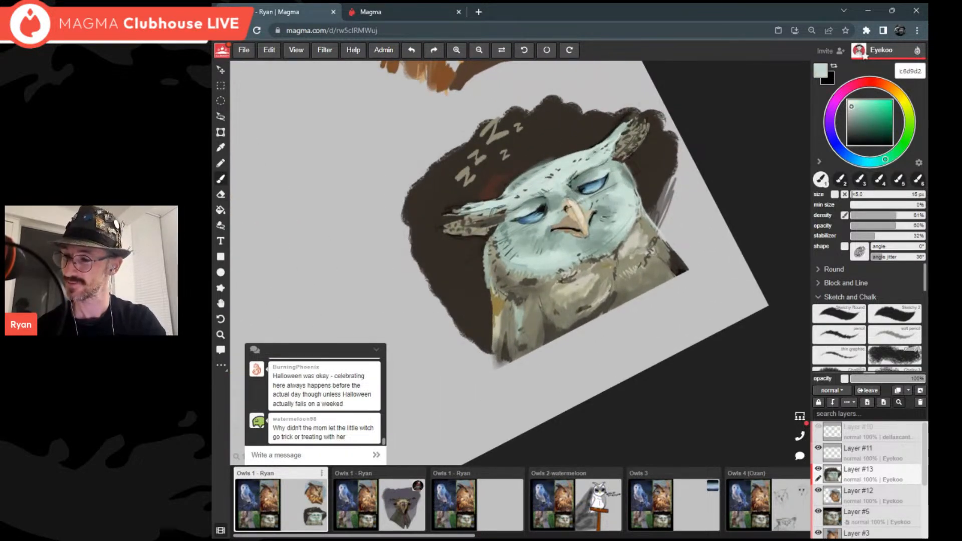
{"action": "left_click", "coordinate": [546, 185], "text": "alt"}
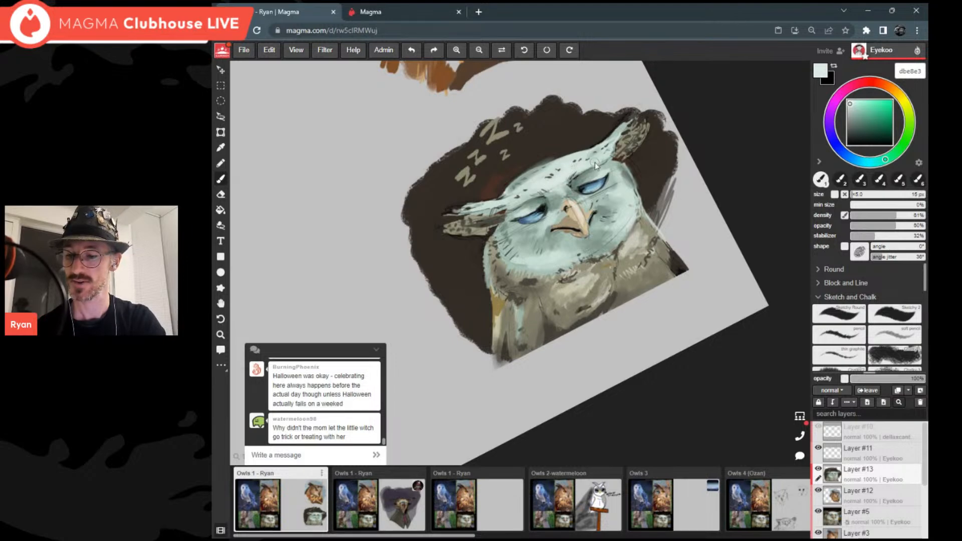
{"action": "scroll", "coordinate": [555, 183], "scroll_direction": "down", "scroll_amount": 6}
{"action": "key", "text": "Home"}
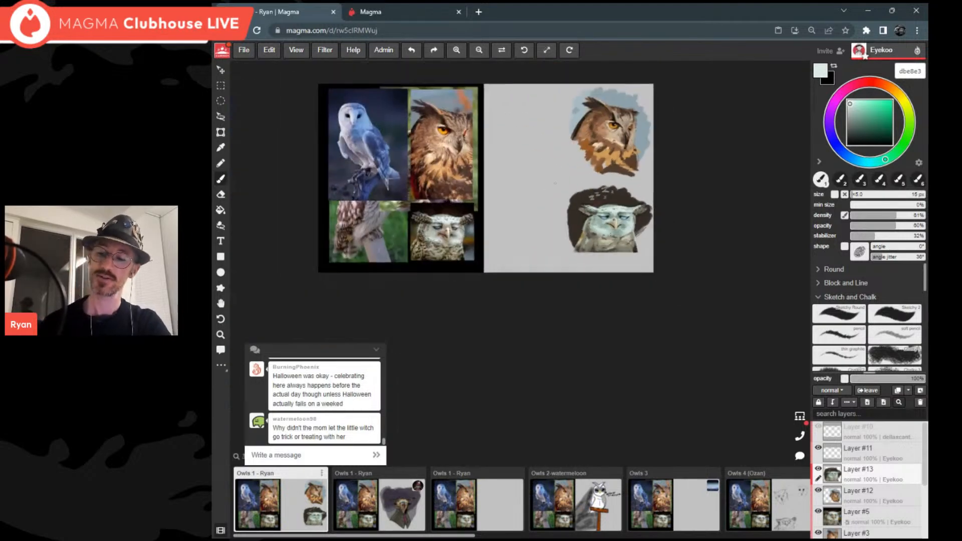
Step: Prepare to sketch on Layer #11 in near-black (0c0c0c) with 99% density, 100% opacity and pressure-controlled size
{"action": "scroll", "coordinate": [556, 183], "scroll_direction": "up", "scroll_amount": 2}
{"action": "left_click", "coordinate": [906, 454]}
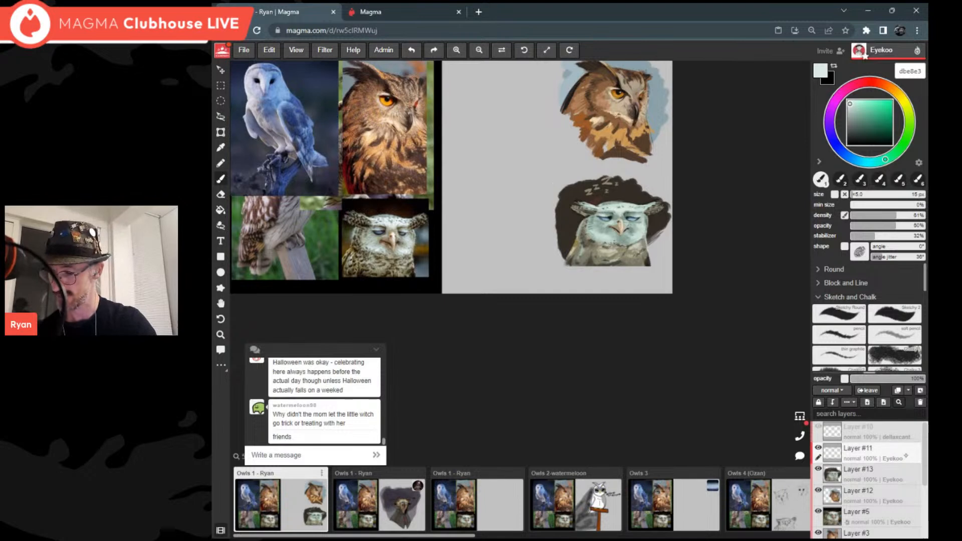
{"action": "left_click", "coordinate": [846, 144]}
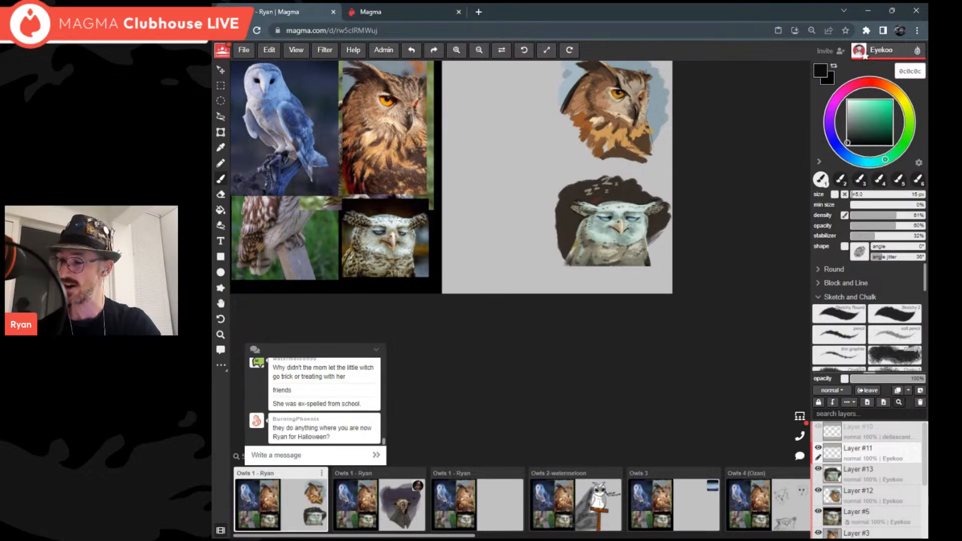
{"action": "left_click_drag", "start_coordinate": [913, 216], "coordinate": [926, 226]}
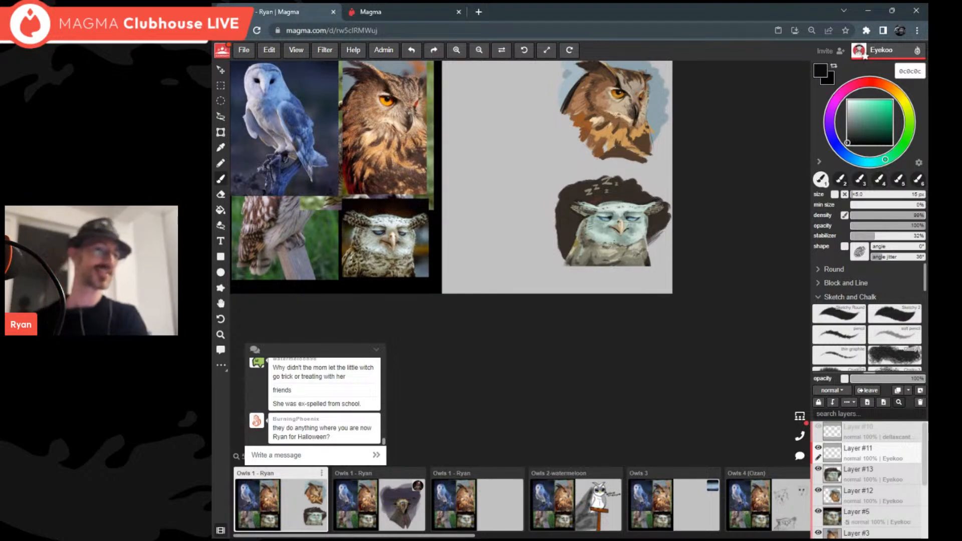
{"action": "left_click", "coordinate": [835, 195]}
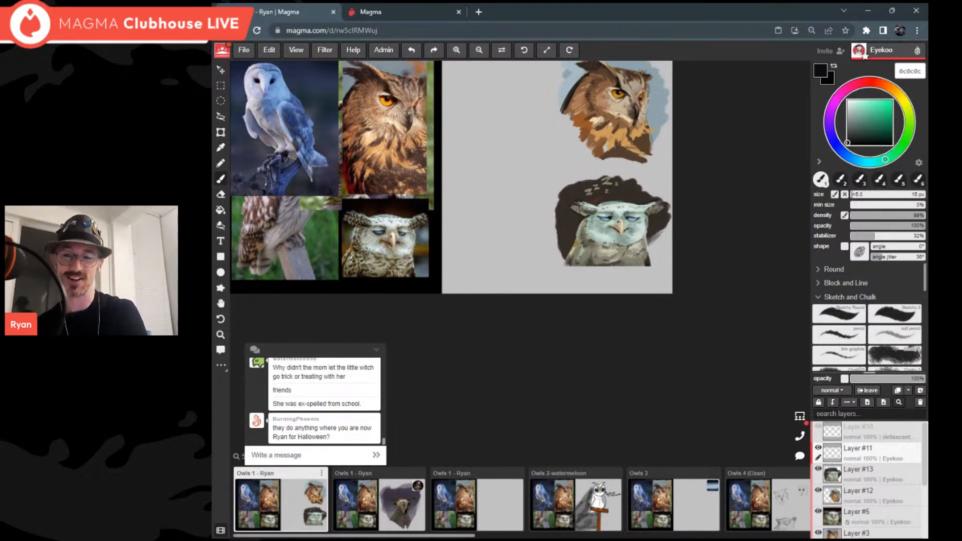
Step: Sketch a loose circle for the barn owl's head in the blank canvas area beside the brown owl study
{"action": "scroll", "coordinate": [451, 178], "scroll_direction": "down", "scroll_amount": 1}
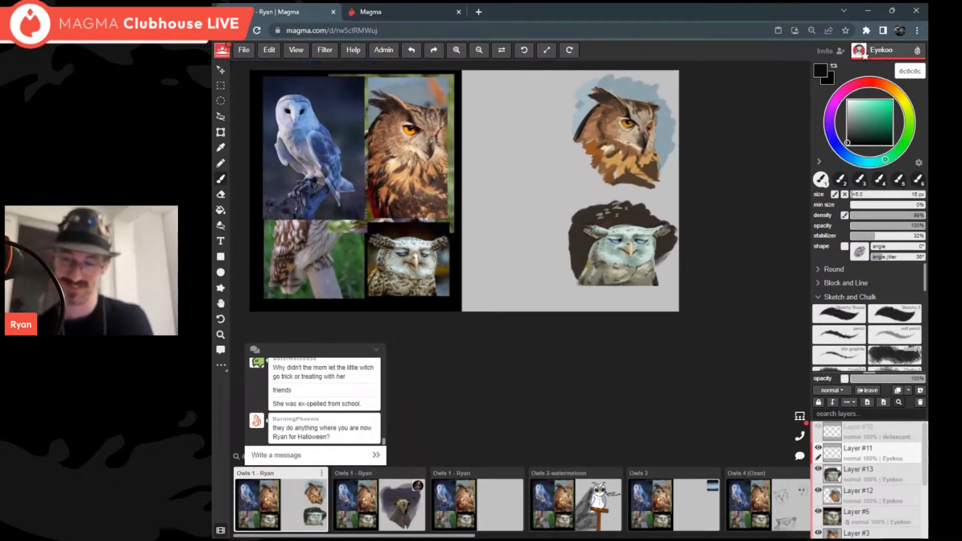
{"action": "scroll", "coordinate": [394, 110], "scroll_direction": "up", "scroll_amount": 1}
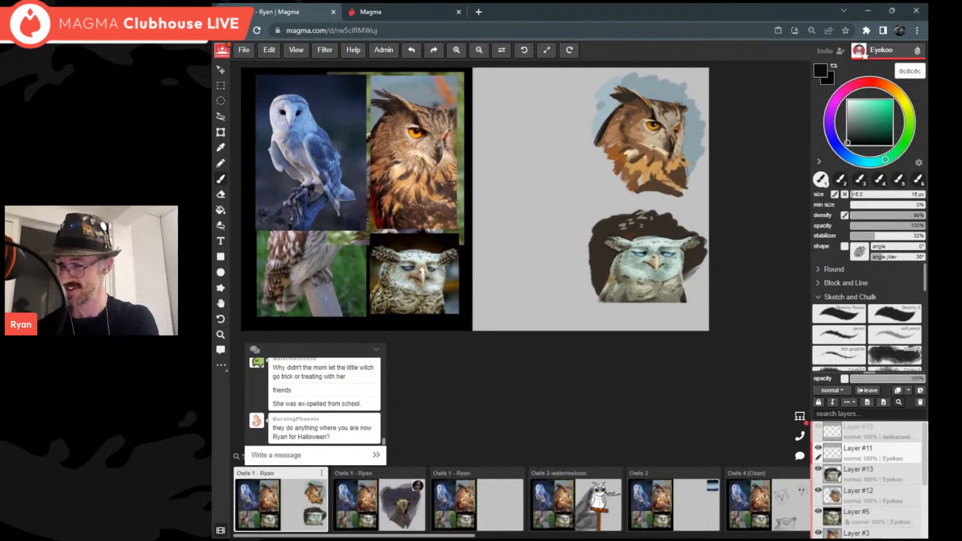
{"action": "scroll", "coordinate": [386, 100], "scroll_direction": "up", "scroll_amount": 1}
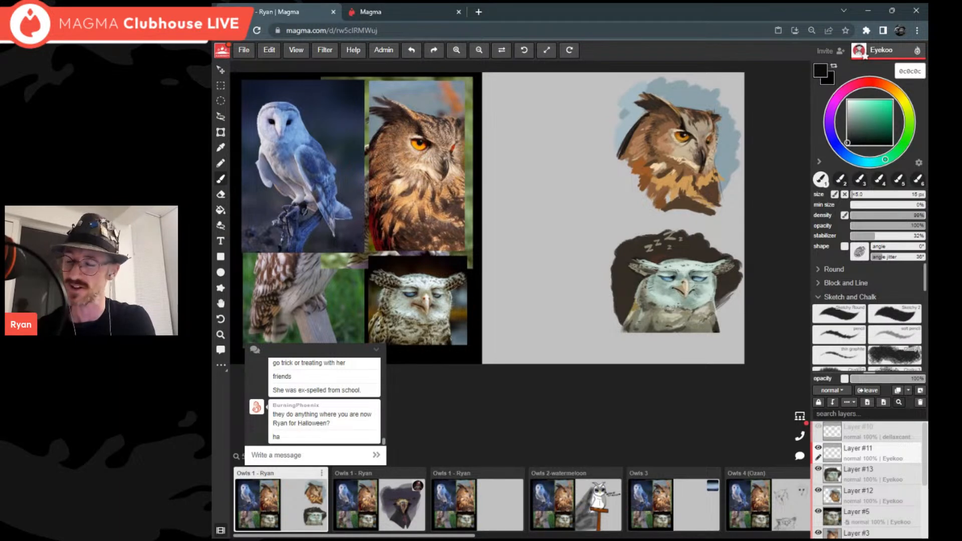
{"action": "scroll", "coordinate": [501, 216], "scroll_direction": "up", "scroll_amount": 1}
{"action": "middle_click_drag", "start_coordinate": [501, 215], "coordinate": [548, 240]}
{"action": "scroll", "coordinate": [551, 231], "scroll_direction": "up", "scroll_amount": 1}
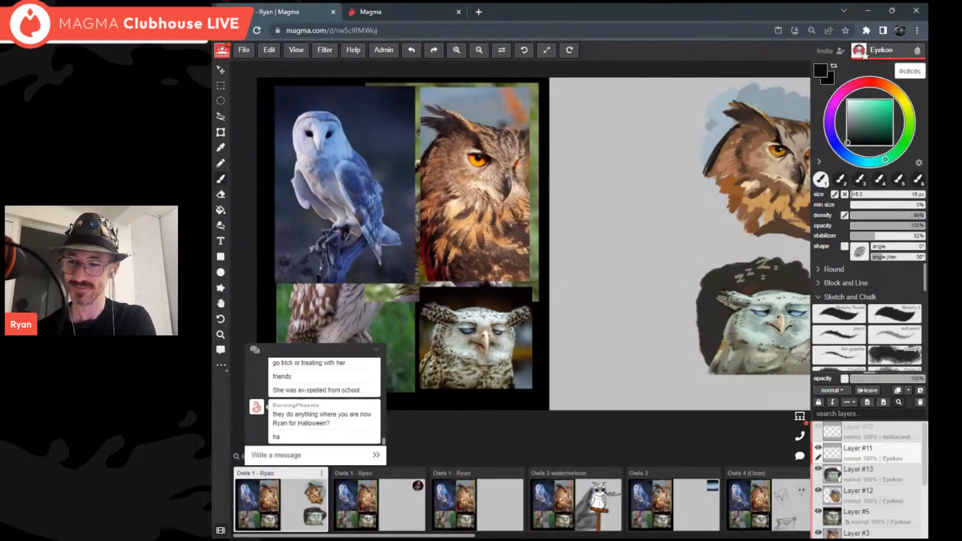
{"action": "mouse_move", "coordinate": [629, 132]}
{"action": "left_mouse_down"}
{"action": "mouse_move", "coordinate": [602, 186]}
{"action": "mouse_move", "coordinate": [611, 129]}
{"action": "mouse_move", "coordinate": [579, 175]}
{"action": "mouse_move", "coordinate": [573, 147]}
{"action": "left_mouse_up"}
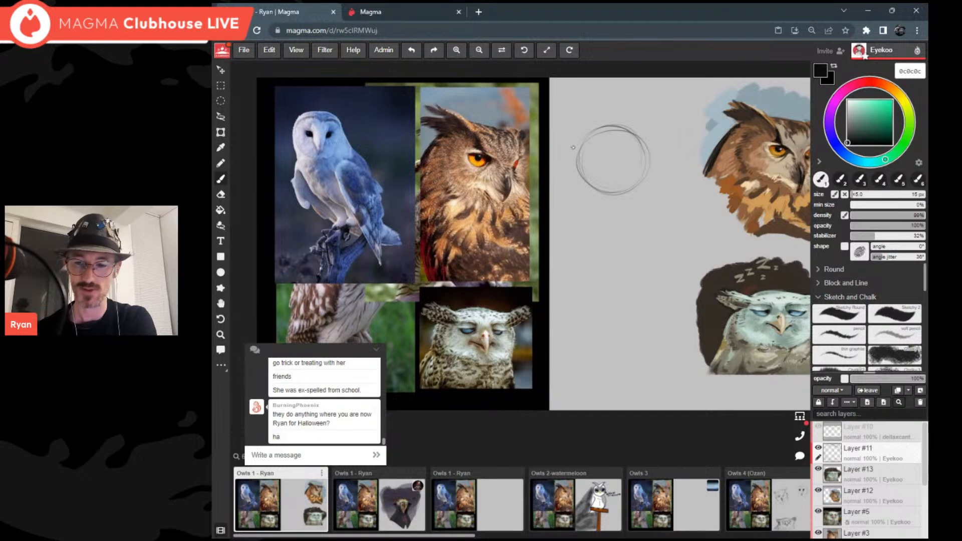
Step: Sketch the heart-shaped upper edge of the barn owl's face and a V-shaped beak line inside the head circle
{"action": "scroll", "coordinate": [676, 170], "scroll_direction": "up", "scroll_amount": 2}
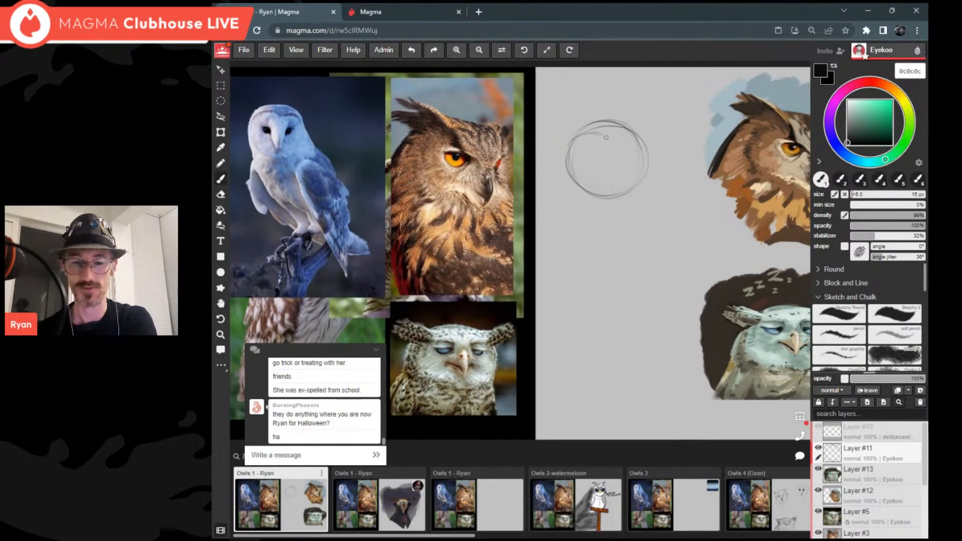
{"action": "left_click_drag", "start_coordinate": [606, 137], "coordinate": [638, 135]}
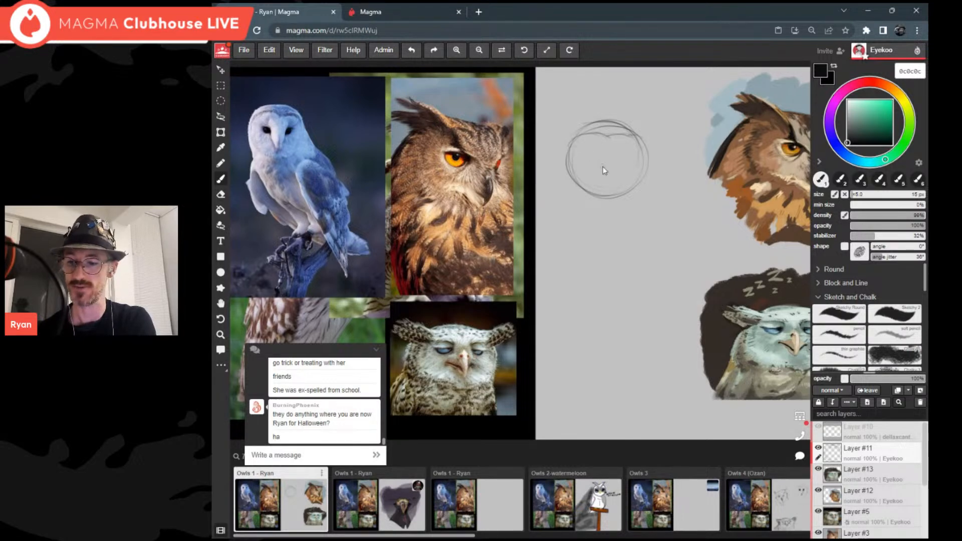
{"action": "mouse_move", "coordinate": [596, 158]}
{"action": "left_mouse_down"}
{"action": "mouse_move", "coordinate": [613, 176]}
{"action": "mouse_move", "coordinate": [619, 166]}
{"action": "mouse_move", "coordinate": [612, 178]}
{"action": "left_mouse_up"}
{"action": "mouse_move", "coordinate": [626, 146]}
{"action": "left_mouse_down"}
{"action": "mouse_move", "coordinate": [621, 157]}
{"action": "mouse_move", "coordinate": [643, 163]}
{"action": "mouse_move", "coordinate": [633, 189]}
{"action": "left_mouse_up"}
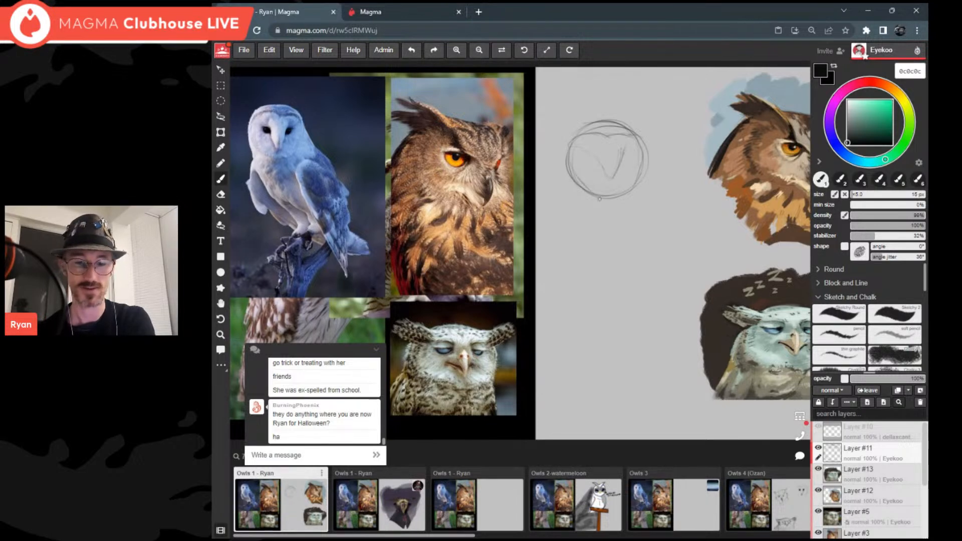
Step: Sketch the barn owl's neck and sloping shoulder lines below the head and rough in the eyes beside the beak
{"action": "left_click_drag", "start_coordinate": [568, 181], "coordinate": [580, 205]}
{"action": "left_click_drag", "start_coordinate": [567, 172], "coordinate": [576, 194]}
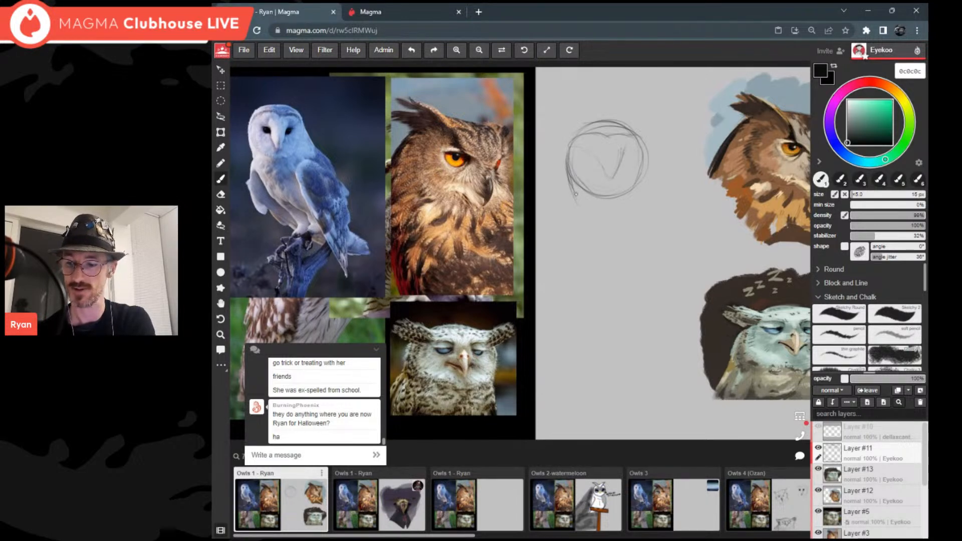
{"action": "left_click_drag", "start_coordinate": [647, 169], "coordinate": [638, 204]}
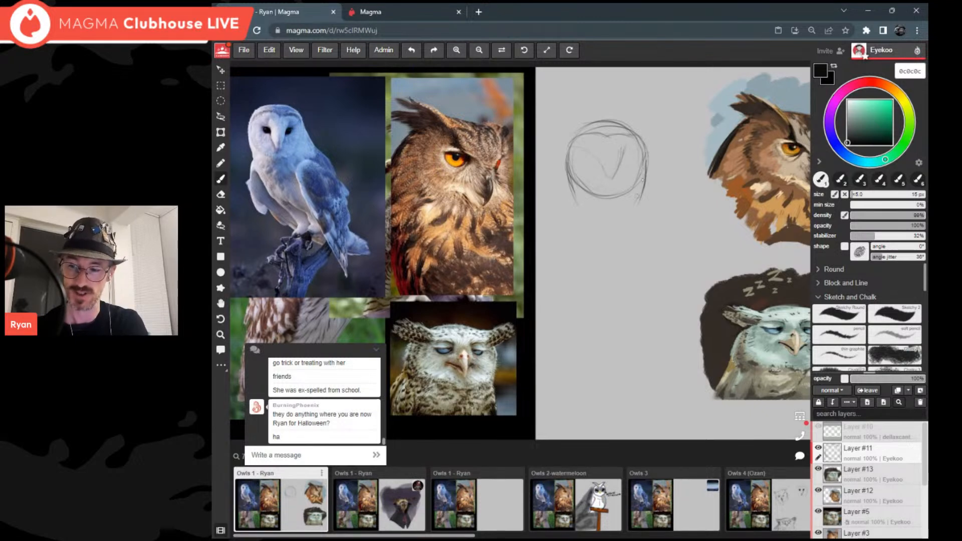
{"action": "left_click_drag", "start_coordinate": [648, 168], "coordinate": [660, 199]}
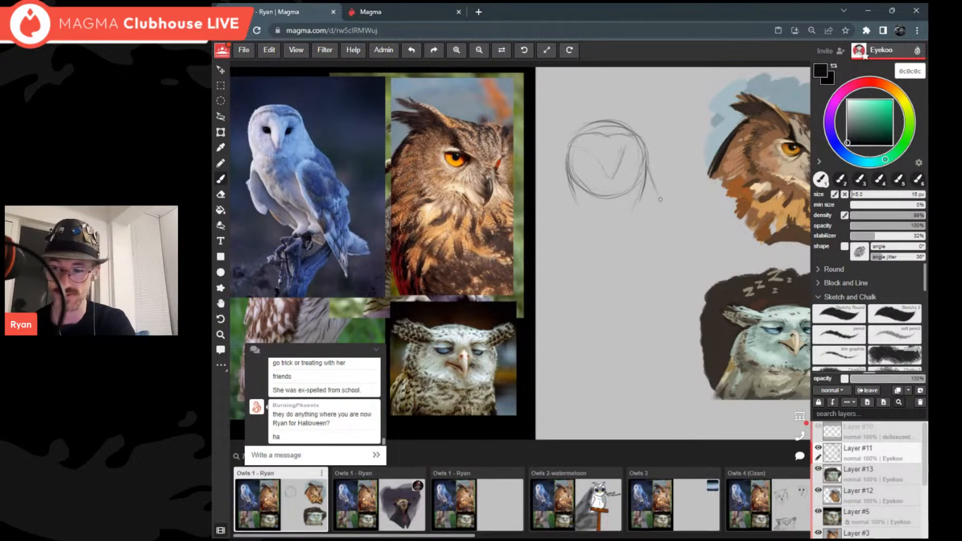
{"action": "left_click_drag", "start_coordinate": [667, 186], "coordinate": [678, 212]}
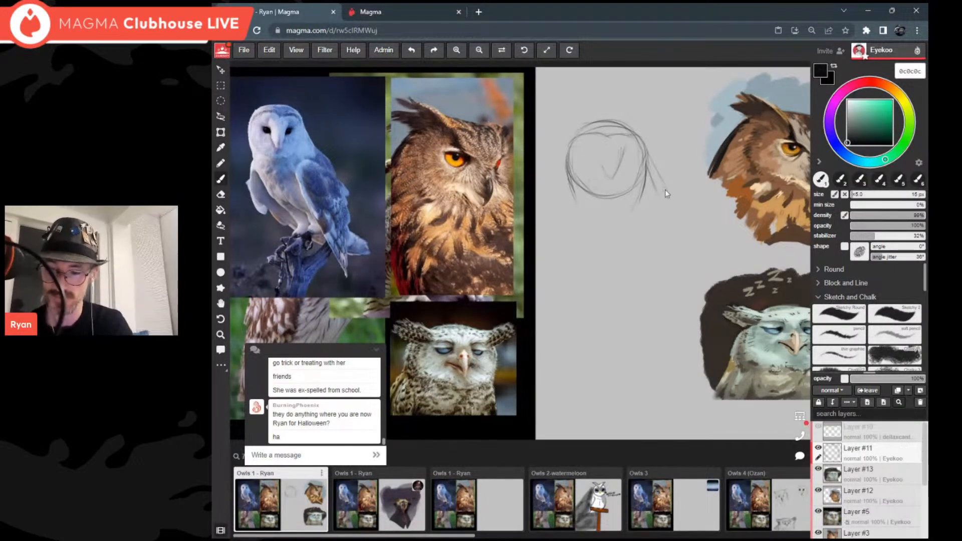
{"action": "left_click_drag", "start_coordinate": [650, 156], "coordinate": [674, 203]}
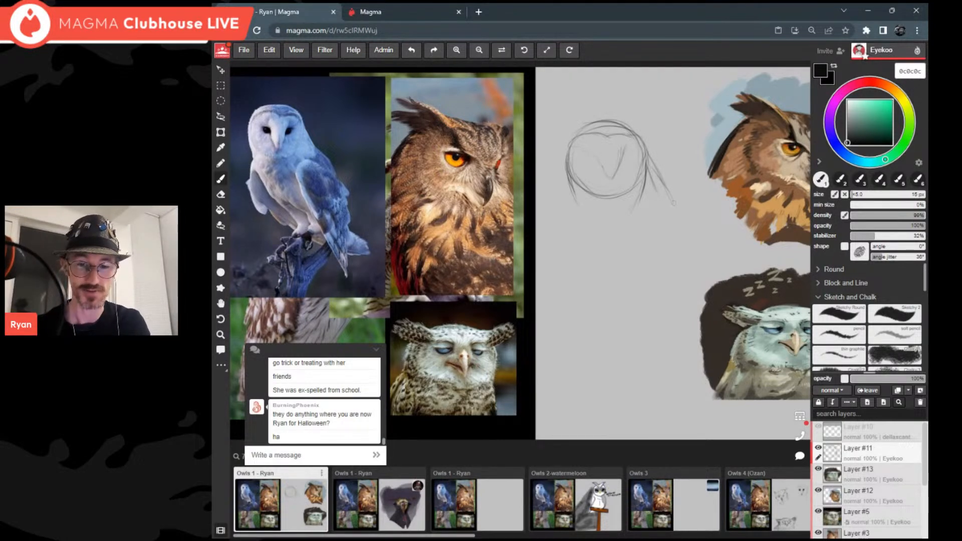
{"action": "left_click_drag", "start_coordinate": [605, 176], "coordinate": [598, 160]}
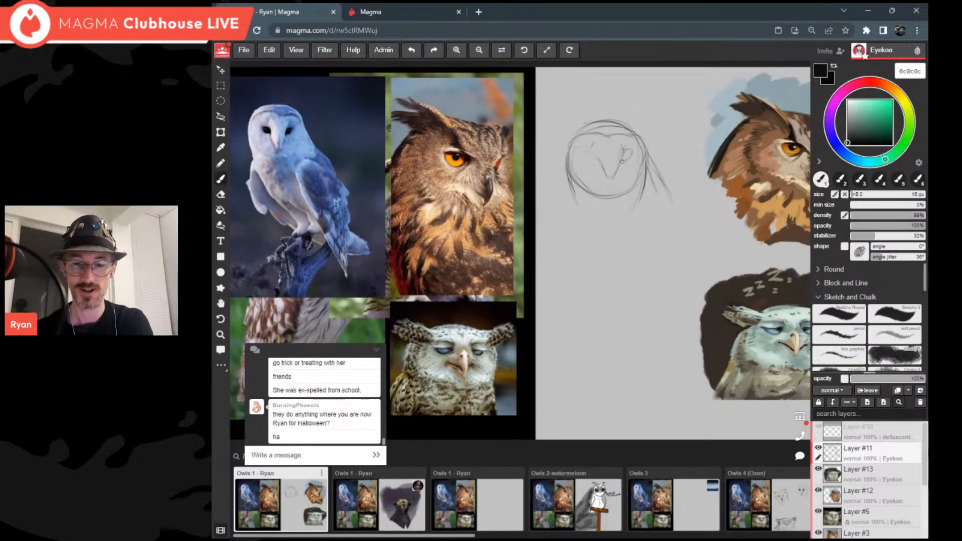
Step: Define the barn owl's two eye shapes on either side of the beak with small loose strokes
{"action": "mouse_move", "coordinate": [619, 169]}
{"action": "left_mouse_down"}
{"action": "mouse_move", "coordinate": [624, 146]}
{"action": "mouse_move", "coordinate": [621, 159]}
{"action": "mouse_move", "coordinate": [631, 158]}
{"action": "left_mouse_up"}
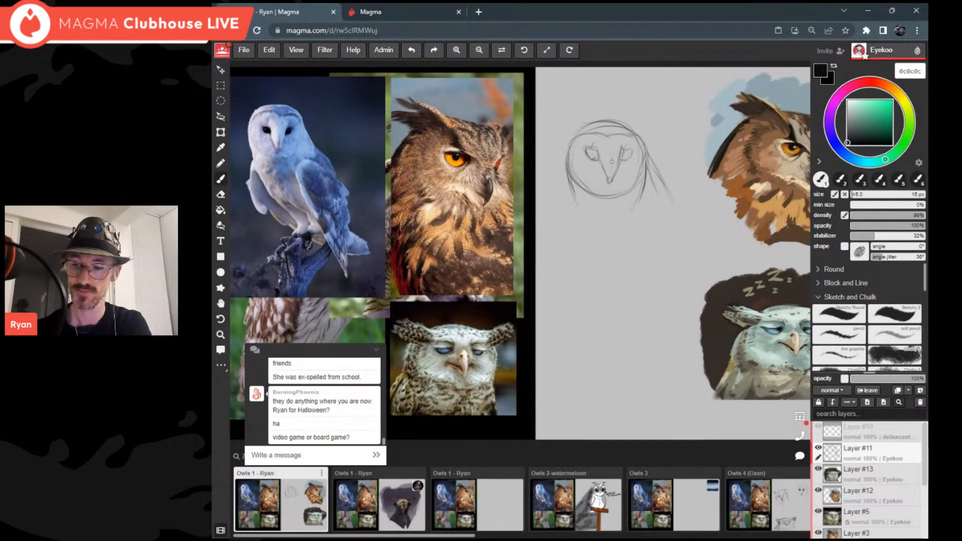
{"action": "left_click_drag", "start_coordinate": [593, 152], "coordinate": [602, 141]}
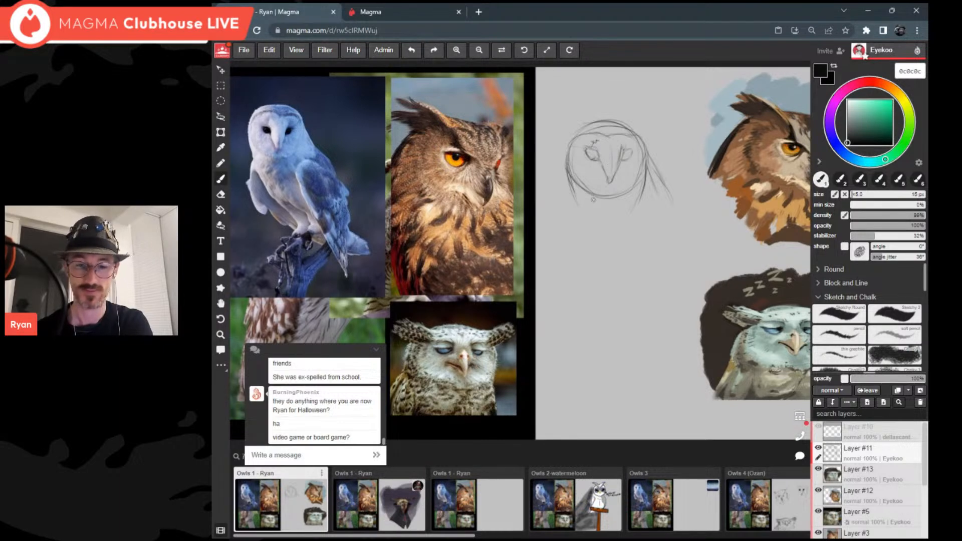
{"action": "left_click_drag", "start_coordinate": [642, 209], "coordinate": [632, 234]}
{"action": "left_click_drag", "start_coordinate": [641, 209], "coordinate": [655, 222]}
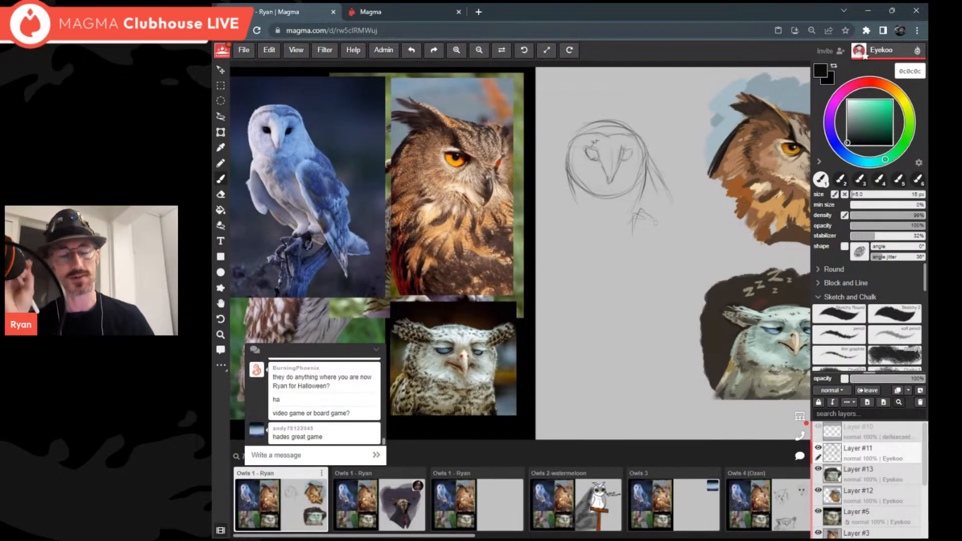
{"action": "key", "text": "ctrl+z"}
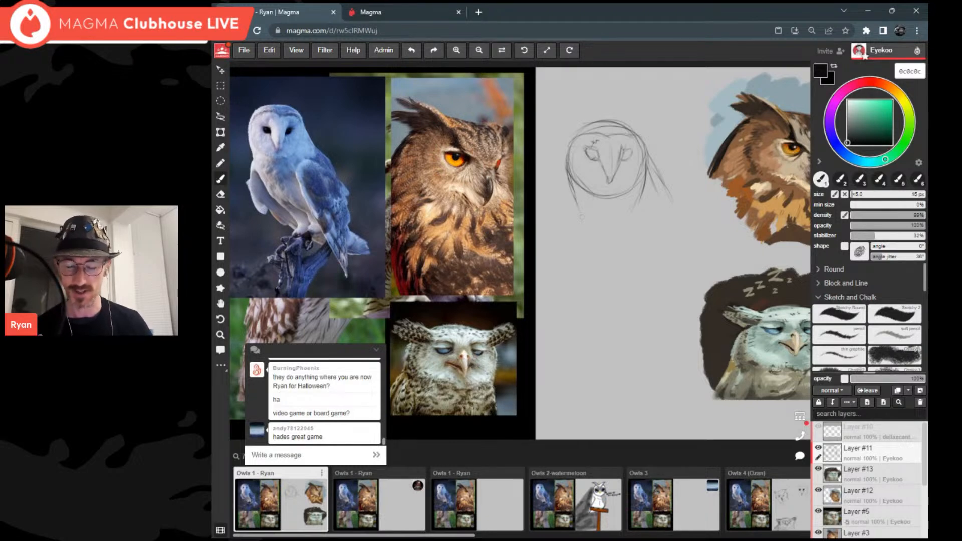
{"action": "left_click", "coordinate": [910, 71]}
{"action": "key", "text": "Escape"}
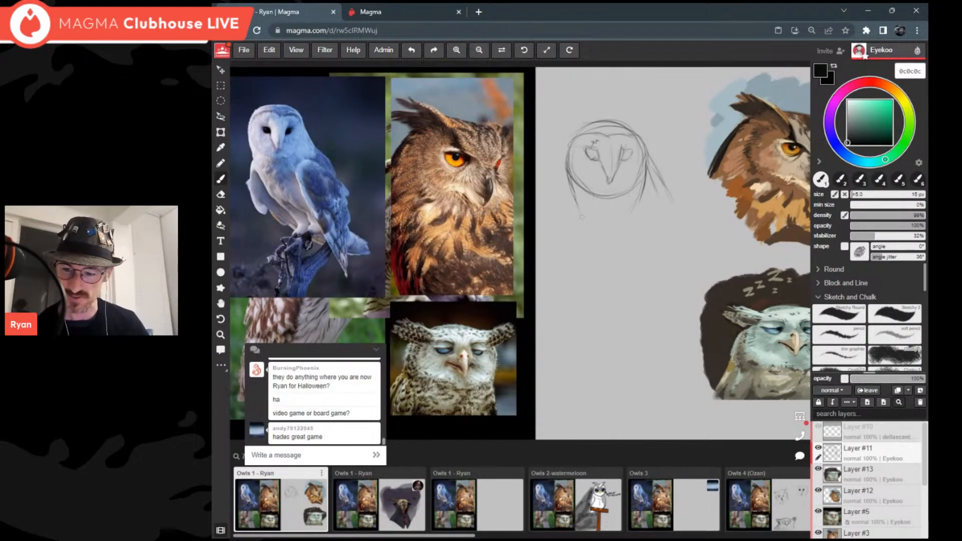
Step: Sketch the barn owl's chest line and the narrow left wing's outer edge running down from the head
{"action": "left_click_drag", "start_coordinate": [574, 196], "coordinate": [603, 269]}
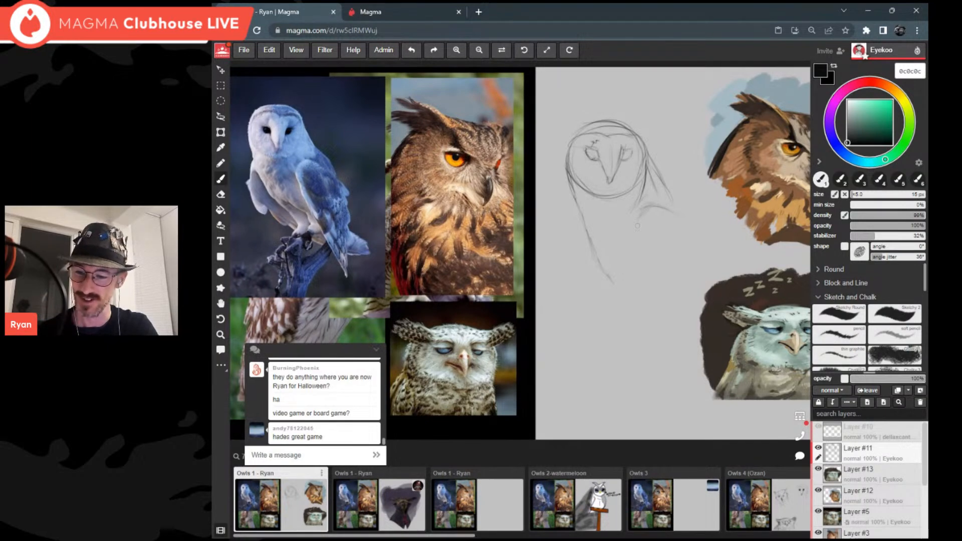
{"action": "left_click_drag", "start_coordinate": [574, 202], "coordinate": [569, 214]}
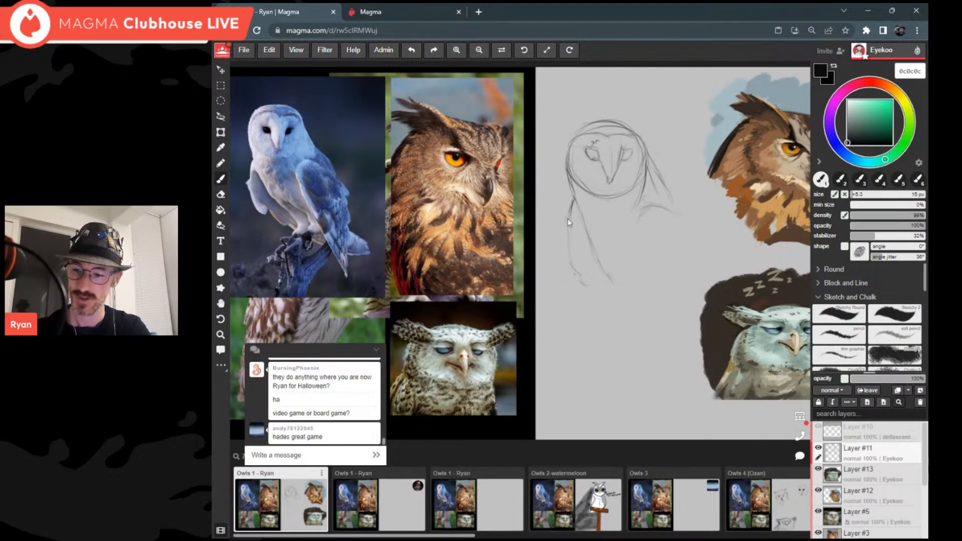
{"action": "left_click_drag", "start_coordinate": [584, 275], "coordinate": [596, 303]}
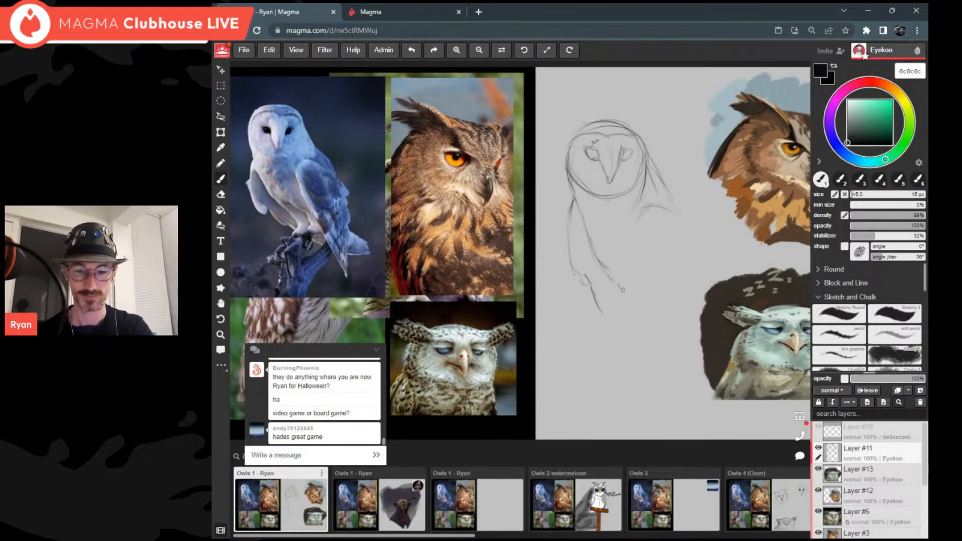
Step: Sketch the large folded right wing, from the rounded shoulder down both edges to the pointed tip
{"action": "left_click_drag", "start_coordinate": [636, 230], "coordinate": [642, 254]}
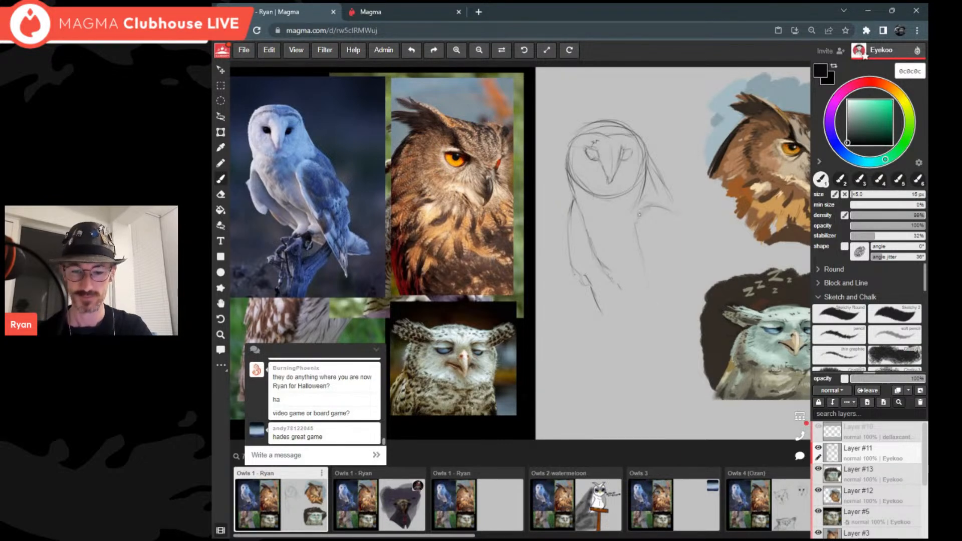
{"action": "left_click_drag", "start_coordinate": [639, 214], "coordinate": [696, 232]}
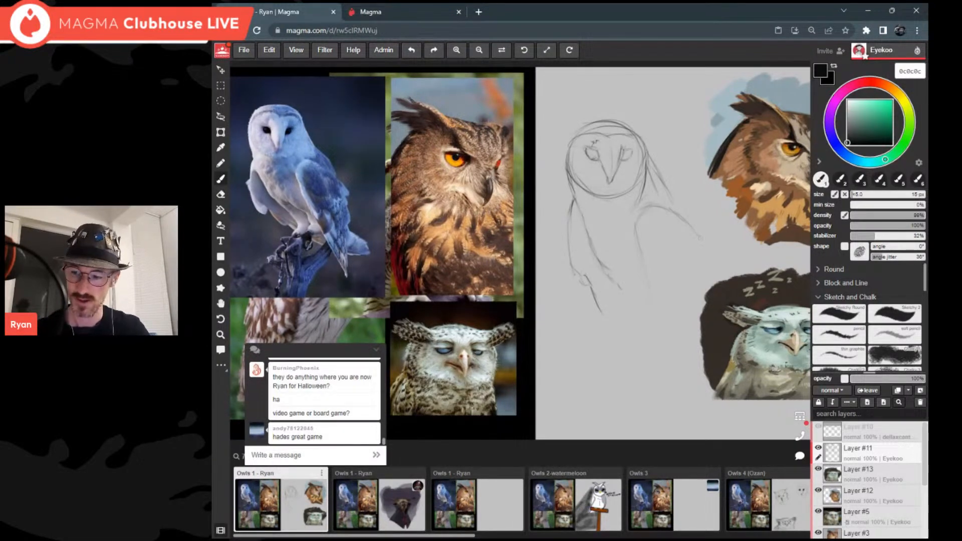
{"action": "left_click_drag", "start_coordinate": [651, 282], "coordinate": [680, 361]}
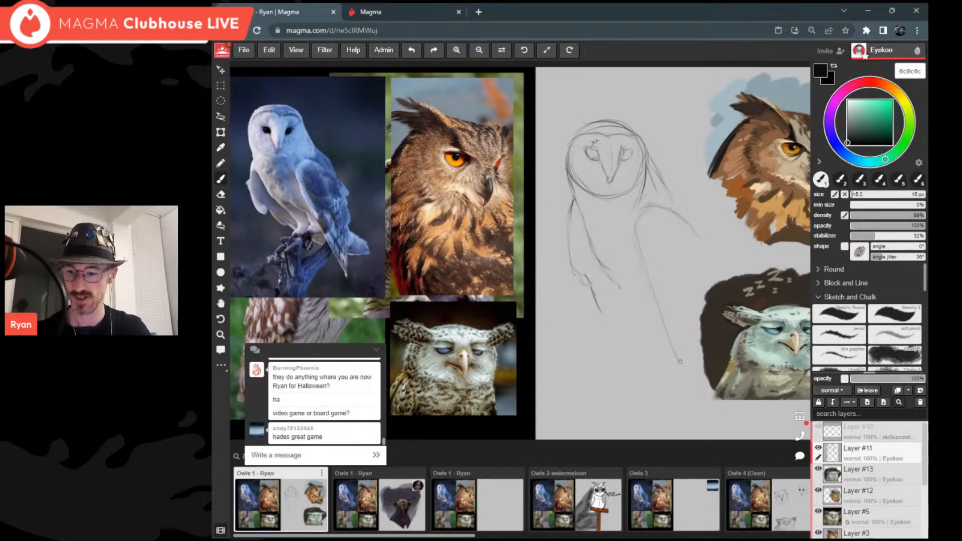
{"action": "left_click_drag", "start_coordinate": [705, 242], "coordinate": [707, 293]}
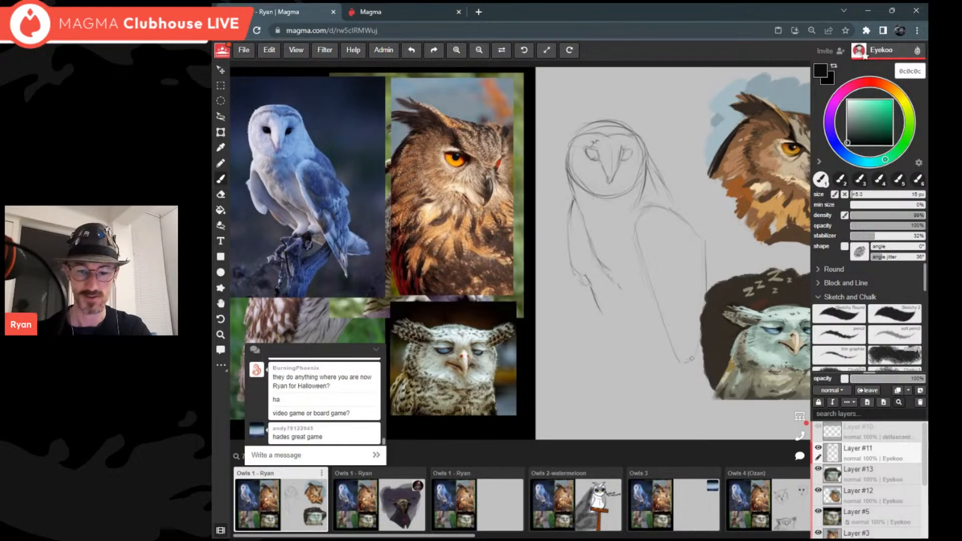
{"action": "mouse_move", "coordinate": [695, 383]}
{"action": "left_mouse_down"}
{"action": "mouse_move", "coordinate": [673, 343]}
{"action": "mouse_move", "coordinate": [695, 386]}
{"action": "left_mouse_up"}
{"action": "left_click_drag", "start_coordinate": [706, 257], "coordinate": [707, 292]}
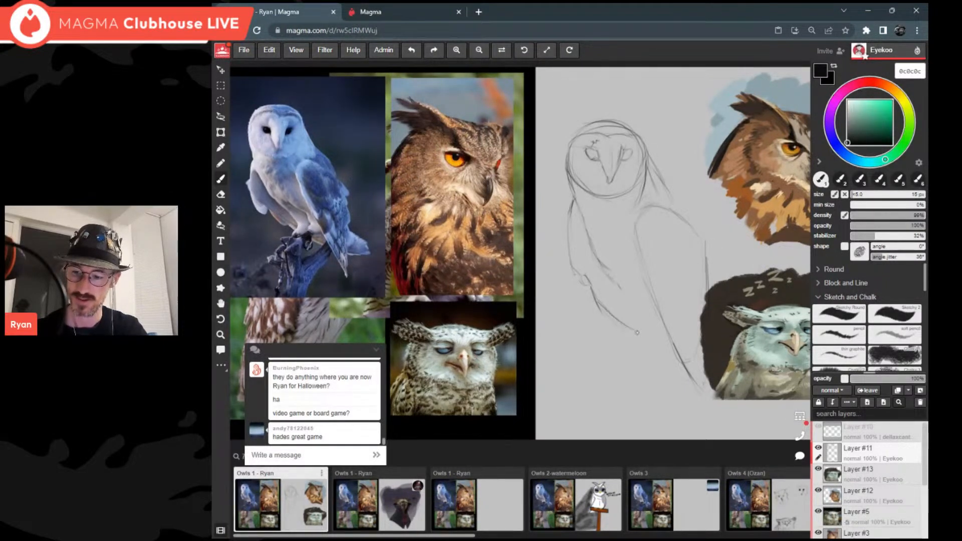
Step: Close the left wing's lower tip, reinforce the right shoulder contour and add rough leg marks below the belly
{"action": "left_click_drag", "start_coordinate": [611, 281], "coordinate": [631, 319]}
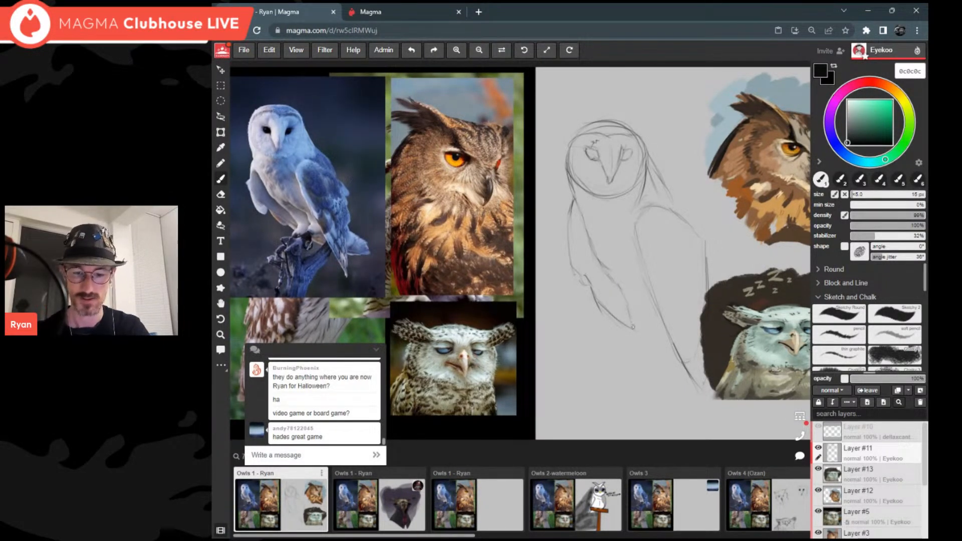
{"action": "left_click_drag", "start_coordinate": [693, 229], "coordinate": [702, 246]}
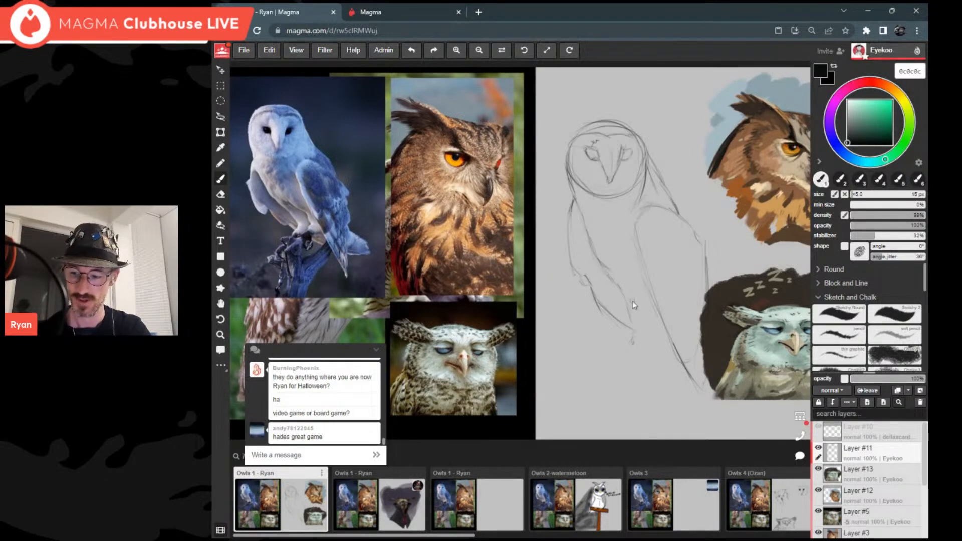
{"action": "mouse_move", "coordinate": [641, 306]}
{"action": "left_mouse_down"}
{"action": "mouse_move", "coordinate": [650, 323]}
{"action": "mouse_move", "coordinate": [630, 326]}
{"action": "mouse_move", "coordinate": [634, 339]}
{"action": "left_mouse_up"}
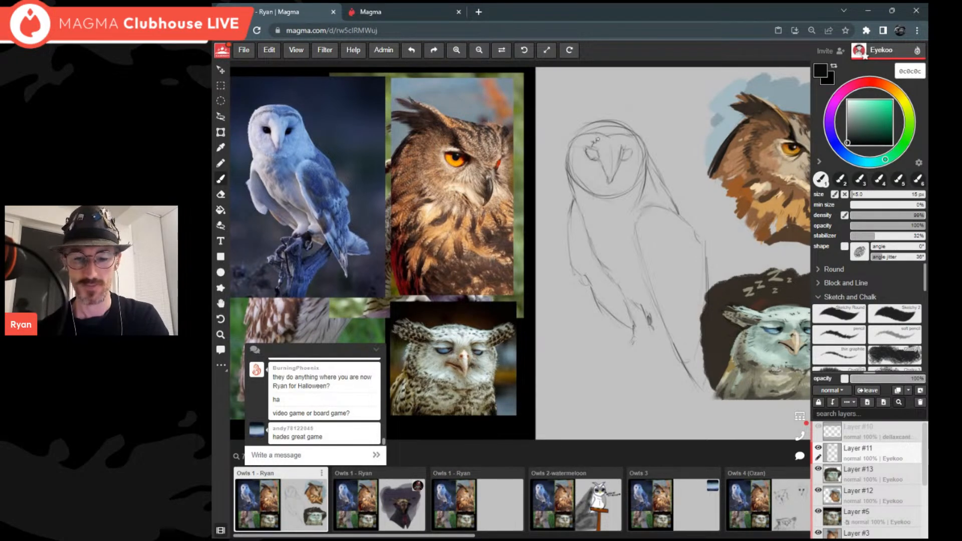
Step: Strengthen the heart-shaped brow line and the outline across the crown of the barn owl's head
{"action": "mouse_move", "coordinate": [608, 139]}
{"action": "left_mouse_down"}
{"action": "mouse_move", "coordinate": [577, 133]}
{"action": "mouse_move", "coordinate": [621, 134]}
{"action": "left_mouse_up"}
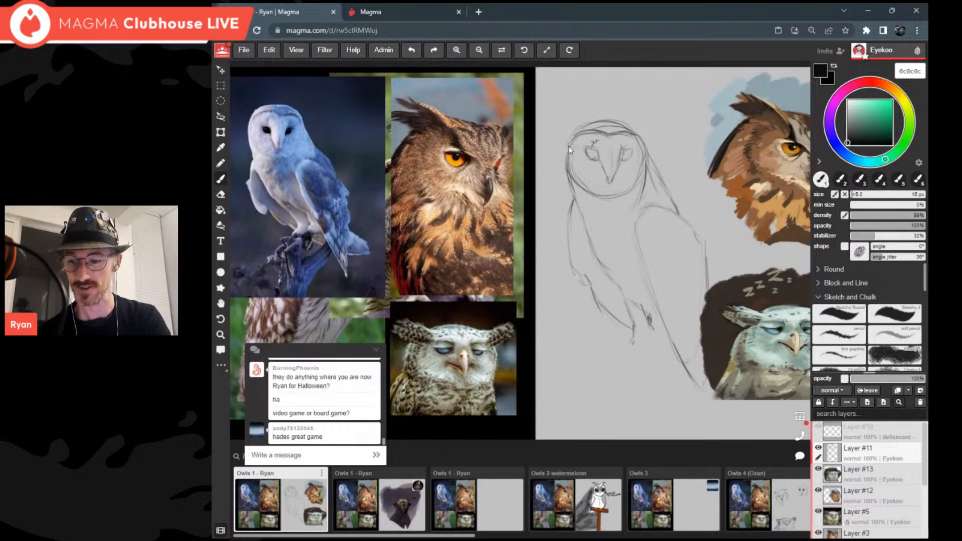
{"action": "mouse_move", "coordinate": [571, 140]}
{"action": "left_mouse_down"}
{"action": "mouse_move", "coordinate": [608, 121]}
{"action": "mouse_move", "coordinate": [644, 133]}
{"action": "mouse_move", "coordinate": [648, 155]}
{"action": "left_mouse_up"}
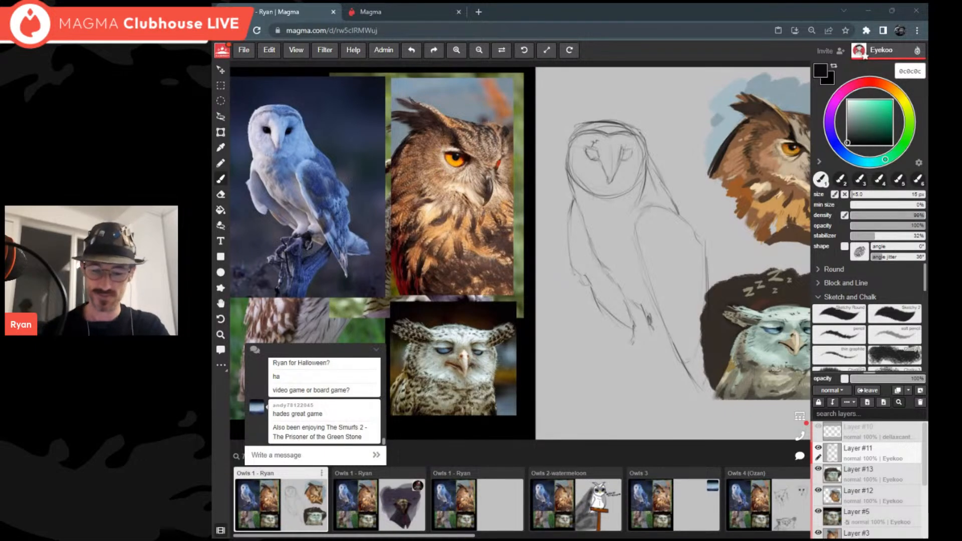
Step: Add a new layer and place it directly beneath the sketch on Layer #11
{"action": "scroll", "coordinate": [541, 278], "scroll_direction": "down", "scroll_amount": 3}
{"action": "scroll", "coordinate": [559, 268], "scroll_direction": "up", "scroll_amount": 5}
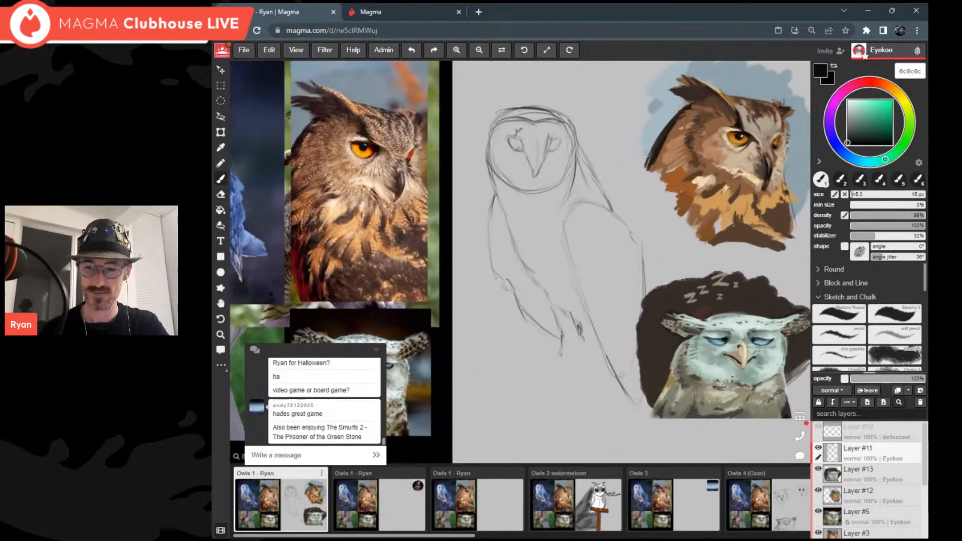
{"action": "scroll", "coordinate": [556, 251], "scroll_direction": "down", "scroll_amount": 4}
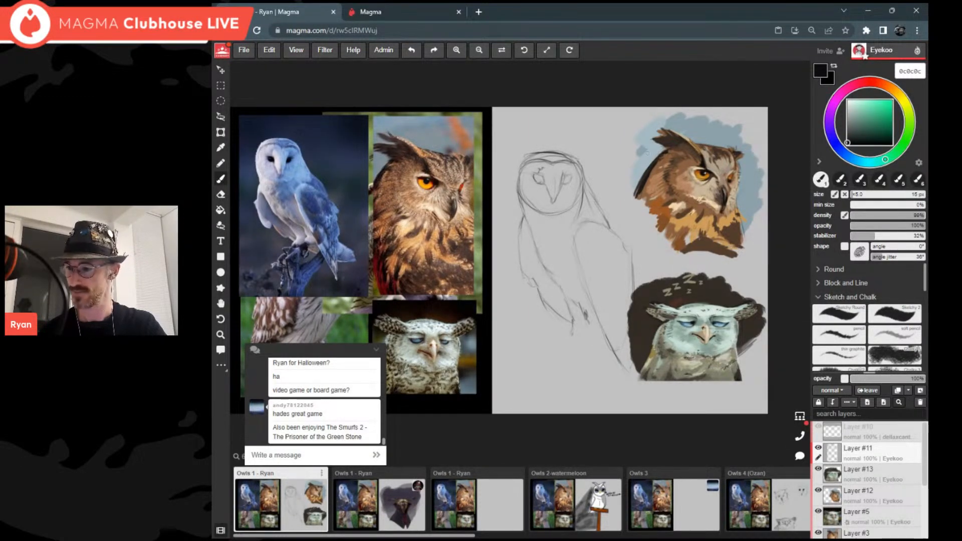
{"action": "left_click", "coordinate": [920, 391]}
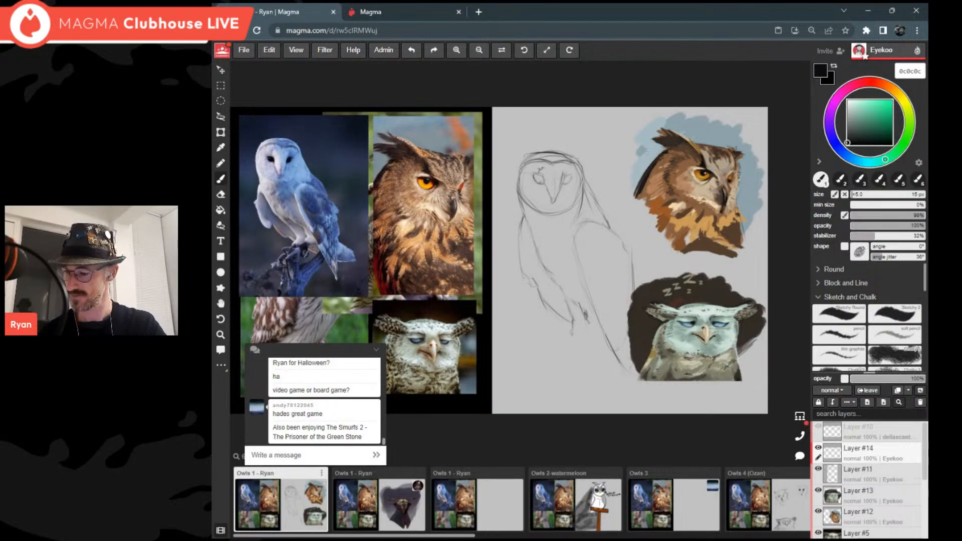
{"action": "left_click_drag", "start_coordinate": [898, 451], "coordinate": [900, 472]}
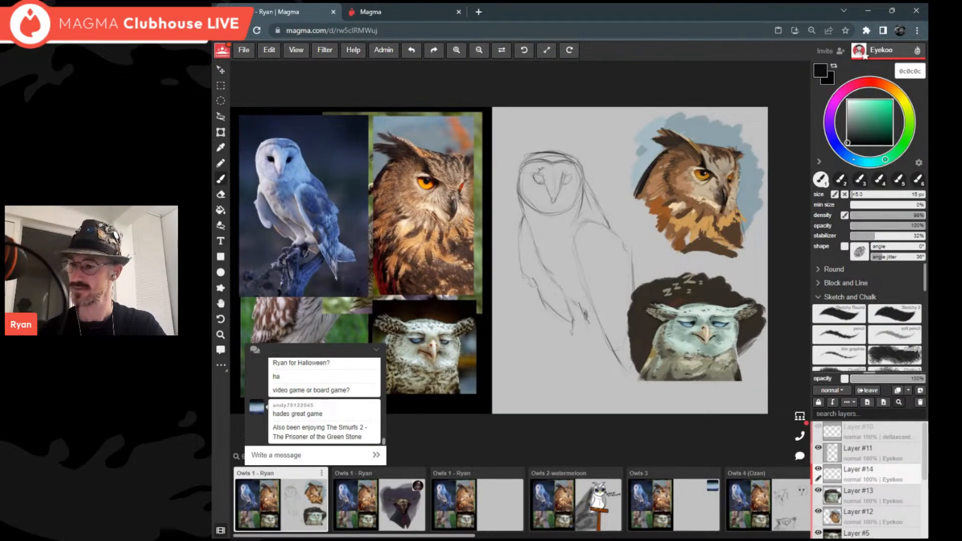
Step: Block in the barn owl's whole silhouette on Layer #14 in slate blue (4e6f83) with a 50 px brush, size pressure off
{"action": "left_click", "coordinate": [854, 160]}
{"action": "left_click_drag", "start_coordinate": [847, 143], "coordinate": [858, 129]}
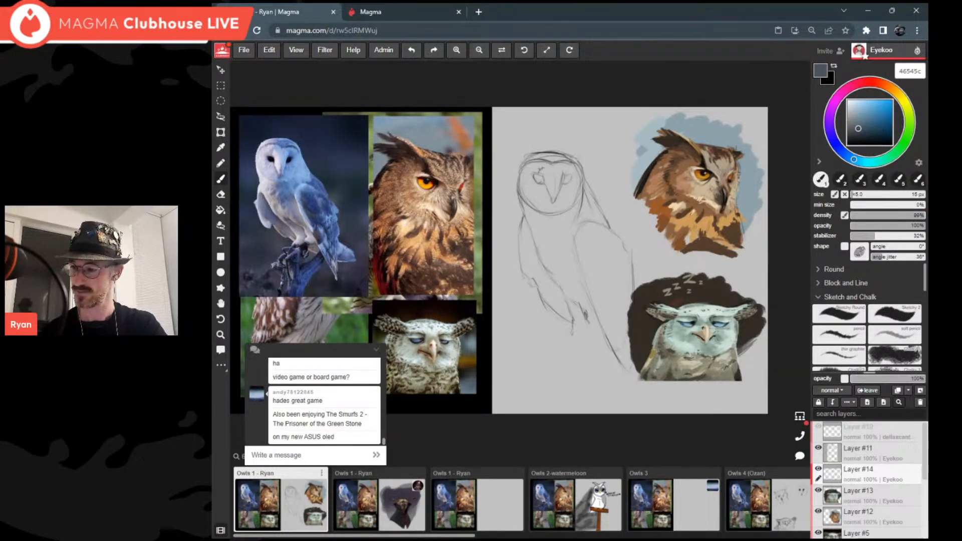
{"action": "left_click_drag", "start_coordinate": [525, 159], "coordinate": [557, 144]}
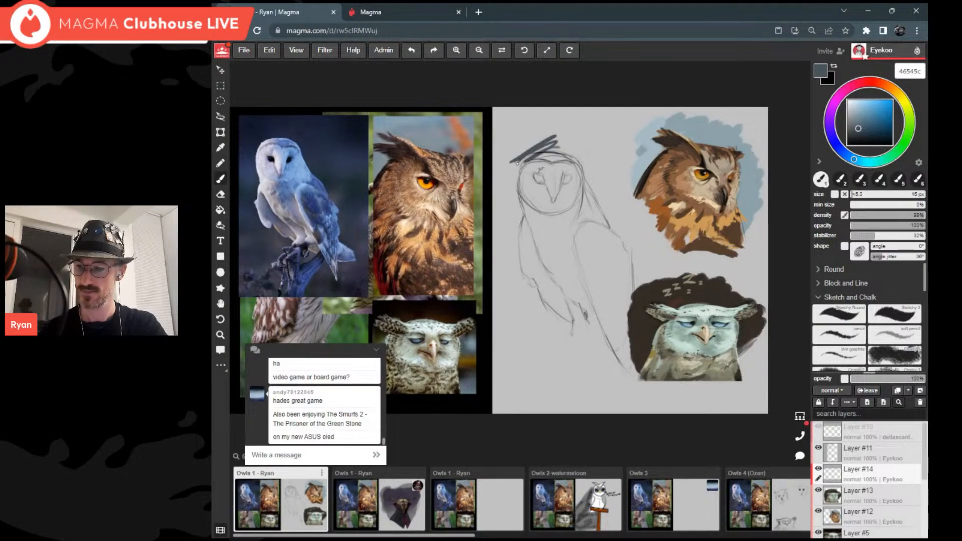
{"action": "key", "text": "bracketright"}
{"action": "key", "text": "bracketright"}
{"action": "key", "text": "bracketright"}
{"action": "key", "text": "bracketright"}
{"action": "key", "text": "bracketright"}
{"action": "left_click", "coordinate": [865, 121]}
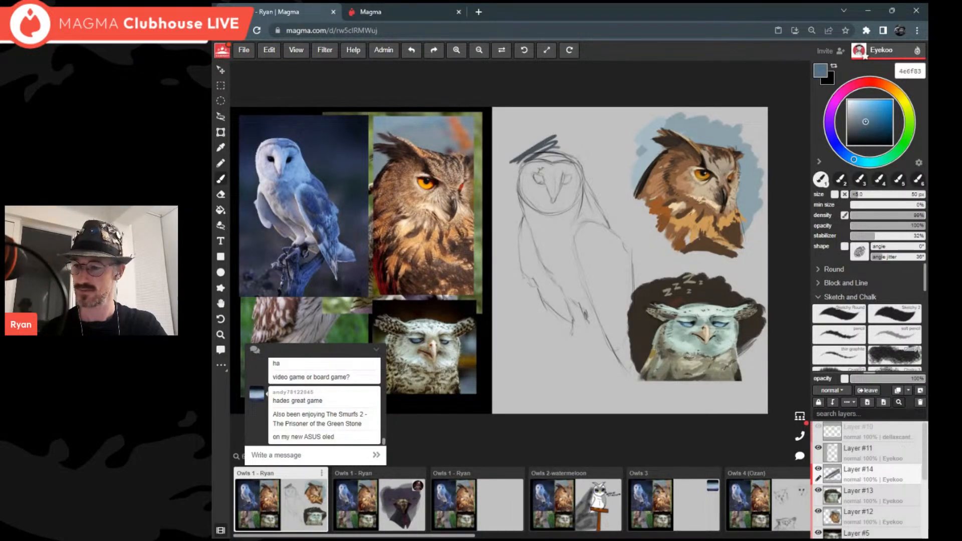
{"action": "mouse_move", "coordinate": [509, 160]}
{"action": "left_mouse_down"}
{"action": "mouse_move", "coordinate": [577, 132]}
{"action": "mouse_move", "coordinate": [586, 160]}
{"action": "mouse_move", "coordinate": [521, 225]}
{"action": "mouse_move", "coordinate": [511, 260]}
{"action": "mouse_move", "coordinate": [602, 215]}
{"action": "mouse_move", "coordinate": [535, 286]}
{"action": "mouse_move", "coordinate": [527, 310]}
{"action": "mouse_move", "coordinate": [571, 300]}
{"action": "mouse_move", "coordinate": [626, 246]}
{"action": "mouse_move", "coordinate": [591, 221]}
{"action": "mouse_move", "coordinate": [627, 196]}
{"action": "mouse_move", "coordinate": [566, 143]}
{"action": "mouse_move", "coordinate": [540, 166]}
{"action": "mouse_move", "coordinate": [603, 315]}
{"action": "mouse_move", "coordinate": [629, 273]}
{"action": "mouse_move", "coordinate": [645, 267]}
{"action": "mouse_move", "coordinate": [590, 335]}
{"action": "mouse_move", "coordinate": [590, 311]}
{"action": "mouse_move", "coordinate": [628, 306]}
{"action": "mouse_move", "coordinate": [626, 386]}
{"action": "left_mouse_up"}
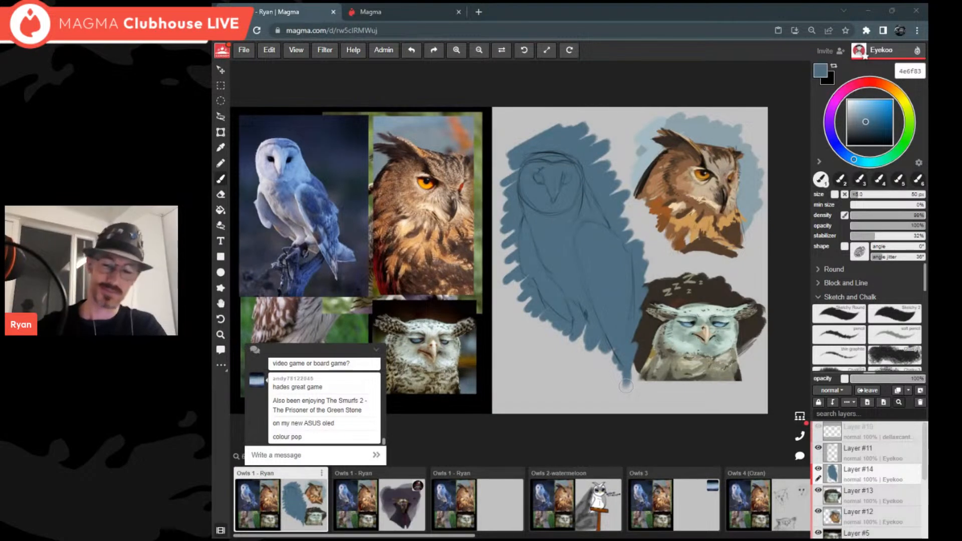
Step: Paint the right shoulder and folded wing in muted violet (6f7790), extending the colour up beside the beak
{"action": "scroll", "coordinate": [626, 386], "scroll_direction": "up", "scroll_amount": 3}
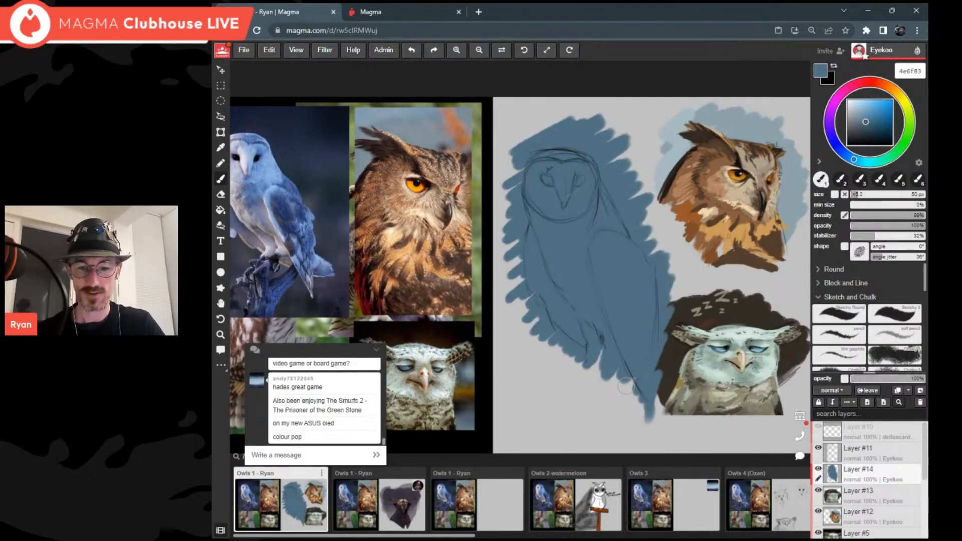
{"action": "mouse_move", "coordinate": [837, 147]}
{"action": "left_mouse_down"}
{"action": "mouse_move", "coordinate": [861, 118]}
{"action": "mouse_move", "coordinate": [839, 148]}
{"action": "left_mouse_up"}
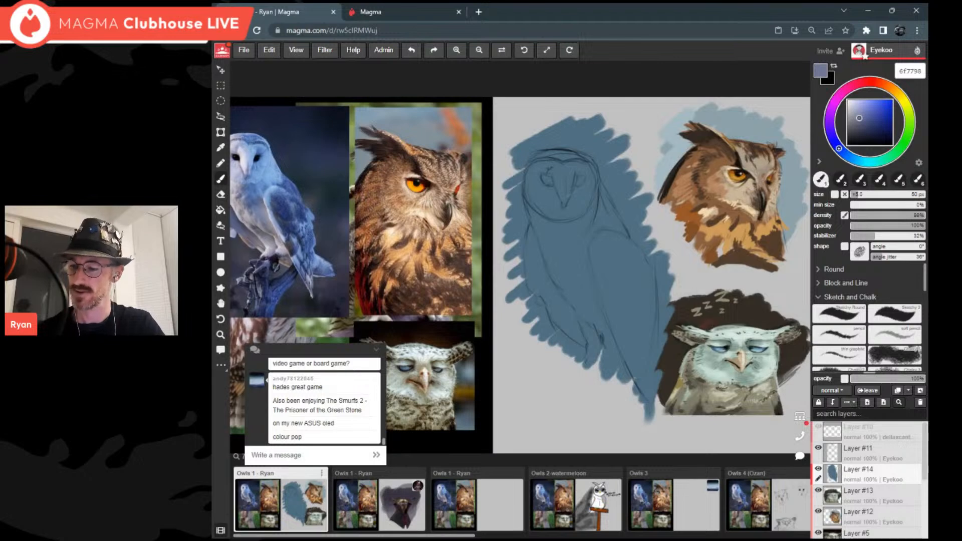
{"action": "mouse_move", "coordinate": [561, 214]}
{"action": "left_mouse_down"}
{"action": "mouse_move", "coordinate": [548, 232]}
{"action": "mouse_move", "coordinate": [620, 268]}
{"action": "left_mouse_up"}
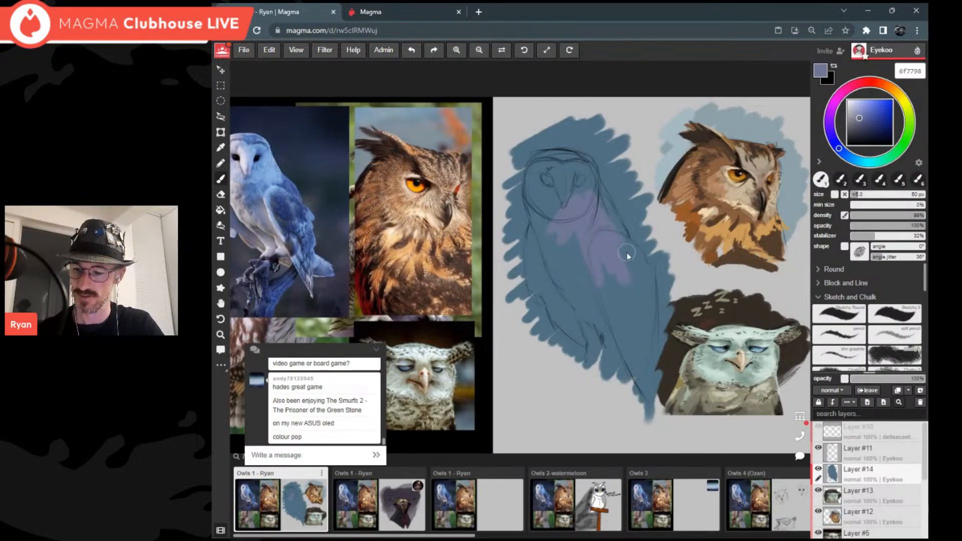
{"action": "mouse_move", "coordinate": [608, 206]}
{"action": "left_mouse_down"}
{"action": "mouse_move", "coordinate": [647, 299]}
{"action": "mouse_move", "coordinate": [596, 257]}
{"action": "mouse_move", "coordinate": [642, 279]}
{"action": "mouse_move", "coordinate": [571, 194]}
{"action": "left_mouse_up"}
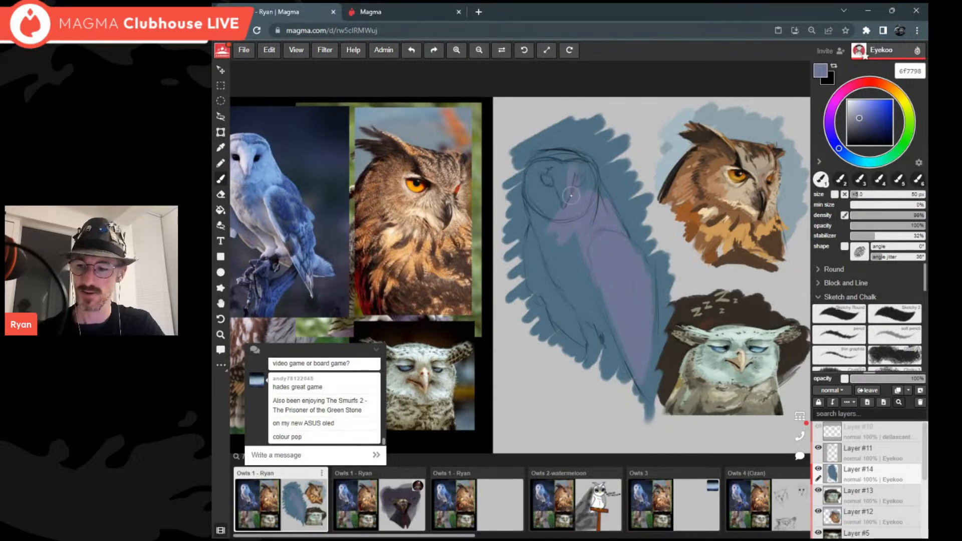
Step: Lighten the right half of the face and neck with pale violet (8b92b3), followed by light blue (7b9ac5)
{"action": "left_click_drag", "start_coordinate": [858, 116], "coordinate": [858, 113]}
{"action": "mouse_move", "coordinate": [585, 177]}
{"action": "left_mouse_down"}
{"action": "mouse_move", "coordinate": [588, 198]}
{"action": "mouse_move", "coordinate": [595, 187]}
{"action": "mouse_move", "coordinate": [576, 211]}
{"action": "left_mouse_up"}
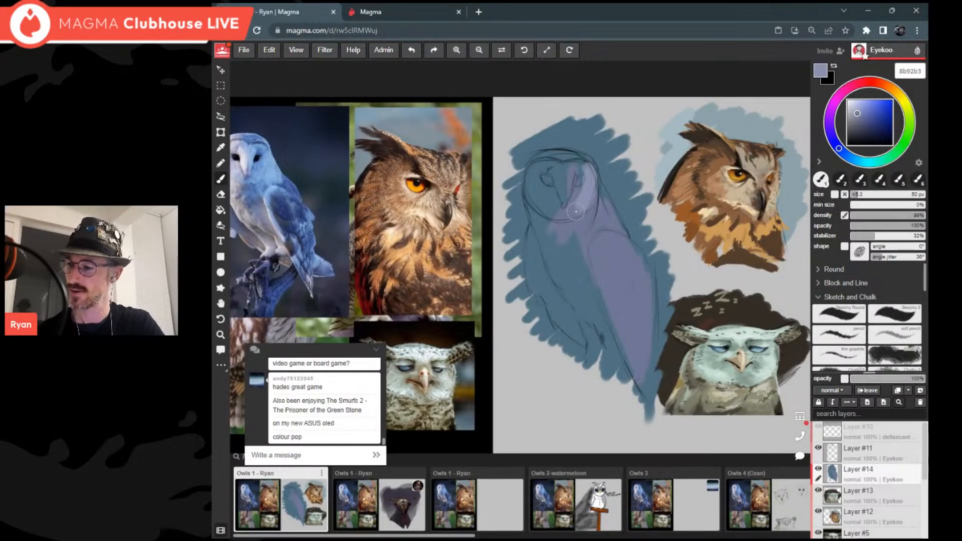
{"action": "left_click", "coordinate": [847, 155]}
{"action": "left_click", "coordinate": [856, 112]}
{"action": "mouse_move", "coordinate": [586, 163]}
{"action": "left_mouse_down"}
{"action": "mouse_move", "coordinate": [593, 176]}
{"action": "mouse_move", "coordinate": [566, 217]}
{"action": "left_mouse_up"}
{"action": "left_click_drag", "start_coordinate": [858, 112], "coordinate": [864, 110]}
{"action": "left_click_drag", "start_coordinate": [591, 176], "coordinate": [571, 214]}
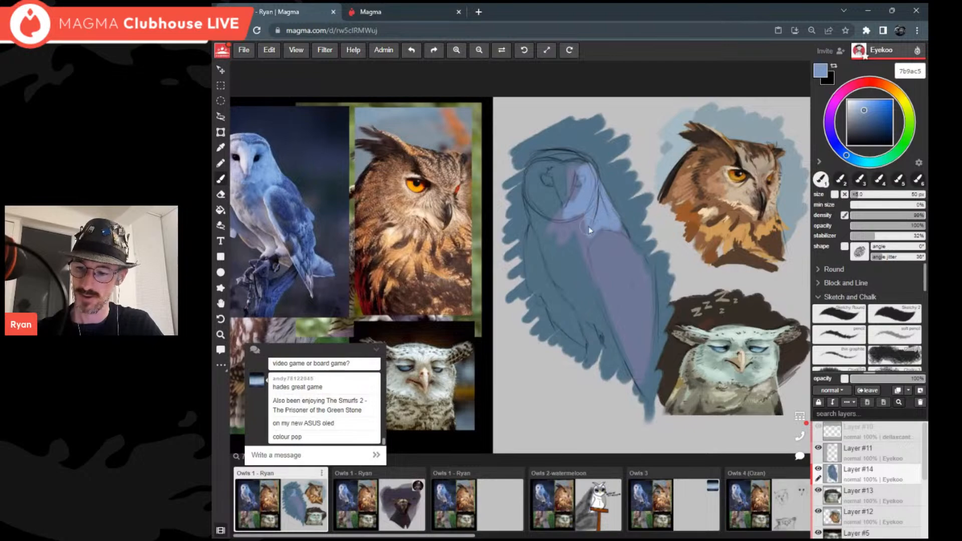
Step: Fill the rest of the face and the chest with light blue (7b9ac5), keeping the violet wing's edge clear
{"action": "scroll", "coordinate": [581, 200], "scroll_direction": "down", "scroll_amount": 3}
{"action": "scroll", "coordinate": [577, 191], "scroll_direction": "up", "scroll_amount": 2}
{"action": "mouse_move", "coordinate": [546, 177]}
{"action": "left_mouse_down"}
{"action": "mouse_move", "coordinate": [558, 217]}
{"action": "mouse_move", "coordinate": [579, 203]}
{"action": "mouse_move", "coordinate": [548, 212]}
{"action": "left_mouse_up"}
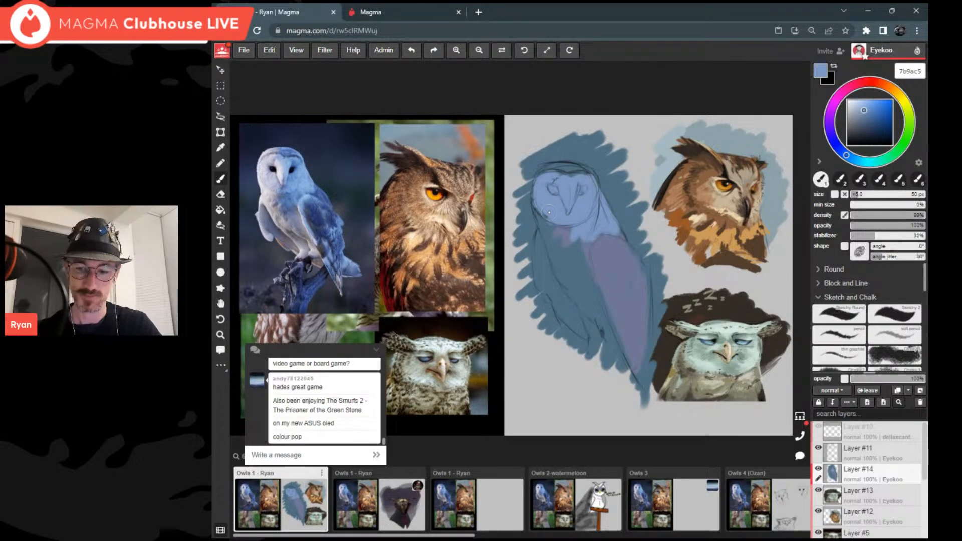
{"action": "mouse_move", "coordinate": [563, 246]}
{"action": "left_mouse_down"}
{"action": "mouse_move", "coordinate": [598, 290]}
{"action": "mouse_move", "coordinate": [617, 340]}
{"action": "left_mouse_up"}
{"action": "left_click_drag", "start_coordinate": [580, 260], "coordinate": [580, 272]}
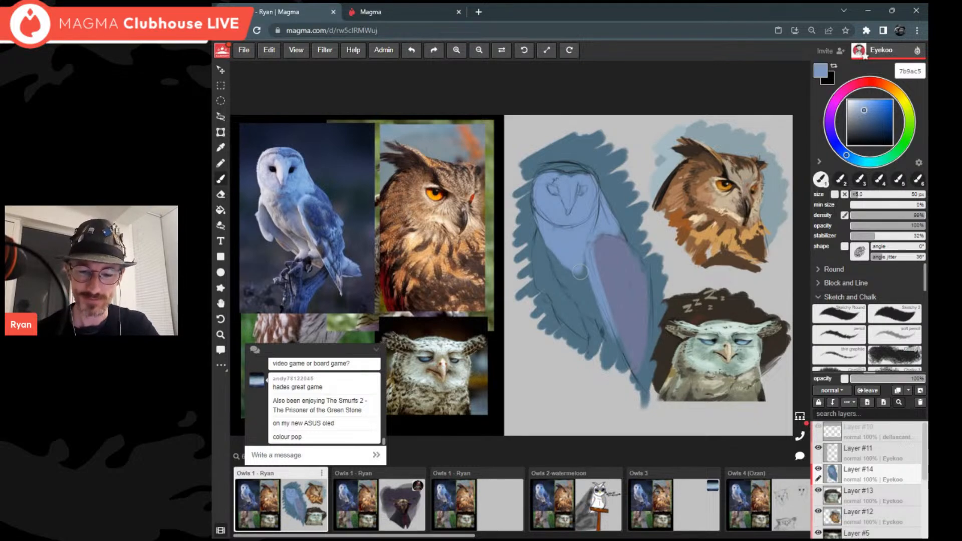
Step: Paint light blue (7b9ac5) strokes over the left wing and reduce the brush to 35 px
{"action": "left_click_drag", "start_coordinate": [539, 281], "coordinate": [569, 327]}
{"action": "key", "text": "bracketleft"}
{"action": "key", "text": "bracketleft"}
{"action": "key", "text": "bracketleft"}
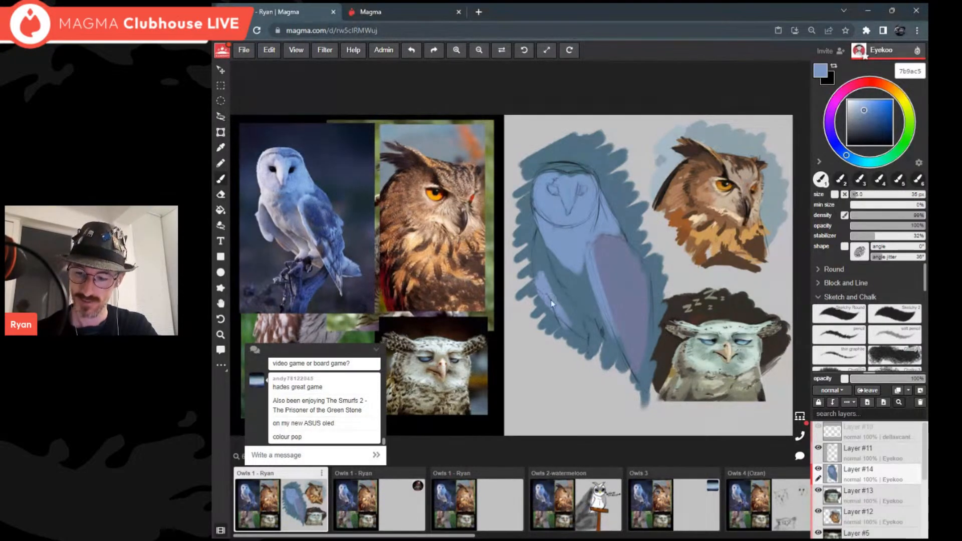
Step: Paint feather patches on the upper part of the violet right wing in mid blue (566f92), followed by darker blue (415674)
{"action": "left_click", "coordinate": [865, 120]}
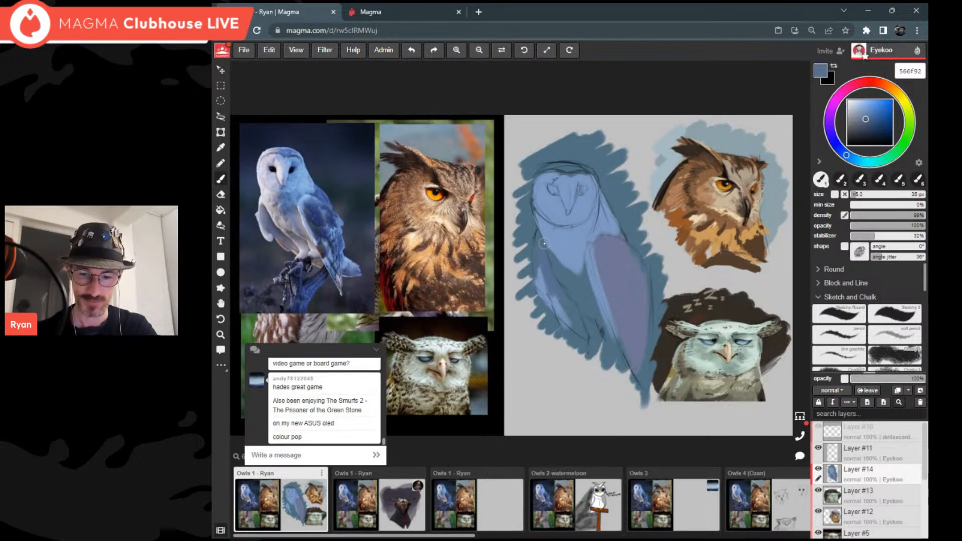
{"action": "left_click_drag", "start_coordinate": [612, 284], "coordinate": [618, 269]}
{"action": "left_click", "coordinate": [867, 124]}
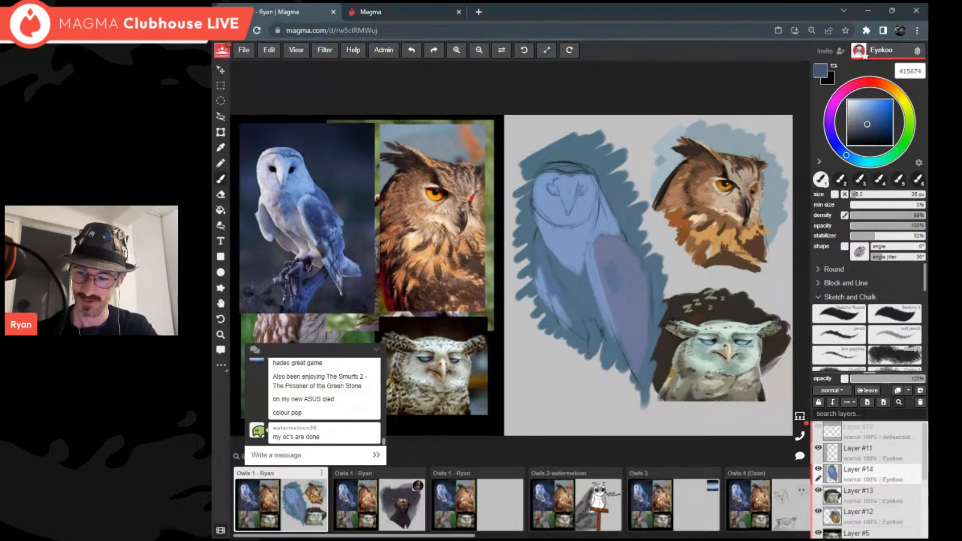
{"action": "mouse_move", "coordinate": [606, 265]}
{"action": "left_mouse_down"}
{"action": "mouse_move", "coordinate": [613, 257]}
{"action": "mouse_move", "coordinate": [611, 280]}
{"action": "mouse_move", "coordinate": [623, 283]}
{"action": "left_mouse_up"}
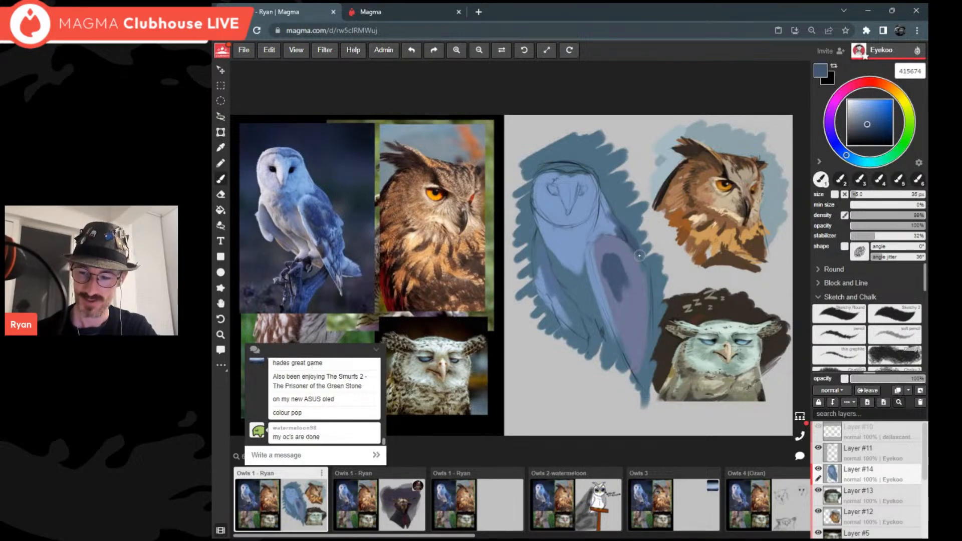
{"action": "left_click_drag", "start_coordinate": [632, 273], "coordinate": [640, 287]}
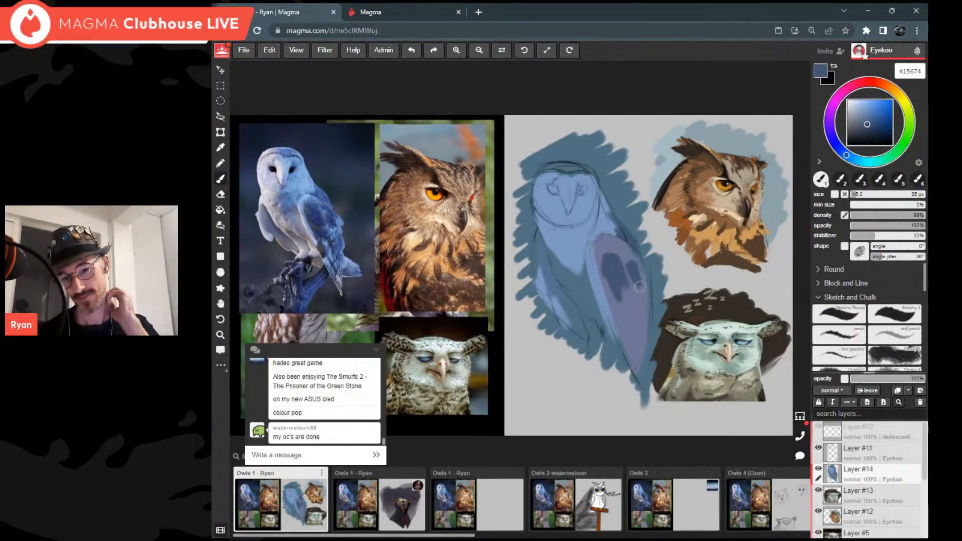
Step: Shade the left wing and the lower chest between the wings with dark blue (415674), undoing the last stray stroke
{"action": "scroll", "coordinate": [640, 286], "scroll_direction": "down", "scroll_amount": 3}
{"action": "scroll", "coordinate": [640, 286], "scroll_direction": "up", "scroll_amount": 5}
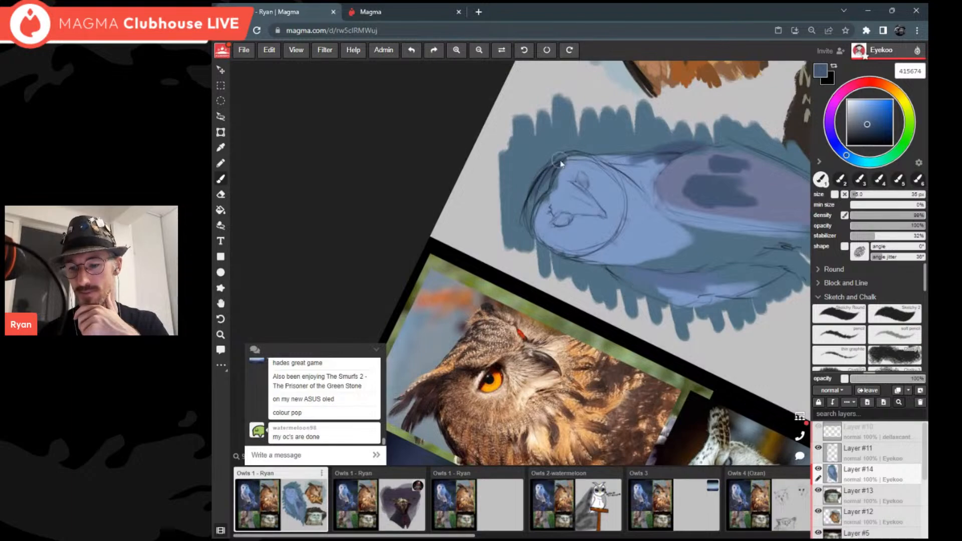
{"action": "scroll", "coordinate": [574, 152], "scroll_direction": "down", "scroll_amount": 5}
{"action": "scroll", "coordinate": [573, 152], "scroll_direction": "up", "scroll_amount": 4}
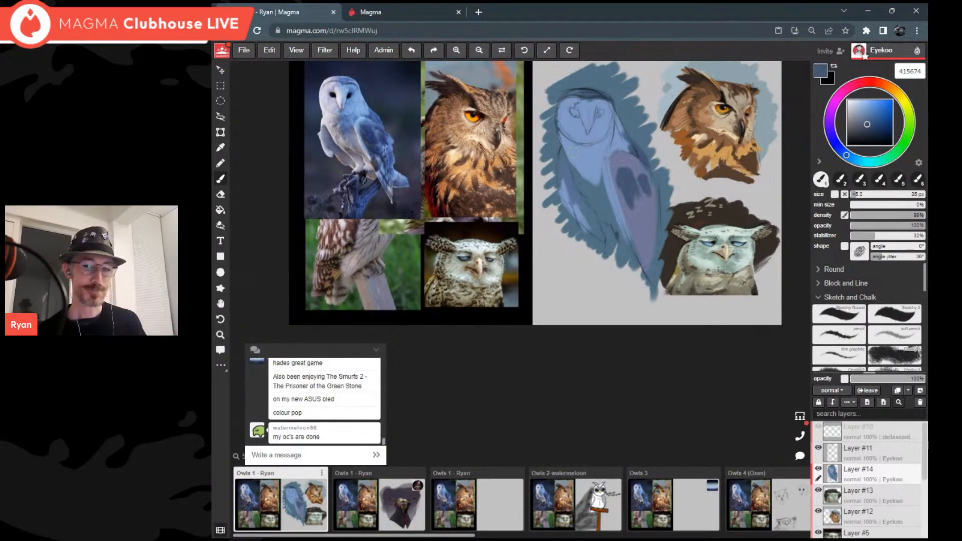
{"action": "scroll", "coordinate": [574, 152], "scroll_direction": "up", "scroll_amount": 2}
{"action": "left_click_drag", "start_coordinate": [581, 143], "coordinate": [576, 163]}
{"action": "key", "text": "ctrl+z"}
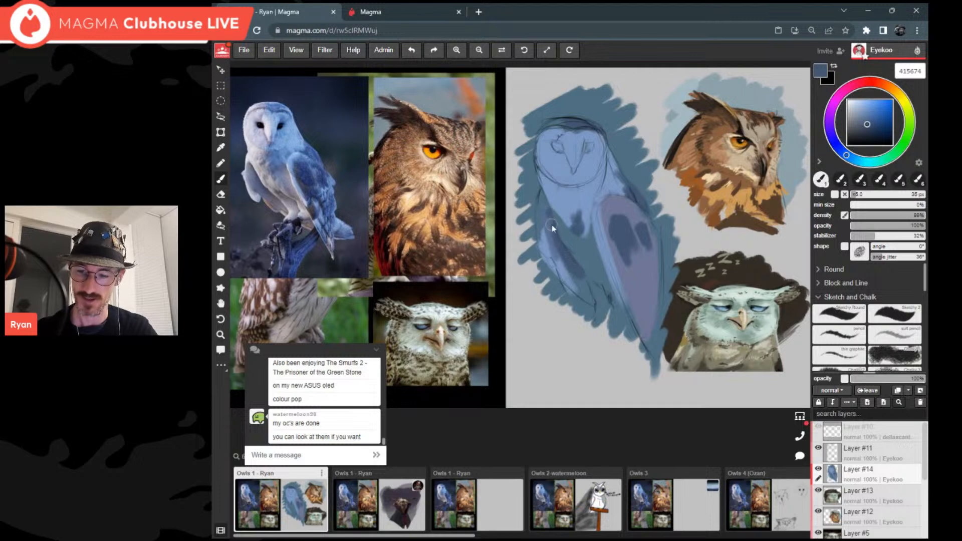
Step: Try a warm off-white (cdc8b0) highlight on the left edge of the face
{"action": "left_click", "coordinate": [557, 254], "text": "alt"}
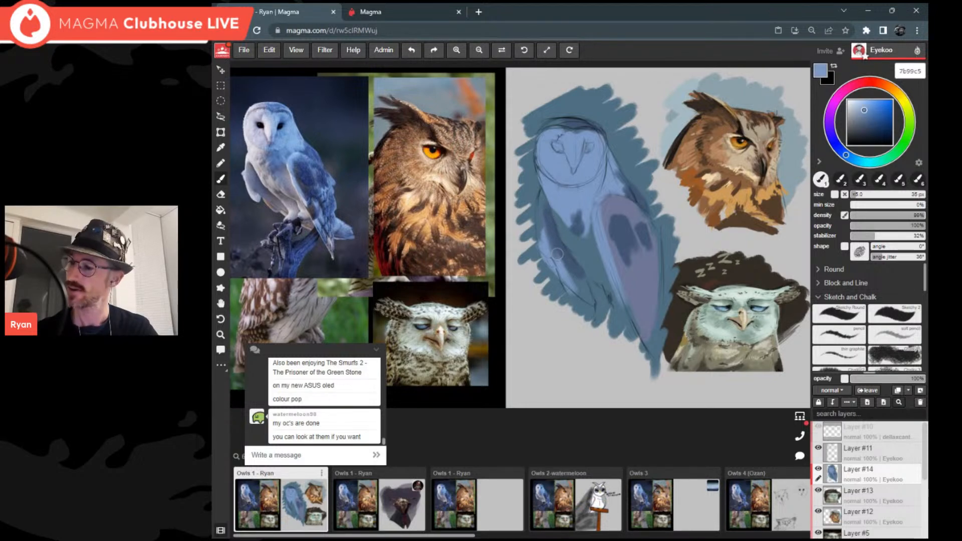
{"action": "left_click_drag", "start_coordinate": [862, 111], "coordinate": [858, 109]}
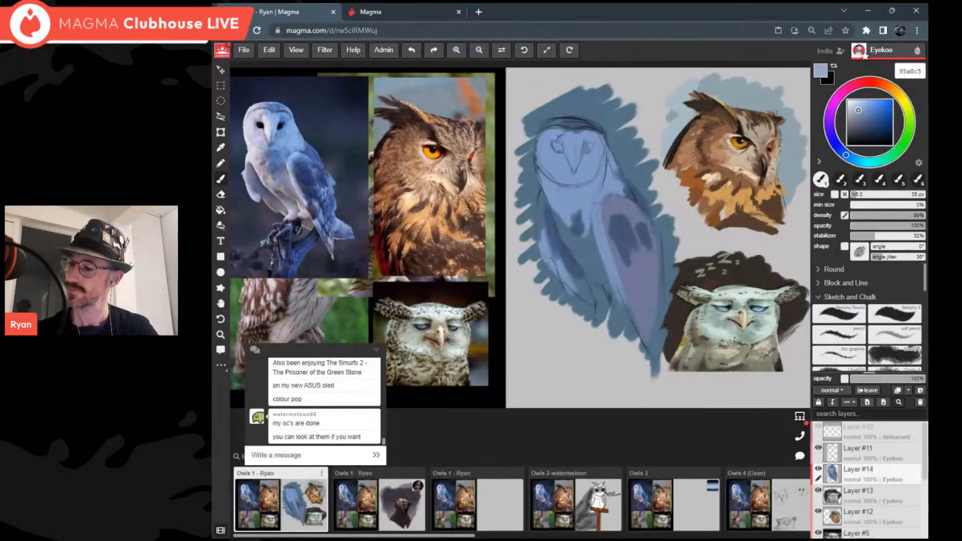
{"action": "left_click", "coordinate": [847, 156]}
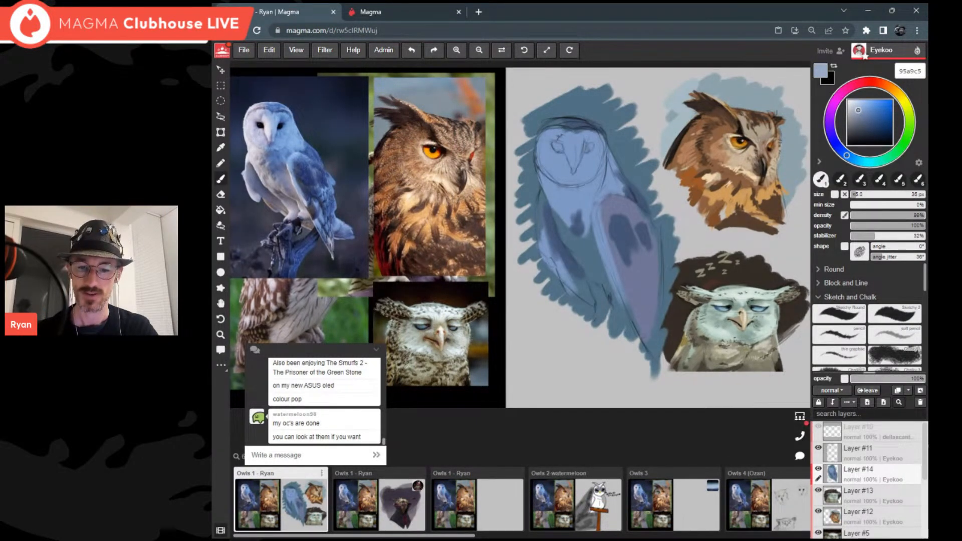
{"action": "mouse_move", "coordinate": [847, 156]}
{"action": "left_mouse_down"}
{"action": "mouse_move", "coordinate": [881, 162]}
{"action": "mouse_move", "coordinate": [905, 139]}
{"action": "mouse_move", "coordinate": [910, 116]}
{"action": "mouse_move", "coordinate": [897, 93]}
{"action": "mouse_move", "coordinate": [852, 108]}
{"action": "left_mouse_up"}
{"action": "left_click", "coordinate": [855, 109]}
{"action": "left_click_drag", "start_coordinate": [542, 143], "coordinate": [539, 158]}
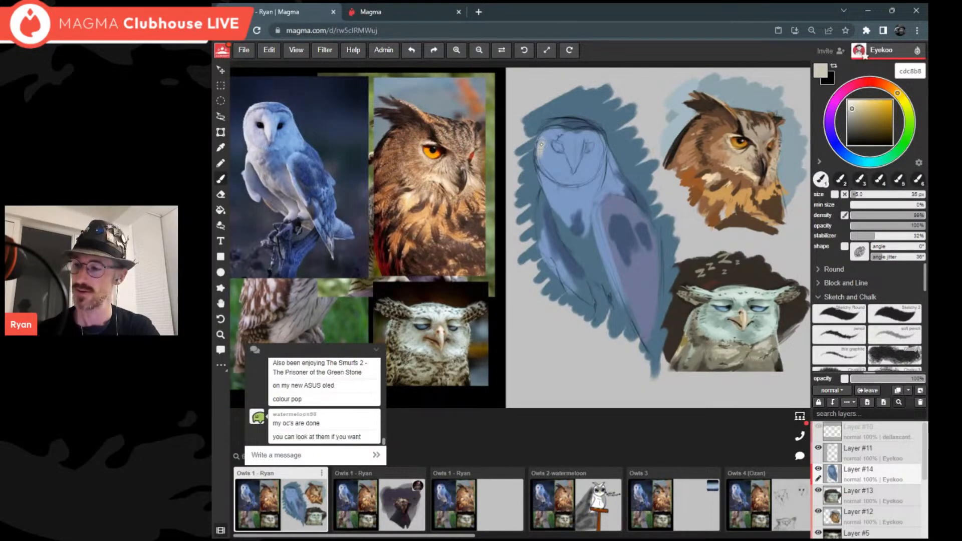
{"action": "left_click_drag", "start_coordinate": [852, 108], "coordinate": [849, 109]}
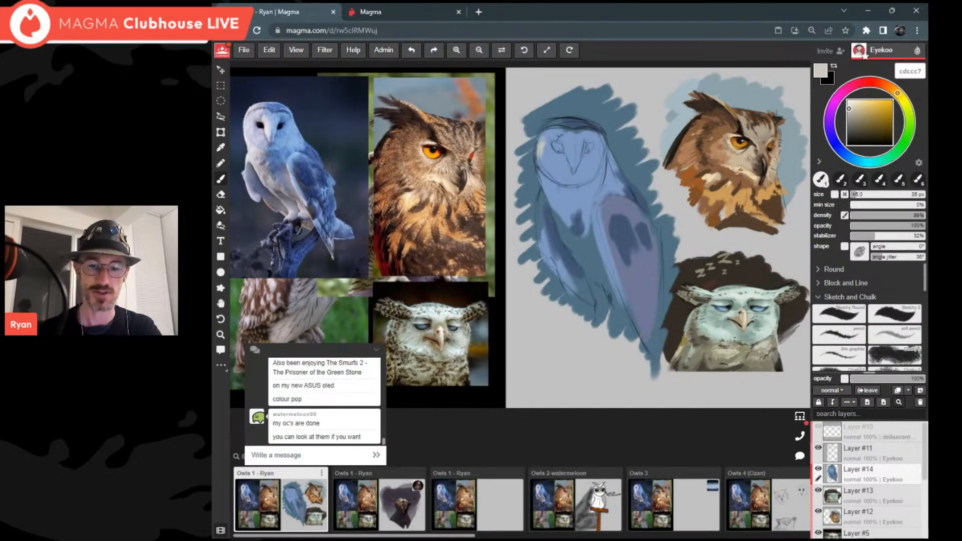
Step: Compare whites sampled from the reference owl, and highlight the face's left edge and the chest's left side in pale violet-grey (cdcad0)
{"action": "left_click", "coordinate": [257, 138], "text": "alt"}
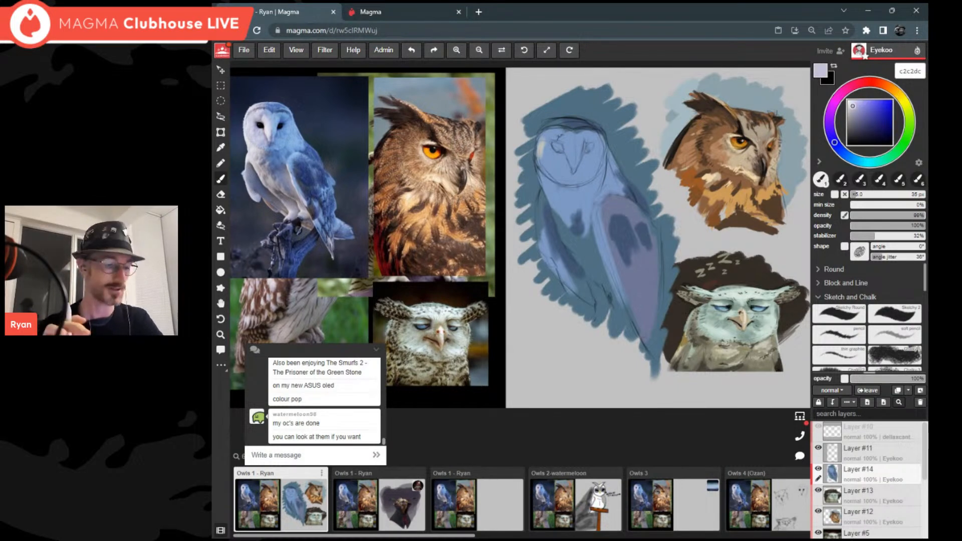
{"action": "key", "text": "alt"}
{"action": "mouse_move", "coordinate": [286, 120]}
{"action": "left_mouse_down", "text": "alt"}
{"action": "mouse_move", "coordinate": [266, 130]}
{"action": "mouse_move", "coordinate": [274, 122]}
{"action": "mouse_move", "coordinate": [263, 127]}
{"action": "mouse_move", "coordinate": [256, 114]}
{"action": "mouse_move", "coordinate": [252, 154]}
{"action": "left_mouse_up", "text": "alt"}
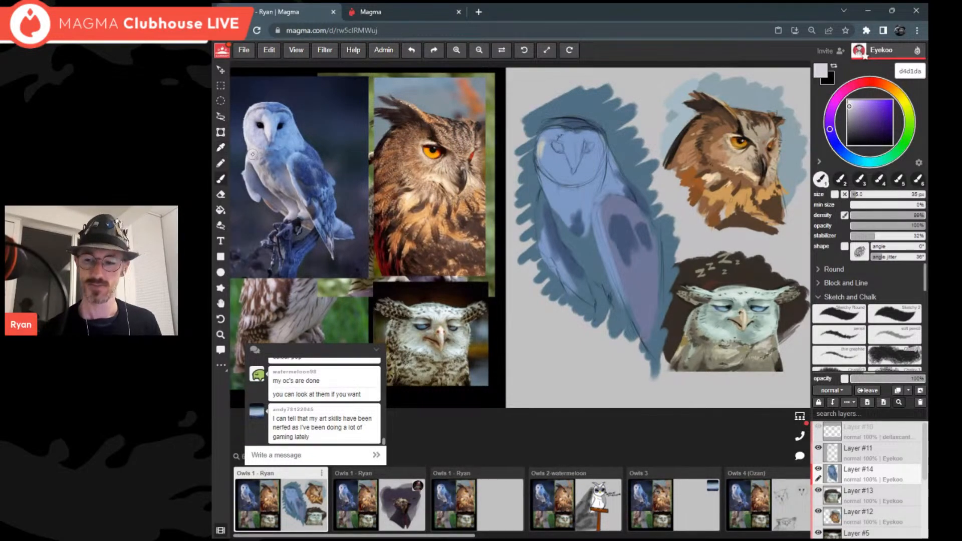
{"action": "left_click", "coordinate": [557, 193], "text": "alt"}
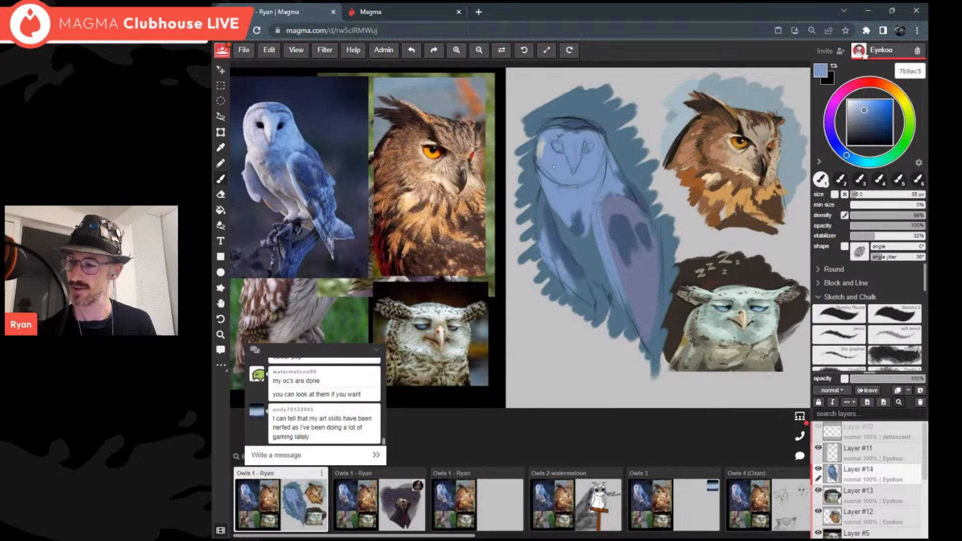
{"action": "mouse_move", "coordinate": [834, 139]}
{"action": "left_mouse_down"}
{"action": "mouse_move", "coordinate": [829, 124]}
{"action": "mouse_move", "coordinate": [849, 107]}
{"action": "left_mouse_up"}
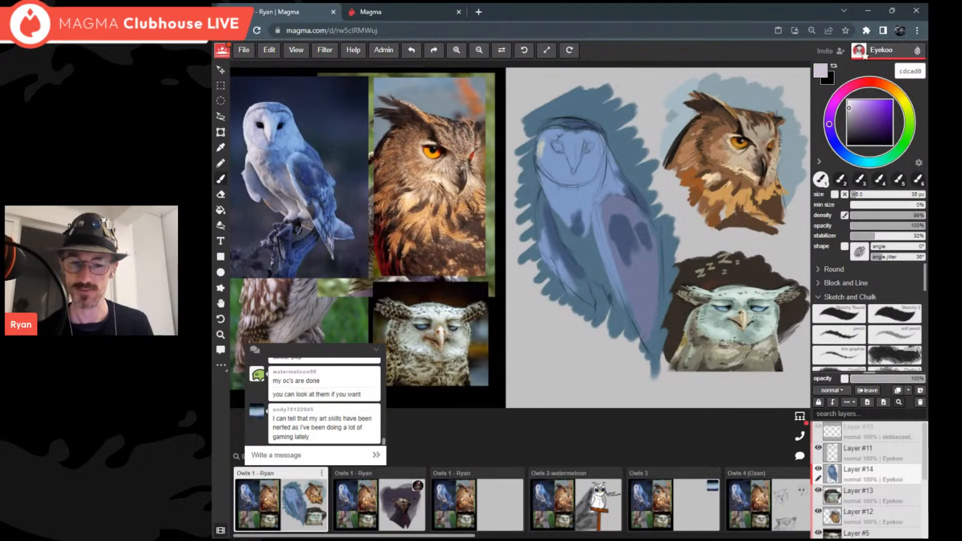
{"action": "mouse_move", "coordinate": [547, 126]}
{"action": "left_mouse_down"}
{"action": "mouse_move", "coordinate": [536, 138]}
{"action": "mouse_move", "coordinate": [548, 129]}
{"action": "mouse_move", "coordinate": [537, 153]}
{"action": "mouse_move", "coordinate": [547, 172]}
{"action": "mouse_move", "coordinate": [539, 211]}
{"action": "mouse_move", "coordinate": [545, 192]}
{"action": "left_mouse_up"}
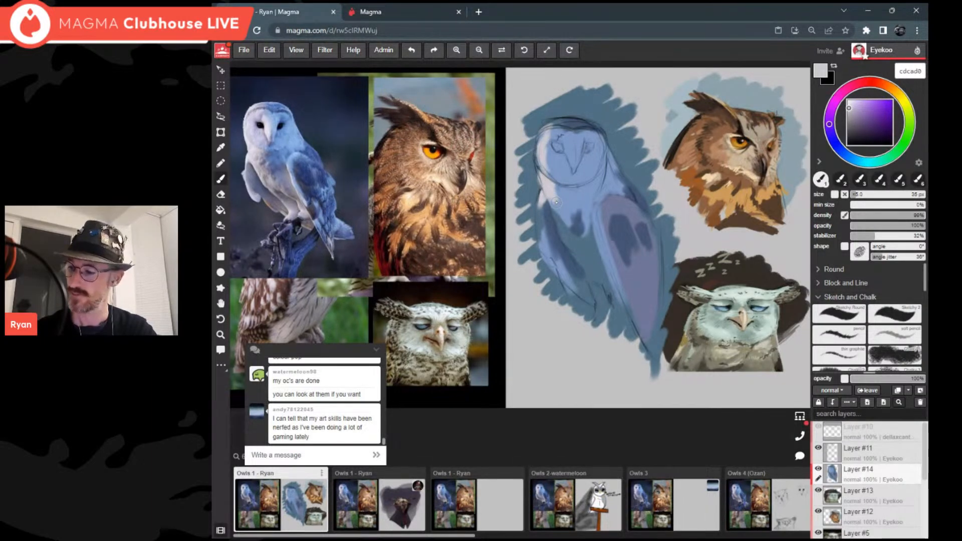
{"action": "left_click_drag", "start_coordinate": [553, 200], "coordinate": [562, 235]}
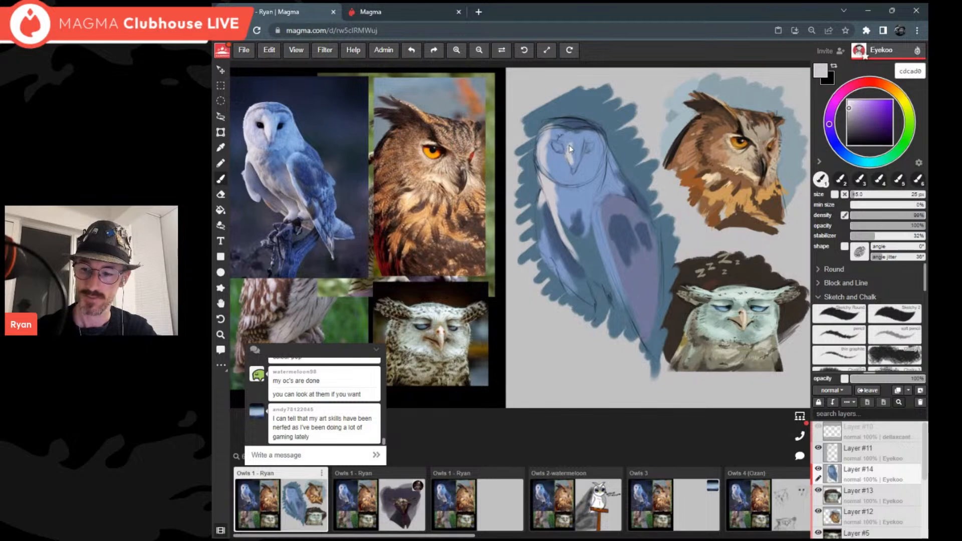
Step: Highlight the beak ridge, forehead and upper chest in pale violet-grey (cdcad0) with a 25 px brush, and dab in the feet
{"action": "left_click_drag", "start_coordinate": [572, 157], "coordinate": [571, 165]}
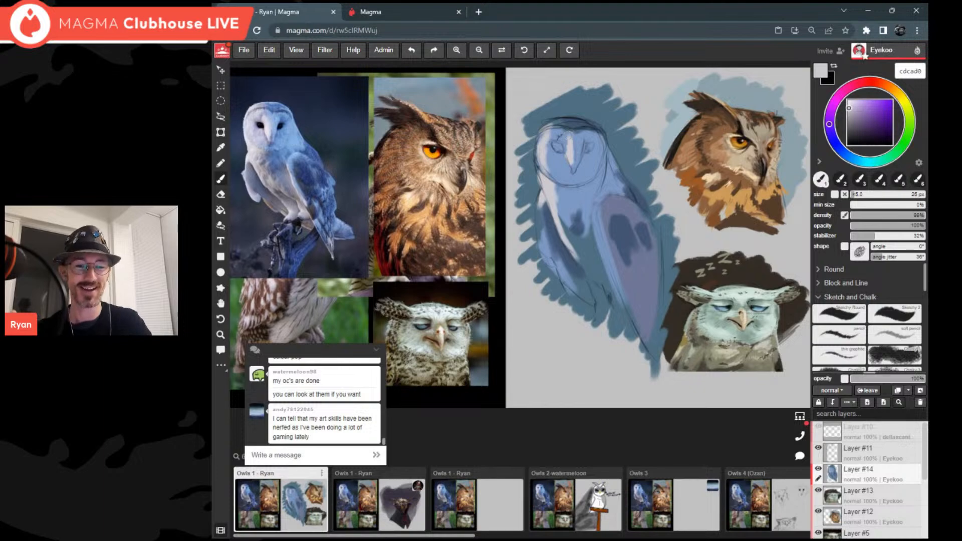
{"action": "scroll", "coordinate": [568, 135], "scroll_direction": "down", "scroll_amount": 3}
{"action": "scroll", "coordinate": [568, 135], "scroll_direction": "up", "scroll_amount": 3}
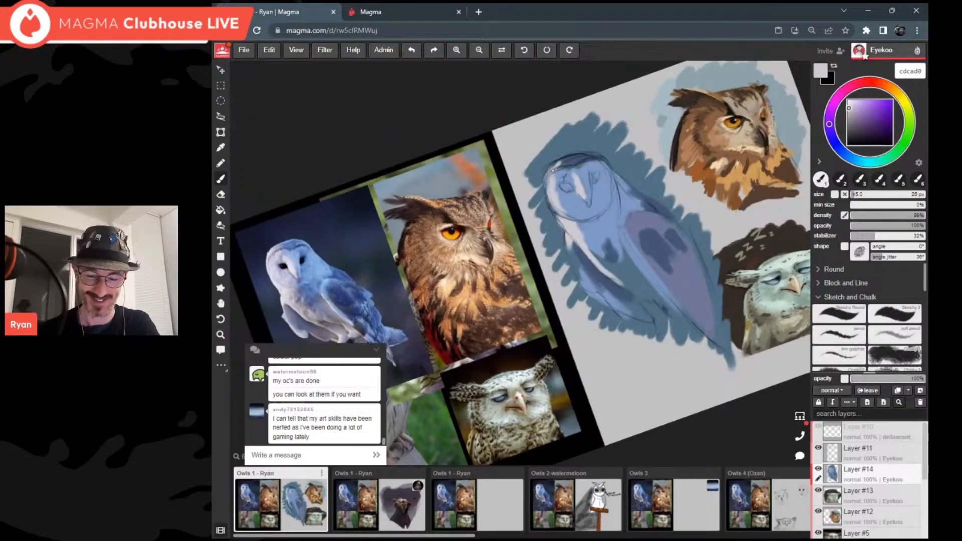
{"action": "scroll", "coordinate": [553, 170], "scroll_direction": "down", "scroll_amount": 3}
{"action": "scroll", "coordinate": [553, 171], "scroll_direction": "up", "scroll_amount": 3}
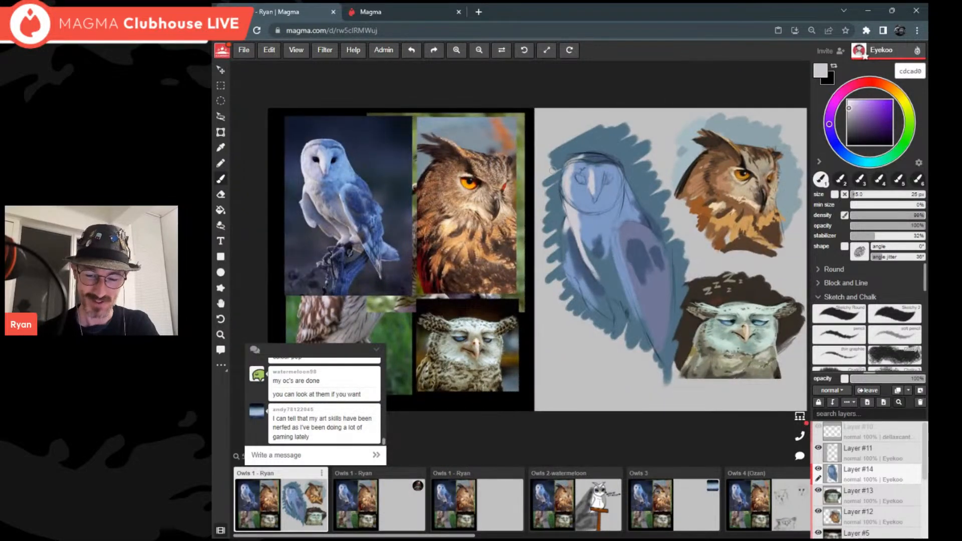
{"action": "scroll", "coordinate": [551, 171], "scroll_direction": "up", "scroll_amount": 3}
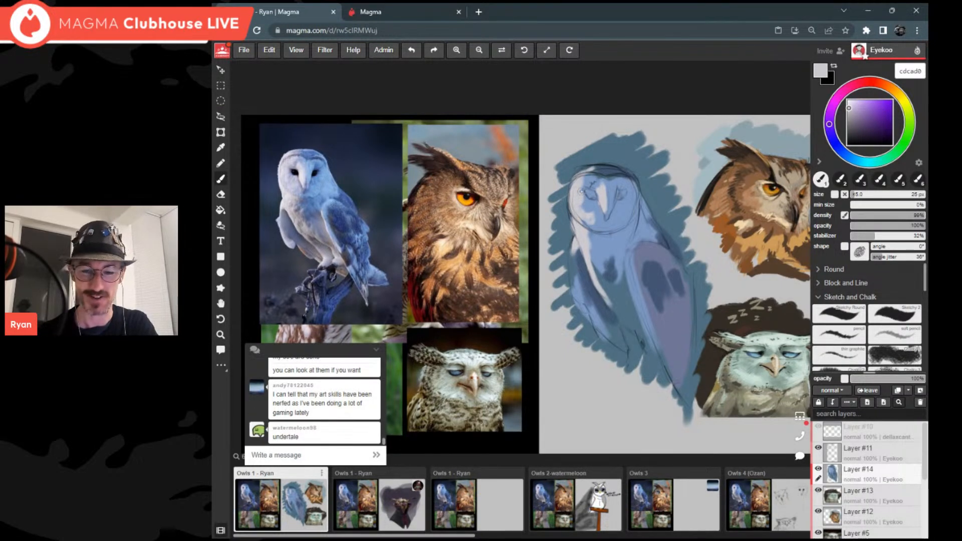
{"action": "left_click_drag", "start_coordinate": [587, 180], "coordinate": [603, 169]}
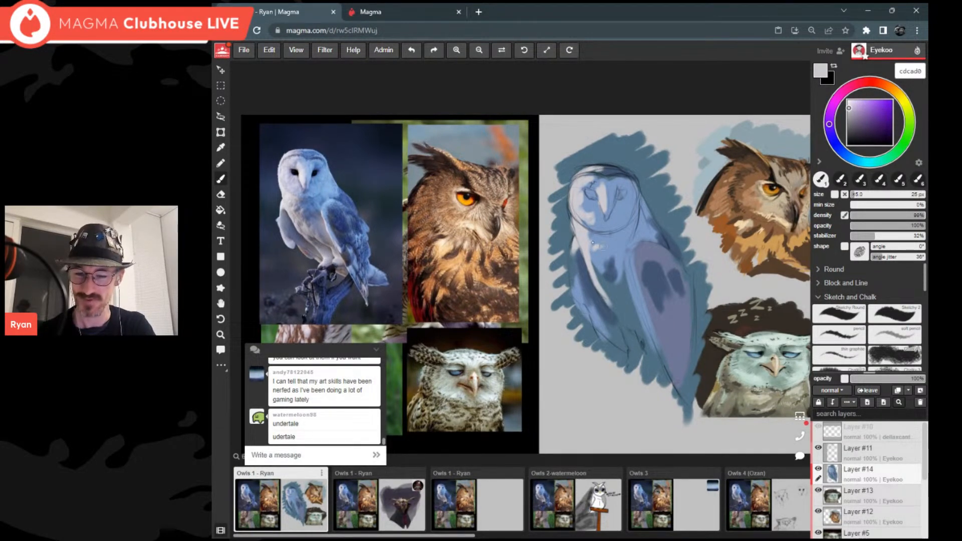
{"action": "mouse_move", "coordinate": [630, 362]}
{"action": "left_mouse_down"}
{"action": "mouse_move", "coordinate": [631, 344]}
{"action": "mouse_move", "coordinate": [630, 368]}
{"action": "mouse_move", "coordinate": [641, 350]}
{"action": "mouse_move", "coordinate": [648, 357]}
{"action": "left_mouse_up"}
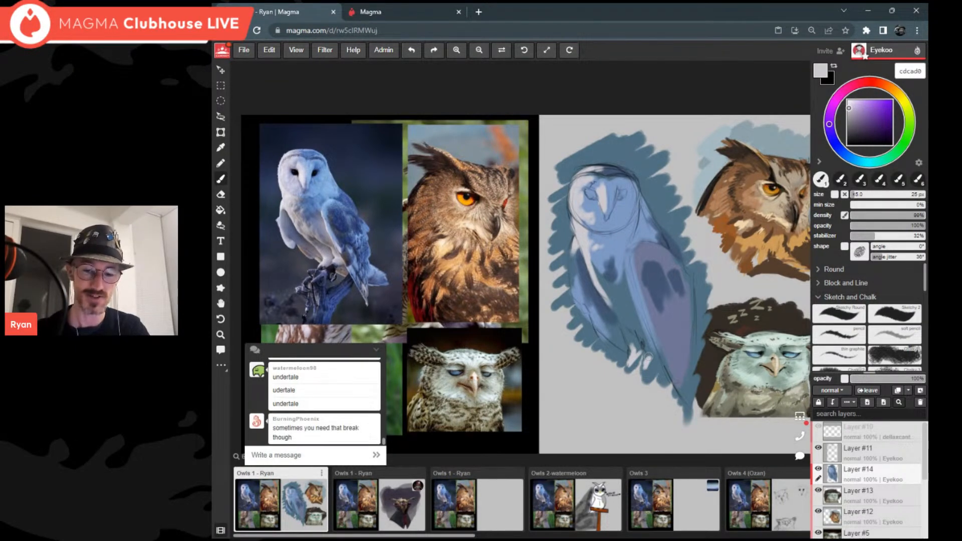
Step: Paint muted violet-grey (a39fad) along the lower left of the chest and blend it inward with light blue (7b9ac5)
{"action": "left_click", "coordinate": [849, 112]}
{"action": "left_click_drag", "start_coordinate": [829, 124], "coordinate": [830, 130]}
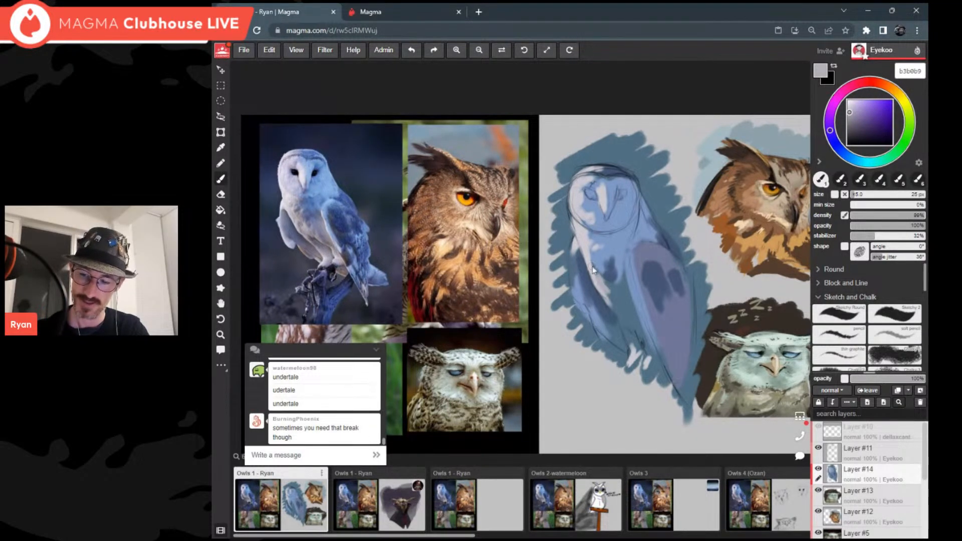
{"action": "left_click_drag", "start_coordinate": [849, 112], "coordinate": [851, 115]}
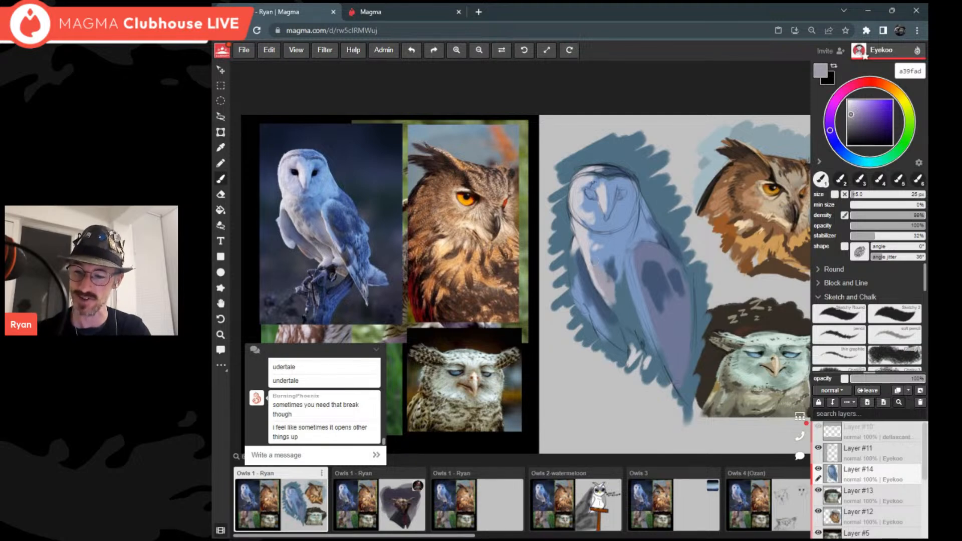
{"action": "left_click", "coordinate": [606, 275], "text": "alt"}
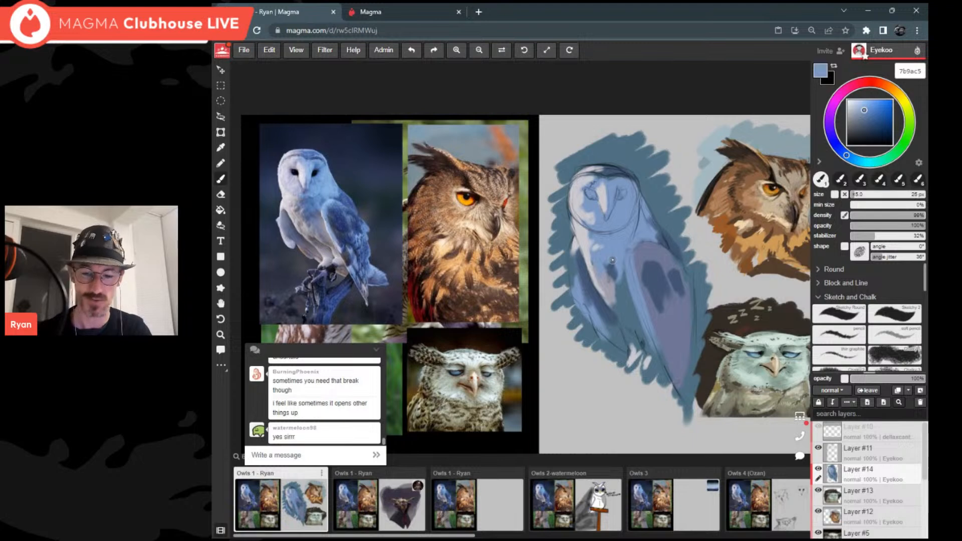
Step: Refine the left wing's shadows with dark blue sampled from the painting (445a79, 35455c) and a greyer blue (4f5f77)
{"action": "left_click", "coordinate": [572, 258], "text": "alt"}
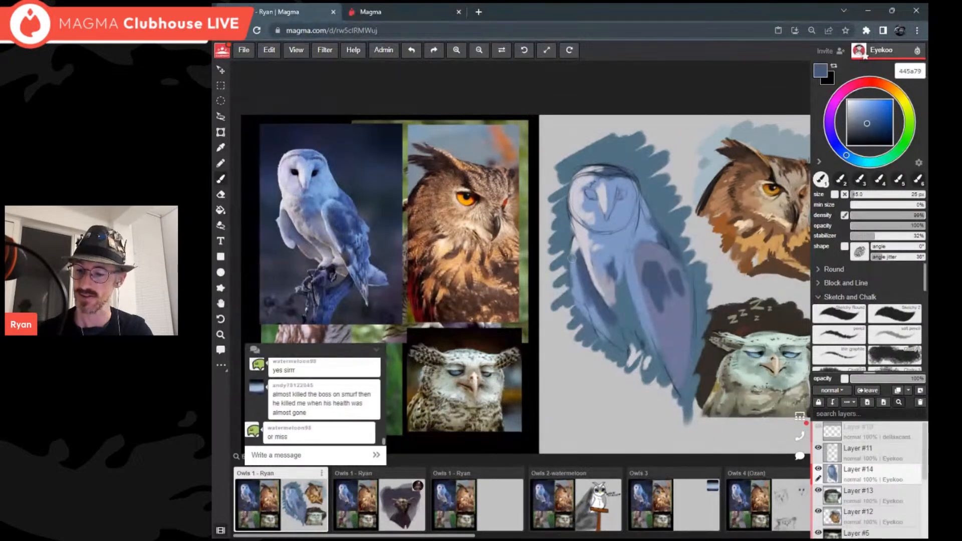
{"action": "left_click", "coordinate": [572, 258], "text": "alt"}
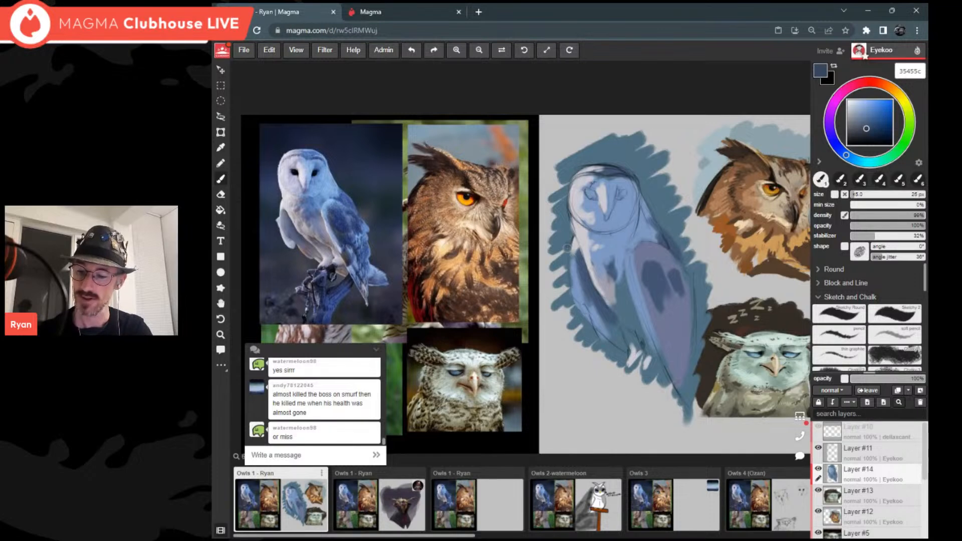
{"action": "left_click_drag", "start_coordinate": [866, 129], "coordinate": [862, 124]}
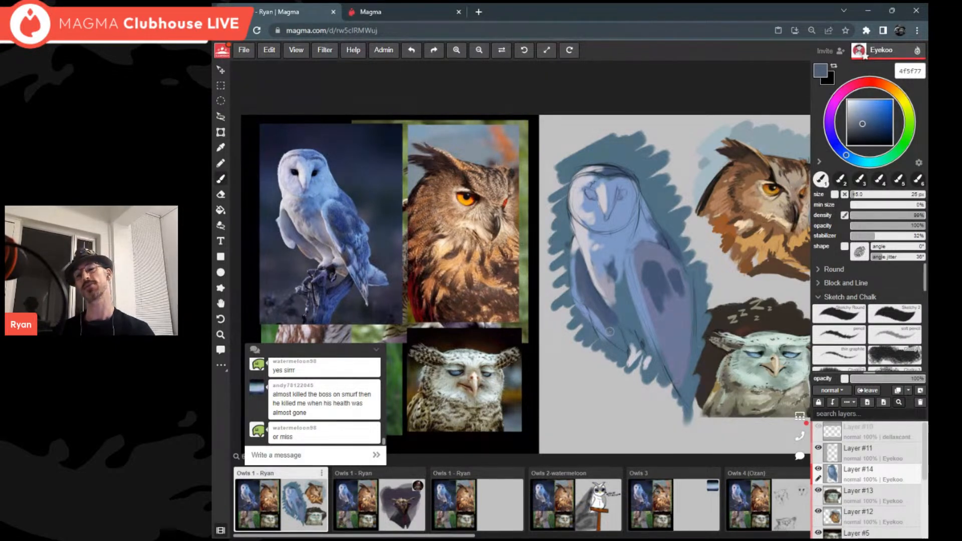
Step: Extend the shadow down the owl's right wing in greyer blue (4f5f77) with the 25 px brush
{"action": "scroll", "coordinate": [610, 331], "scroll_direction": "down", "scroll_amount": 4}
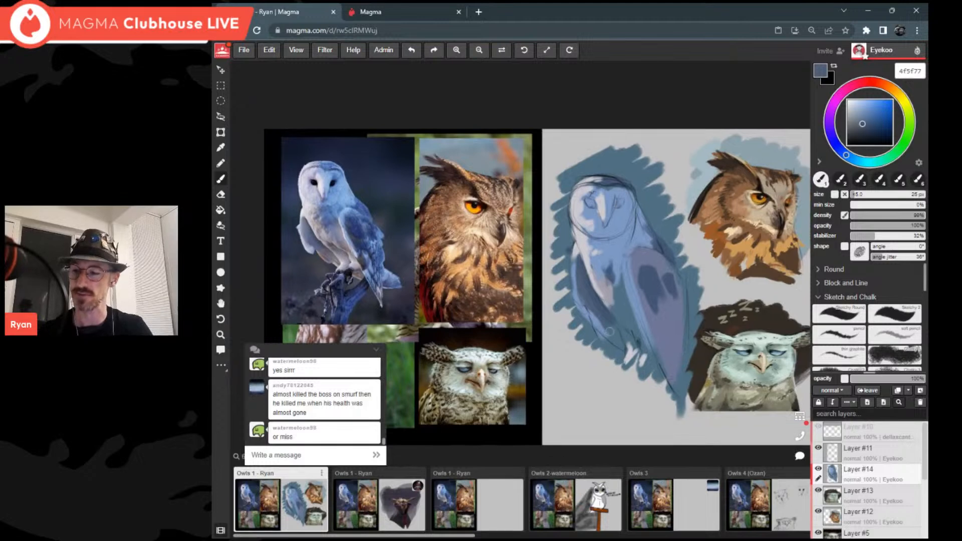
{"action": "scroll", "coordinate": [651, 276], "scroll_direction": "up", "scroll_amount": 2}
{"action": "scroll", "coordinate": [606, 267], "scroll_direction": "up", "scroll_amount": 1}
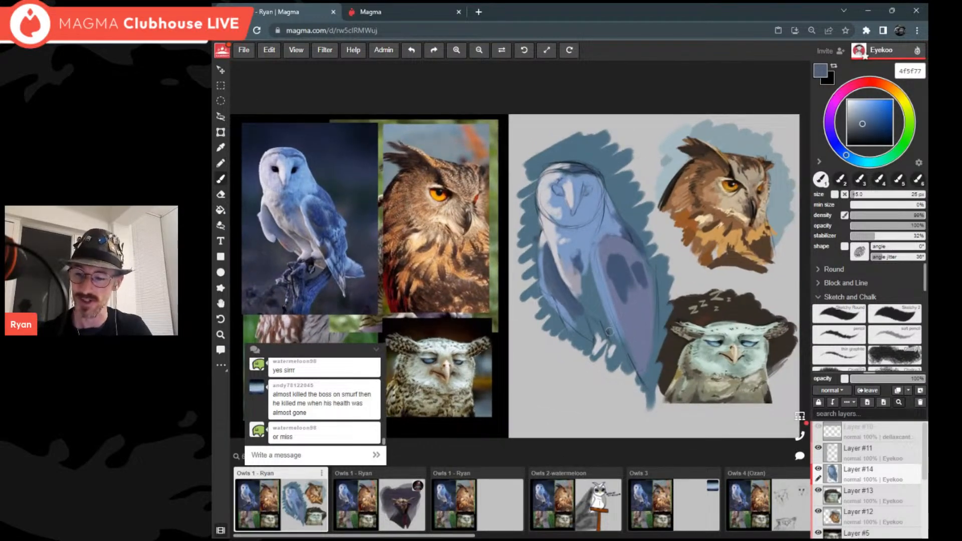
{"action": "left_click_drag", "start_coordinate": [608, 270], "coordinate": [623, 310]}
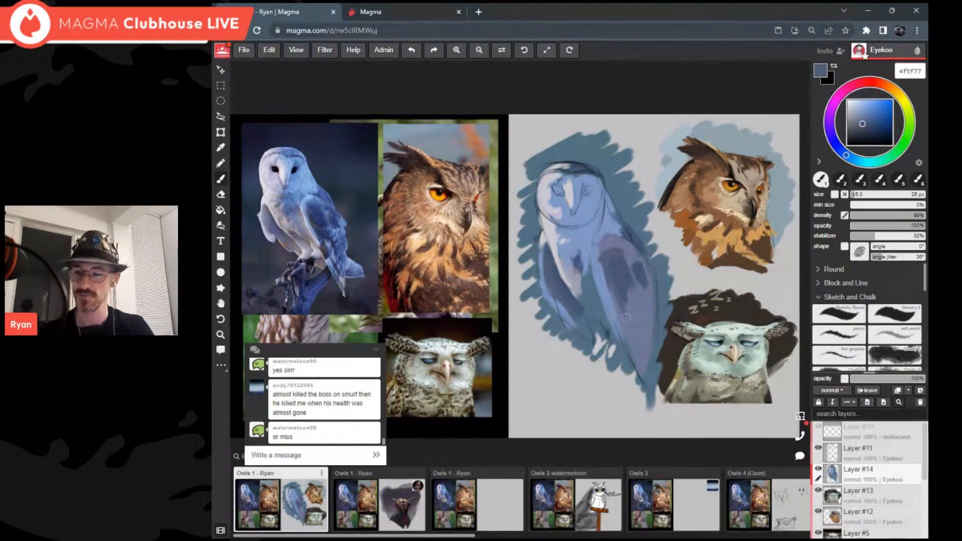
Step: Dab in the painted barn owl's left eye in black (000000) with a 15 px brush
{"action": "left_click", "coordinate": [626, 317], "text": "alt"}
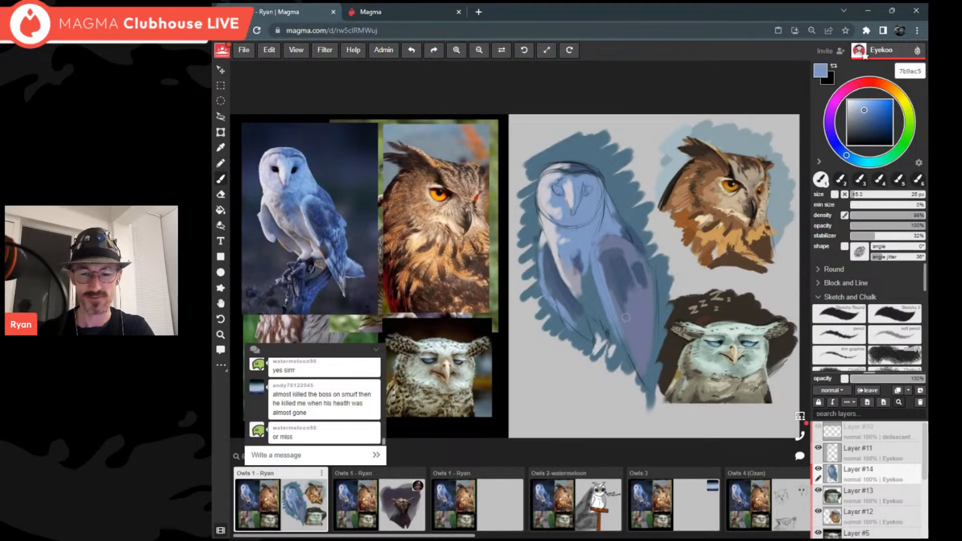
{"action": "left_click_drag", "start_coordinate": [848, 143], "coordinate": [842, 149]}
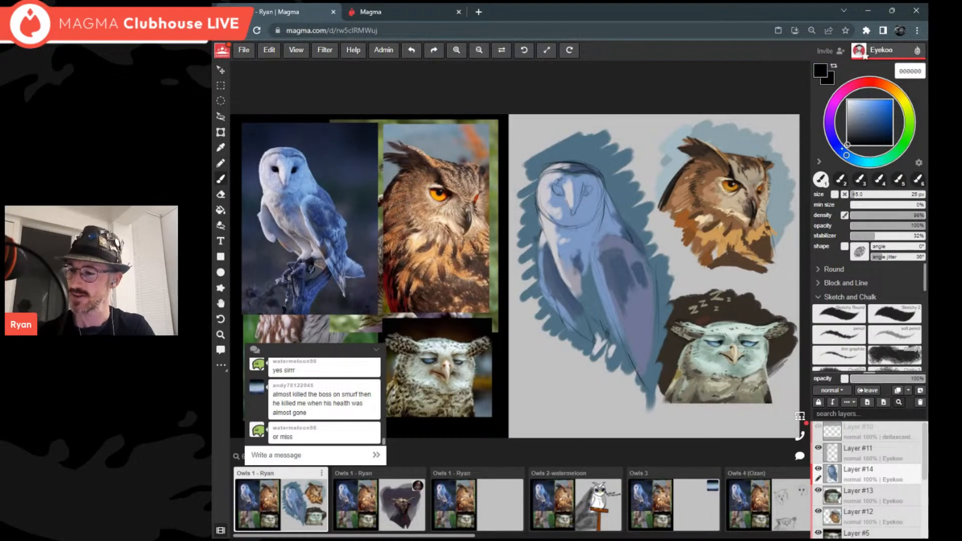
{"action": "key", "text": "bracketleft"}
{"action": "key", "text": "bracketleft"}
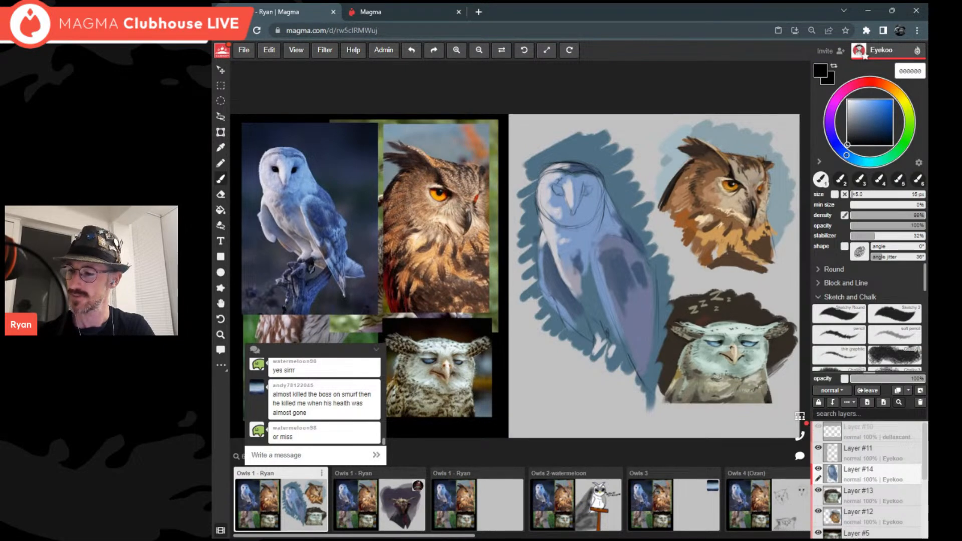
{"action": "scroll", "coordinate": [520, 263], "scroll_direction": "up", "scroll_amount": 1}
{"action": "left_click_drag", "start_coordinate": [520, 263], "coordinate": [537, 268]}
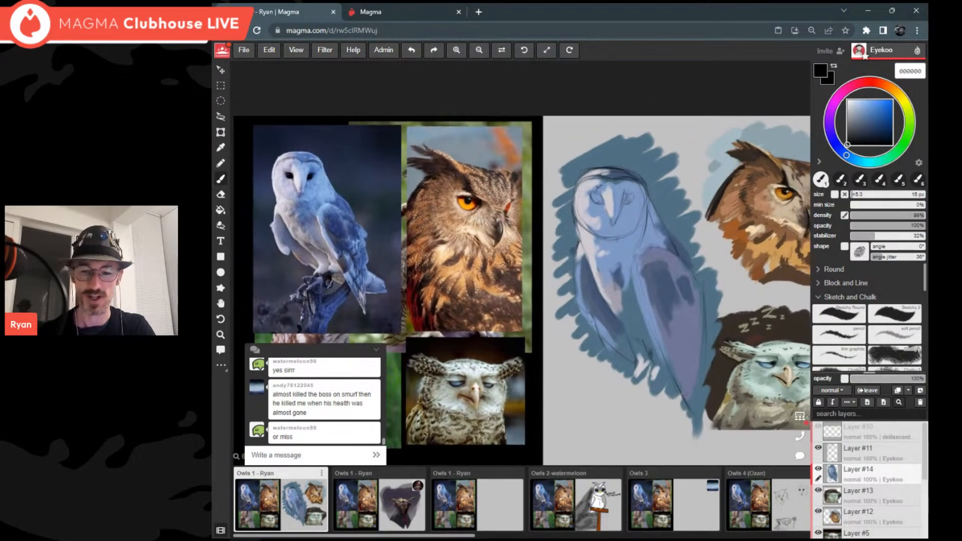
{"action": "mouse_move", "coordinate": [616, 263]}
{"action": "left_mouse_down"}
{"action": "mouse_move", "coordinate": [604, 213]}
{"action": "mouse_move", "coordinate": [628, 235]}
{"action": "left_mouse_up"}
{"action": "scroll", "coordinate": [615, 241], "scroll_direction": "up", "scroll_amount": 2}
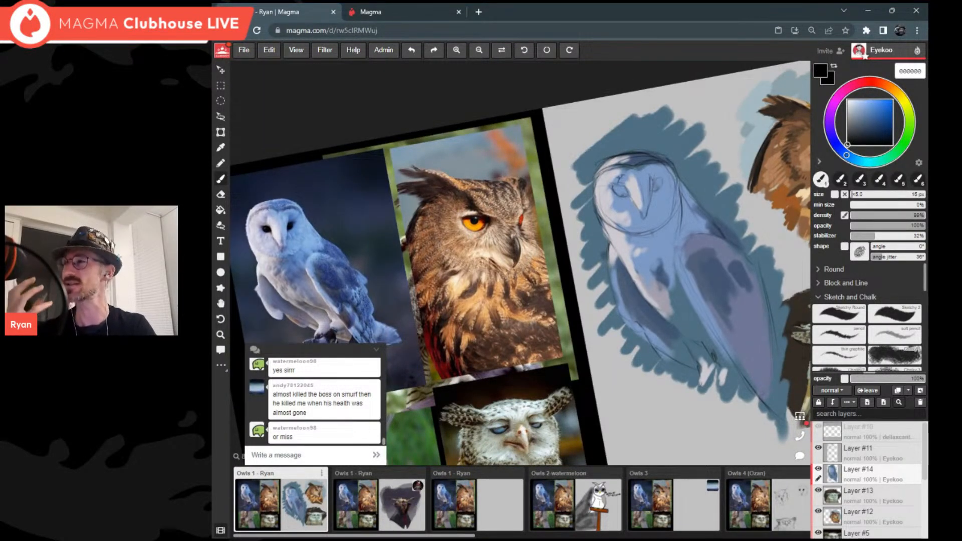
{"action": "mouse_move", "coordinate": [629, 235]}
{"action": "left_mouse_down"}
{"action": "mouse_move", "coordinate": [608, 241]}
{"action": "mouse_move", "coordinate": [618, 242]}
{"action": "left_mouse_up"}
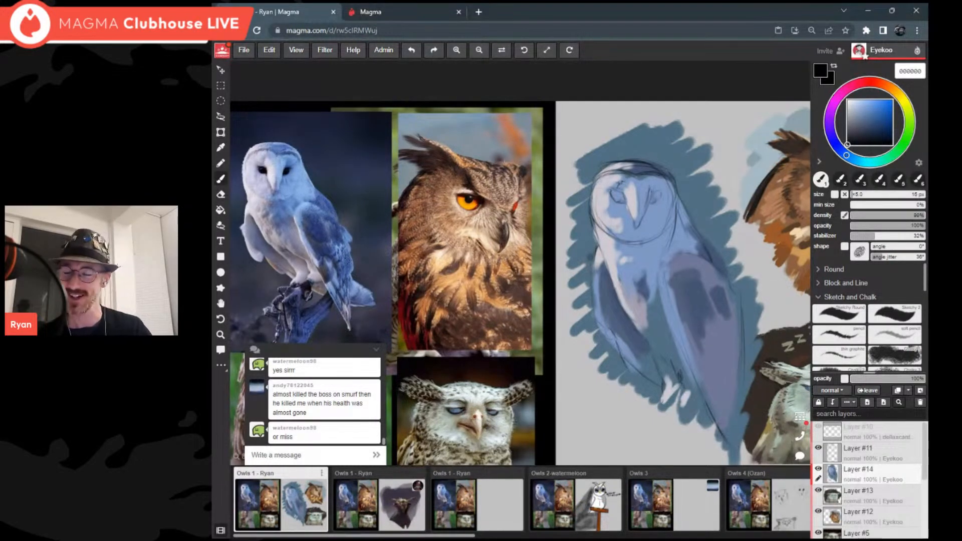
{"action": "left_click_drag", "start_coordinate": [521, 284], "coordinate": [501, 297]}
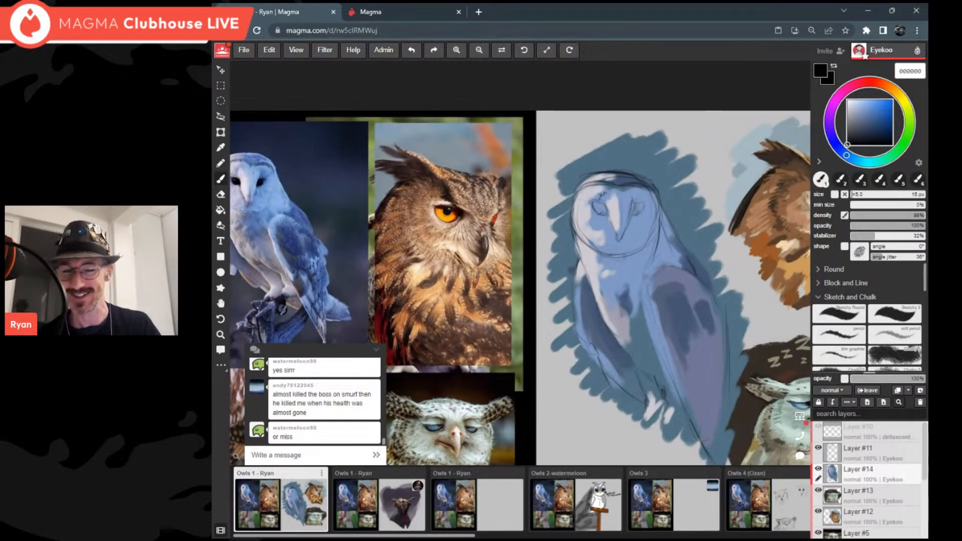
{"action": "mouse_move", "coordinate": [616, 215]}
{"action": "left_mouse_down"}
{"action": "mouse_move", "coordinate": [615, 230]}
{"action": "mouse_move", "coordinate": [580, 247]}
{"action": "mouse_move", "coordinate": [564, 239]}
{"action": "left_mouse_up"}
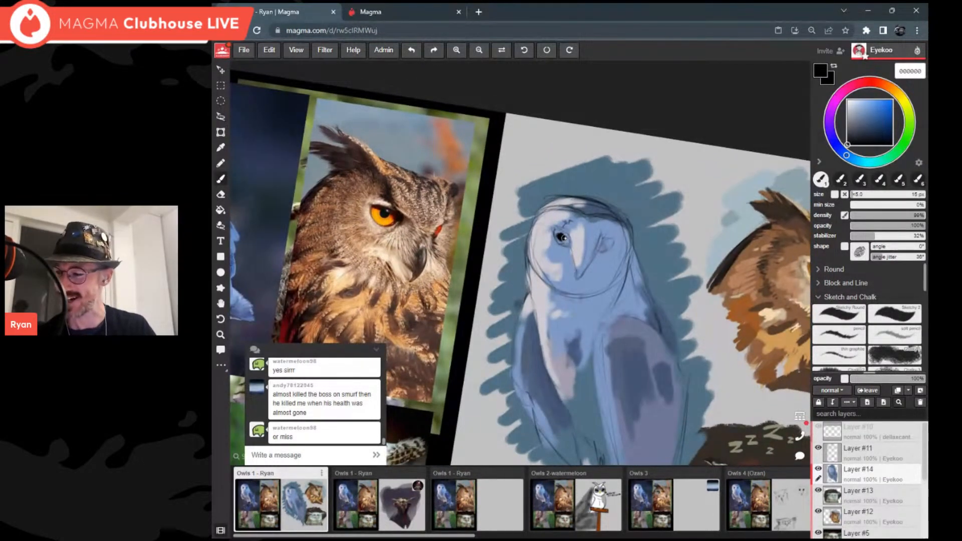
Step: Fill out the left eye and block in the right eye in near-black (15171b) with a 10 px brush
{"action": "left_click_drag", "start_coordinate": [847, 145], "coordinate": [858, 141]}
{"action": "scroll", "coordinate": [587, 263], "scroll_direction": "down", "scroll_amount": 3}
{"action": "scroll", "coordinate": [587, 263], "scroll_direction": "up", "scroll_amount": 3}
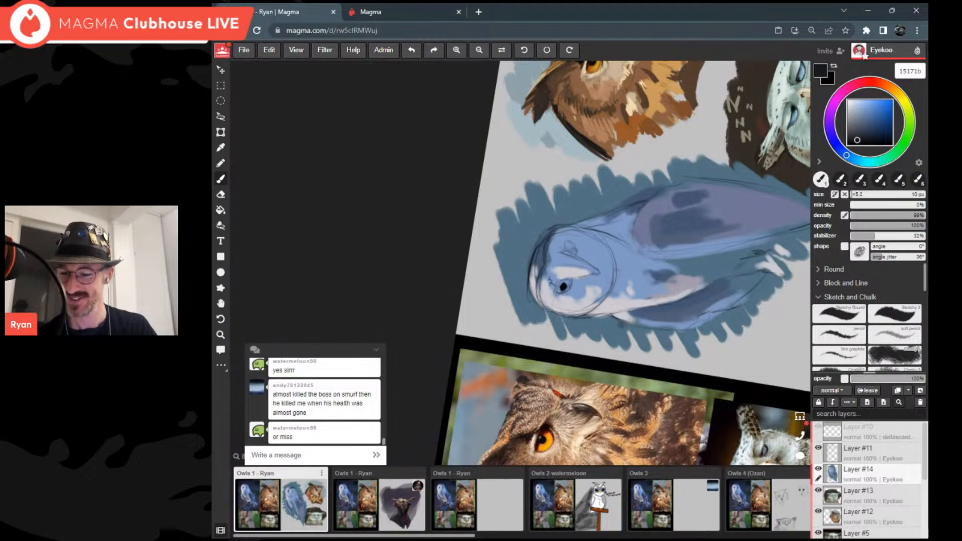
{"action": "scroll", "coordinate": [587, 308], "scroll_direction": "up", "scroll_amount": 5}
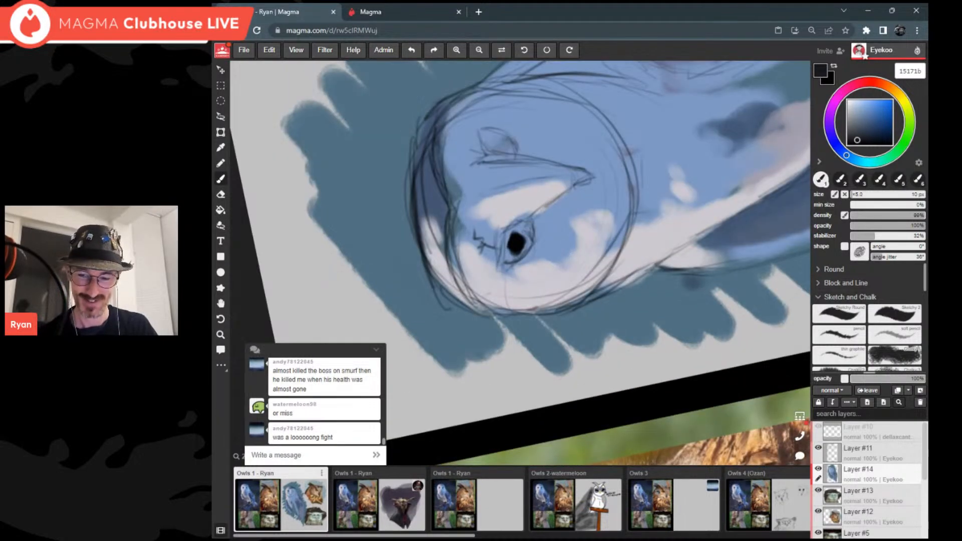
{"action": "mouse_move", "coordinate": [510, 252]}
{"action": "left_mouse_down"}
{"action": "mouse_move", "coordinate": [519, 229]}
{"action": "mouse_move", "coordinate": [529, 245]}
{"action": "mouse_move", "coordinate": [529, 237]}
{"action": "mouse_move", "coordinate": [518, 254]}
{"action": "mouse_move", "coordinate": [528, 228]}
{"action": "mouse_move", "coordinate": [509, 250]}
{"action": "mouse_move", "coordinate": [510, 228]}
{"action": "mouse_move", "coordinate": [529, 224]}
{"action": "mouse_move", "coordinate": [520, 230]}
{"action": "left_mouse_up"}
{"action": "left_click_drag", "start_coordinate": [481, 140], "coordinate": [509, 154]}
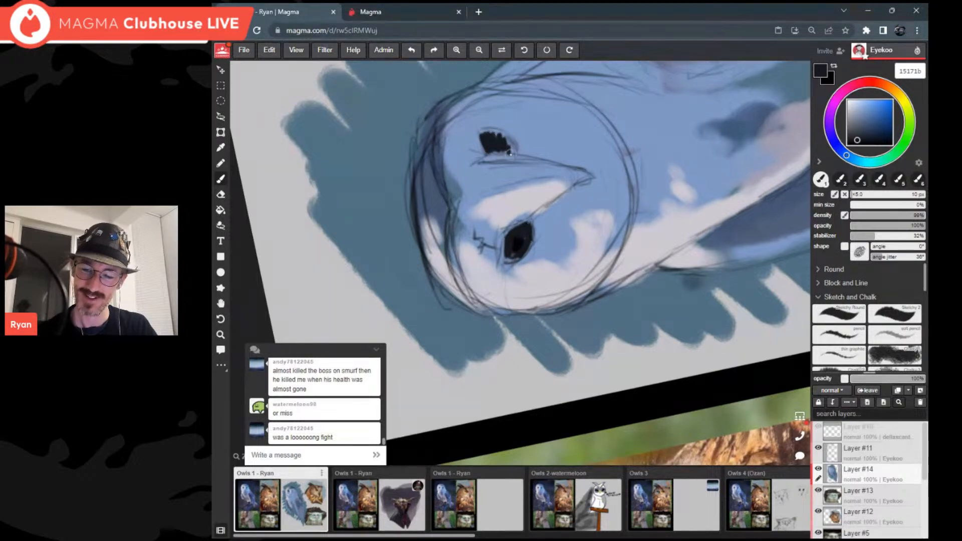
Step: Refine the right eye's shape in near-black (15171b), comparing it with the reference barn owl
{"action": "scroll", "coordinate": [510, 154], "scroll_direction": "down", "scroll_amount": 6}
{"action": "scroll", "coordinate": [546, 206], "scroll_direction": "up", "scroll_amount": 5}
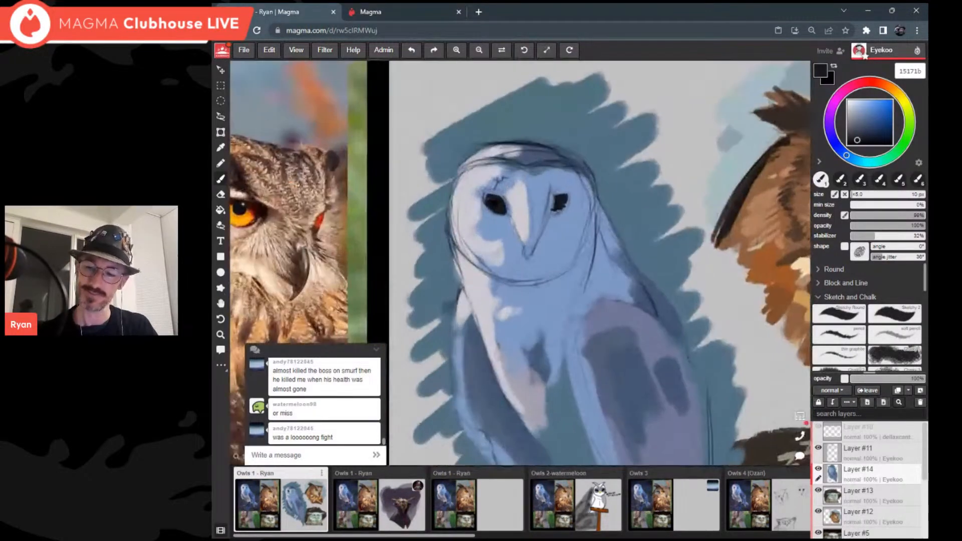
{"action": "mouse_move", "coordinate": [553, 213]}
{"action": "left_mouse_down"}
{"action": "mouse_move", "coordinate": [555, 199]}
{"action": "mouse_move", "coordinate": [560, 210]}
{"action": "left_mouse_up"}
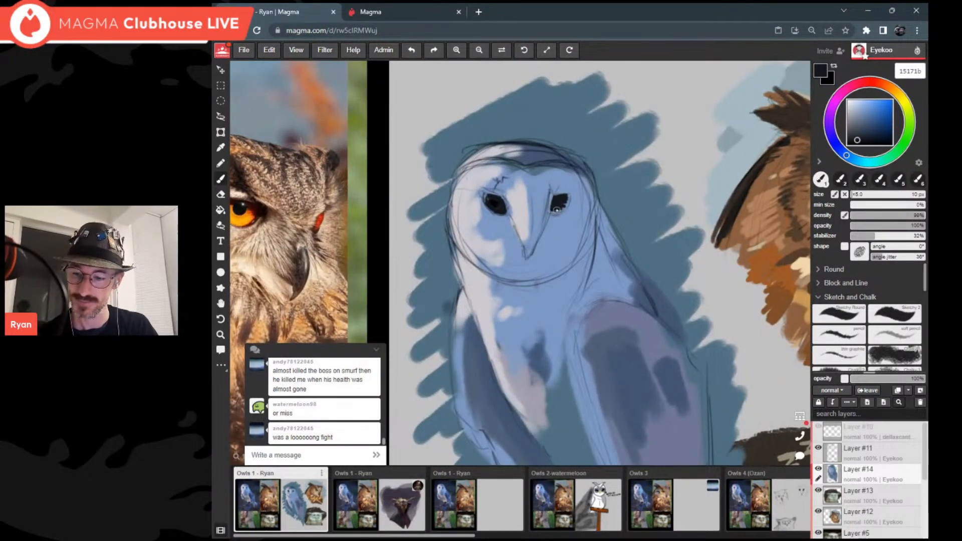
{"action": "scroll", "coordinate": [657, 182], "scroll_direction": "down", "scroll_amount": 2}
{"action": "scroll", "coordinate": [651, 236], "scroll_direction": "down", "scroll_amount": 2}
{"action": "scroll", "coordinate": [661, 226], "scroll_direction": "down", "scroll_amount": 2}
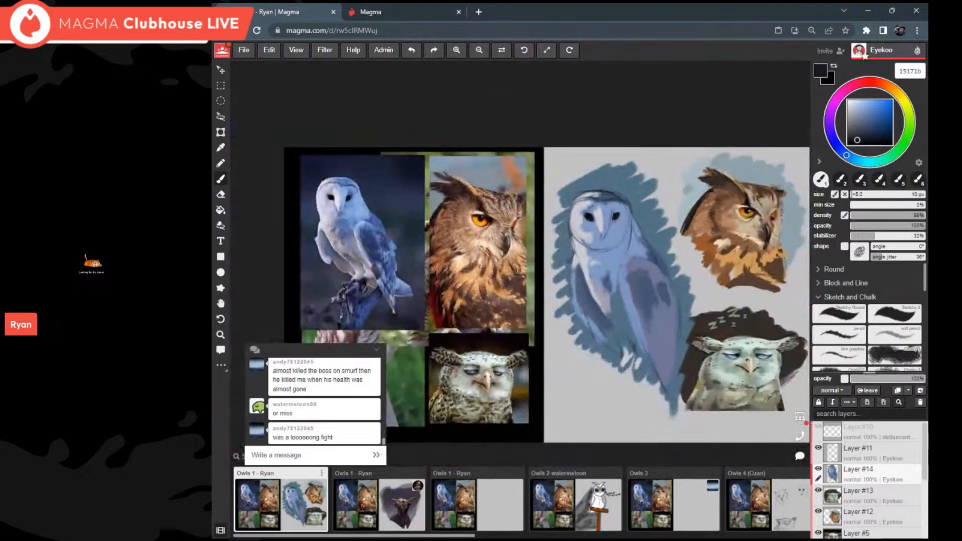
{"action": "scroll", "coordinate": [638, 220], "scroll_direction": "up", "scroll_amount": 4}
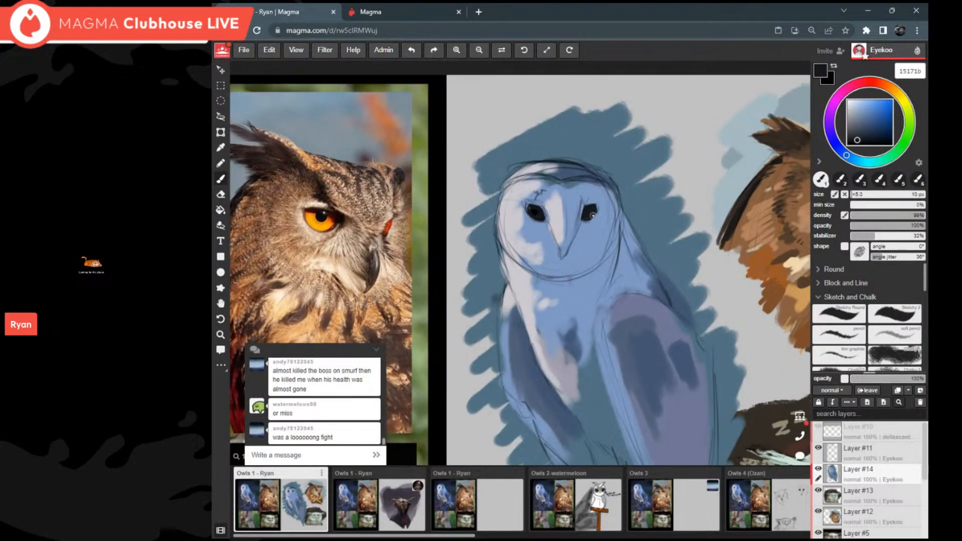
{"action": "scroll", "coordinate": [596, 213], "scroll_direction": "down", "scroll_amount": 2}
{"action": "scroll", "coordinate": [654, 215], "scroll_direction": "down", "scroll_amount": 2}
{"action": "scroll", "coordinate": [647, 231], "scroll_direction": "up", "scroll_amount": 5}
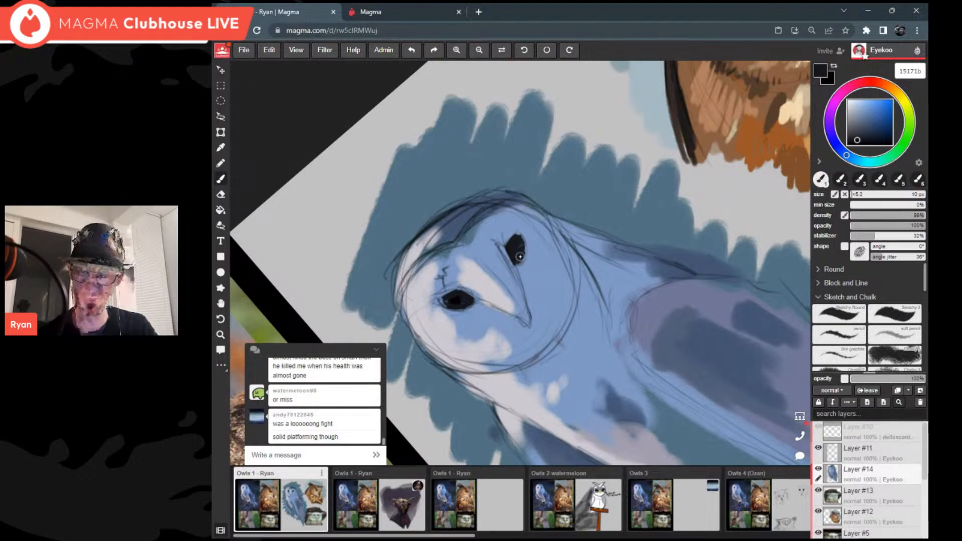
{"action": "scroll", "coordinate": [523, 251], "scroll_direction": "down", "scroll_amount": 5}
{"action": "scroll", "coordinate": [520, 257], "scroll_direction": "up", "scroll_amount": 5}
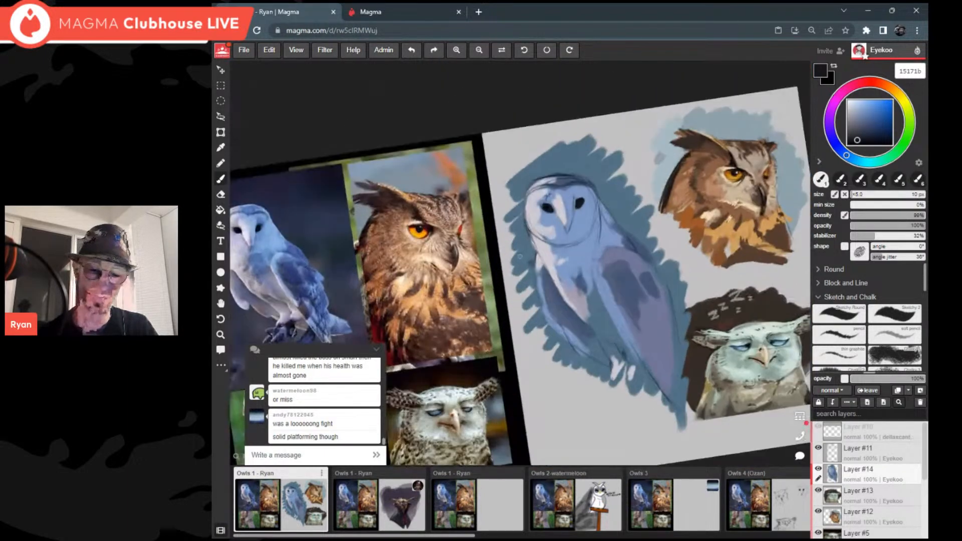
Step: Touch up the left eye's outline in near-black (15171b) and check both eyes against the reference
{"action": "scroll", "coordinate": [520, 256], "scroll_direction": "up", "scroll_amount": 3}
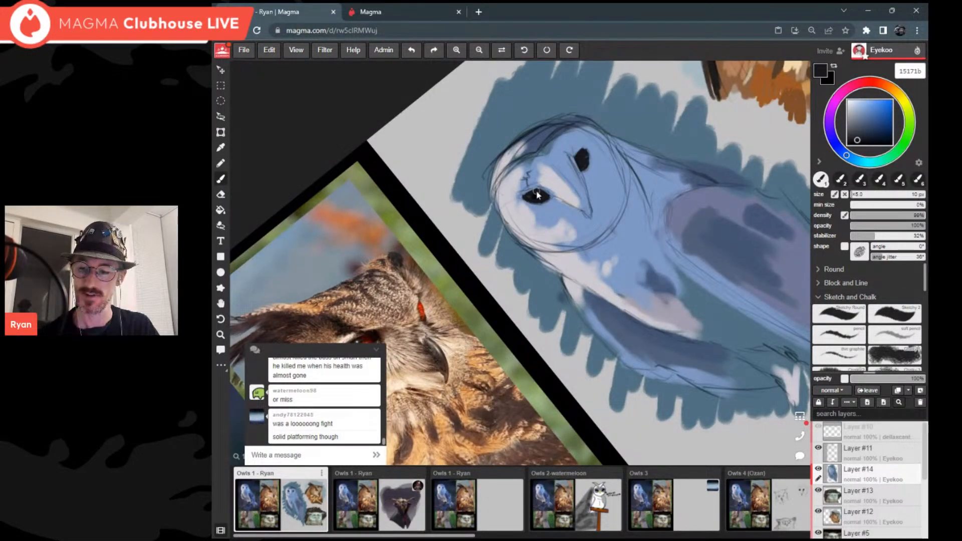
{"action": "scroll", "coordinate": [546, 194], "scroll_direction": "down", "scroll_amount": 5}
{"action": "scroll", "coordinate": [546, 193], "scroll_direction": "up", "scroll_amount": 2}
{"action": "scroll", "coordinate": [545, 194], "scroll_direction": "up", "scroll_amount": 2}
{"action": "scroll", "coordinate": [622, 156], "scroll_direction": "up", "scroll_amount": 2}
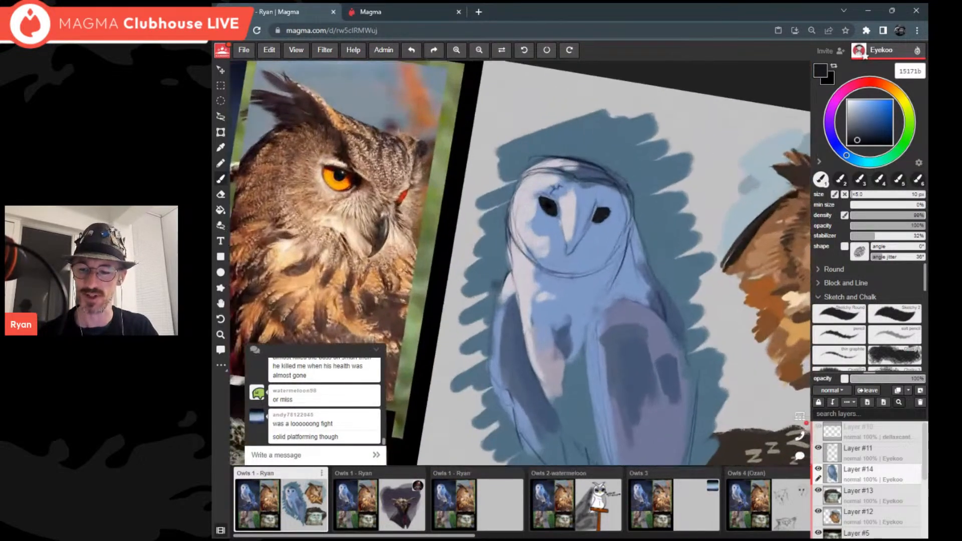
Step: Highlight the brow above the left eye in pale violet-grey (cac8cf) sampled from the beak ridge
{"action": "left_click", "coordinate": [565, 203], "text": "alt"}
{"action": "key", "text": "ctrl+0"}
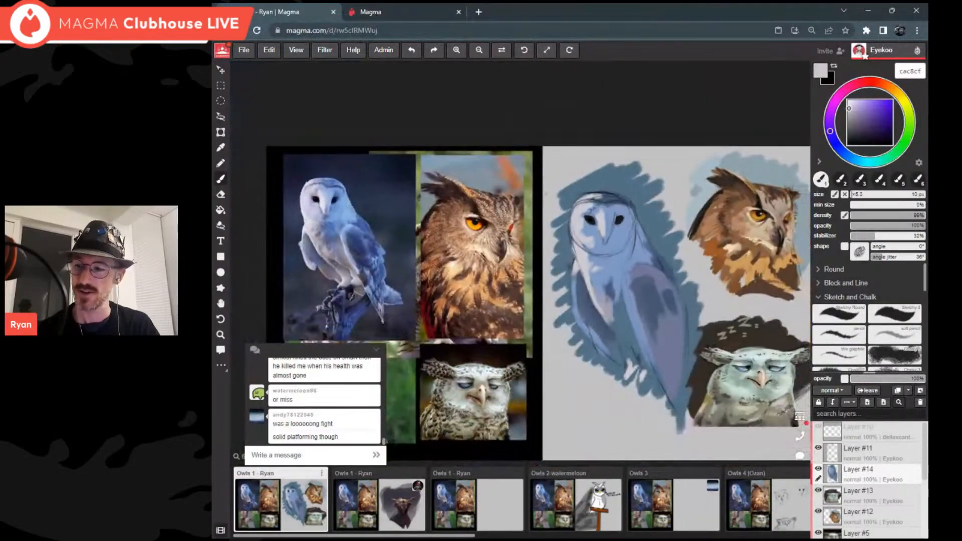
{"action": "scroll", "coordinate": [540, 179], "scroll_direction": "up", "scroll_amount": 2}
{"action": "scroll", "coordinate": [681, 311], "scroll_direction": "down", "scroll_amount": 2}
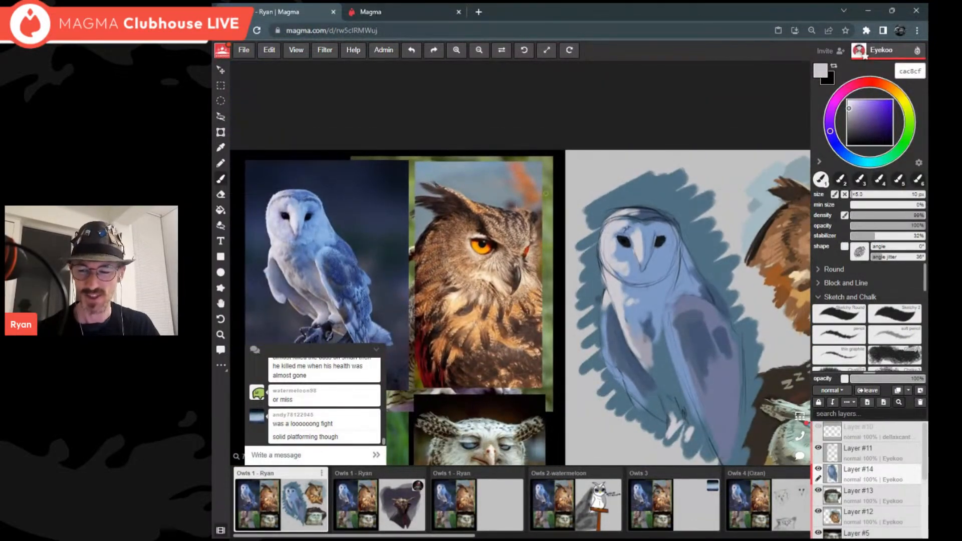
{"action": "scroll", "coordinate": [682, 311], "scroll_direction": "up", "scroll_amount": 1}
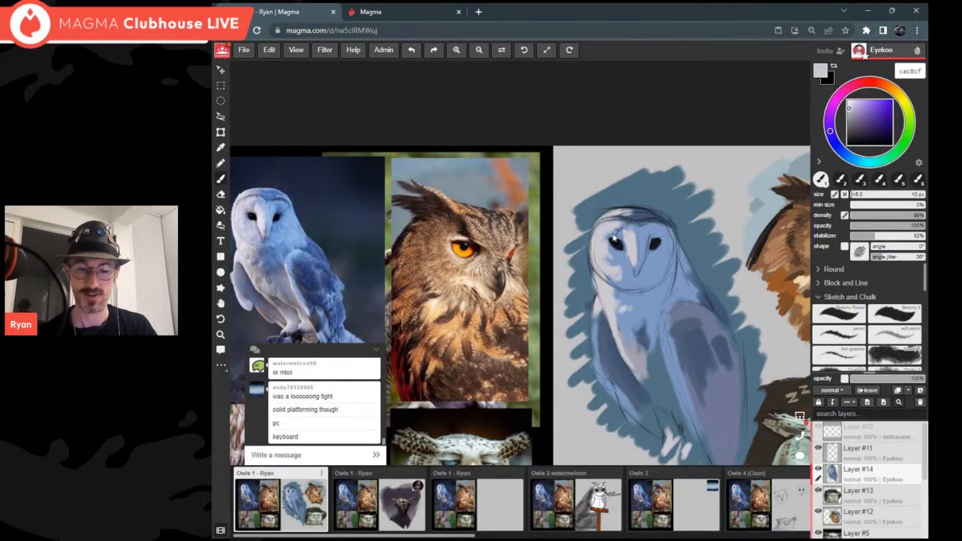
{"action": "left_click_drag", "start_coordinate": [621, 224], "coordinate": [628, 232]}
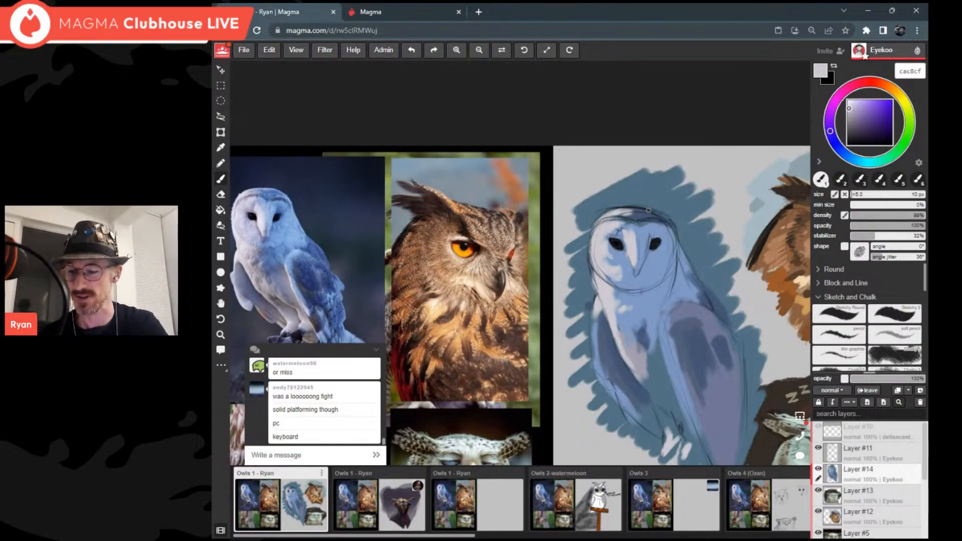
Step: Darken light blue sampled from the owl to 5d7495 and stroke it over the right wing's upper shadow
{"action": "scroll", "coordinate": [648, 241], "scroll_direction": "down", "scroll_amount": 4}
{"action": "scroll", "coordinate": [648, 240], "scroll_direction": "up", "scroll_amount": 2}
{"action": "scroll", "coordinate": [649, 211], "scroll_direction": "up", "scroll_amount": 1}
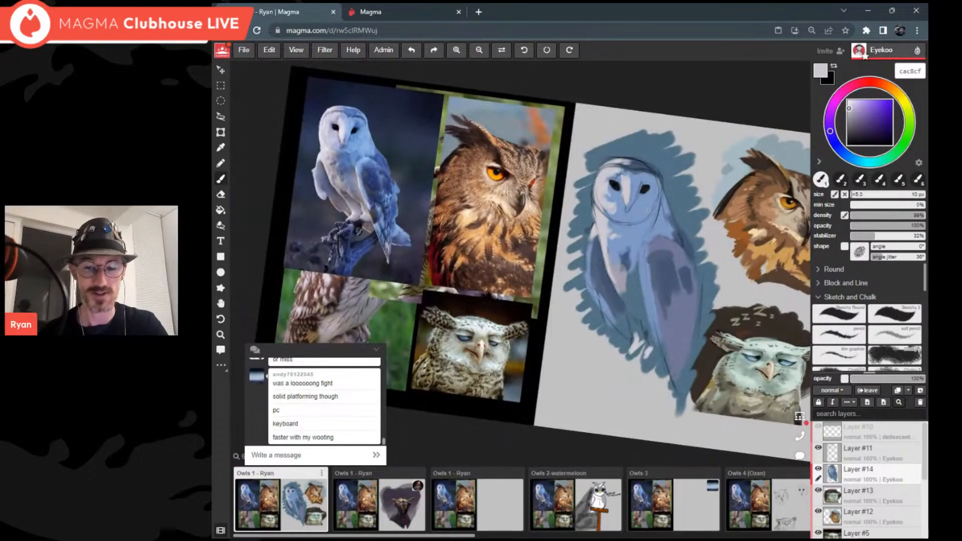
{"action": "scroll", "coordinate": [649, 211], "scroll_direction": "up", "scroll_amount": 2}
{"action": "left_click", "coordinate": [649, 211], "text": "alt"}
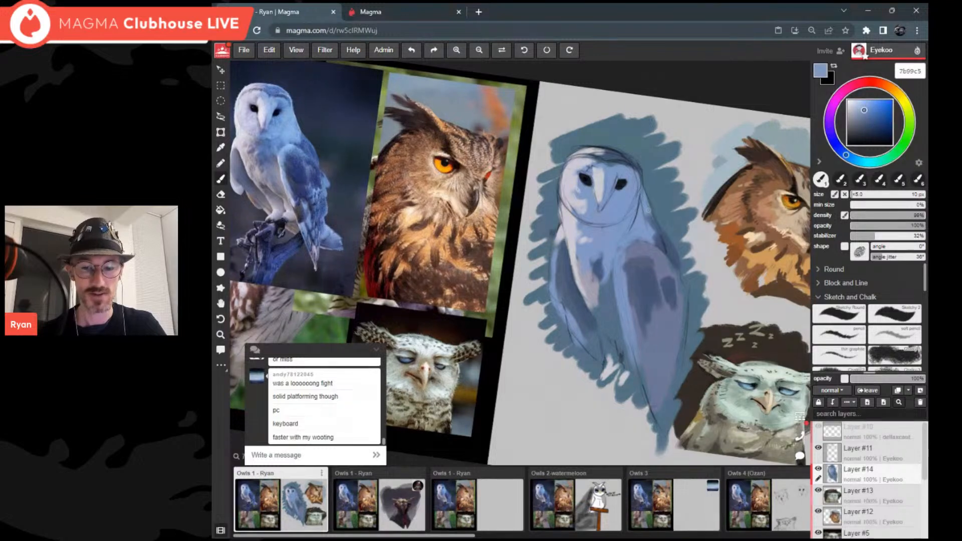
{"action": "left_click", "coordinate": [864, 117]}
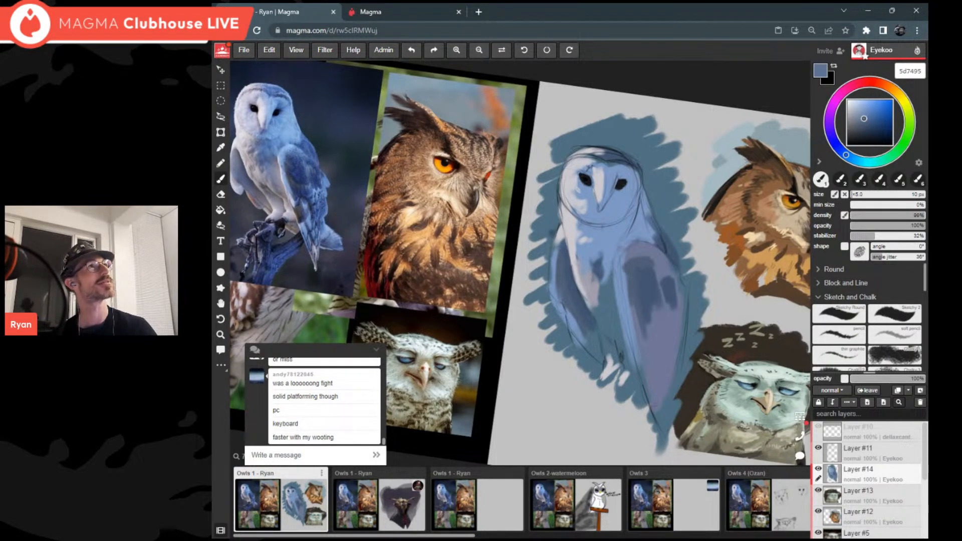
{"action": "mouse_move", "coordinate": [651, 271]}
{"action": "left_mouse_down"}
{"action": "mouse_move", "coordinate": [640, 296]}
{"action": "mouse_move", "coordinate": [669, 275]}
{"action": "left_mouse_up"}
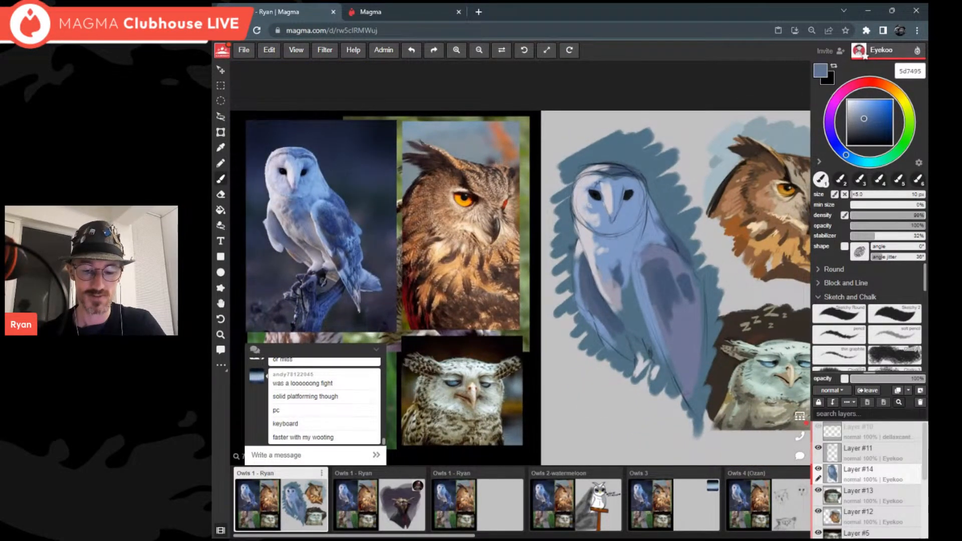
Step: Sample mid blue (496692) from the barn owl's crown and touch up its chest shadows, comparing the study with the reference photo
{"action": "scroll", "coordinate": [704, 151], "scroll_direction": "up", "scroll_amount": 2}
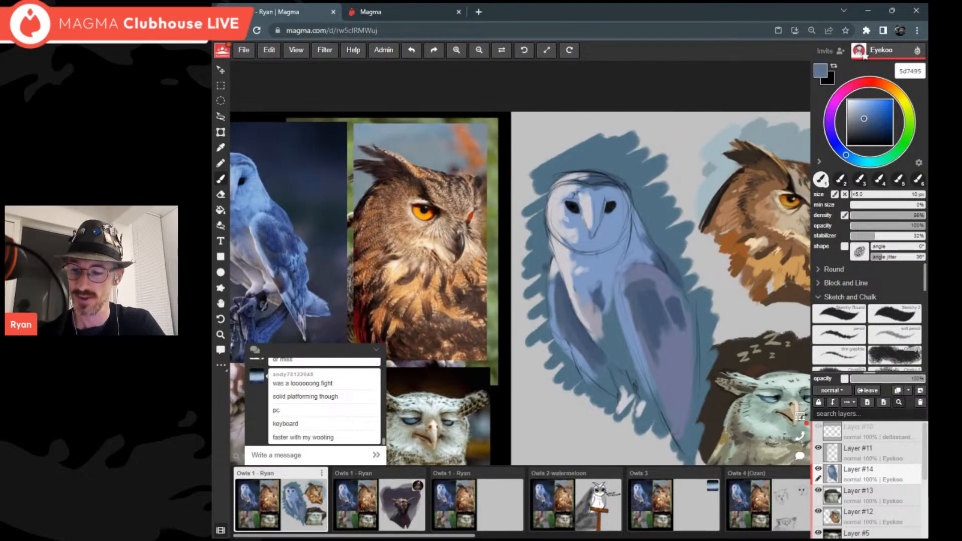
{"action": "scroll", "coordinate": [686, 181], "scroll_direction": "up", "scroll_amount": 3}
{"action": "scroll", "coordinate": [650, 164], "scroll_direction": "up", "scroll_amount": 1}
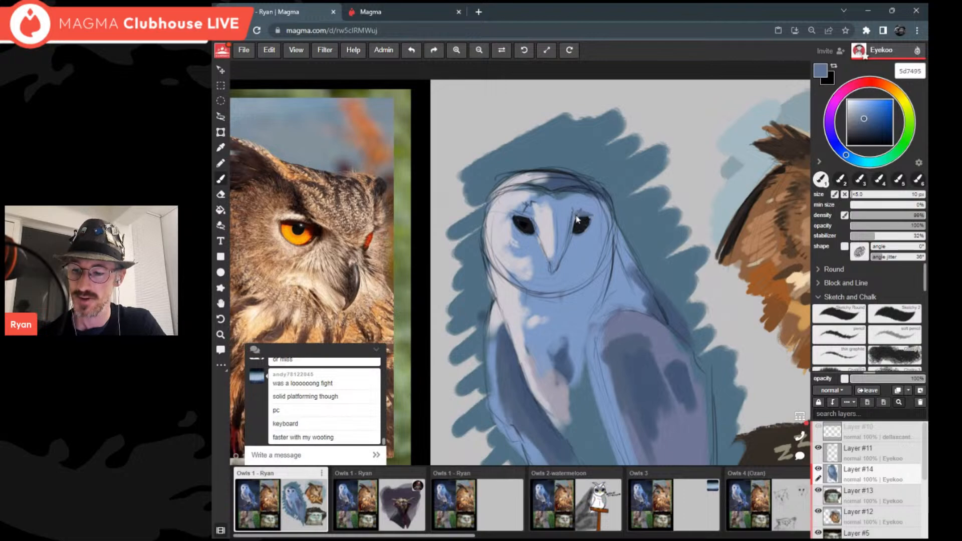
{"action": "scroll", "coordinate": [591, 221], "scroll_direction": "down", "scroll_amount": 5}
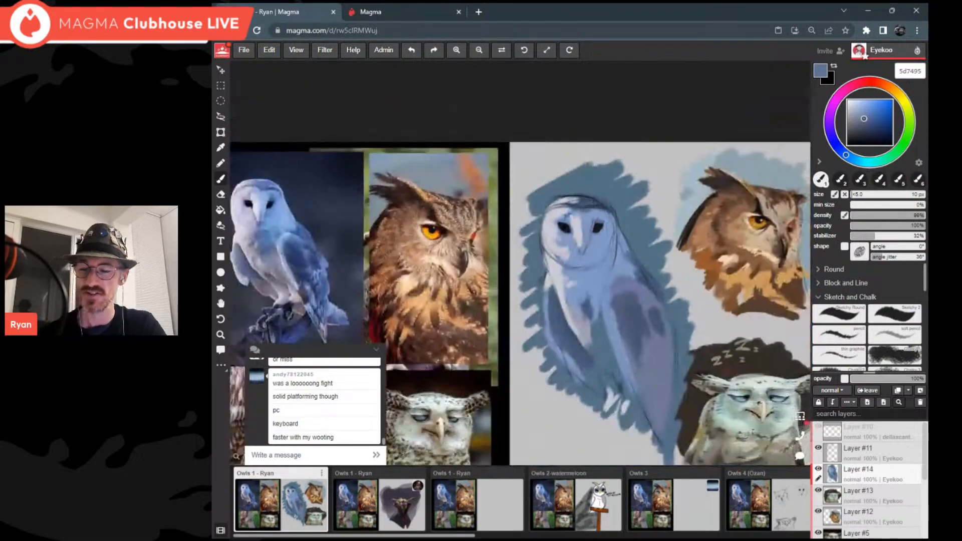
{"action": "scroll", "coordinate": [593, 217], "scroll_direction": "up", "scroll_amount": 3}
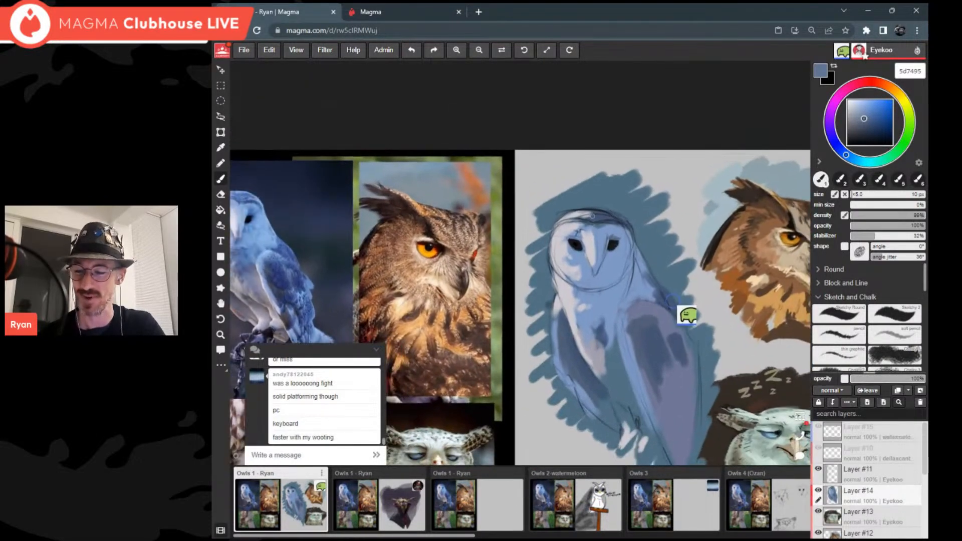
{"action": "left_click", "coordinate": [592, 216], "text": "alt"}
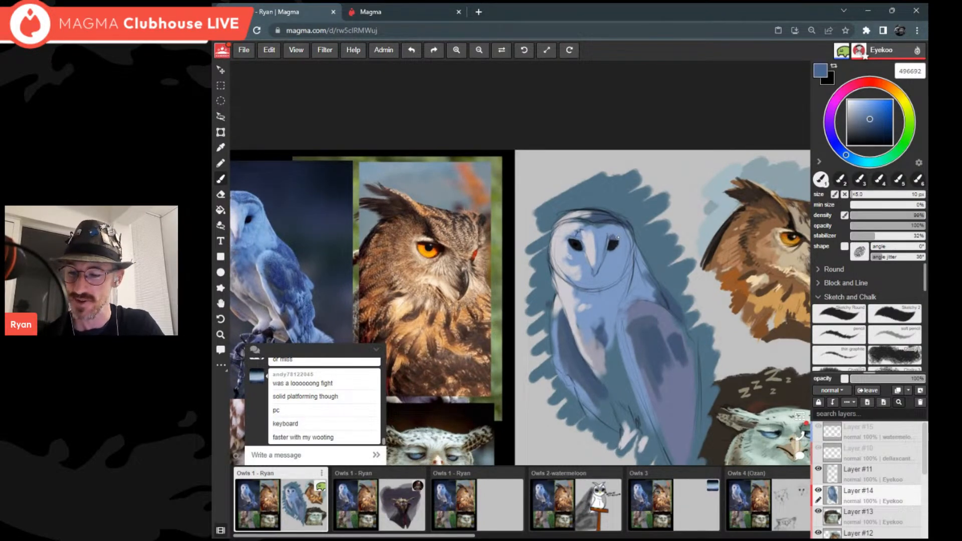
{"action": "scroll", "coordinate": [621, 261], "scroll_direction": "down", "scroll_amount": 4}
{"action": "scroll", "coordinate": [606, 320], "scroll_direction": "up", "scroll_amount": 3}
{"action": "scroll", "coordinate": [727, 326], "scroll_direction": "up", "scroll_amount": 3}
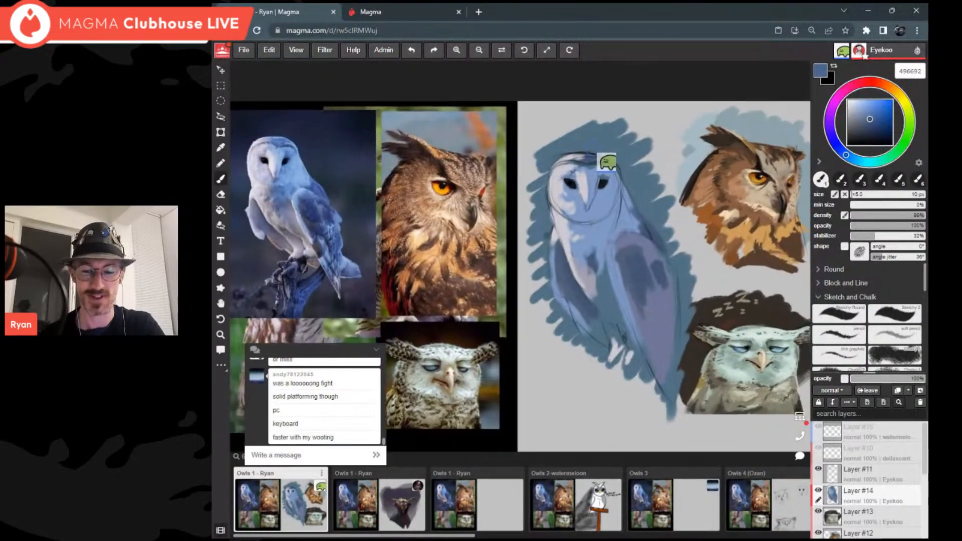
{"action": "scroll", "coordinate": [727, 325], "scroll_direction": "down", "scroll_amount": 1}
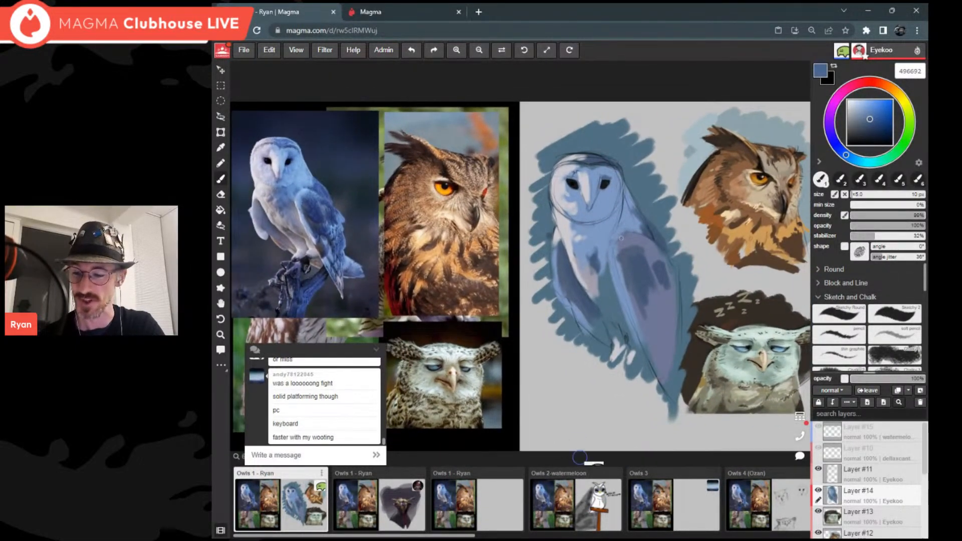
Step: Sample pale violet-grey (cdcad0) from the barn owl's chest and highlight the inner edge of the right wing
{"action": "left_click", "coordinate": [589, 243], "text": "alt"}
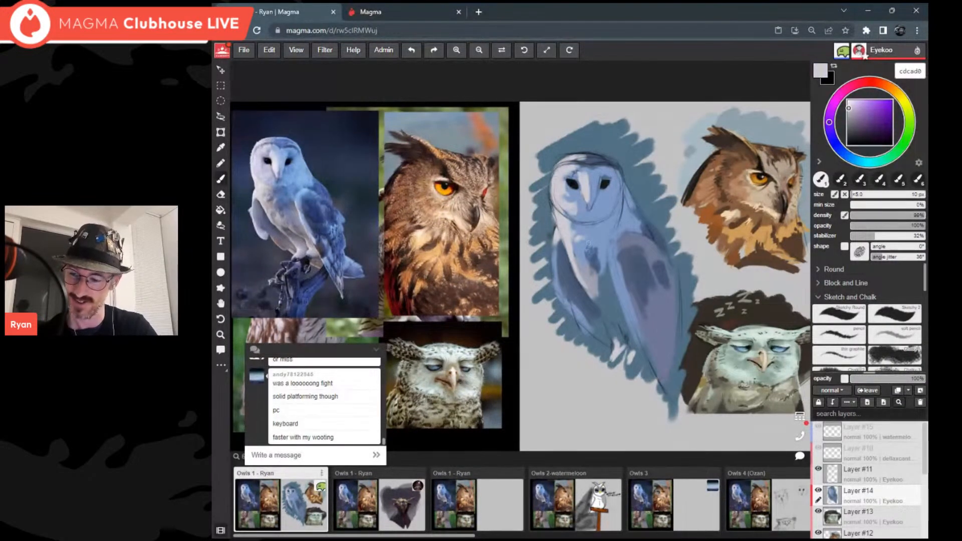
{"action": "scroll", "coordinate": [589, 243], "scroll_direction": "down", "scroll_amount": 2}
{"action": "scroll", "coordinate": [589, 243], "scroll_direction": "up", "scroll_amount": 3}
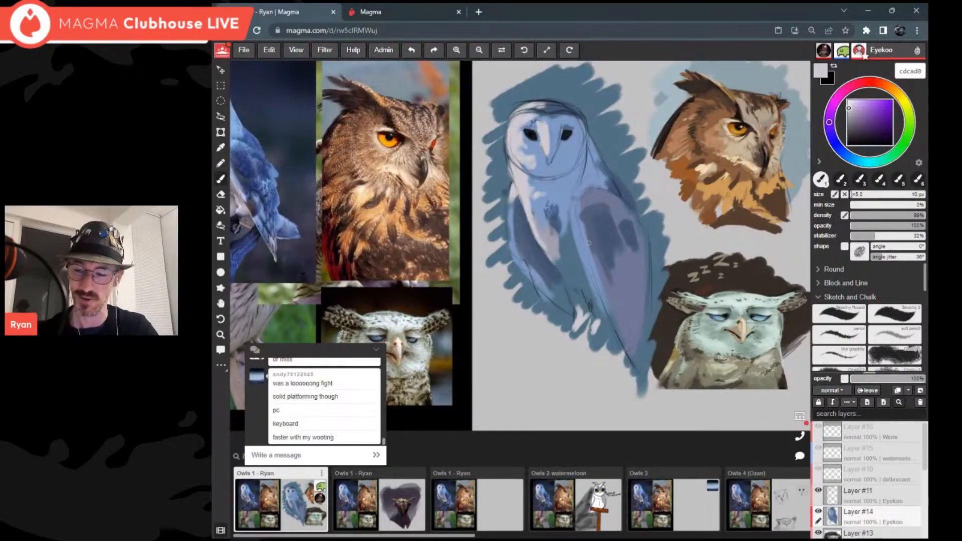
{"action": "scroll", "coordinate": [589, 243], "scroll_direction": "down", "scroll_amount": 3}
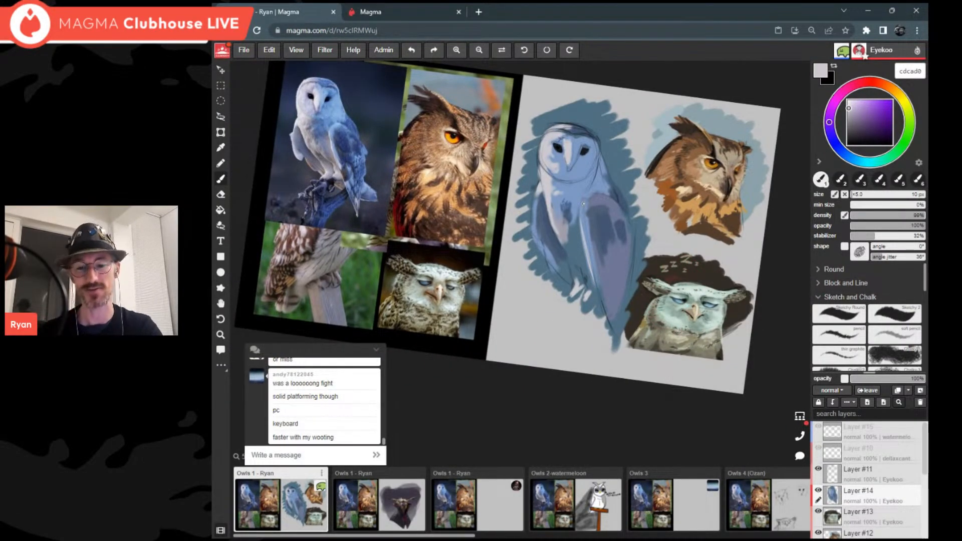
{"action": "scroll", "coordinate": [583, 203], "scroll_direction": "up", "scroll_amount": 2}
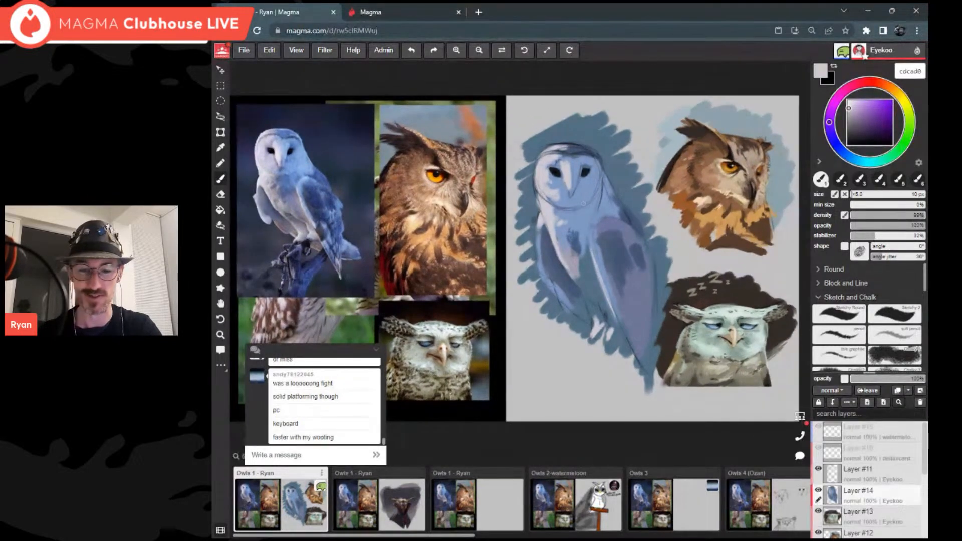
Step: Lighten blue sampled from the chest (8fa8cd) to a5b7d0 and brighten the upper chest and the right wing's edge
{"action": "left_click", "coordinate": [583, 203], "text": "alt"}
{"action": "left_click", "coordinate": [583, 204], "text": "alt"}
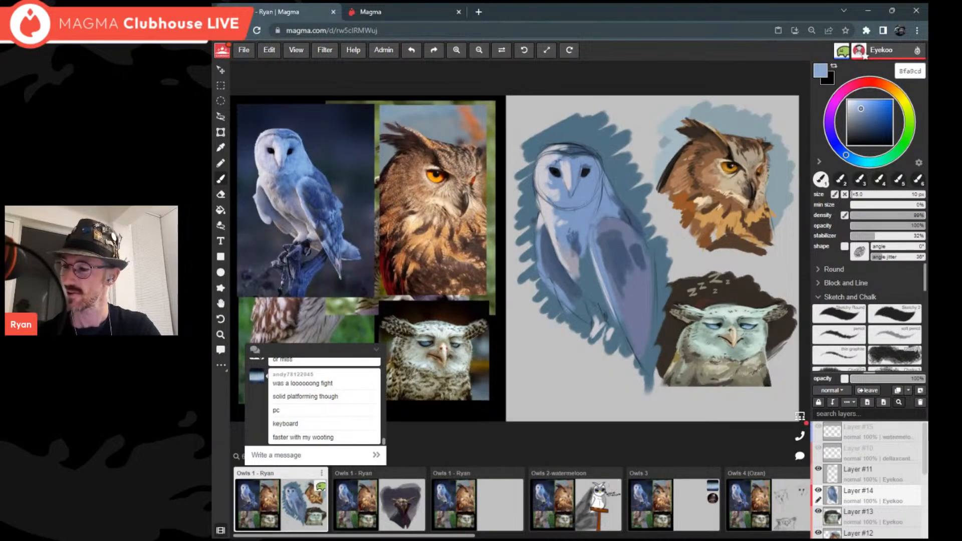
{"action": "left_click", "coordinate": [857, 109]}
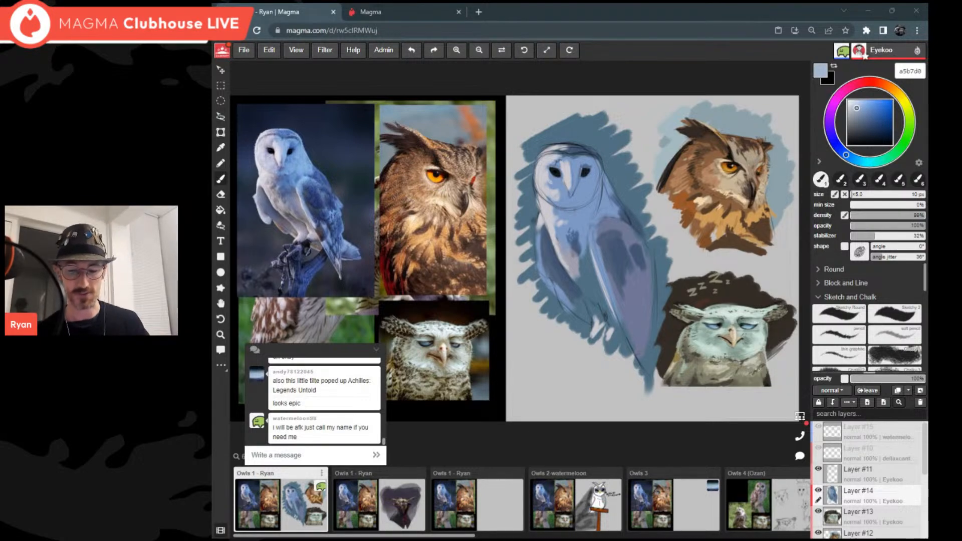
{"action": "scroll", "coordinate": [662, 255], "scroll_direction": "up", "scroll_amount": 2}
{"action": "scroll", "coordinate": [587, 233], "scroll_direction": "down", "scroll_amount": 4}
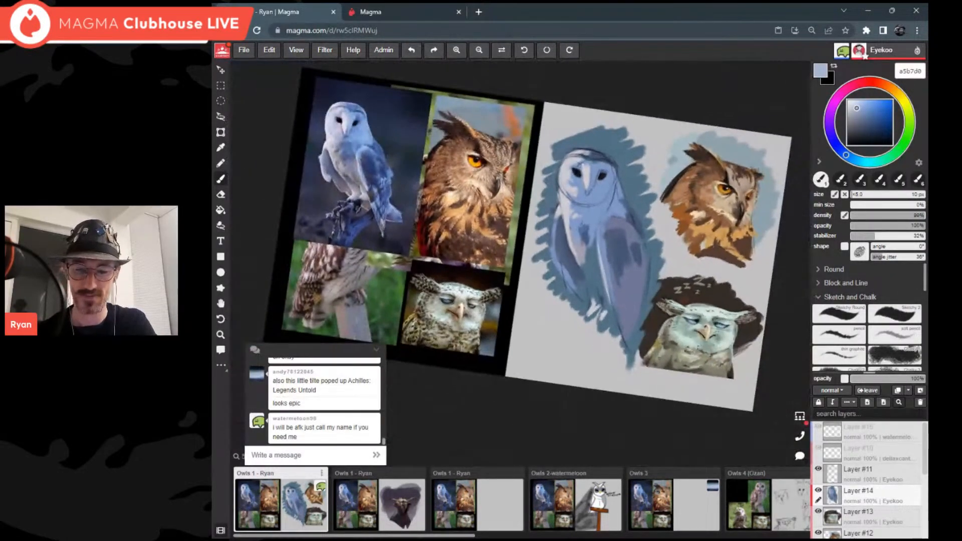
{"action": "scroll", "coordinate": [587, 233], "scroll_direction": "up", "scroll_amount": 2}
{"action": "scroll", "coordinate": [685, 221], "scroll_direction": "up", "scroll_amount": 1}
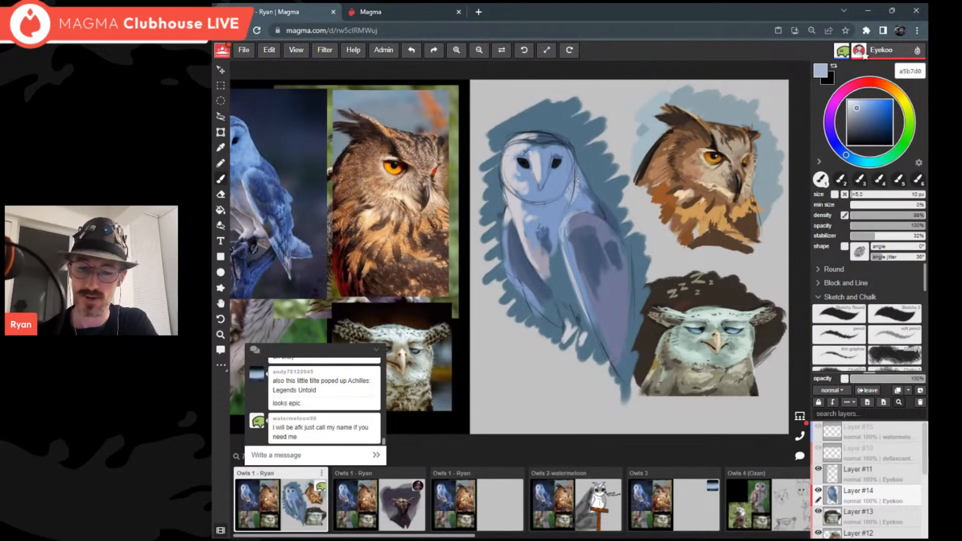
Step: Blend the shoulder above the right wing with light blue (8aa7d0) and darker slate blue (5f779b) sampled from the owl
{"action": "left_click", "coordinate": [577, 181], "text": "alt"}
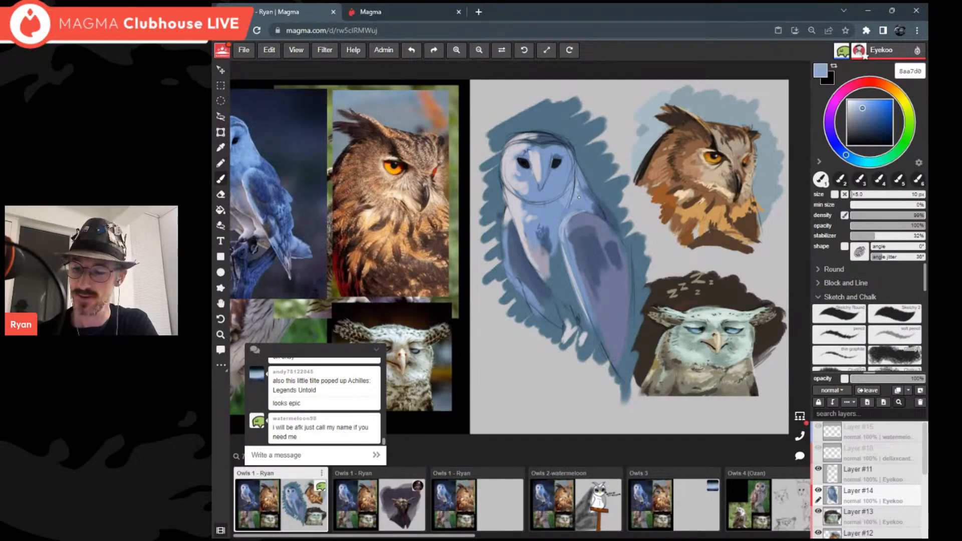
{"action": "left_click", "coordinate": [600, 210], "text": "alt"}
{"action": "left_click", "coordinate": [597, 206], "text": "alt"}
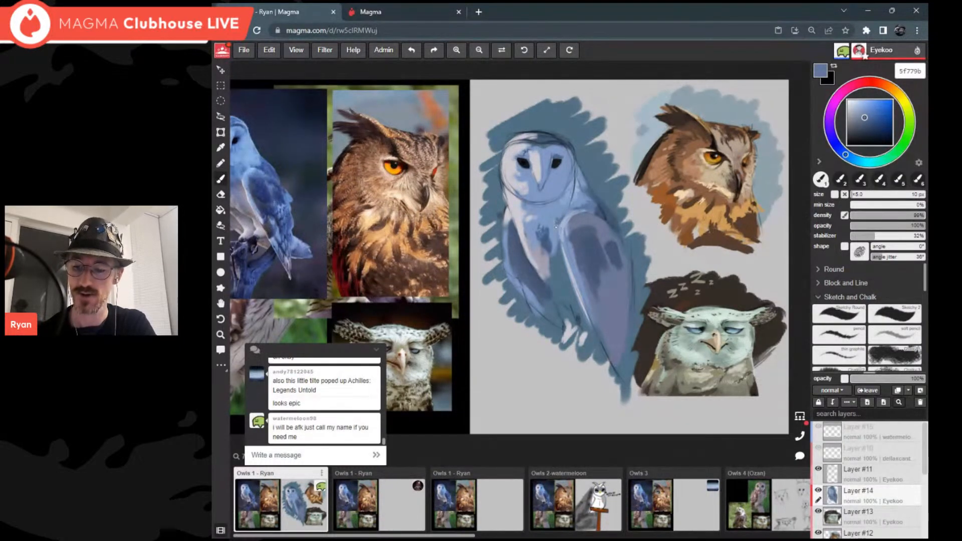
{"action": "scroll", "coordinate": [557, 225], "scroll_direction": "down", "scroll_amount": 3}
{"action": "scroll", "coordinate": [555, 226], "scroll_direction": "up", "scroll_amount": 1}
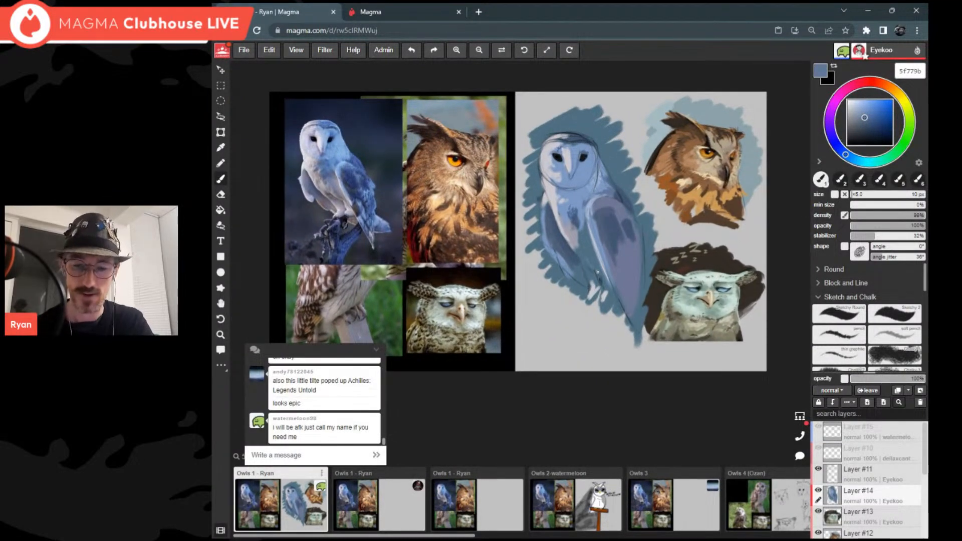
Step: Undo the small stroke below the right eye, then shade the upper chest in mid blue (5d7baa) sampled from the face
{"action": "scroll", "coordinate": [596, 274], "scroll_direction": "up", "scroll_amount": 2}
{"action": "left_click_drag", "start_coordinate": [572, 167], "coordinate": [580, 167]}
{"action": "key", "text": "ctrl+z"}
{"action": "left_click", "coordinate": [575, 163], "text": "alt"}
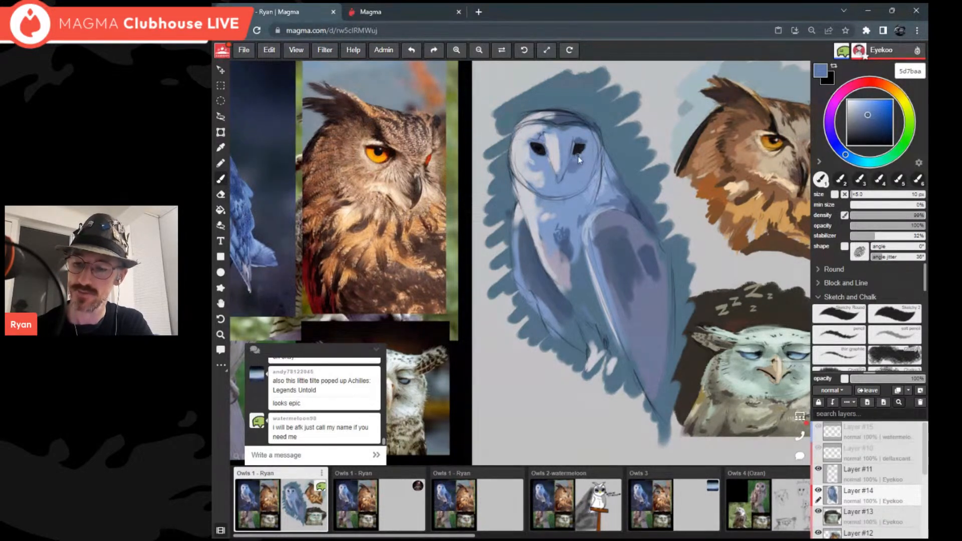
{"action": "scroll", "coordinate": [588, 150], "scroll_direction": "down", "scroll_amount": 4}
{"action": "scroll", "coordinate": [587, 150], "scroll_direction": "up", "scroll_amount": 1}
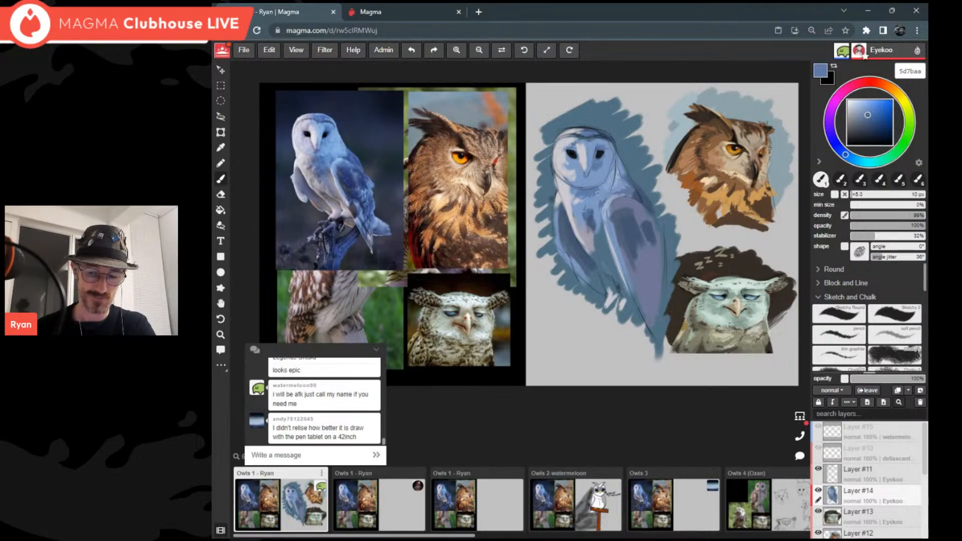
{"action": "scroll", "coordinate": [613, 253], "scroll_direction": "down", "scroll_amount": 2}
{"action": "scroll", "coordinate": [620, 219], "scroll_direction": "up", "scroll_amount": 3}
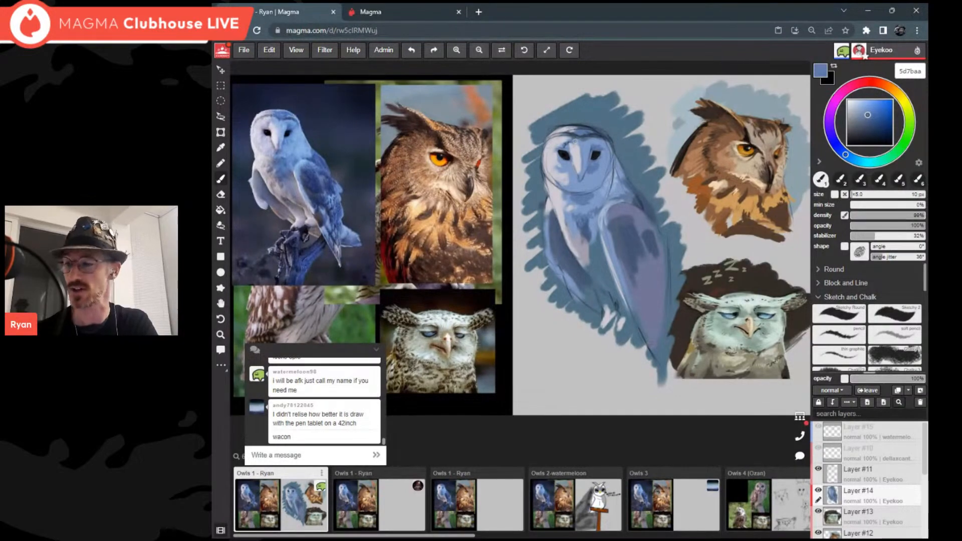
Step: Check the painting in a mirrored view, then brighten the barn owl's beak area in pale violet-grey (cdcad0)
{"action": "key", "text": "h"}
{"action": "key", "text": "h"}
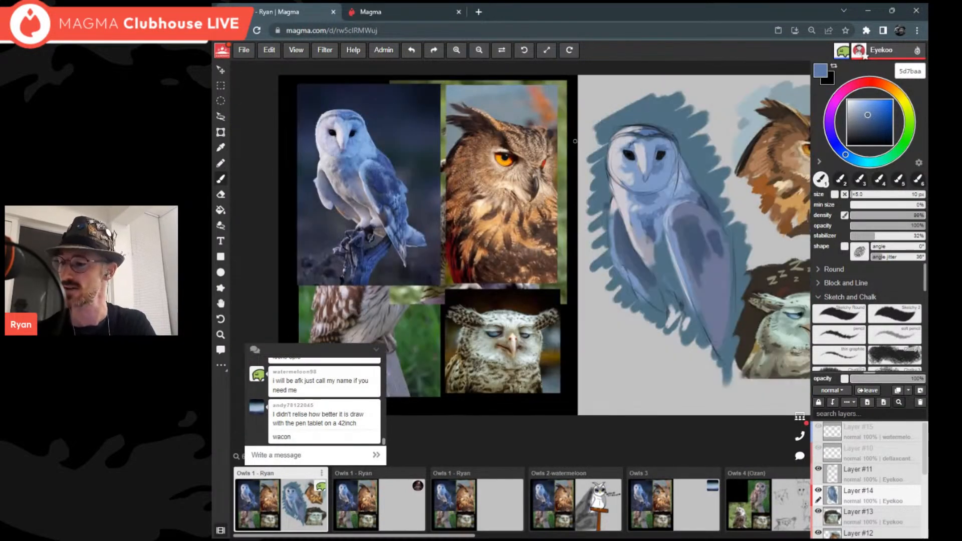
{"action": "left_click", "coordinate": [575, 141], "text": "alt"}
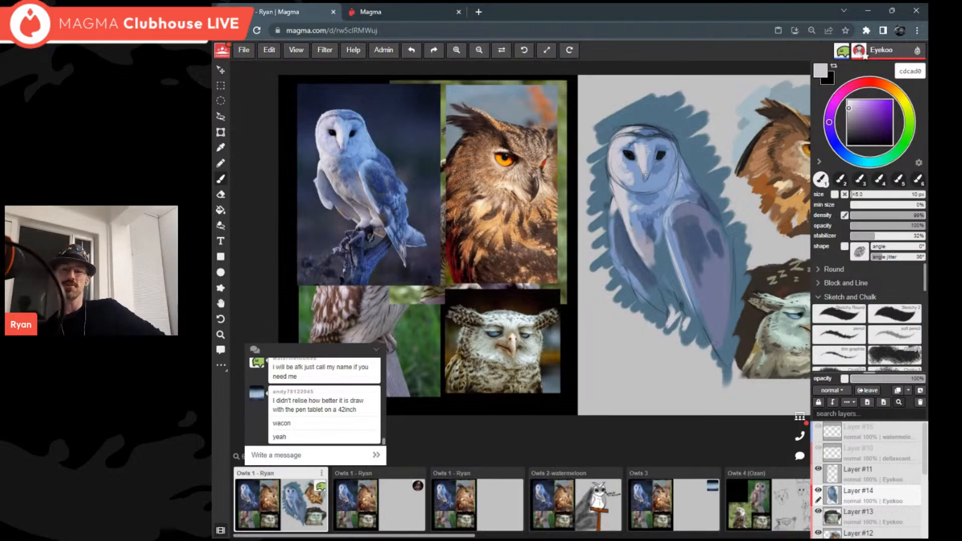
{"action": "left_click_drag", "start_coordinate": [646, 176], "coordinate": [636, 163]}
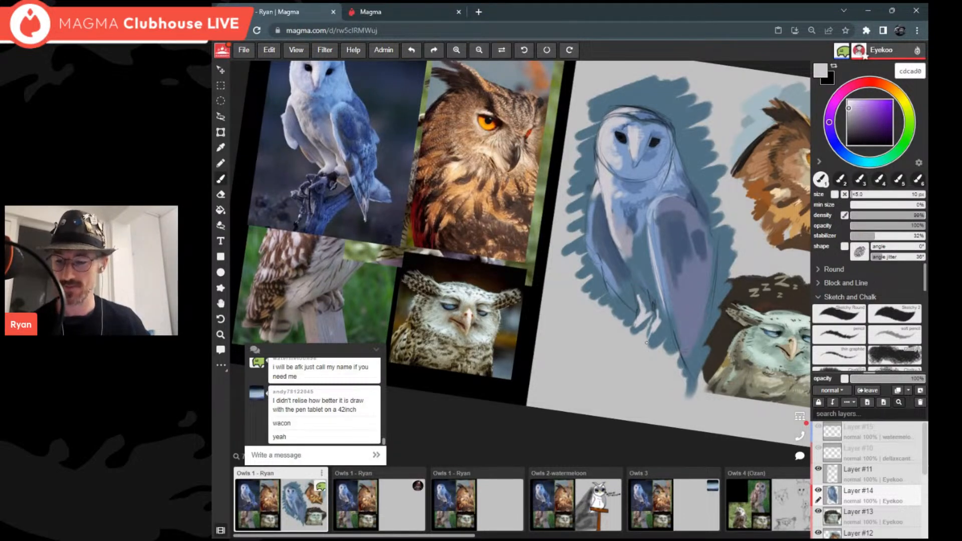
{"action": "scroll", "coordinate": [646, 343], "scroll_direction": "down", "scroll_amount": 3}
{"action": "scroll", "coordinate": [647, 343], "scroll_direction": "up", "scroll_amount": 3}
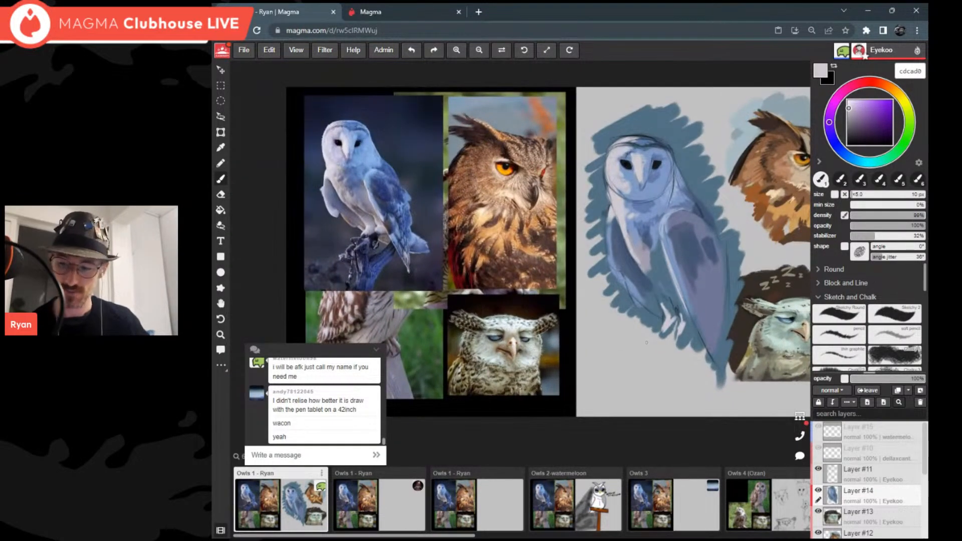
Step: Sample pale blue (b4c4d9) from the barn owl and highlight the lower edge of the left wing
{"action": "scroll", "coordinate": [646, 343], "scroll_direction": "up", "scroll_amount": 2}
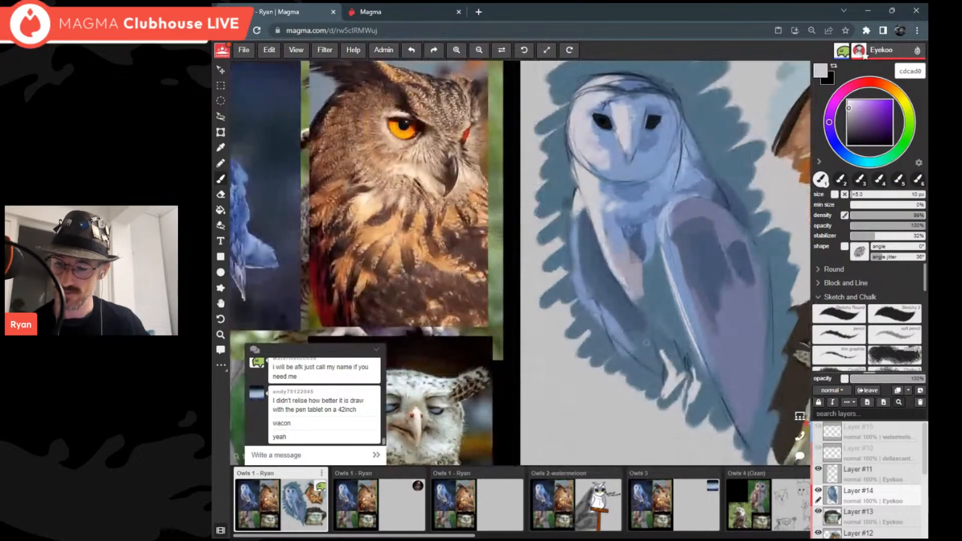
{"action": "left_click", "coordinate": [646, 343], "text": "alt"}
{"action": "left_click", "coordinate": [646, 343], "text": "alt"}
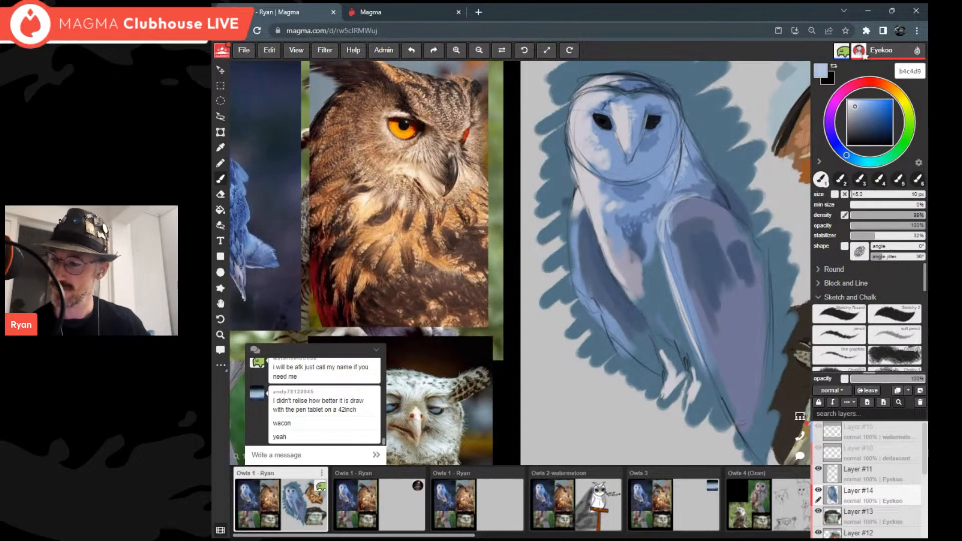
{"action": "scroll", "coordinate": [647, 343], "scroll_direction": "down", "scroll_amount": 3}
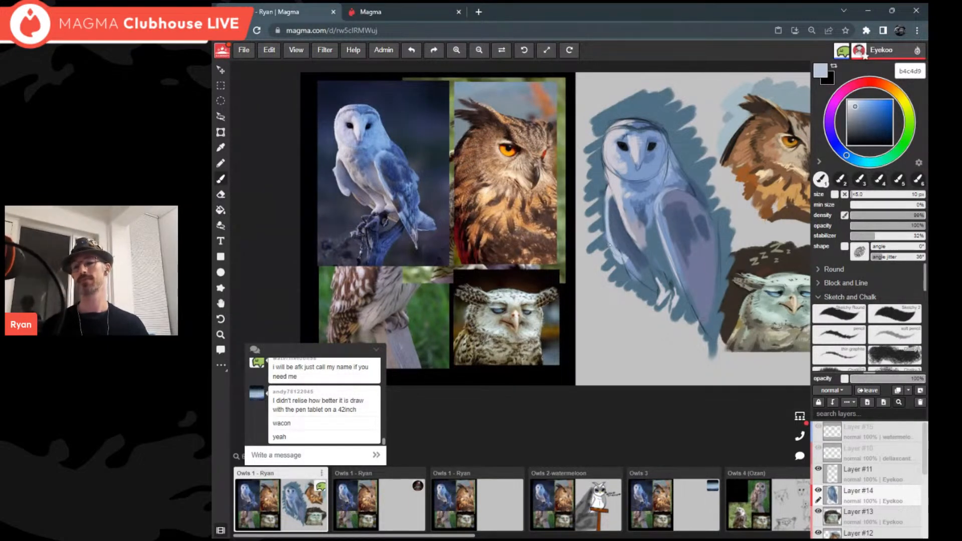
{"action": "scroll", "coordinate": [610, 245], "scroll_direction": "up", "scroll_amount": 3}
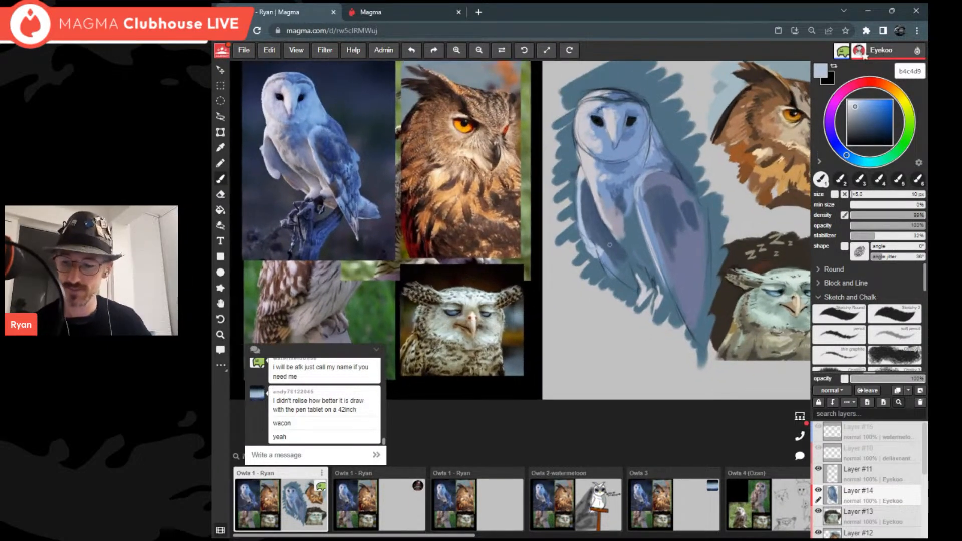
Step: Shade beneath the facial disc using blues sampled from the owl (7b9ac5 and 5d7ba9), and check the whole study against the reference
{"action": "left_click", "coordinate": [610, 245], "text": "alt"}
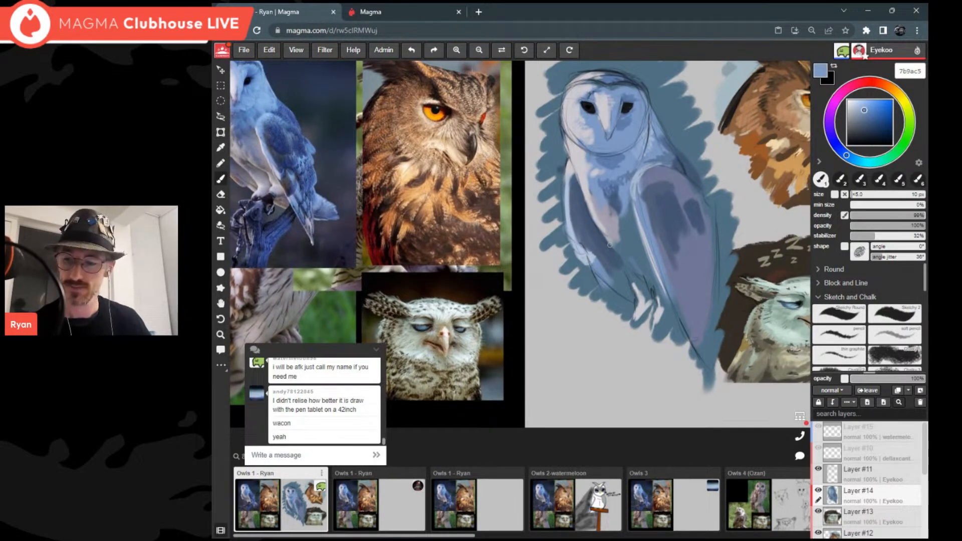
{"action": "left_click", "coordinate": [610, 245], "text": "alt"}
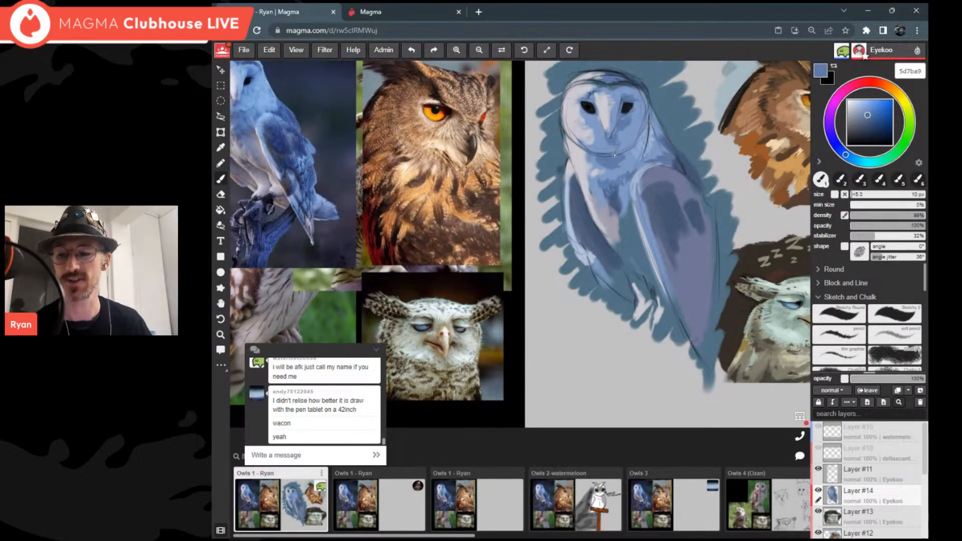
{"action": "left_click_drag", "start_coordinate": [615, 155], "coordinate": [623, 181]}
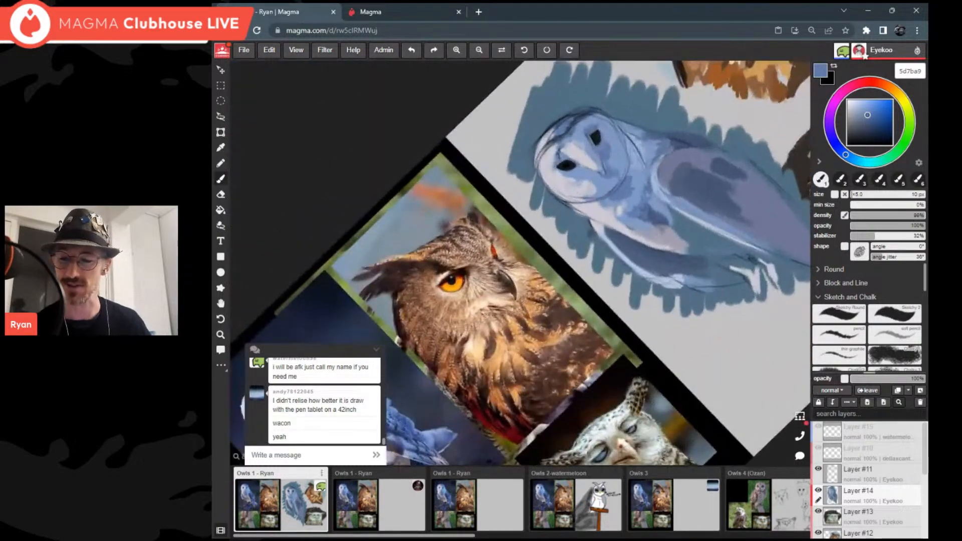
{"action": "mouse_move", "coordinate": [576, 151]}
{"action": "left_mouse_down"}
{"action": "mouse_move", "coordinate": [737, 168]}
{"action": "mouse_move", "coordinate": [631, 105]}
{"action": "left_mouse_up"}
{"action": "left_click_drag", "start_coordinate": [568, 117], "coordinate": [542, 133]}
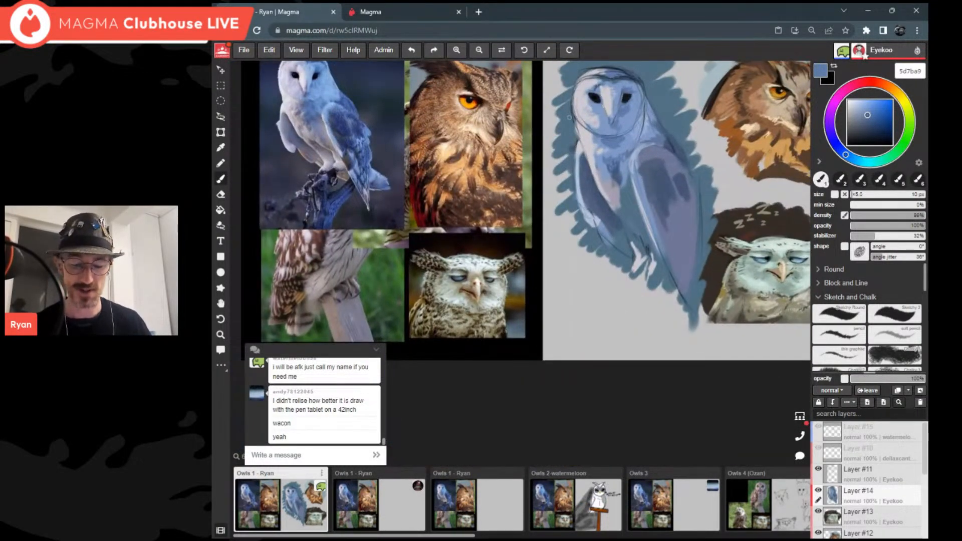
{"action": "scroll", "coordinate": [632, 201], "scroll_direction": "up", "scroll_amount": 1}
{"action": "scroll", "coordinate": [631, 201], "scroll_direction": "down", "scroll_amount": 3}
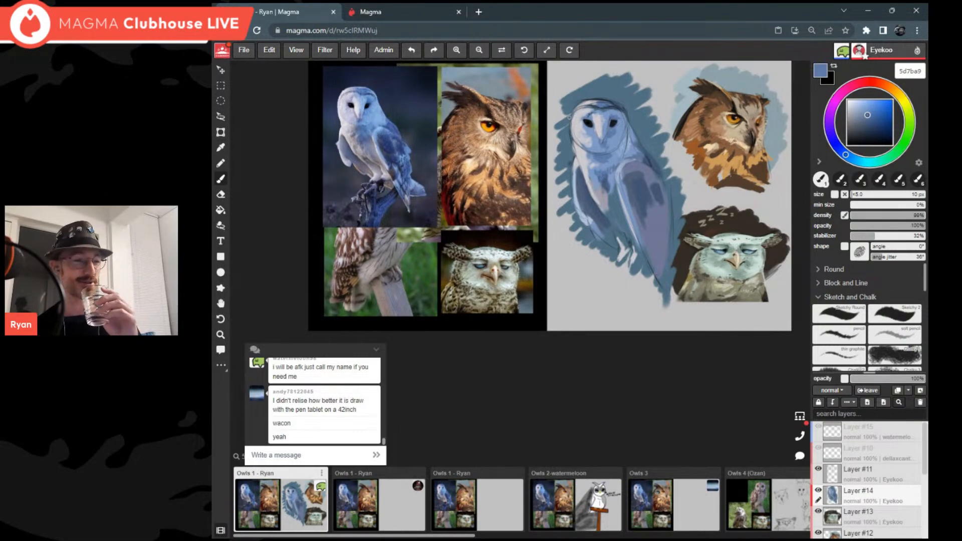
{"action": "scroll", "coordinate": [610, 235], "scroll_direction": "down", "scroll_amount": 3}
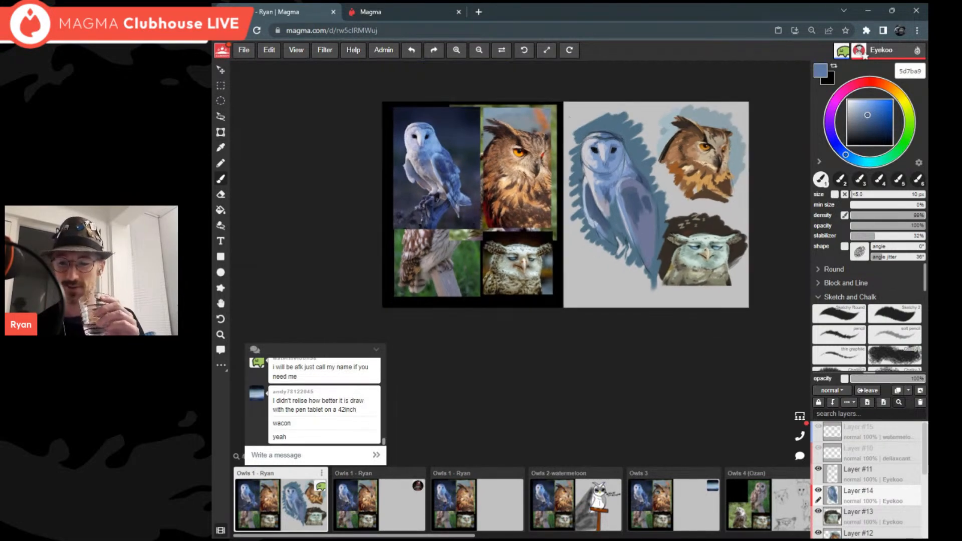
{"action": "scroll", "coordinate": [672, 237], "scroll_direction": "up", "scroll_amount": 6}
{"action": "scroll", "coordinate": [651, 200], "scroll_direction": "down", "scroll_amount": 3}
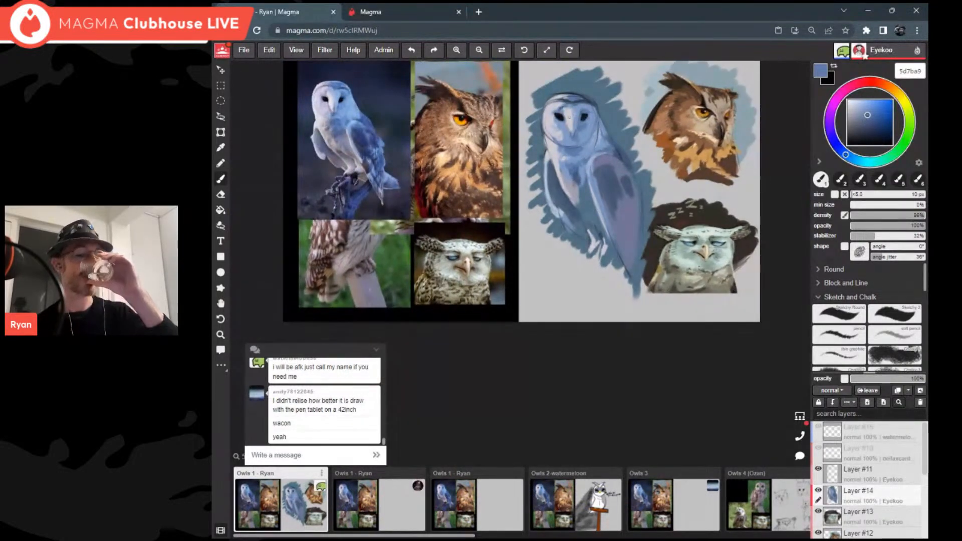
{"action": "scroll", "coordinate": [518, 126], "scroll_direction": "up", "scroll_amount": 1}
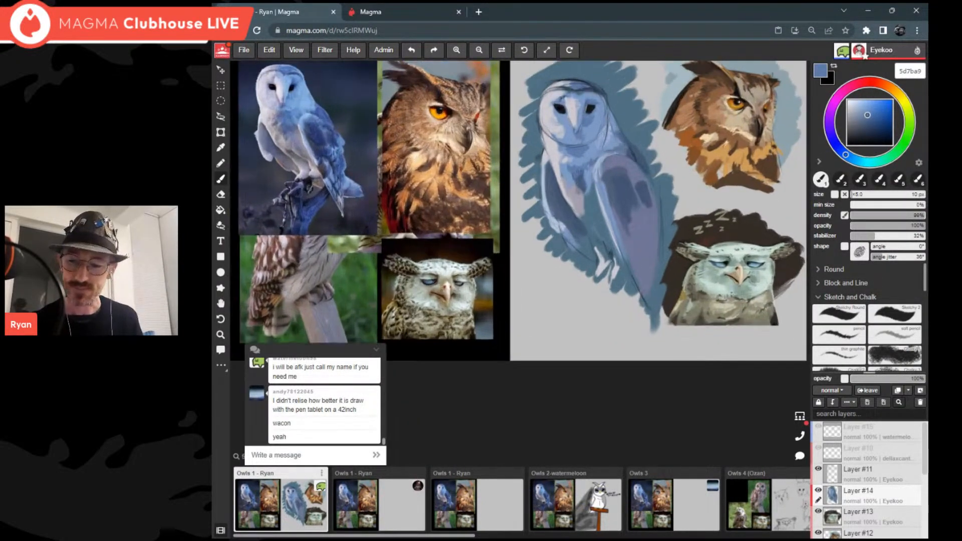
Step: Sample pale violet-grey (cdcad0) again and touch up the pale feathers on the chest beside the right wing
{"action": "scroll", "coordinate": [551, 125], "scroll_direction": "up", "scroll_amount": 1}
{"action": "left_click", "coordinate": [303, 162], "text": "alt"}
{"action": "left_click_drag", "start_coordinate": [604, 273], "coordinate": [584, 241]}
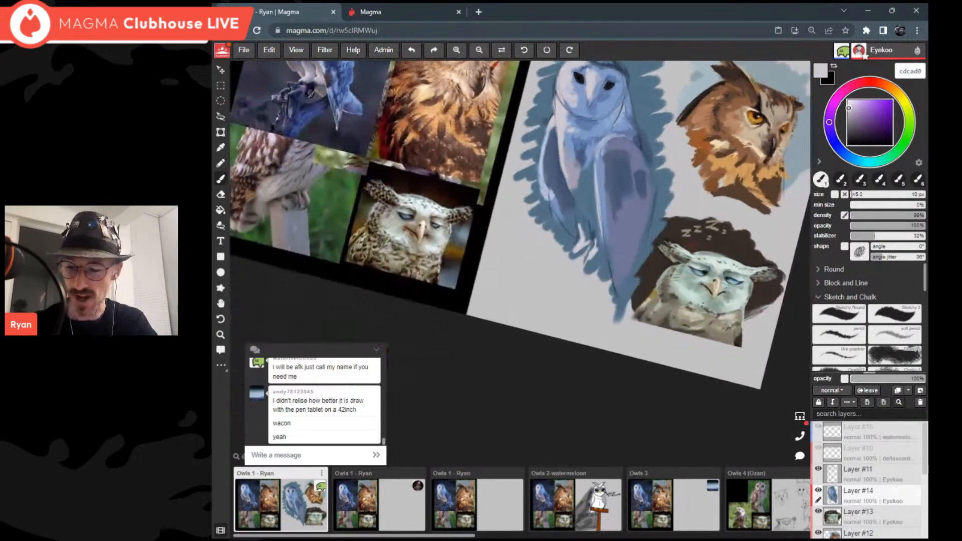
{"action": "scroll", "coordinate": [621, 222], "scroll_direction": "down", "scroll_amount": 2}
{"action": "scroll", "coordinate": [572, 226], "scroll_direction": "up", "scroll_amount": 1}
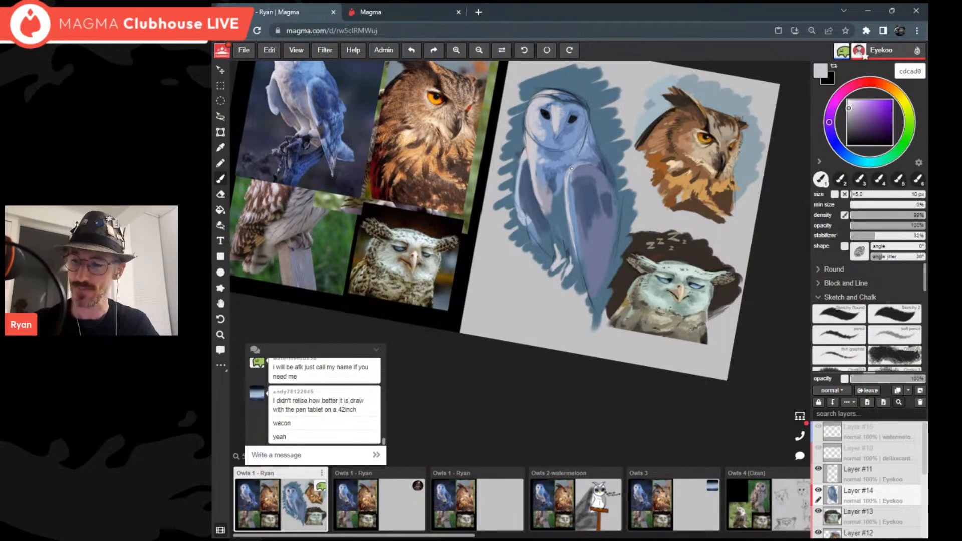
Step: Sample the blue from the barn owl's shoulder and lighten the brush colour to 9fbee8
{"action": "scroll", "coordinate": [608, 299], "scroll_direction": "down", "scroll_amount": 1}
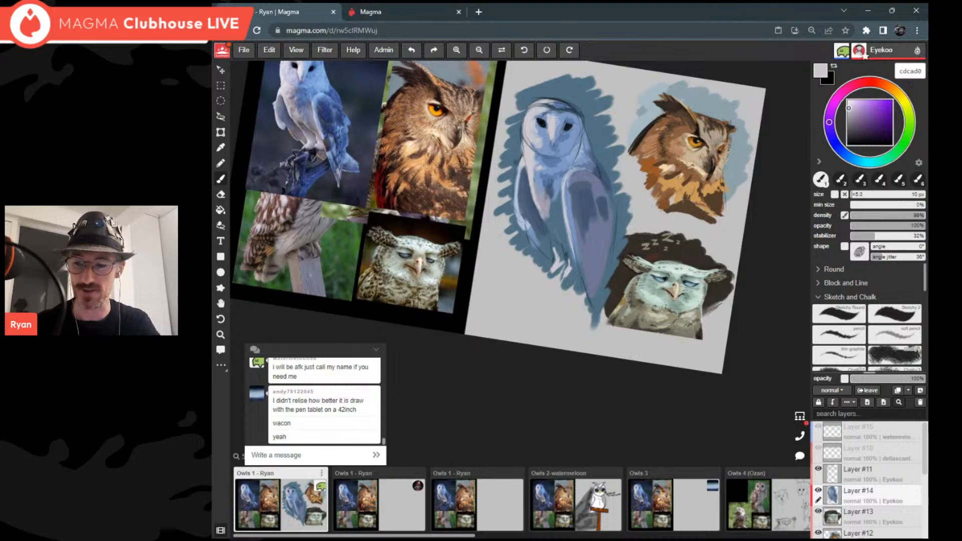
{"action": "scroll", "coordinate": [608, 299], "scroll_direction": "down", "scroll_amount": 2}
{"action": "key", "text": "Escape"}
{"action": "scroll", "coordinate": [571, 168], "scroll_direction": "up", "scroll_amount": 4}
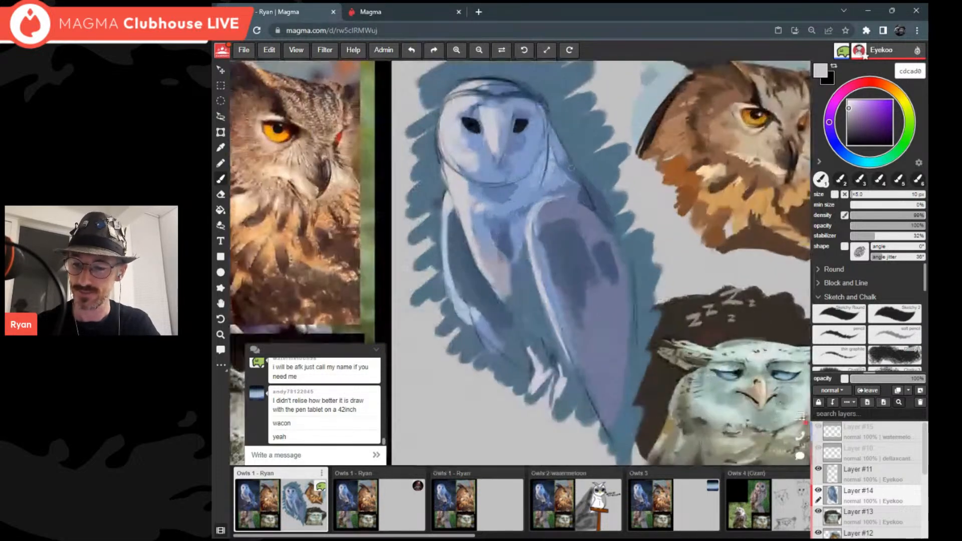
{"action": "left_click", "coordinate": [571, 168], "text": "alt"}
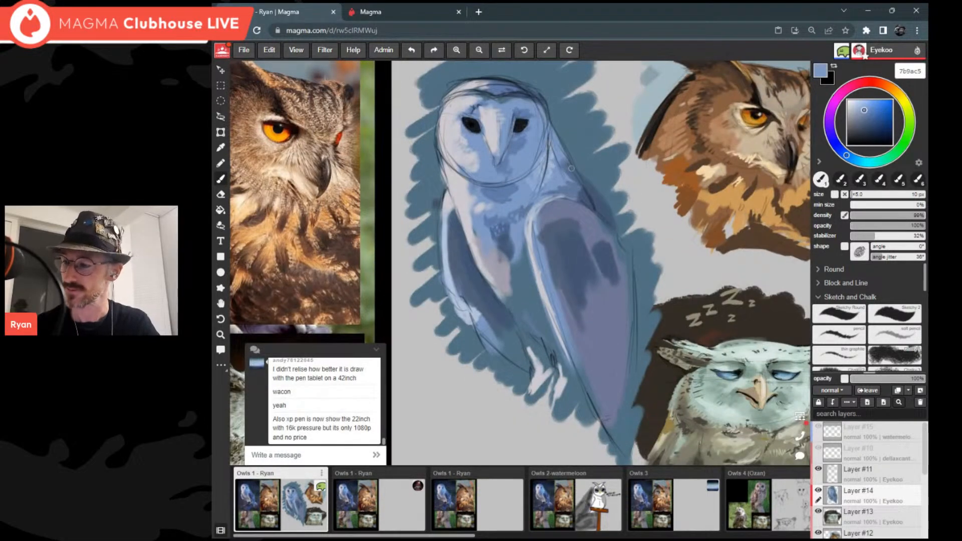
{"action": "left_click", "coordinate": [862, 103]}
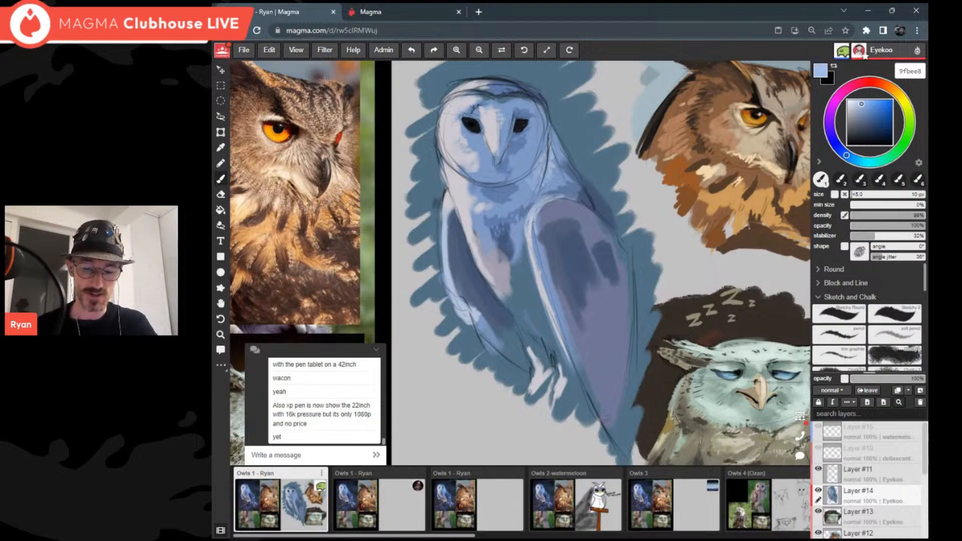
Step: Paint light blue feather highlights on the barn owl's neck and shoulder, beside the face
{"action": "scroll", "coordinate": [559, 352], "scroll_direction": "down", "scroll_amount": 3}
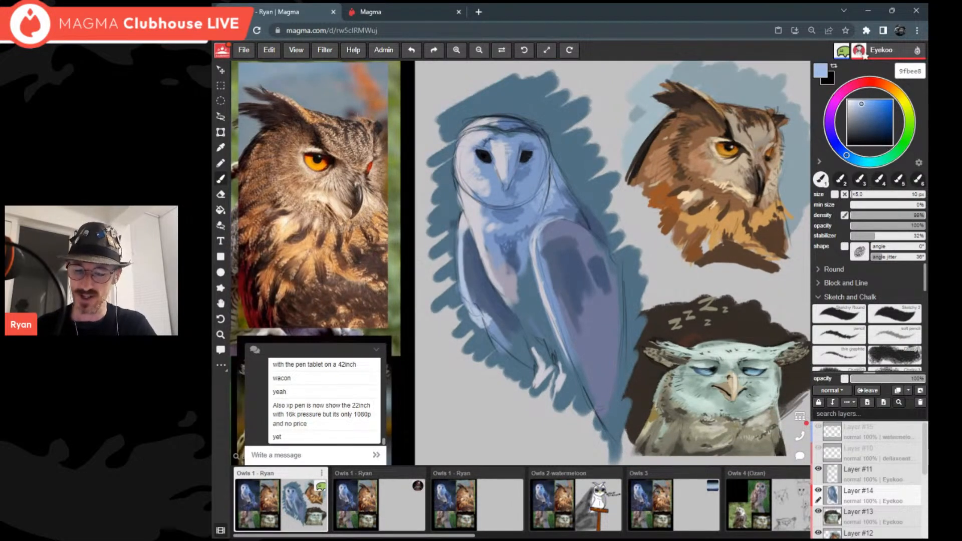
{"action": "scroll", "coordinate": [585, 310], "scroll_direction": "down", "scroll_amount": 4}
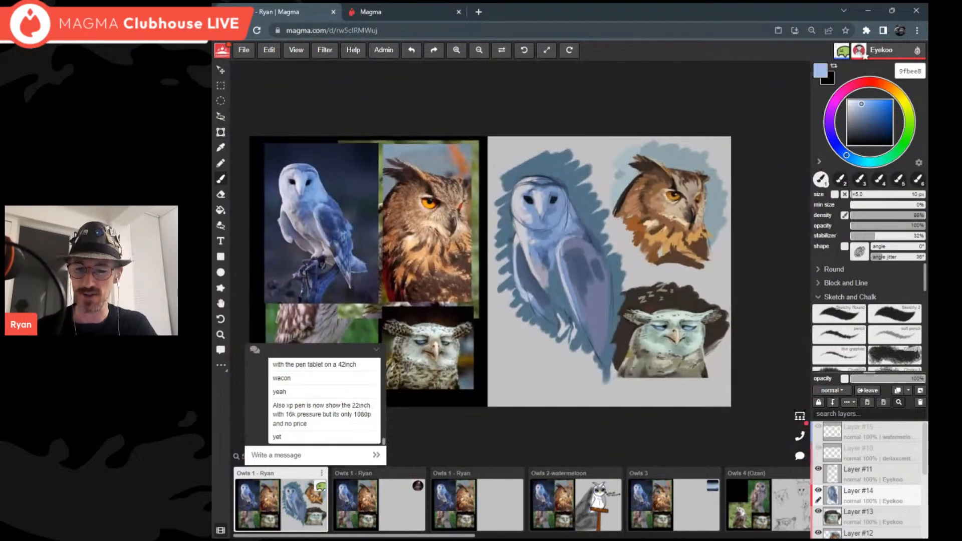
{"action": "scroll", "coordinate": [642, 205], "scroll_direction": "up", "scroll_amount": 3}
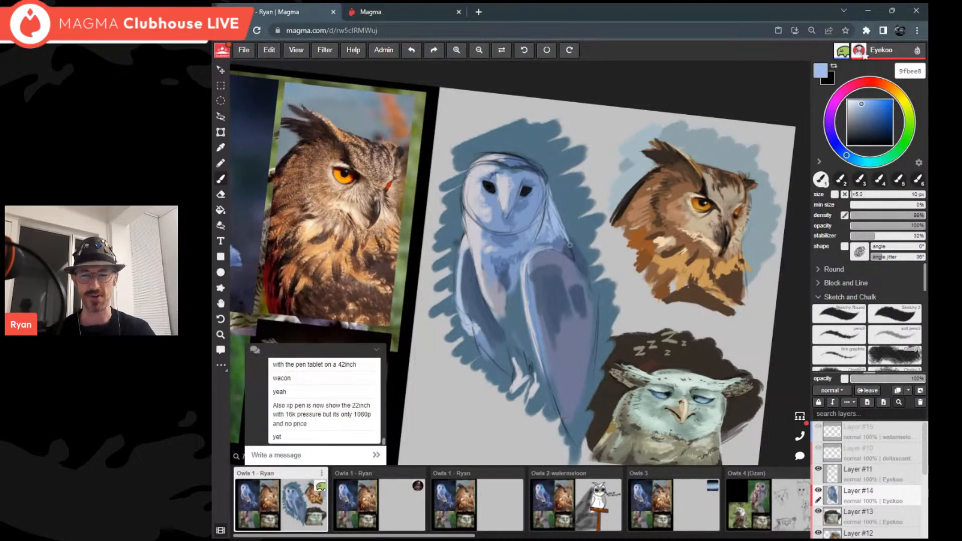
{"action": "scroll", "coordinate": [570, 245], "scroll_direction": "down", "scroll_amount": 3}
{"action": "scroll", "coordinate": [570, 245], "scroll_direction": "up", "scroll_amount": 2}
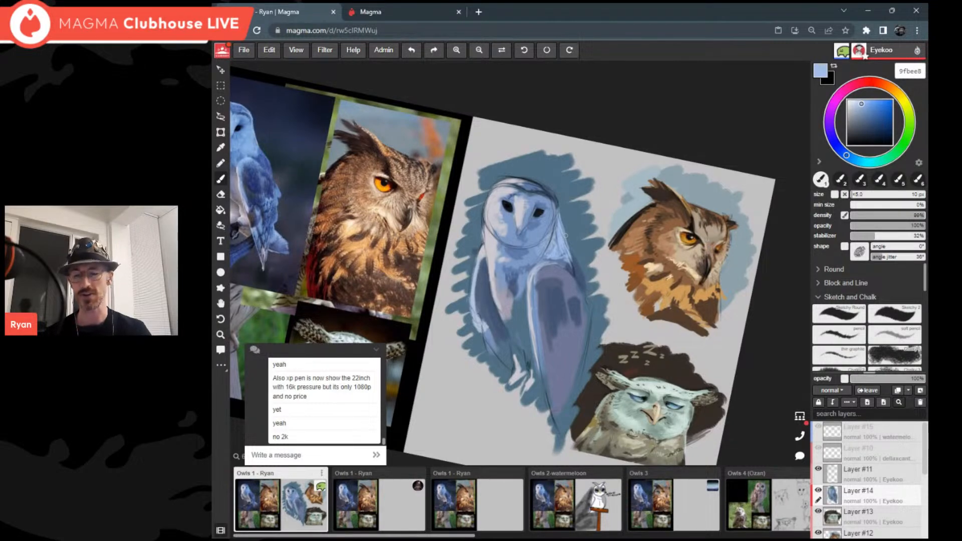
{"action": "scroll", "coordinate": [566, 235], "scroll_direction": "up", "scroll_amount": 2}
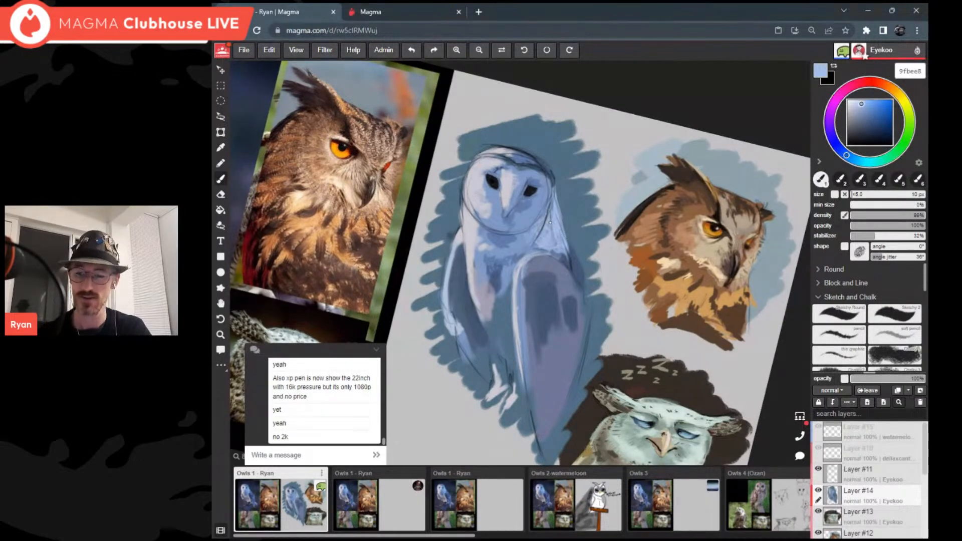
{"action": "scroll", "coordinate": [558, 245], "scroll_direction": "down", "scroll_amount": 3}
{"action": "scroll", "coordinate": [561, 201], "scroll_direction": "up", "scroll_amount": 4}
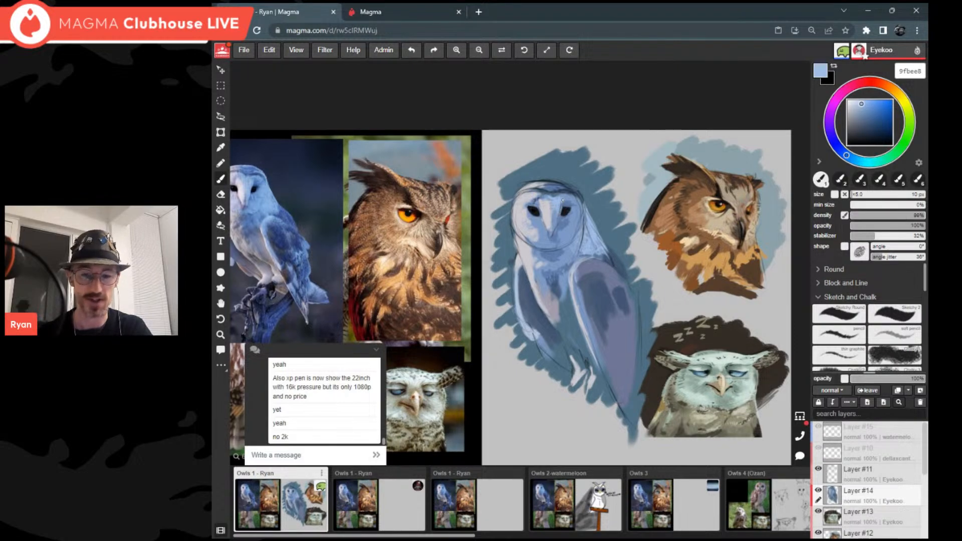
{"action": "scroll", "coordinate": [562, 200], "scroll_direction": "down", "scroll_amount": 3}
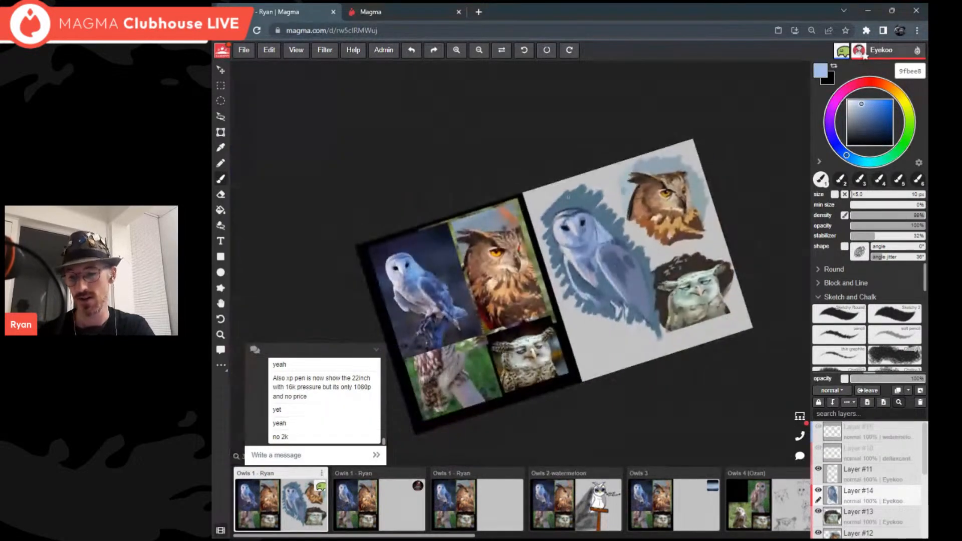
{"action": "scroll", "coordinate": [562, 200], "scroll_direction": "up", "scroll_amount": 4}
{"action": "scroll", "coordinate": [568, 198], "scroll_direction": "up", "scroll_amount": 2}
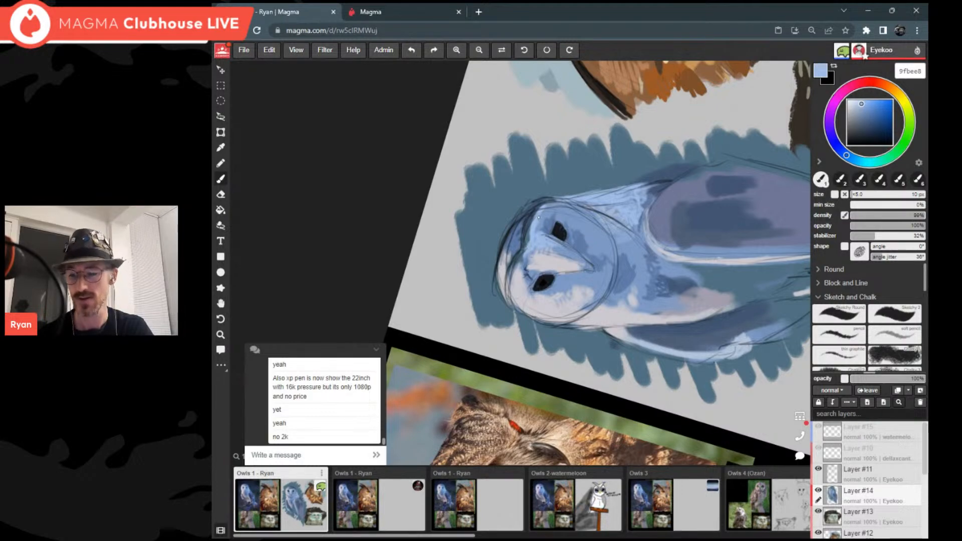
{"action": "scroll", "coordinate": [601, 210], "scroll_direction": "down", "scroll_amount": 5}
{"action": "scroll", "coordinate": [581, 226], "scroll_direction": "up", "scroll_amount": 3}
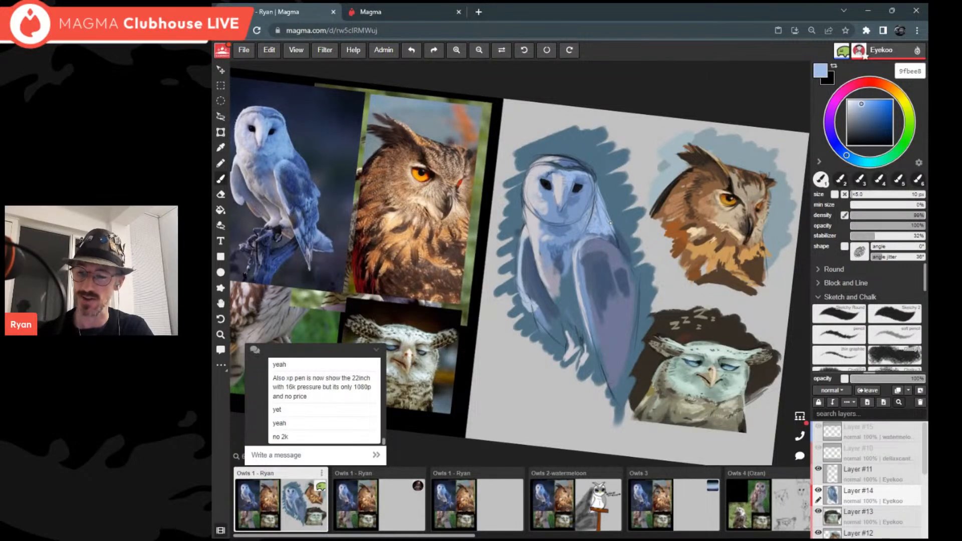
{"action": "key", "text": "ctrl+0"}
{"action": "scroll", "coordinate": [611, 223], "scroll_direction": "up", "scroll_amount": 2}
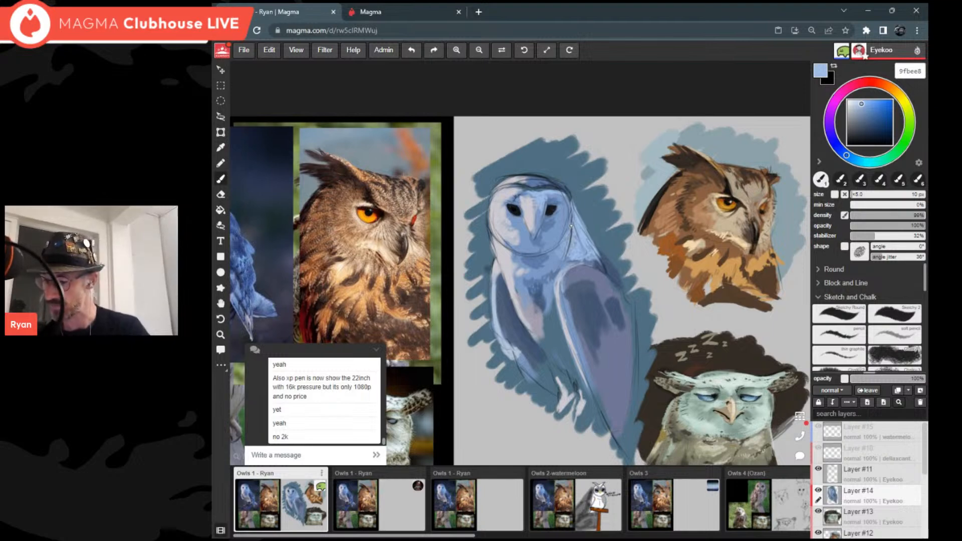
Step: Add a new layer above Layer #11 and brush light blue feather strokes onto the barn owl's shoulder
{"action": "left_click", "coordinate": [920, 391]}
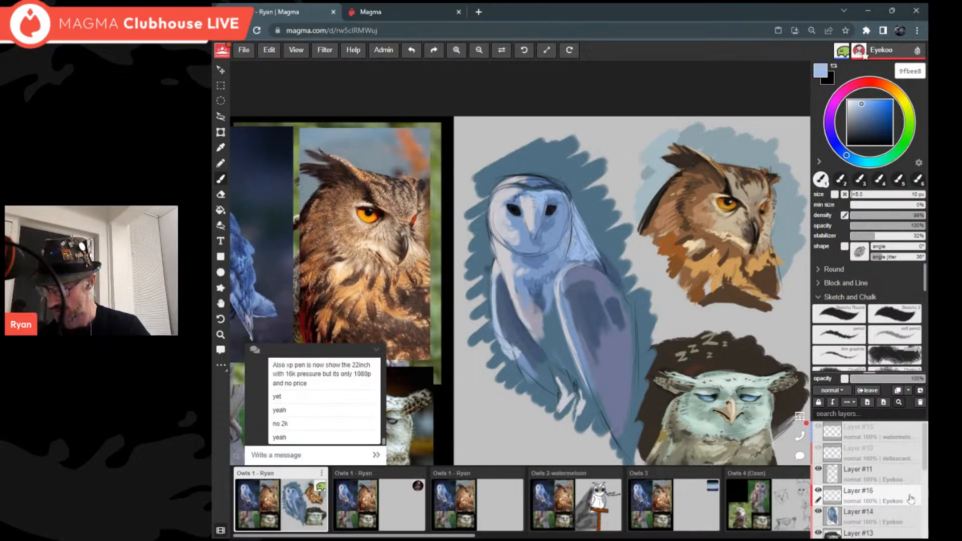
{"action": "left_click_drag", "start_coordinate": [908, 496], "coordinate": [909, 476]}
{"action": "scroll", "coordinate": [630, 241], "scroll_direction": "down", "scroll_amount": 4}
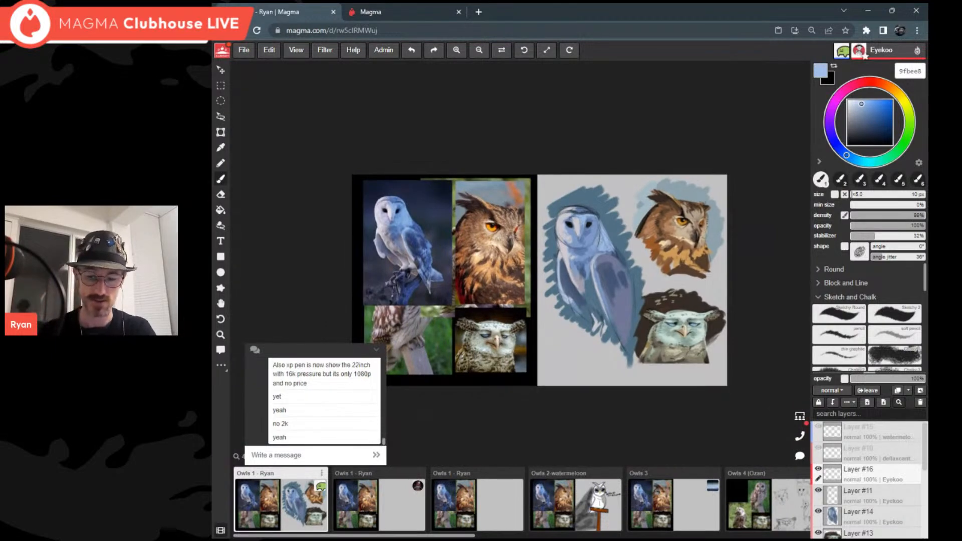
{"action": "scroll", "coordinate": [631, 200], "scroll_direction": "up", "scroll_amount": 4}
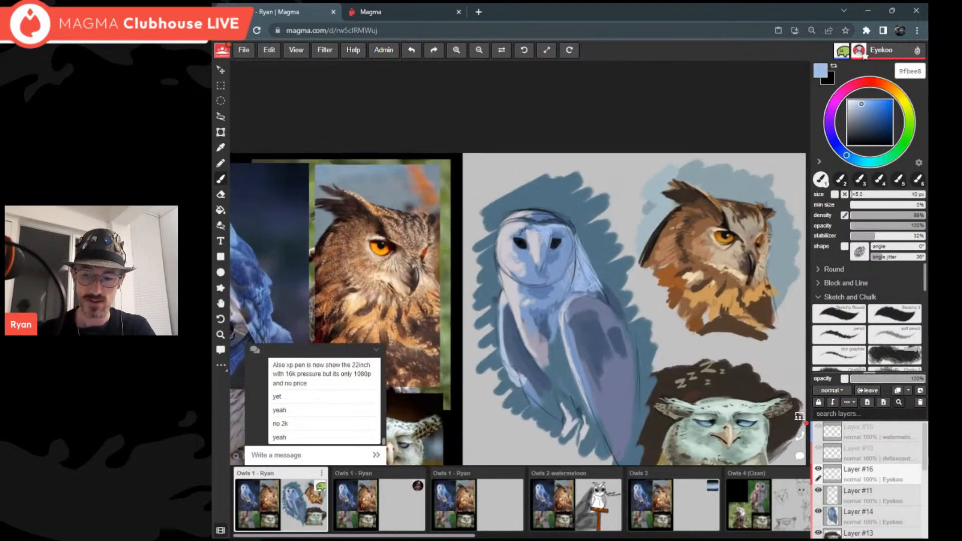
{"action": "scroll", "coordinate": [690, 279], "scroll_direction": "down", "scroll_amount": 1}
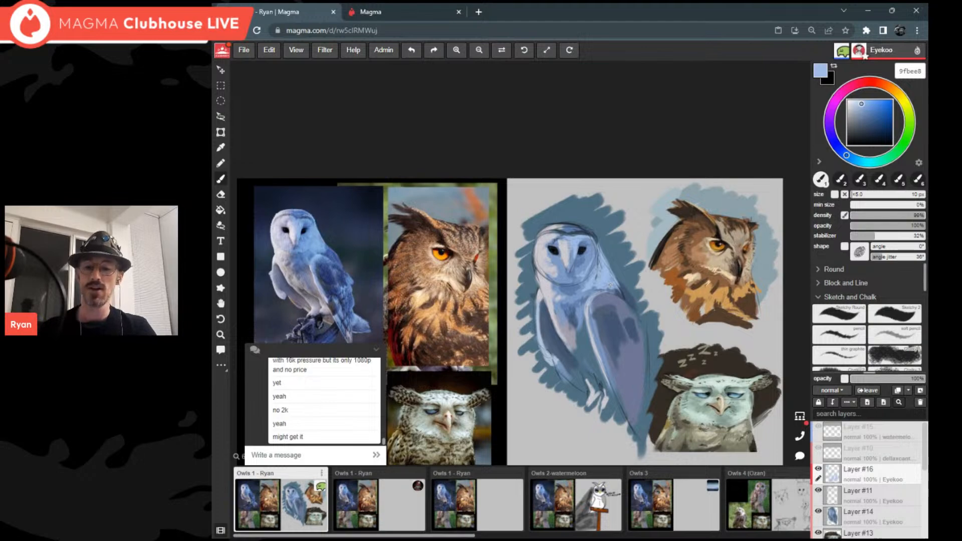
{"action": "scroll", "coordinate": [611, 284], "scroll_direction": "up", "scroll_amount": 1}
Step: Sample the background blue 4f7083 and paint along the barn owl's shoulder edge to clean up its outline
{"action": "left_click", "coordinate": [613, 285], "text": "alt"}
{"action": "scroll", "coordinate": [610, 284], "scroll_direction": "up", "scroll_amount": 2}
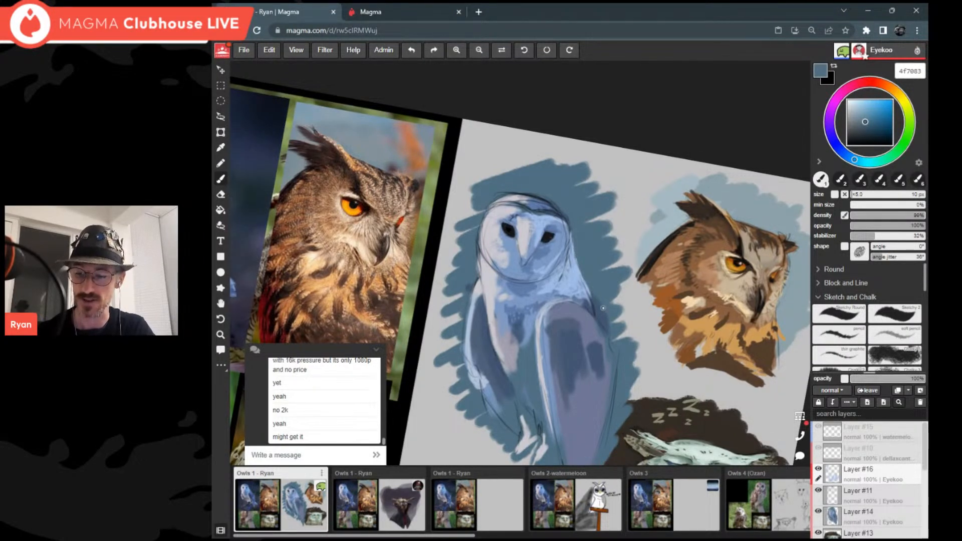
{"action": "scroll", "coordinate": [603, 309], "scroll_direction": "down", "scroll_amount": 4}
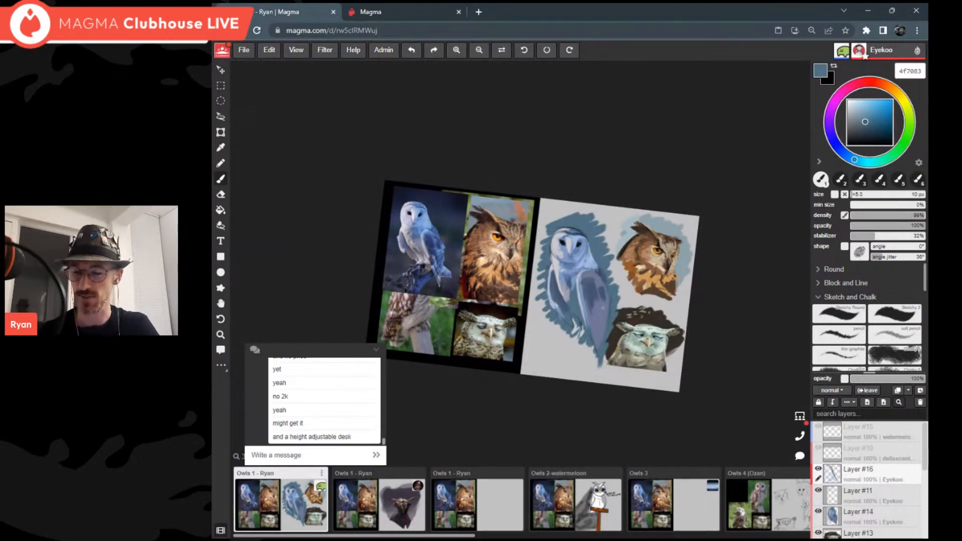
{"action": "key", "text": "ctrl+0"}
Step: Sample the light blue 9fbee7 and paint a short highlight along the outer edge of the barn owl's larger wing
{"action": "scroll", "coordinate": [603, 309], "scroll_direction": "up", "scroll_amount": 3}
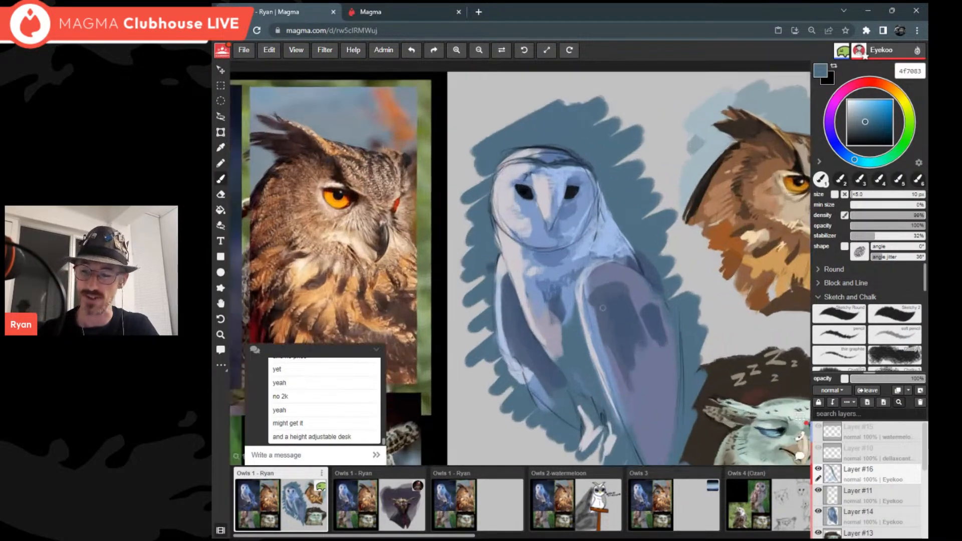
{"action": "left_click", "coordinate": [603, 308], "text": "alt"}
{"action": "scroll", "coordinate": [603, 308], "scroll_direction": "up", "scroll_amount": 2}
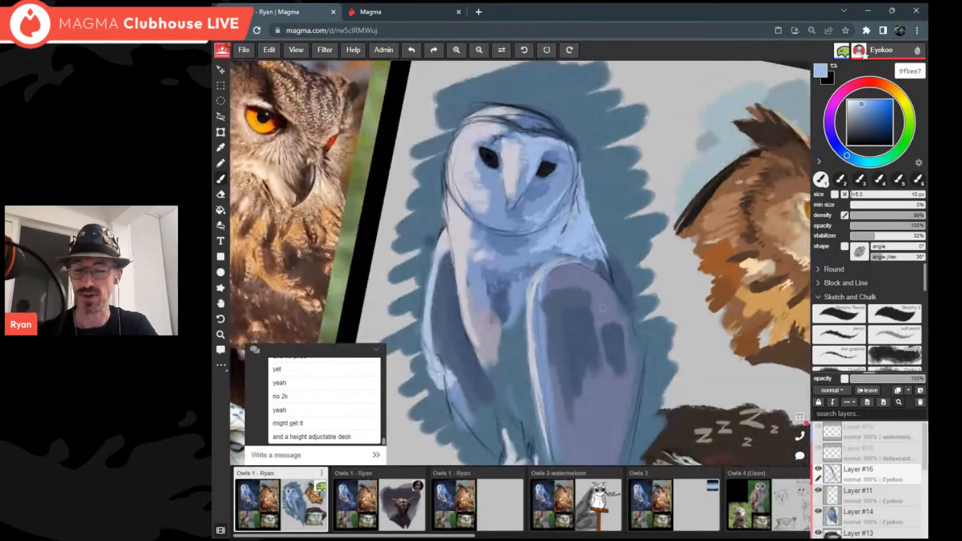
{"action": "scroll", "coordinate": [603, 308], "scroll_direction": "down", "scroll_amount": 3}
{"action": "left_click_drag", "start_coordinate": [666, 284], "coordinate": [668, 313]}
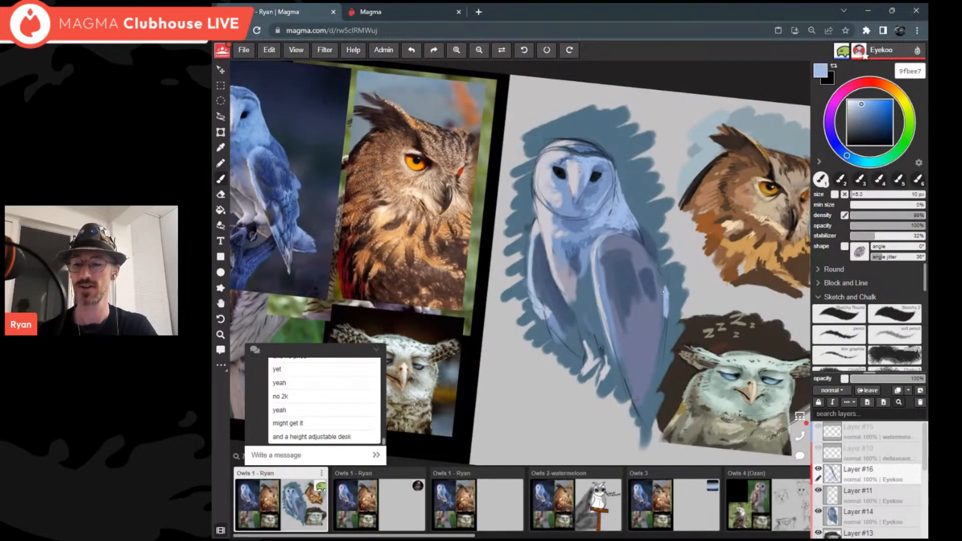
Step: Compare the painted barn owl's wings, shoulder and overall shape with its reference photo
{"action": "scroll", "coordinate": [663, 291], "scroll_direction": "down", "scroll_amount": 4}
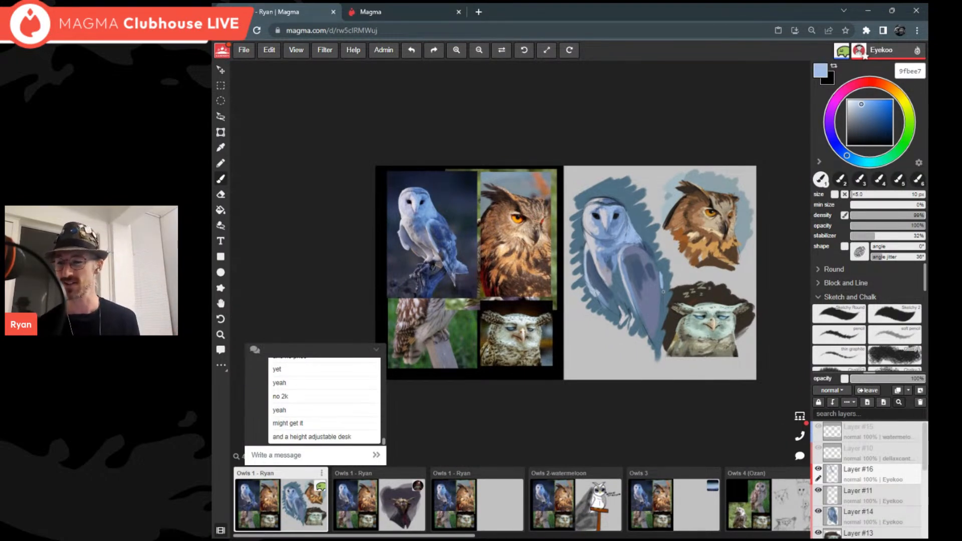
{"action": "scroll", "coordinate": [663, 292], "scroll_direction": "up", "scroll_amount": 3}
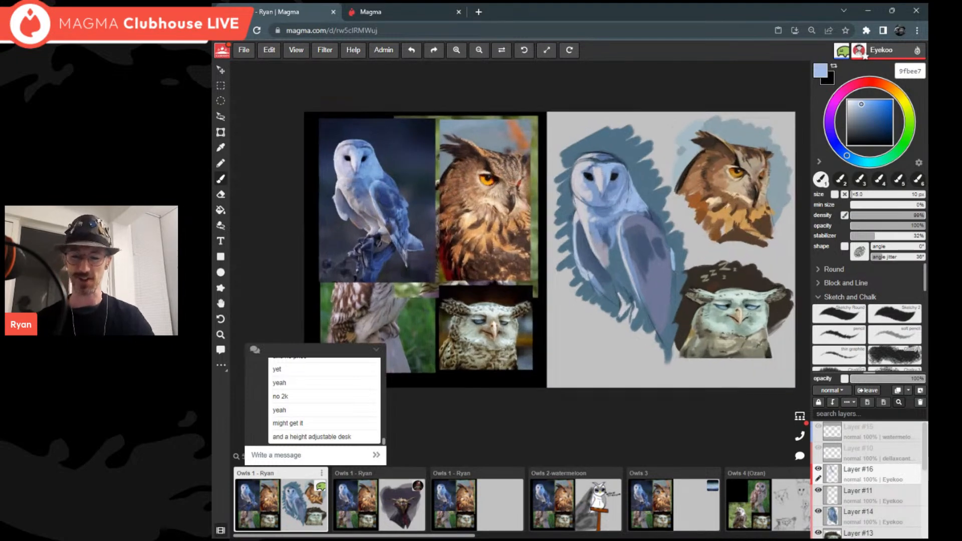
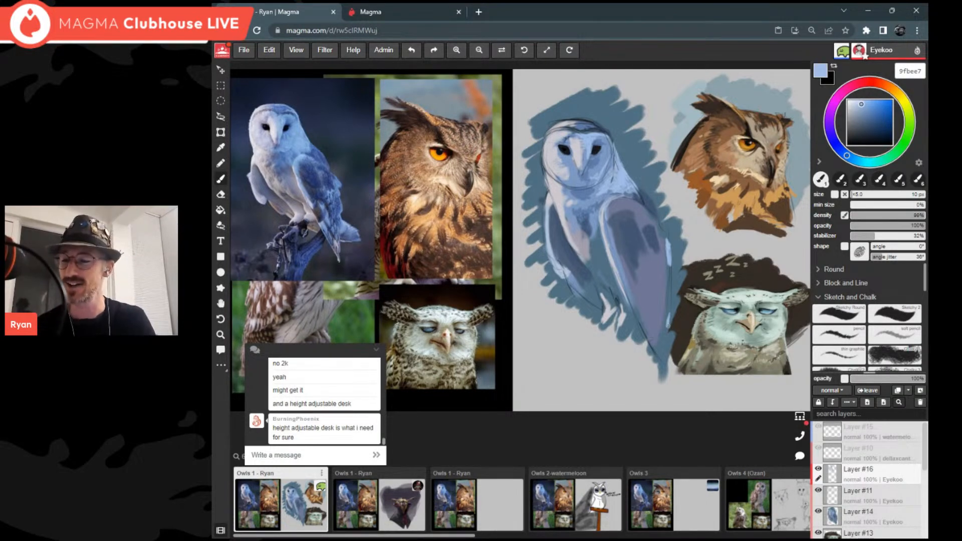
{"action": "scroll", "coordinate": [668, 325], "scroll_direction": "up", "scroll_amount": 2}
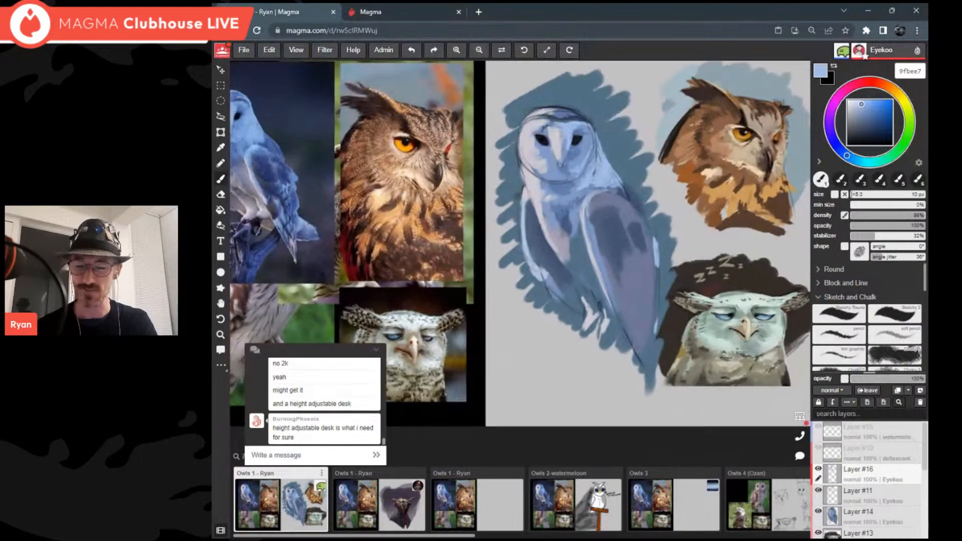
{"action": "scroll", "coordinate": [668, 326], "scroll_direction": "down", "scroll_amount": 3}
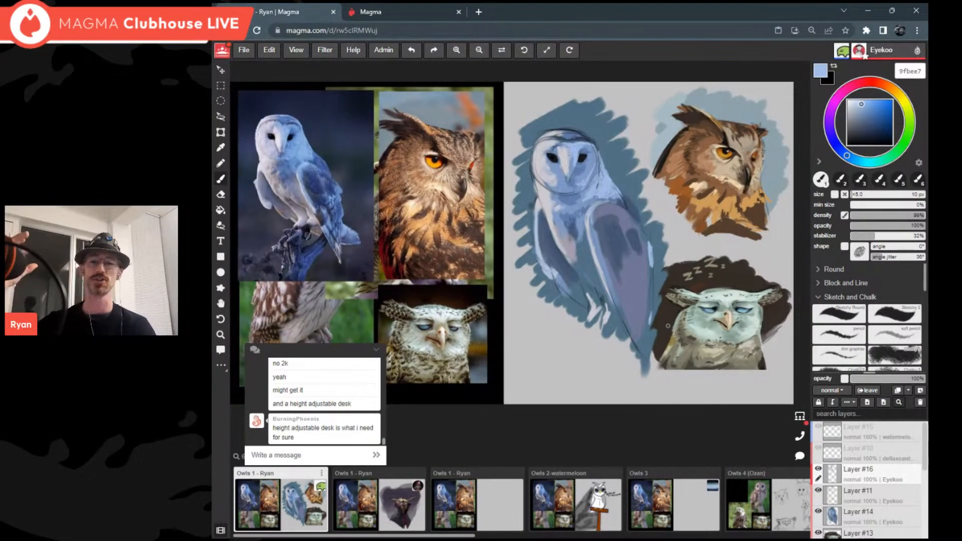
{"action": "mouse_move", "coordinate": [668, 326]}
{"action": "left_mouse_down"}
{"action": "mouse_move", "coordinate": [647, 329]}
{"action": "mouse_move", "coordinate": [668, 326]}
{"action": "left_mouse_up"}
{"action": "scroll", "coordinate": [646, 329], "scroll_direction": "down", "scroll_amount": 1}
{"action": "scroll", "coordinate": [649, 250], "scroll_direction": "up", "scroll_amount": 2}
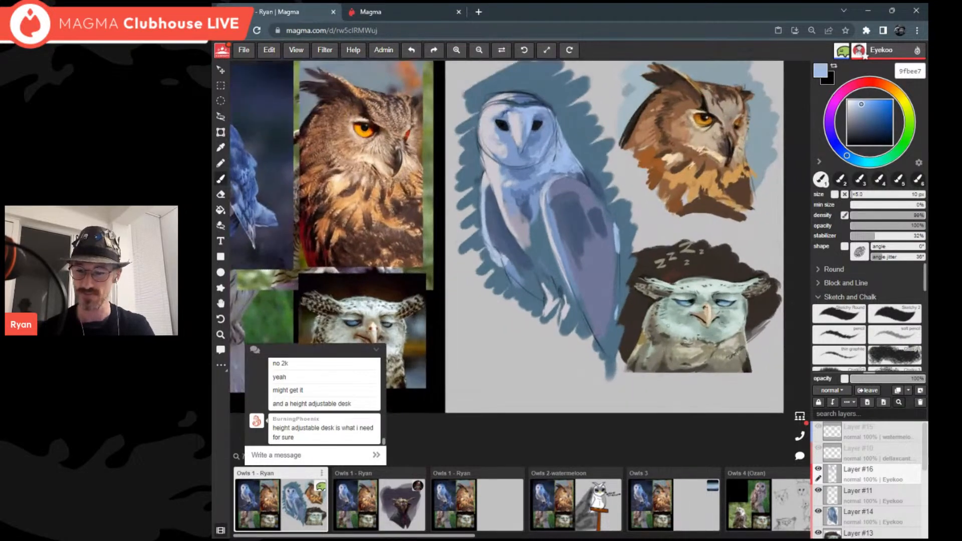
{"action": "scroll", "coordinate": [648, 251], "scroll_direction": "down", "scroll_amount": 2}
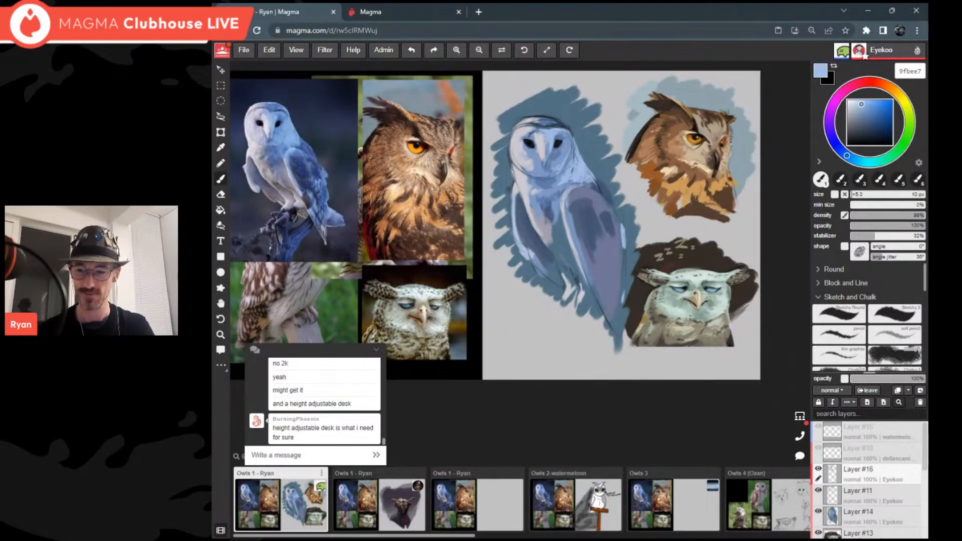
{"action": "scroll", "coordinate": [662, 215], "scroll_direction": "down", "scroll_amount": 1}
{"action": "scroll", "coordinate": [662, 226], "scroll_direction": "up", "scroll_amount": 1}
{"action": "scroll", "coordinate": [677, 246], "scroll_direction": "up", "scroll_amount": 1}
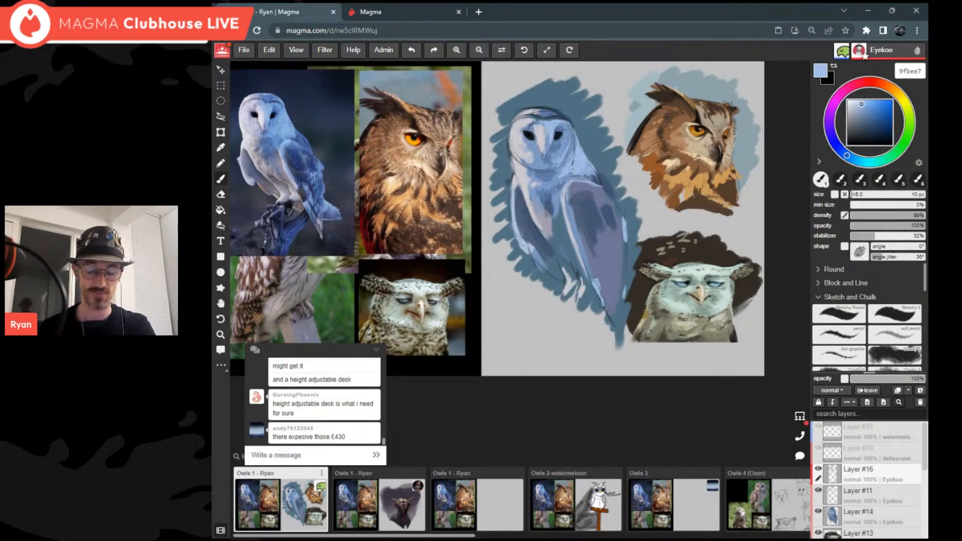
{"action": "scroll", "coordinate": [614, 233], "scroll_direction": "down", "scroll_amount": 3}
{"action": "scroll", "coordinate": [603, 223], "scroll_direction": "up", "scroll_amount": 2}
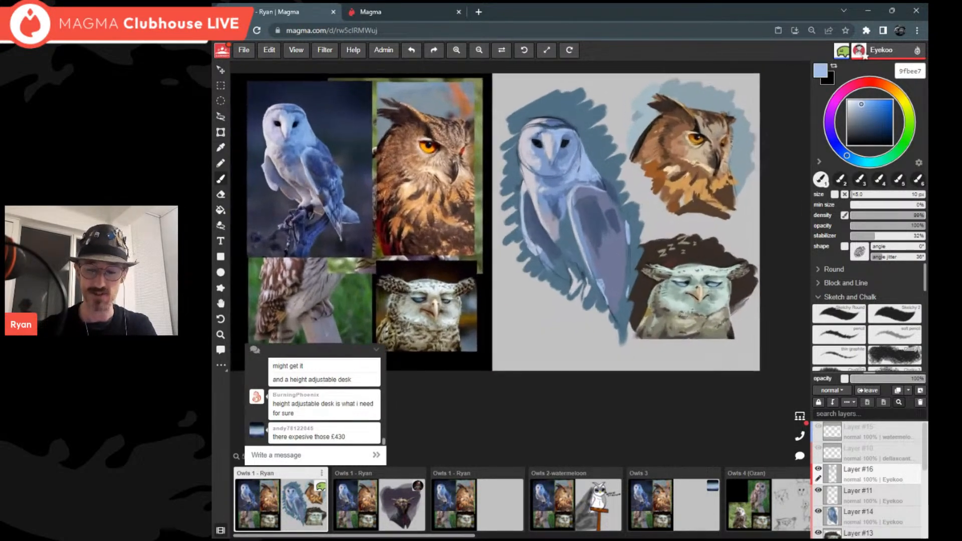
{"action": "scroll", "coordinate": [617, 211], "scroll_direction": "up", "scroll_amount": 2}
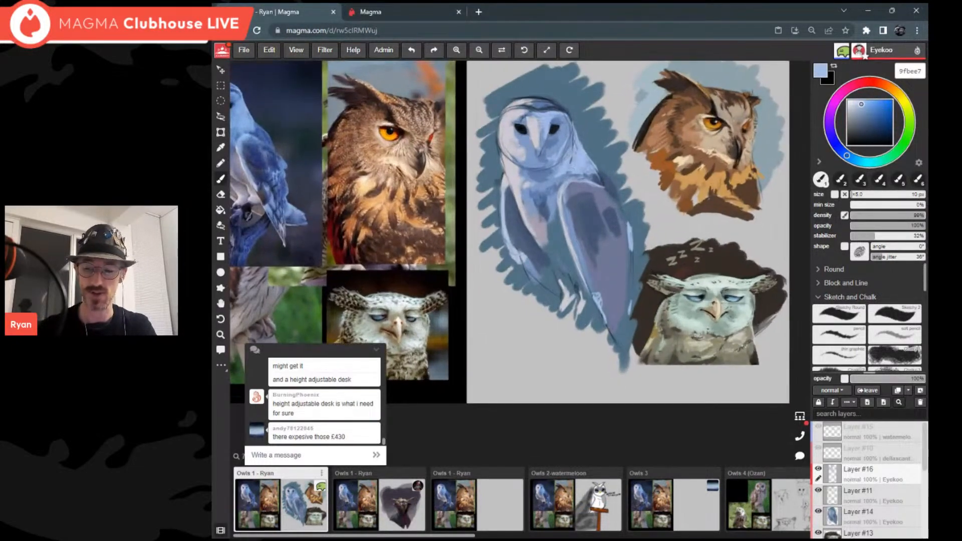
{"action": "scroll", "coordinate": [696, 223], "scroll_direction": "down", "scroll_amount": 1}
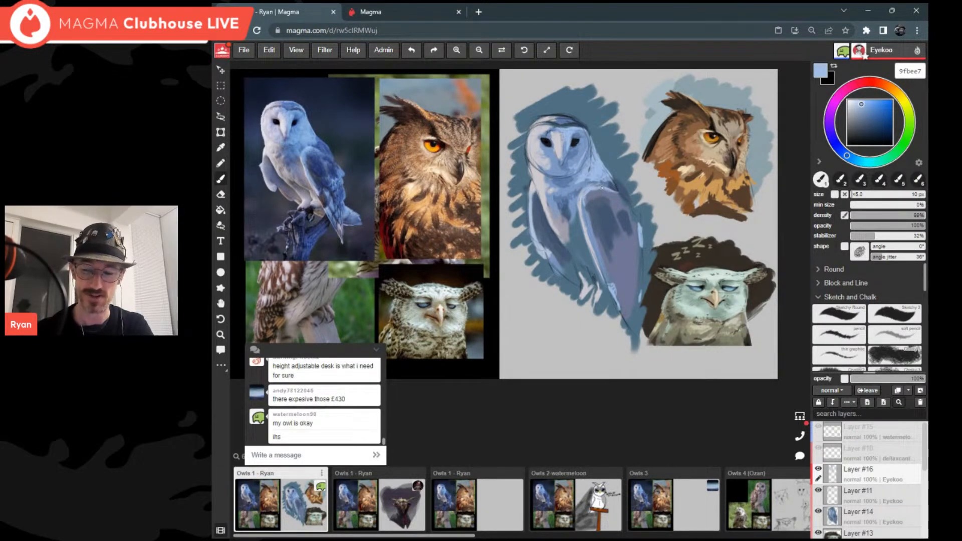
{"action": "mouse_move", "coordinate": [615, 216]}
{"action": "left_mouse_down"}
{"action": "mouse_move", "coordinate": [624, 238]}
{"action": "mouse_move", "coordinate": [646, 170]}
{"action": "left_mouse_up"}
{"action": "scroll", "coordinate": [546, 220], "scroll_direction": "up", "scroll_amount": 3}
{"action": "scroll", "coordinate": [546, 220], "scroll_direction": "down", "scroll_amount": 2}
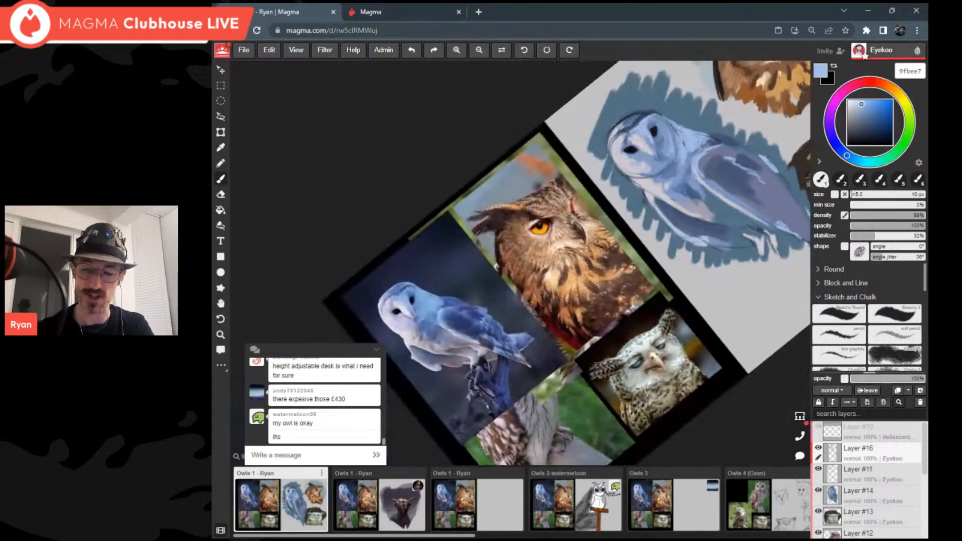
Step: Sample the pale grey cdcad0 from the barn owl's face and brush it along the outer edge of the face
{"action": "scroll", "coordinate": [670, 97], "scroll_direction": "up", "scroll_amount": 3}
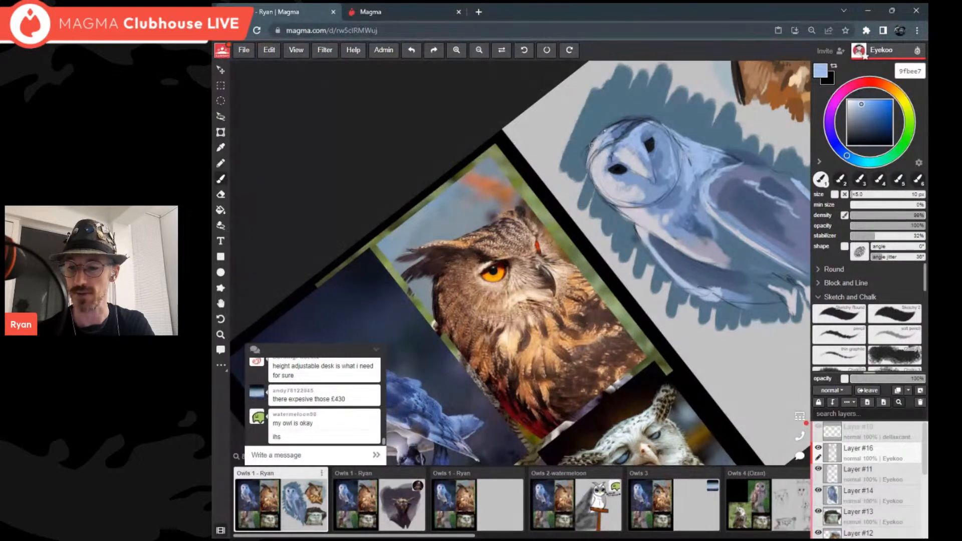
{"action": "scroll", "coordinate": [596, 143], "scroll_direction": "down", "scroll_amount": 2}
{"action": "scroll", "coordinate": [589, 150], "scroll_direction": "down", "scroll_amount": 5}
{"action": "scroll", "coordinate": [588, 151], "scroll_direction": "up", "scroll_amount": 6}
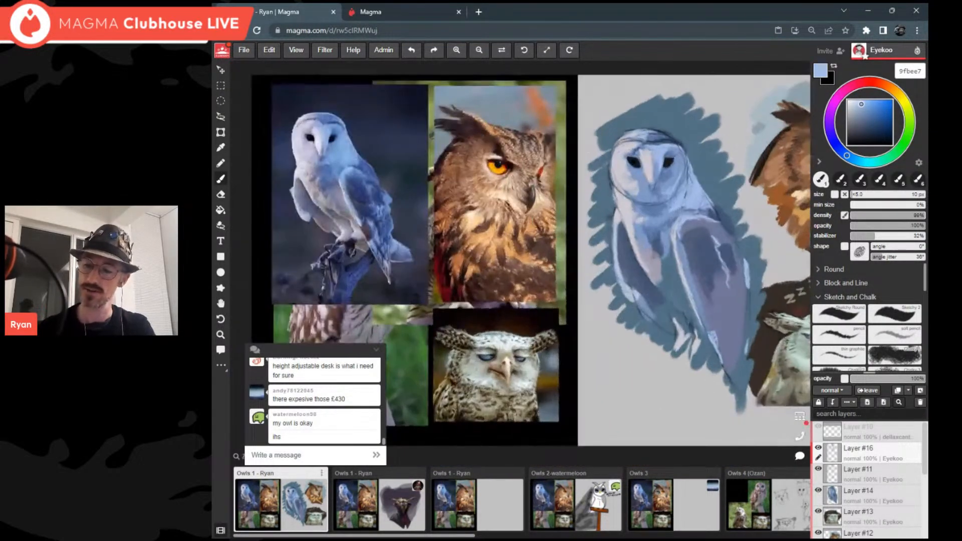
{"action": "scroll", "coordinate": [589, 150], "scroll_direction": "up", "scroll_amount": 3}
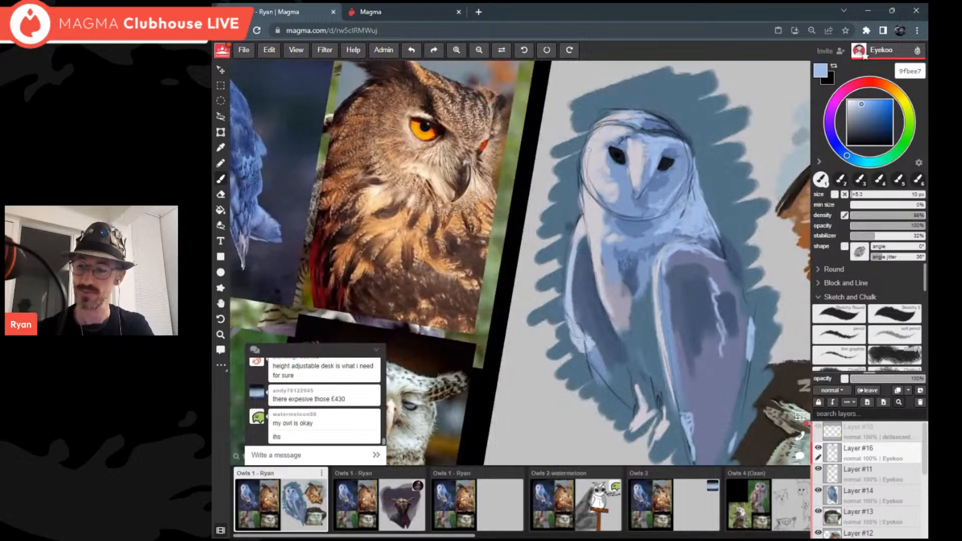
{"action": "left_click", "coordinate": [589, 149], "text": "alt"}
{"action": "mouse_move", "coordinate": [583, 176]}
{"action": "left_mouse_down"}
{"action": "mouse_move", "coordinate": [585, 196]}
{"action": "mouse_move", "coordinate": [599, 204]}
{"action": "mouse_move", "coordinate": [582, 153]}
{"action": "mouse_move", "coordinate": [593, 185]}
{"action": "left_mouse_up"}
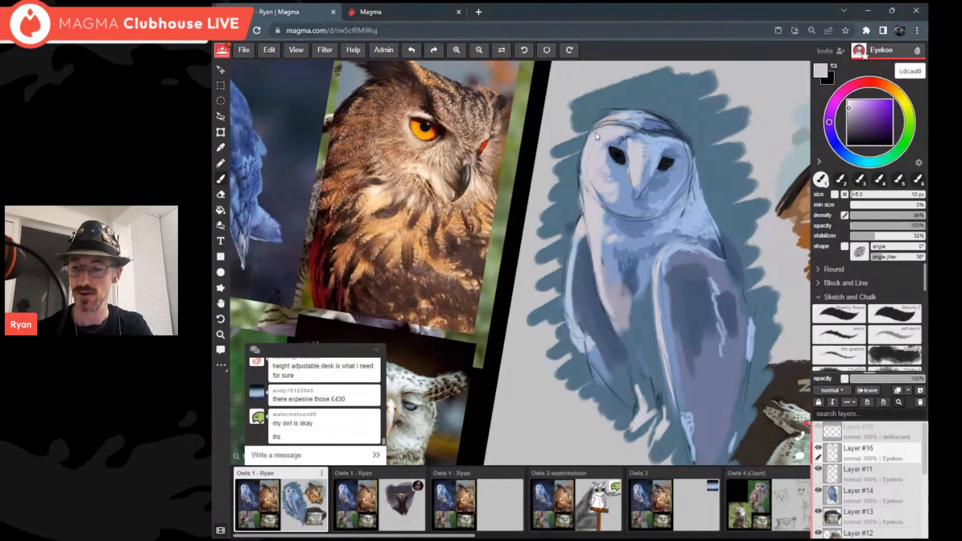
{"action": "left_click_drag", "start_coordinate": [598, 139], "coordinate": [594, 145]}
Step: Review the painted owls against their reference photos, both across the whole canvas and close up on the barn owl
{"action": "scroll", "coordinate": [646, 191], "scroll_direction": "down", "scroll_amount": 3}
{"action": "key", "text": "Home"}
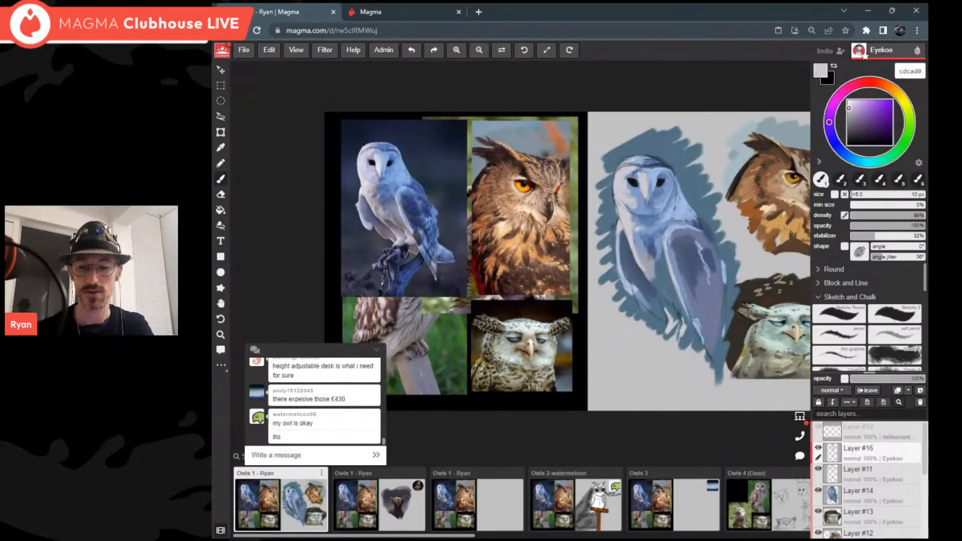
{"action": "scroll", "coordinate": [652, 194], "scroll_direction": "up", "scroll_amount": 3}
{"action": "scroll", "coordinate": [697, 135], "scroll_direction": "up", "scroll_amount": 2}
{"action": "left_click", "coordinate": [592, 151], "text": "alt"}
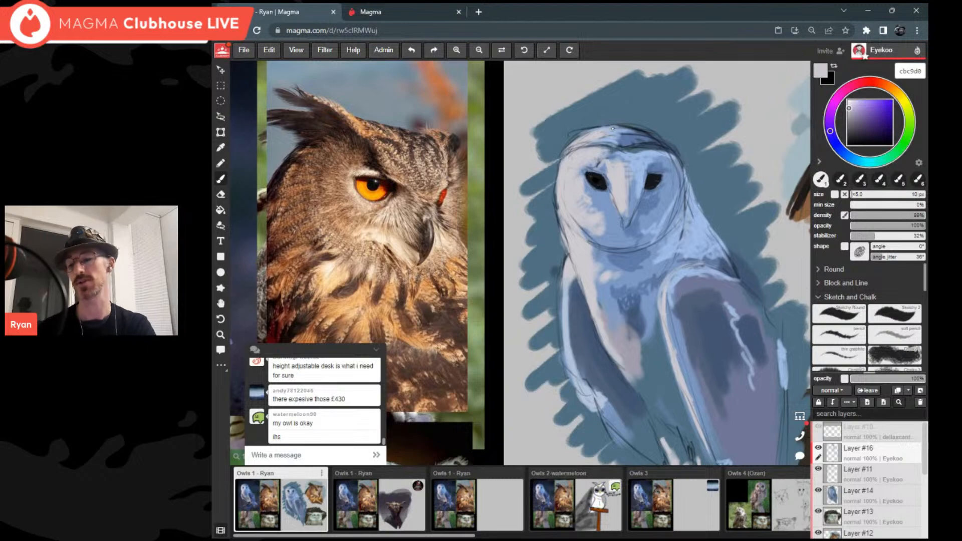
{"action": "scroll", "coordinate": [612, 128], "scroll_direction": "down", "scroll_amount": 5}
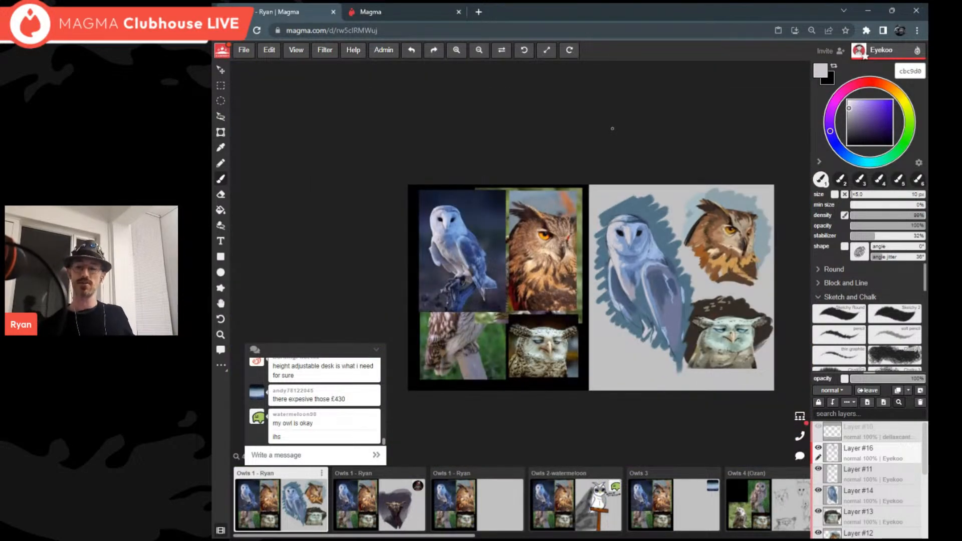
{"action": "scroll", "coordinate": [612, 128], "scroll_direction": "up", "scroll_amount": 4}
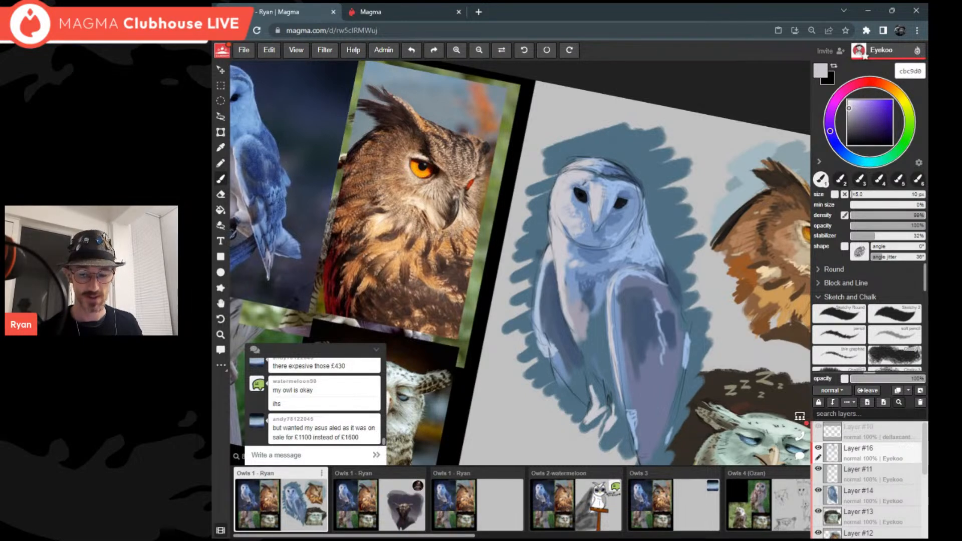
{"action": "scroll", "coordinate": [632, 254], "scroll_direction": "down", "scroll_amount": 3}
{"action": "scroll", "coordinate": [632, 254], "scroll_direction": "up", "scroll_amount": 2}
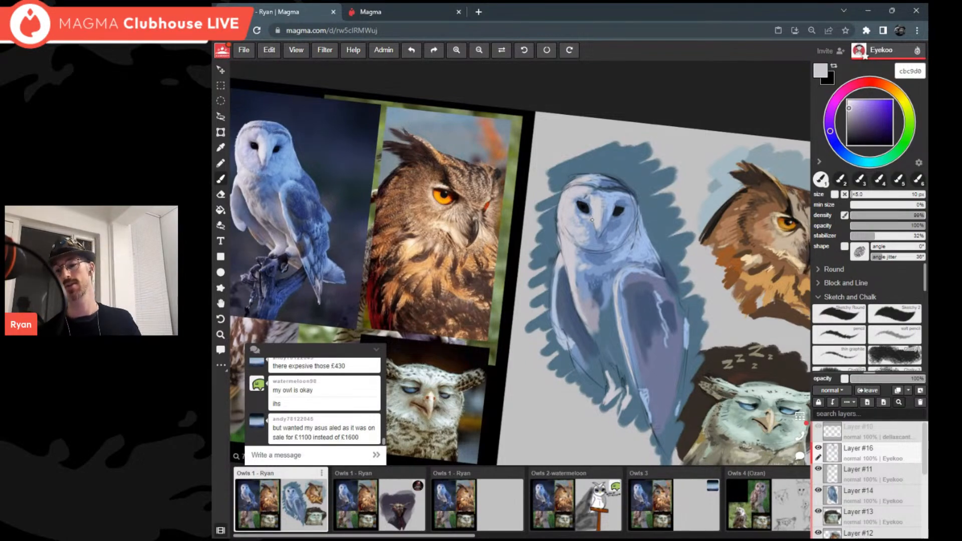
{"action": "scroll", "coordinate": [592, 220], "scroll_direction": "down", "scroll_amount": 3}
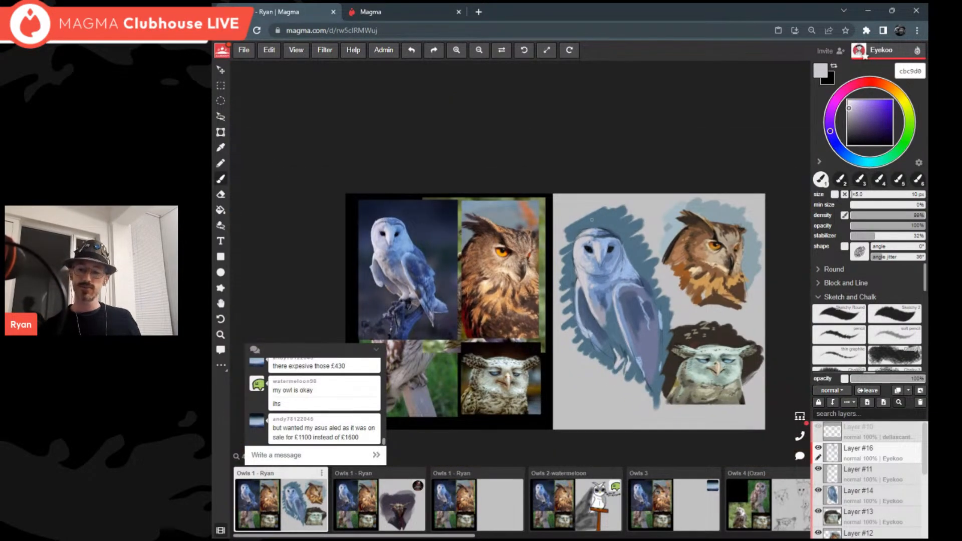
{"action": "scroll", "coordinate": [592, 219], "scroll_direction": "up", "scroll_amount": 2}
{"action": "scroll", "coordinate": [591, 219], "scroll_direction": "up", "scroll_amount": 1}
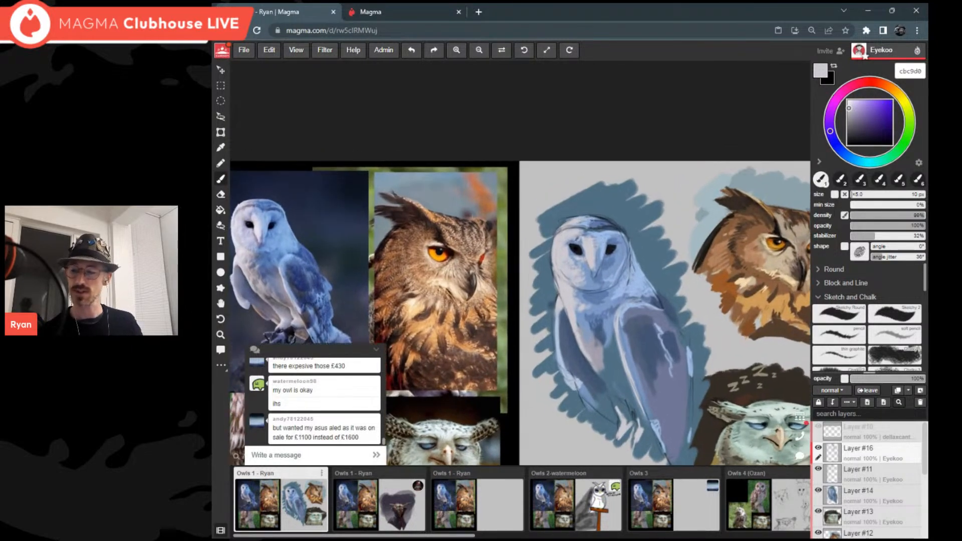
Step: Sample the blue 4f7083 behind the barn owl and darken it to the deep blue 2d3744
{"action": "double_click", "coordinate": [902, 496]}
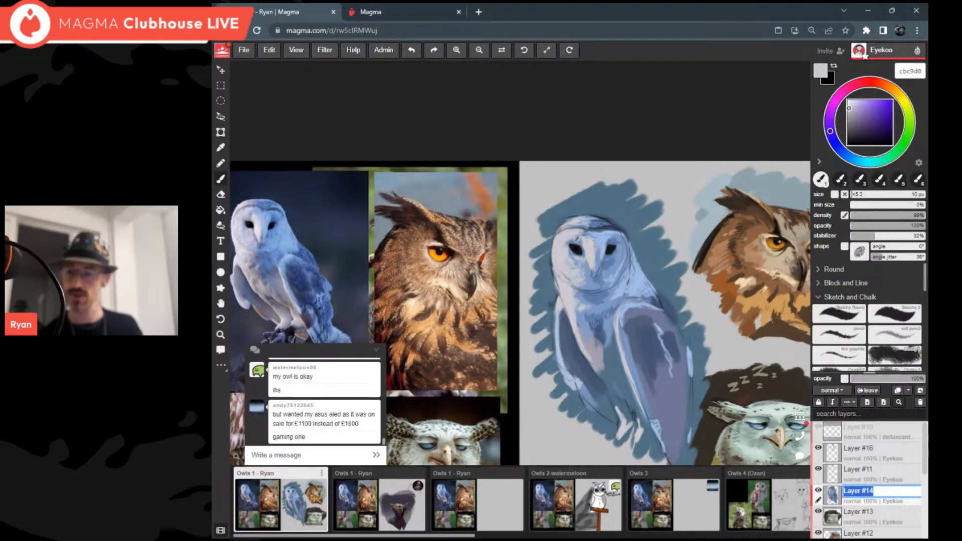
{"action": "left_click", "coordinate": [652, 236], "text": "alt"}
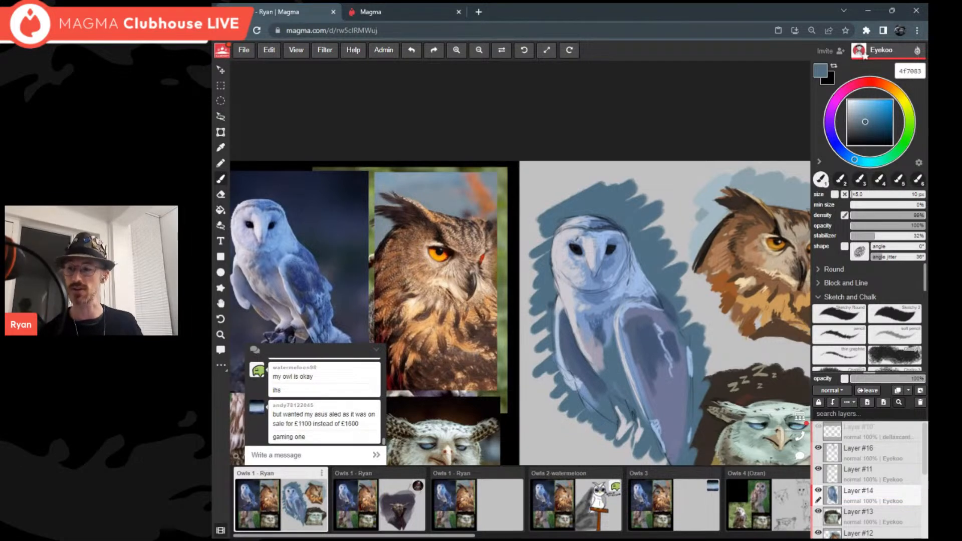
{"action": "left_click_drag", "start_coordinate": [865, 122], "coordinate": [863, 130]}
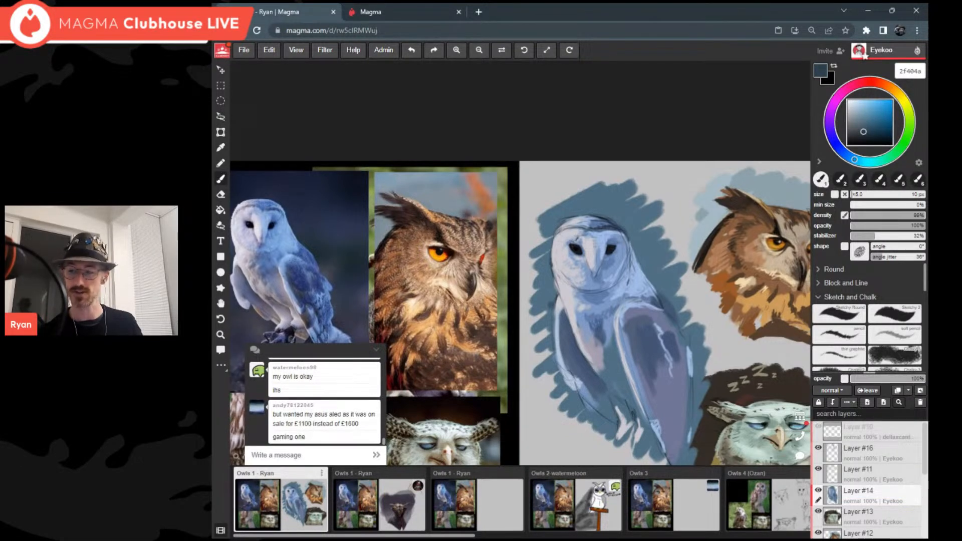
{"action": "left_click_drag", "start_coordinate": [864, 132], "coordinate": [863, 132]}
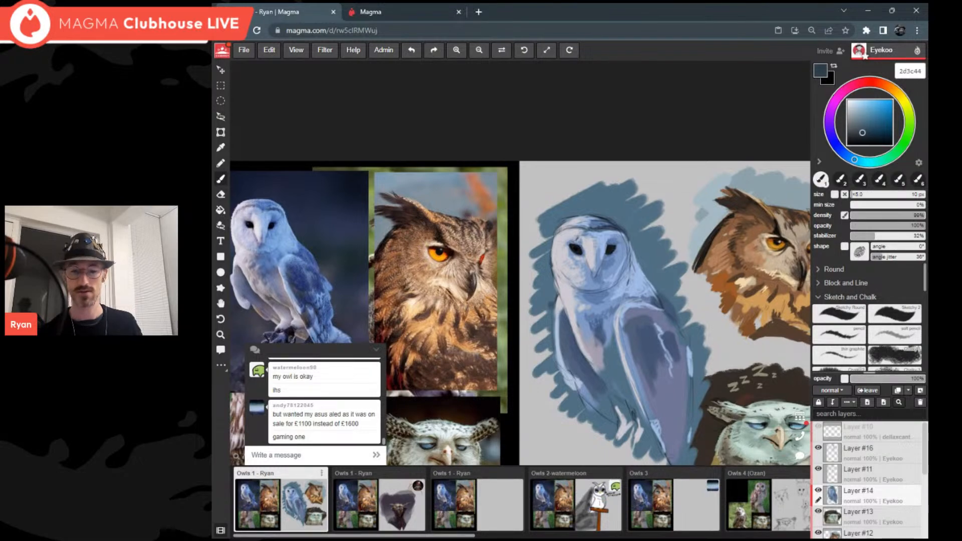
{"action": "left_click", "coordinate": [847, 156]}
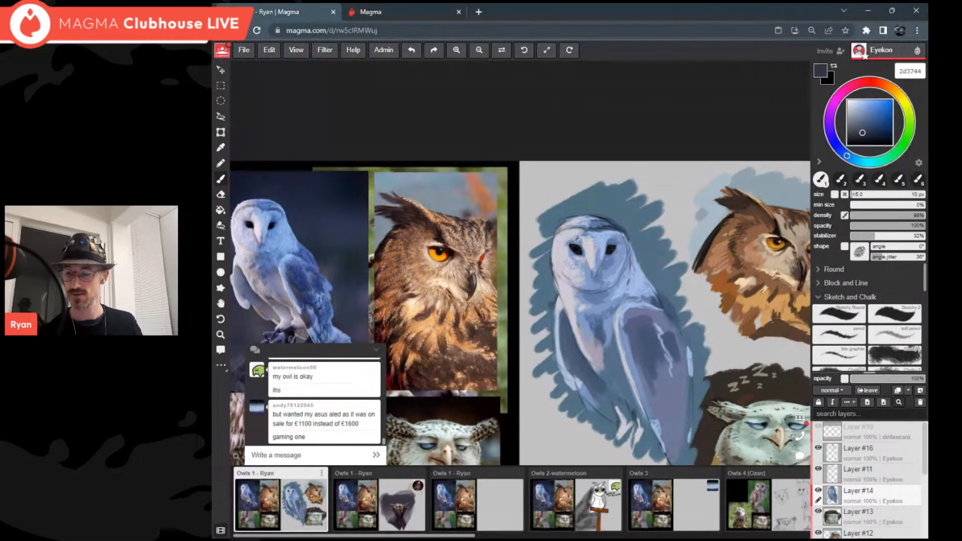
Step: Hatch deep blue 2d3744 strokes on Layer #16 behind the crown of the barn owl's head and its shoulder
{"action": "left_click_drag", "start_coordinate": [651, 301], "coordinate": [602, 220]}
{"action": "scroll", "coordinate": [536, 273], "scroll_direction": "up", "scroll_amount": 2}
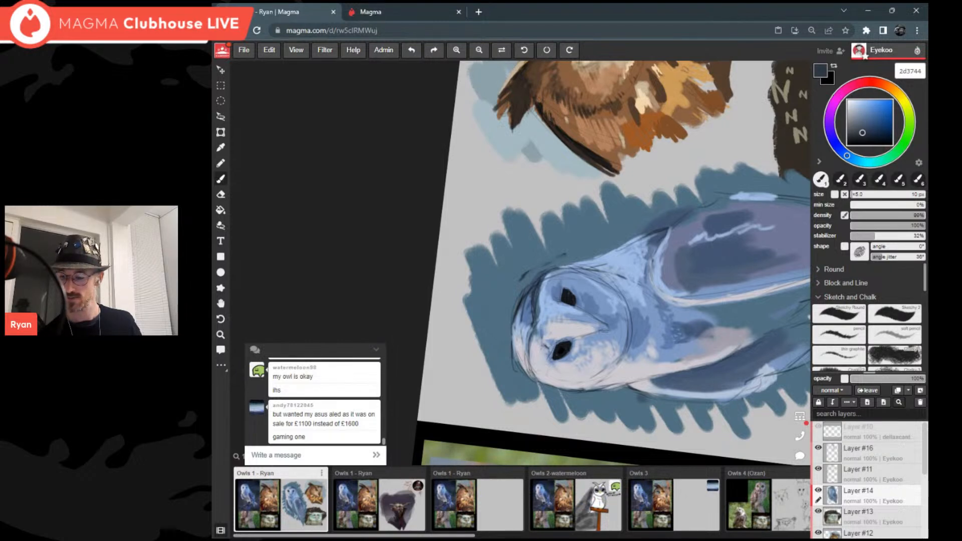
{"action": "left_click", "coordinate": [881, 458]}
{"action": "mouse_move", "coordinate": [515, 296]}
{"action": "left_mouse_down"}
{"action": "mouse_move", "coordinate": [617, 245]}
{"action": "mouse_move", "coordinate": [531, 264]}
{"action": "mouse_move", "coordinate": [553, 258]}
{"action": "mouse_move", "coordinate": [521, 289]}
{"action": "mouse_move", "coordinate": [538, 273]}
{"action": "mouse_move", "coordinate": [509, 320]}
{"action": "mouse_move", "coordinate": [505, 300]}
{"action": "mouse_move", "coordinate": [486, 311]}
{"action": "left_mouse_up"}
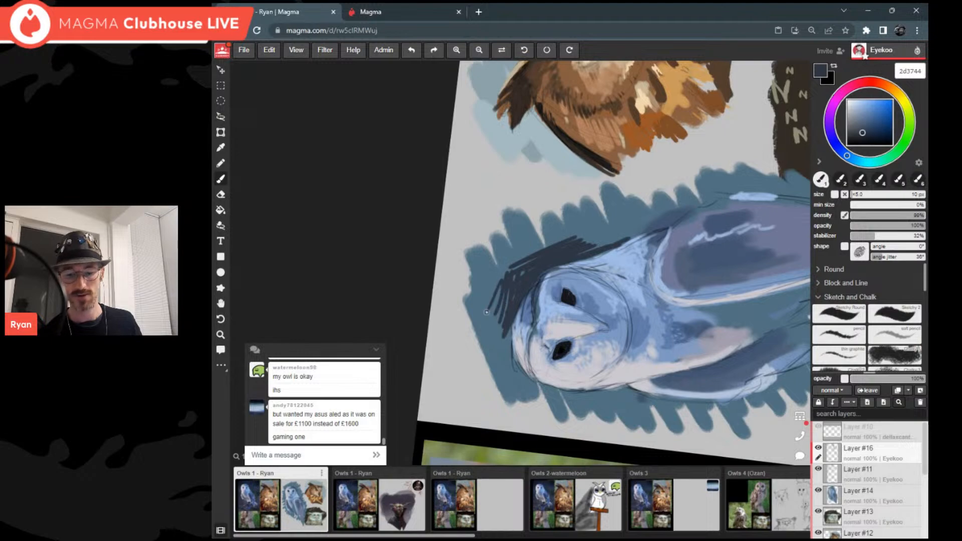
{"action": "scroll", "coordinate": [486, 312], "scroll_direction": "down", "scroll_amount": 5}
{"action": "scroll", "coordinate": [486, 311], "scroll_direction": "up", "scroll_amount": 4}
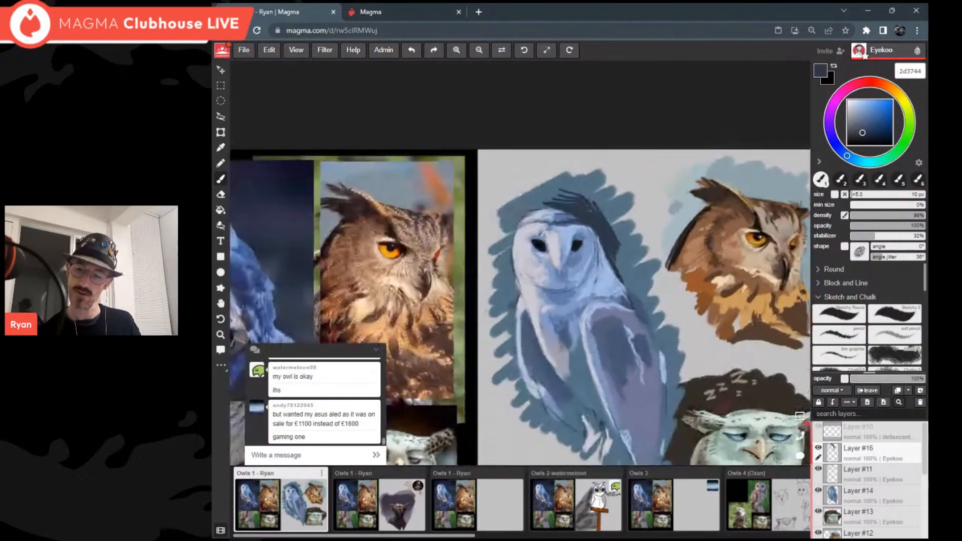
Step: Enlarge the brush to 35 px and fill in the dark backdrop around the top of the barn owl's head
{"action": "key", "text": "bracketright"}
{"action": "key", "text": "bracketright"}
{"action": "key", "text": "bracketright"}
{"action": "key", "text": "bracketright"}
{"action": "key", "text": "bracketright"}
{"action": "scroll", "coordinate": [486, 312], "scroll_direction": "down", "scroll_amount": 3}
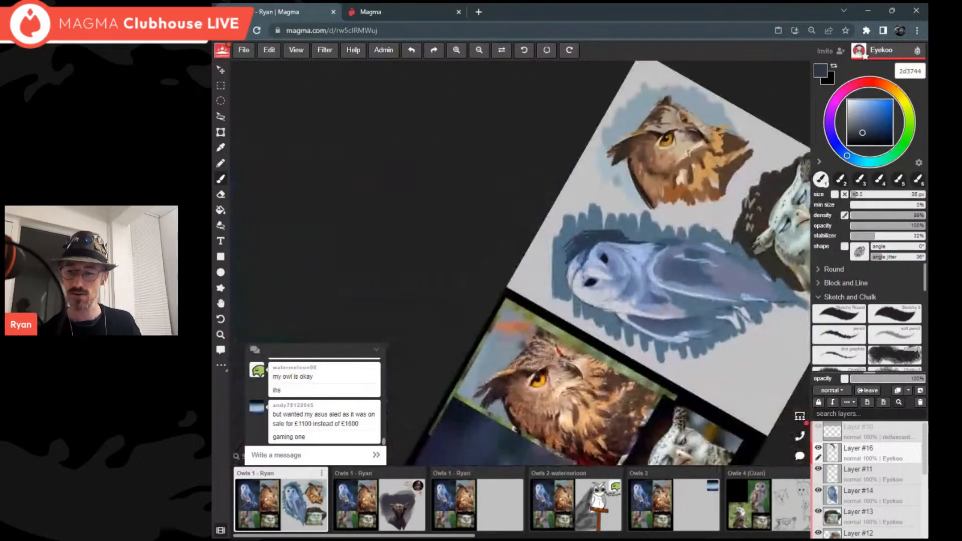
{"action": "scroll", "coordinate": [486, 312], "scroll_direction": "up", "scroll_amount": 2}
{"action": "left_click_drag", "start_coordinate": [571, 220], "coordinate": [543, 241]}
{"action": "left_click_drag", "start_coordinate": [567, 203], "coordinate": [543, 219]}
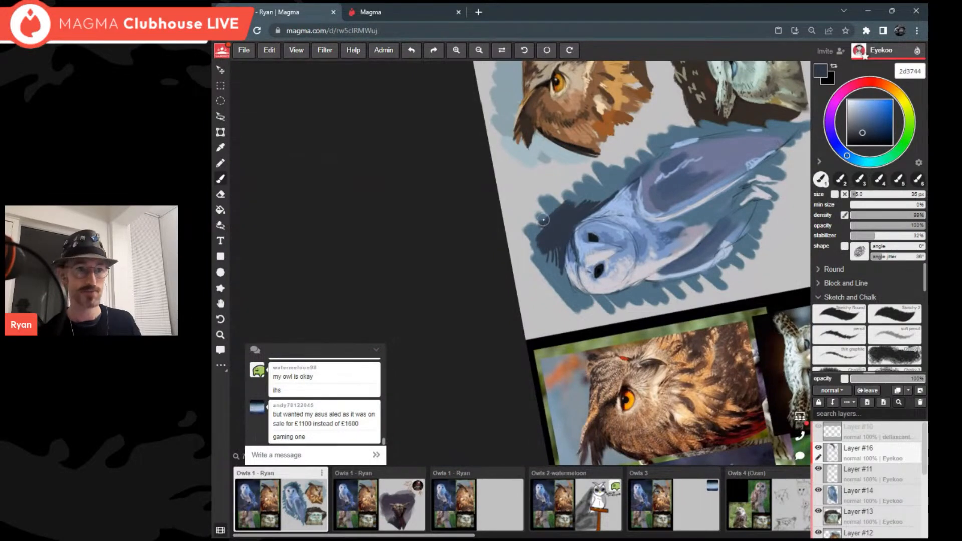
{"action": "left_click_drag", "start_coordinate": [539, 254], "coordinate": [554, 288]}
Step: Sample the backdrop blues 4c6b7d and 4a6779 and brush them over the dark patch to soften its outer edge
{"action": "left_click", "coordinate": [554, 287], "text": "alt"}
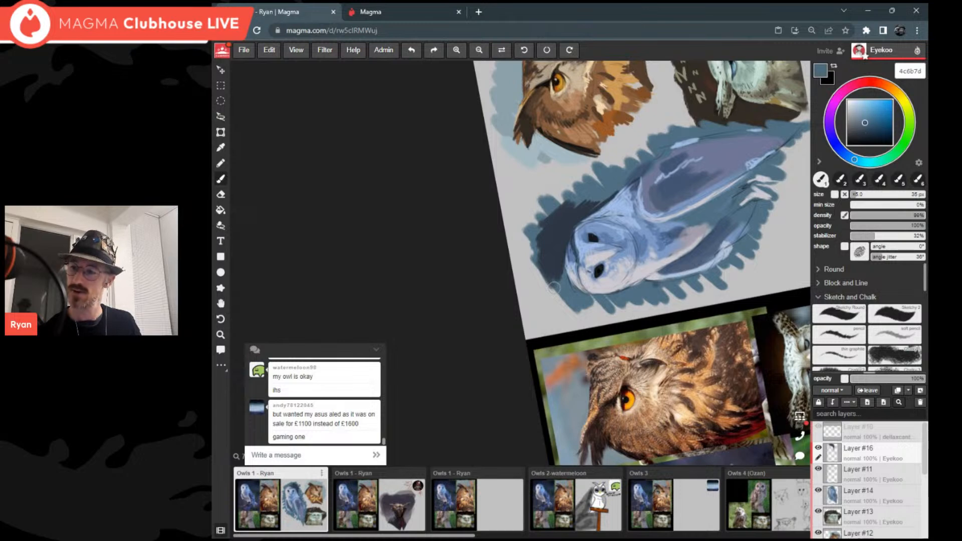
{"action": "left_click_drag", "start_coordinate": [546, 233], "coordinate": [570, 208]}
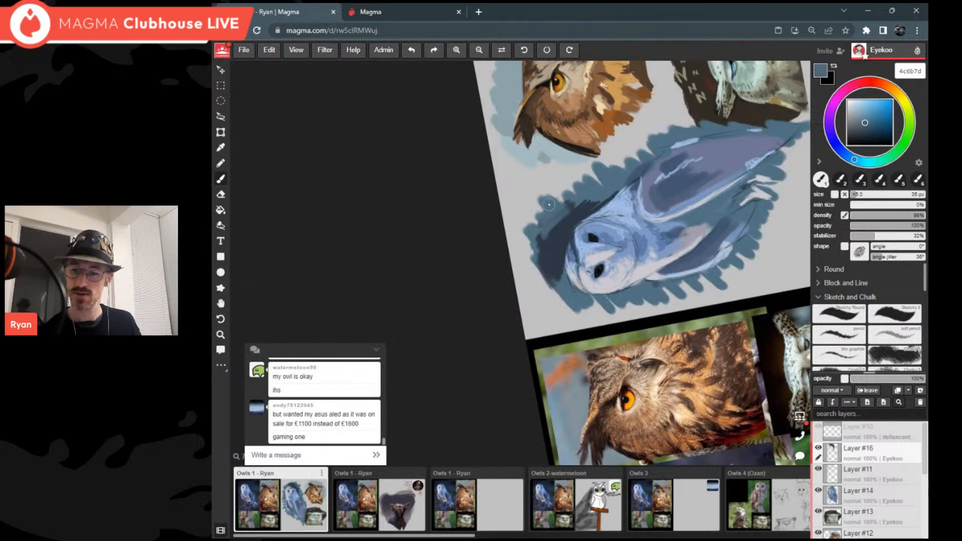
{"action": "left_click", "coordinate": [549, 205], "text": "alt"}
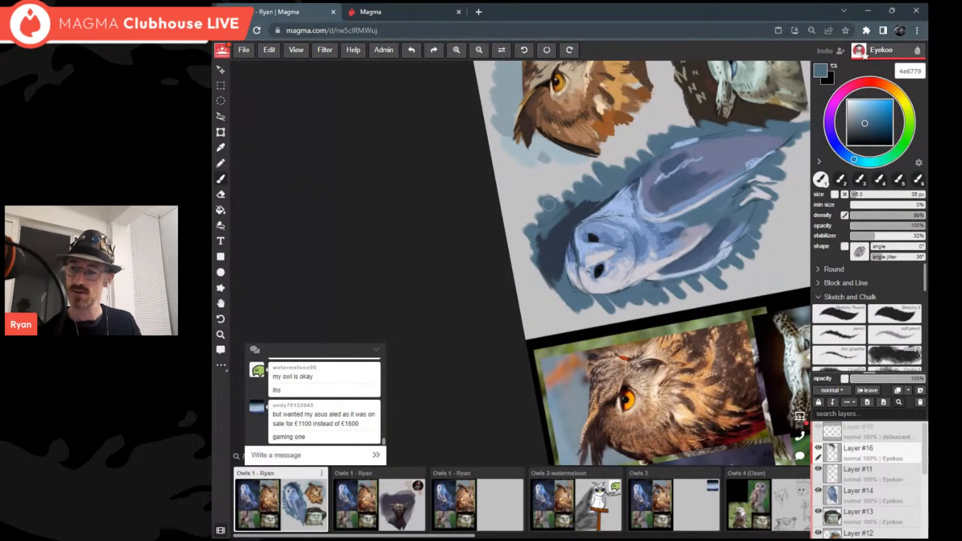
{"action": "scroll", "coordinate": [549, 204], "scroll_direction": "up", "scroll_amount": 3}
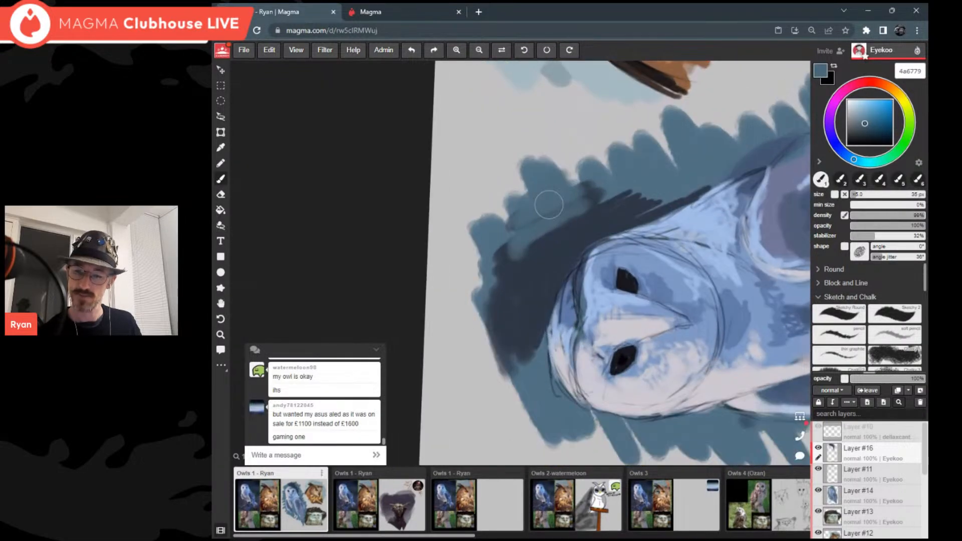
{"action": "mouse_move", "coordinate": [550, 204]}
{"action": "left_mouse_down"}
{"action": "mouse_move", "coordinate": [517, 240]}
{"action": "mouse_move", "coordinate": [574, 227]}
{"action": "left_mouse_up"}
{"action": "left_click", "coordinate": [573, 227], "text": "alt"}
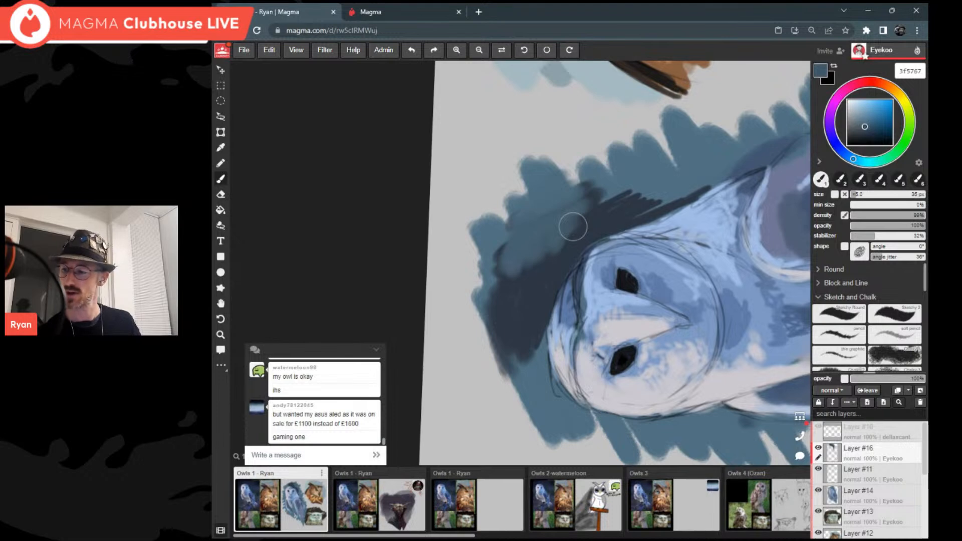
Step: Set brush density to 62% and opacity to 59%, then blend sampled dark blues 2d3744 and 384857 through the backdrop above the barn owl
{"action": "left_click", "coordinate": [897, 216]}
{"action": "left_click", "coordinate": [895, 226]}
{"action": "left_click", "coordinate": [537, 272], "text": "alt"}
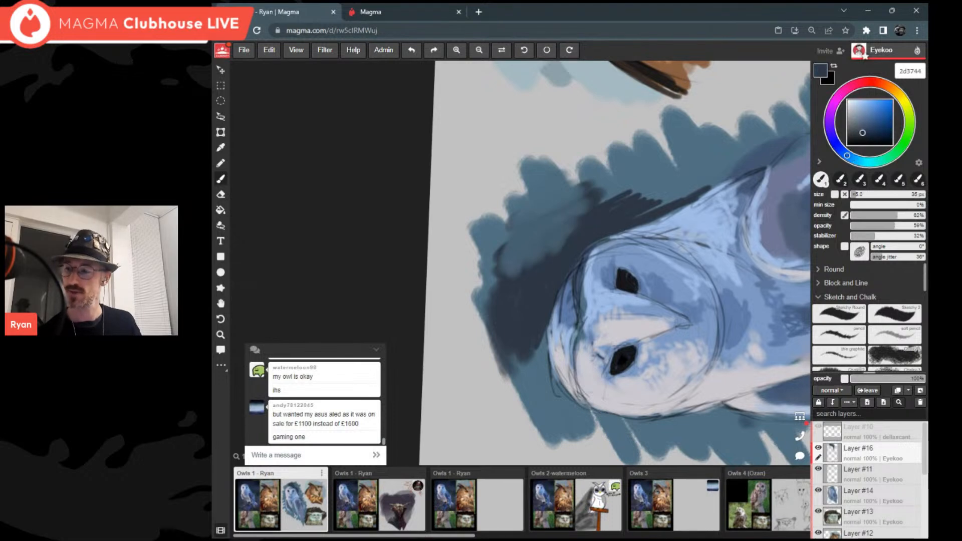
{"action": "mouse_move", "coordinate": [536, 272]}
{"action": "left_mouse_down"}
{"action": "mouse_move", "coordinate": [515, 270]}
{"action": "mouse_move", "coordinate": [598, 210]}
{"action": "mouse_move", "coordinate": [608, 221]}
{"action": "mouse_move", "coordinate": [608, 197]}
{"action": "mouse_move", "coordinate": [608, 219]}
{"action": "mouse_move", "coordinate": [570, 210]}
{"action": "mouse_move", "coordinate": [606, 158]}
{"action": "mouse_move", "coordinate": [535, 243]}
{"action": "mouse_move", "coordinate": [514, 183]}
{"action": "left_mouse_up"}
{"action": "left_click", "coordinate": [598, 202], "text": "alt"}
{"action": "key", "text": "r"}
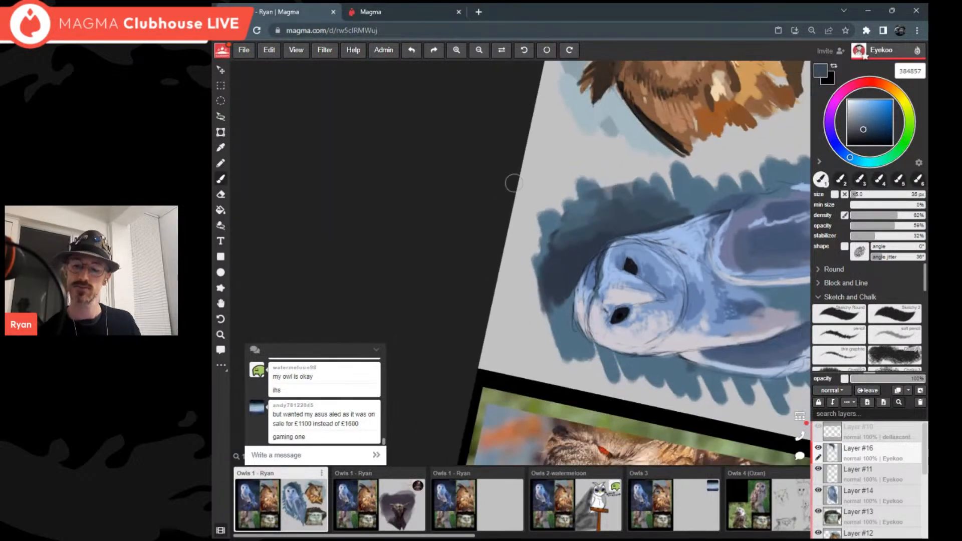
{"action": "mouse_move", "coordinate": [607, 185]}
{"action": "left_mouse_down"}
{"action": "mouse_move", "coordinate": [676, 200]}
{"action": "mouse_move", "coordinate": [685, 223]}
{"action": "mouse_move", "coordinate": [673, 193]}
{"action": "mouse_move", "coordinate": [649, 239]}
{"action": "left_mouse_up"}
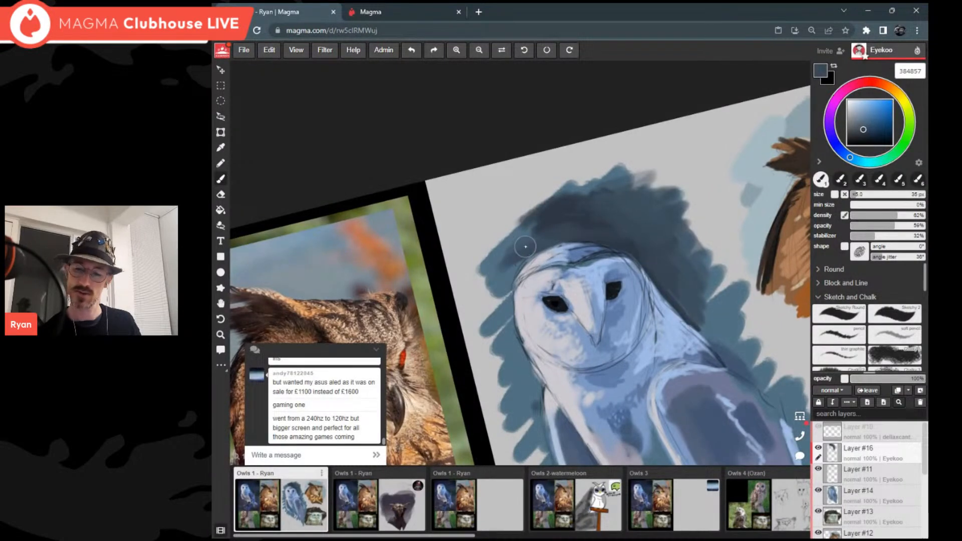
Step: Extend the dark backdrop down the far side of the barn owl's face, sampling 2e3a47 for the shadow beside it
{"action": "left_click_drag", "start_coordinate": [524, 248], "coordinate": [498, 308]}
{"action": "left_click", "coordinate": [505, 290], "text": "alt"}
{"action": "left_click_drag", "start_coordinate": [507, 273], "coordinate": [508, 334]}
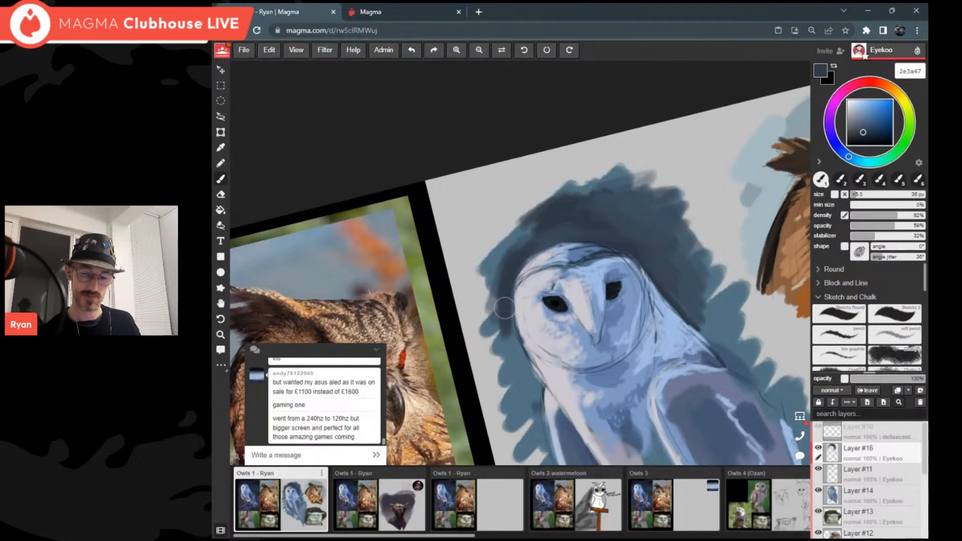
{"action": "mouse_move", "coordinate": [518, 254]}
{"action": "left_mouse_down"}
{"action": "mouse_move", "coordinate": [496, 260]}
{"action": "mouse_move", "coordinate": [489, 311]}
{"action": "mouse_move", "coordinate": [491, 336]}
{"action": "mouse_move", "coordinate": [522, 363]}
{"action": "mouse_move", "coordinate": [499, 289]}
{"action": "mouse_move", "coordinate": [502, 352]}
{"action": "mouse_move", "coordinate": [486, 325]}
{"action": "mouse_move", "coordinate": [501, 358]}
{"action": "mouse_move", "coordinate": [479, 283]}
{"action": "mouse_move", "coordinate": [497, 323]}
{"action": "mouse_move", "coordinate": [485, 267]}
{"action": "mouse_move", "coordinate": [496, 295]}
{"action": "mouse_move", "coordinate": [499, 245]}
{"action": "mouse_move", "coordinate": [532, 221]}
{"action": "mouse_move", "coordinate": [508, 288]}
{"action": "mouse_move", "coordinate": [510, 251]}
{"action": "mouse_move", "coordinate": [540, 208]}
{"action": "left_mouse_up"}
Step: Sample the face blue 7b9ac5, set density to 89%, opacity to 91% and size to 25 px, and paint the crown's edge
{"action": "scroll", "coordinate": [540, 209], "scroll_direction": "down", "scroll_amount": 4}
{"action": "scroll", "coordinate": [541, 209], "scroll_direction": "up", "scroll_amount": 5}
{"action": "left_click", "coordinate": [541, 209], "text": "alt"}
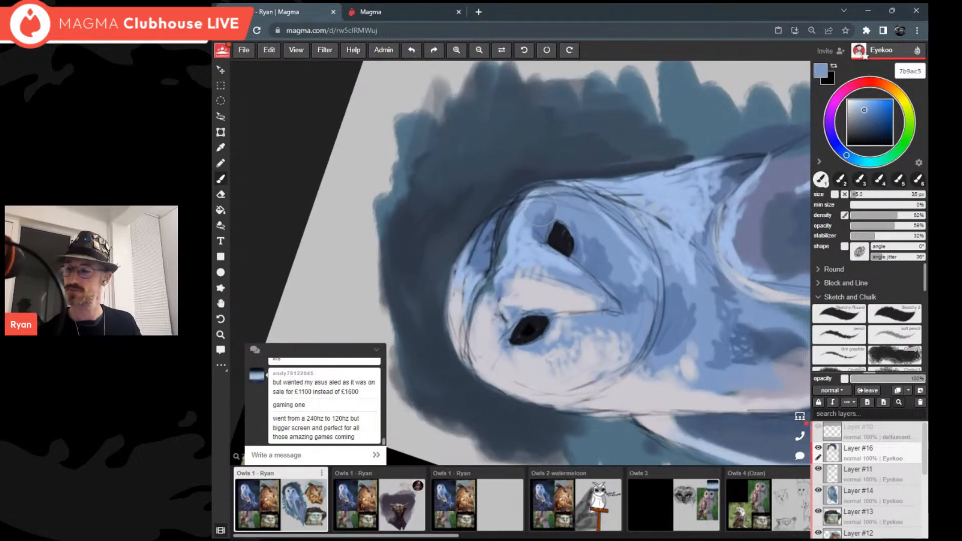
{"action": "left_click", "coordinate": [918, 215]}
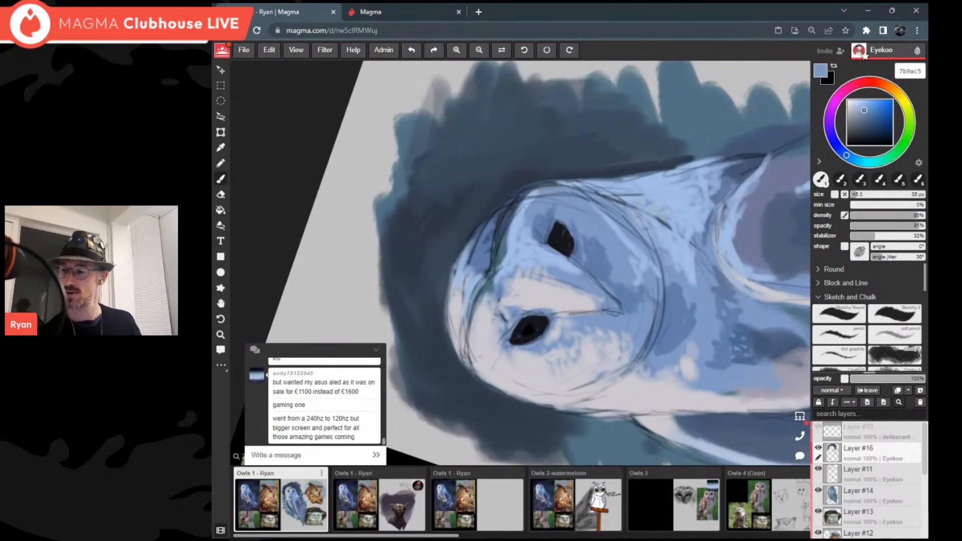
{"action": "left_click_drag", "start_coordinate": [476, 242], "coordinate": [500, 209]}
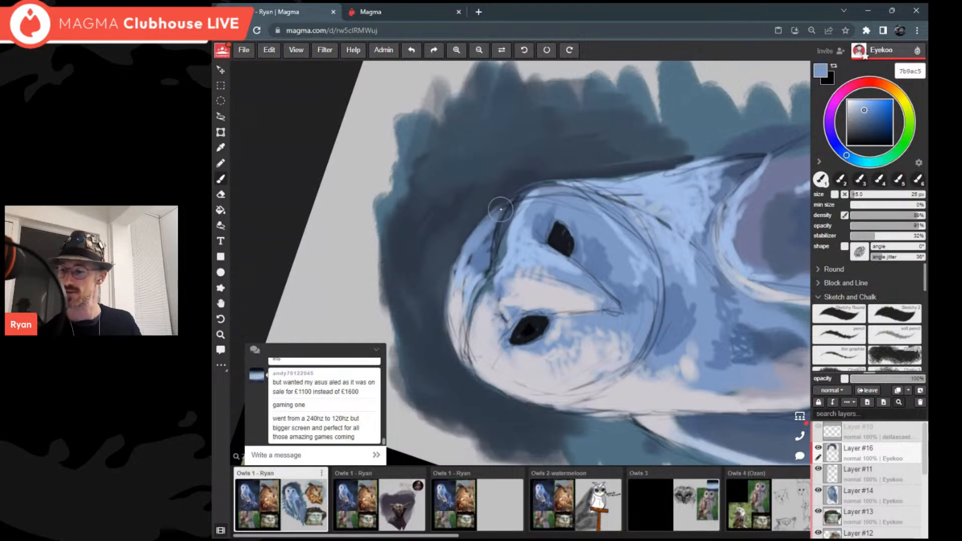
Step: Reduce the brush size to about 9 px and refine the edge of the barn owl's crown with light blue strokes
{"action": "left_click", "coordinate": [856, 194]}
{"action": "left_click_drag", "start_coordinate": [910, 195], "coordinate": [917, 194]}
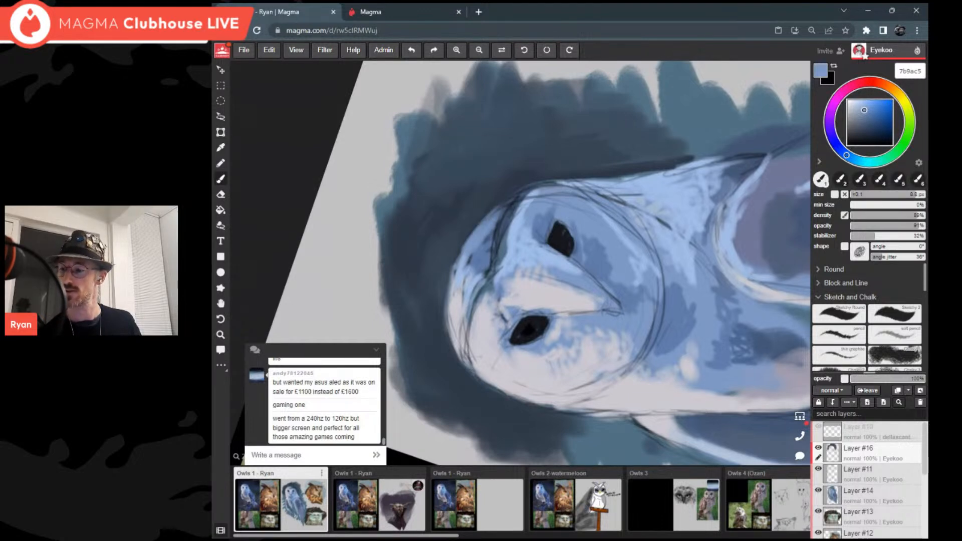
{"action": "mouse_move", "coordinate": [518, 189]}
{"action": "left_mouse_down"}
{"action": "mouse_move", "coordinate": [478, 227]}
{"action": "mouse_move", "coordinate": [486, 242]}
{"action": "left_mouse_up"}
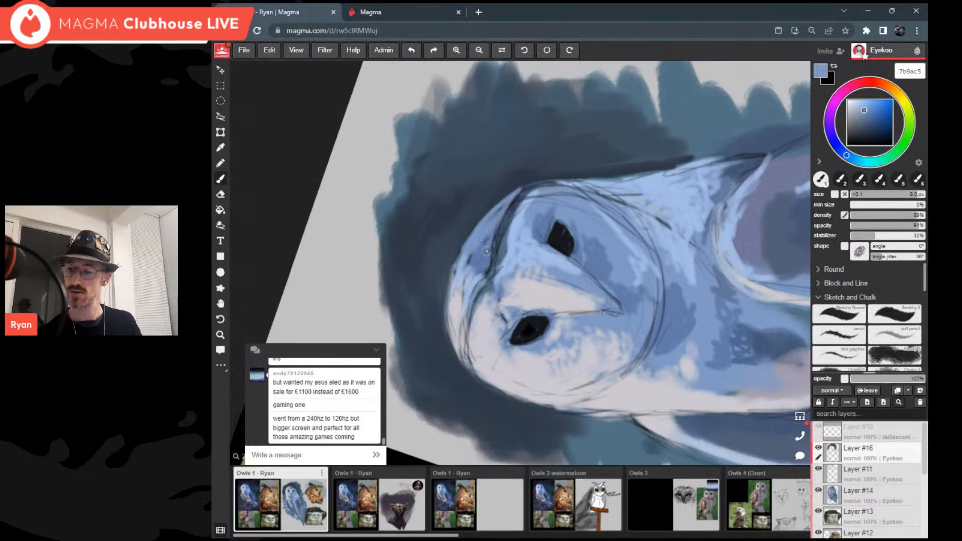
Step: Sample the slate blue 4f6077 and paint shadow strokes along the dark line across the barn owl's crown
{"action": "left_click", "coordinate": [486, 251], "text": "alt"}
{"action": "mouse_move", "coordinate": [516, 193]}
{"action": "left_mouse_down"}
{"action": "mouse_move", "coordinate": [472, 238]}
{"action": "mouse_move", "coordinate": [488, 241]}
{"action": "mouse_move", "coordinate": [482, 227]}
{"action": "mouse_move", "coordinate": [520, 182]}
{"action": "mouse_move", "coordinate": [460, 251]}
{"action": "left_mouse_up"}
{"action": "mouse_move", "coordinate": [494, 205]}
{"action": "left_mouse_down"}
{"action": "mouse_move", "coordinate": [480, 242]}
{"action": "mouse_move", "coordinate": [501, 198]}
{"action": "mouse_move", "coordinate": [485, 235]}
{"action": "left_mouse_up"}
{"action": "mouse_move", "coordinate": [513, 191]}
{"action": "left_mouse_down"}
{"action": "mouse_move", "coordinate": [485, 254]}
{"action": "mouse_move", "coordinate": [490, 265]}
{"action": "left_mouse_up"}
{"action": "scroll", "coordinate": [576, 201], "scroll_direction": "down", "scroll_amount": 5}
{"action": "scroll", "coordinate": [645, 212], "scroll_direction": "down", "scroll_amount": 3}
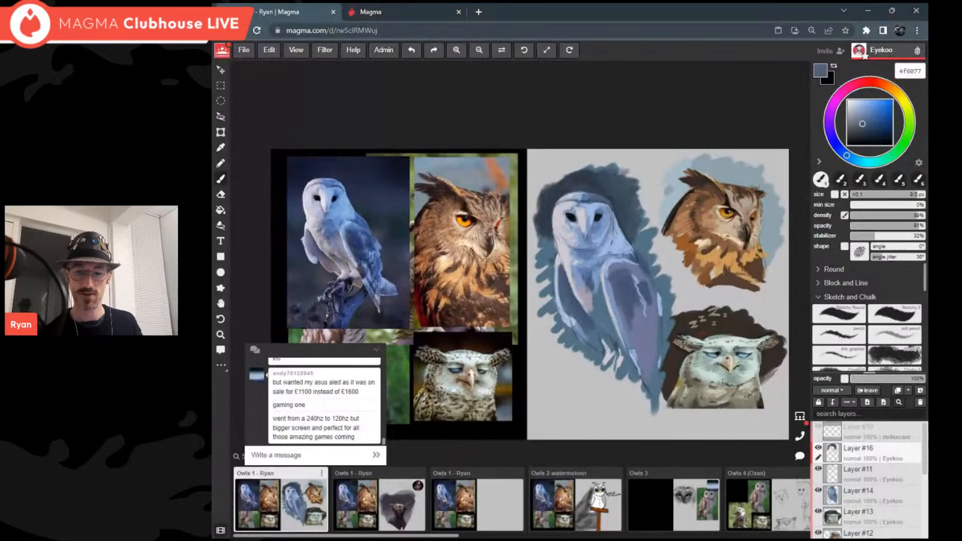
Step: Sample the grey a7a4b0 and the light blue 9ab9e1, and refine the barn owl's folded wing down to its tip
{"action": "left_click", "coordinate": [594, 275], "text": "alt"}
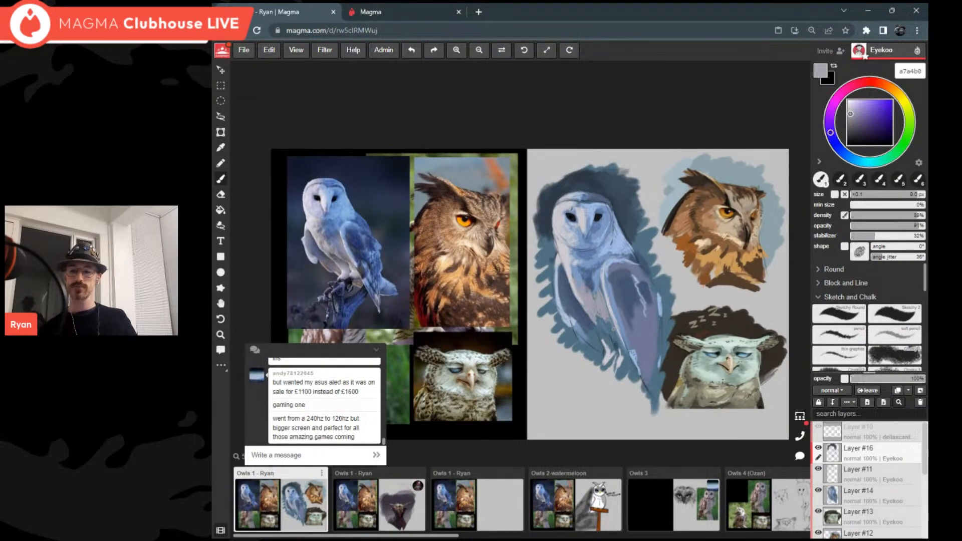
{"action": "scroll", "coordinate": [613, 329], "scroll_direction": "up", "scroll_amount": 1}
{"action": "scroll", "coordinate": [625, 334], "scroll_direction": "up", "scroll_amount": 1}
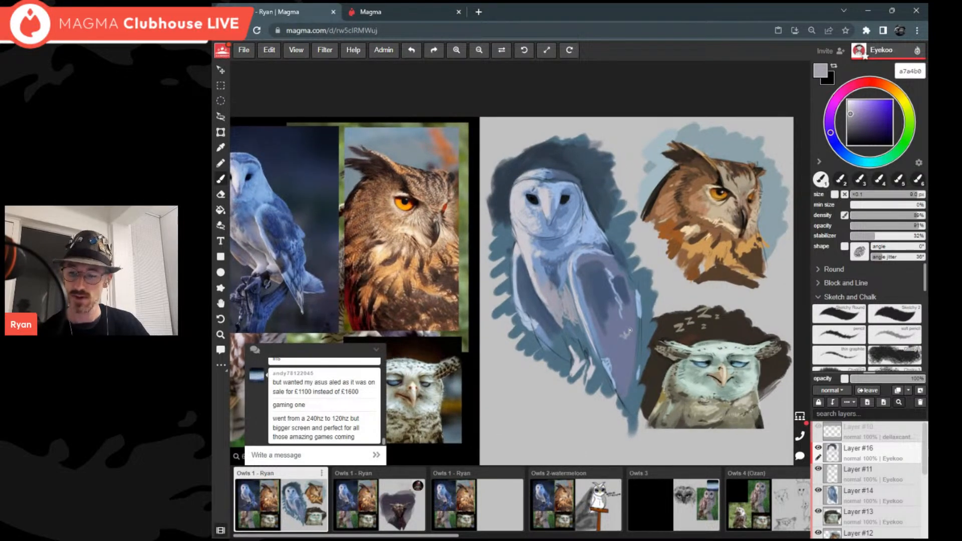
{"action": "scroll", "coordinate": [629, 331], "scroll_direction": "up", "scroll_amount": 1}
{"action": "left_click", "coordinate": [631, 330], "text": "alt"}
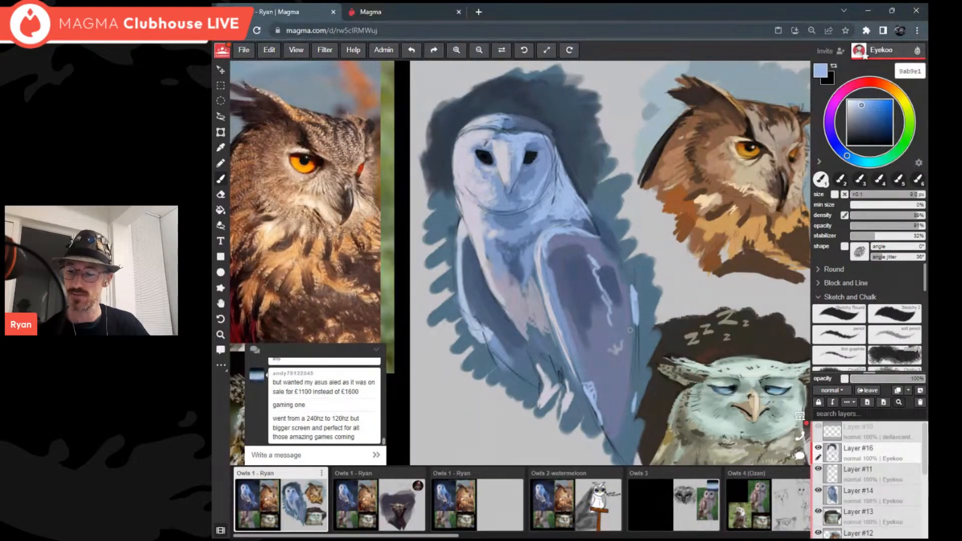
{"action": "scroll", "coordinate": [631, 330], "scroll_direction": "down", "scroll_amount": 2}
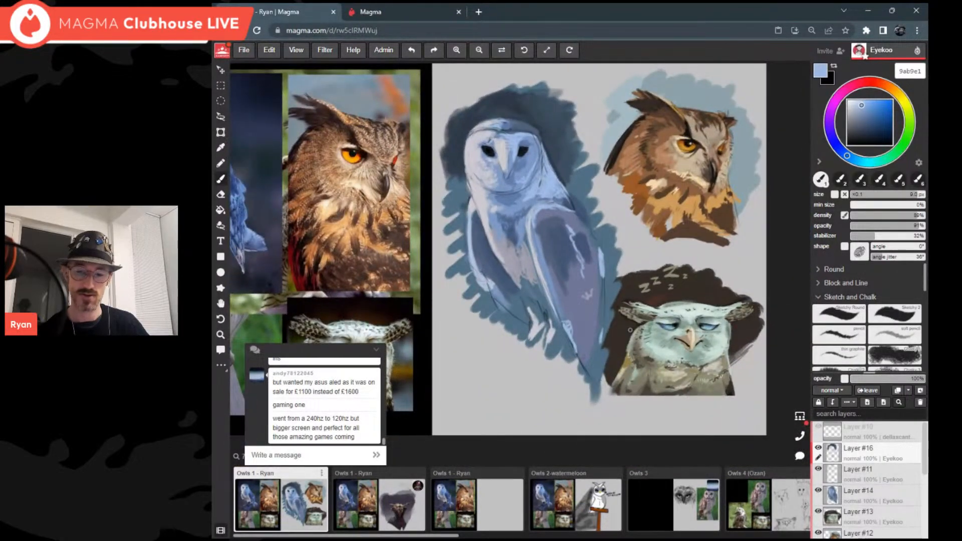
{"action": "scroll", "coordinate": [630, 330], "scroll_direction": "down", "scroll_amount": 1}
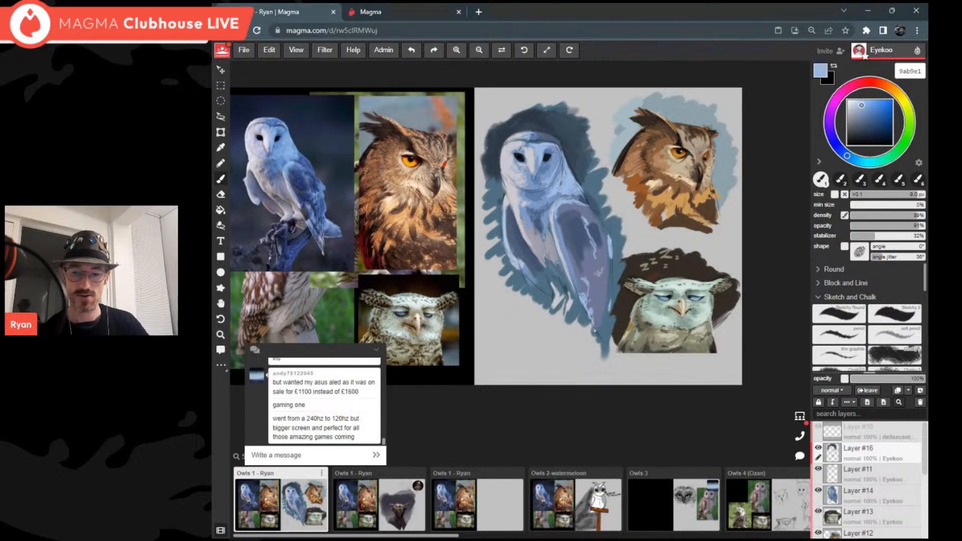
{"action": "mouse_move", "coordinate": [596, 331]}
{"action": "left_mouse_down"}
{"action": "mouse_move", "coordinate": [605, 349]}
{"action": "mouse_move", "coordinate": [596, 338]}
{"action": "left_mouse_up"}
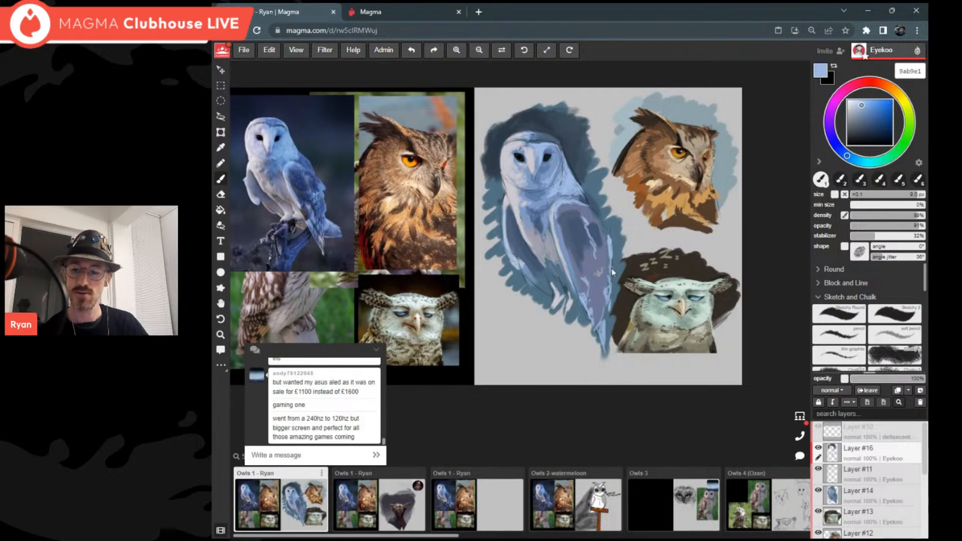
Step: Mix the pale violet b4aec7 for feather marks on the barn owl's folded wing, and shift the colour to mauve c7aec7
{"action": "left_click", "coordinate": [600, 219], "text": "alt"}
{"action": "left_click", "coordinate": [831, 134]}
{"action": "left_click", "coordinate": [852, 110]}
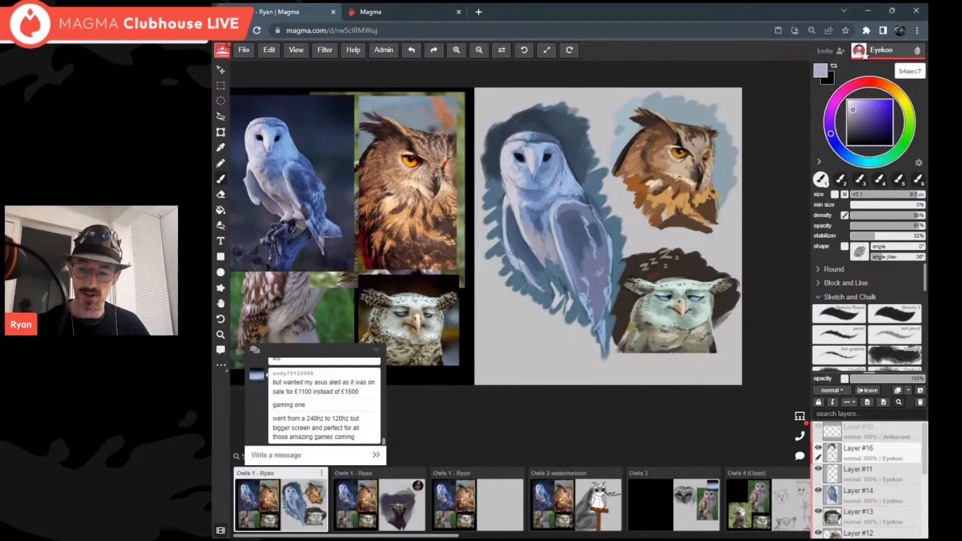
{"action": "scroll", "coordinate": [509, 253], "scroll_direction": "up", "scroll_amount": 2}
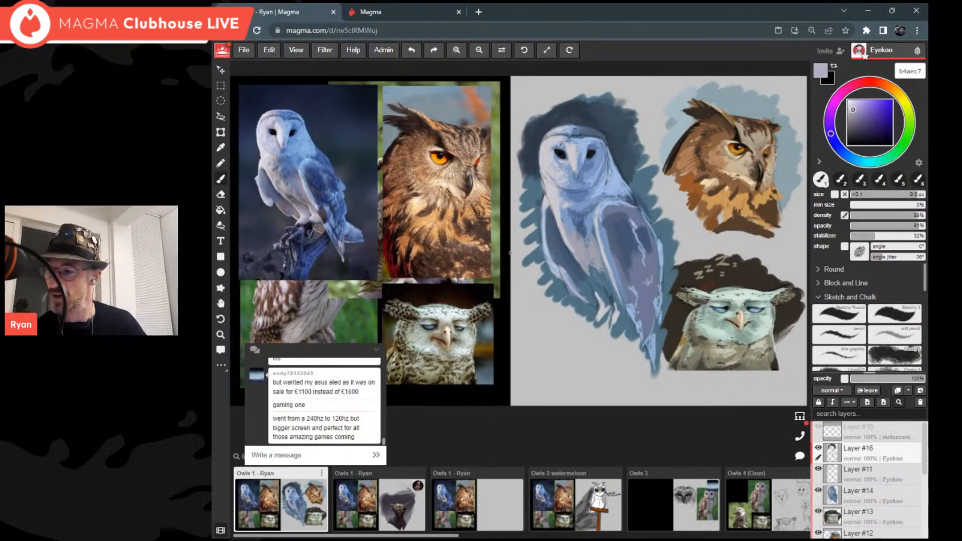
{"action": "left_click", "coordinate": [886, 85]}
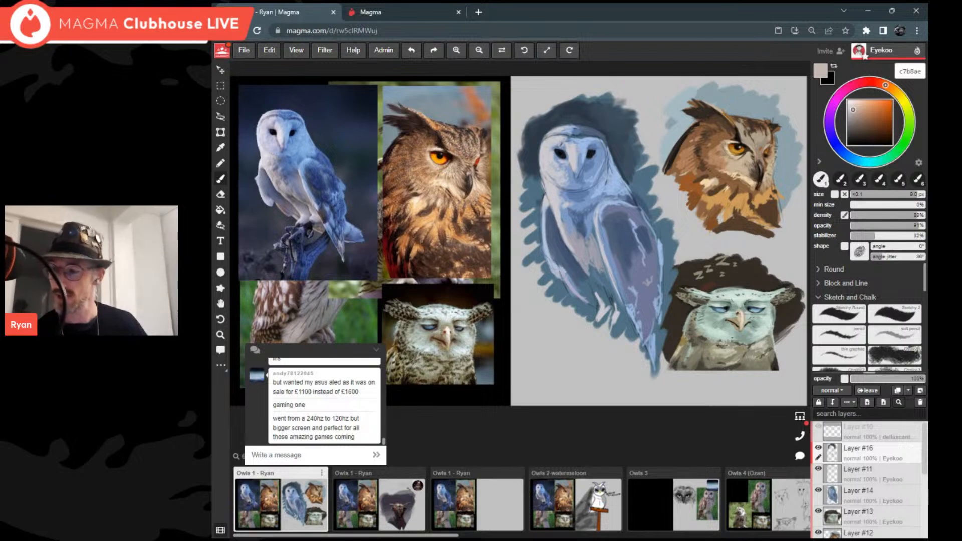
{"action": "left_click", "coordinate": [836, 100]}
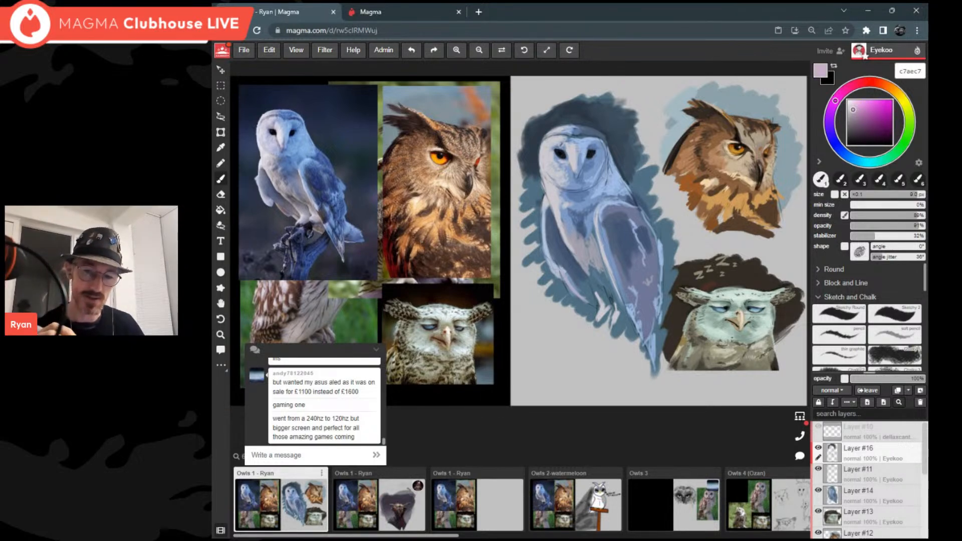
Step: Paint mauve accents on the barn owl's far wing, and change the paint colour to the warm grey bfafad
{"action": "scroll", "coordinate": [541, 180], "scroll_direction": "down", "scroll_amount": 2}
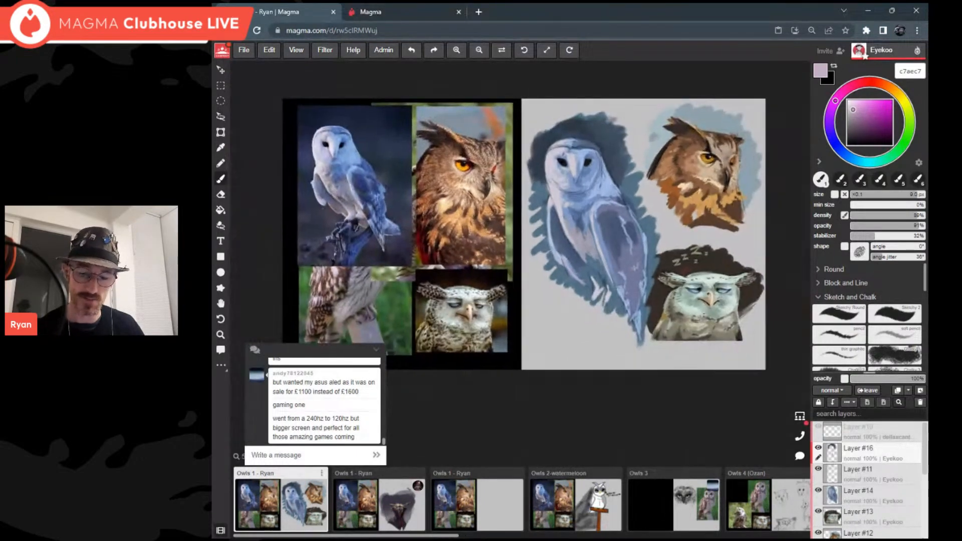
{"action": "scroll", "coordinate": [541, 180], "scroll_direction": "up", "scroll_amount": 2}
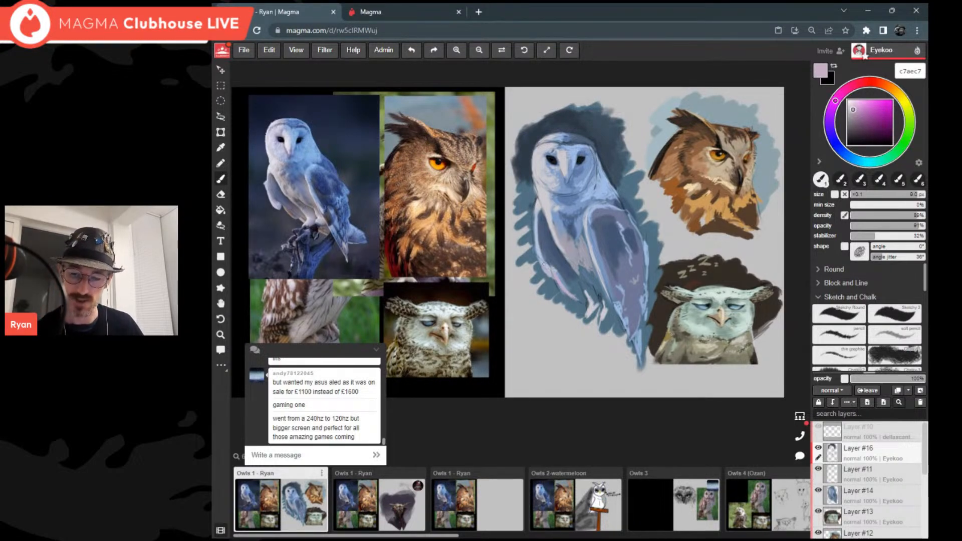
{"action": "left_click", "coordinate": [848, 112]}
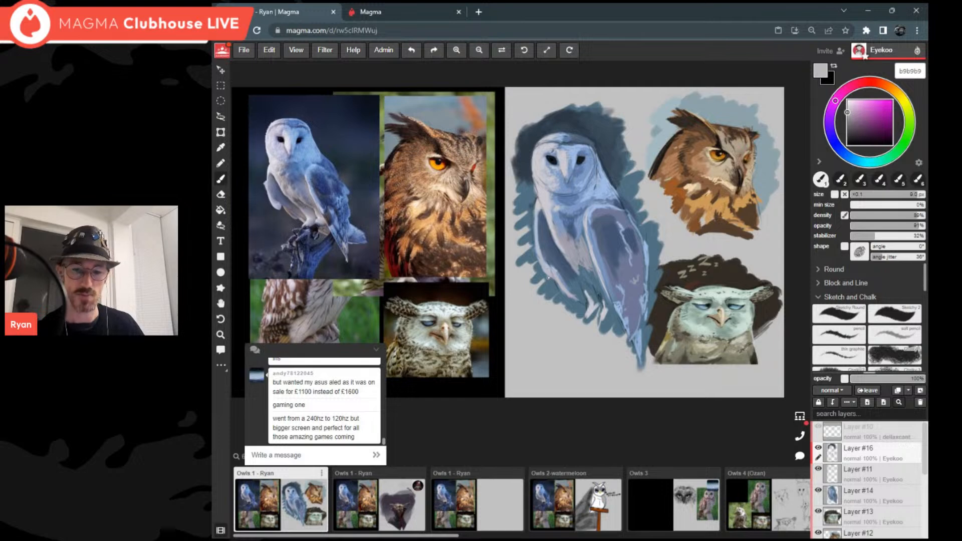
{"action": "left_click", "coordinate": [851, 111]}
{"action": "left_click_drag", "start_coordinate": [835, 100], "coordinate": [875, 82]}
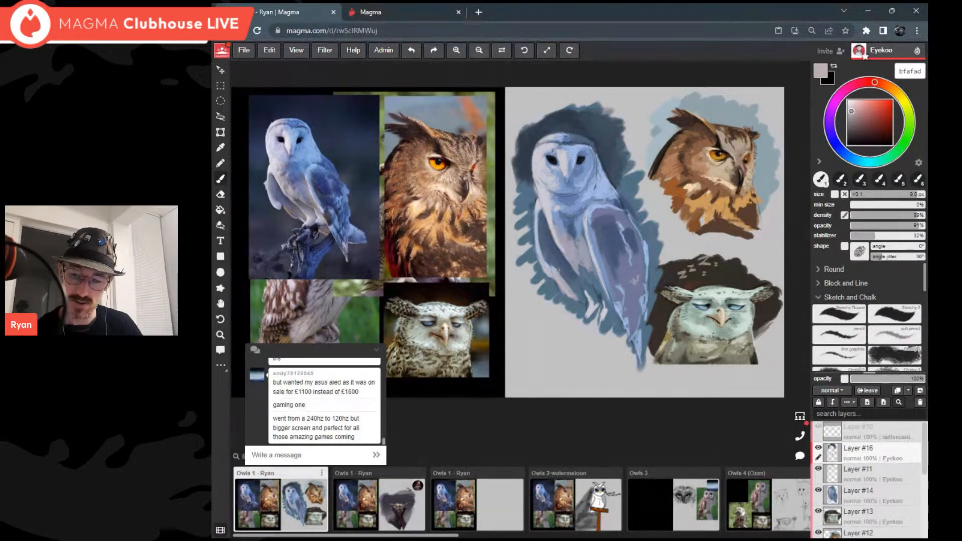
Step: Sample bcbac3, 4e5f78, 556d8f, 94a8c6 and babac1 from the barn owl, and refine the far wing's lower feathers and edge
{"action": "left_click", "coordinate": [557, 270], "text": "alt"}
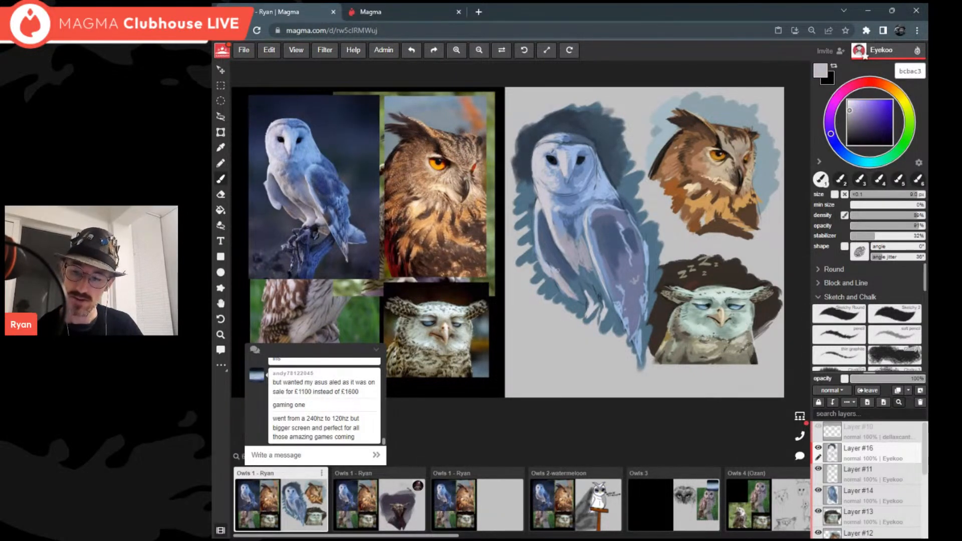
{"action": "left_click", "coordinate": [557, 271], "text": "alt"}
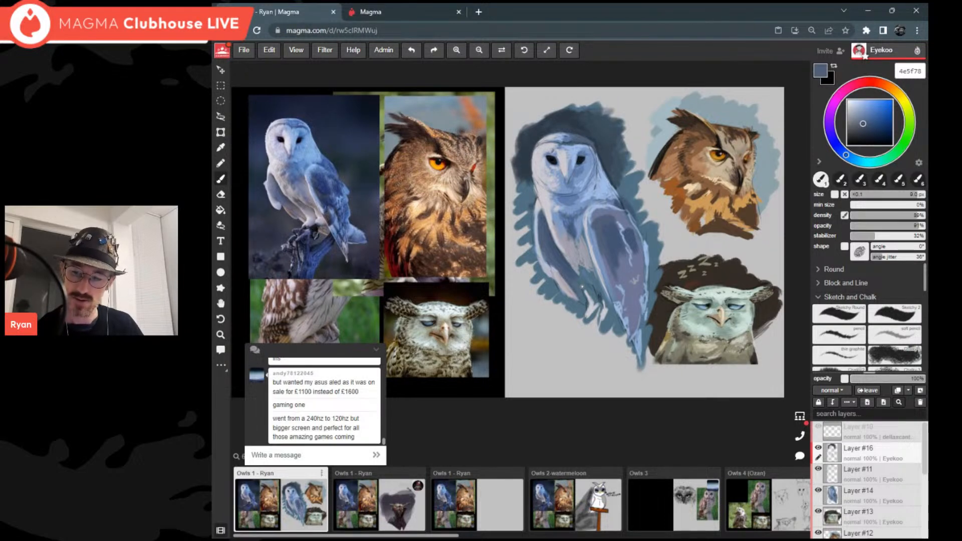
{"action": "left_click", "coordinate": [582, 286], "text": "alt"}
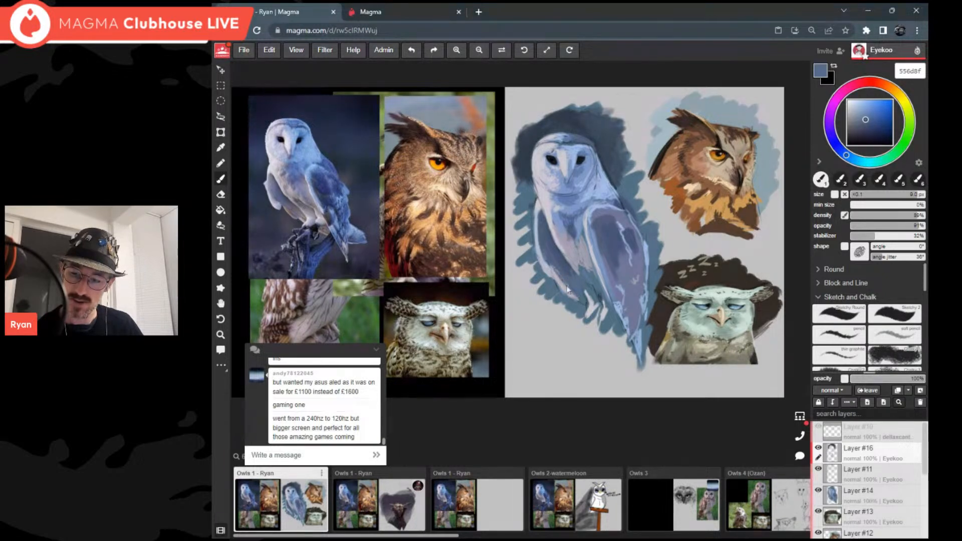
{"action": "left_click", "coordinate": [541, 230], "text": "alt"}
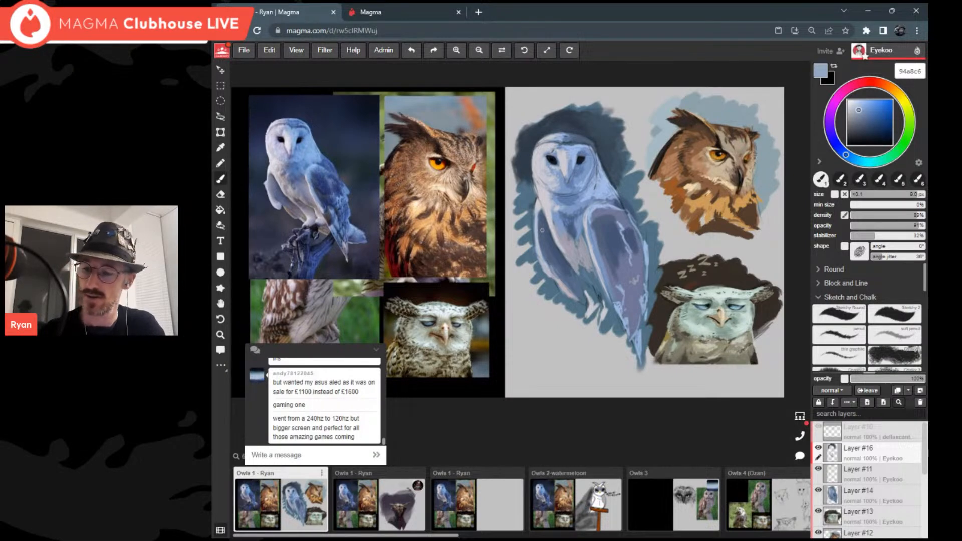
{"action": "left_click", "coordinate": [542, 230], "text": "alt"}
{"action": "left_click", "coordinate": [542, 230], "text": "alt"}
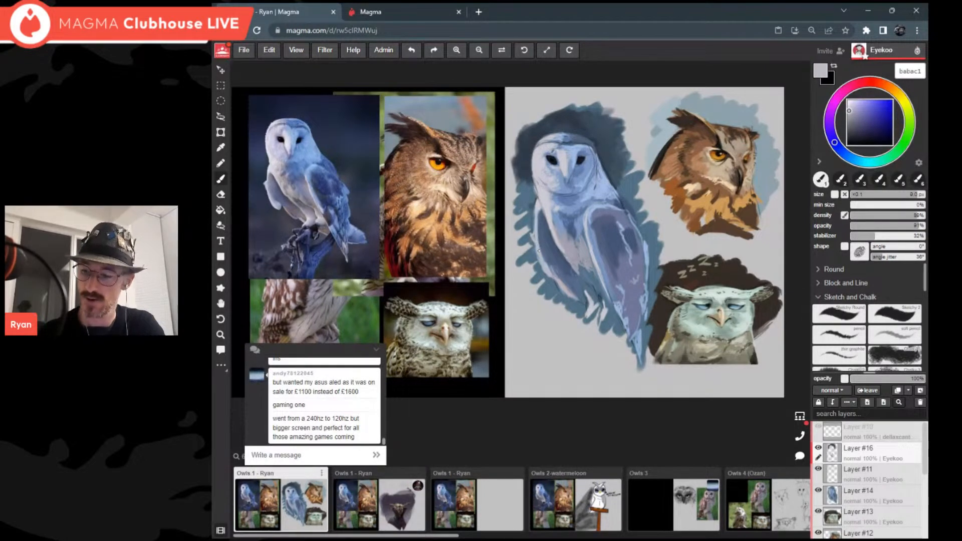
Step: Make pen pressure control brush size instead of density, and sample the pale grey cccad0 for fine feather strokes
{"action": "left_click", "coordinate": [844, 215]}
{"action": "left_click", "coordinate": [834, 194]}
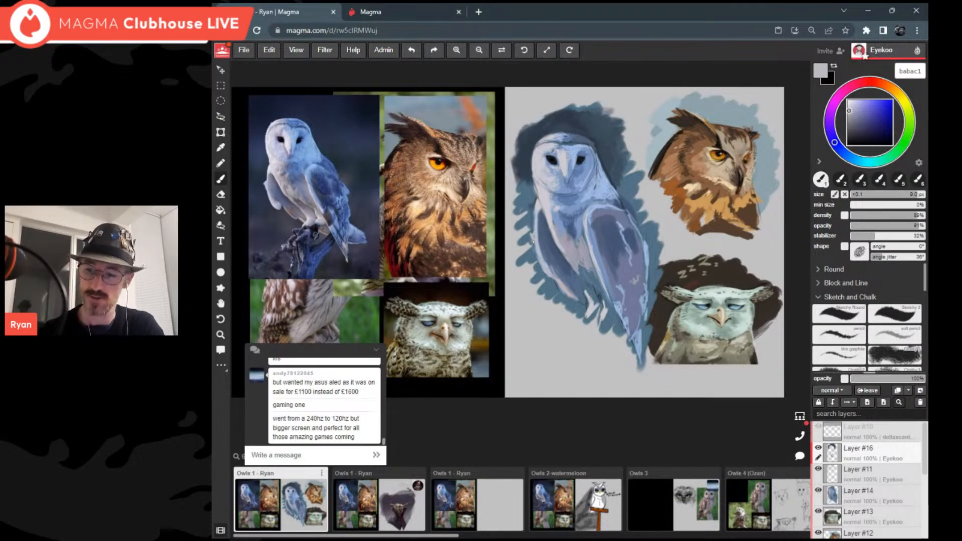
{"action": "left_click", "coordinate": [533, 242], "text": "alt"}
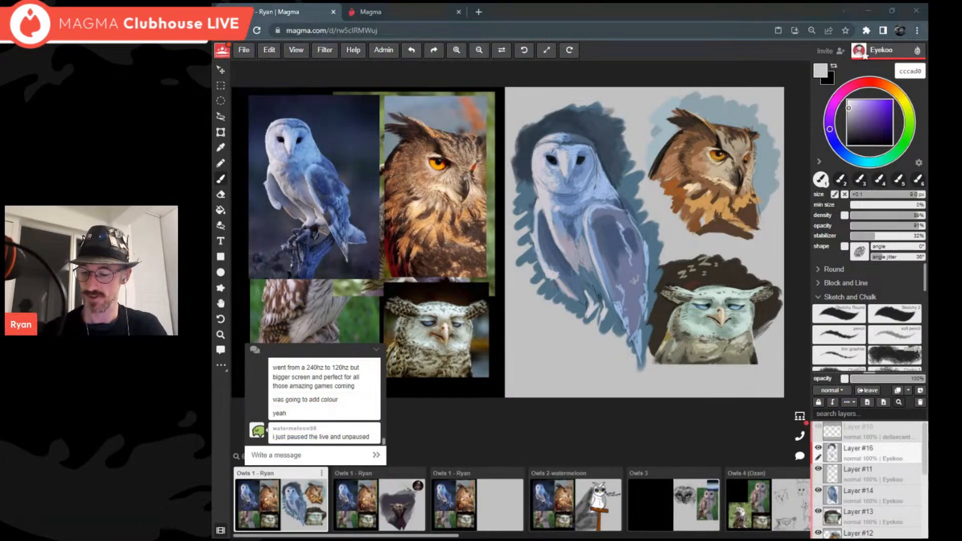
Step: View the owl sketches on the Owls 4 canvas and return to the first Owls 1 canvas
{"action": "scroll", "coordinate": [746, 506], "scroll_direction": "right", "scroll_amount": 1}
{"action": "left_click", "coordinate": [741, 505]}
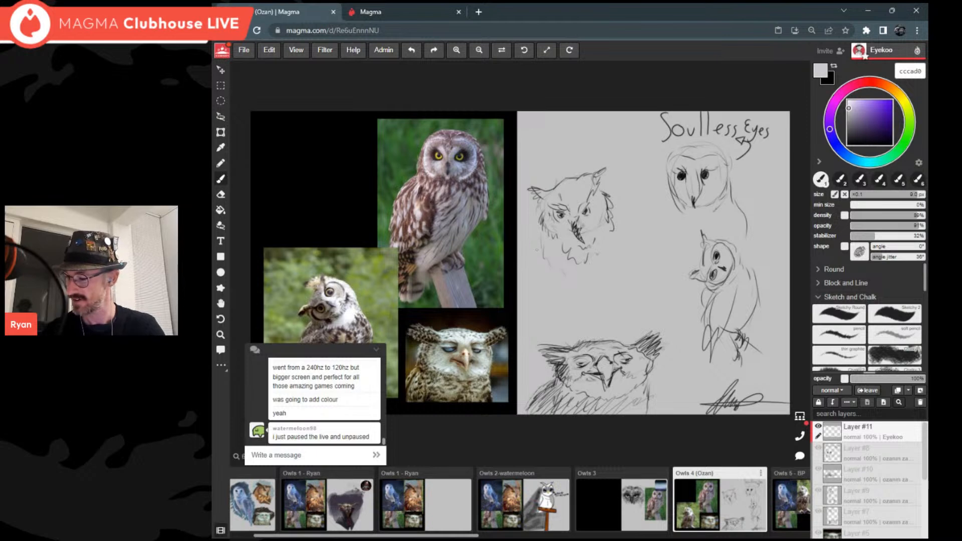
{"action": "left_click", "coordinate": [253, 504]}
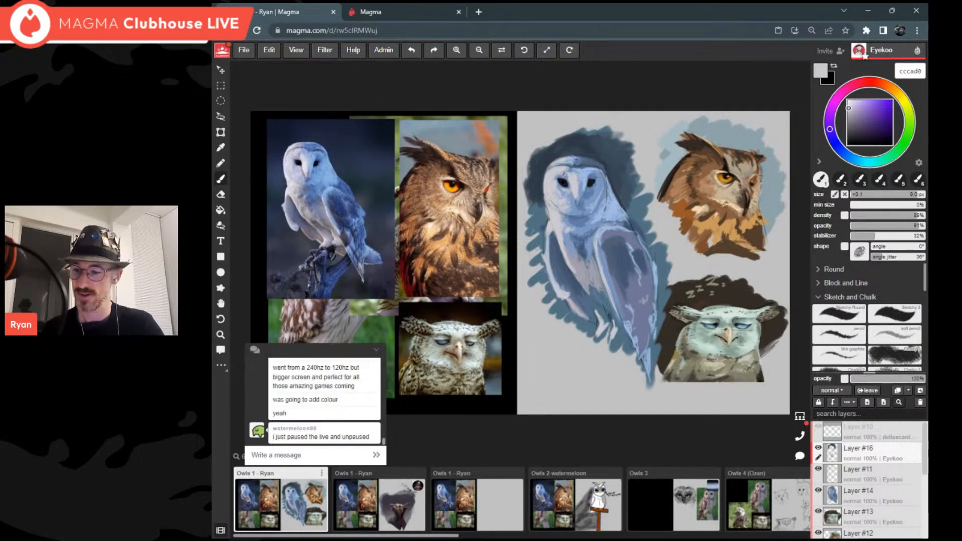
Step: Sample the pale ccc8d0 and the backdrop blue 4f7083, and clean up the barn owl's far wing and lower feather edges
{"action": "scroll", "coordinate": [573, 293], "scroll_direction": "down", "scroll_amount": 2}
{"action": "scroll", "coordinate": [677, 249], "scroll_direction": "up", "scroll_amount": 1}
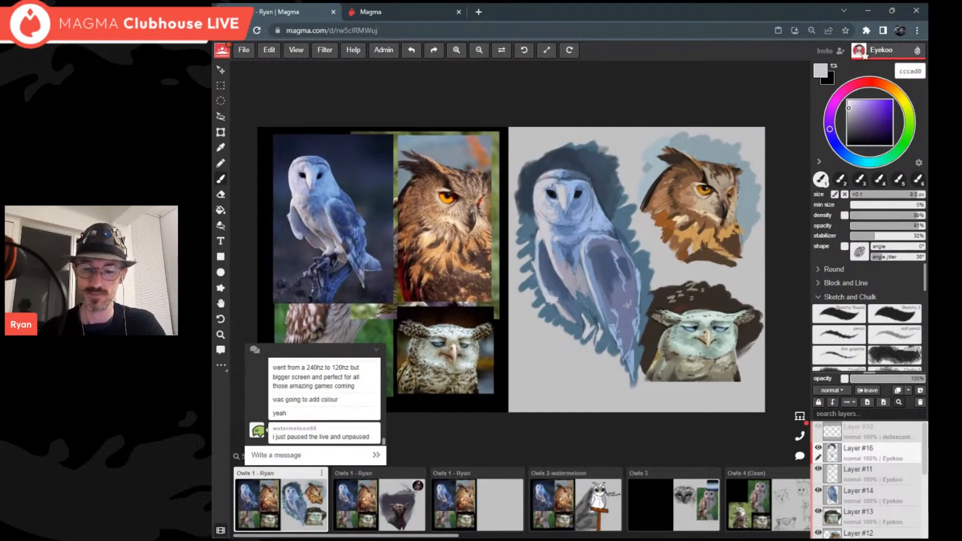
{"action": "scroll", "coordinate": [584, 252], "scroll_direction": "up", "scroll_amount": 2}
{"action": "left_click", "coordinate": [536, 249], "text": "alt"}
{"action": "scroll", "coordinate": [577, 170], "scroll_direction": "up", "scroll_amount": 2}
{"action": "left_click", "coordinate": [560, 189], "text": "alt"}
{"action": "scroll", "coordinate": [591, 190], "scroll_direction": "down", "scroll_amount": 2}
{"action": "scroll", "coordinate": [564, 175], "scroll_direction": "down", "scroll_amount": 3}
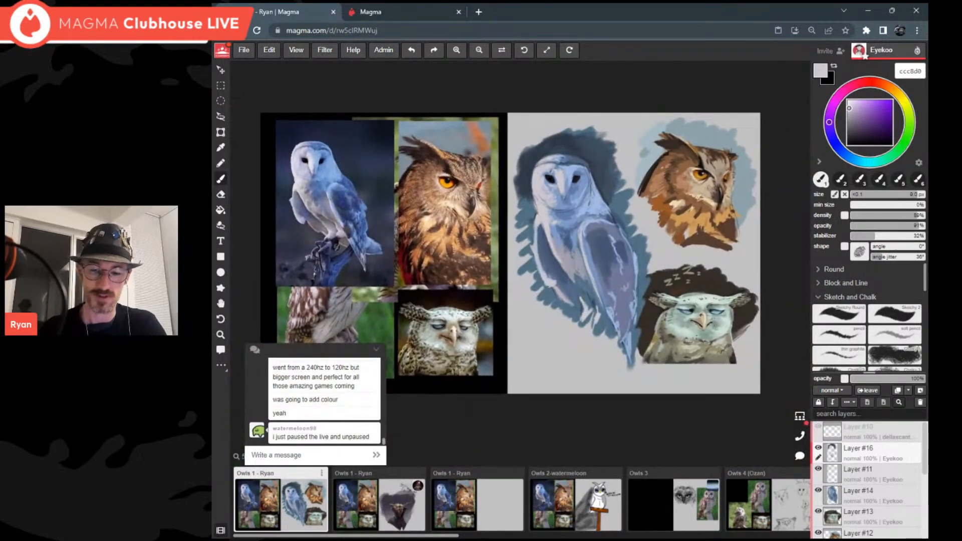
{"action": "scroll", "coordinate": [544, 248], "scroll_direction": "up", "scroll_amount": 2}
{"action": "left_click", "coordinate": [537, 249], "text": "alt"}
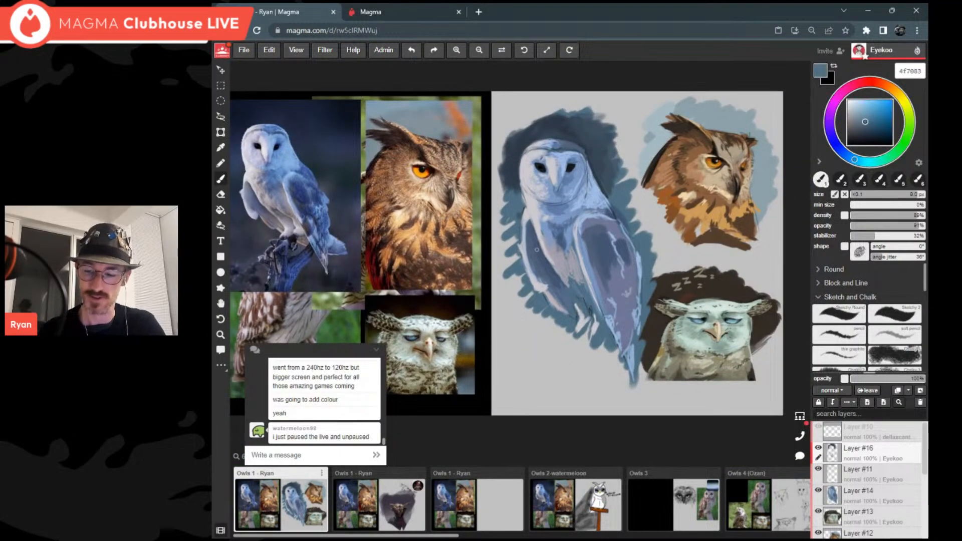
{"action": "scroll", "coordinate": [537, 249], "scroll_direction": "up", "scroll_amount": 1}
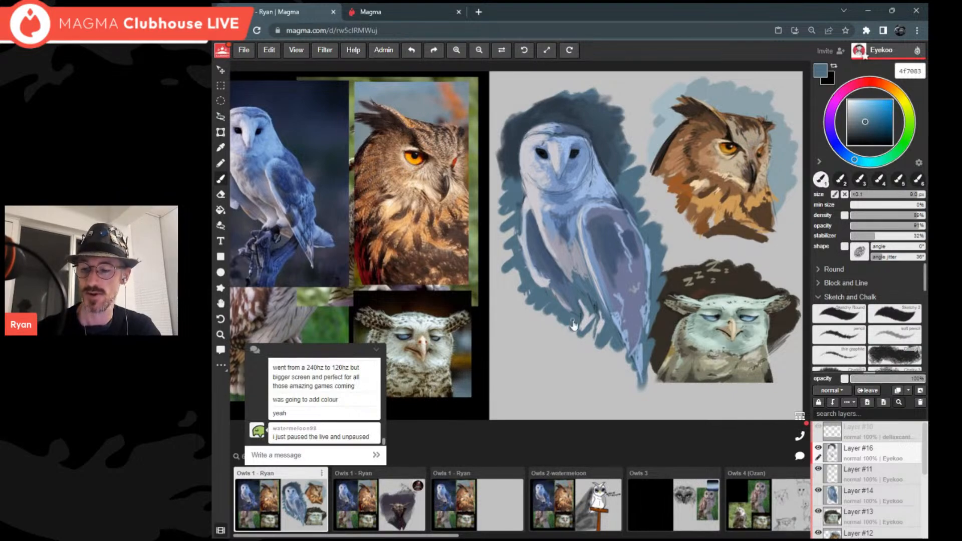
Step: Sample a pale feather colour, lighten it to dbd6e5, and brighten the barn owl's light plumage
{"action": "scroll", "coordinate": [620, 260], "scroll_direction": "down", "scroll_amount": 3}
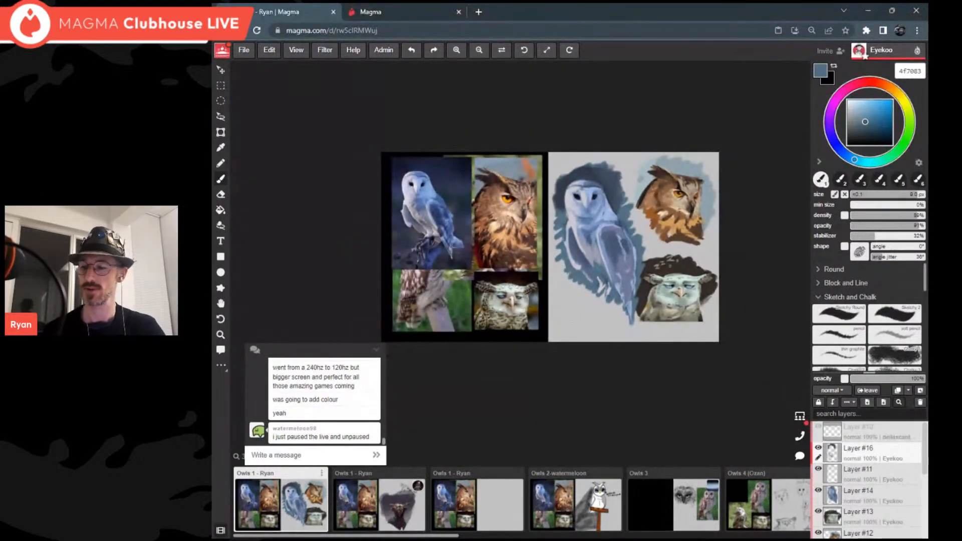
{"action": "scroll", "coordinate": [620, 234], "scroll_direction": "up", "scroll_amount": 1}
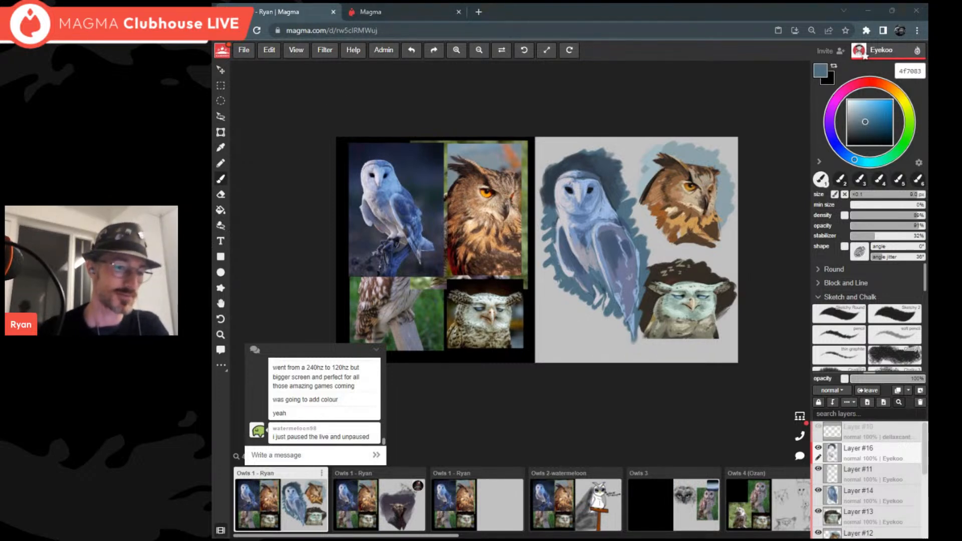
{"action": "scroll", "coordinate": [571, 201], "scroll_direction": "up", "scroll_amount": 4}
{"action": "scroll", "coordinate": [584, 355], "scroll_direction": "up", "scroll_amount": 2}
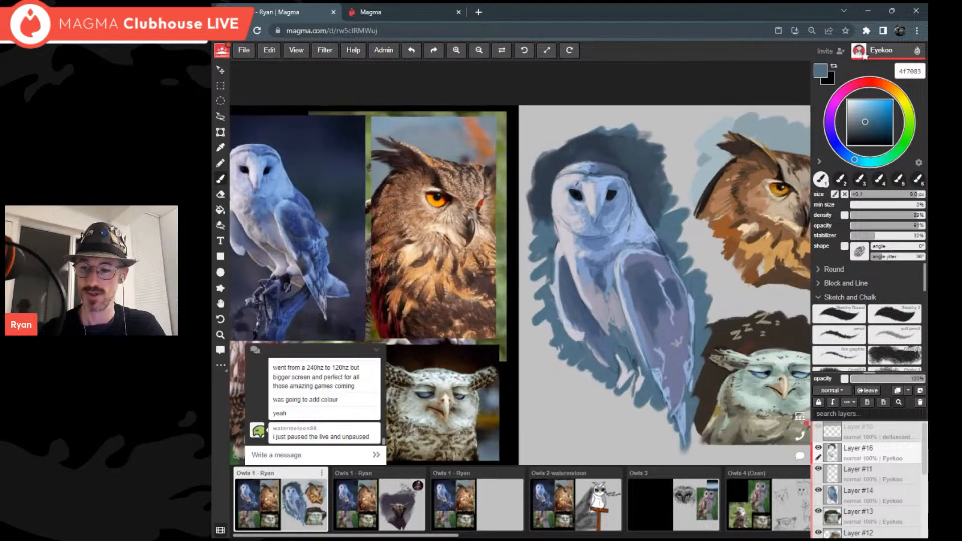
{"action": "left_click", "coordinate": [635, 410], "text": "alt"}
{"action": "left_click_drag", "start_coordinate": [849, 109], "coordinate": [850, 105]}
{"action": "scroll", "coordinate": [718, 213], "scroll_direction": "down", "scroll_amount": 1}
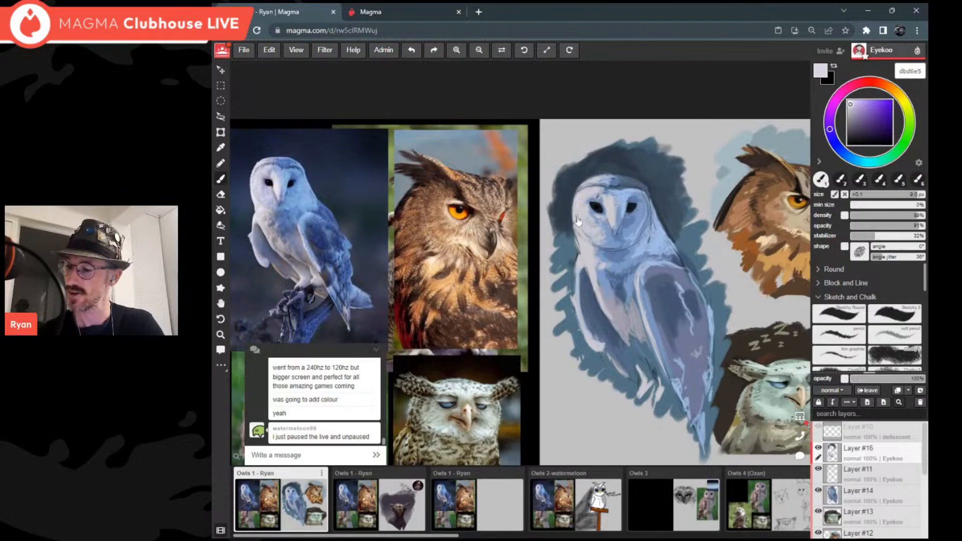
Step: Set the brush to 9.4 px without pressure-controlled size, sample the light blue 9fbee8, and refine the barn owl's crown and face
{"action": "left_click", "coordinate": [921, 195]}
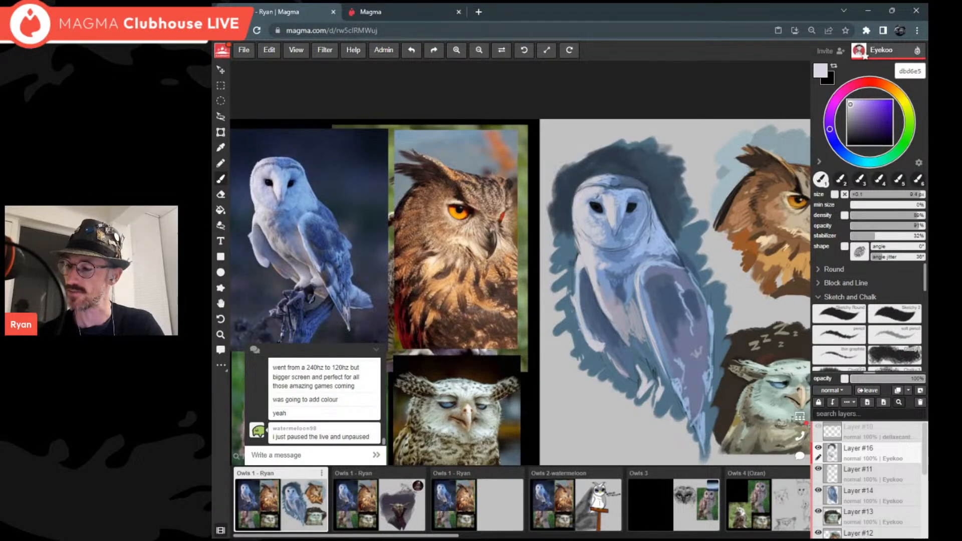
{"action": "left_click", "coordinate": [621, 221], "text": "alt"}
{"action": "scroll", "coordinate": [637, 198], "scroll_direction": "up", "scroll_amount": 3}
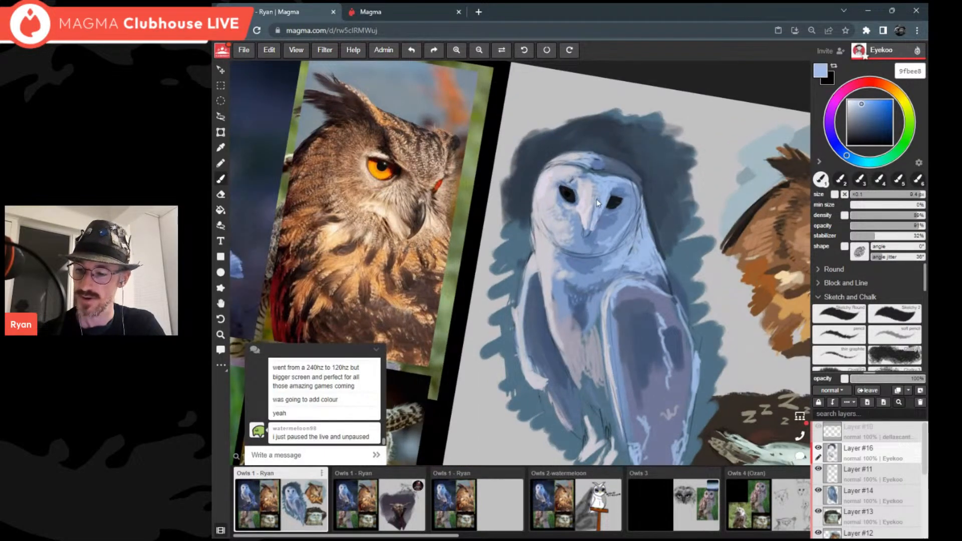
{"action": "scroll", "coordinate": [600, 220], "scroll_direction": "down", "scroll_amount": 3}
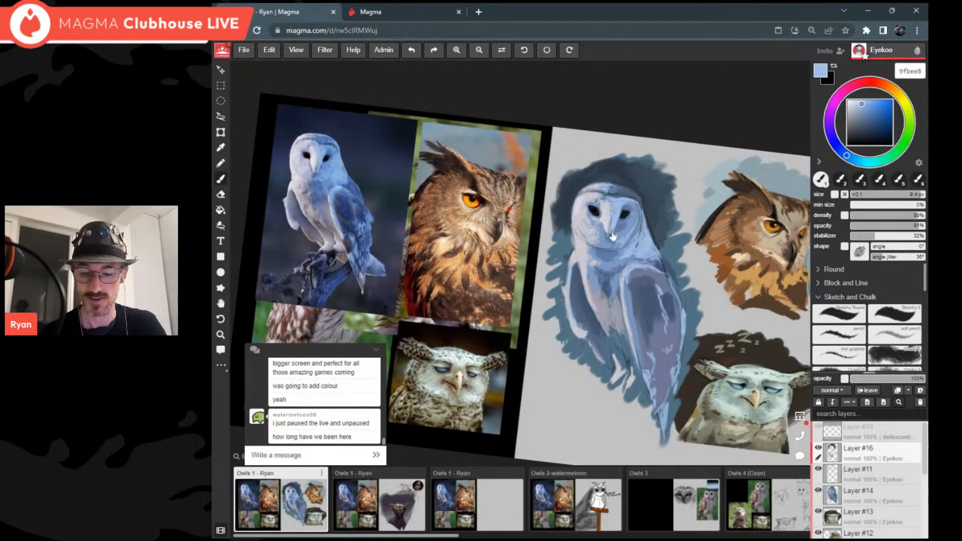
Step: Check the barn owl painting at an upright view and reply "1.5 hrs" in the canvas chat
{"action": "scroll", "coordinate": [613, 235], "scroll_direction": "down", "scroll_amount": 2}
{"action": "scroll", "coordinate": [611, 232], "scroll_direction": "up", "scroll_amount": 3}
{"action": "scroll", "coordinate": [667, 212], "scroll_direction": "down", "scroll_amount": 1}
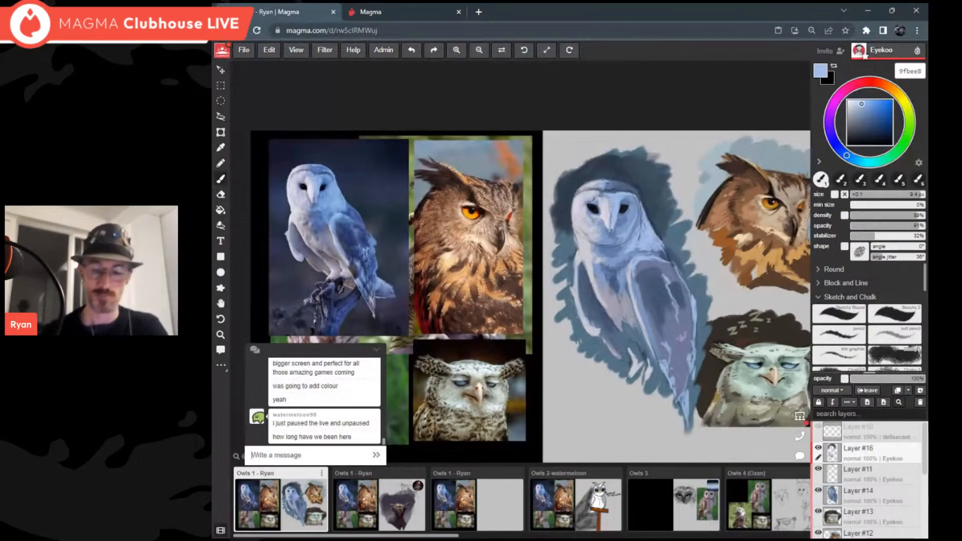
{"action": "type", "text": "1.5"}
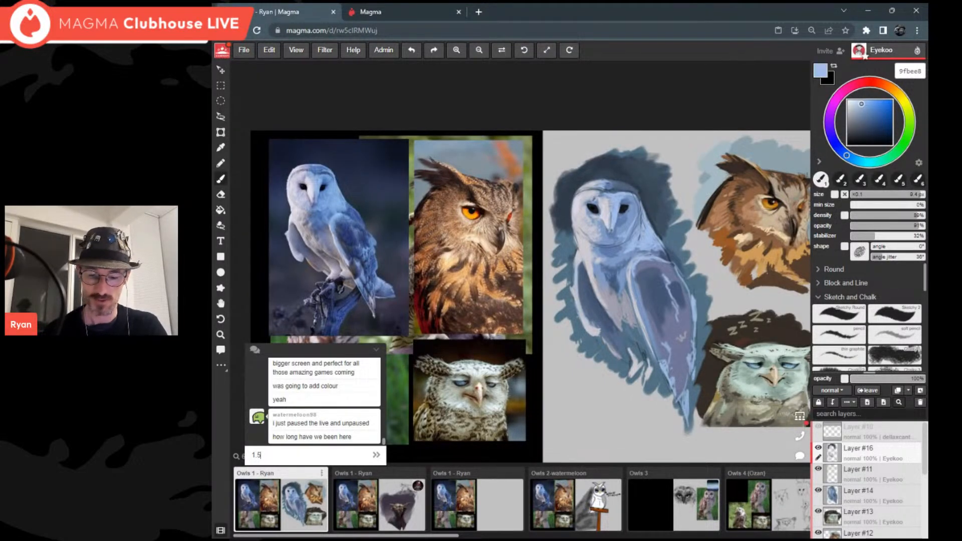
{"action": "type", "text": " hrs"}
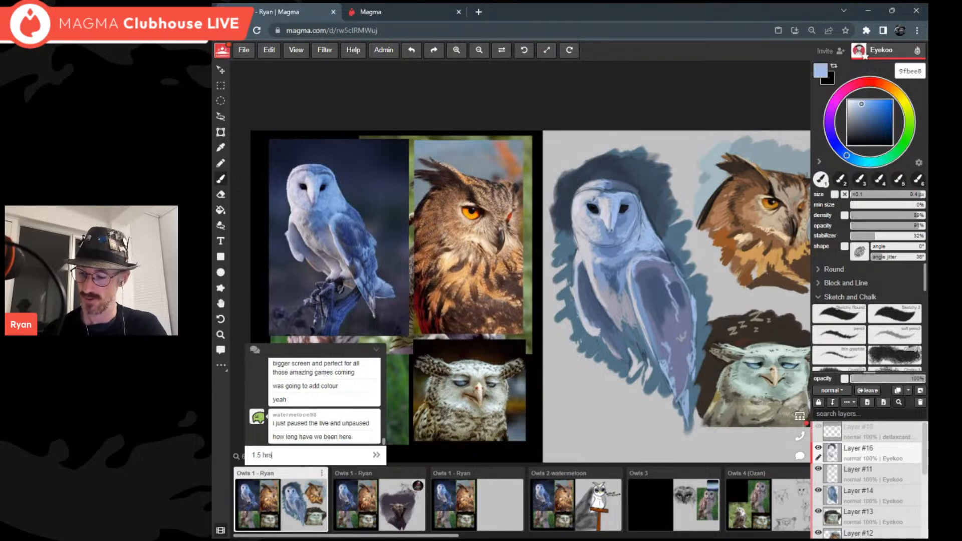
{"action": "key", "text": "Return"}
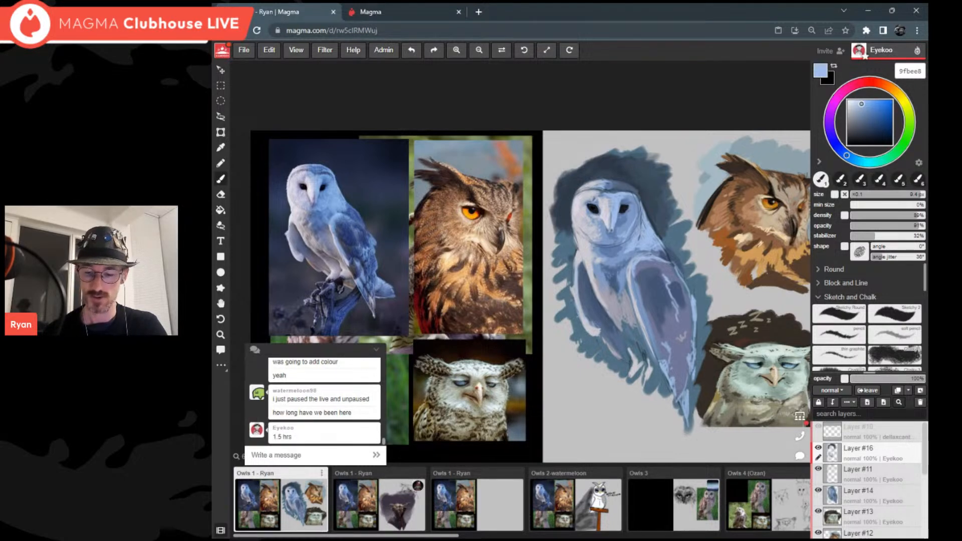
Step: Sample the mid blue 7292b9 from the barn owl's head and refine the edge of its crown
{"action": "scroll", "coordinate": [585, 179], "scroll_direction": "up", "scroll_amount": 1}
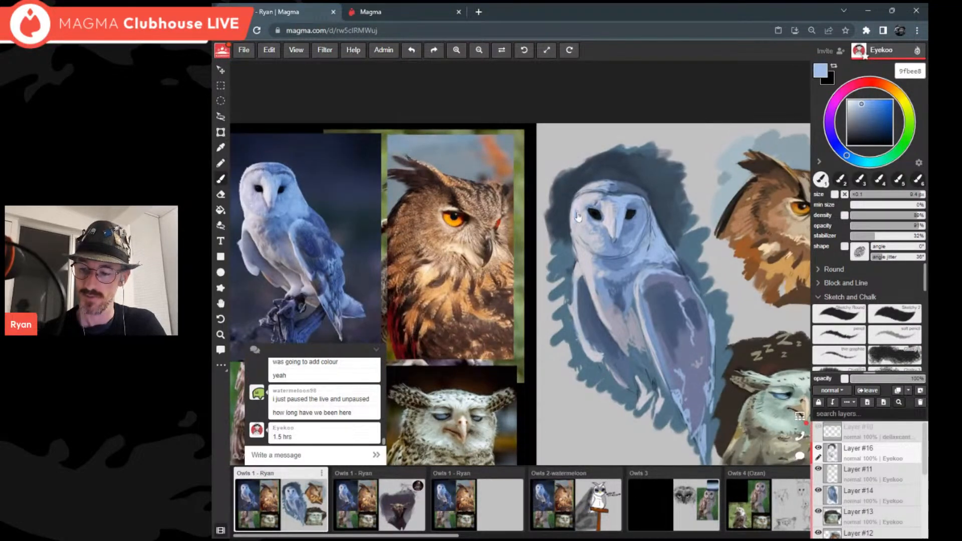
{"action": "scroll", "coordinate": [577, 212], "scroll_direction": "up", "scroll_amount": 3}
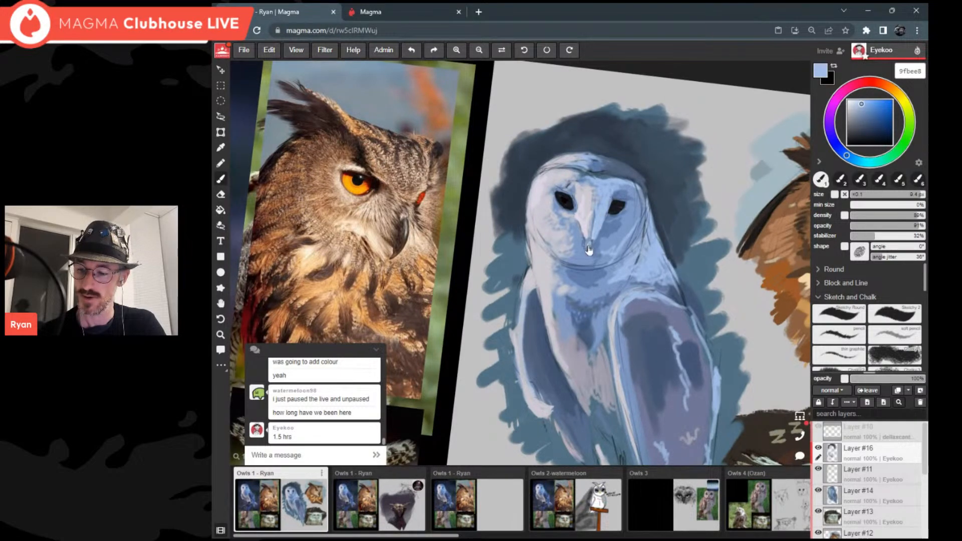
{"action": "scroll", "coordinate": [592, 247], "scroll_direction": "down", "scroll_amount": 3}
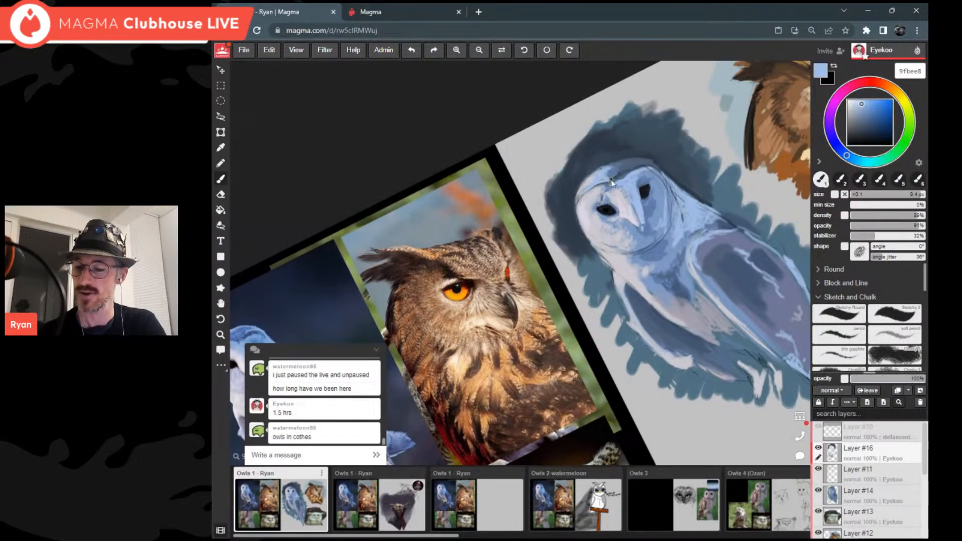
{"action": "scroll", "coordinate": [611, 183], "scroll_direction": "down", "scroll_amount": 5}
{"action": "scroll", "coordinate": [610, 179], "scroll_direction": "up", "scroll_amount": 3}
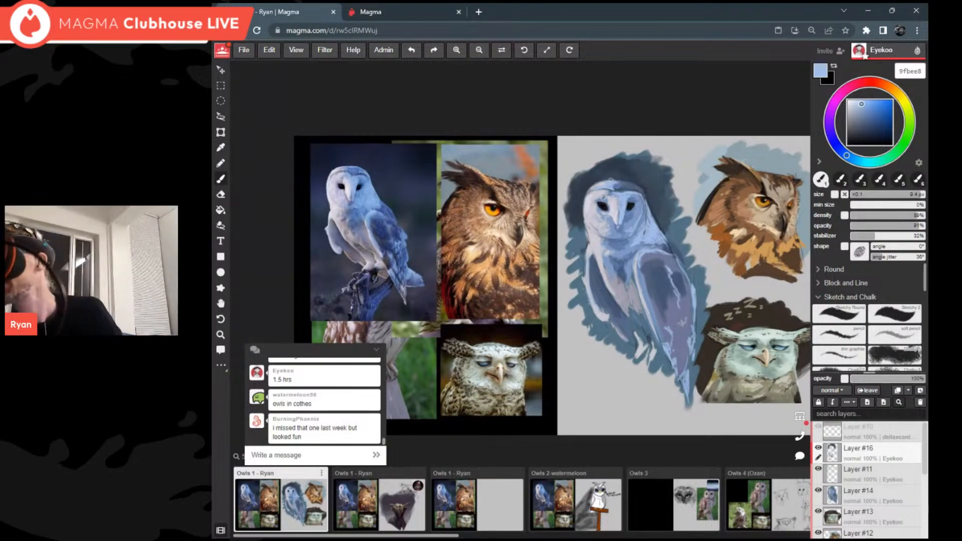
{"action": "scroll", "coordinate": [611, 179], "scroll_direction": "down", "scroll_amount": 2}
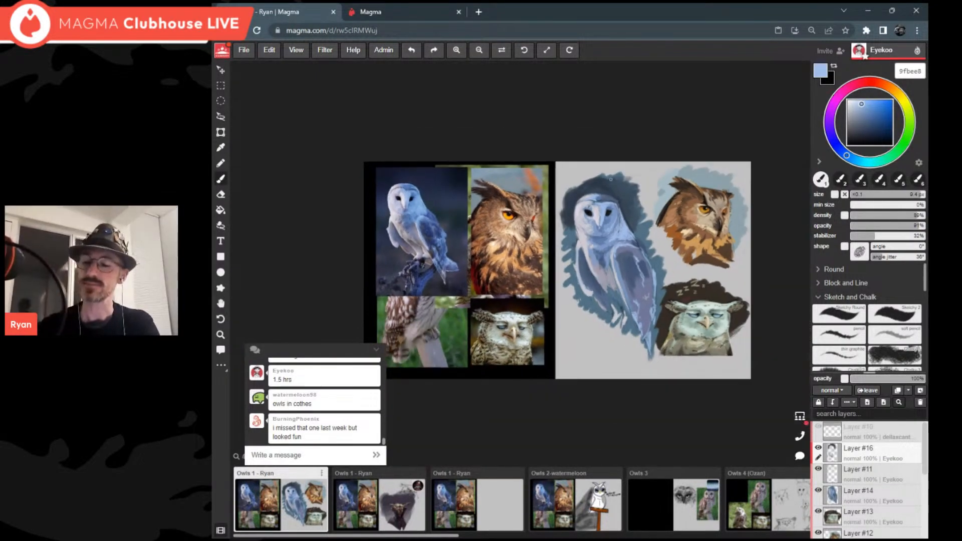
{"action": "scroll", "coordinate": [611, 179], "scroll_direction": "up", "scroll_amount": 3}
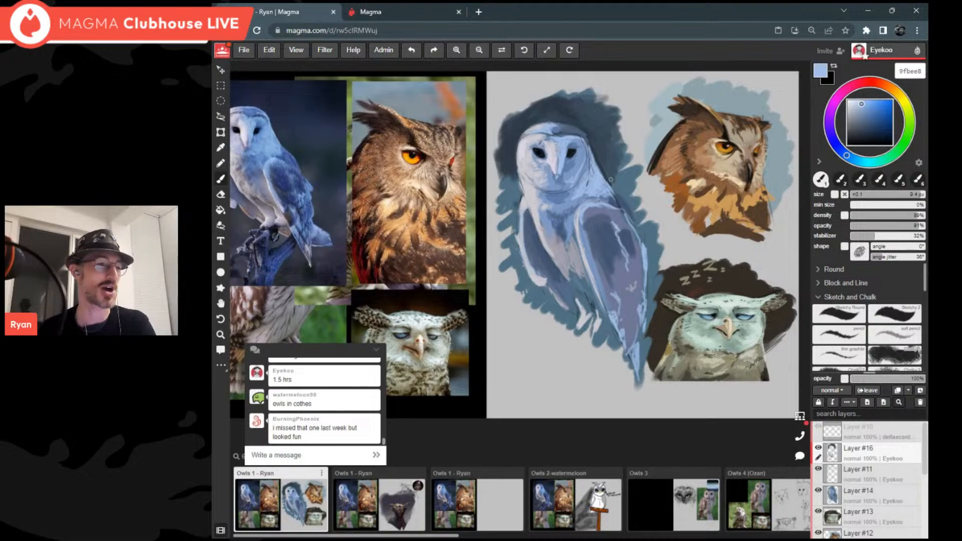
{"action": "scroll", "coordinate": [611, 179], "scroll_direction": "down", "scroll_amount": 1}
{"action": "middle_click_drag", "start_coordinate": [611, 180], "coordinate": [642, 212]}
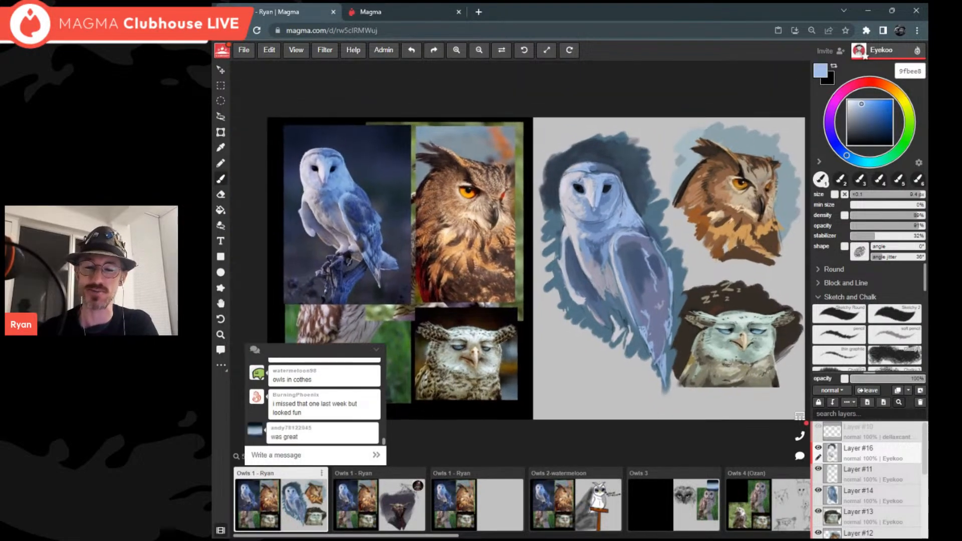
{"action": "mouse_move", "coordinate": [611, 179]}
{"action": "left_mouse_down"}
{"action": "mouse_move", "coordinate": [564, 155]}
{"action": "mouse_move", "coordinate": [476, 175]}
{"action": "mouse_move", "coordinate": [499, 189]}
{"action": "left_mouse_up"}
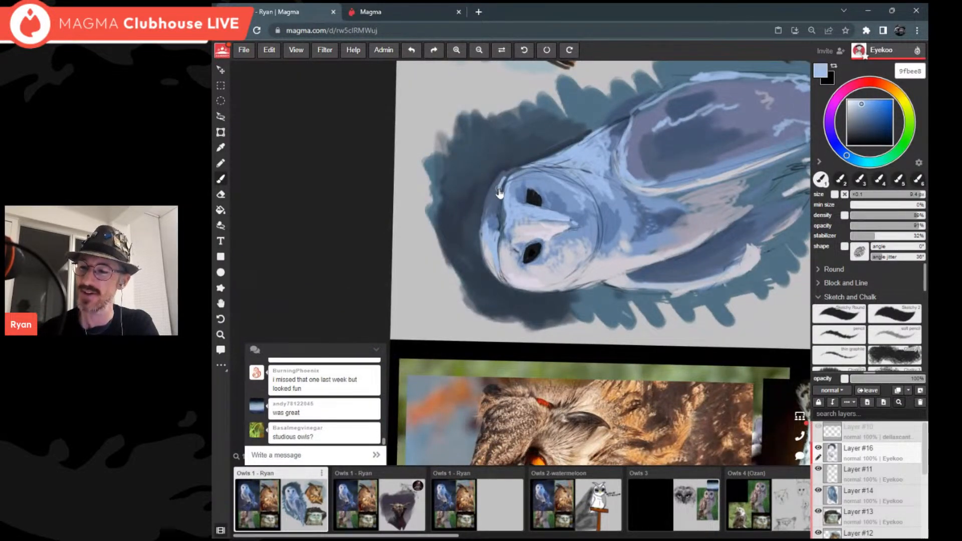
{"action": "left_click", "coordinate": [498, 188], "text": "alt"}
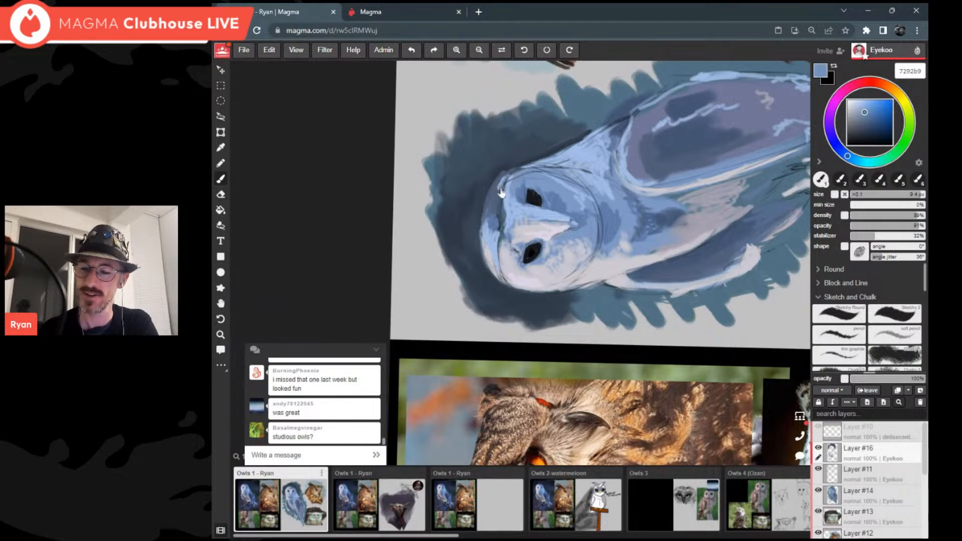
{"action": "left_click_drag", "start_coordinate": [500, 195], "coordinate": [512, 171]}
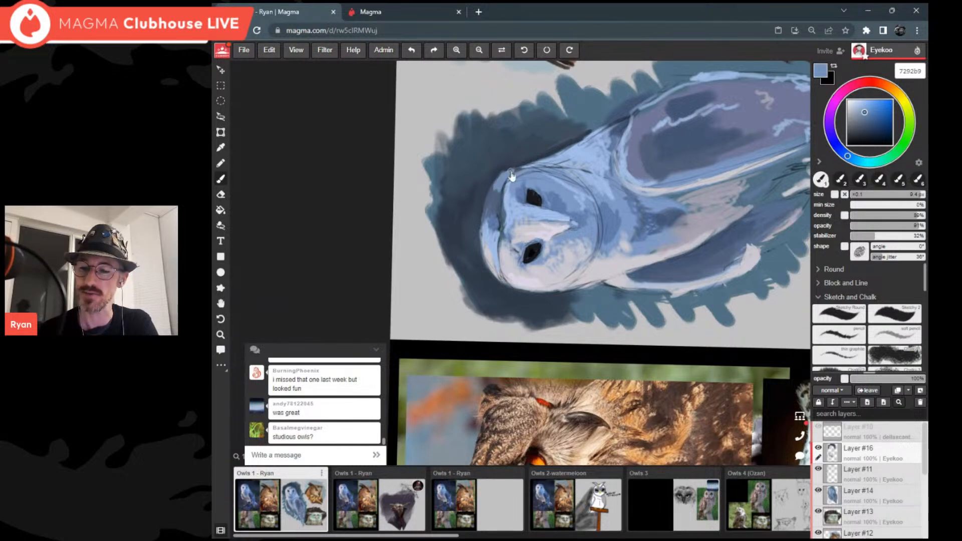
Step: Sample the dark backdrop colour 334351 and touch up the backdrop above the barn owl's crown
{"action": "scroll", "coordinate": [513, 171], "scroll_direction": "down", "scroll_amount": 1}
{"action": "scroll", "coordinate": [512, 171], "scroll_direction": "down", "scroll_amount": 2}
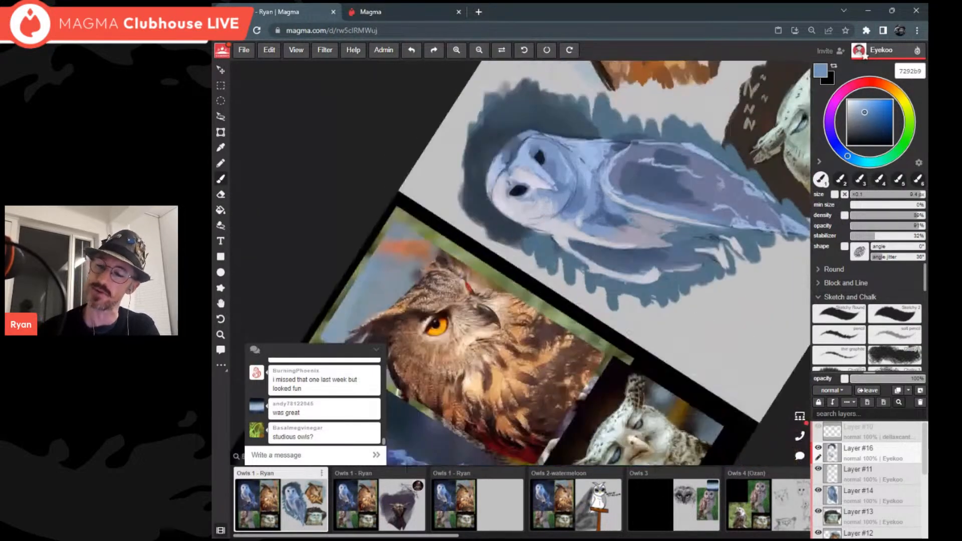
{"action": "scroll", "coordinate": [512, 171], "scroll_direction": "up", "scroll_amount": 5}
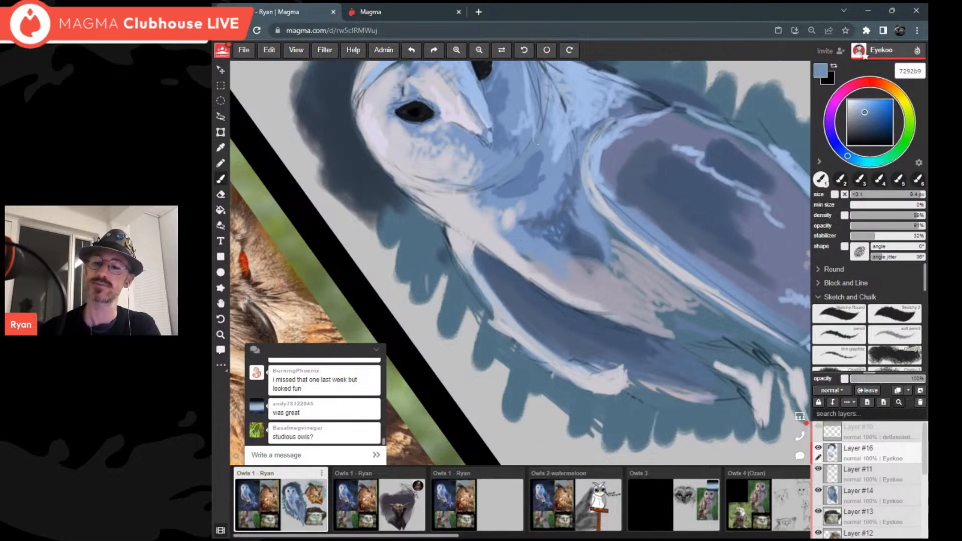
{"action": "scroll", "coordinate": [540, 147], "scroll_direction": "down", "scroll_amount": 5}
{"action": "scroll", "coordinate": [538, 140], "scroll_direction": "up", "scroll_amount": 3}
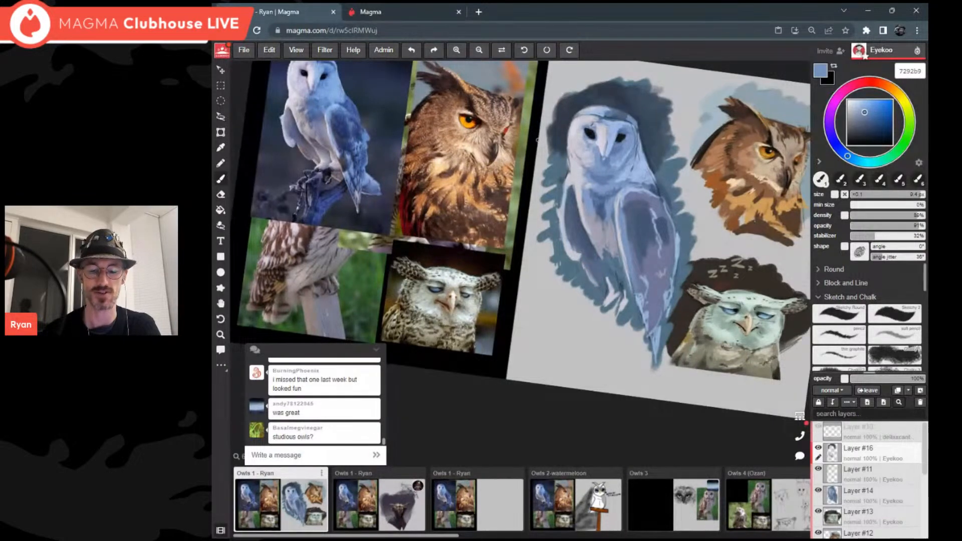
{"action": "scroll", "coordinate": [538, 140], "scroll_direction": "down", "scroll_amount": 3}
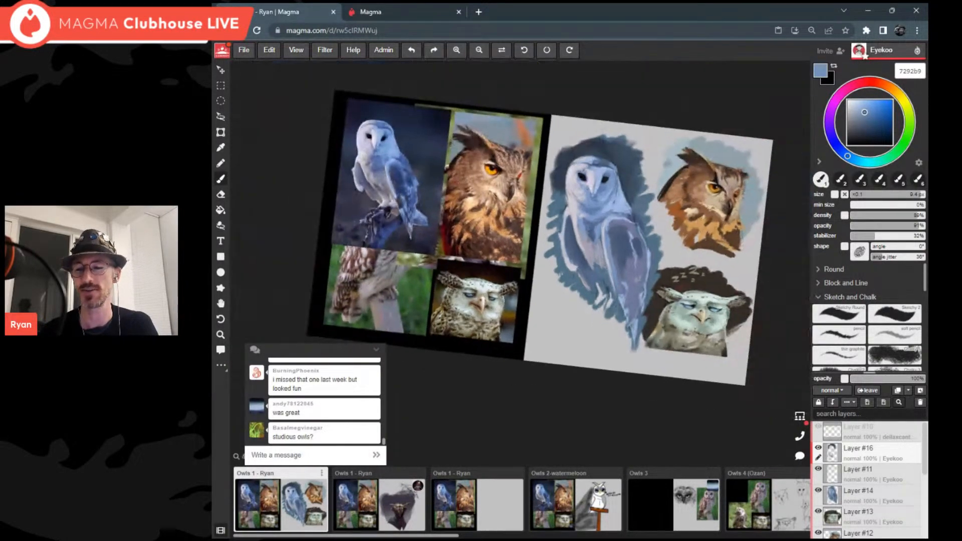
{"action": "scroll", "coordinate": [538, 141], "scroll_direction": "up", "scroll_amount": 4}
{"action": "left_click", "coordinate": [561, 160], "text": "alt"}
{"action": "mouse_move", "coordinate": [560, 150]}
{"action": "left_mouse_down"}
{"action": "mouse_move", "coordinate": [544, 180]}
{"action": "mouse_move", "coordinate": [557, 148]}
{"action": "mouse_move", "coordinate": [561, 162]}
{"action": "mouse_move", "coordinate": [555, 155]}
{"action": "mouse_move", "coordinate": [569, 145]}
{"action": "mouse_move", "coordinate": [552, 147]}
{"action": "mouse_move", "coordinate": [546, 169]}
{"action": "mouse_move", "coordinate": [553, 155]}
{"action": "left_mouse_up"}
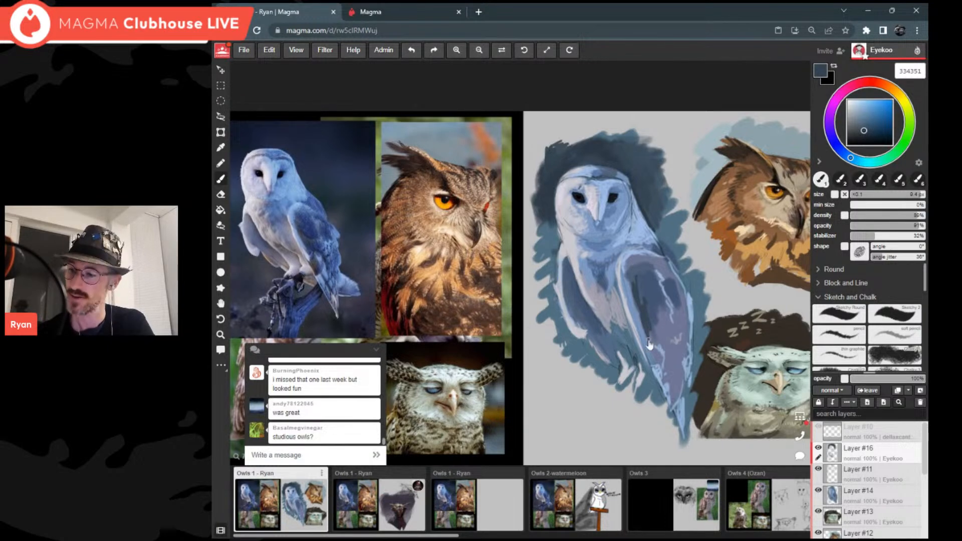
Step: Shift the colour to the deep blue 2a3968 and paint dark feather markings on the barn owl's near wing
{"action": "left_click_drag", "start_coordinate": [866, 130], "coordinate": [874, 127]}
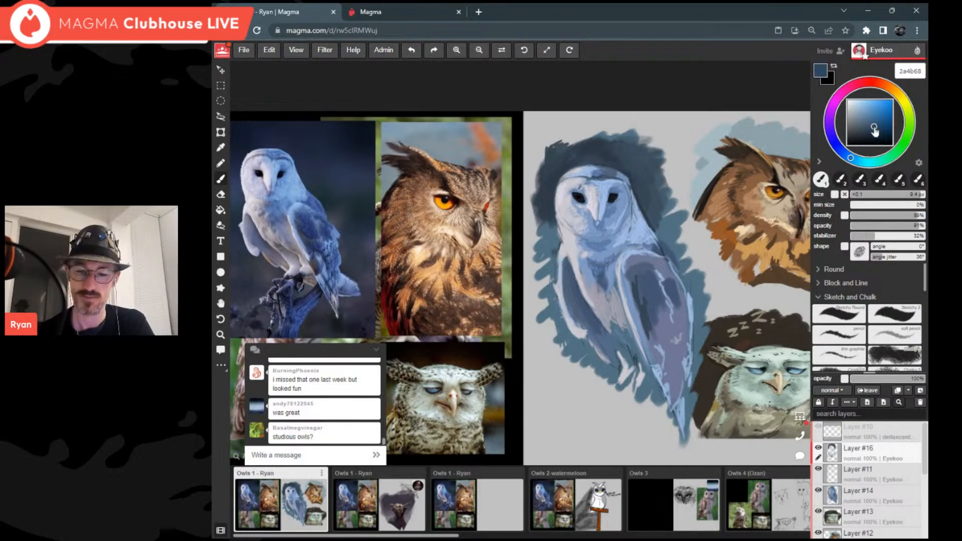
{"action": "left_click_drag", "start_coordinate": [850, 158], "coordinate": [843, 152]}
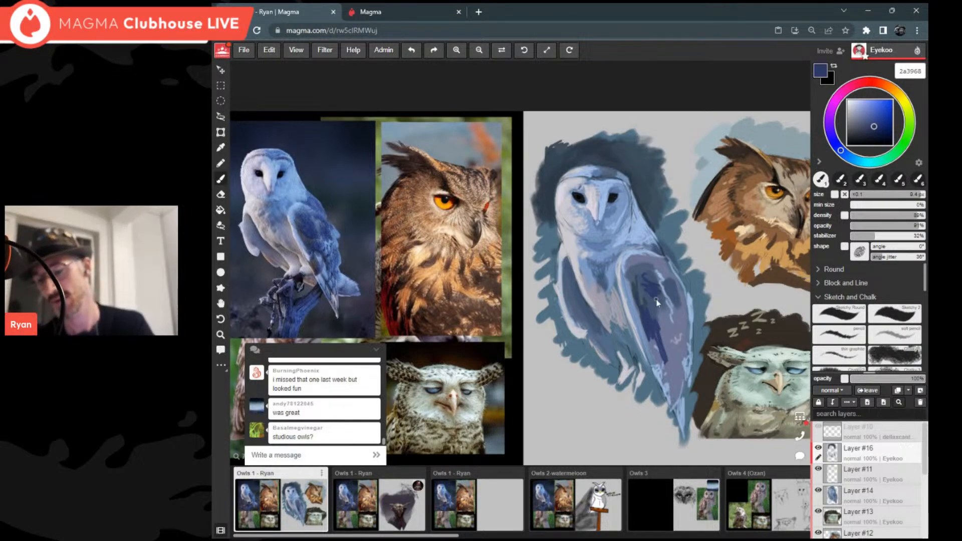
{"action": "mouse_move", "coordinate": [638, 275]}
{"action": "left_mouse_down"}
{"action": "mouse_move", "coordinate": [623, 268]}
{"action": "mouse_move", "coordinate": [653, 294]}
{"action": "left_mouse_up"}
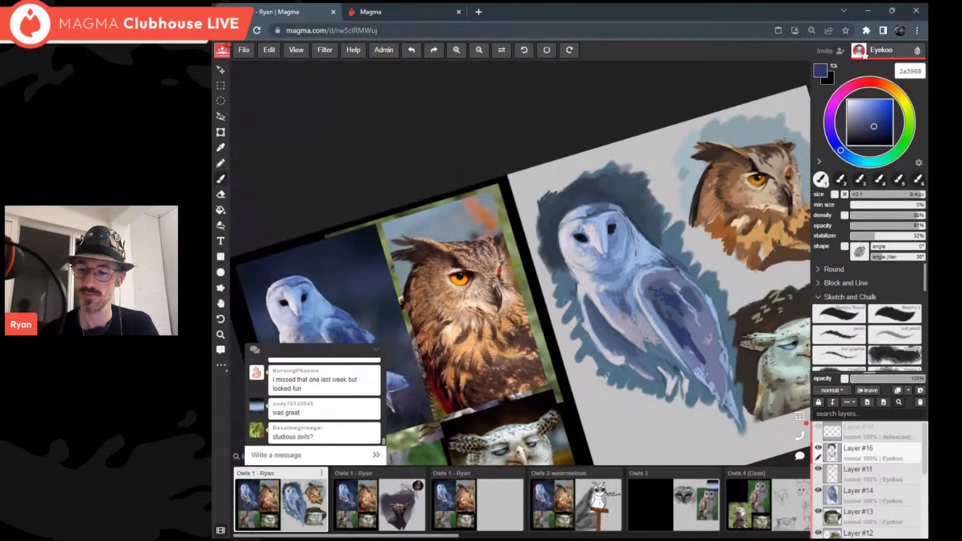
Step: Mix the blues 718ebc and 7098d6 and work them into the barn owl's crown and face
{"action": "left_click", "coordinate": [866, 116]}
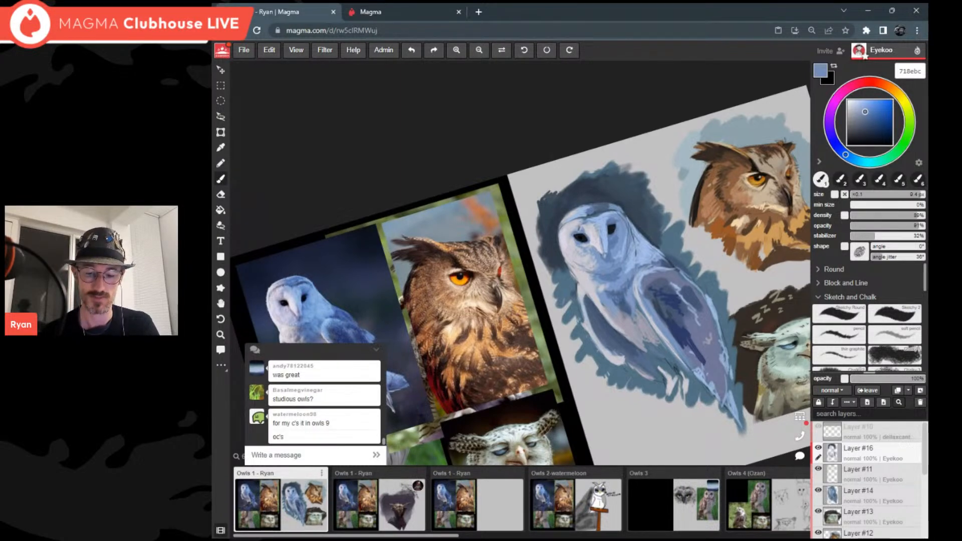
{"action": "left_click_drag", "start_coordinate": [757, 179], "coordinate": [681, 92]}
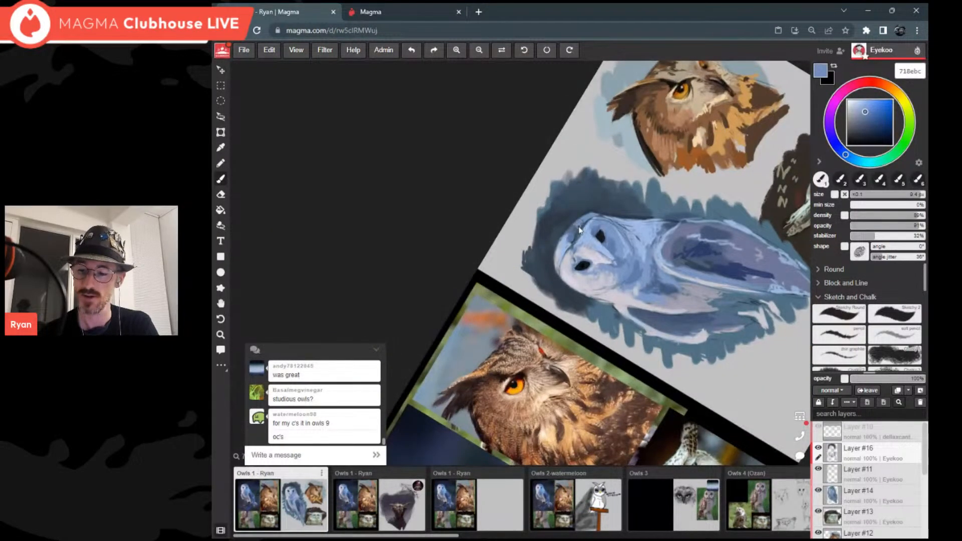
{"action": "left_click_drag", "start_coordinate": [866, 111], "coordinate": [869, 108]}
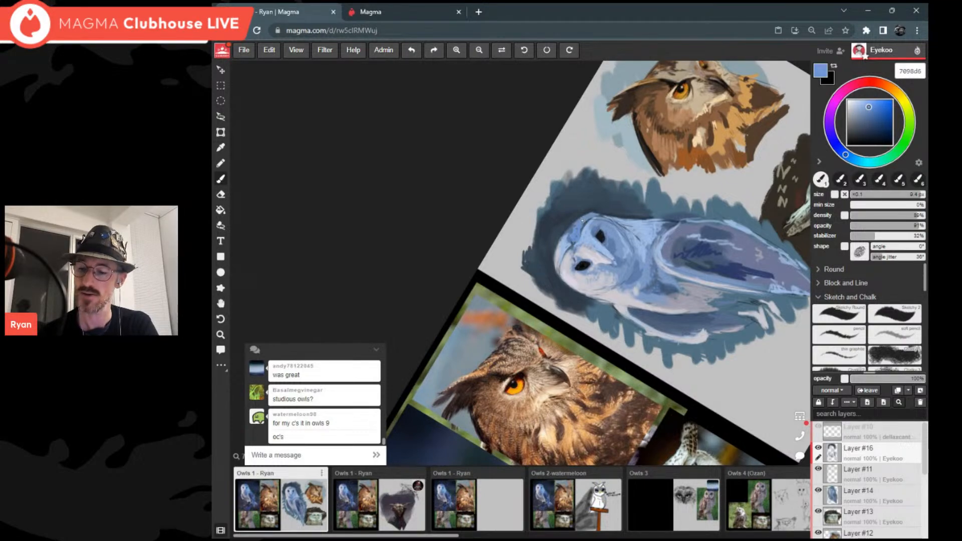
{"action": "scroll", "coordinate": [600, 221], "scroll_direction": "down", "scroll_amount": 5}
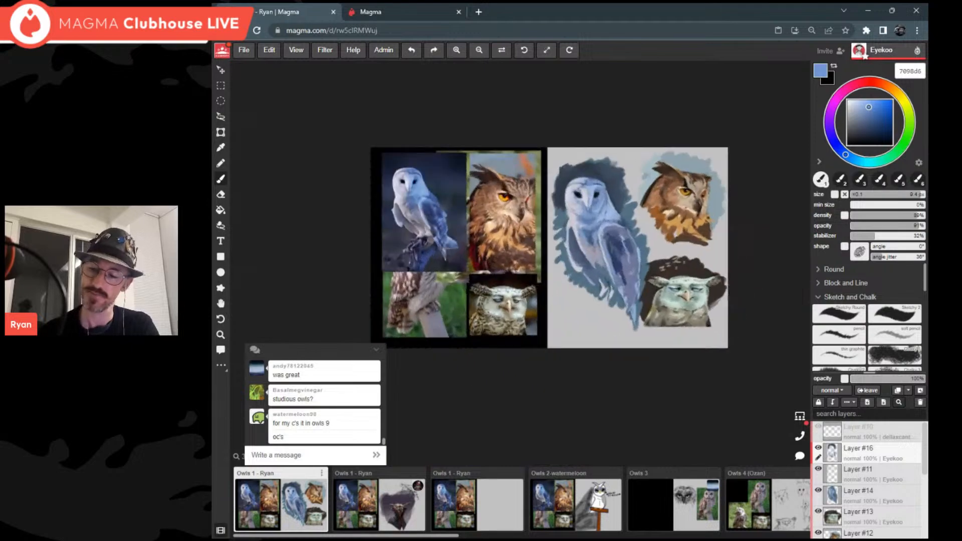
{"action": "scroll", "coordinate": [576, 207], "scroll_direction": "up", "scroll_amount": 4}
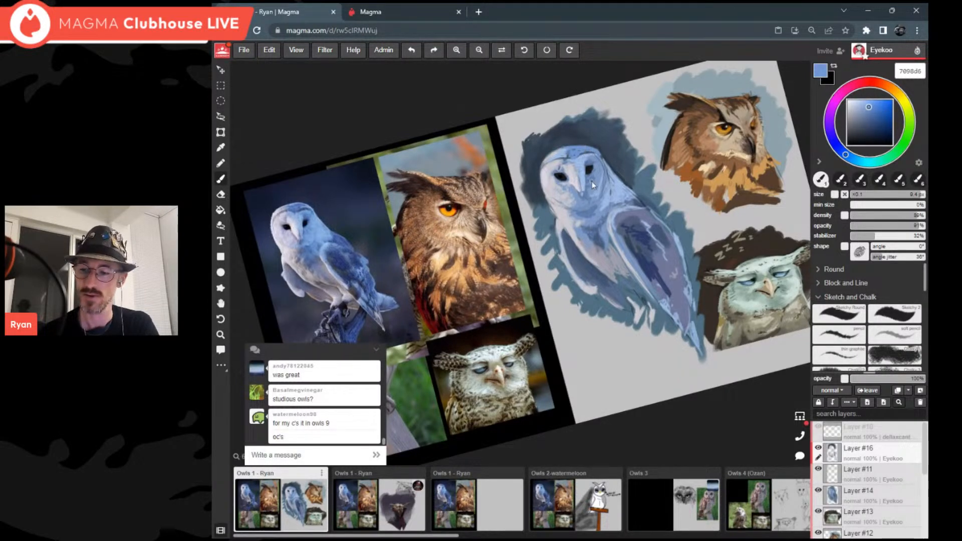
Step: Mix the violet 8d8dd0 and tint the barn owl's lower face and the edge of its far wing
{"action": "left_click", "coordinate": [872, 110]}
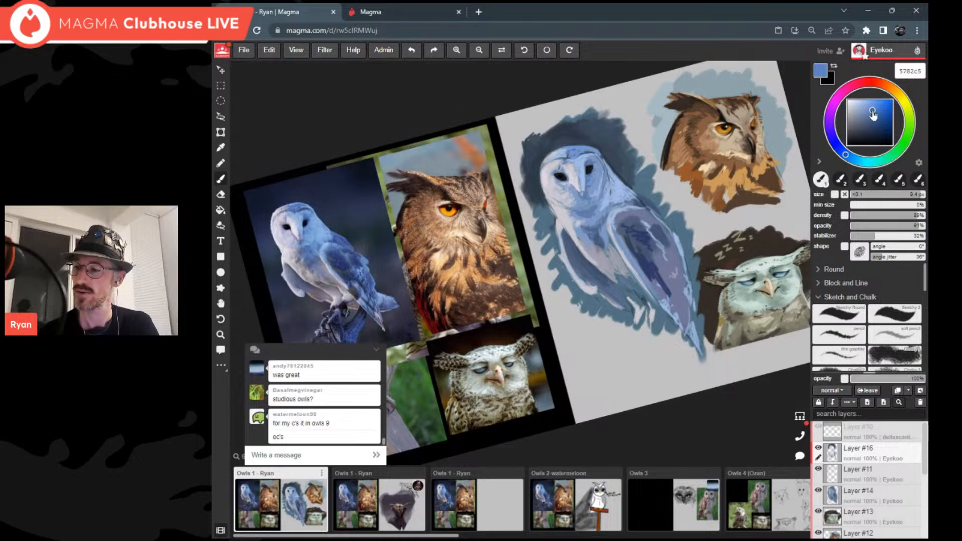
{"action": "left_click", "coordinate": [836, 144]}
{"action": "left_click", "coordinate": [862, 109]}
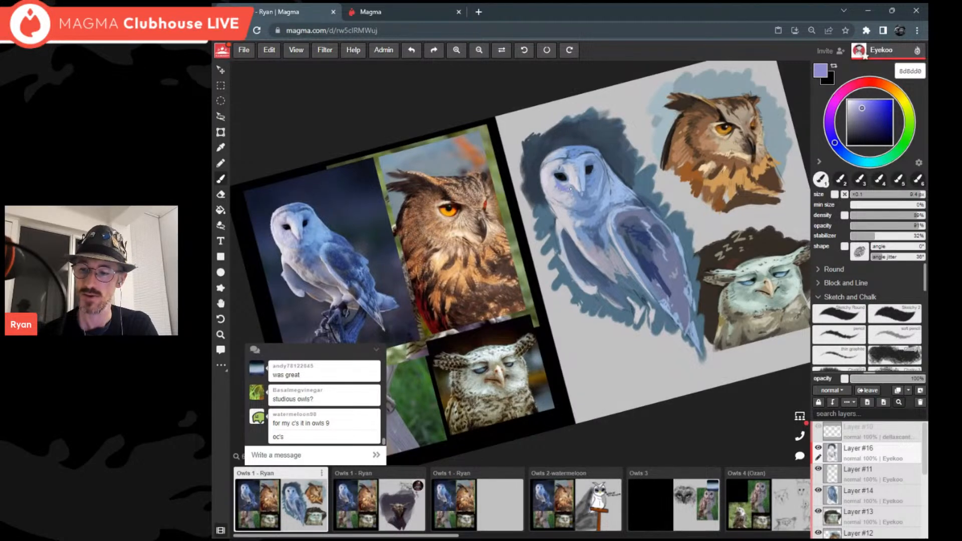
{"action": "left_click_drag", "start_coordinate": [562, 191], "coordinate": [591, 195]}
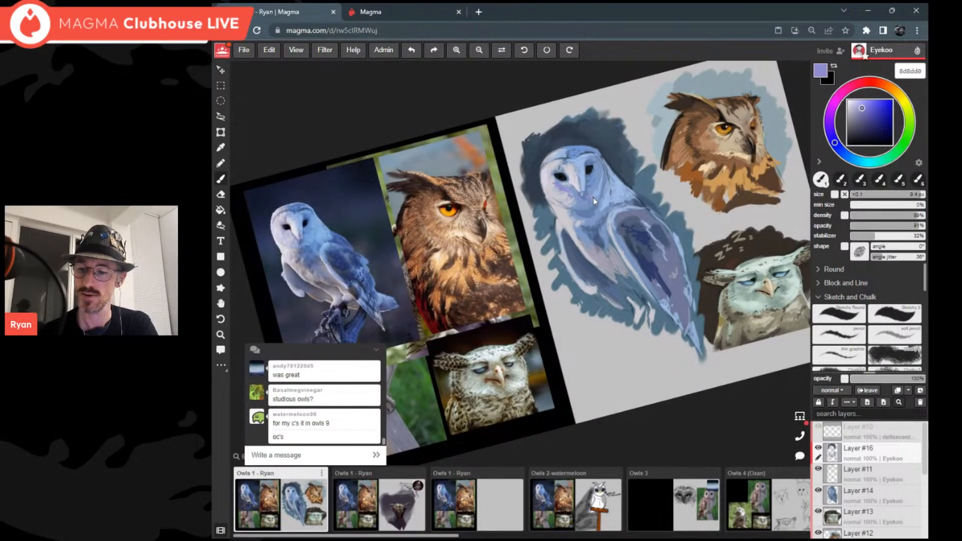
{"action": "scroll", "coordinate": [601, 201], "scroll_direction": "down", "scroll_amount": 5}
{"action": "scroll", "coordinate": [601, 198], "scroll_direction": "up", "scroll_amount": 5}
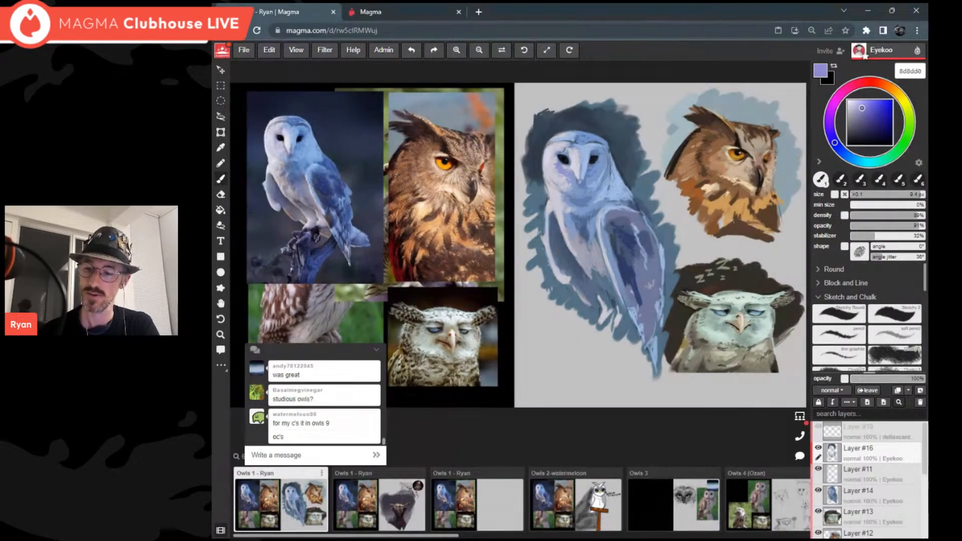
{"action": "left_click_drag", "start_coordinate": [551, 224], "coordinate": [552, 250]}
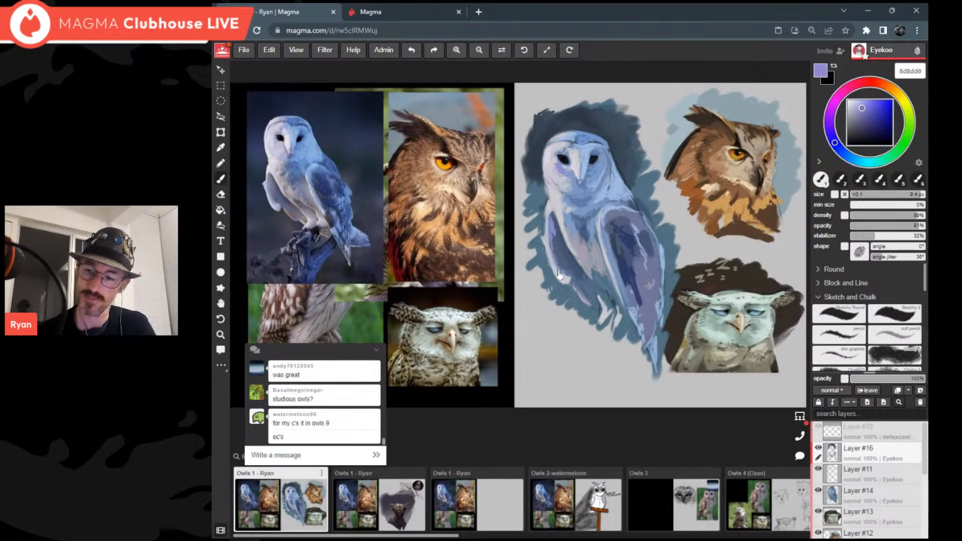
Step: Sample the grey violet a4a1ae from the barn owl's far wing and touch up that wing's outer edge
{"action": "left_click", "coordinate": [559, 274], "text": "alt"}
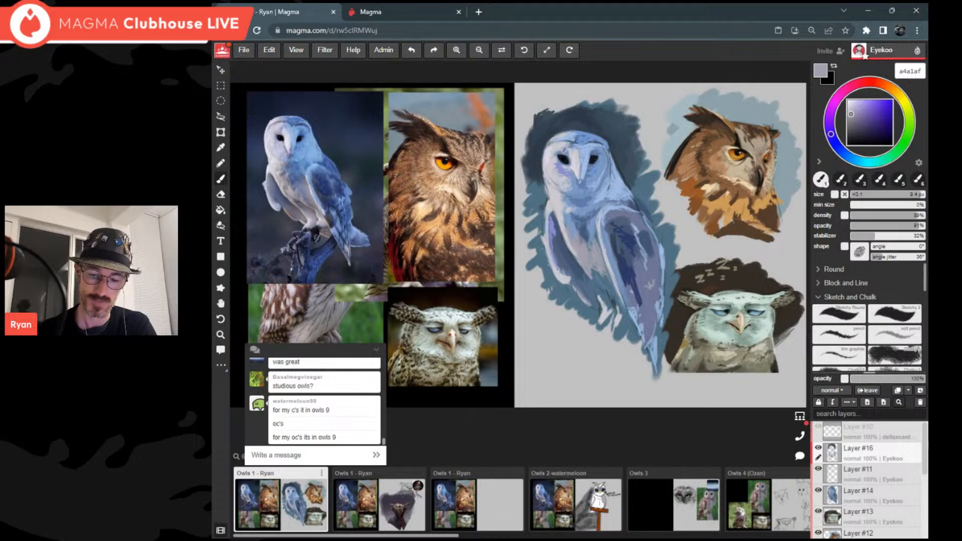
{"action": "left_click", "coordinate": [565, 277], "text": "alt"}
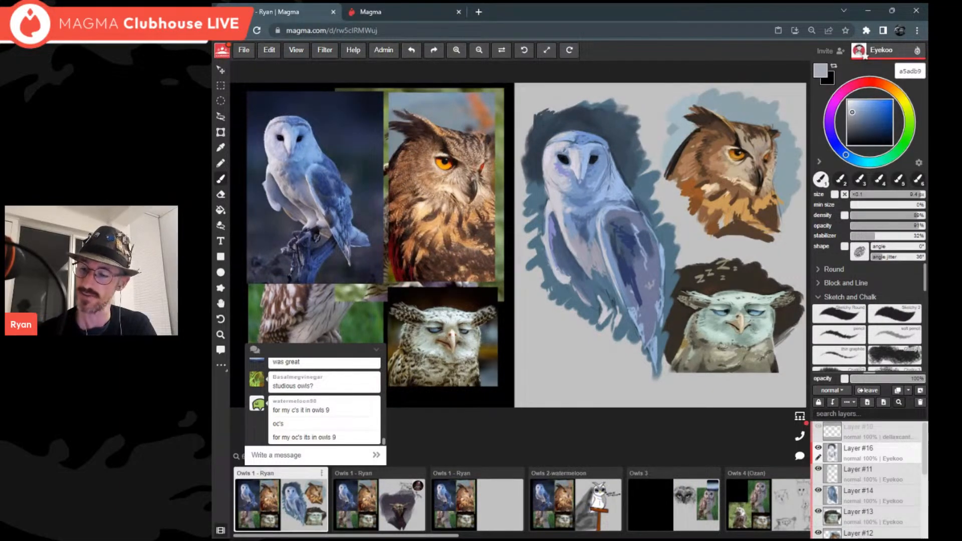
{"action": "left_click", "coordinate": [560, 275], "text": "alt"}
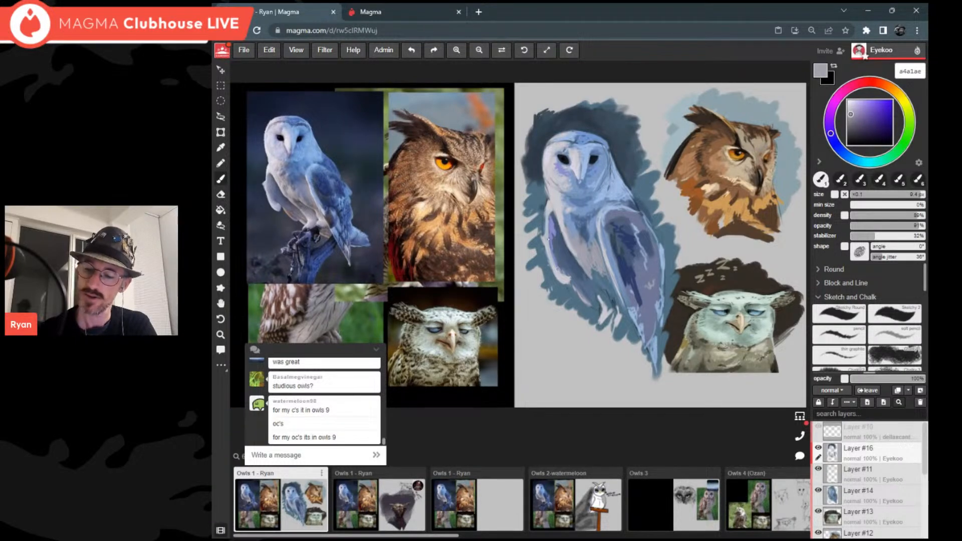
{"action": "left_click_drag", "start_coordinate": [550, 229], "coordinate": [560, 275]}
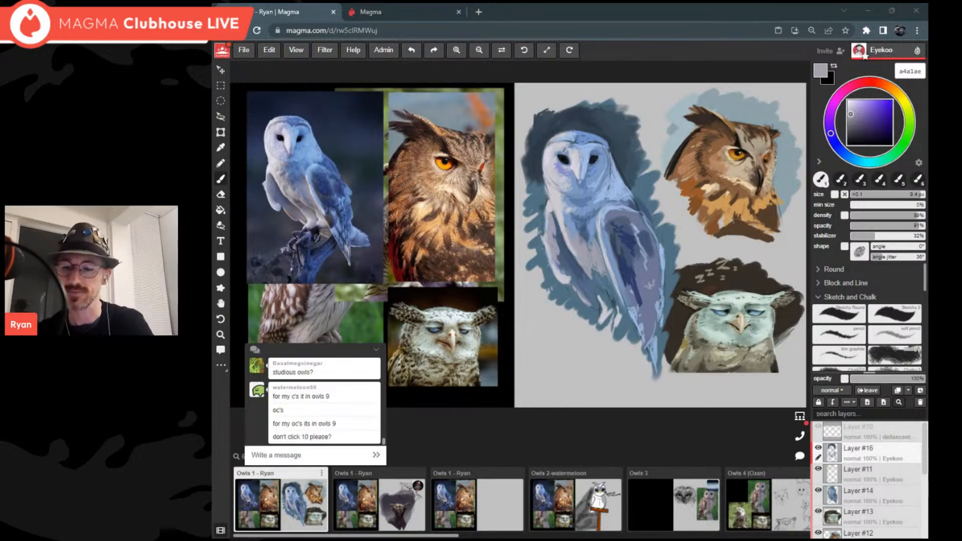
Step: Mix the pale blue c0d2eb and paint over the dark lines along the side of the barn owl's face and neck
{"action": "scroll", "coordinate": [553, 160], "scroll_direction": "up", "scroll_amount": 5}
{"action": "middle_click_drag", "start_coordinate": [552, 159], "coordinate": [565, 201]}
{"action": "scroll", "coordinate": [564, 187], "scroll_direction": "up", "scroll_amount": 1}
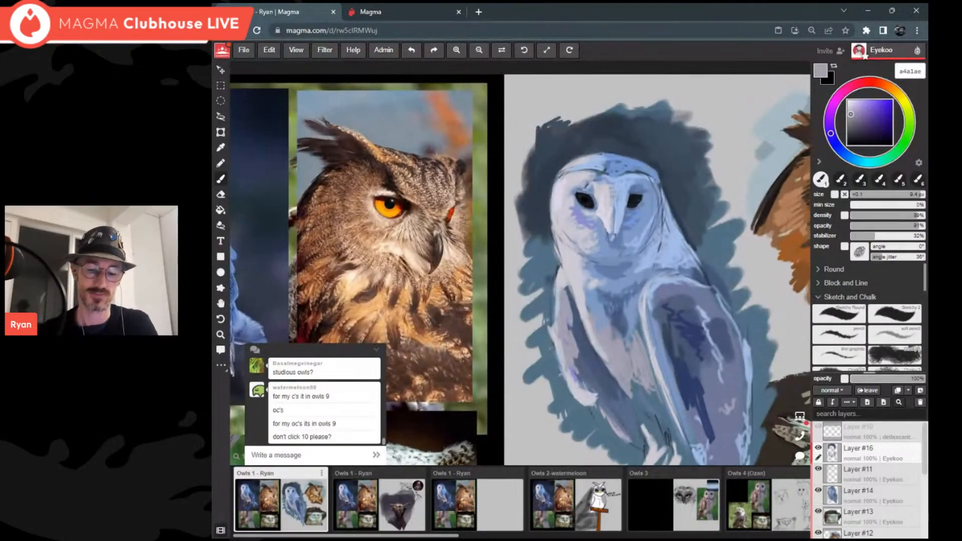
{"action": "left_click", "coordinate": [568, 202], "text": "alt"}
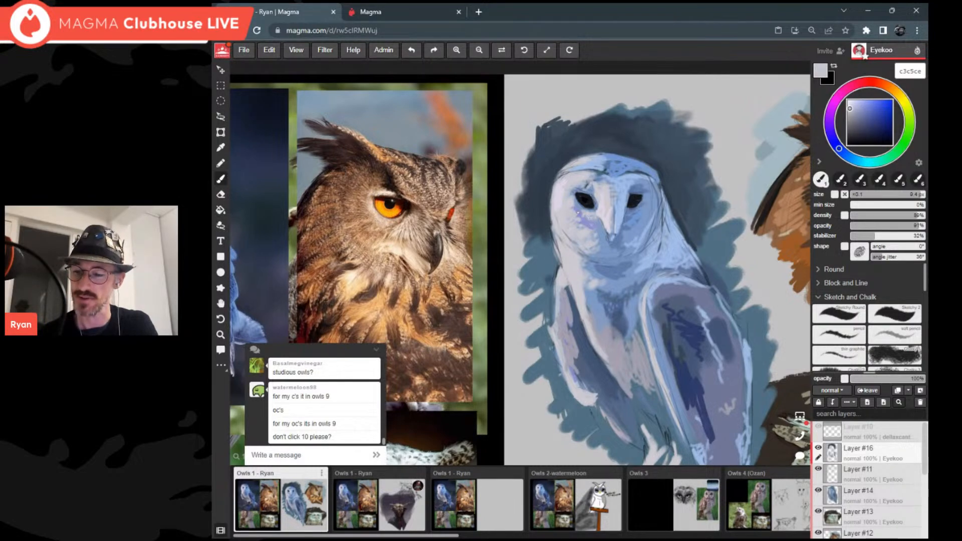
{"action": "scroll", "coordinate": [619, 228], "scroll_direction": "down", "scroll_amount": 5}
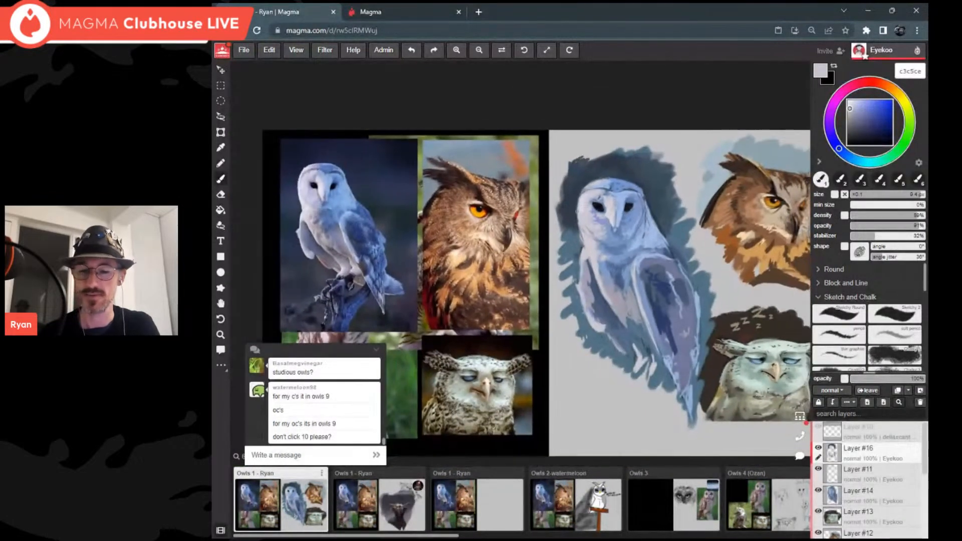
{"action": "scroll", "coordinate": [701, 215], "scroll_direction": "up", "scroll_amount": 4}
{"action": "left_click", "coordinate": [577, 212], "text": "alt"}
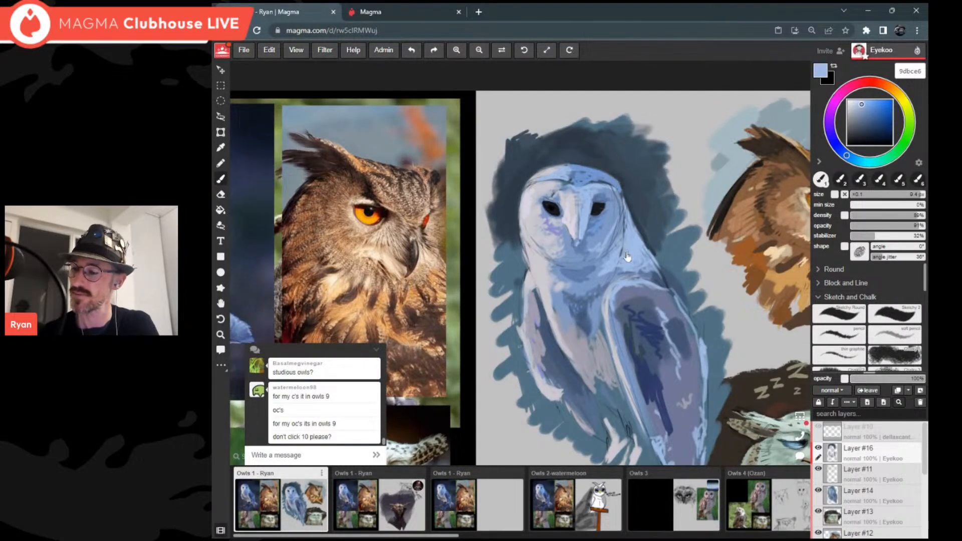
{"action": "left_click", "coordinate": [855, 103]}
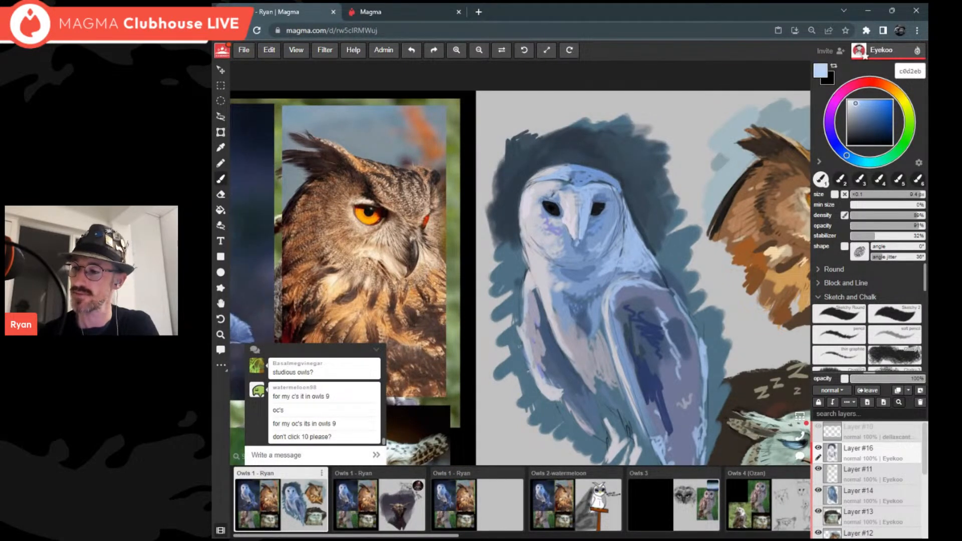
{"action": "left_click_drag", "start_coordinate": [623, 232], "coordinate": [626, 253]}
{"action": "mouse_move", "coordinate": [626, 216]}
{"action": "left_mouse_down"}
{"action": "mouse_move", "coordinate": [626, 237]}
{"action": "mouse_move", "coordinate": [613, 241]}
{"action": "left_mouse_up"}
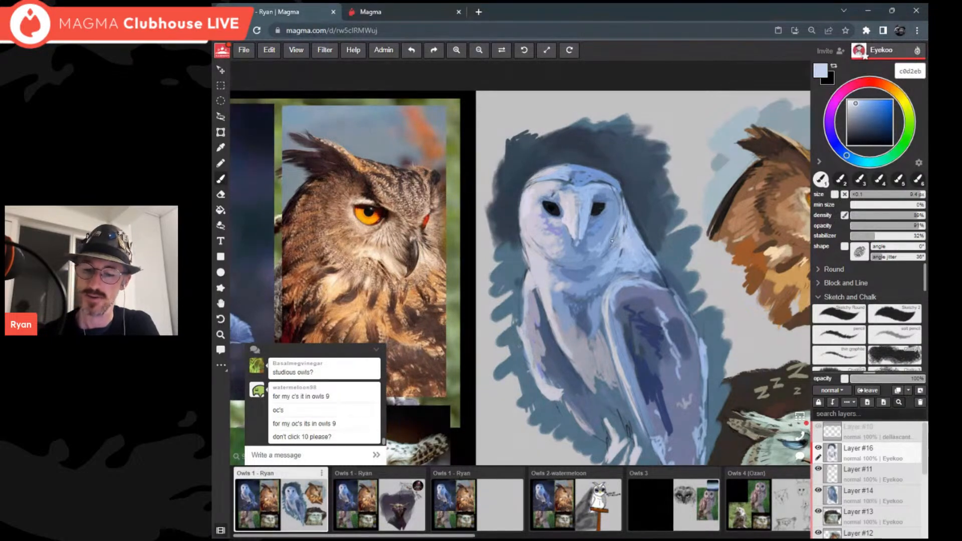
Step: Refine the barn owl's head and chest using the sampled colours 6e95d2, c3c5ce and 5d7caa
{"action": "scroll", "coordinate": [612, 241], "scroll_direction": "down", "scroll_amount": 3}
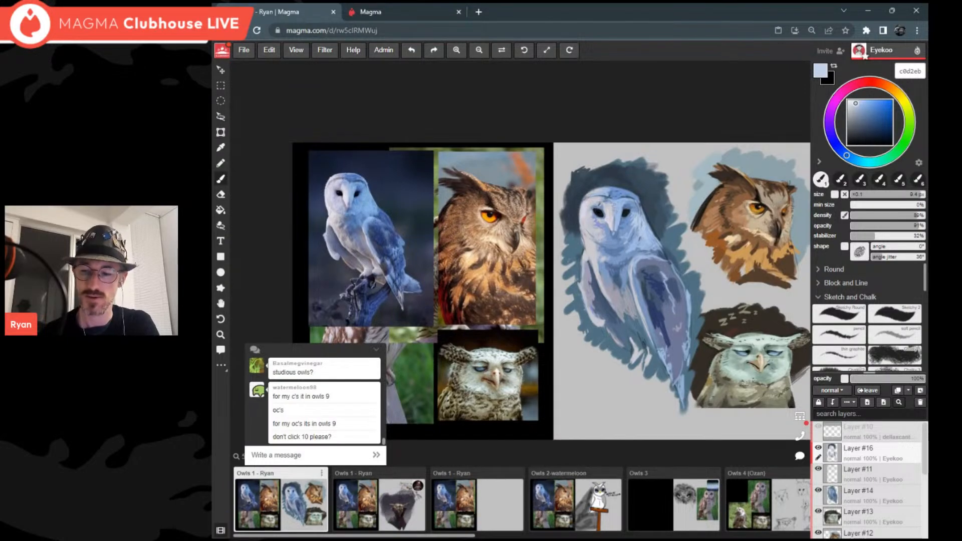
{"action": "scroll", "coordinate": [615, 210], "scroll_direction": "up", "scroll_amount": 3}
{"action": "left_click", "coordinate": [614, 204], "text": "alt"}
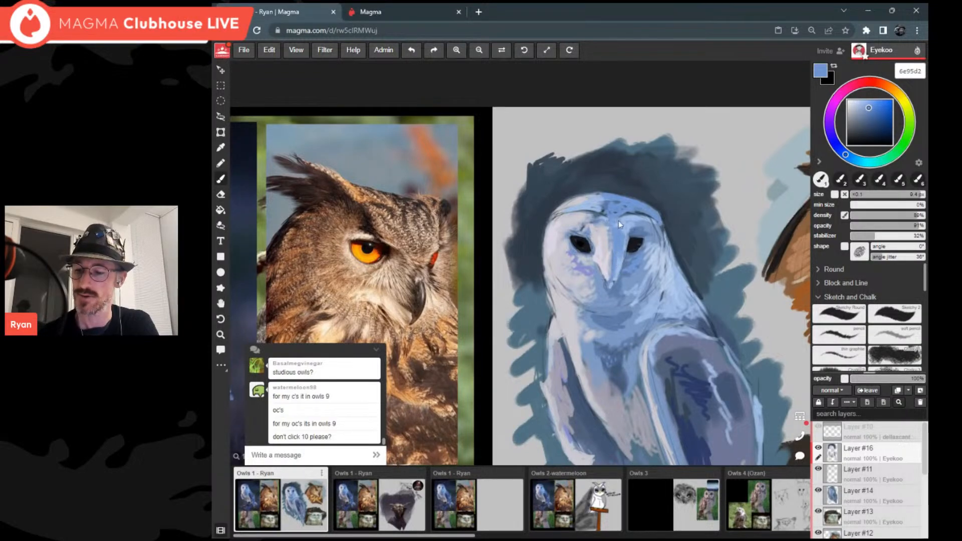
{"action": "scroll", "coordinate": [629, 226], "scroll_direction": "down", "scroll_amount": 5}
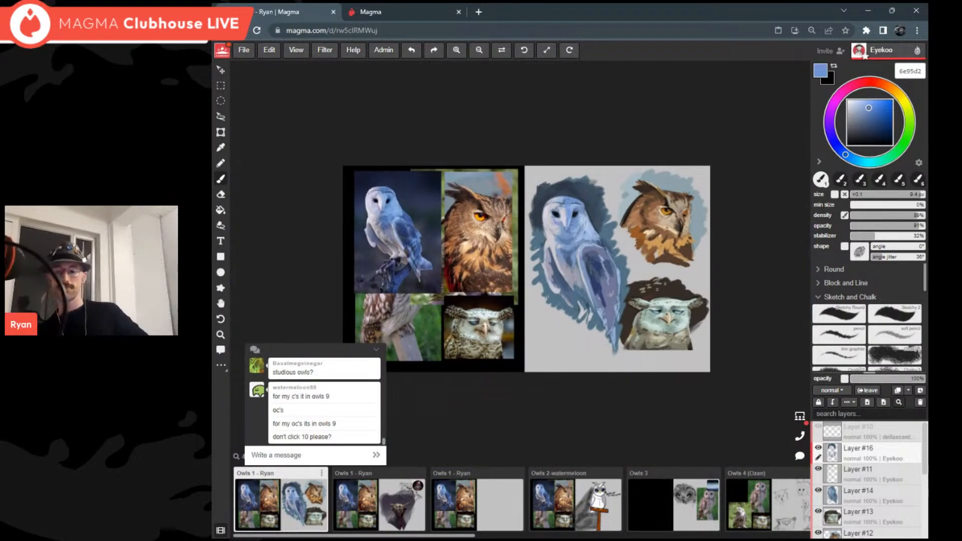
{"action": "scroll", "coordinate": [629, 224], "scroll_direction": "up", "scroll_amount": 3}
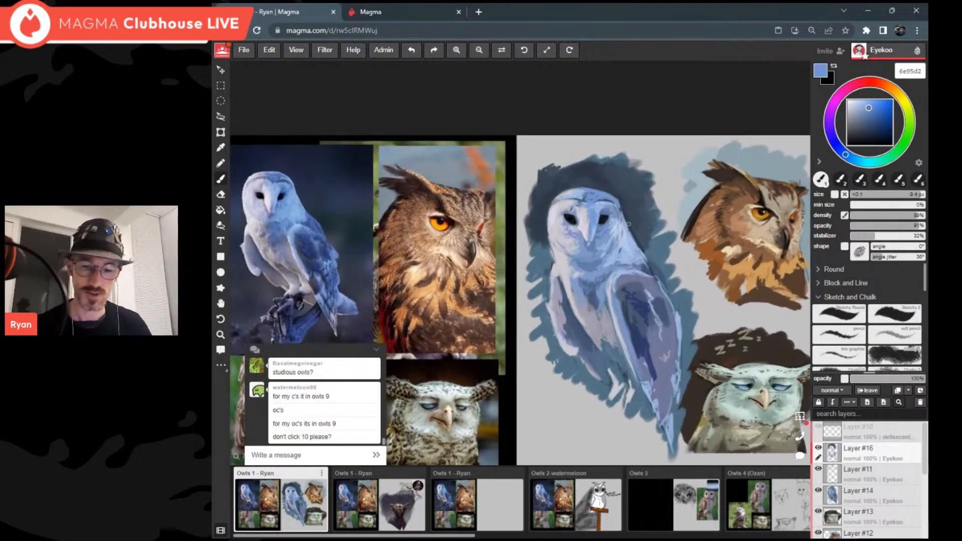
{"action": "left_click", "coordinate": [628, 224], "text": "alt"}
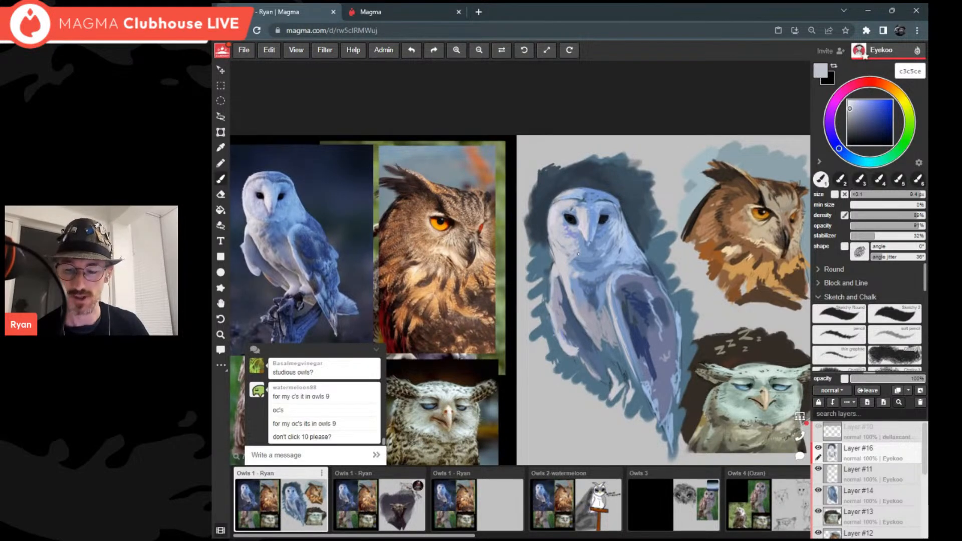
{"action": "left_click", "coordinate": [603, 273], "text": "alt"}
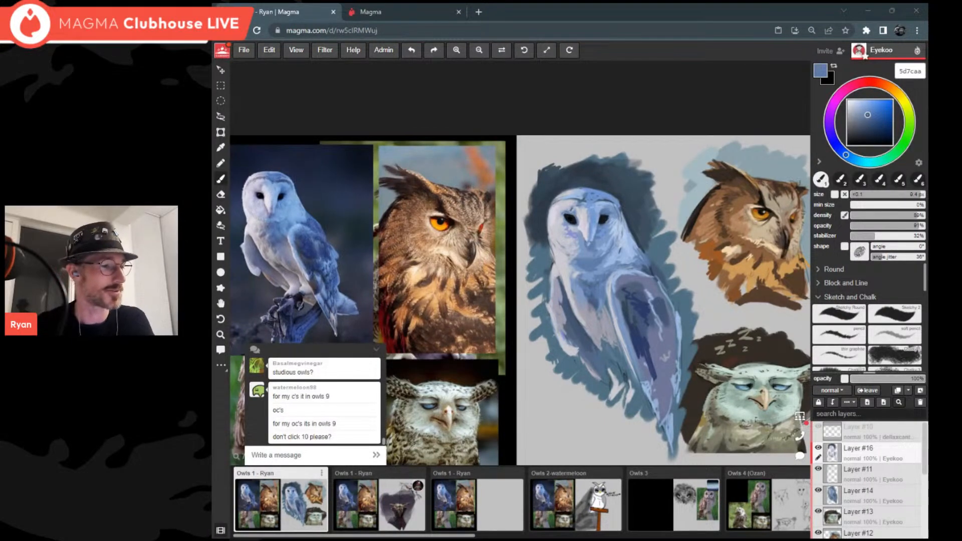
Step: Merge Layer #16 and Layer #11 down into the barn owl's Layer #14
{"action": "scroll", "coordinate": [496, 283], "scroll_direction": "down", "scroll_amount": 3}
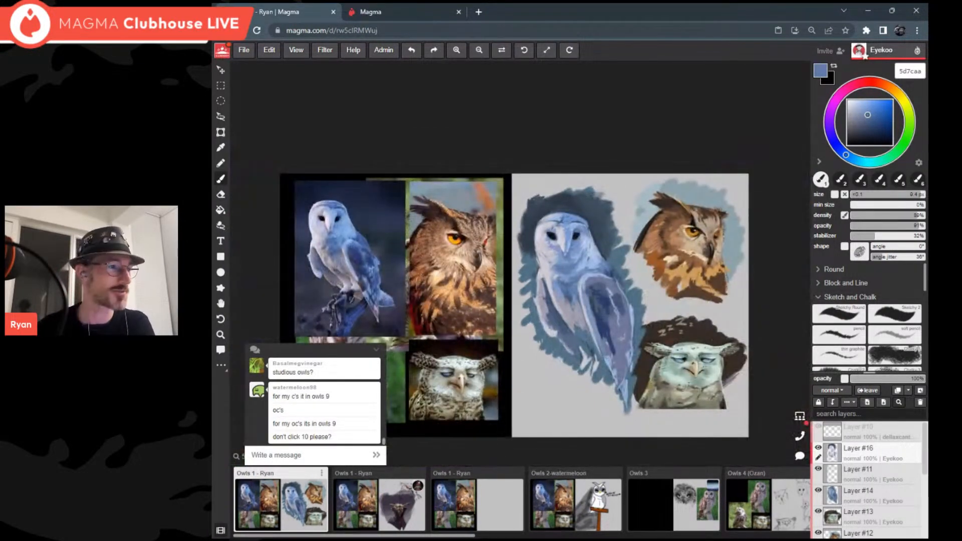
{"action": "scroll", "coordinate": [650, 432], "scroll_direction": "up", "scroll_amount": 3}
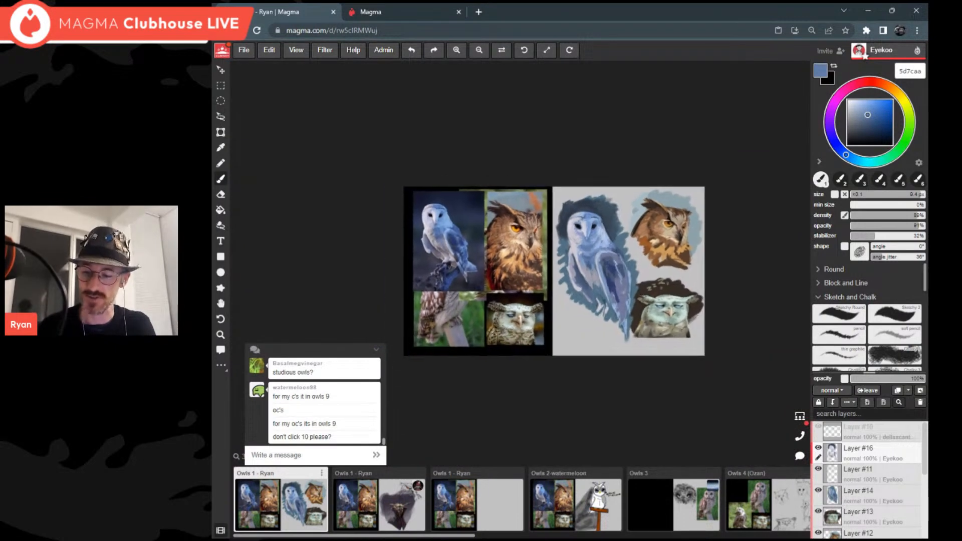
{"action": "scroll", "coordinate": [762, 316], "scroll_direction": "down", "scroll_amount": 1}
{"action": "middle_click_drag", "start_coordinate": [531, 271], "coordinate": [551, 255]}
{"action": "scroll", "coordinate": [551, 255], "scroll_direction": "down", "scroll_amount": 1}
{"action": "scroll", "coordinate": [498, 219], "scroll_direction": "down", "scroll_amount": 1}
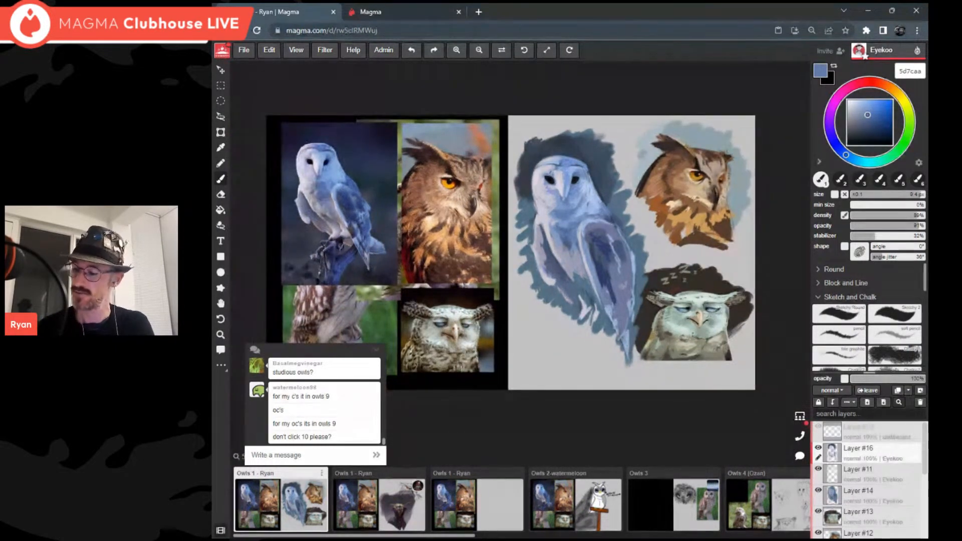
{"action": "left_click", "coordinate": [849, 403]}
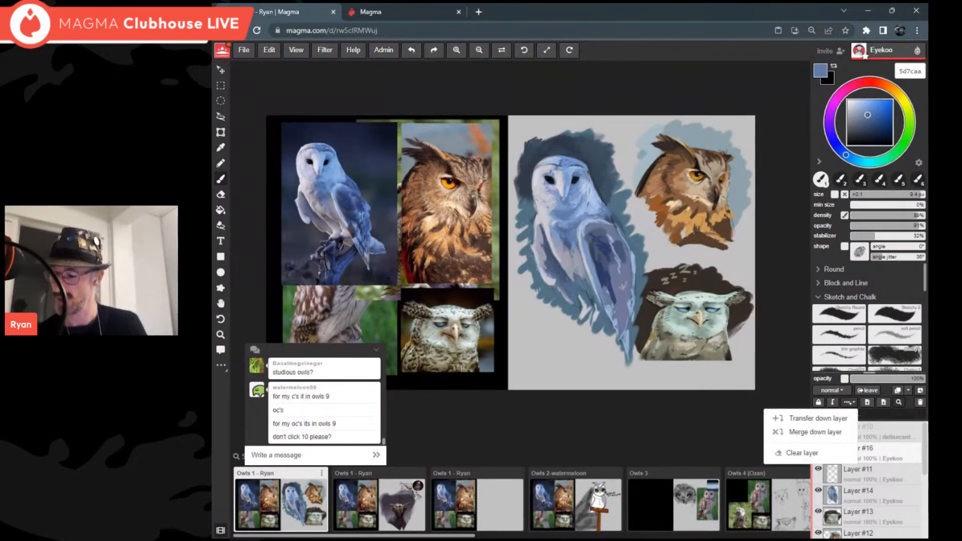
{"action": "left_click", "coordinate": [837, 432]}
{"action": "left_click", "coordinate": [850, 403]}
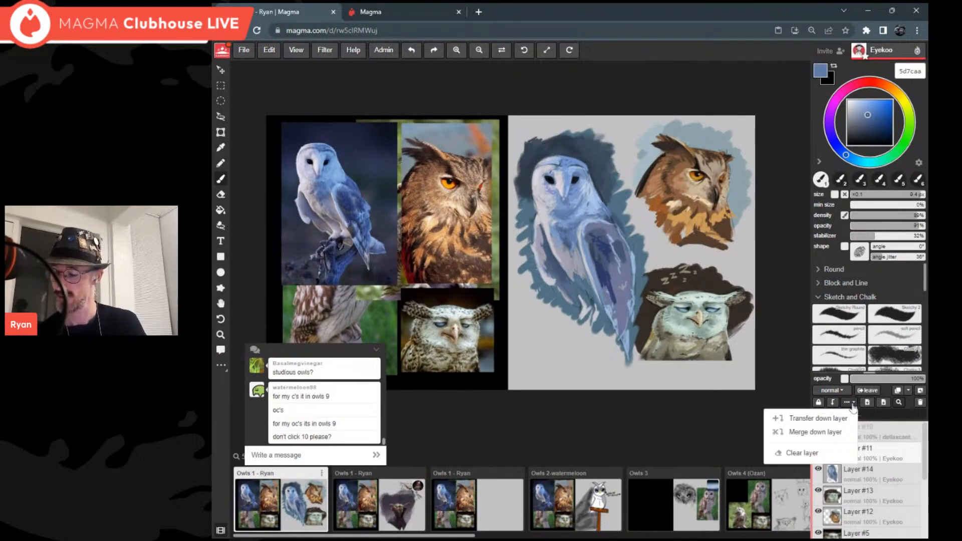
{"action": "left_click", "coordinate": [838, 431]}
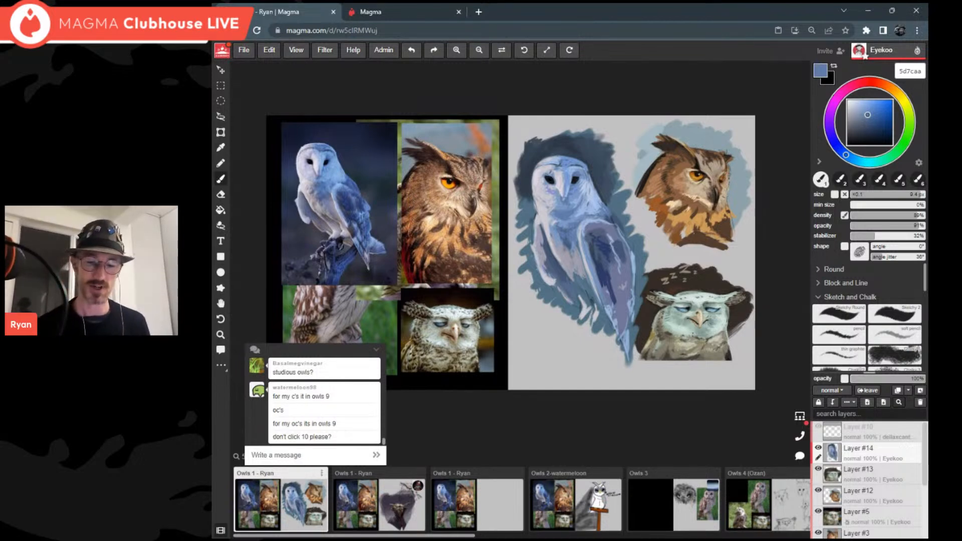
Step: Scale the barn owl painting down to roughly two thirds and position it beside the orange-eyed owl
{"action": "key", "text": "ctrl+t"}
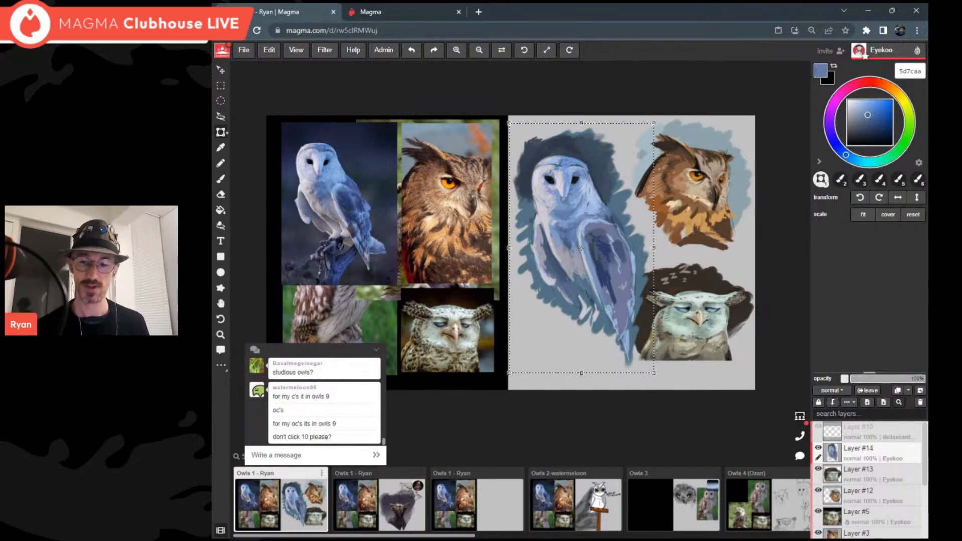
{"action": "left_click_drag", "start_coordinate": [654, 372], "coordinate": [569, 297]}
{"action": "left_click_drag", "start_coordinate": [572, 207], "coordinate": [580, 205]}
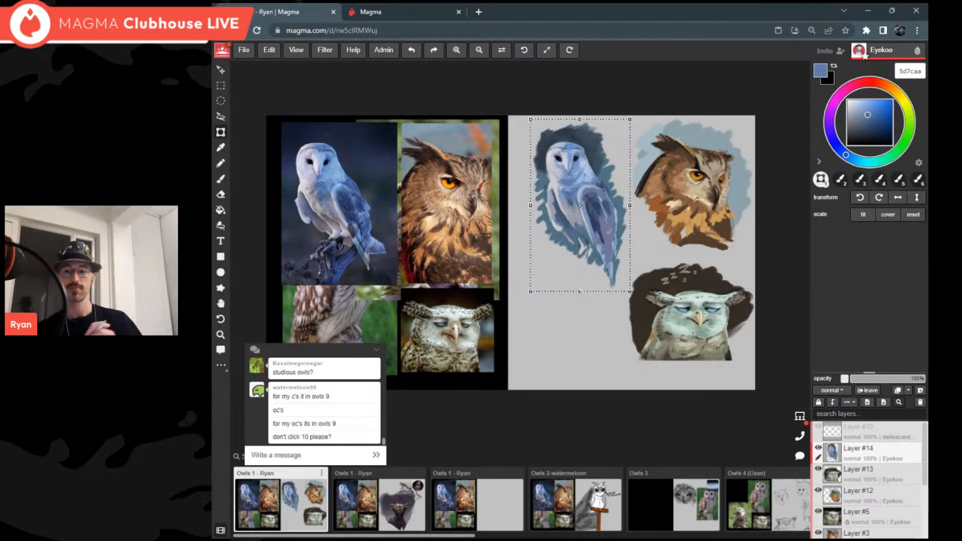
{"action": "left_click_drag", "start_coordinate": [580, 205], "coordinate": [583, 203]}
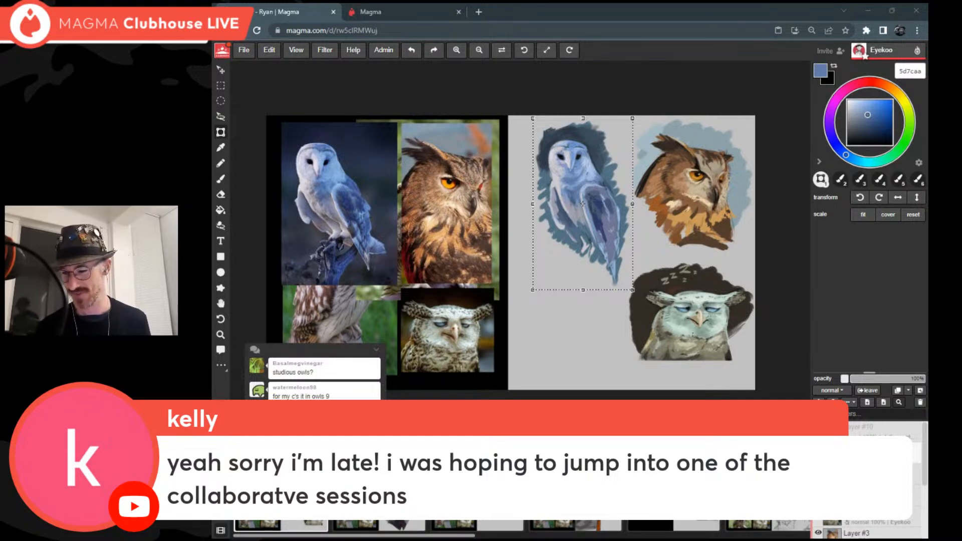
Step: Browse the shared canvases and open another one further along the list
{"action": "scroll", "coordinate": [556, 526], "scroll_direction": "right", "scroll_amount": 5}
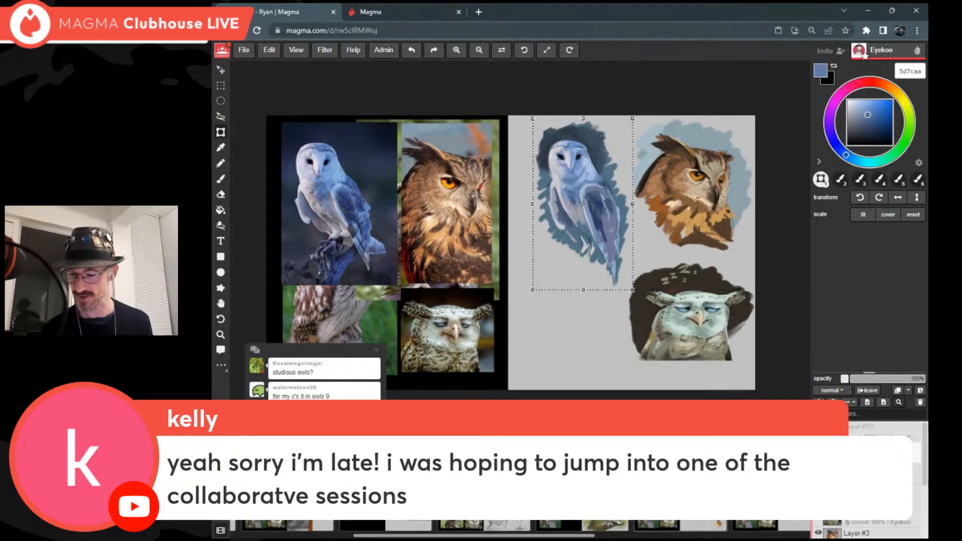
{"action": "left_click", "coordinate": [581, 514]}
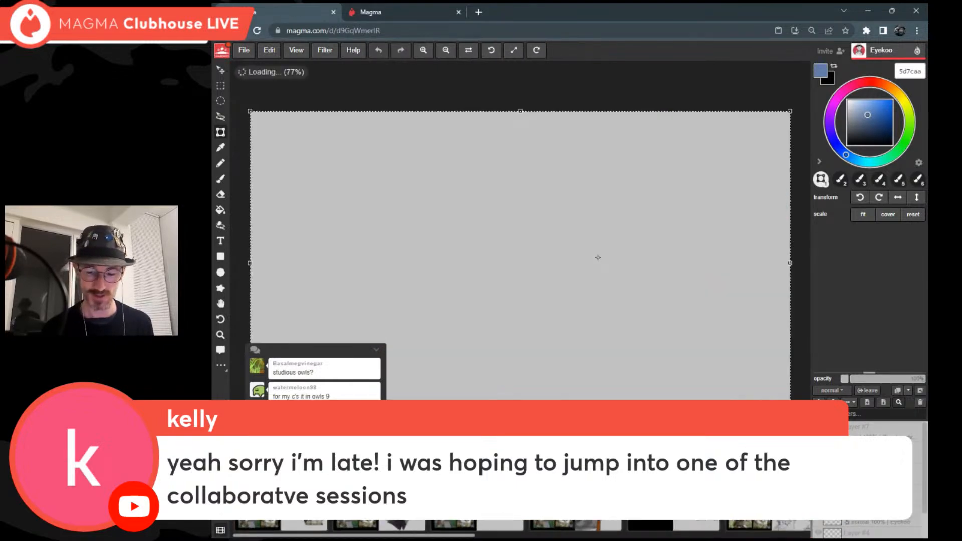
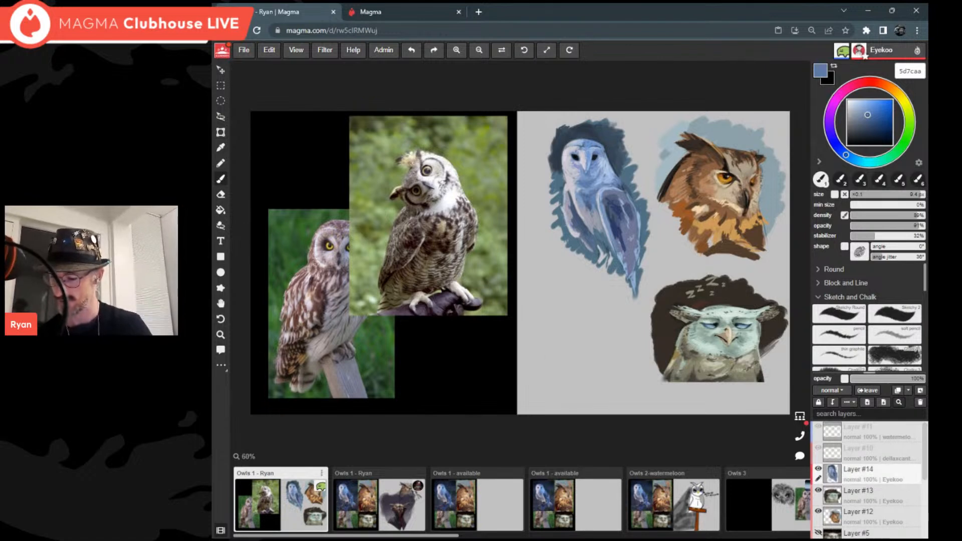
Step: Move the barn owl painting down into the empty space beside the sleeping owl
{"action": "key", "text": "v"}
{"action": "left_click_drag", "start_coordinate": [621, 213], "coordinate": [610, 339]}
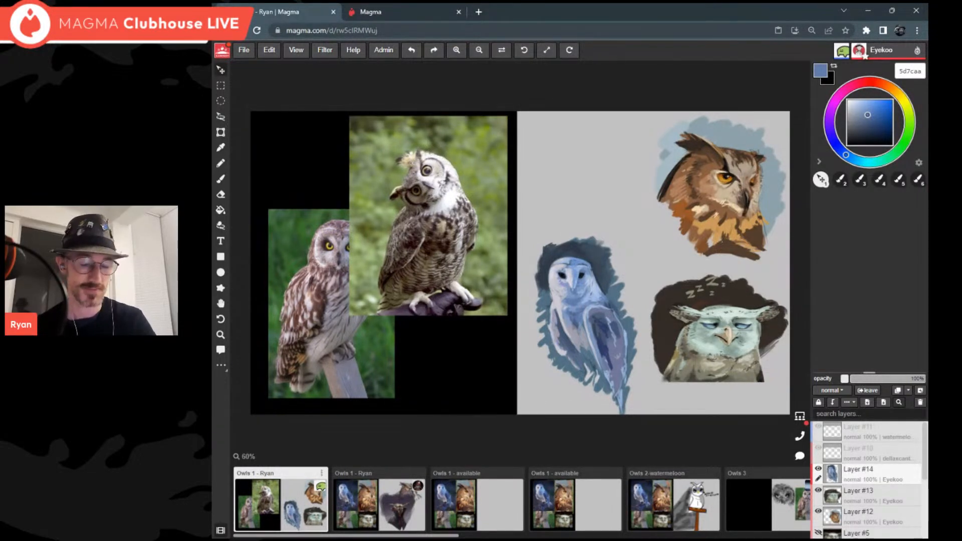
Step: Add a new layer above the barn owl's layer and set the brush colour to black 000000
{"action": "scroll", "coordinate": [646, 200], "scroll_direction": "up", "scroll_amount": 3}
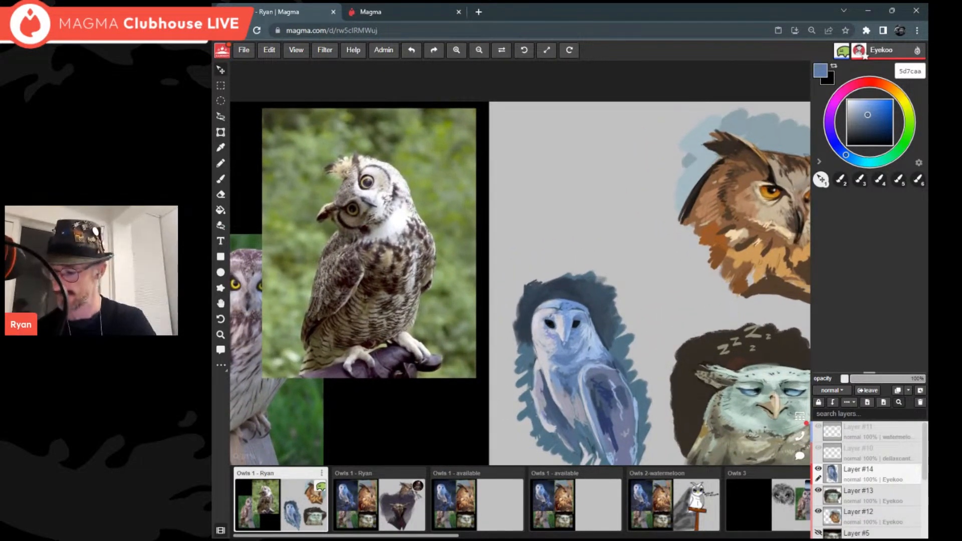
{"action": "left_click", "coordinate": [921, 391]}
{"action": "key", "text": "b"}
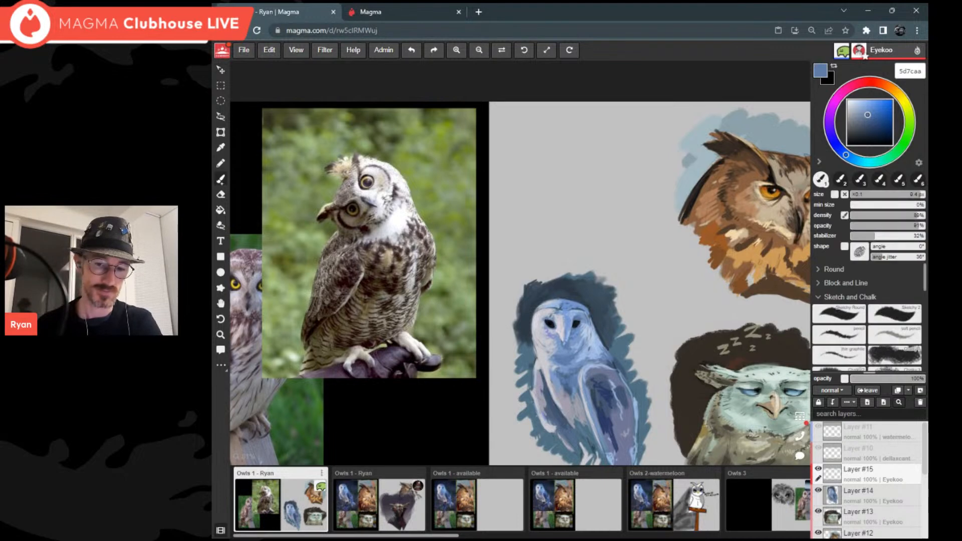
{"action": "left_click_drag", "start_coordinate": [855, 140], "coordinate": [837, 148]}
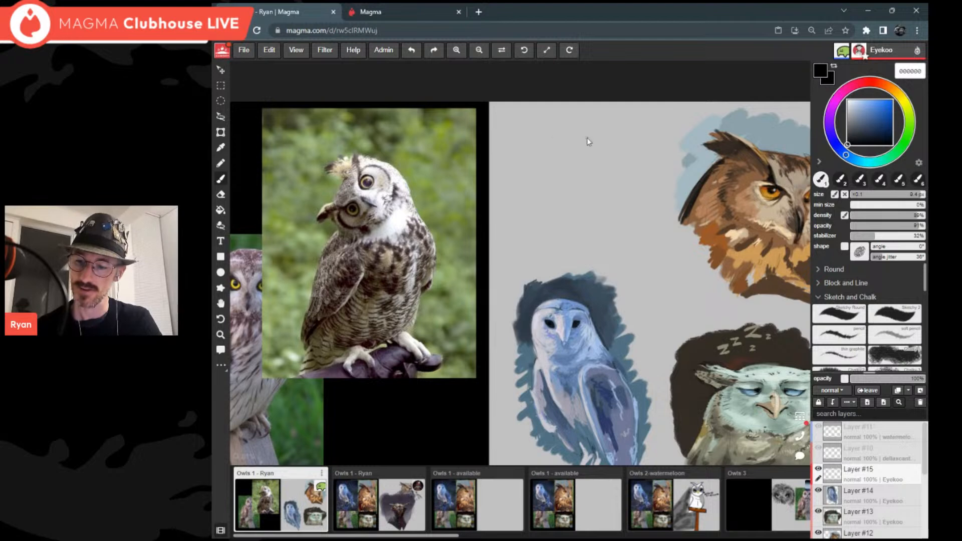
Step: Sketch loose overlapping ovals for the tilted owl's head in the empty area above the barn owl
{"action": "mouse_move", "coordinate": [561, 127]}
{"action": "left_mouse_down"}
{"action": "mouse_move", "coordinate": [524, 166]}
{"action": "mouse_move", "coordinate": [546, 220]}
{"action": "mouse_move", "coordinate": [549, 137]}
{"action": "mouse_move", "coordinate": [525, 198]}
{"action": "mouse_move", "coordinate": [580, 210]}
{"action": "mouse_move", "coordinate": [594, 139]}
{"action": "mouse_move", "coordinate": [545, 151]}
{"action": "mouse_move", "coordinate": [577, 139]}
{"action": "mouse_move", "coordinate": [583, 151]}
{"action": "left_mouse_up"}
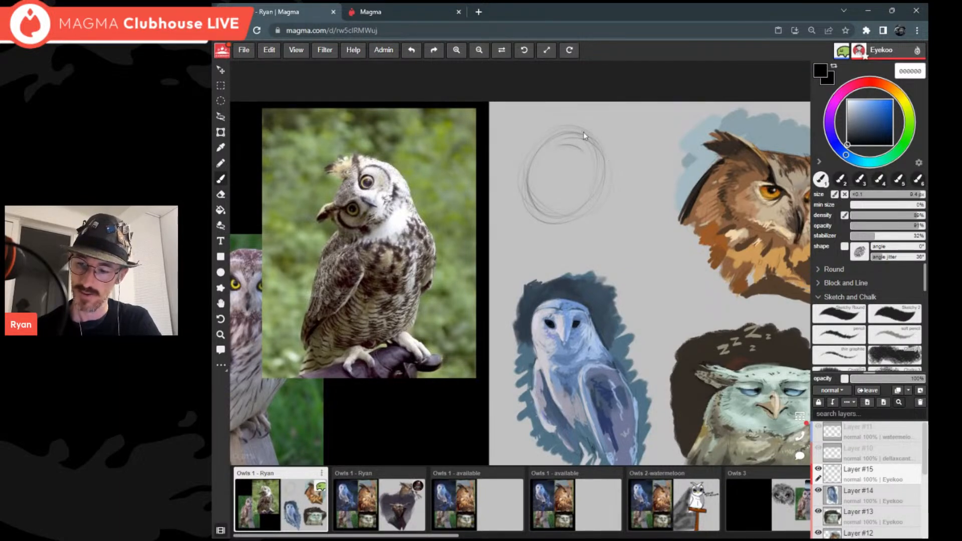
{"action": "left_click_drag", "start_coordinate": [614, 206], "coordinate": [529, 170]}
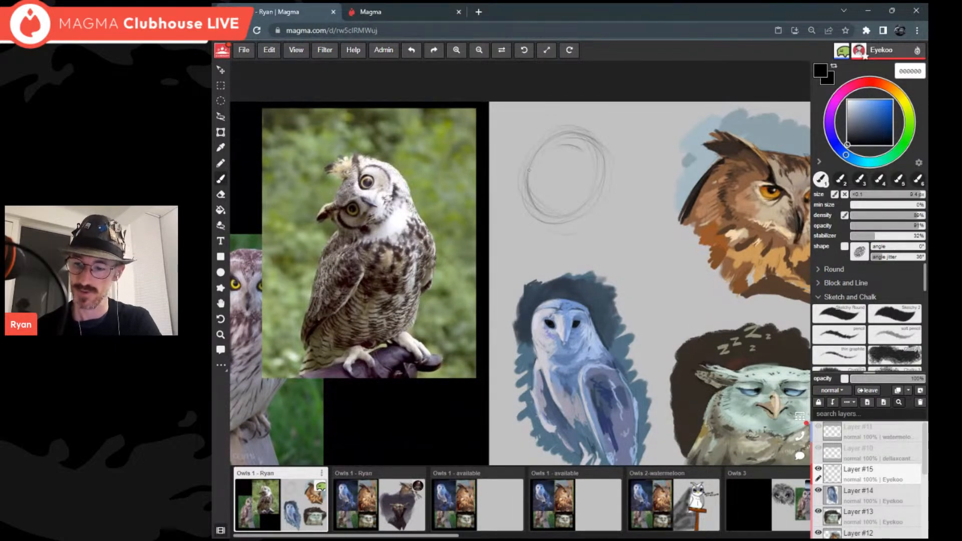
{"action": "mouse_move", "coordinate": [616, 162]}
{"action": "left_mouse_down"}
{"action": "mouse_move", "coordinate": [524, 150]}
{"action": "mouse_move", "coordinate": [570, 126]}
{"action": "left_mouse_up"}
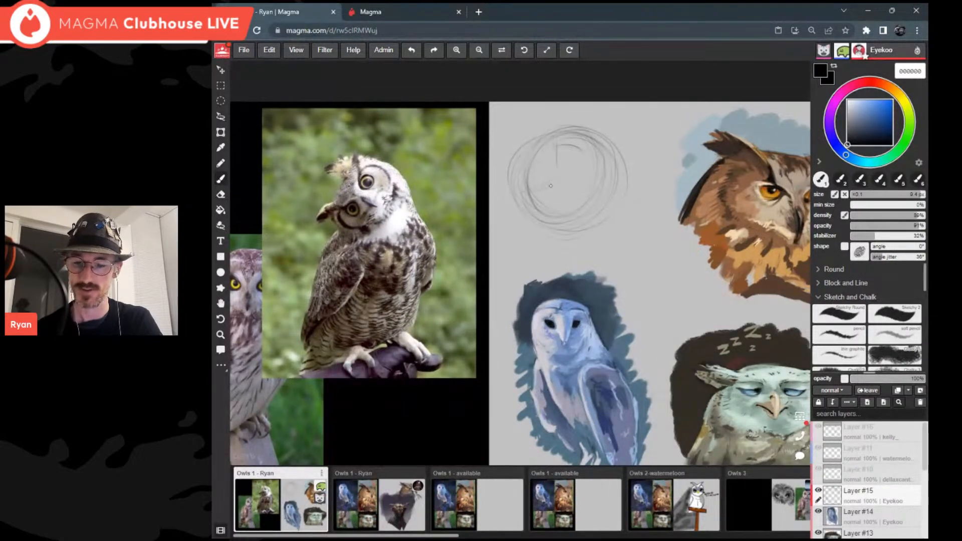
Step: Sketch the crossing face guide lines, both round eyes and the brow and beak lines inside the tilted owl's head
{"action": "left_click_drag", "start_coordinate": [529, 195], "coordinate": [555, 183]}
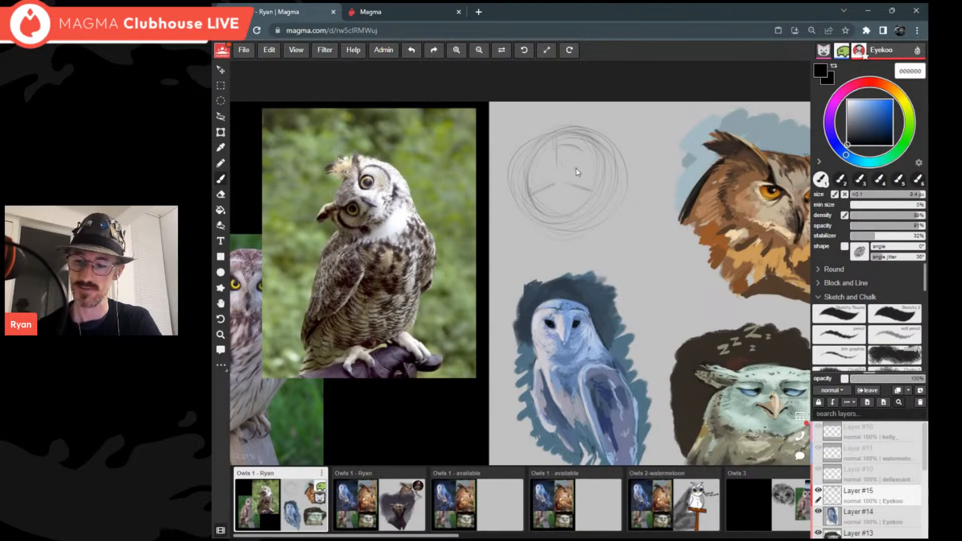
{"action": "left_click_drag", "start_coordinate": [565, 162], "coordinate": [571, 170]}
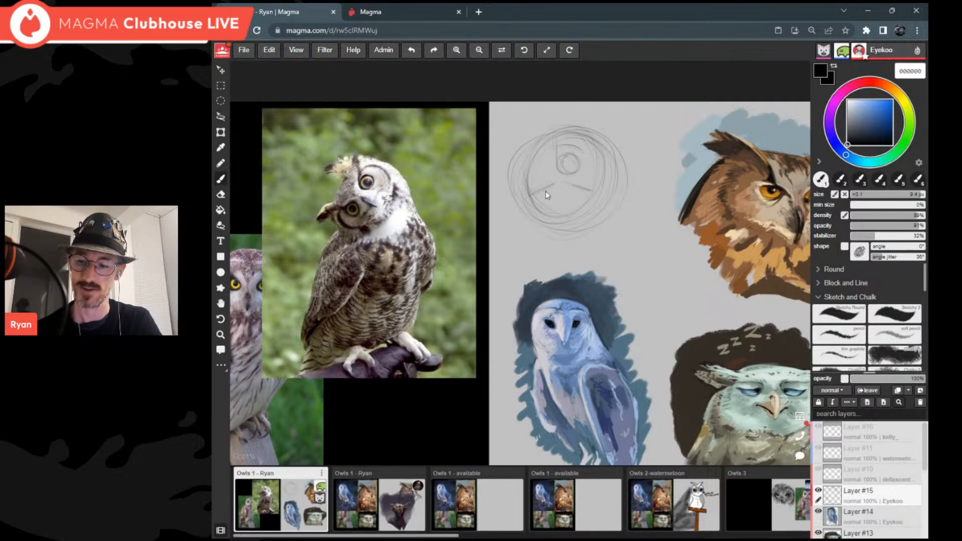
{"action": "left_click_drag", "start_coordinate": [555, 188], "coordinate": [560, 207]}
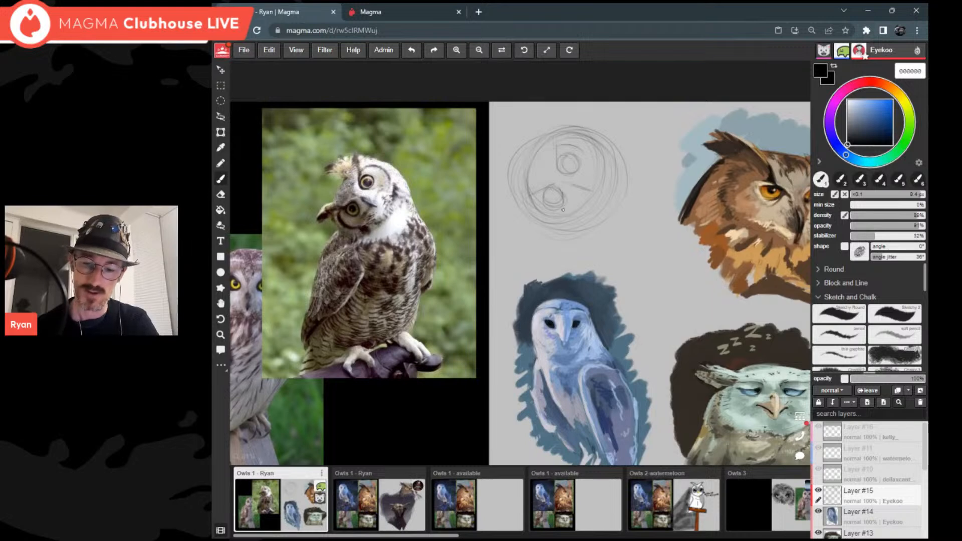
{"action": "left_click_drag", "start_coordinate": [570, 210], "coordinate": [577, 202]}
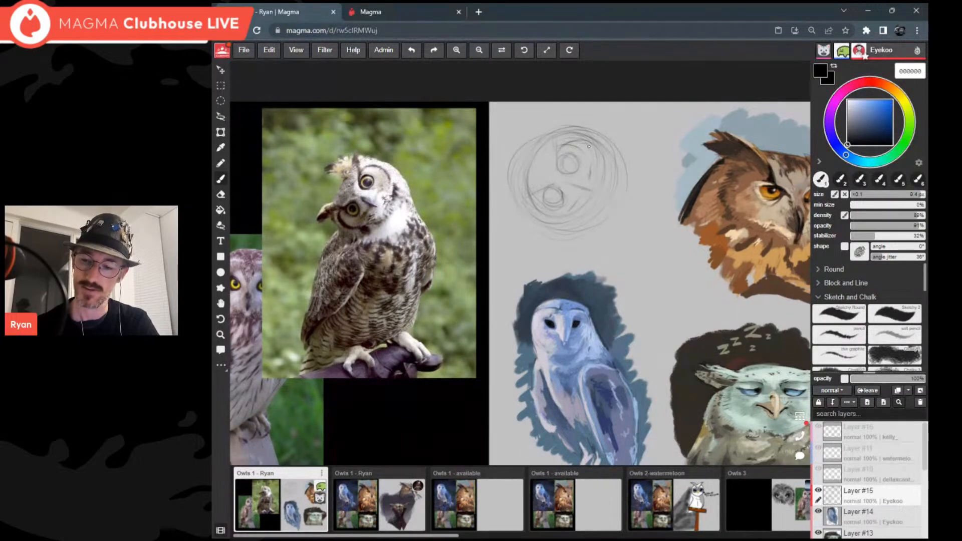
{"action": "left_click_drag", "start_coordinate": [557, 152], "coordinate": [555, 127]}
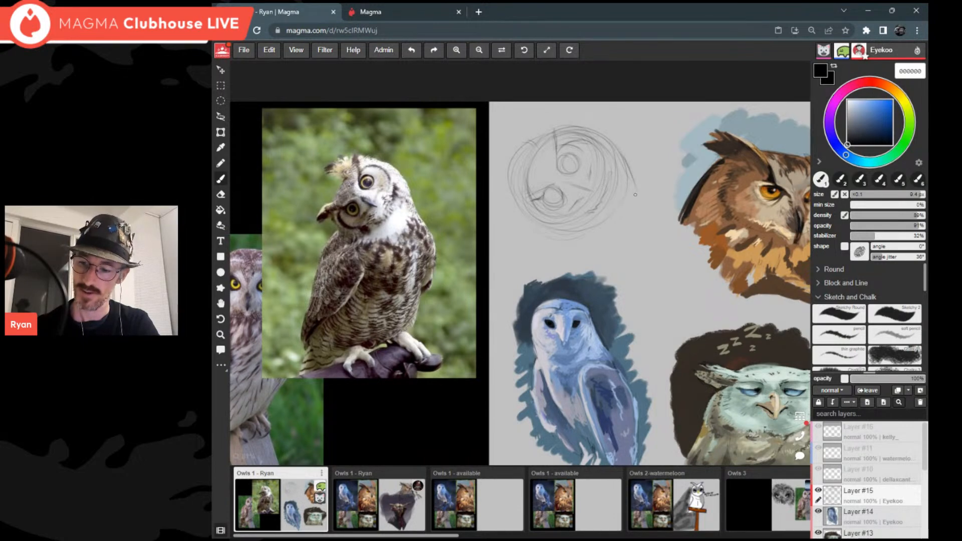
Step: Sketch the tilted owl's nape and collar line, short feather marks beside the face, and the upper ear tuft
{"action": "mouse_move", "coordinate": [631, 182]}
{"action": "left_mouse_down"}
{"action": "mouse_move", "coordinate": [651, 225]}
{"action": "mouse_move", "coordinate": [572, 251]}
{"action": "mouse_move", "coordinate": [597, 244]}
{"action": "left_mouse_up"}
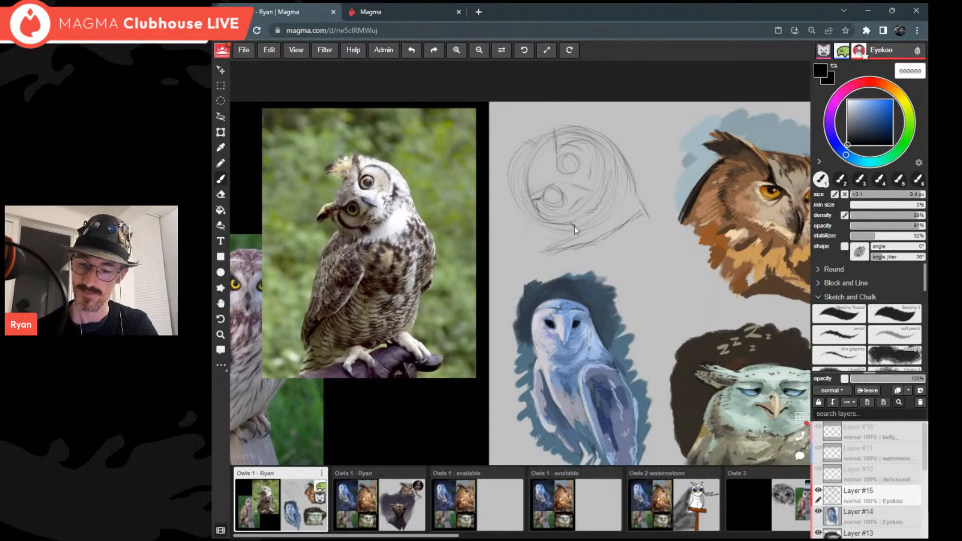
{"action": "left_click_drag", "start_coordinate": [573, 225], "coordinate": [572, 234]}
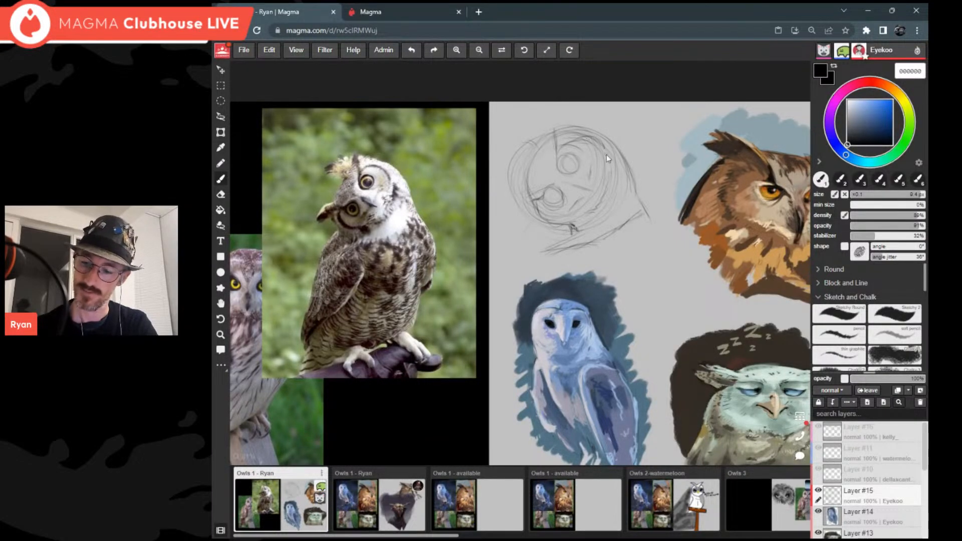
{"action": "left_click_drag", "start_coordinate": [614, 154], "coordinate": [609, 160]}
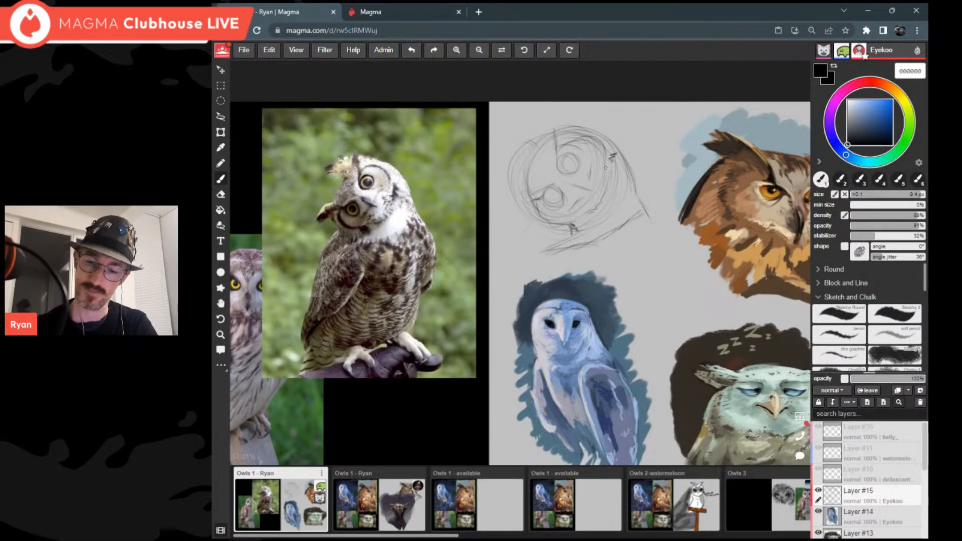
{"action": "scroll", "coordinate": [606, 168], "scroll_direction": "down", "scroll_amount": 3}
{"action": "scroll", "coordinate": [590, 171], "scroll_direction": "up", "scroll_amount": 5}
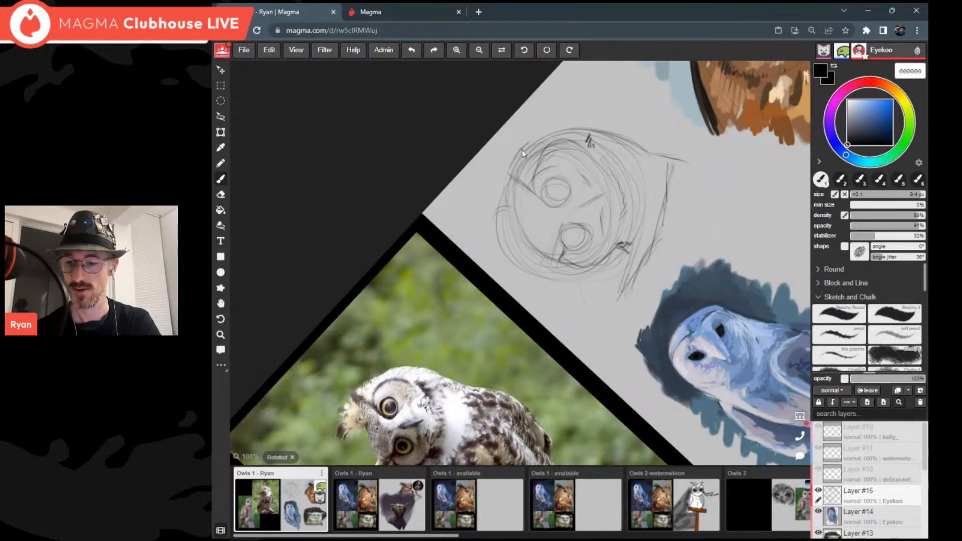
{"action": "mouse_move", "coordinate": [580, 125]}
{"action": "left_mouse_down"}
{"action": "mouse_move", "coordinate": [569, 128]}
{"action": "mouse_move", "coordinate": [618, 131]}
{"action": "left_mouse_up"}
{"action": "scroll", "coordinate": [616, 131], "scroll_direction": "down", "scroll_amount": 4}
{"action": "scroll", "coordinate": [617, 131], "scroll_direction": "up", "scroll_amount": 3}
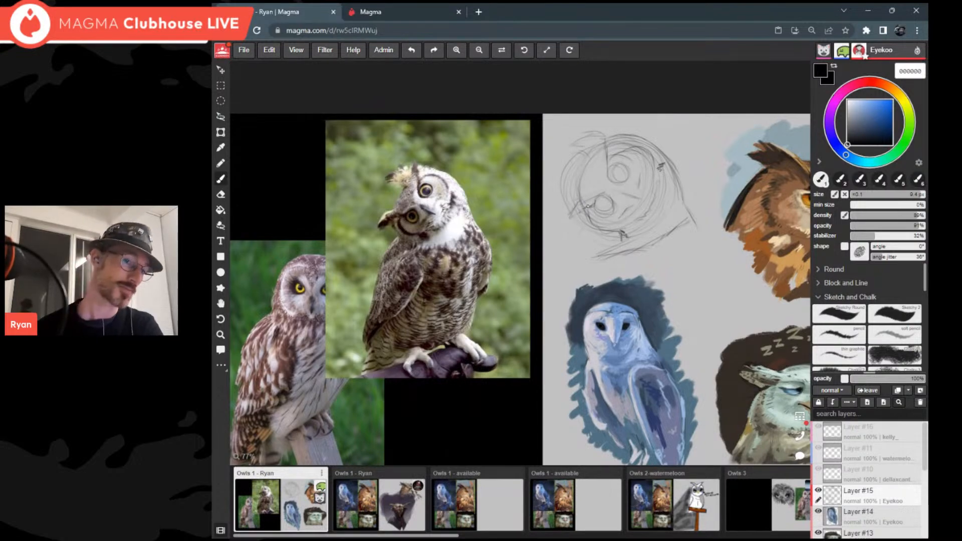
Step: Sketch the shoulder lines below the owl's head and add feather marks along the collar and cheek edge
{"action": "scroll", "coordinate": [588, 206], "scroll_direction": "down", "scroll_amount": 4}
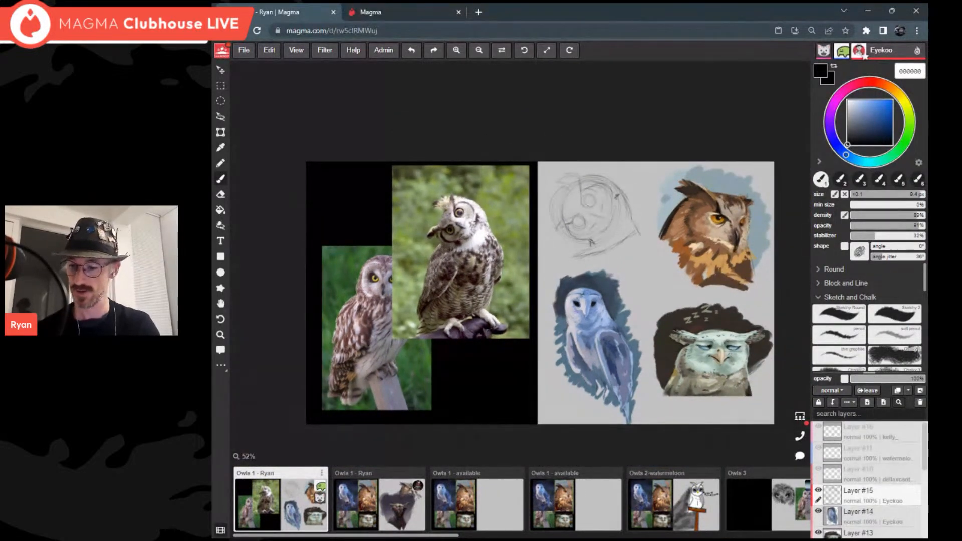
{"action": "scroll", "coordinate": [588, 206], "scroll_direction": "up", "scroll_amount": 3}
{"action": "scroll", "coordinate": [588, 206], "scroll_direction": "up", "scroll_amount": 1}
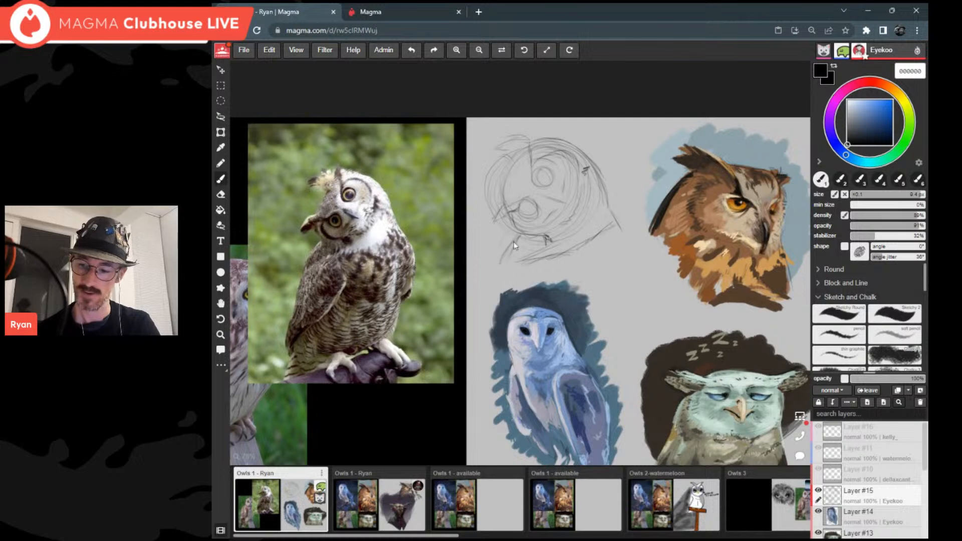
{"action": "left_click_drag", "start_coordinate": [617, 225], "coordinate": [631, 257]}
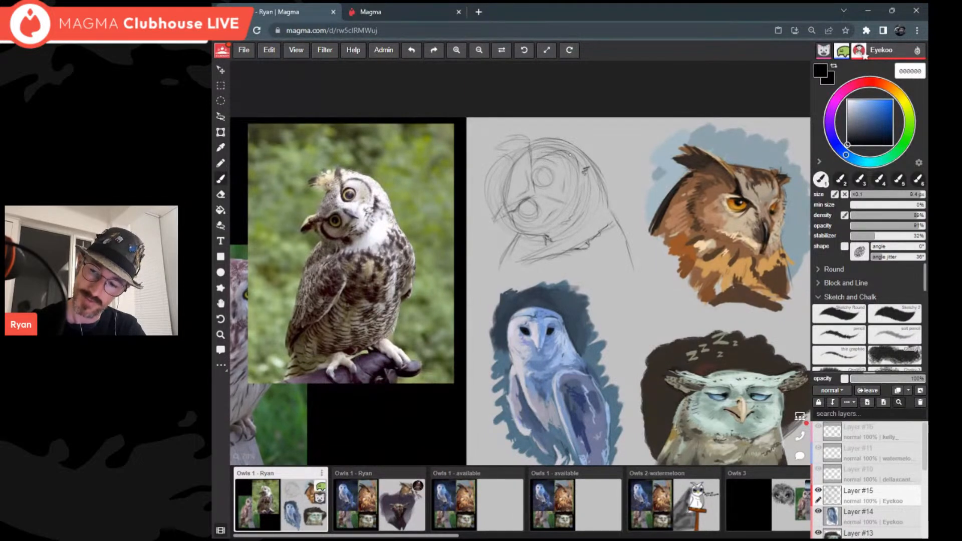
{"action": "mouse_move", "coordinate": [554, 153]}
{"action": "left_mouse_down"}
{"action": "mouse_move", "coordinate": [573, 161]}
{"action": "mouse_move", "coordinate": [583, 194]}
{"action": "mouse_move", "coordinate": [581, 186]}
{"action": "left_mouse_up"}
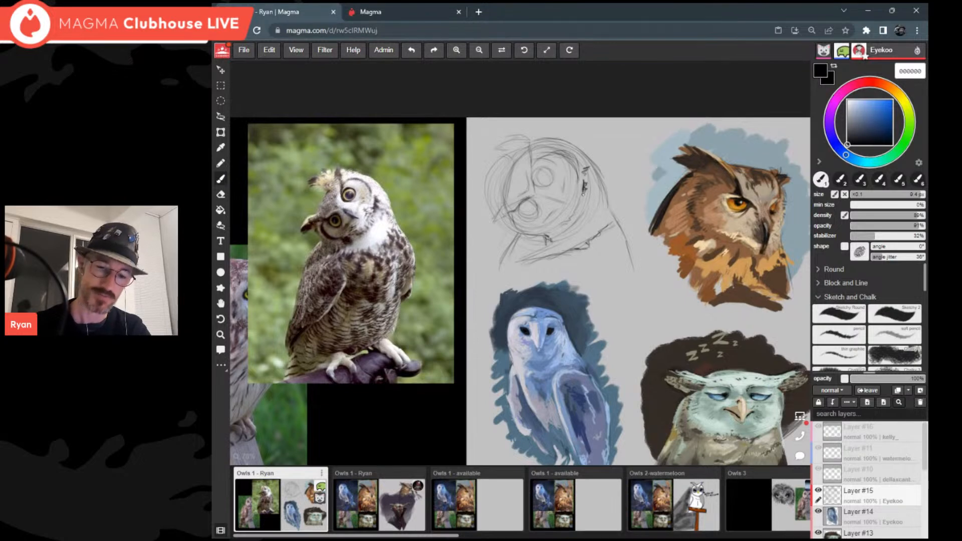
Step: Lighten the dark marks and contour around the facial disc with the eraser, and redraw the head's upper curve with the brush
{"action": "key", "text": "e"}
{"action": "left_click_drag", "start_coordinate": [585, 171], "coordinate": [551, 145]}
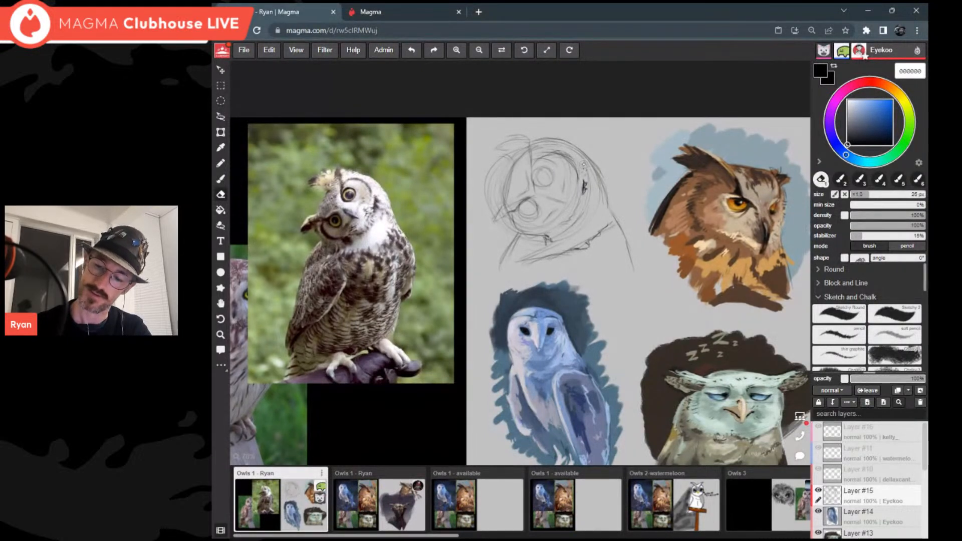
{"action": "mouse_move", "coordinate": [548, 141]}
{"action": "left_mouse_down"}
{"action": "mouse_move", "coordinate": [557, 141]}
{"action": "mouse_move", "coordinate": [537, 140]}
{"action": "left_mouse_up"}
{"action": "key", "text": "b"}
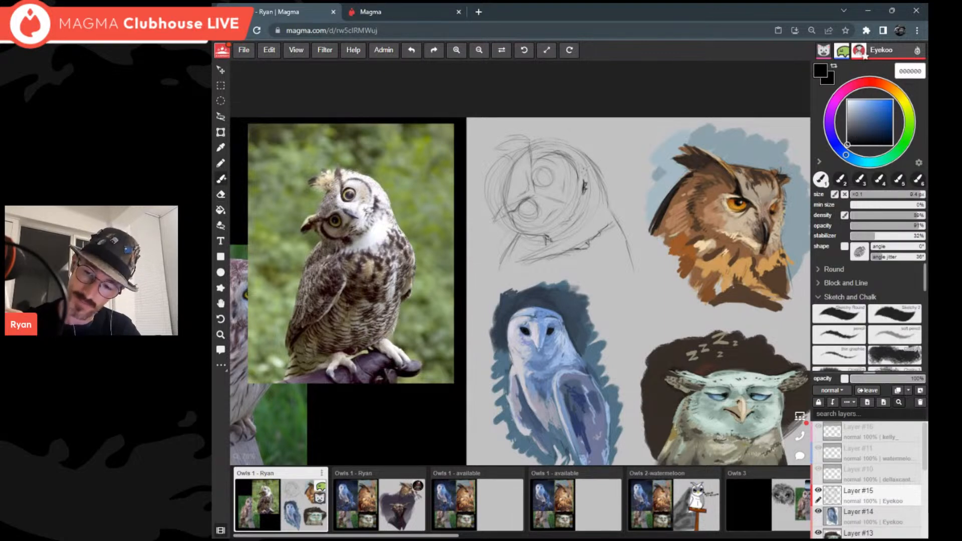
{"action": "left_click_drag", "start_coordinate": [538, 149], "coordinate": [582, 160]}
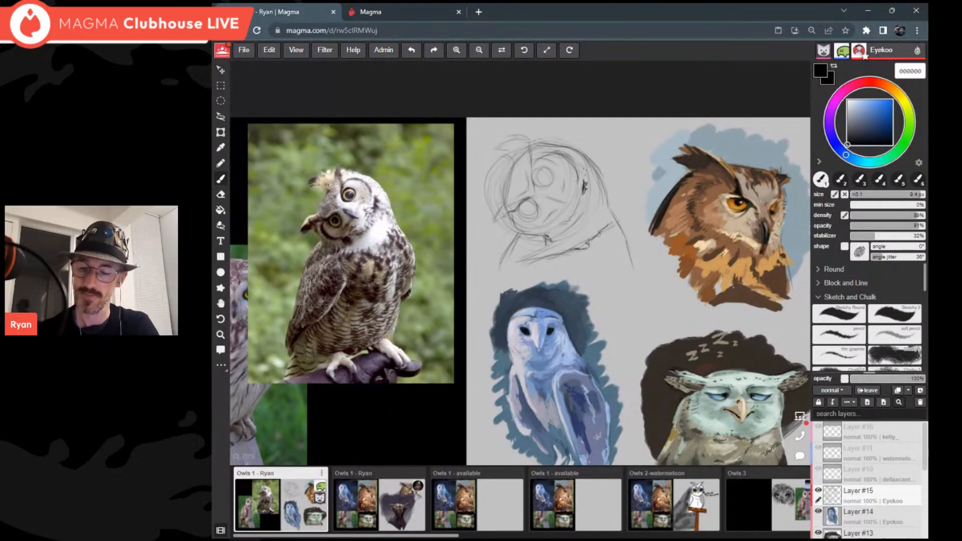
Step: Darken the rings of both eyes on the tilted owl sketch
{"action": "scroll", "coordinate": [500, 163], "scroll_direction": "up", "scroll_amount": 2}
{"action": "scroll", "coordinate": [400, 165], "scroll_direction": "up", "scroll_amount": 1}
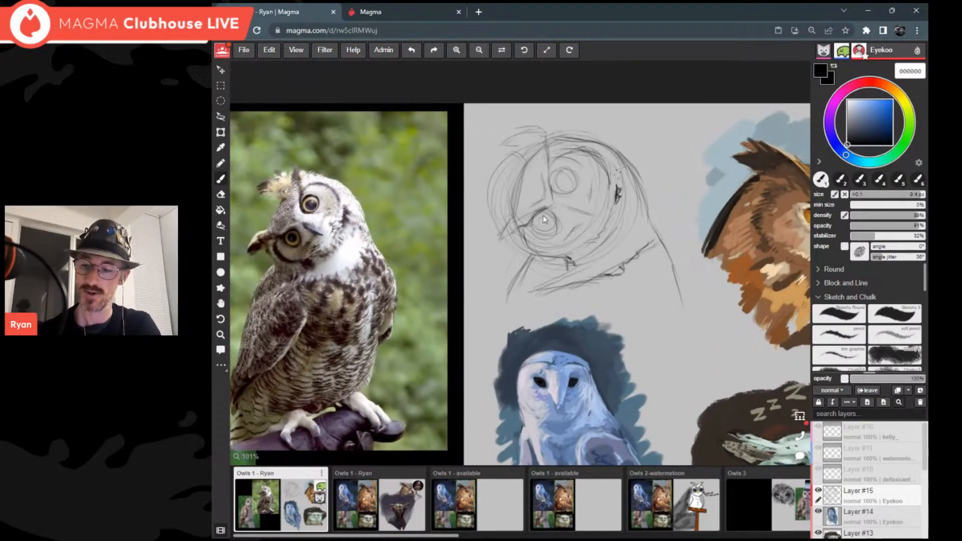
{"action": "mouse_move", "coordinate": [539, 229]}
{"action": "left_mouse_down"}
{"action": "mouse_move", "coordinate": [547, 216]}
{"action": "mouse_move", "coordinate": [538, 225]}
{"action": "left_mouse_up"}
{"action": "mouse_move", "coordinate": [572, 184]}
{"action": "left_mouse_down"}
{"action": "mouse_move", "coordinate": [559, 186]}
{"action": "mouse_move", "coordinate": [569, 176]}
{"action": "mouse_move", "coordinate": [562, 189]}
{"action": "left_mouse_up"}
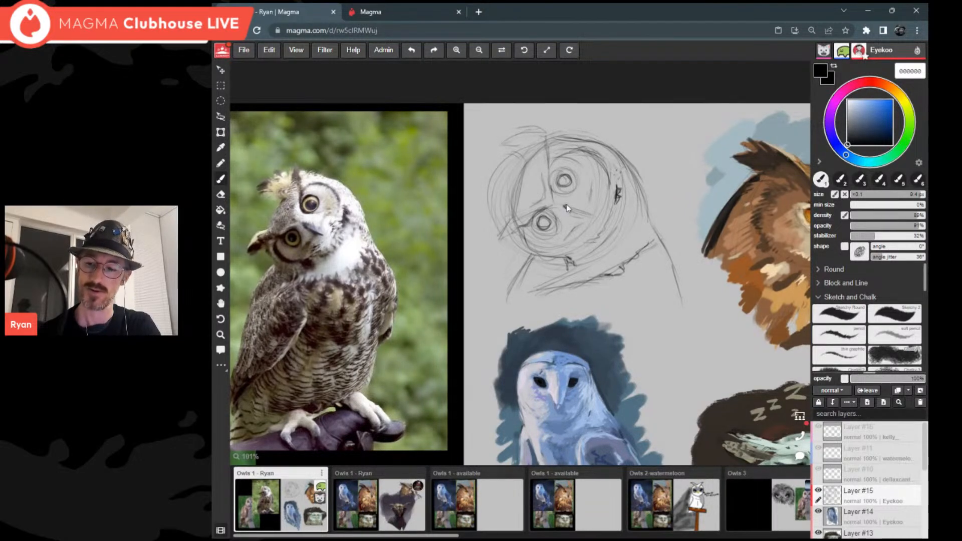
Step: Darken both ear tufts and add dark feather marks below the owl's face
{"action": "scroll", "coordinate": [571, 205], "scroll_direction": "down", "scroll_amount": 2}
{"action": "scroll", "coordinate": [576, 201], "scroll_direction": "down", "scroll_amount": 1}
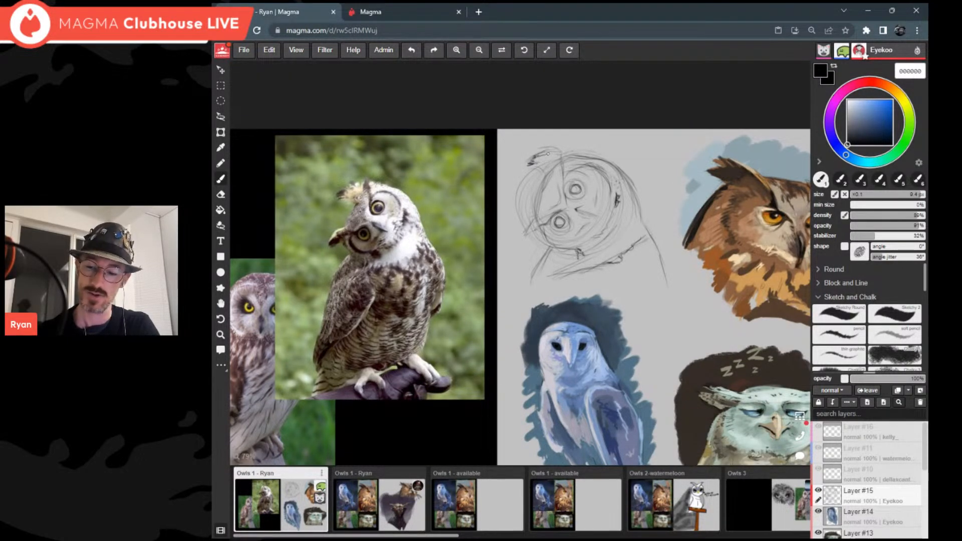
{"action": "left_click_drag", "start_coordinate": [523, 239], "coordinate": [545, 222]}
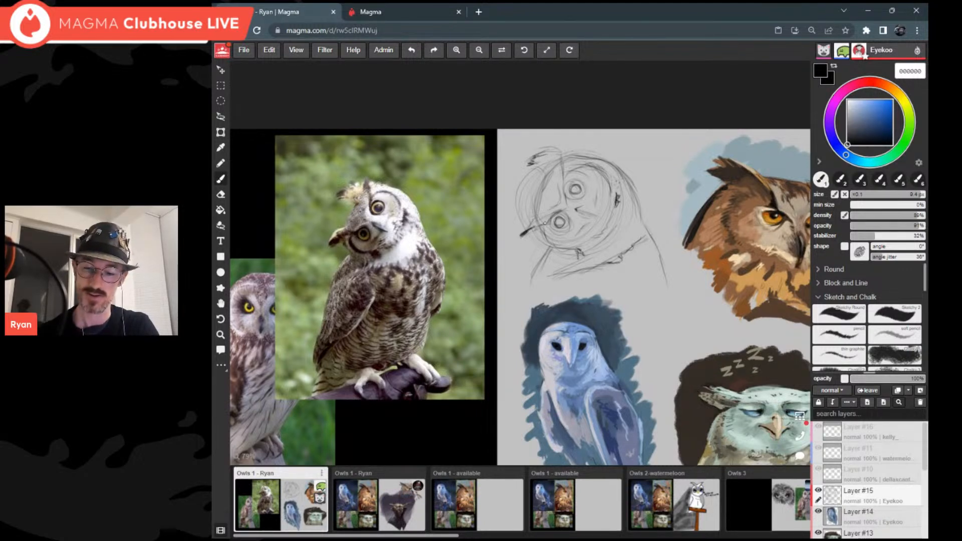
{"action": "left_click_drag", "start_coordinate": [584, 248], "coordinate": [580, 262]}
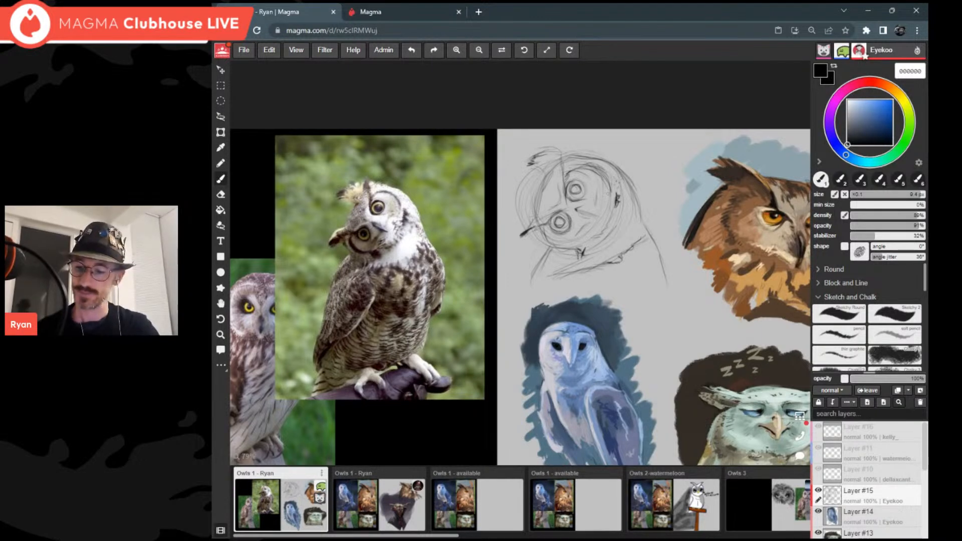
{"action": "left_click_drag", "start_coordinate": [577, 251], "coordinate": [580, 258]}
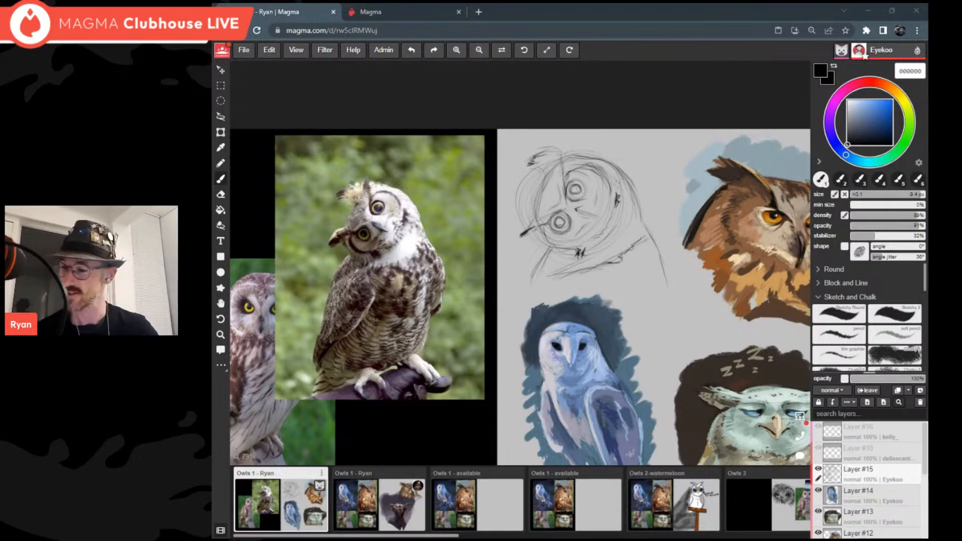
Step: Add a new layer beneath the tilted owl's sketch layer and set the brush colour to warm grey 988e85
{"action": "left_click", "coordinate": [920, 390]}
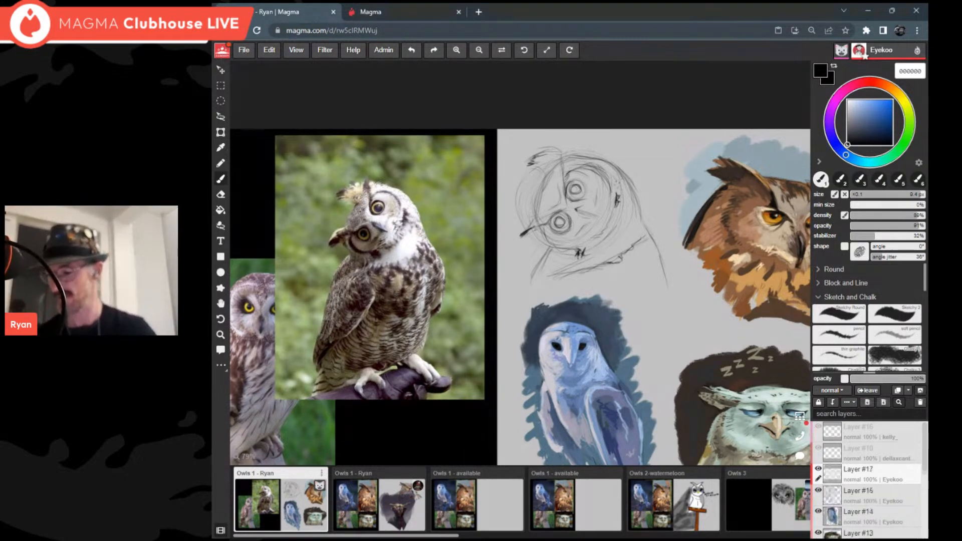
{"action": "left_click_drag", "start_coordinate": [898, 475], "coordinate": [898, 499]}
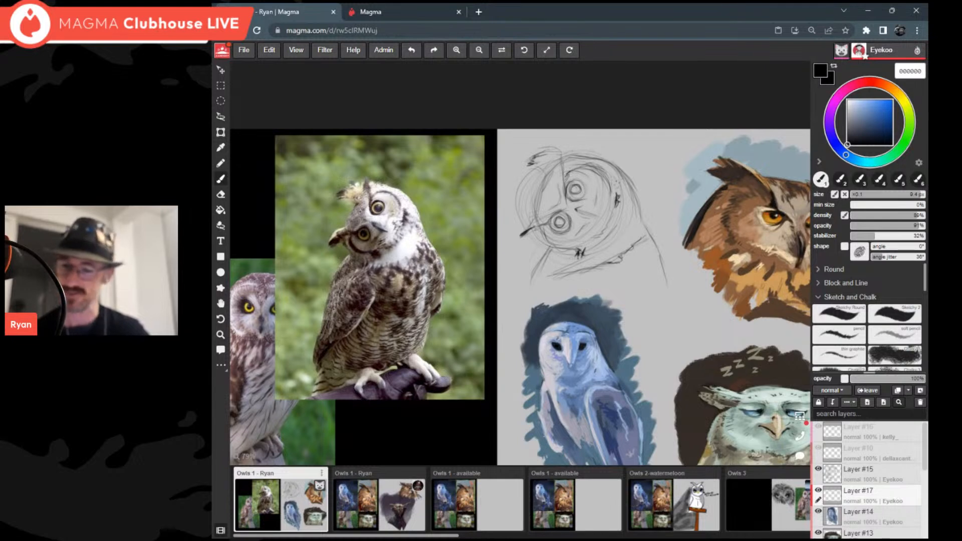
{"action": "left_click", "coordinate": [890, 87]}
{"action": "left_click", "coordinate": [862, 118]}
{"action": "left_click_drag", "start_coordinate": [861, 117], "coordinate": [853, 119]}
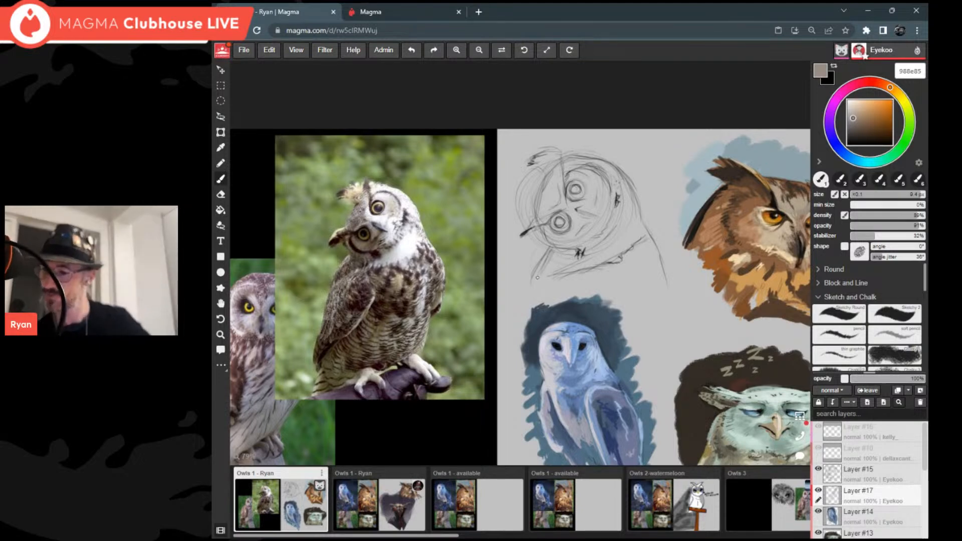
Step: Enlarge the brush to 54 px and block in the owl's face, neck and shoulders with the warm grey
{"action": "key", "text": "bracketright"}
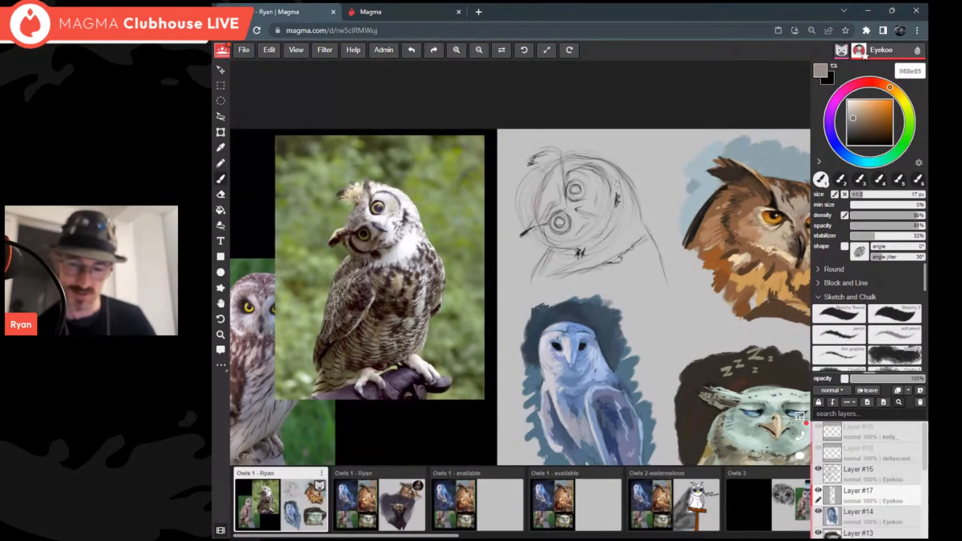
{"action": "left_click_drag", "start_coordinate": [864, 195], "coordinate": [892, 194]}
{"action": "mouse_move", "coordinate": [557, 176]}
{"action": "left_mouse_down"}
{"action": "mouse_move", "coordinate": [561, 208]}
{"action": "mouse_move", "coordinate": [544, 223]}
{"action": "mouse_move", "coordinate": [556, 249]}
{"action": "mouse_move", "coordinate": [541, 273]}
{"action": "mouse_move", "coordinate": [593, 251]}
{"action": "mouse_move", "coordinate": [629, 256]}
{"action": "left_mouse_up"}
{"action": "mouse_move", "coordinate": [560, 263]}
{"action": "left_mouse_down"}
{"action": "mouse_move", "coordinate": [572, 281]}
{"action": "mouse_move", "coordinate": [636, 273]}
{"action": "left_mouse_up"}
{"action": "left_click_drag", "start_coordinate": [622, 193], "coordinate": [663, 284]}
{"action": "mouse_move", "coordinate": [636, 223]}
{"action": "left_mouse_down"}
{"action": "mouse_move", "coordinate": [623, 253]}
{"action": "mouse_move", "coordinate": [601, 261]}
{"action": "mouse_move", "coordinate": [570, 192]}
{"action": "left_mouse_up"}
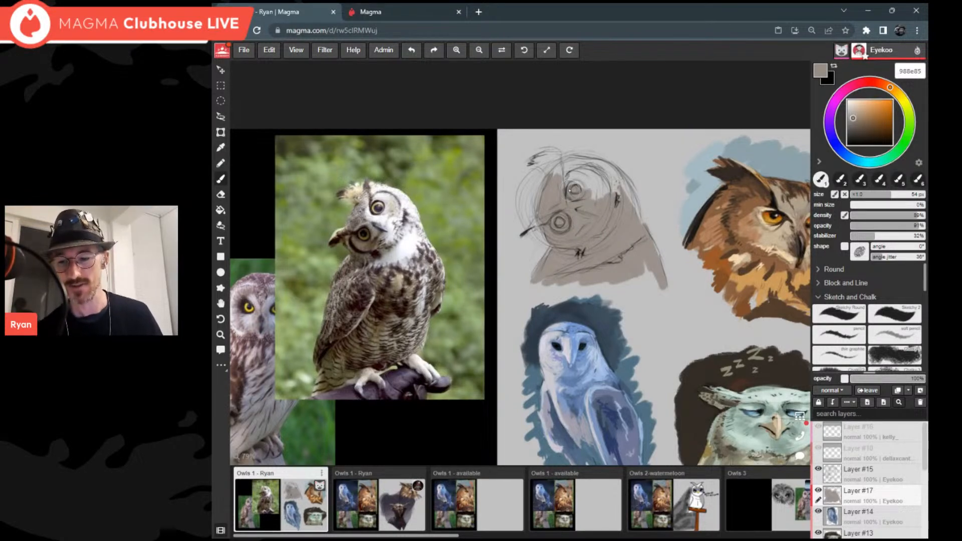
Step: Extend the grey base over the ear tuft and the back of the owl's head to complete the silhouette
{"action": "mouse_move", "coordinate": [541, 161]}
{"action": "left_mouse_down"}
{"action": "mouse_move", "coordinate": [600, 167]}
{"action": "mouse_move", "coordinate": [563, 183]}
{"action": "mouse_move", "coordinate": [588, 193]}
{"action": "left_mouse_up"}
{"action": "scroll", "coordinate": [594, 204], "scroll_direction": "down", "scroll_amount": 6}
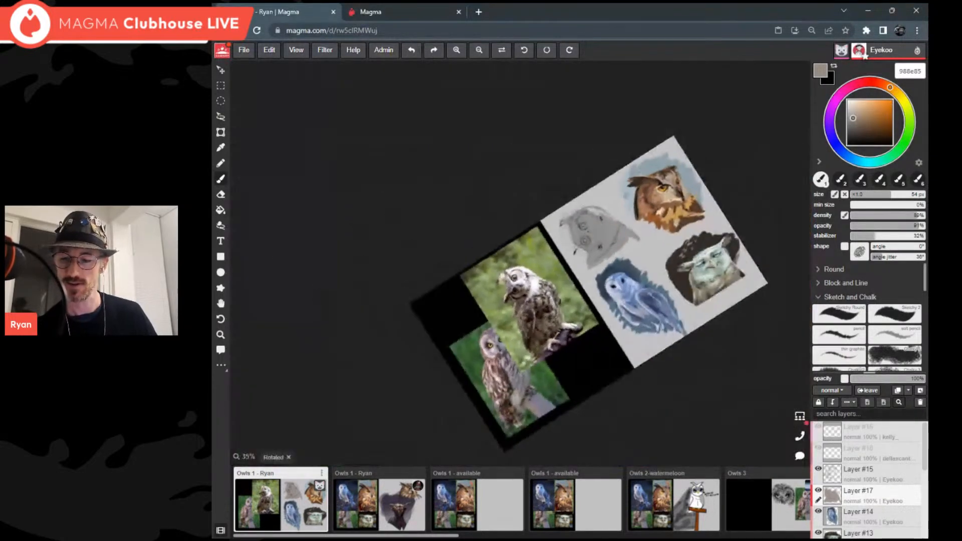
{"action": "scroll", "coordinate": [586, 206], "scroll_direction": "up", "scroll_amount": 7}
{"action": "mouse_move", "coordinate": [587, 206]}
{"action": "left_mouse_down"}
{"action": "mouse_move", "coordinate": [481, 166]}
{"action": "mouse_move", "coordinate": [575, 156]}
{"action": "left_mouse_up"}
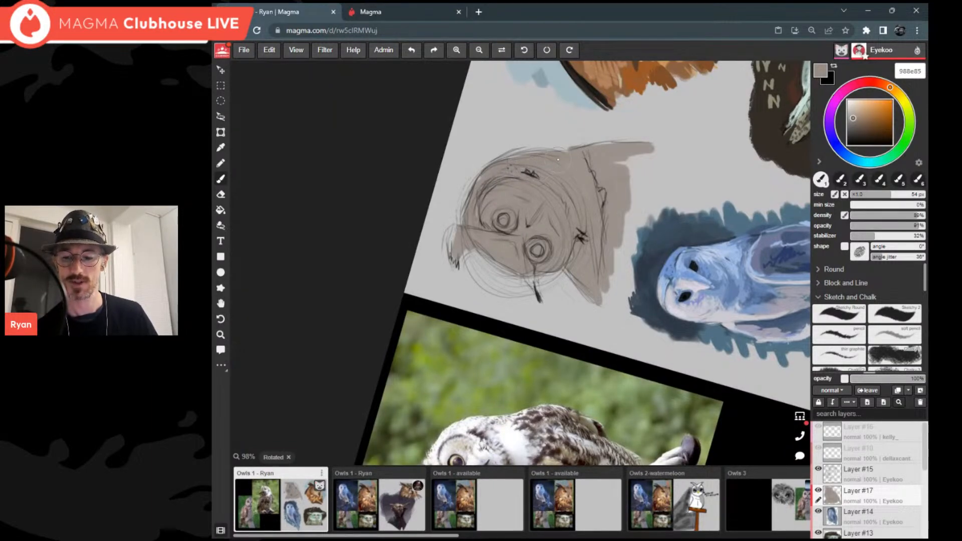
{"action": "scroll", "coordinate": [559, 159], "scroll_direction": "down", "scroll_amount": 5}
{"action": "scroll", "coordinate": [555, 186], "scroll_direction": "up", "scroll_amount": 5}
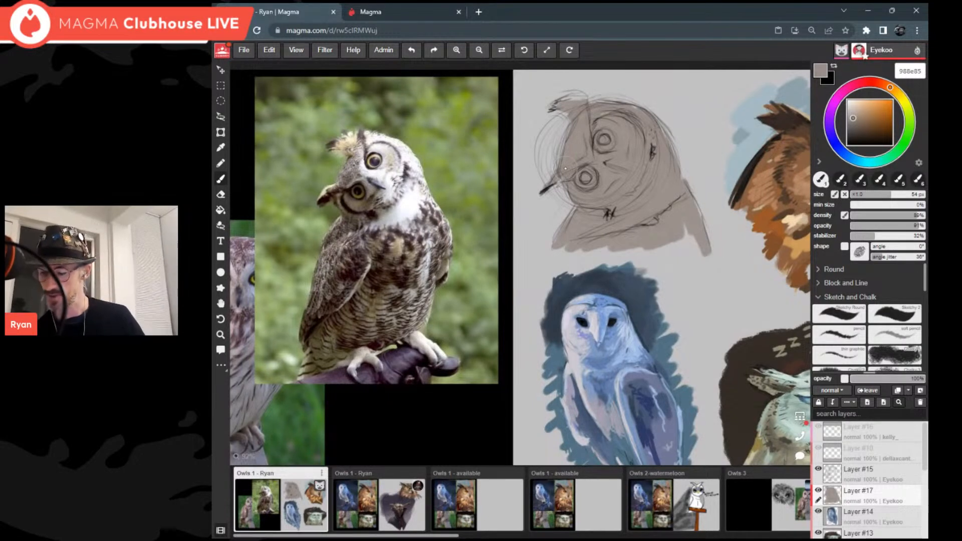
Step: Add a layer beneath the grey base and paint muted green 929885 background strokes beside the owl's ear tuft and face
{"action": "left_click", "coordinate": [920, 390]}
{"action": "left_click_drag", "start_coordinate": [906, 493], "coordinate": [907, 511]}
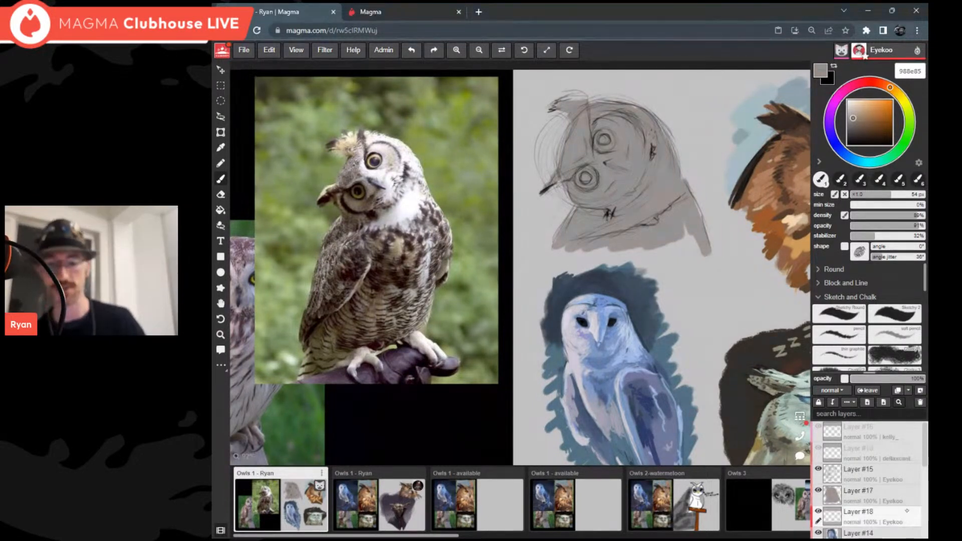
{"action": "left_click", "coordinate": [910, 115]}
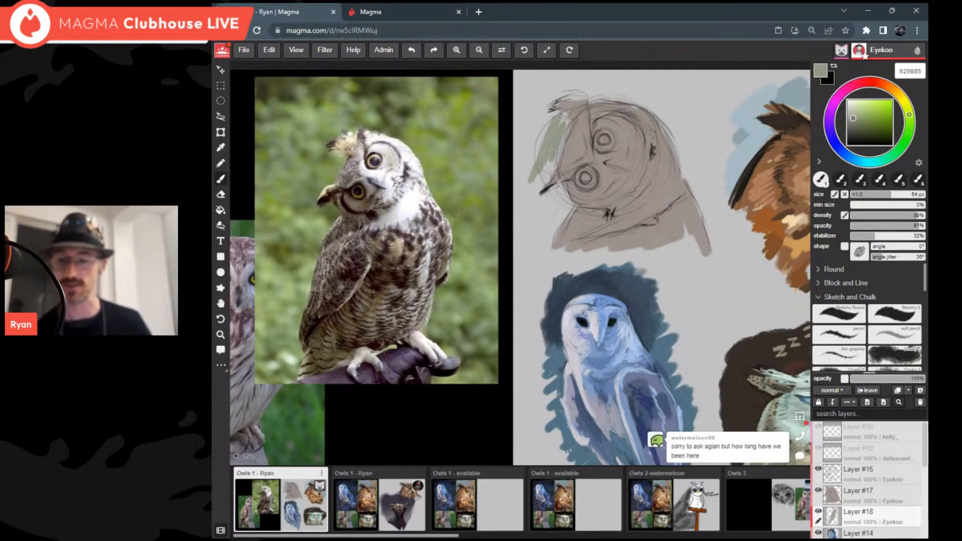
{"action": "mouse_move", "coordinate": [565, 132]}
{"action": "left_mouse_down"}
{"action": "mouse_move", "coordinate": [546, 100]}
{"action": "mouse_move", "coordinate": [542, 138]}
{"action": "mouse_move", "coordinate": [572, 121]}
{"action": "left_mouse_up"}
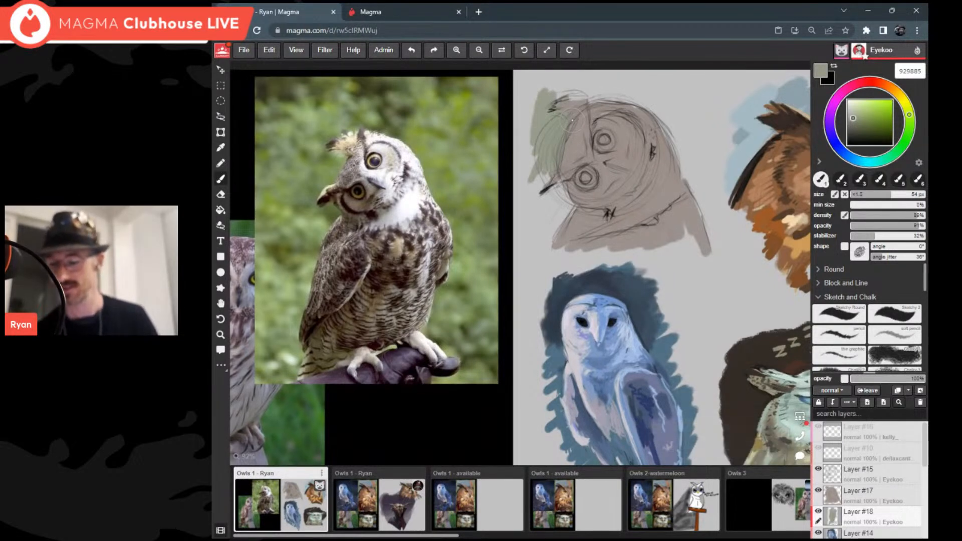
Step: Set the brush to light green 9ead81 and extend the background around the tilted owl's head, face and shoulders
{"action": "left_click", "coordinate": [859, 115]}
{"action": "mouse_move", "coordinate": [607, 104]}
{"action": "left_mouse_down"}
{"action": "mouse_move", "coordinate": [564, 98]}
{"action": "mouse_move", "coordinate": [644, 106]}
{"action": "mouse_move", "coordinate": [675, 142]}
{"action": "left_mouse_up"}
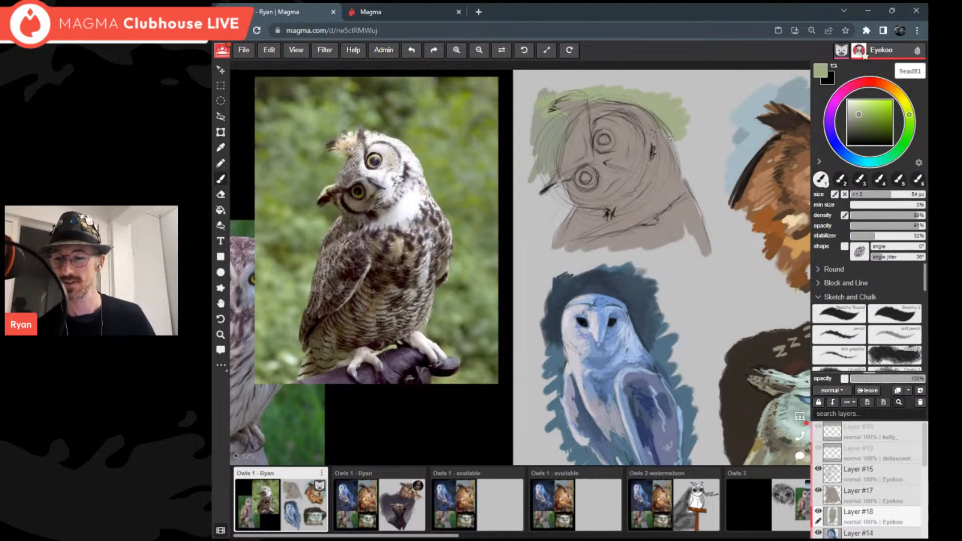
{"action": "mouse_move", "coordinate": [566, 108]}
{"action": "left_mouse_down"}
{"action": "mouse_move", "coordinate": [543, 130]}
{"action": "mouse_move", "coordinate": [535, 125]}
{"action": "mouse_move", "coordinate": [547, 129]}
{"action": "mouse_move", "coordinate": [550, 181]}
{"action": "left_mouse_up"}
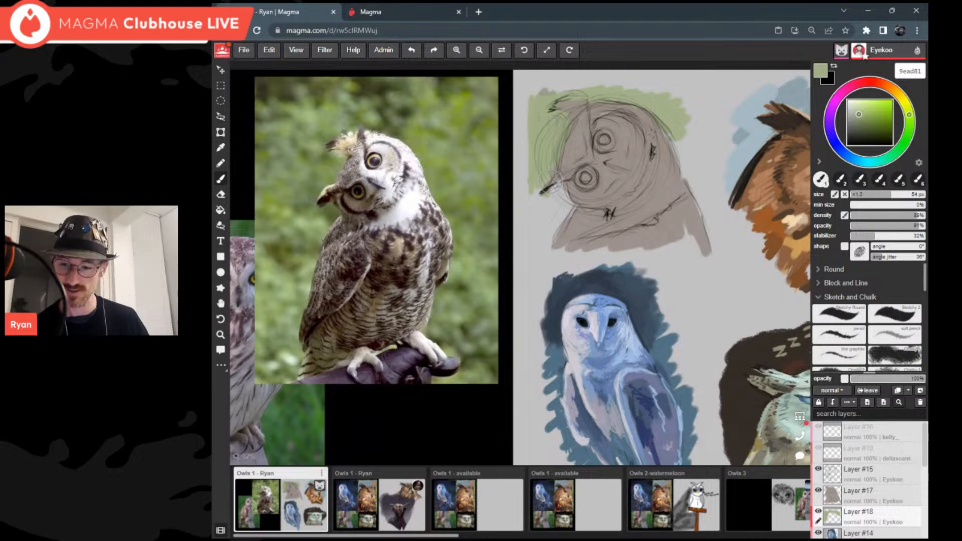
{"action": "mouse_move", "coordinate": [552, 198]}
{"action": "left_mouse_down"}
{"action": "mouse_move", "coordinate": [534, 209]}
{"action": "mouse_move", "coordinate": [558, 215]}
{"action": "mouse_move", "coordinate": [535, 242]}
{"action": "left_mouse_up"}
{"action": "left_click_drag", "start_coordinate": [679, 174], "coordinate": [704, 195]}
{"action": "mouse_move", "coordinate": [661, 92]}
{"action": "left_mouse_down"}
{"action": "mouse_move", "coordinate": [556, 88]}
{"action": "mouse_move", "coordinate": [655, 89]}
{"action": "mouse_move", "coordinate": [689, 100]}
{"action": "left_mouse_up"}
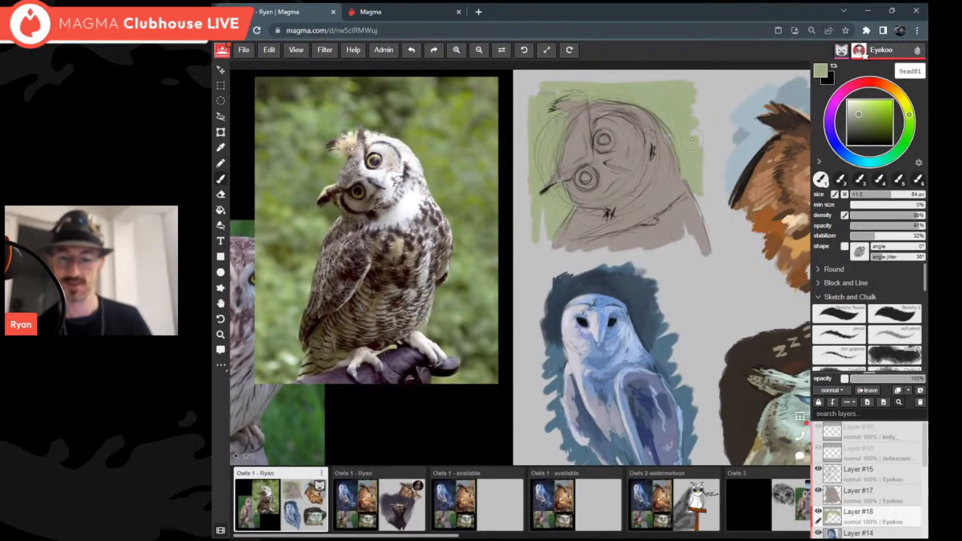
Step: Vary the owl's background with brighter green afc77d touches and darker green 708959 foliage patches around the head and below the face
{"action": "left_click", "coordinate": [864, 110]}
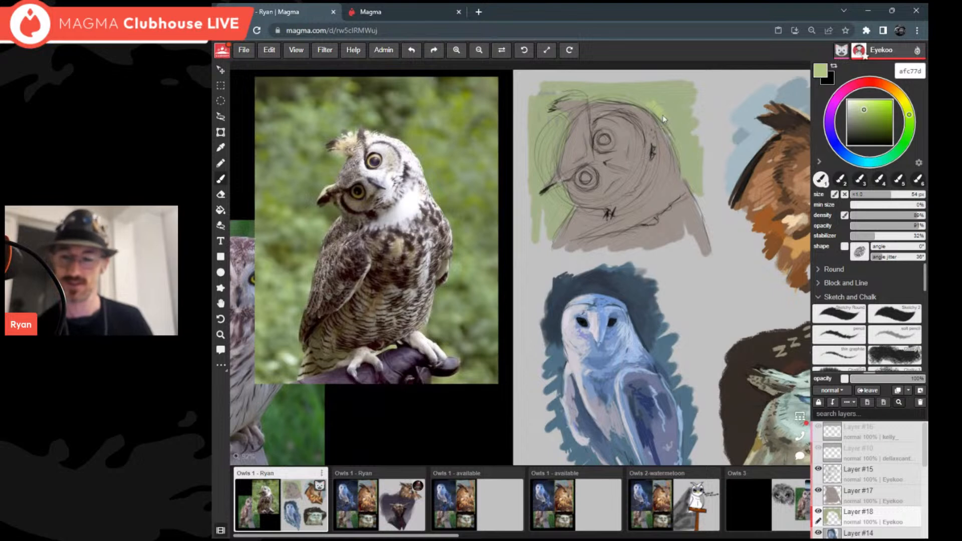
{"action": "left_click", "coordinate": [863, 121]}
{"action": "left_click", "coordinate": [910, 123]}
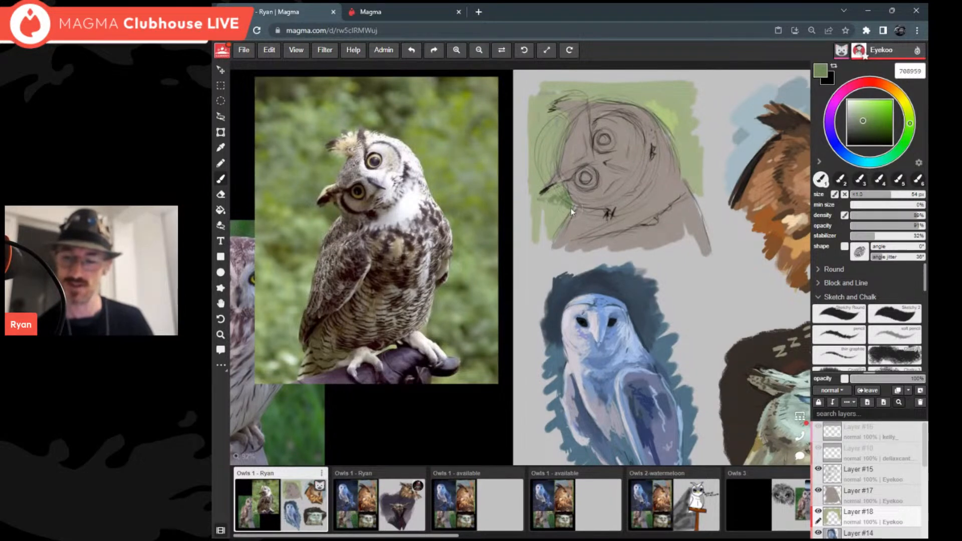
{"action": "left_click_drag", "start_coordinate": [530, 223], "coordinate": [542, 227]}
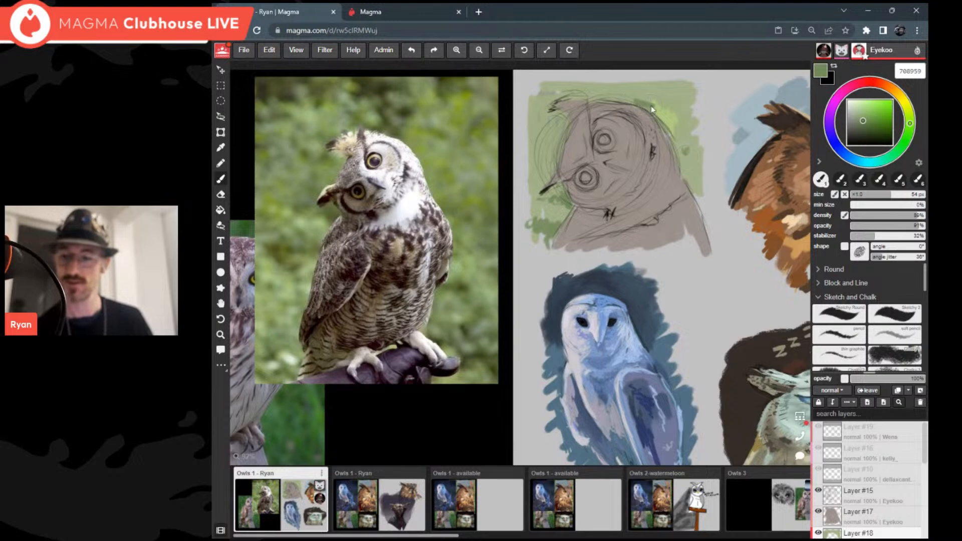
{"action": "mouse_move", "coordinate": [646, 93]}
{"action": "left_mouse_down"}
{"action": "mouse_move", "coordinate": [640, 87]}
{"action": "mouse_move", "coordinate": [662, 87]}
{"action": "mouse_move", "coordinate": [641, 100]}
{"action": "mouse_move", "coordinate": [663, 91]}
{"action": "left_mouse_up"}
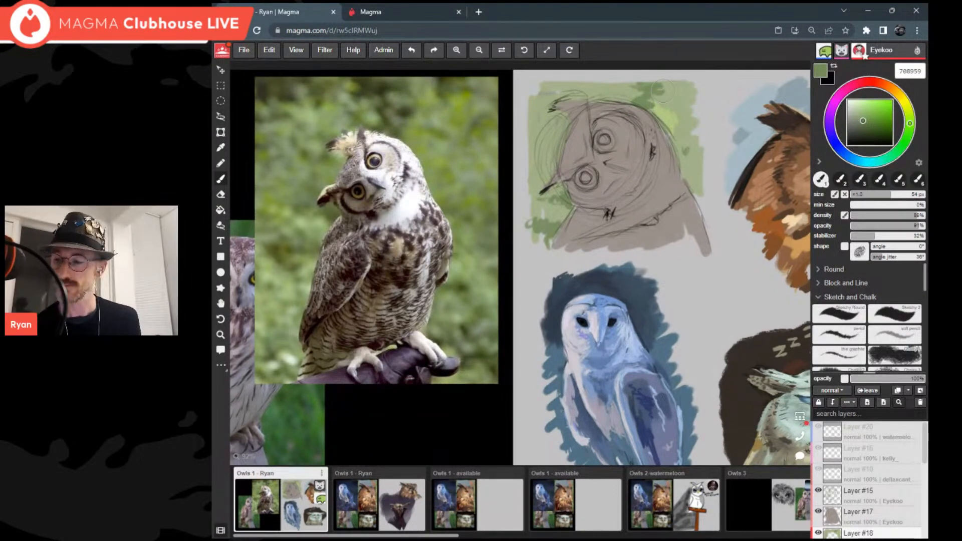
{"action": "left_click", "coordinate": [903, 100]}
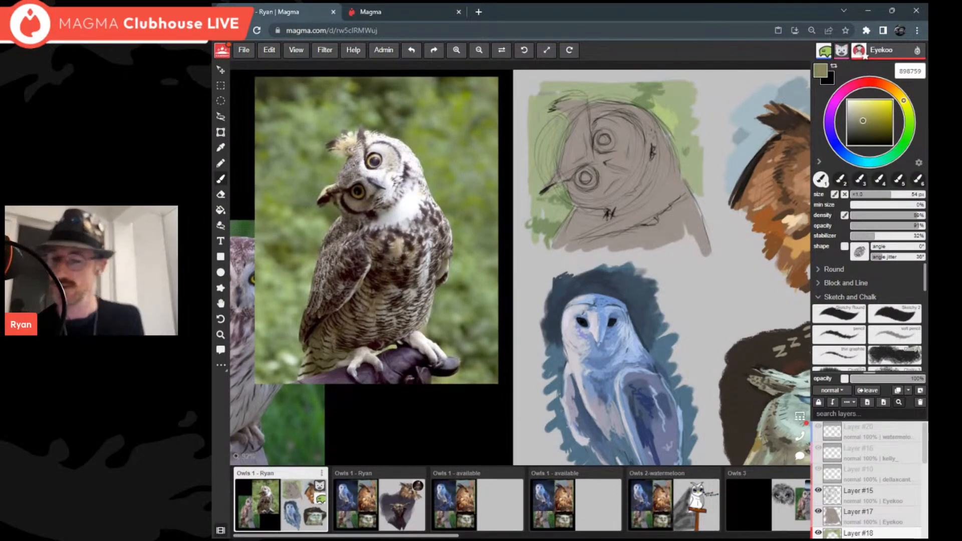
{"action": "mouse_move", "coordinate": [862, 121]}
{"action": "left_mouse_down"}
{"action": "mouse_move", "coordinate": [864, 109]}
{"action": "mouse_move", "coordinate": [852, 106]}
{"action": "left_mouse_up"}
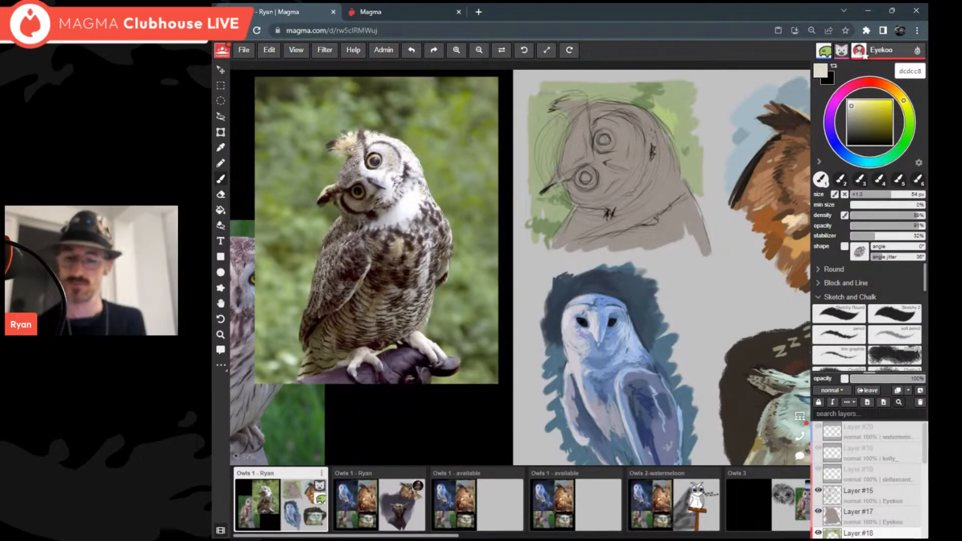
{"action": "key", "text": "i"}
{"action": "left_click", "coordinate": [410, 205]}
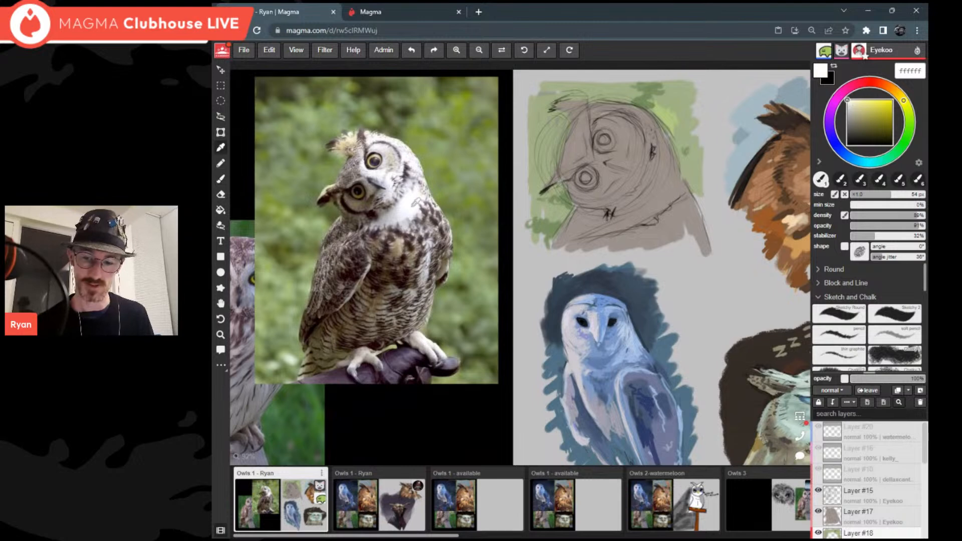
{"action": "mouse_move", "coordinate": [403, 208]}
{"action": "left_mouse_down"}
{"action": "mouse_move", "coordinate": [343, 228]}
{"action": "mouse_move", "coordinate": [349, 242]}
{"action": "mouse_move", "coordinate": [347, 226]}
{"action": "mouse_move", "coordinate": [412, 207]}
{"action": "left_mouse_up"}
{"action": "key", "text": "b"}
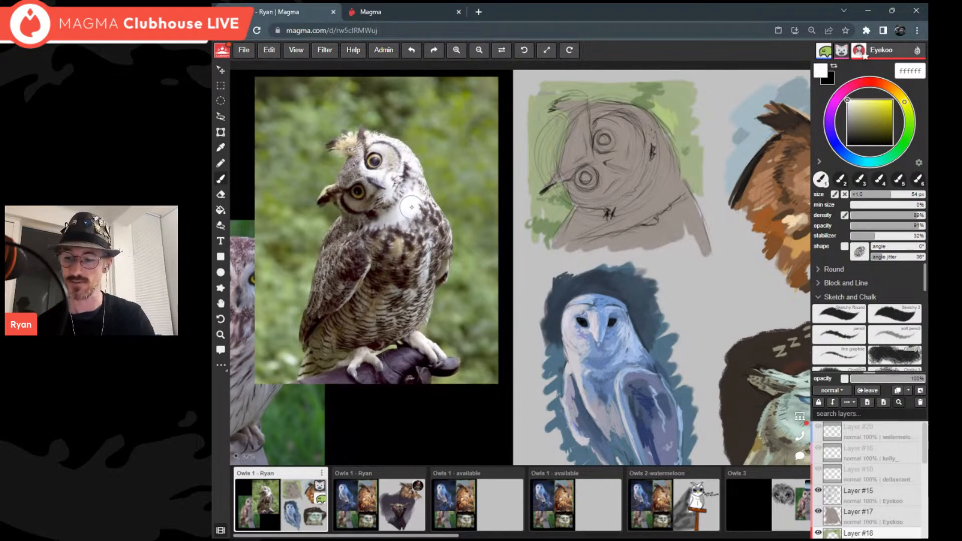
{"action": "key", "text": "ctrl+z"}
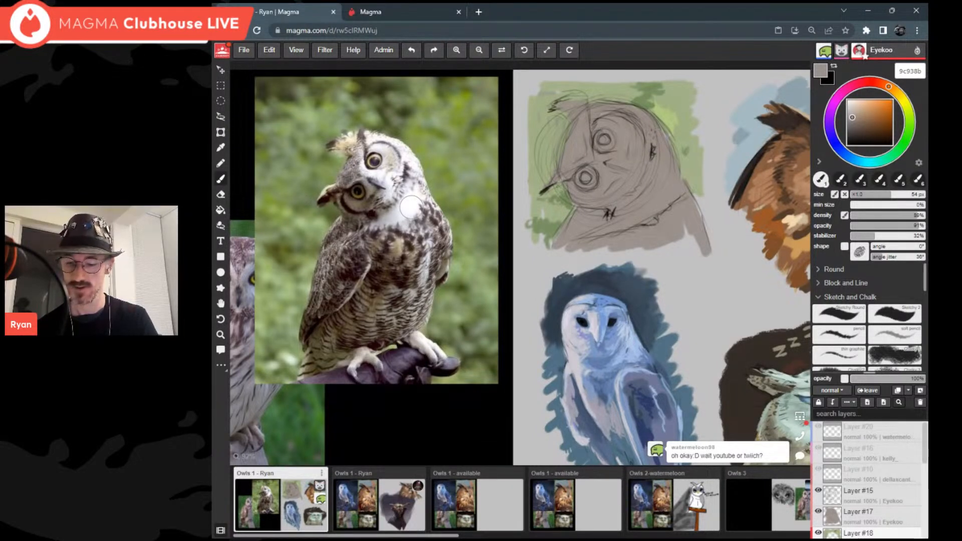
{"action": "key", "text": "Return"}
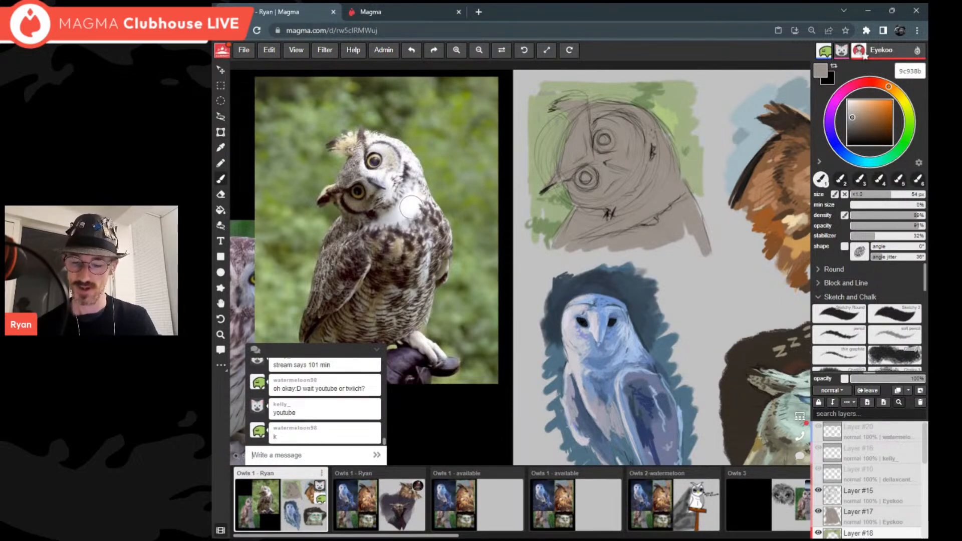
Step: Select the owl's grey base layer and mix pale mint white d9e8df, trying and undoing one dce8d9 stroke on the head
{"action": "left_click_drag", "start_coordinate": [851, 111], "coordinate": [852, 105]}
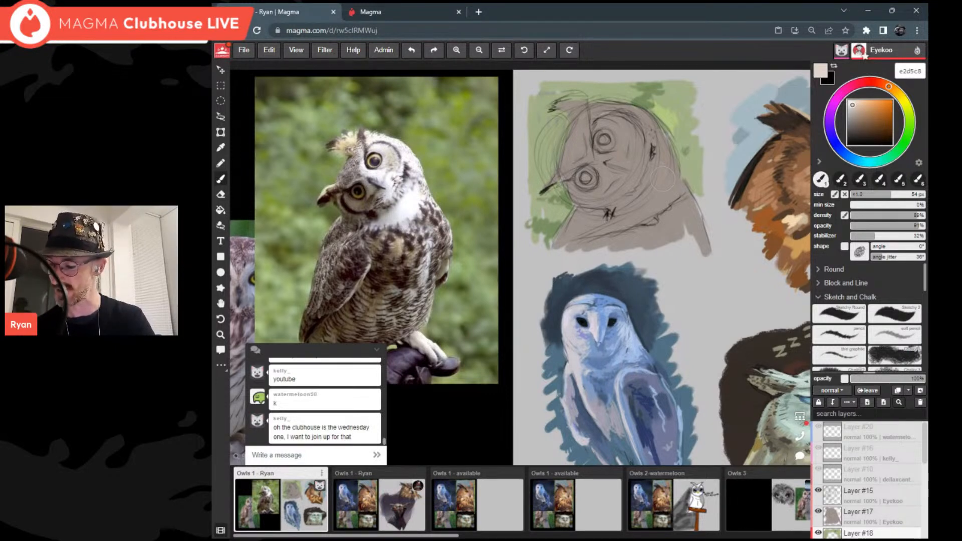
{"action": "left_click", "coordinate": [901, 516]}
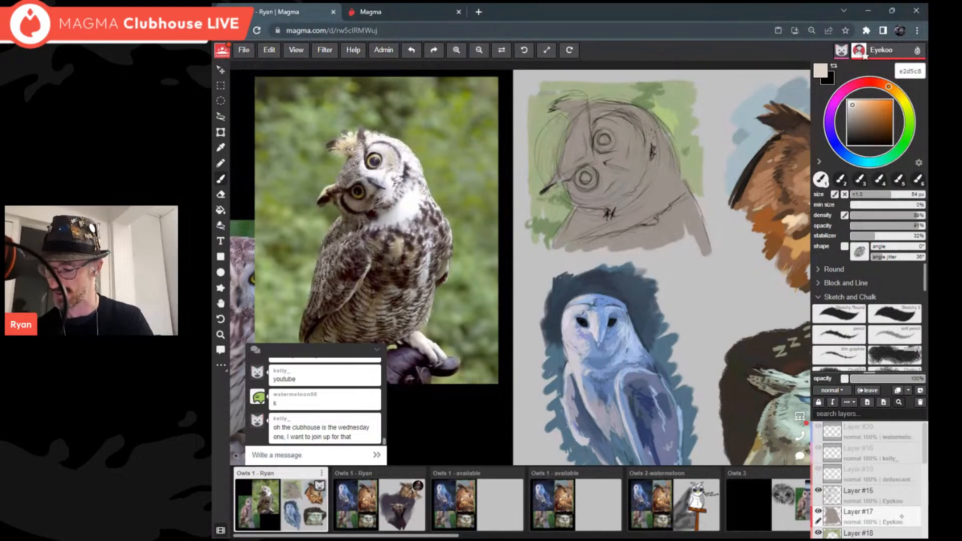
{"action": "left_click", "coordinate": [851, 104]}
{"action": "left_click_drag", "start_coordinate": [889, 86], "coordinate": [909, 133]}
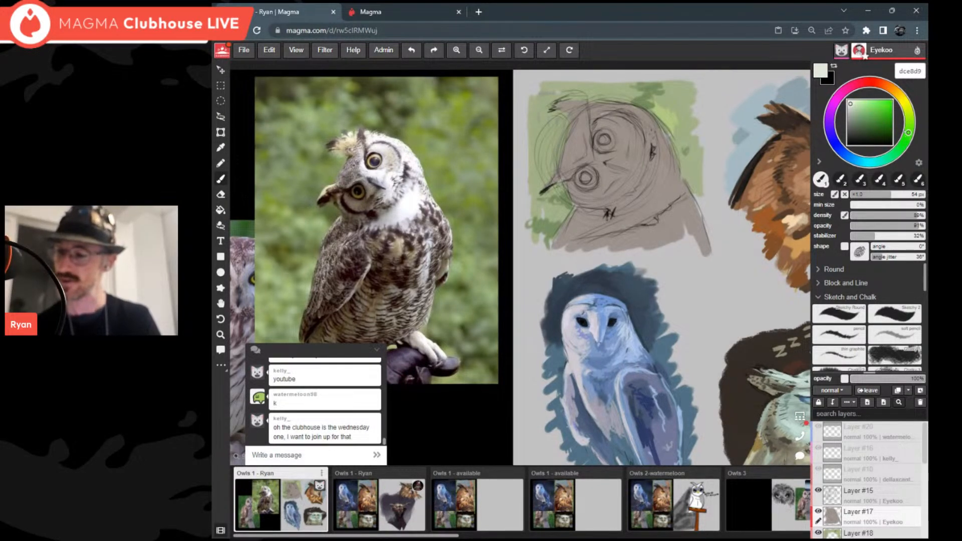
{"action": "left_click_drag", "start_coordinate": [646, 123], "coordinate": [665, 156]}
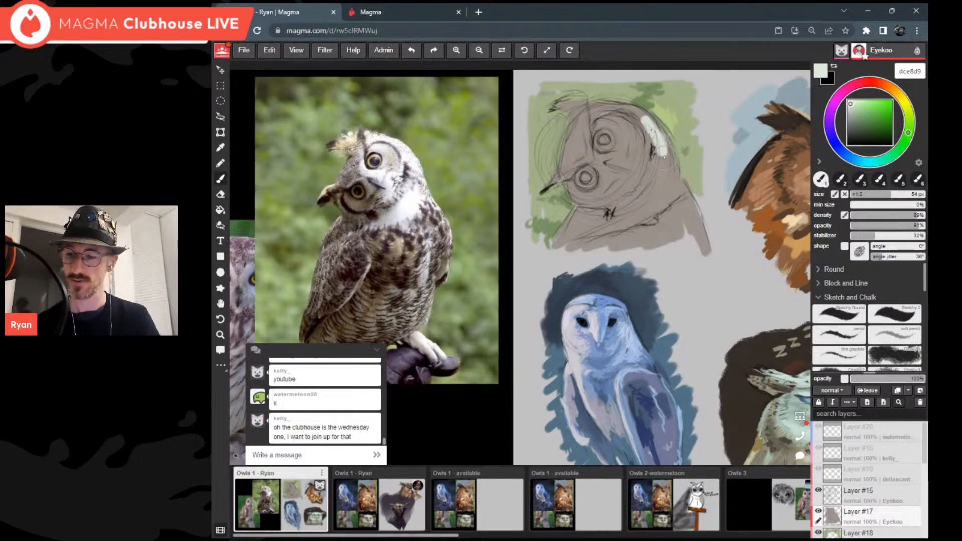
{"action": "key", "text": "ctrl+z"}
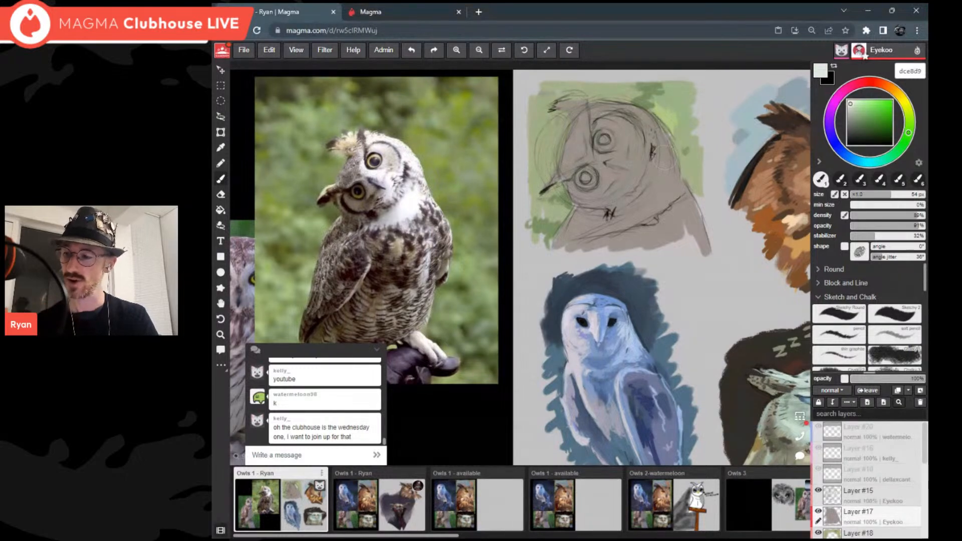
{"action": "left_click_drag", "start_coordinate": [909, 132], "coordinate": [894, 154]}
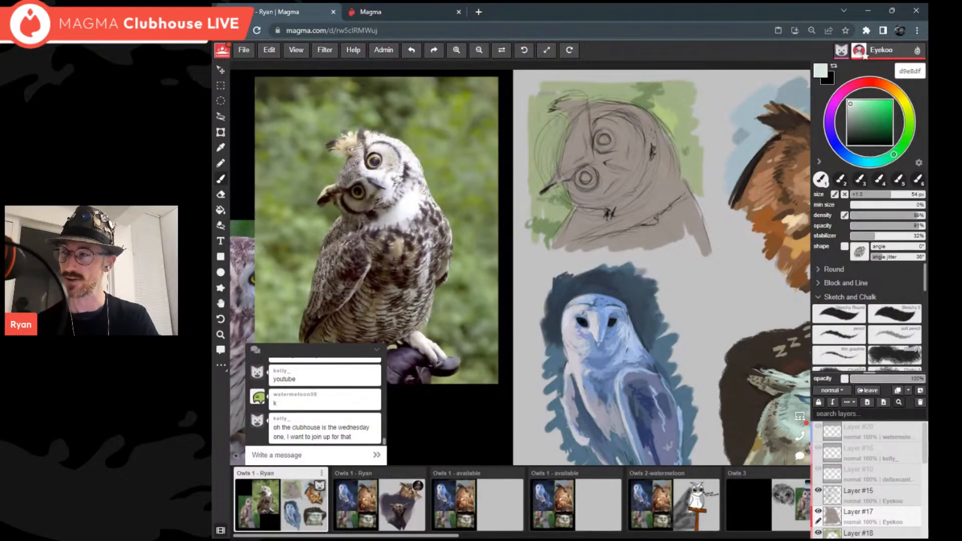
Step: Paint the pale mint plumage around the upper eye, down the back of the head and across the neck collar
{"action": "mouse_move", "coordinate": [619, 108]}
{"action": "left_mouse_down"}
{"action": "mouse_move", "coordinate": [644, 118]}
{"action": "mouse_move", "coordinate": [661, 152]}
{"action": "left_mouse_up"}
{"action": "mouse_move", "coordinate": [643, 118]}
{"action": "left_mouse_down"}
{"action": "mouse_move", "coordinate": [665, 174]}
{"action": "mouse_move", "coordinate": [650, 176]}
{"action": "mouse_move", "coordinate": [653, 151]}
{"action": "mouse_move", "coordinate": [652, 167]}
{"action": "left_mouse_up"}
{"action": "mouse_move", "coordinate": [627, 113]}
{"action": "left_mouse_down"}
{"action": "mouse_move", "coordinate": [649, 129]}
{"action": "mouse_move", "coordinate": [593, 118]}
{"action": "mouse_move", "coordinate": [621, 103]}
{"action": "mouse_move", "coordinate": [633, 108]}
{"action": "mouse_move", "coordinate": [649, 123]}
{"action": "mouse_move", "coordinate": [663, 172]}
{"action": "mouse_move", "coordinate": [666, 154]}
{"action": "left_mouse_up"}
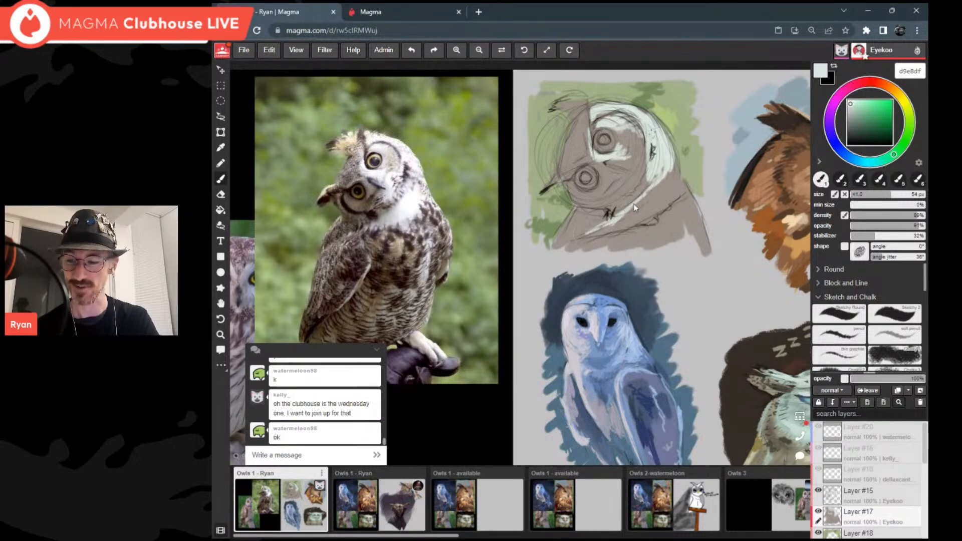
{"action": "mouse_move", "coordinate": [638, 229]}
{"action": "left_mouse_down"}
{"action": "mouse_move", "coordinate": [650, 224]}
{"action": "mouse_move", "coordinate": [671, 170]}
{"action": "mouse_move", "coordinate": [682, 189]}
{"action": "mouse_move", "coordinate": [651, 180]}
{"action": "mouse_move", "coordinate": [635, 209]}
{"action": "left_mouse_up"}
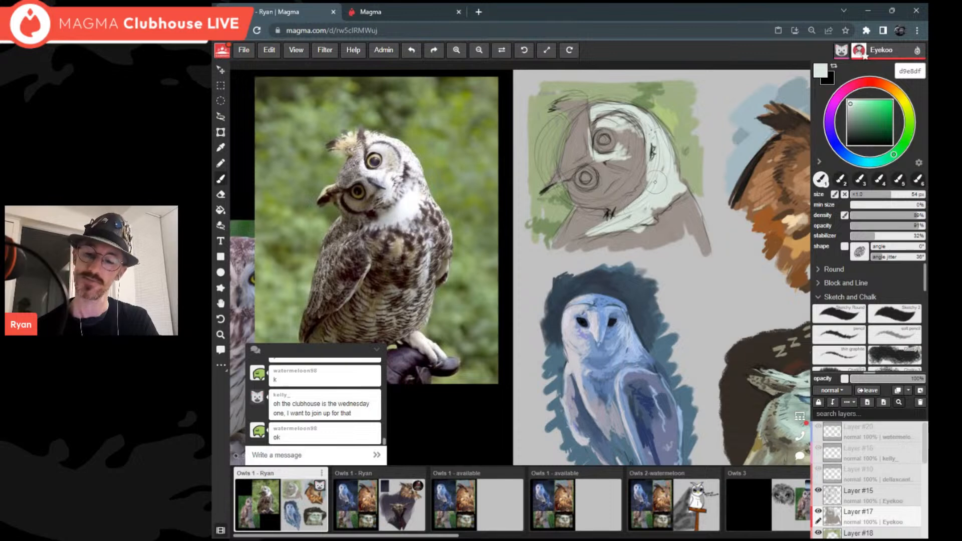
{"action": "left_click_drag", "start_coordinate": [644, 164], "coordinate": [631, 193]}
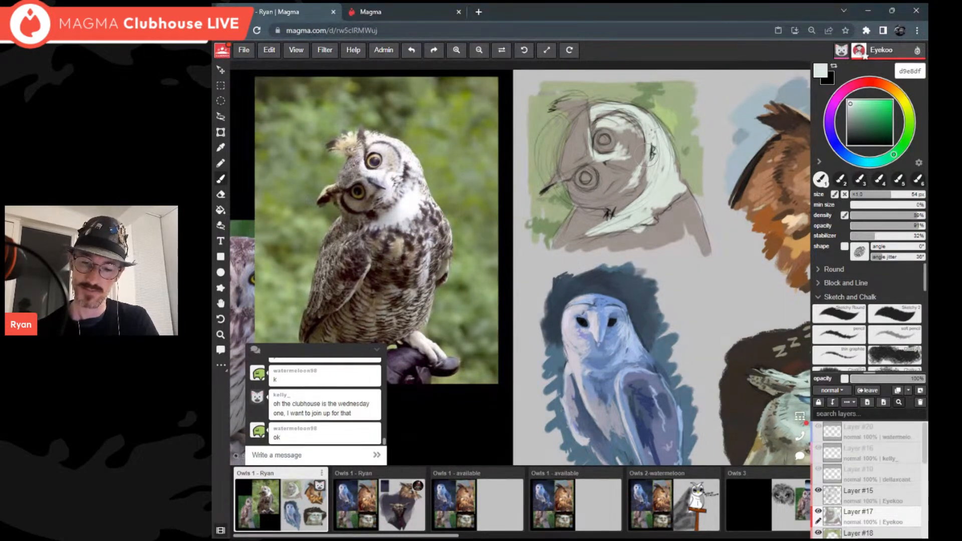
Step: Mix muted grey-green b0c2ba and paint the softer plumage between the owl's eyes and beak
{"action": "left_click_drag", "start_coordinate": [851, 111], "coordinate": [850, 118]}
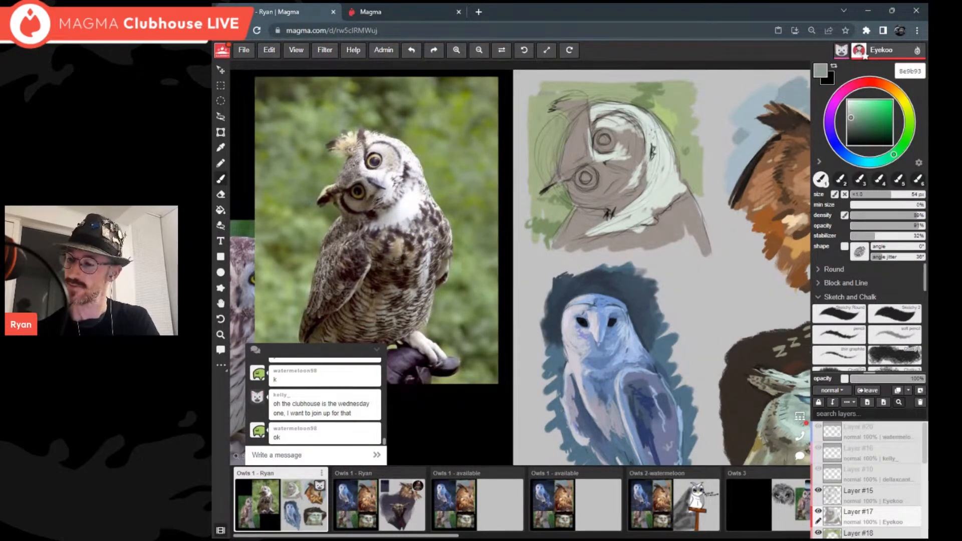
{"action": "left_click_drag", "start_coordinate": [893, 154], "coordinate": [887, 159]}
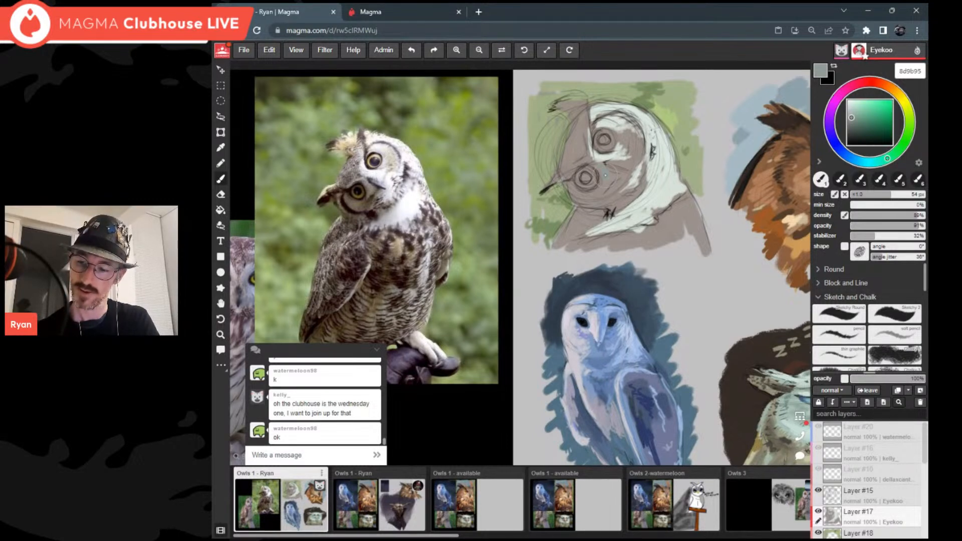
{"action": "left_click_drag", "start_coordinate": [851, 116], "coordinate": [852, 110]}
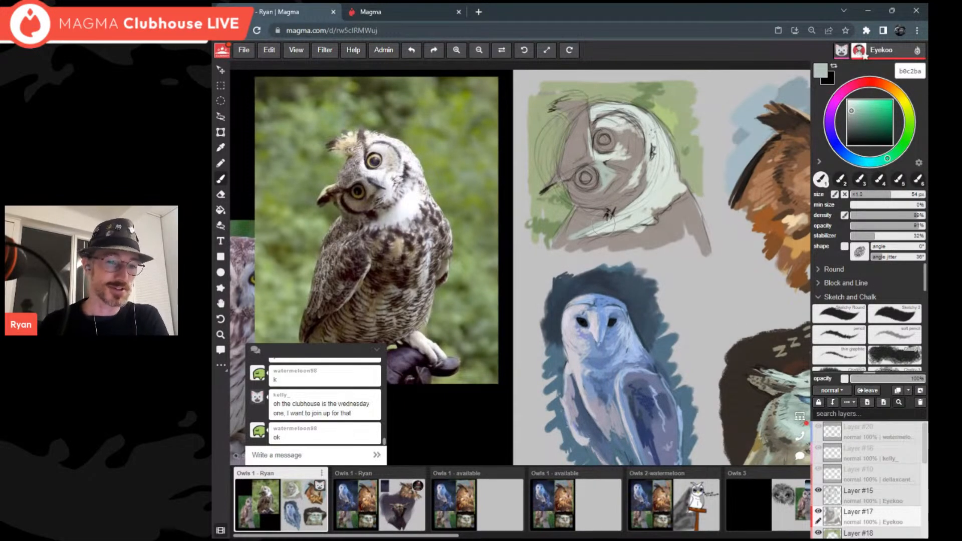
Step: Duplicate the first "Owls 1 - available" image in the canvas sequence
{"action": "scroll", "coordinate": [604, 225], "scroll_direction": "down", "scroll_amount": 3}
{"action": "scroll", "coordinate": [604, 224], "scroll_direction": "up", "scroll_amount": 2}
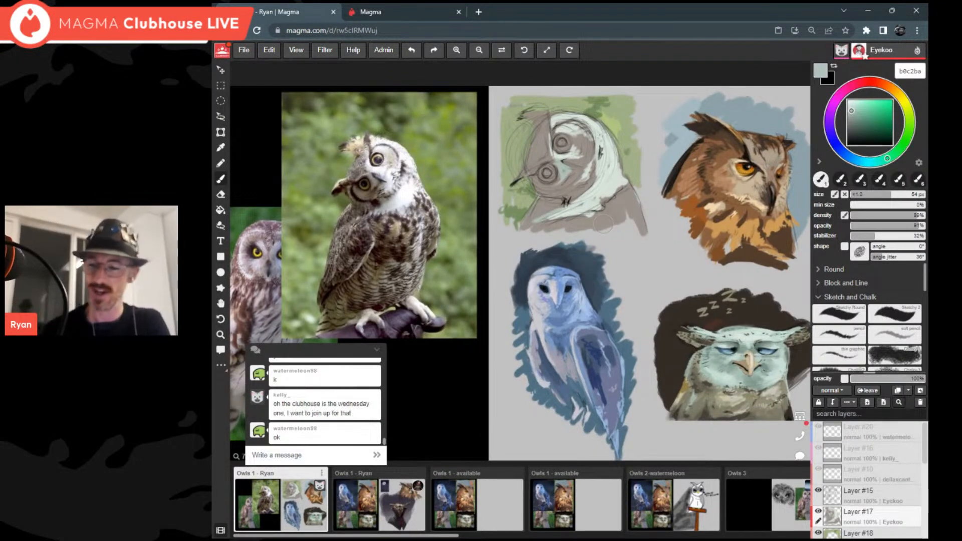
{"action": "scroll", "coordinate": [603, 224], "scroll_direction": "up", "scroll_amount": 1}
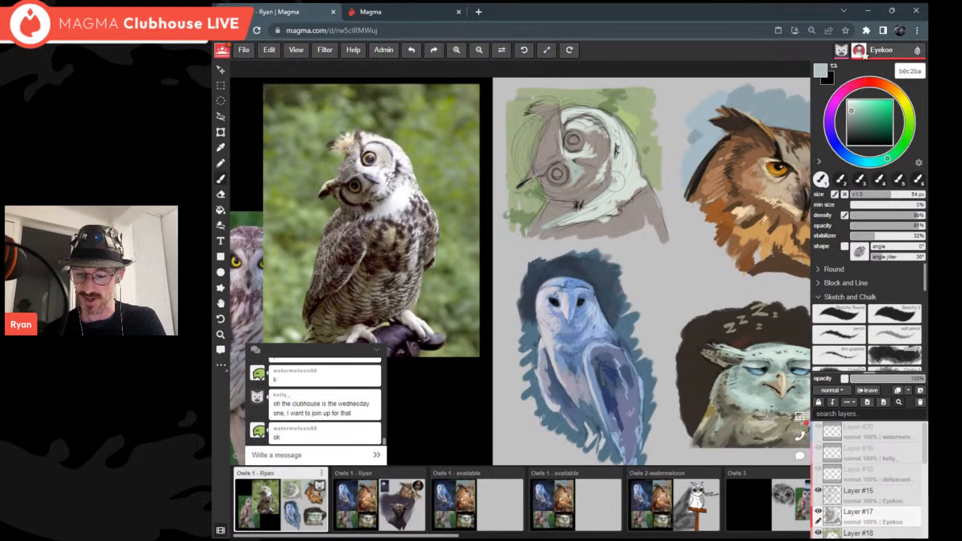
{"action": "left_click", "coordinate": [519, 473]}
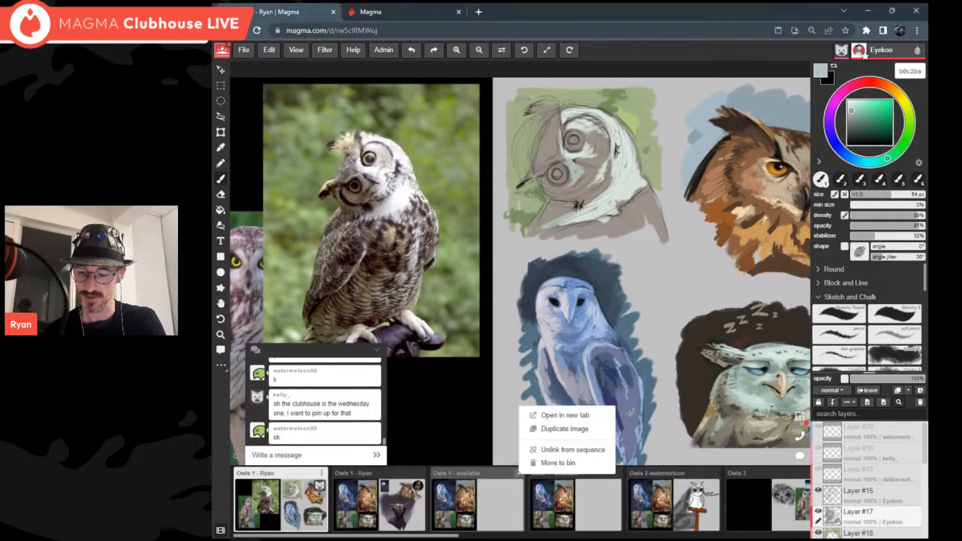
{"action": "left_click", "coordinate": [565, 429]}
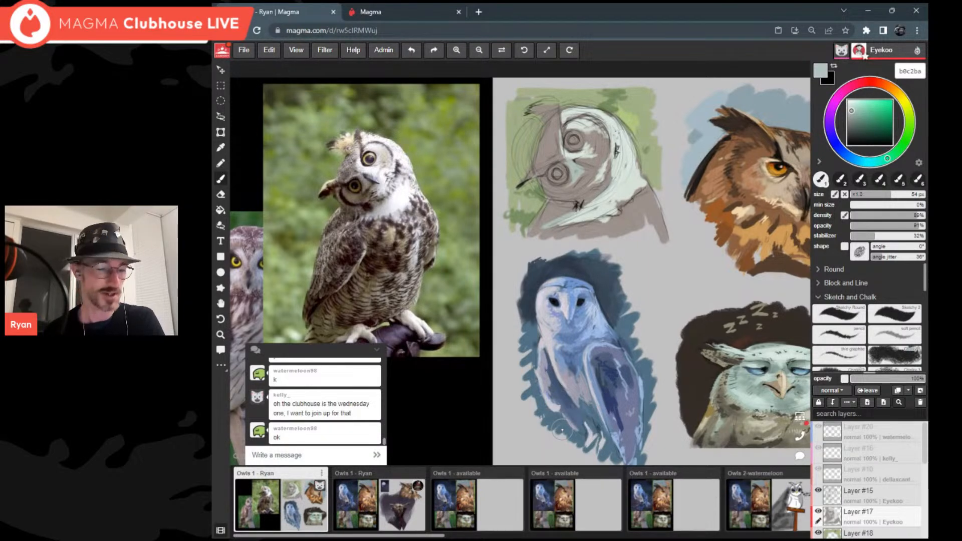
Step: Sample pale green-white d4e0d7 from the painted plumage and add light strokes beside the owl's beak and cheek
{"action": "scroll", "coordinate": [560, 101], "scroll_direction": "up", "scroll_amount": 3}
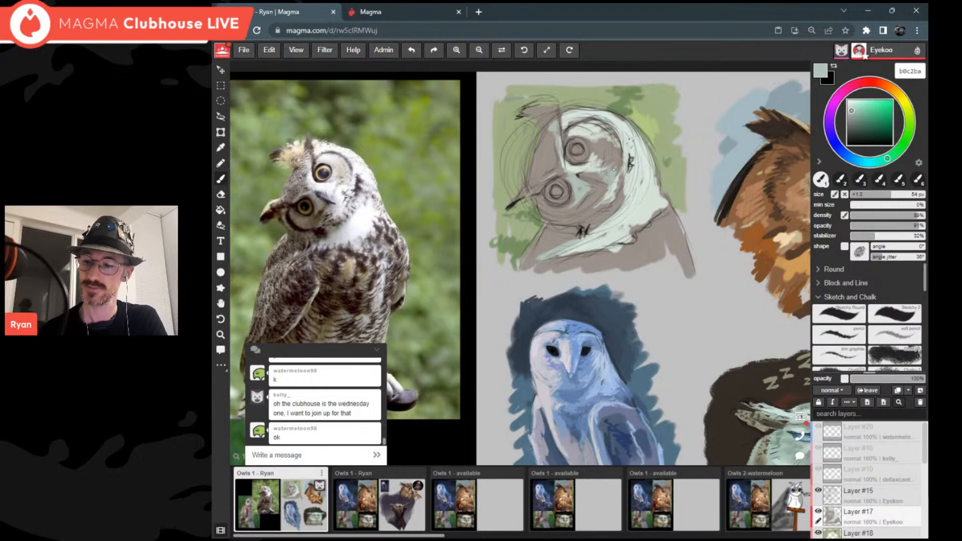
{"action": "left_click", "coordinate": [613, 169], "text": "alt"}
{"action": "mouse_move", "coordinate": [608, 180]}
{"action": "left_mouse_down"}
{"action": "mouse_move", "coordinate": [619, 161]}
{"action": "mouse_move", "coordinate": [627, 173]}
{"action": "mouse_move", "coordinate": [614, 173]}
{"action": "left_mouse_up"}
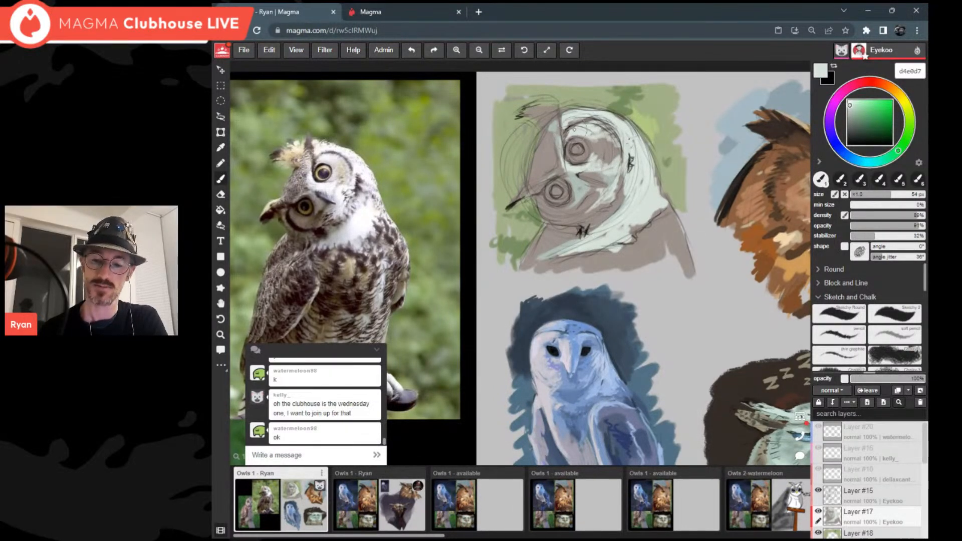
Step: Mix golden yellow caaf71 and paint the irises of both of the tilted owl's eyes
{"action": "left_click", "coordinate": [849, 146]}
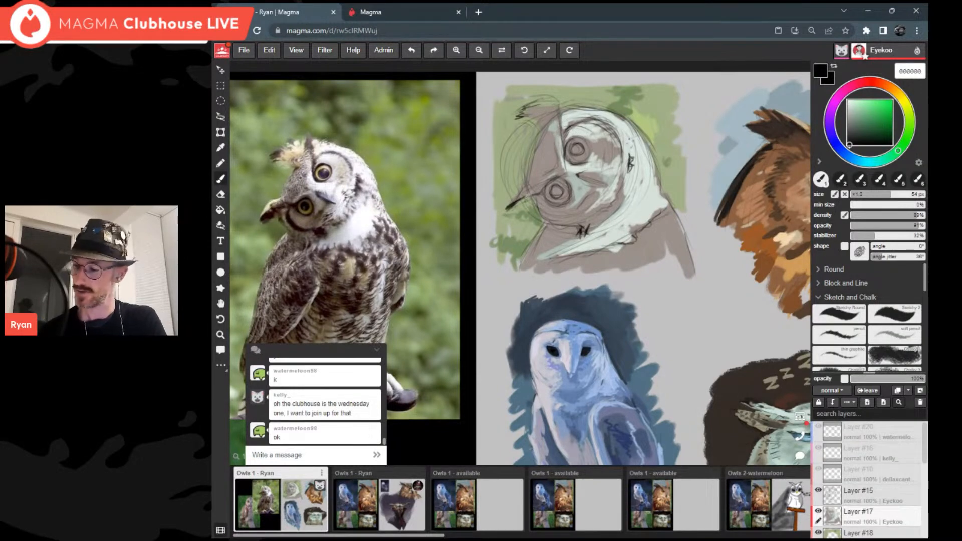
{"action": "left_click", "coordinate": [898, 94]}
{"action": "left_click", "coordinate": [899, 95]}
{"action": "left_click", "coordinate": [855, 113]}
{"action": "left_click_drag", "start_coordinate": [856, 113], "coordinate": [863, 106]}
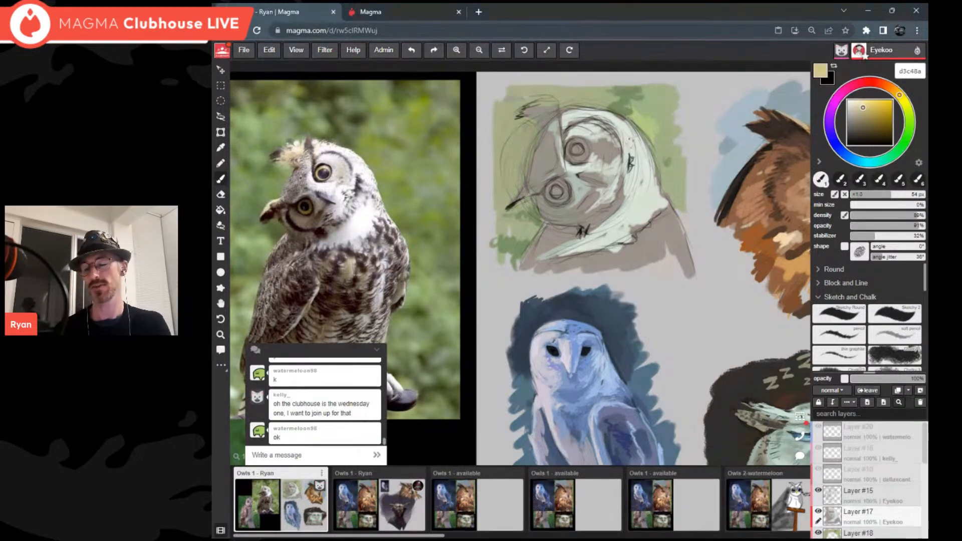
{"action": "left_click", "coordinate": [864, 108]}
{"action": "left_click", "coordinate": [896, 92]}
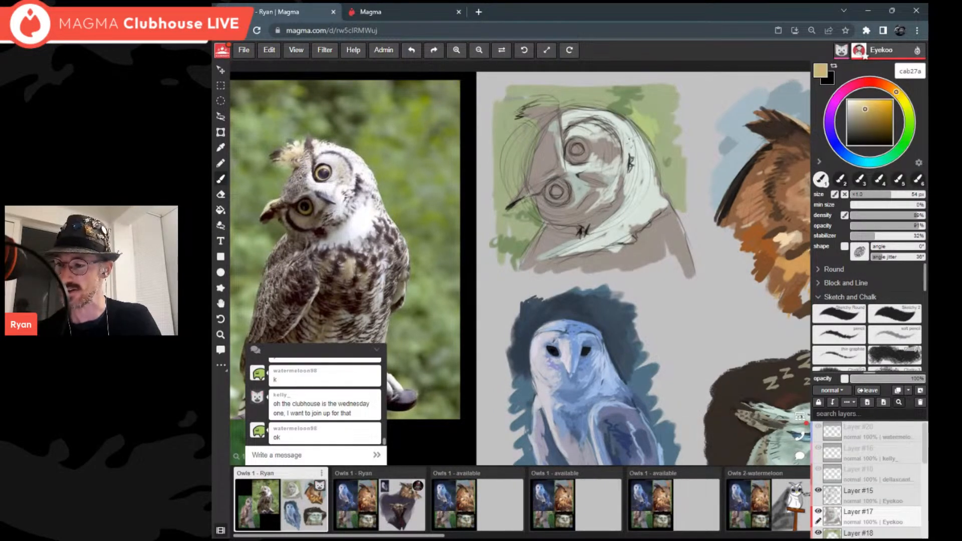
{"action": "left_click", "coordinate": [867, 109]}
{"action": "left_click", "coordinate": [868, 108]}
{"action": "mouse_move", "coordinate": [570, 144]}
{"action": "left_mouse_down"}
{"action": "mouse_move", "coordinate": [579, 159]}
{"action": "mouse_move", "coordinate": [572, 151]}
{"action": "left_mouse_up"}
{"action": "mouse_move", "coordinate": [563, 192]}
{"action": "left_mouse_down"}
{"action": "mouse_move", "coordinate": [551, 183]}
{"action": "mouse_move", "coordinate": [551, 200]}
{"action": "mouse_move", "coordinate": [563, 190]}
{"action": "mouse_move", "coordinate": [557, 198]}
{"action": "left_mouse_up"}
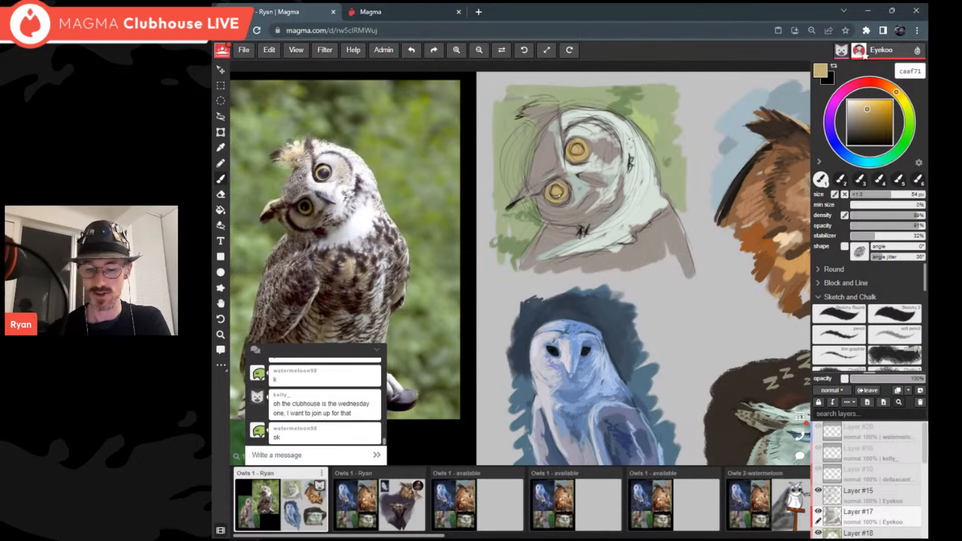
Step: With a 31 px brush, shade the lower eye's iris in muted golds 807355 and a79772, and highlight the upper iris with pale gold f4deab
{"action": "left_click_drag", "start_coordinate": [876, 195], "coordinate": [874, 195]}
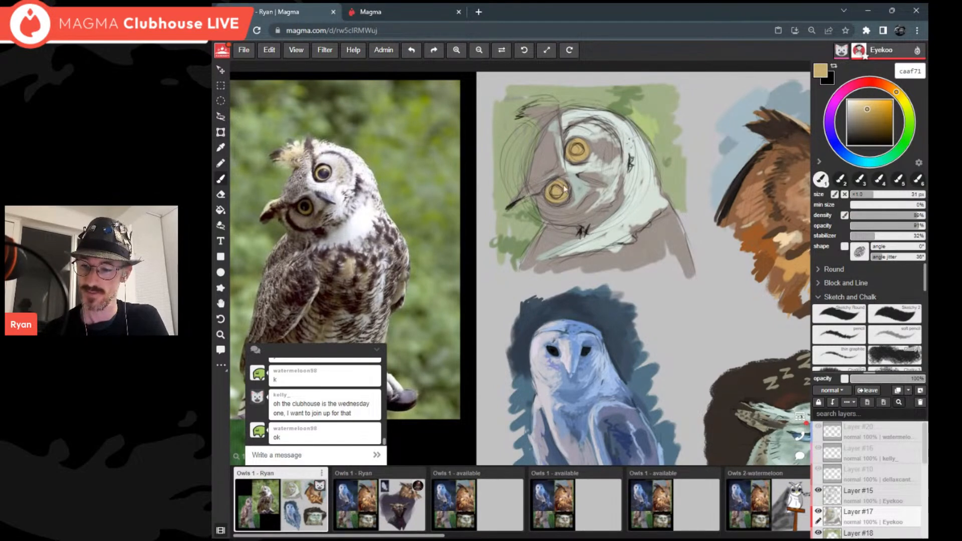
{"action": "left_click_drag", "start_coordinate": [867, 109], "coordinate": [862, 123]}
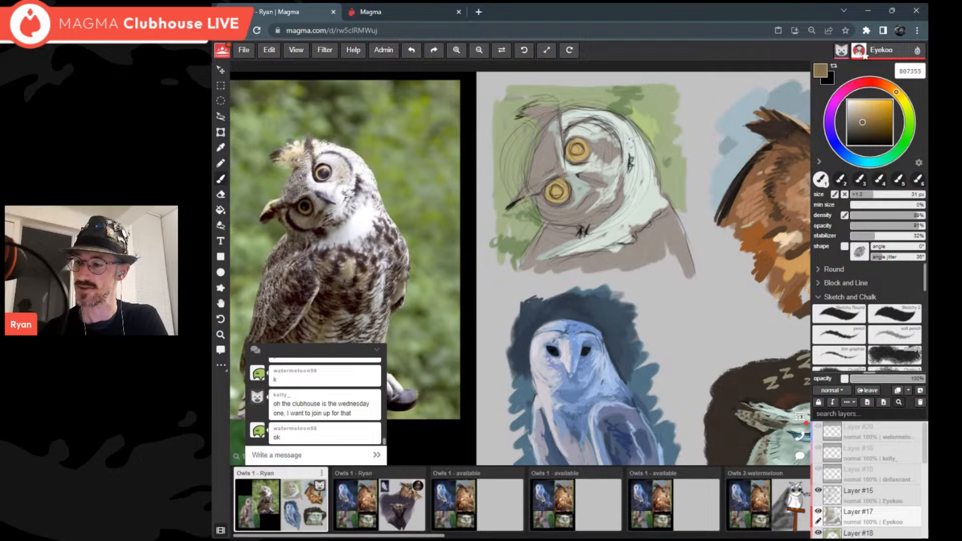
{"action": "mouse_move", "coordinate": [557, 187]}
{"action": "left_mouse_down"}
{"action": "mouse_move", "coordinate": [546, 198]}
{"action": "mouse_move", "coordinate": [558, 190]}
{"action": "mouse_move", "coordinate": [548, 191]}
{"action": "mouse_move", "coordinate": [556, 201]}
{"action": "mouse_move", "coordinate": [554, 191]}
{"action": "left_mouse_up"}
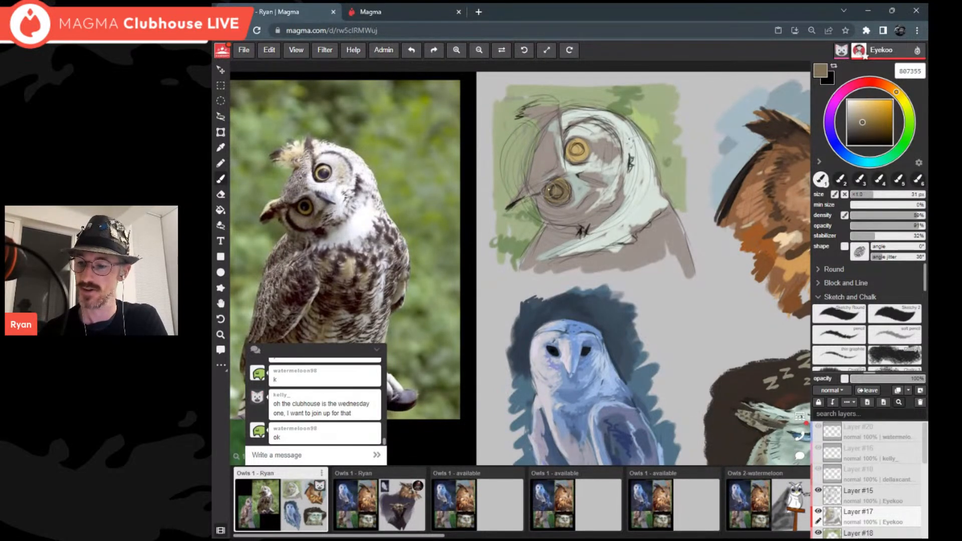
{"action": "left_click", "coordinate": [863, 114]}
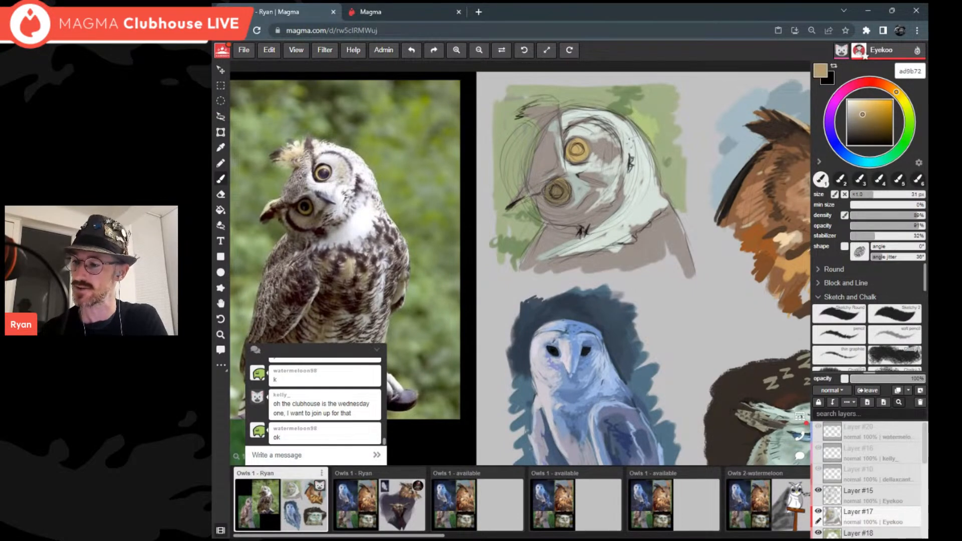
{"action": "mouse_move", "coordinate": [553, 203]}
{"action": "left_mouse_down"}
{"action": "mouse_move", "coordinate": [567, 198]}
{"action": "mouse_move", "coordinate": [548, 195]}
{"action": "mouse_move", "coordinate": [564, 197]}
{"action": "left_mouse_up"}
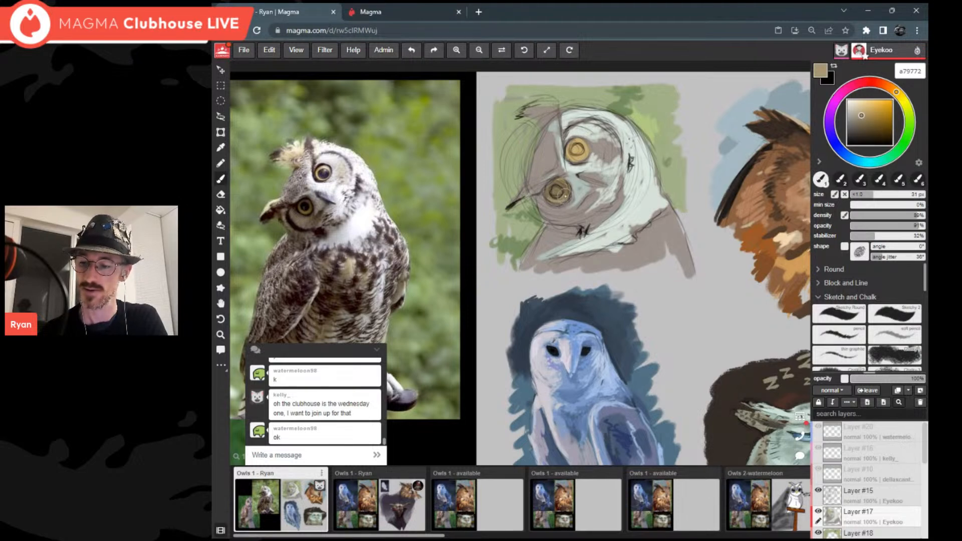
{"action": "left_click_drag", "start_coordinate": [863, 107], "coordinate": [861, 102]}
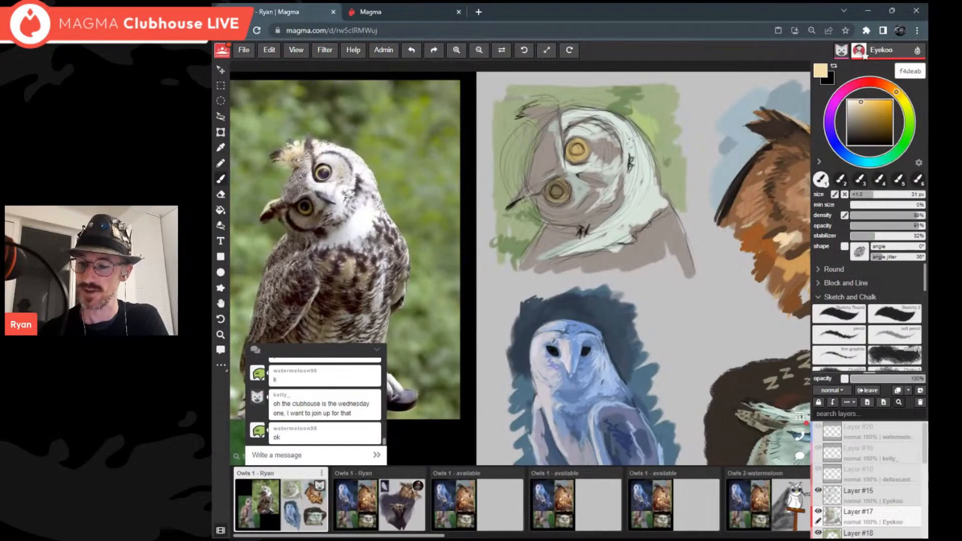
{"action": "left_click_drag", "start_coordinate": [588, 155], "coordinate": [585, 152]}
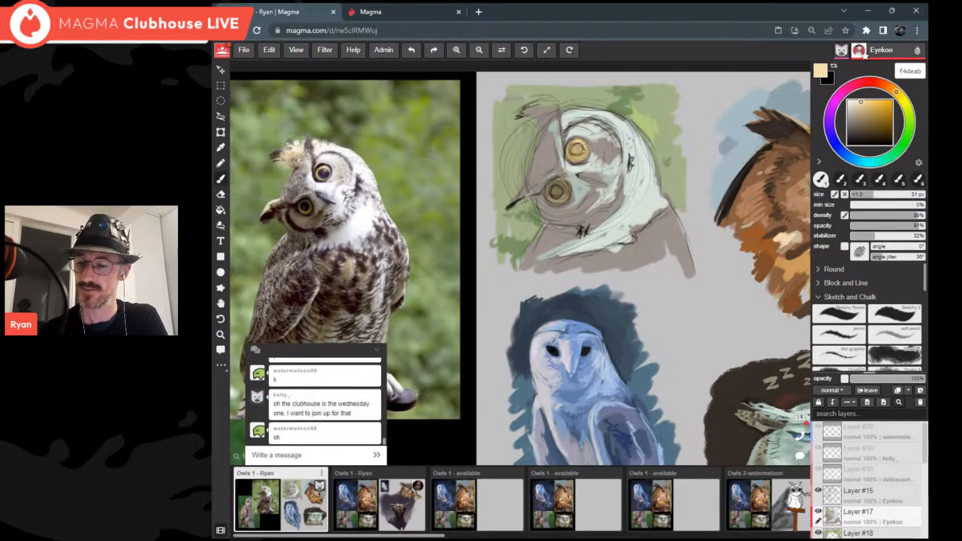
Step: Mix near-black 1d1d1b and paint solid pupils in both of the tilted owl's eyes
{"action": "left_click", "coordinate": [848, 145]}
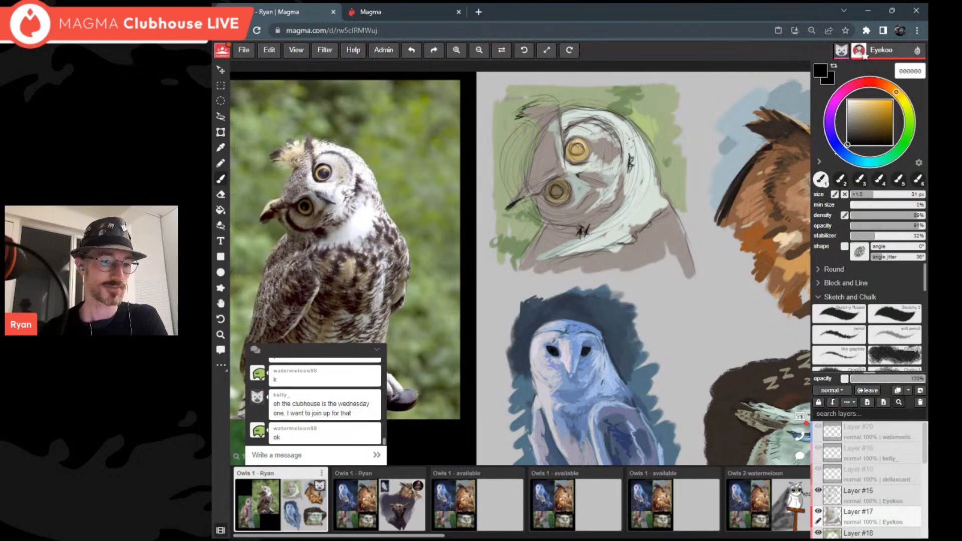
{"action": "left_click", "coordinate": [850, 136]}
{"action": "left_click_drag", "start_coordinate": [850, 137], "coordinate": [851, 139]}
{"action": "left_click_drag", "start_coordinate": [576, 155], "coordinate": [583, 159]}
{"action": "left_click_drag", "start_coordinate": [556, 197], "coordinate": [557, 192]}
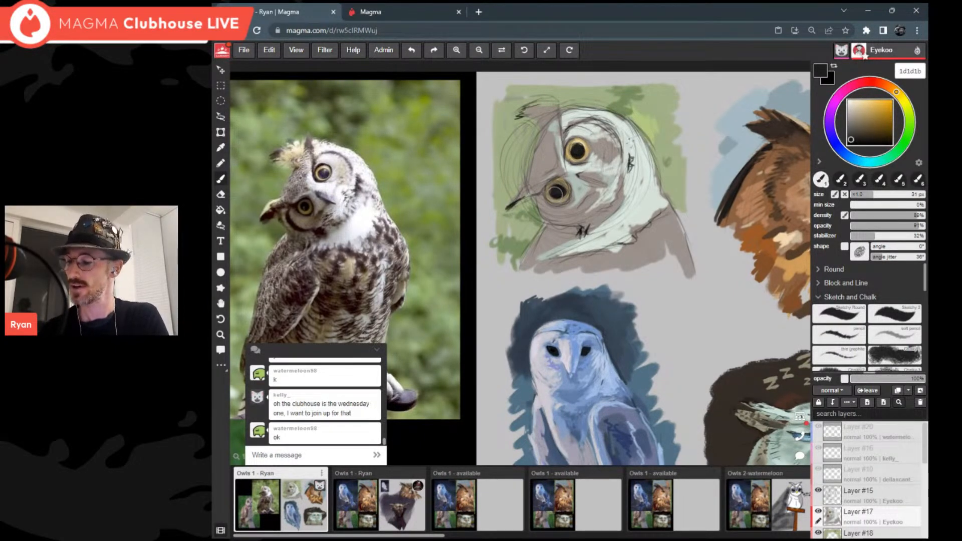
Step: Reduce the brush to 17 px, mix dark browns 2c2621 and 4a3f34, and paint the dark edge of the upper ear tuft toward the eye
{"action": "left_click", "coordinate": [859, 137]}
{"action": "left_click_drag", "start_coordinate": [895, 91], "coordinate": [889, 87]}
{"action": "key", "text": "bracketleft"}
{"action": "key", "text": "bracketleft"}
{"action": "key", "text": "bracketleft"}
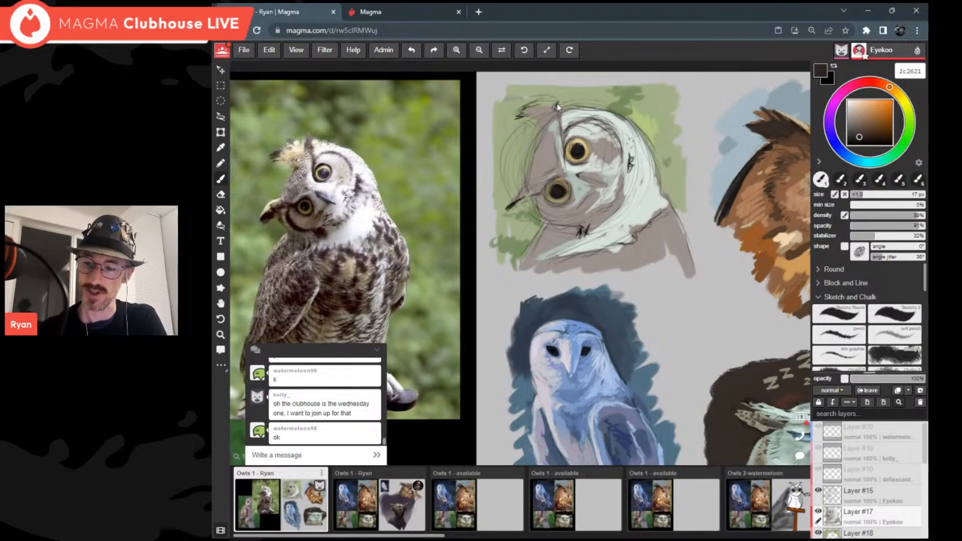
{"action": "left_click_drag", "start_coordinate": [558, 104], "coordinate": [560, 119]}
{"action": "left_click_drag", "start_coordinate": [858, 135], "coordinate": [861, 132]}
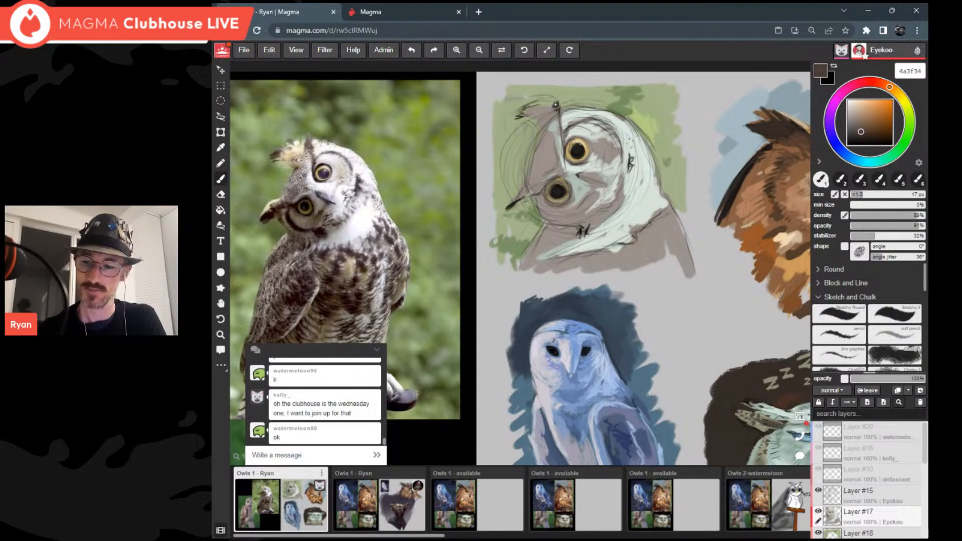
{"action": "mouse_move", "coordinate": [556, 103]}
{"action": "left_mouse_down"}
{"action": "mouse_move", "coordinate": [565, 152]}
{"action": "mouse_move", "coordinate": [571, 148]}
{"action": "left_mouse_up"}
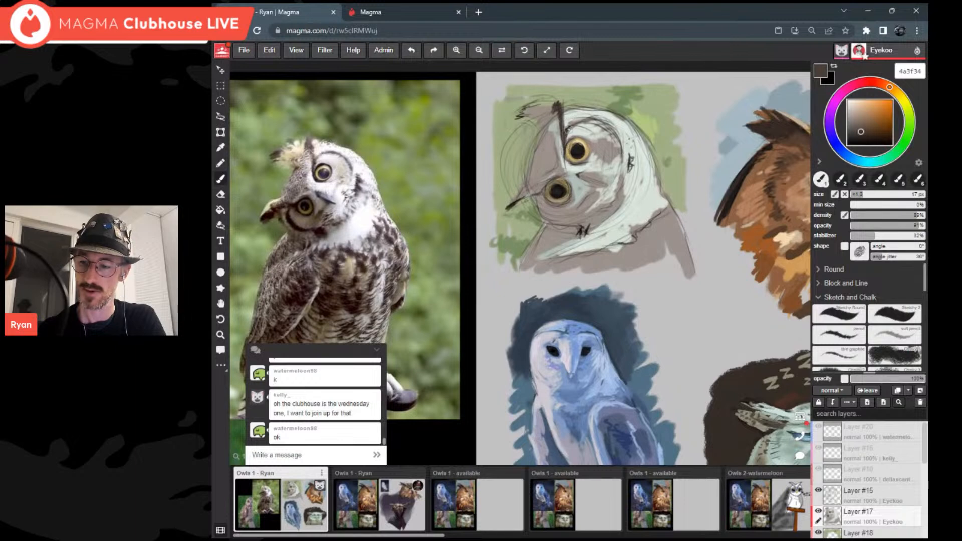
Step: Add a layer above Layer #15 and paint the lower ear tuft and both dark cheek patches in browns 4a3f34 and 2f2a24
{"action": "left_click", "coordinate": [902, 496]}
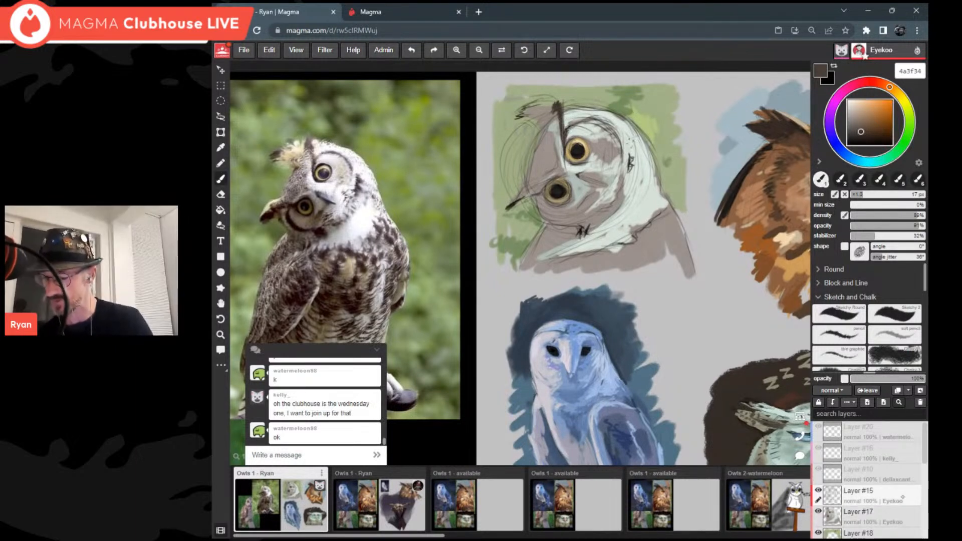
{"action": "left_click", "coordinate": [920, 390]}
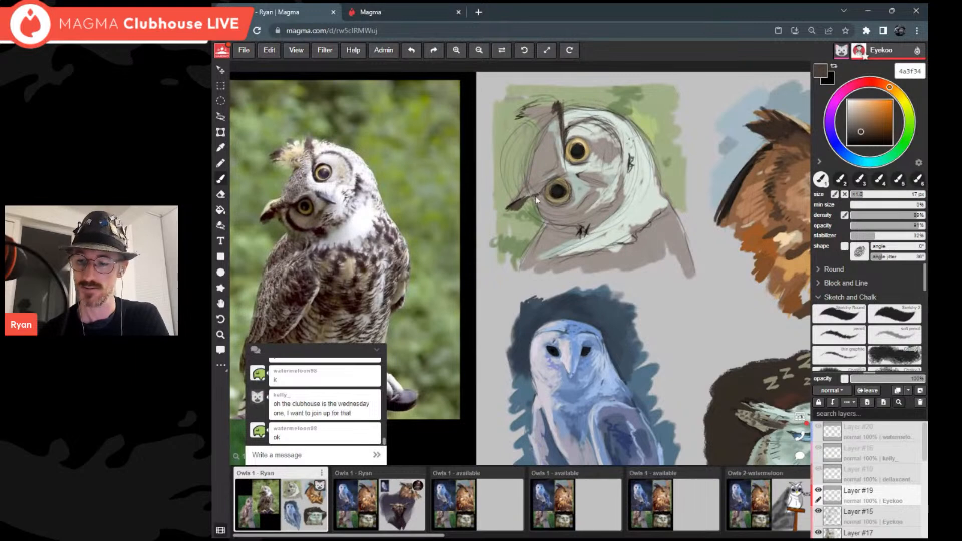
{"action": "left_click_drag", "start_coordinate": [559, 177], "coordinate": [550, 186]}
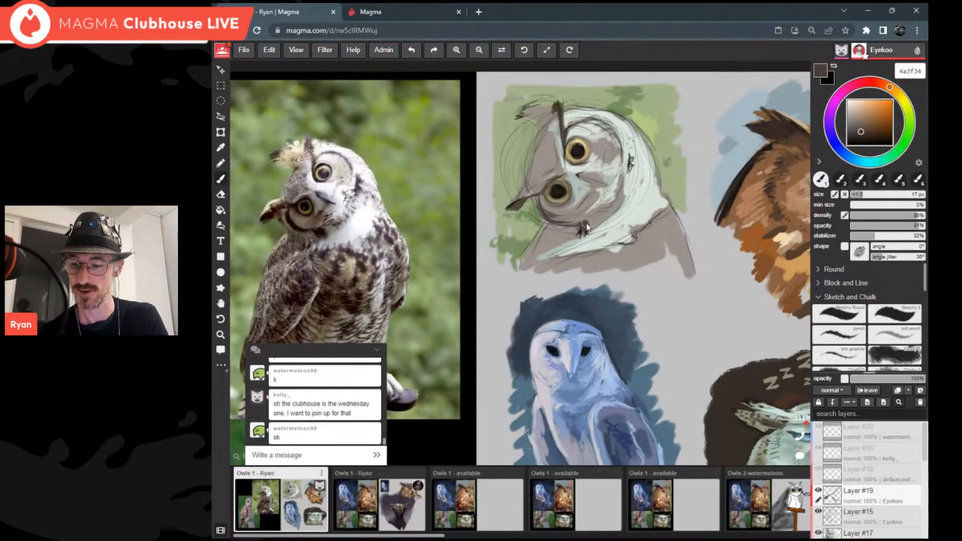
{"action": "left_click", "coordinate": [859, 136]}
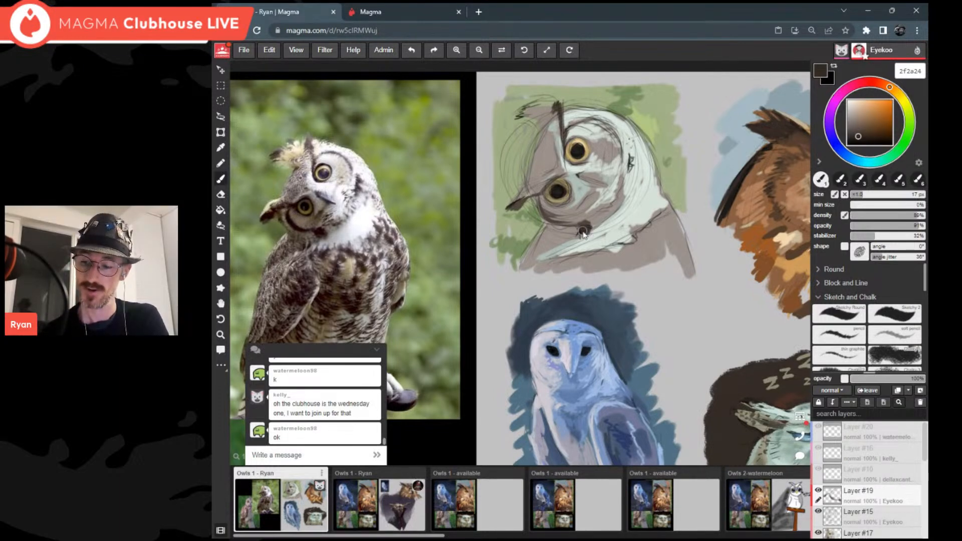
{"action": "left_click_drag", "start_coordinate": [631, 154], "coordinate": [631, 172]}
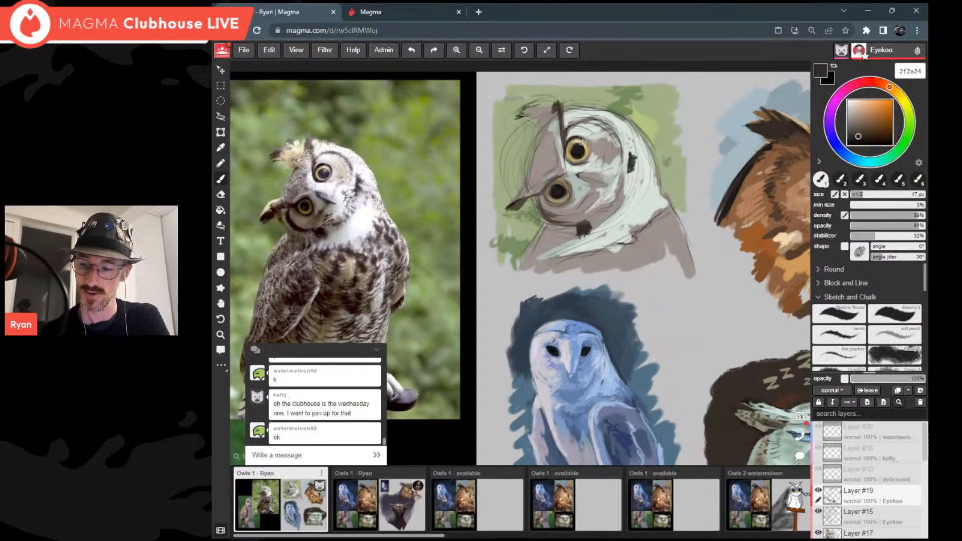
Step: Sample near-black 151413 from the lower pupil and deepen the ear tuft tips and the dark outlines around the eyes
{"action": "left_click", "coordinate": [561, 181], "text": "alt"}
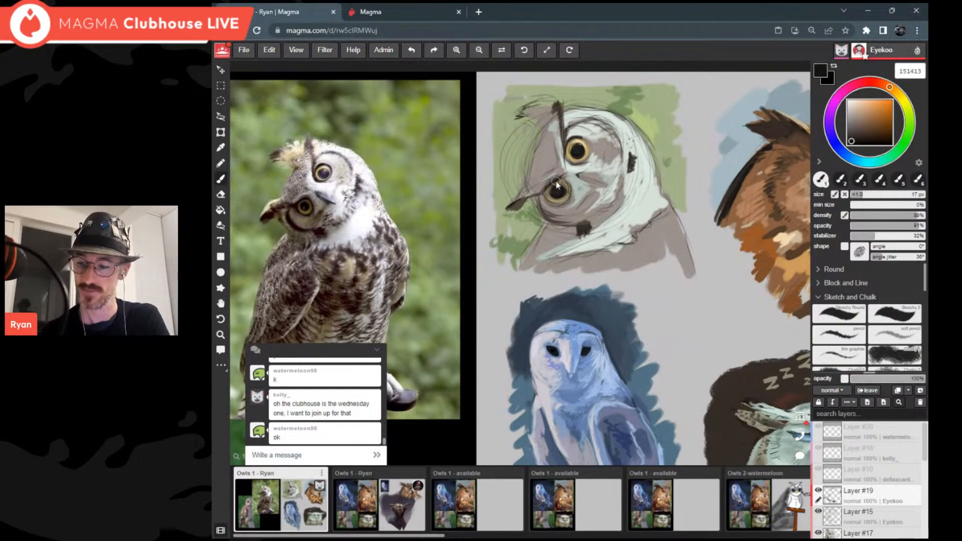
{"action": "scroll", "coordinate": [567, 180], "scroll_direction": "down", "scroll_amount": 4}
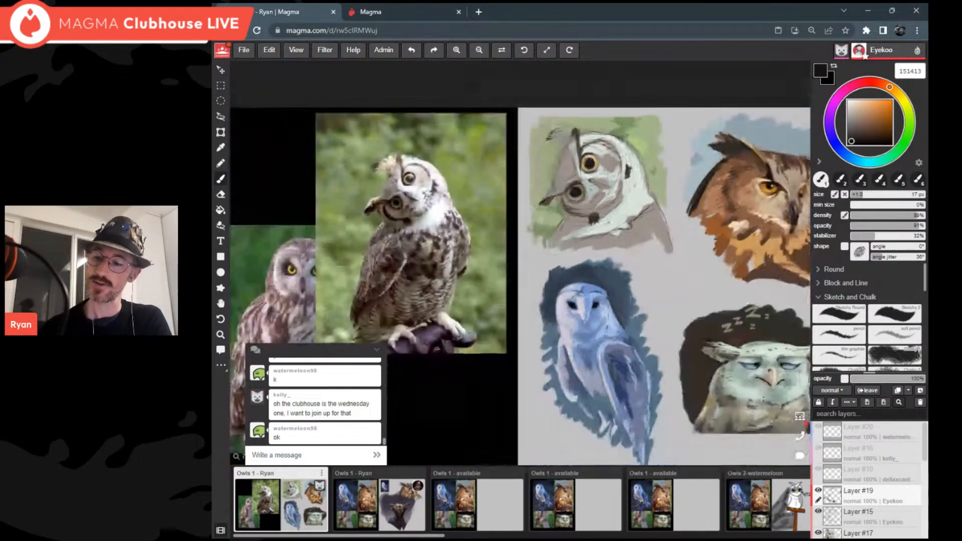
{"action": "scroll", "coordinate": [568, 181], "scroll_direction": "up", "scroll_amount": 3}
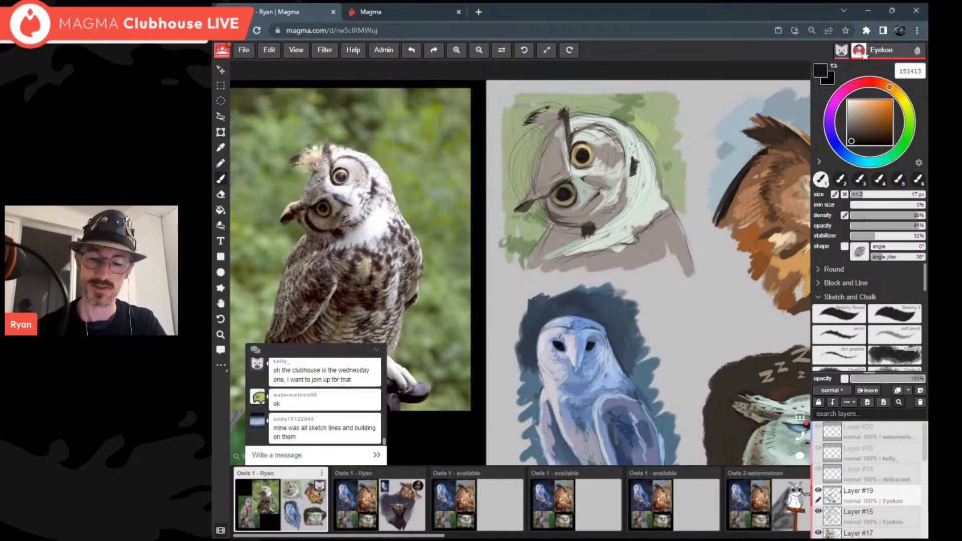
Step: Mix yellow-tans bcab7c and dfcfa1 to paint feathers on both ear tufts, and resample pale green-white d4e0d7 from the plumage
{"action": "left_click", "coordinate": [859, 113]}
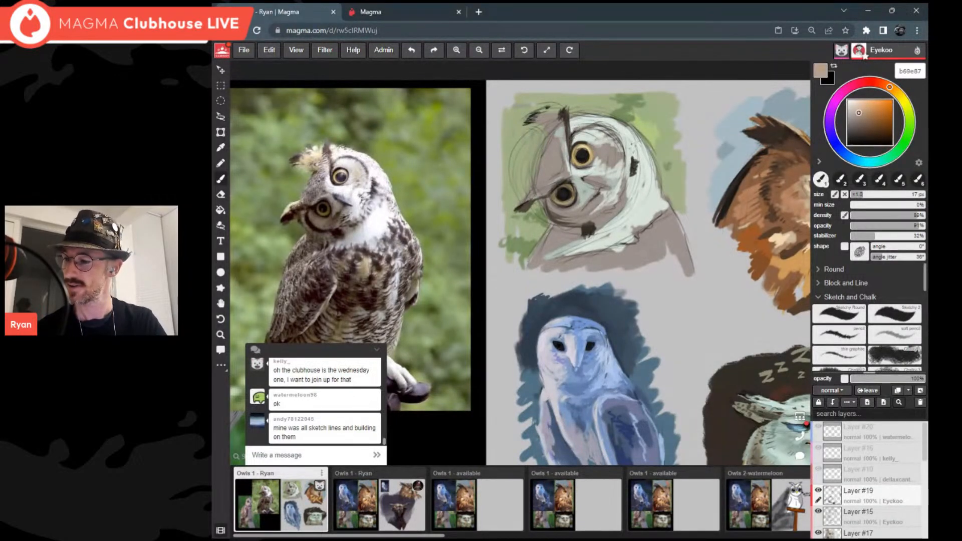
{"action": "left_click_drag", "start_coordinate": [890, 86], "coordinate": [897, 93]}
{"action": "left_click", "coordinate": [863, 112]}
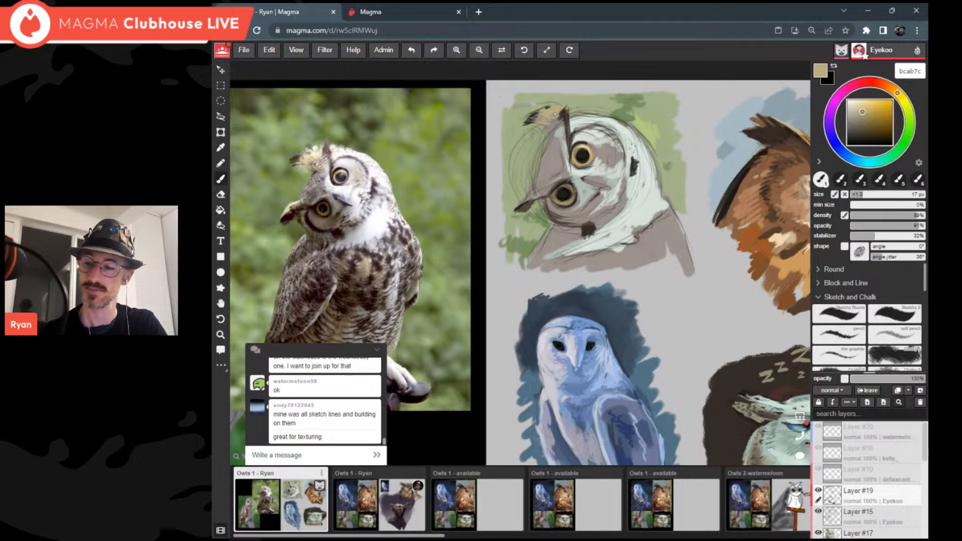
{"action": "left_click", "coordinate": [860, 106]}
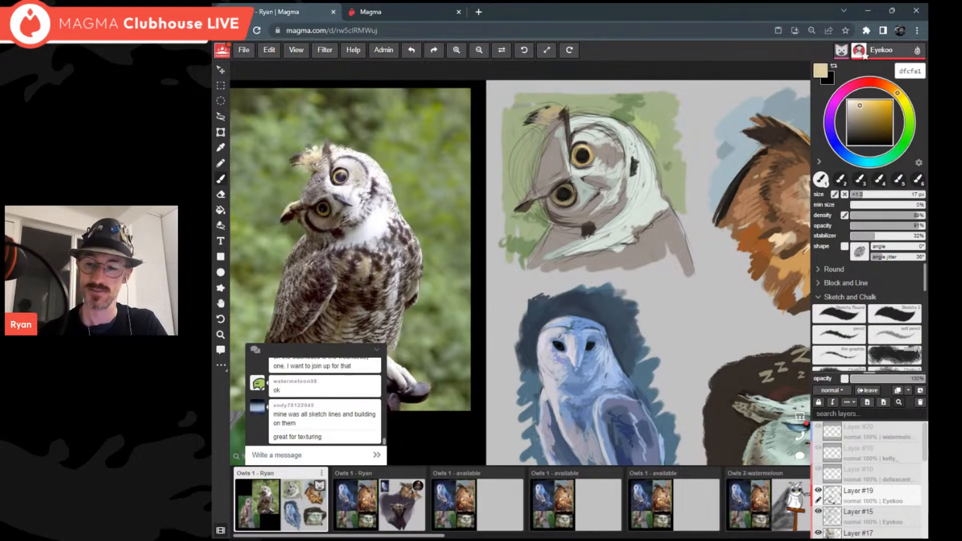
{"action": "left_click_drag", "start_coordinate": [550, 113], "coordinate": [562, 107]}
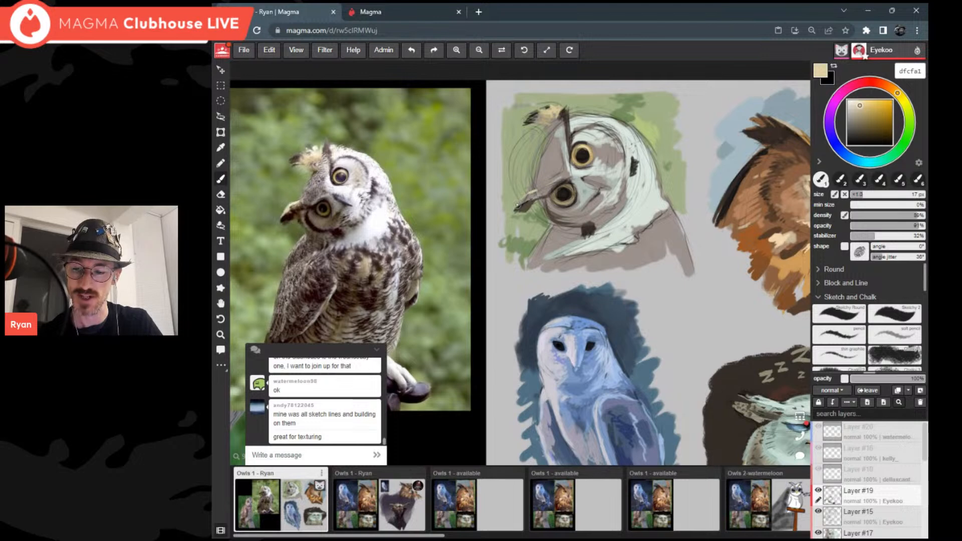
{"action": "left_click_drag", "start_coordinate": [516, 211], "coordinate": [537, 193]}
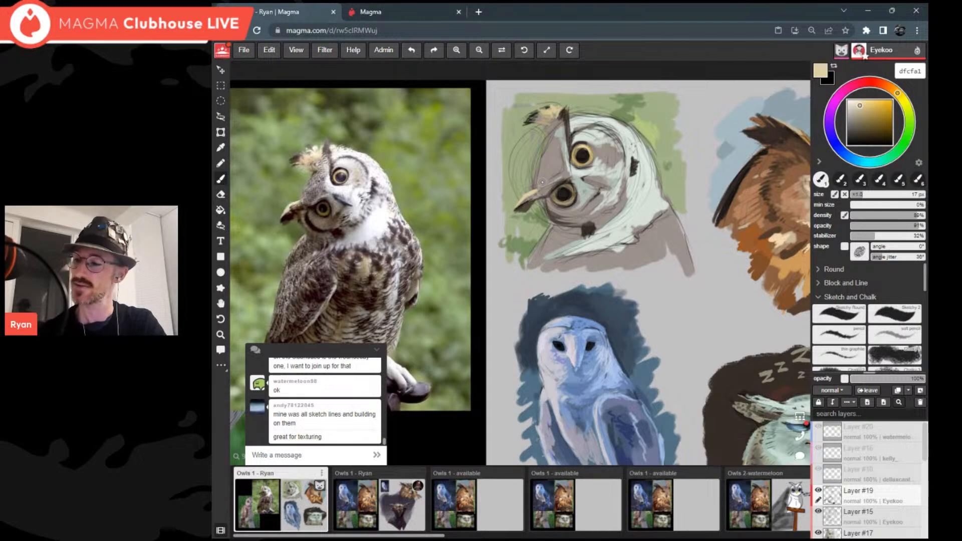
{"action": "left_click", "coordinate": [855, 103]}
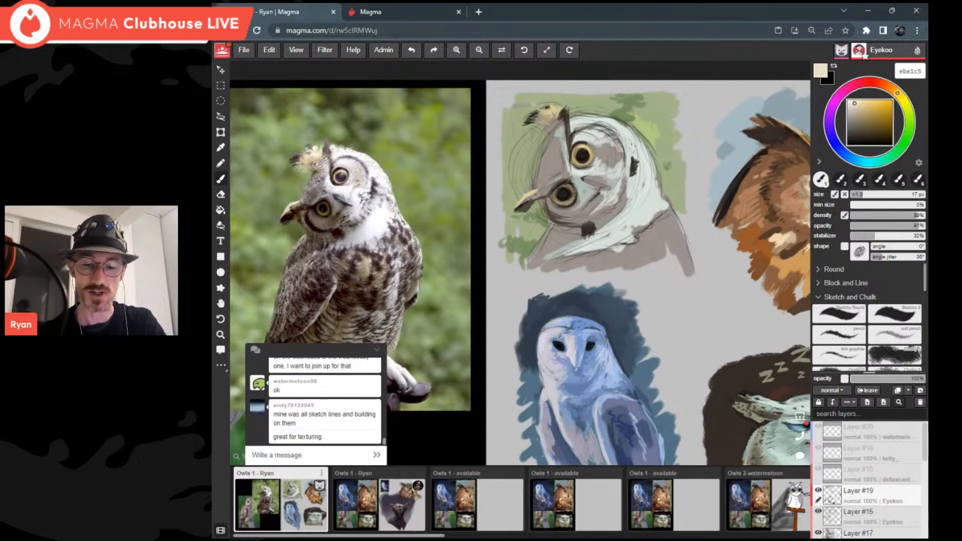
{"action": "left_click", "coordinate": [540, 184], "text": "alt"}
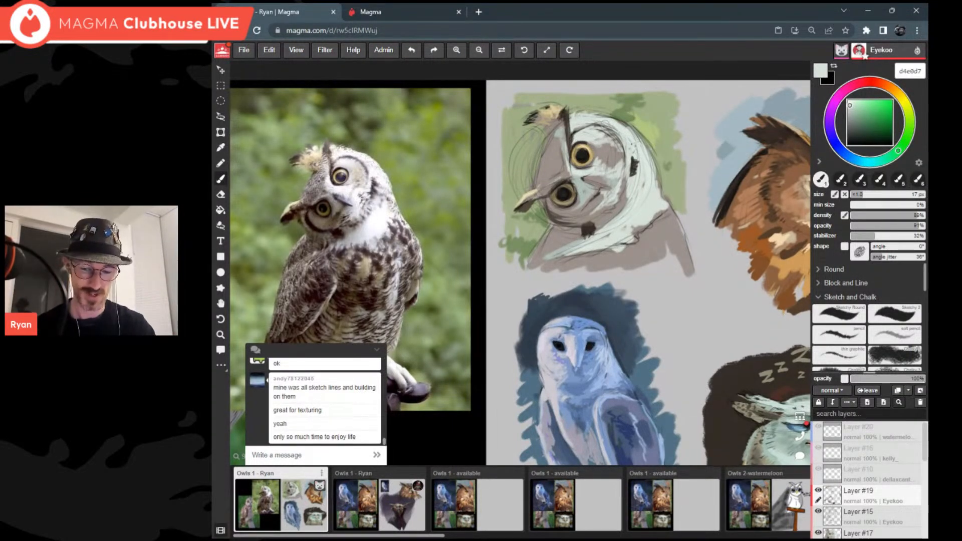
Step: Examine the tilted owl painting's values and shapes against its reference photo and the neighbouring owl studies
{"action": "scroll", "coordinate": [632, 210], "scroll_direction": "down", "scroll_amount": 2}
{"action": "scroll", "coordinate": [651, 155], "scroll_direction": "up", "scroll_amount": 2}
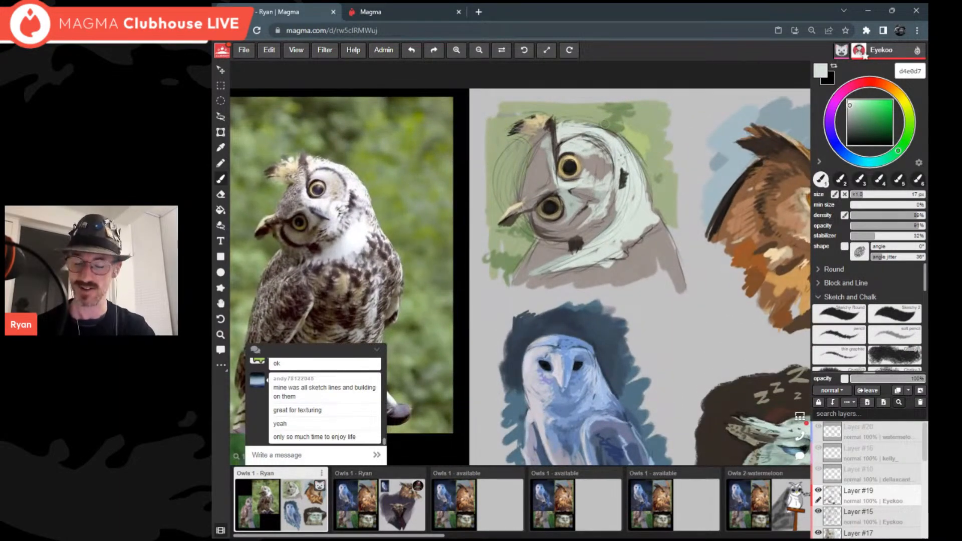
{"action": "scroll", "coordinate": [605, 124], "scroll_direction": "down", "scroll_amount": 1}
{"action": "scroll", "coordinate": [605, 151], "scroll_direction": "up", "scroll_amount": 2}
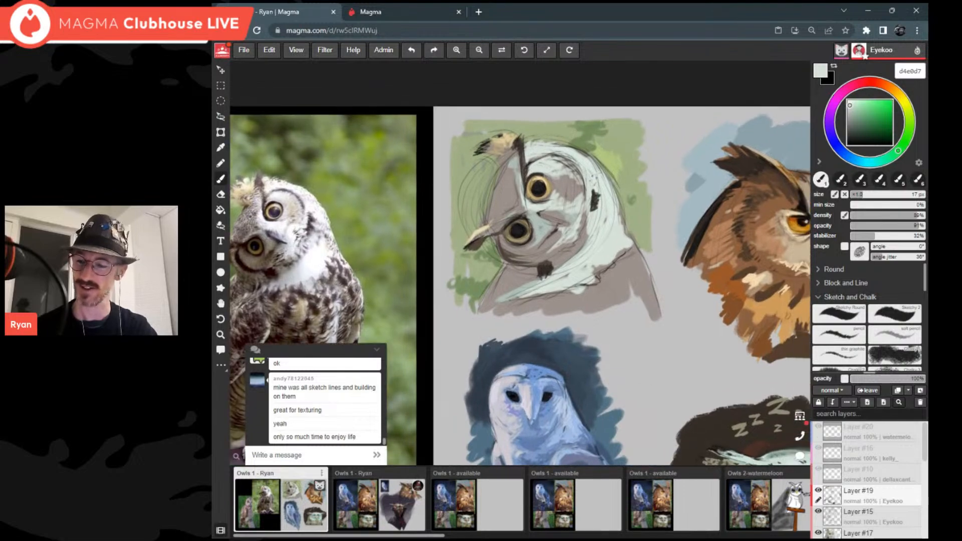
{"action": "scroll", "coordinate": [592, 210], "scroll_direction": "down", "scroll_amount": 1}
{"action": "scroll", "coordinate": [644, 166], "scroll_direction": "up", "scroll_amount": 1}
{"action": "scroll", "coordinate": [601, 175], "scroll_direction": "down", "scroll_amount": 1}
{"action": "scroll", "coordinate": [702, 181], "scroll_direction": "up", "scroll_amount": 2}
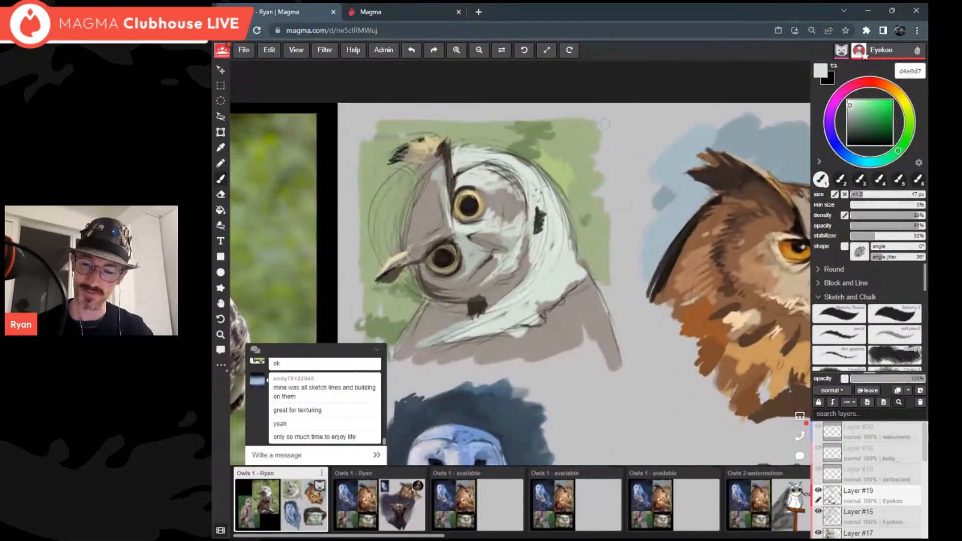
{"action": "scroll", "coordinate": [616, 171], "scroll_direction": "down", "scroll_amount": 2}
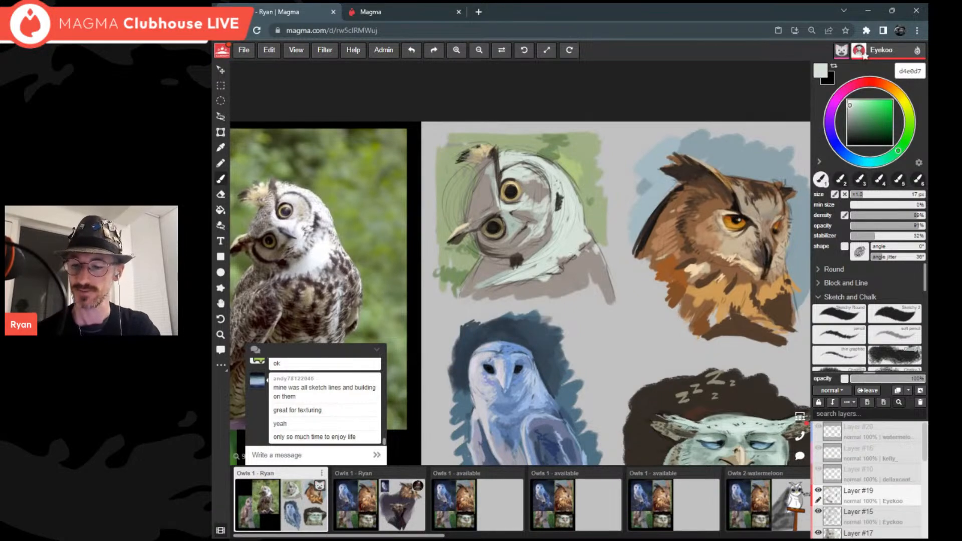
{"action": "scroll", "coordinate": [571, 257], "scroll_direction": "down", "scroll_amount": 1}
{"action": "scroll", "coordinate": [570, 257], "scroll_direction": "up", "scroll_amount": 2}
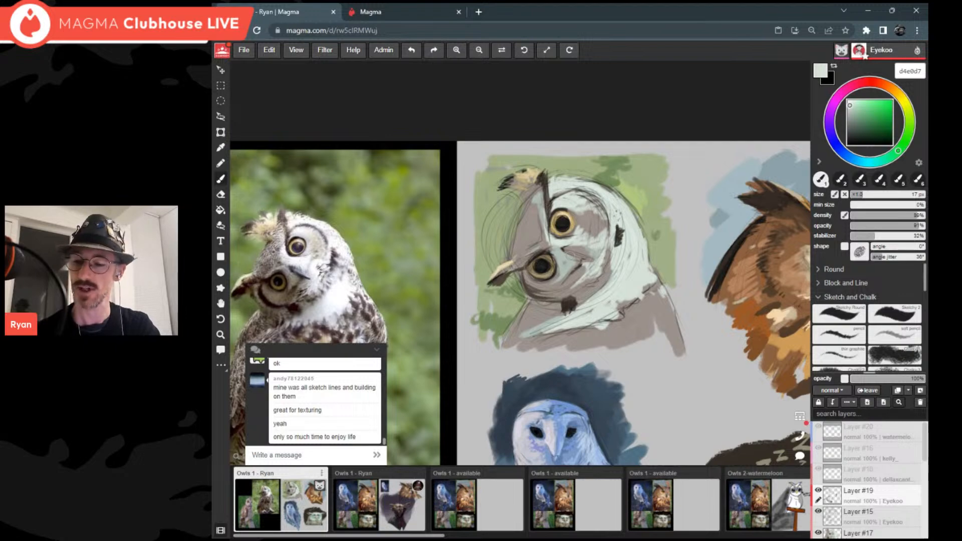
Step: Paint a warm tan patch beside the tilted owl's upper eye with dccc9e and d3c39b, and soften it with pale green-white d2ded5
{"action": "scroll", "coordinate": [570, 256], "scroll_direction": "up", "scroll_amount": 3}
{"action": "scroll", "coordinate": [570, 257], "scroll_direction": "down", "scroll_amount": 3}
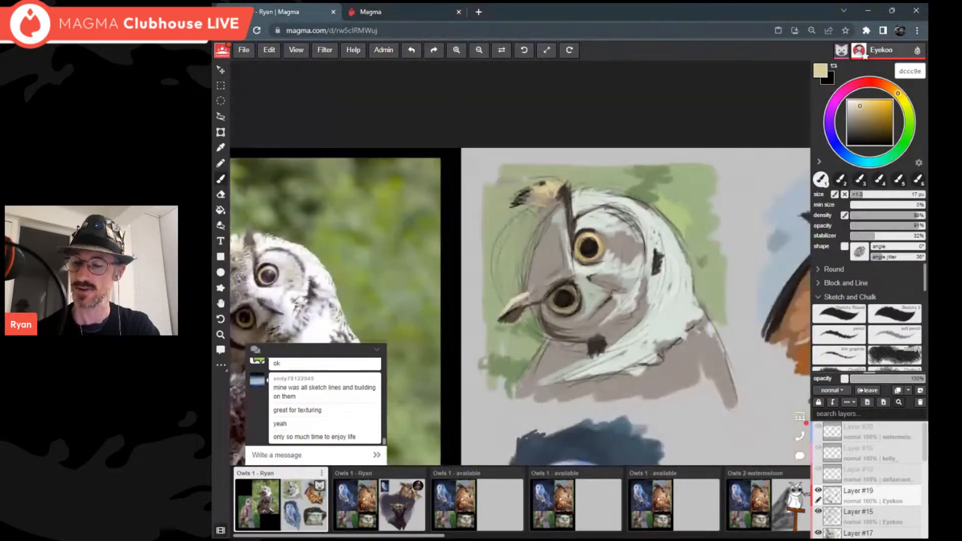
{"action": "mouse_move", "coordinate": [610, 219]}
{"action": "left_mouse_down"}
{"action": "mouse_move", "coordinate": [620, 215]}
{"action": "mouse_move", "coordinate": [620, 231]}
{"action": "left_mouse_up"}
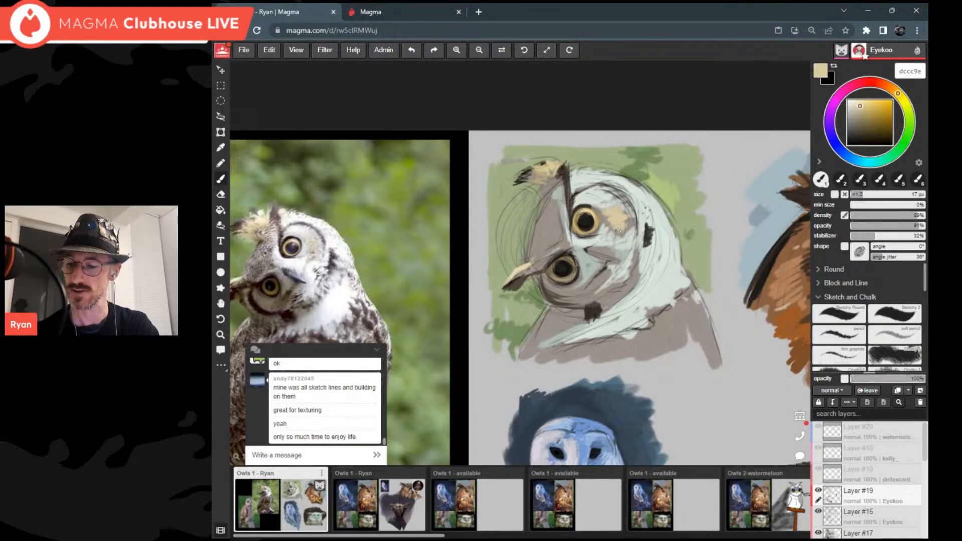
{"action": "scroll", "coordinate": [626, 236], "scroll_direction": "up", "scroll_amount": 3}
{"action": "left_click", "coordinate": [621, 240], "text": "alt"}
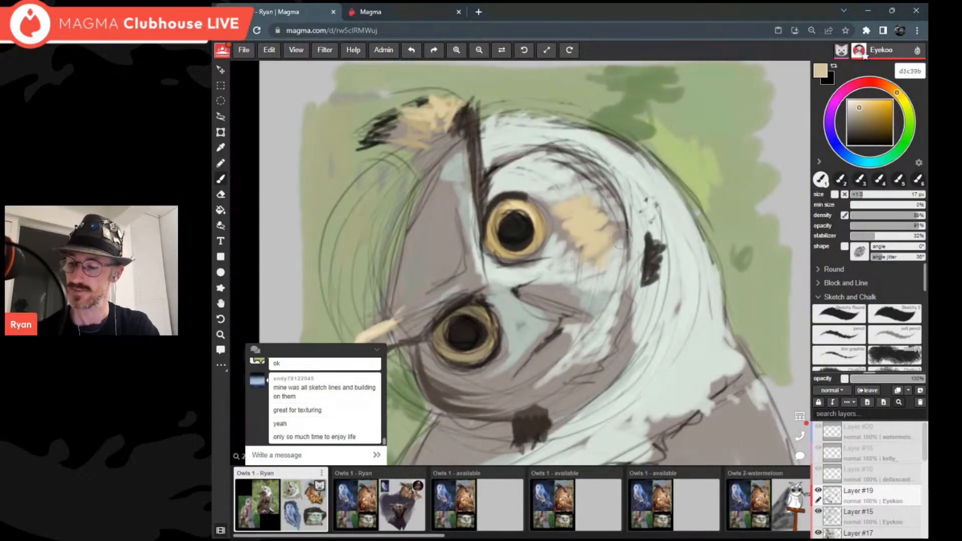
{"action": "mouse_move", "coordinate": [598, 253]}
{"action": "left_mouse_down"}
{"action": "mouse_move", "coordinate": [584, 203]}
{"action": "mouse_move", "coordinate": [616, 231]}
{"action": "left_mouse_up"}
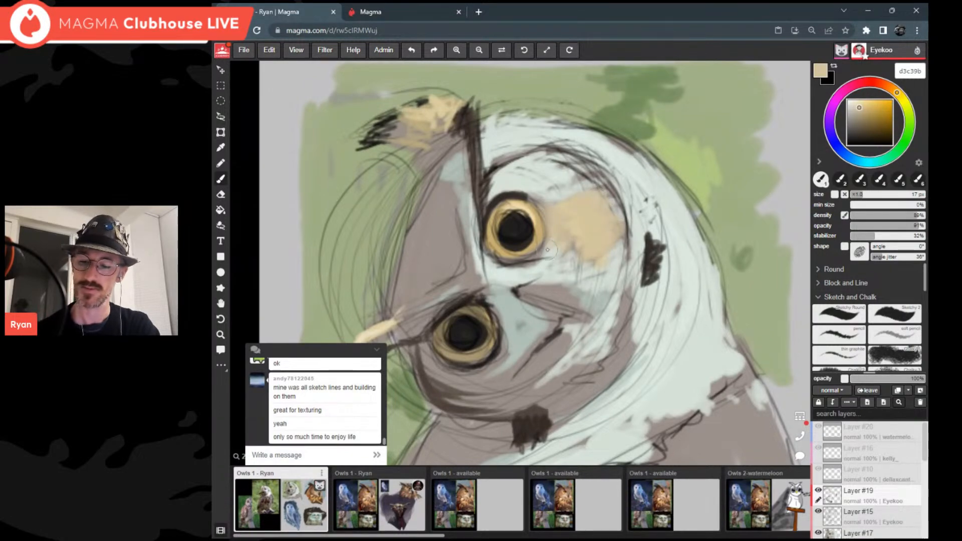
{"action": "scroll", "coordinate": [547, 250], "scroll_direction": "down", "scroll_amount": 5}
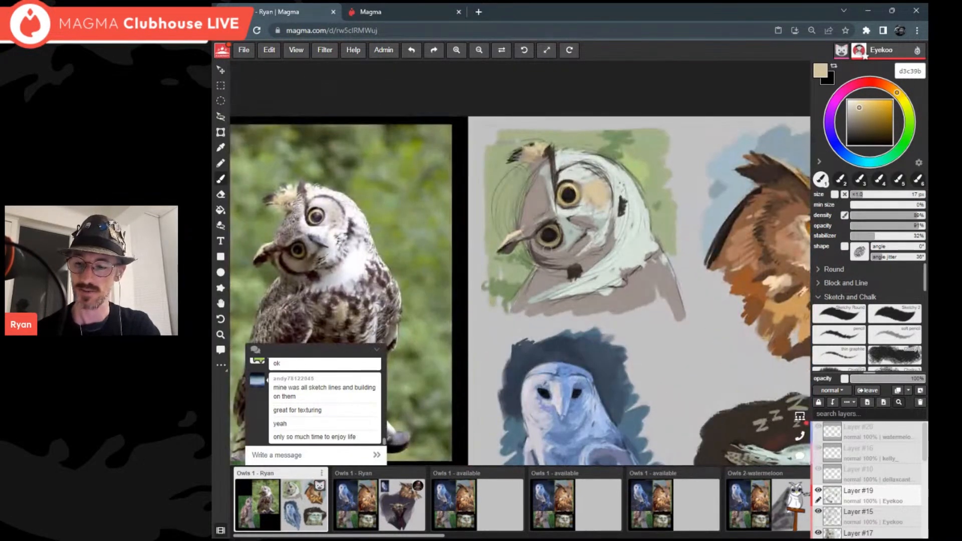
{"action": "left_click", "coordinate": [548, 250], "text": "alt"}
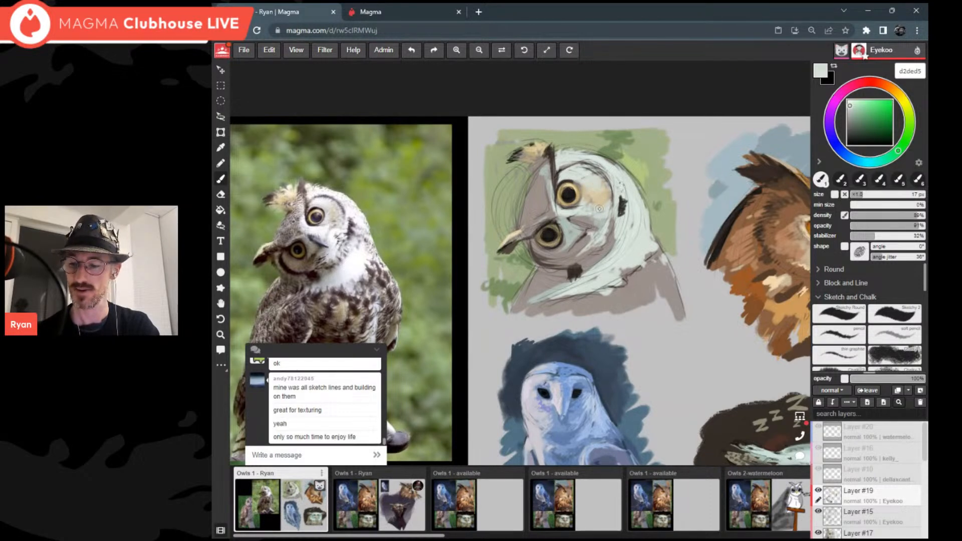
{"action": "left_click_drag", "start_coordinate": [607, 195], "coordinate": [592, 166]}
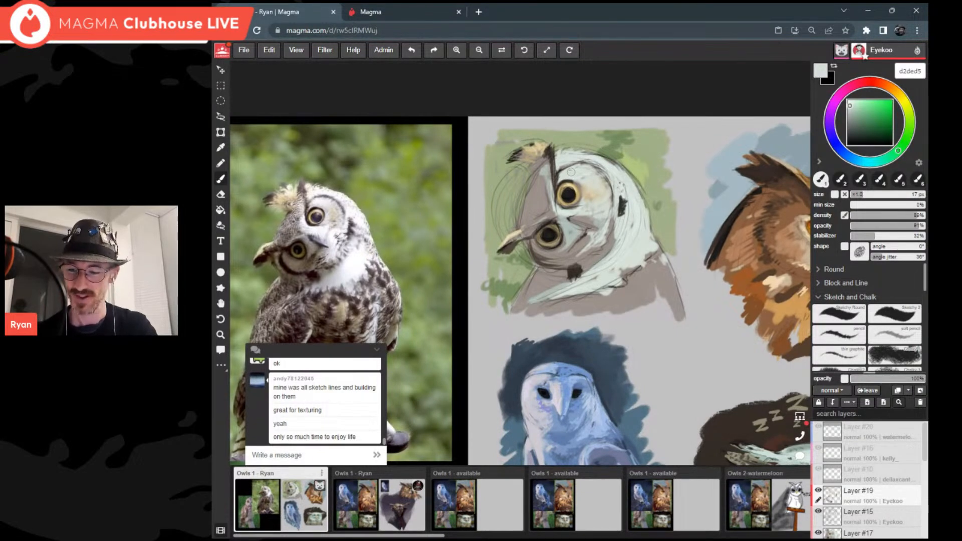
Step: Sample greys from the owl's face and paint pale grey-green b1c2b9 strokes on the lower cheek beside the dark patch
{"action": "scroll", "coordinate": [533, 321], "scroll_direction": "up", "scroll_amount": 2}
{"action": "left_click", "coordinate": [558, 171], "text": "alt"}
{"action": "scroll", "coordinate": [571, 173], "scroll_direction": "up", "scroll_amount": 2}
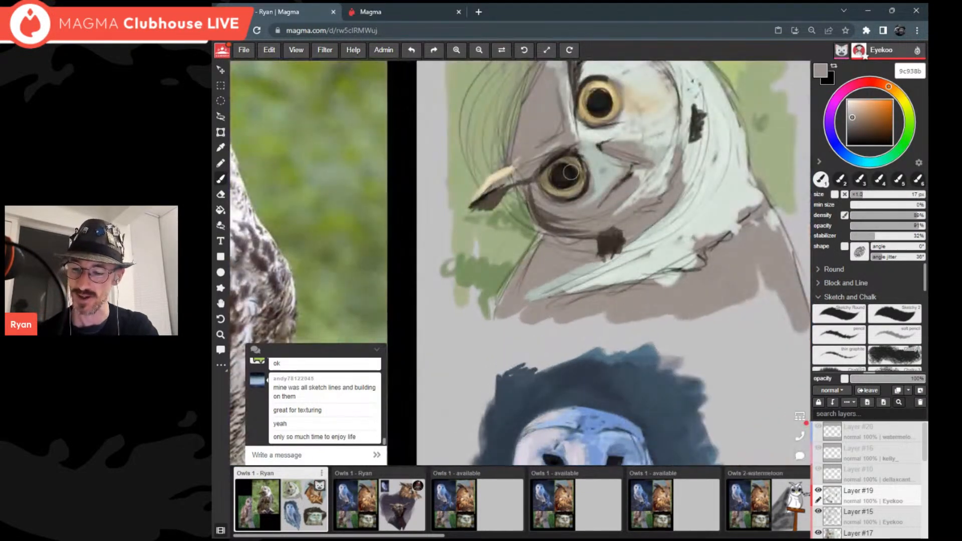
{"action": "left_click", "coordinate": [570, 172], "text": "alt"}
{"action": "scroll", "coordinate": [571, 173], "scroll_direction": "up", "scroll_amount": 2}
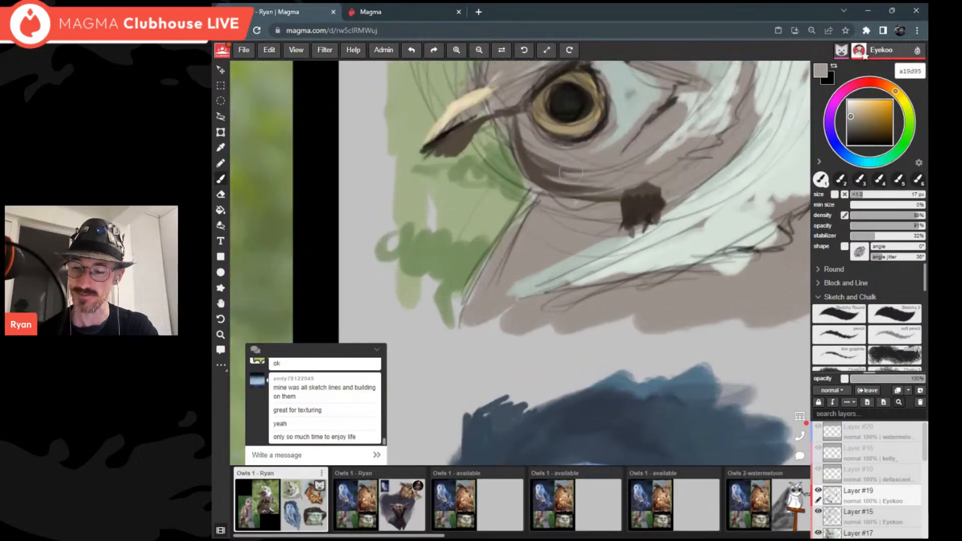
{"action": "left_click", "coordinate": [571, 172], "text": "alt"}
{"action": "scroll", "coordinate": [571, 173], "scroll_direction": "down", "scroll_amount": 4}
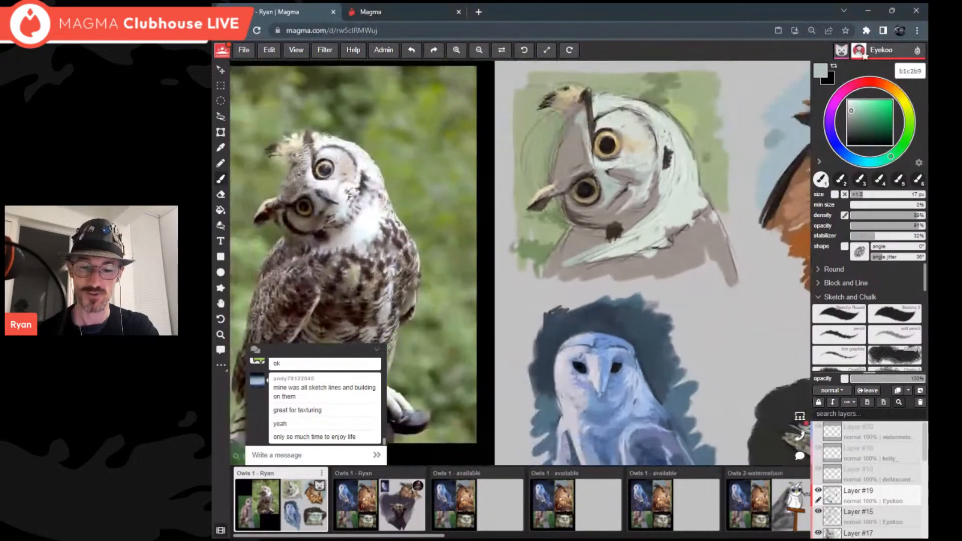
{"action": "mouse_move", "coordinate": [625, 222]}
{"action": "left_mouse_down"}
{"action": "mouse_move", "coordinate": [630, 233]}
{"action": "mouse_move", "coordinate": [625, 222]}
{"action": "mouse_move", "coordinate": [626, 232]}
{"action": "mouse_move", "coordinate": [646, 218]}
{"action": "left_mouse_up"}
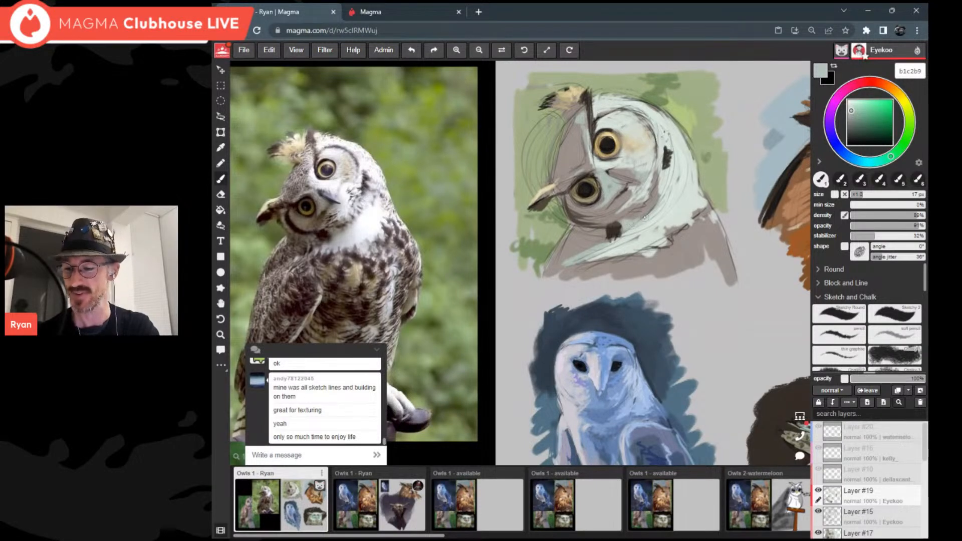
Step: Paint grey-green 96a79e along the underside of the facial disc and lighter aab2aa over the shaded forehead
{"action": "left_click", "coordinate": [603, 233], "text": "alt"}
{"action": "mouse_move", "coordinate": [590, 230]}
{"action": "left_mouse_down"}
{"action": "mouse_move", "coordinate": [608, 230]}
{"action": "mouse_move", "coordinate": [607, 243]}
{"action": "left_mouse_up"}
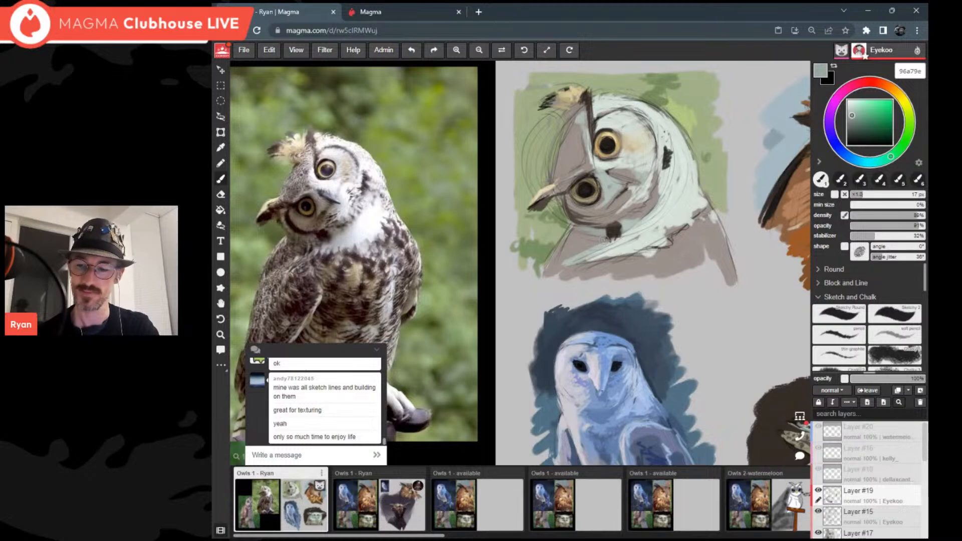
{"action": "left_click", "coordinate": [603, 240], "text": "alt"}
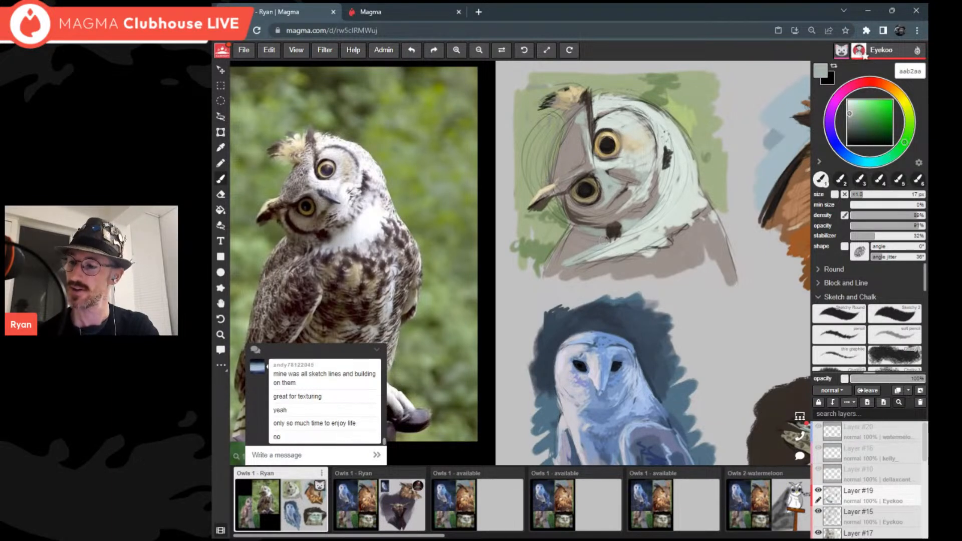
{"action": "left_click_drag", "start_coordinate": [576, 115], "coordinate": [571, 136]}
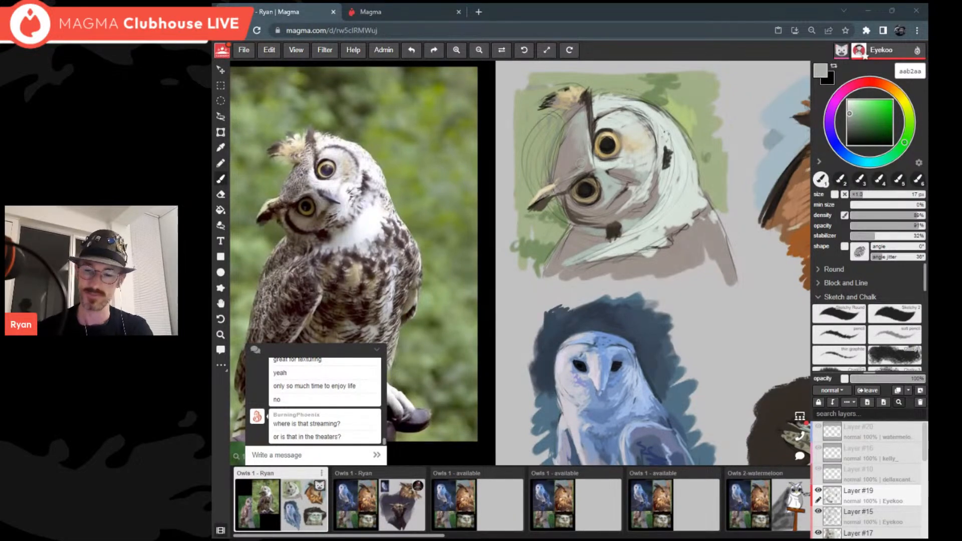
Step: Sample dark brown 36302a, lighten it to 665c52, and paint the brown shading around the lower eye
{"action": "scroll", "coordinate": [580, 162], "scroll_direction": "up", "scroll_amount": 2}
{"action": "left_click", "coordinate": [581, 163], "text": "alt"}
{"action": "scroll", "coordinate": [580, 163], "scroll_direction": "down", "scroll_amount": 2}
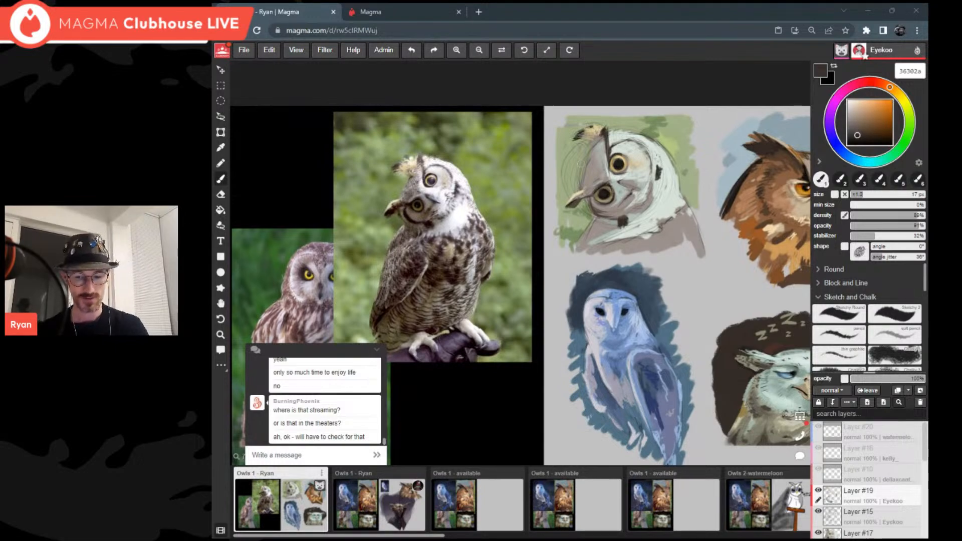
{"action": "scroll", "coordinate": [581, 163], "scroll_direction": "up", "scroll_amount": 2}
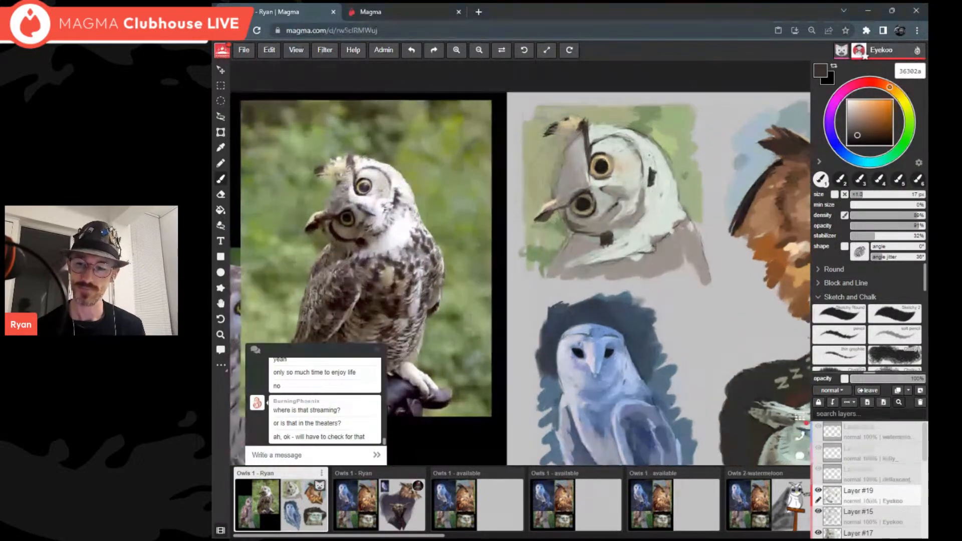
{"action": "scroll", "coordinate": [600, 235], "scroll_direction": "up", "scroll_amount": 3}
{"action": "left_click", "coordinate": [856, 127]}
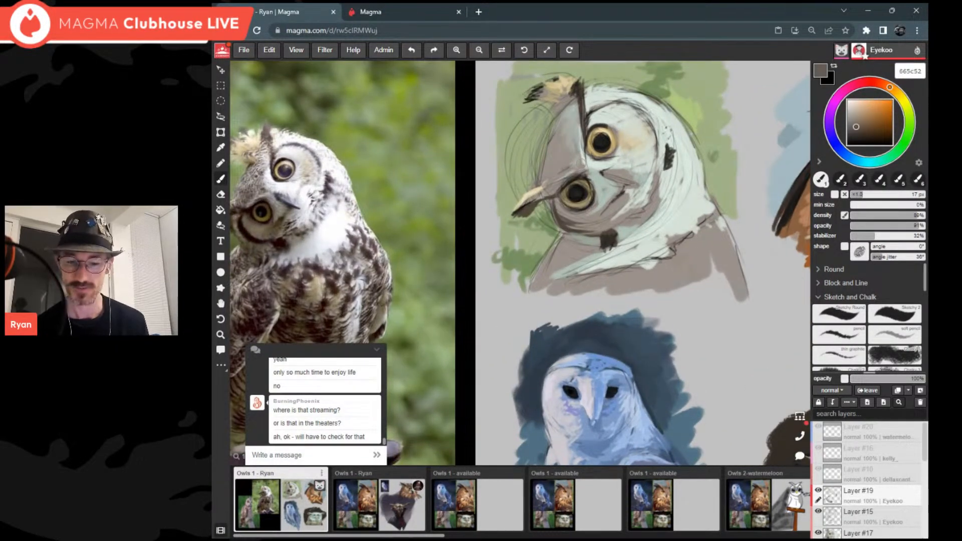
{"action": "mouse_move", "coordinate": [567, 215]}
{"action": "left_mouse_down"}
{"action": "mouse_move", "coordinate": [558, 204]}
{"action": "mouse_move", "coordinate": [571, 218]}
{"action": "mouse_move", "coordinate": [594, 218]}
{"action": "left_mouse_up"}
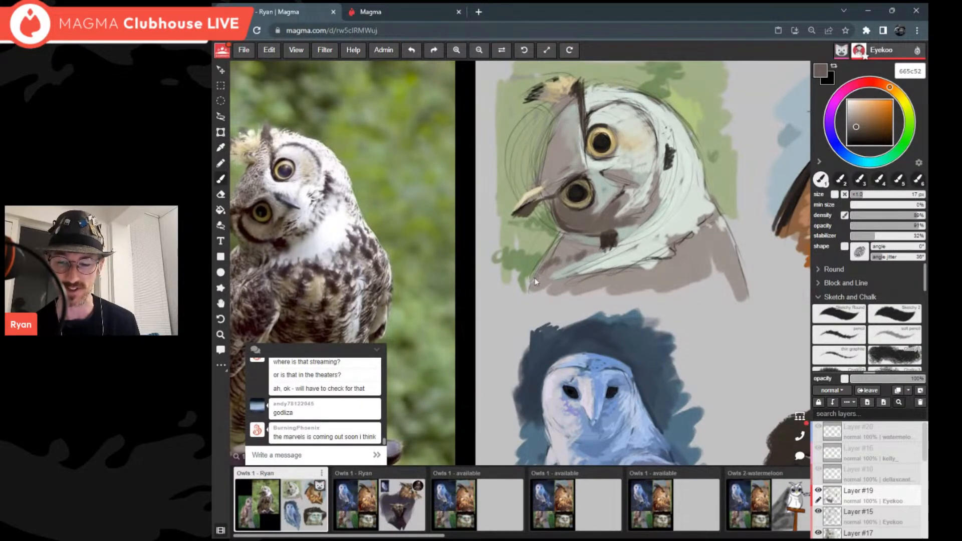
Step: Reduce the brush size and paint black 000000 accents on the tips of both ear tufts
{"action": "scroll", "coordinate": [551, 259], "scroll_direction": "down", "scroll_amount": 2}
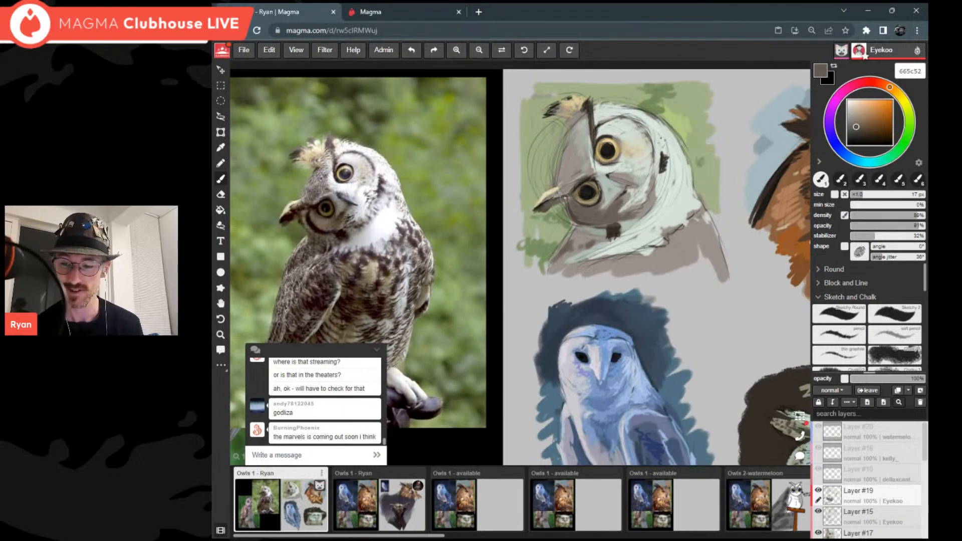
{"action": "key", "text": "bracketleft"}
{"action": "key", "text": "bracketleft"}
{"action": "key", "text": "bracketleft"}
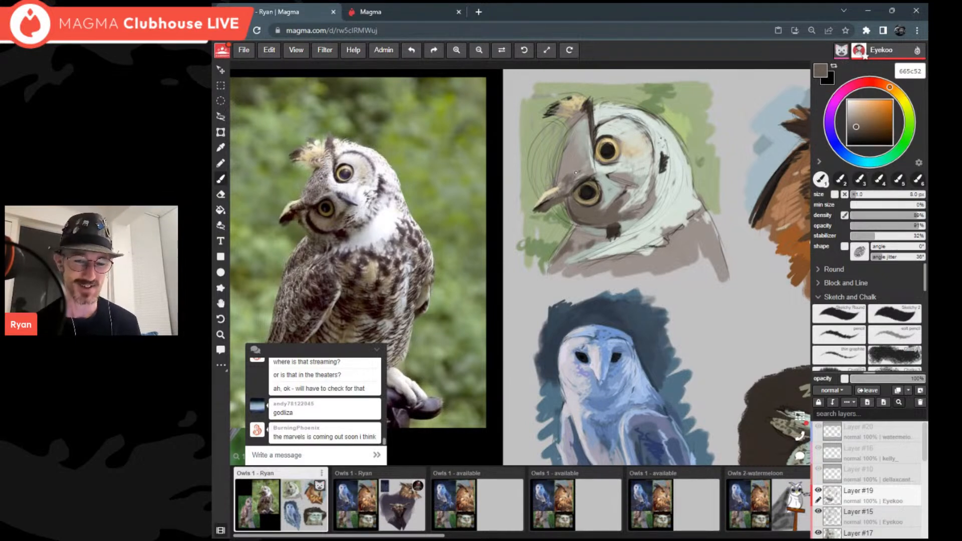
{"action": "left_click", "coordinate": [560, 110], "text": "alt"}
{"action": "mouse_move", "coordinate": [550, 202]}
{"action": "left_mouse_down"}
{"action": "mouse_move", "coordinate": [540, 209]}
{"action": "mouse_move", "coordinate": [550, 206]}
{"action": "left_mouse_up"}
{"action": "mouse_move", "coordinate": [556, 108]}
{"action": "left_mouse_down"}
{"action": "mouse_move", "coordinate": [549, 117]}
{"action": "mouse_move", "coordinate": [557, 107]}
{"action": "left_mouse_up"}
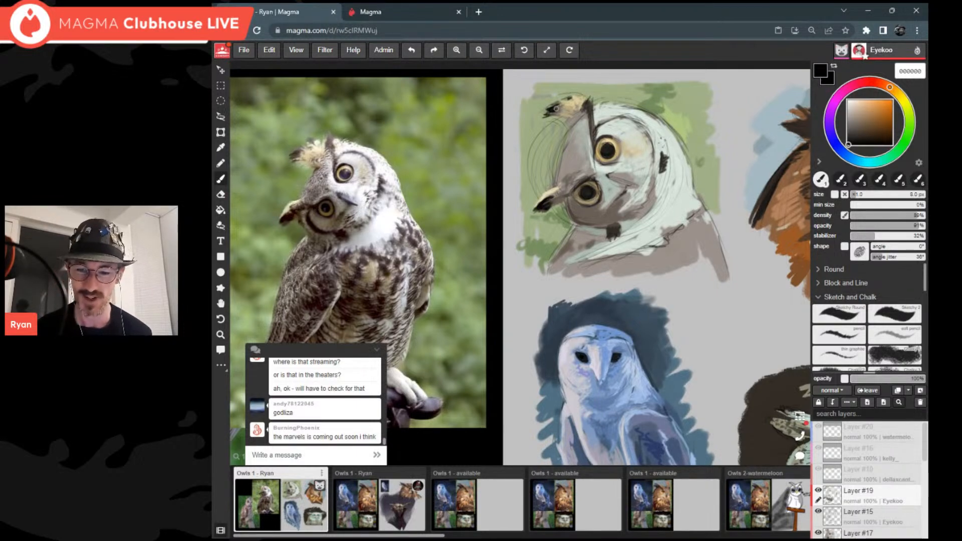
Step: Sample light grey a9ada5, paint fine strokes along the dark forehead stripe, and check the painting in a mirrored view
{"action": "left_click", "coordinate": [556, 108], "text": "alt"}
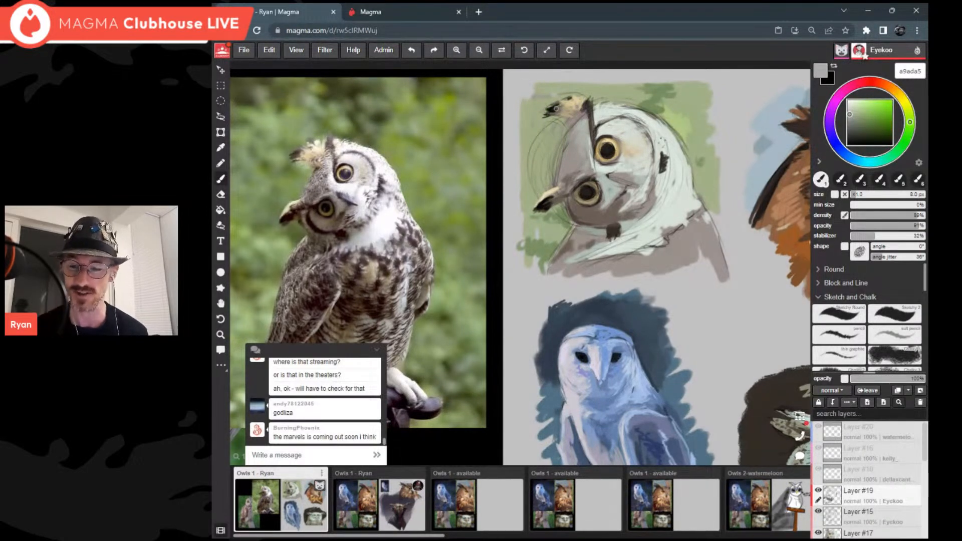
{"action": "left_click_drag", "start_coordinate": [590, 124], "coordinate": [595, 152]}
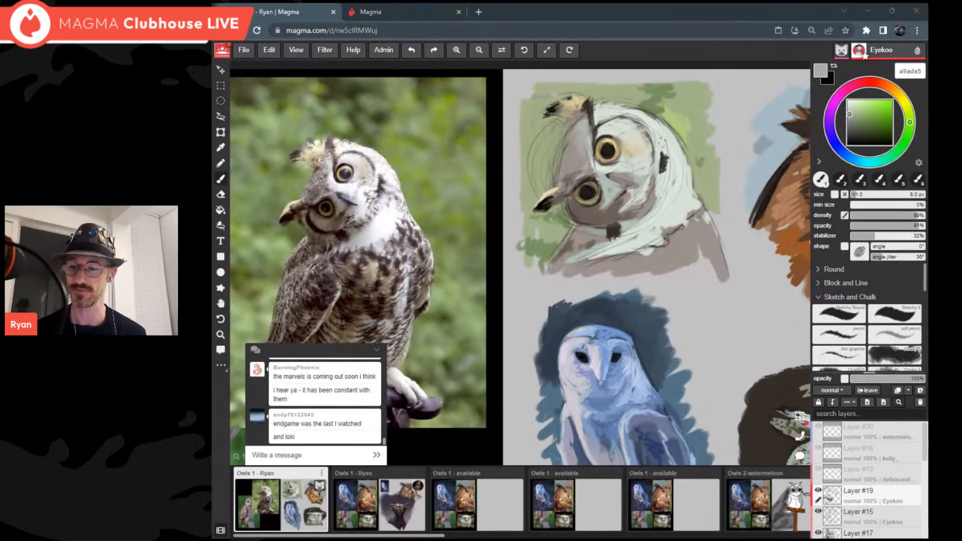
{"action": "key", "text": "h"}
{"action": "key", "text": "h"}
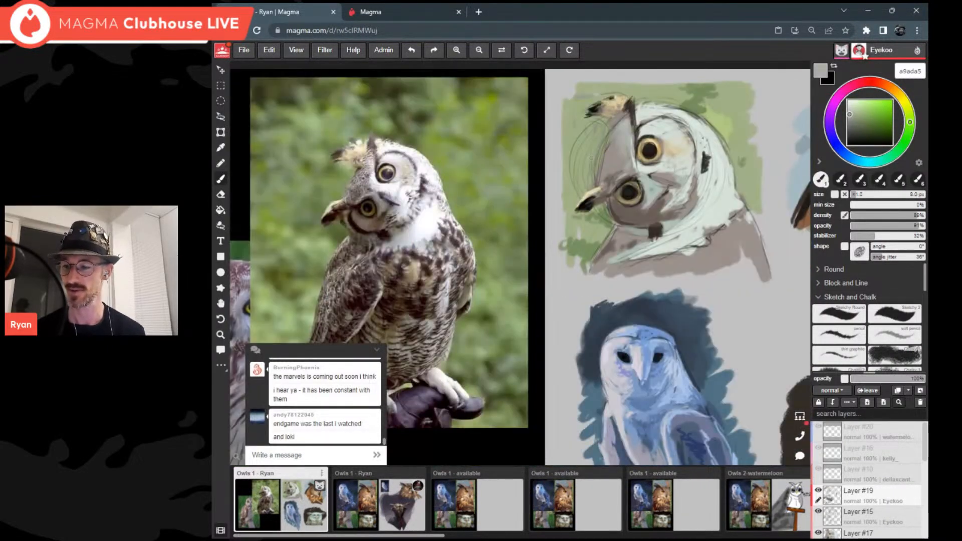
Step: Mix light grey cdcdcd, set the brush density and opacity to 40%, and paint a soft reflection in the upper pupil
{"action": "scroll", "coordinate": [591, 157], "scroll_direction": "up", "scroll_amount": 2}
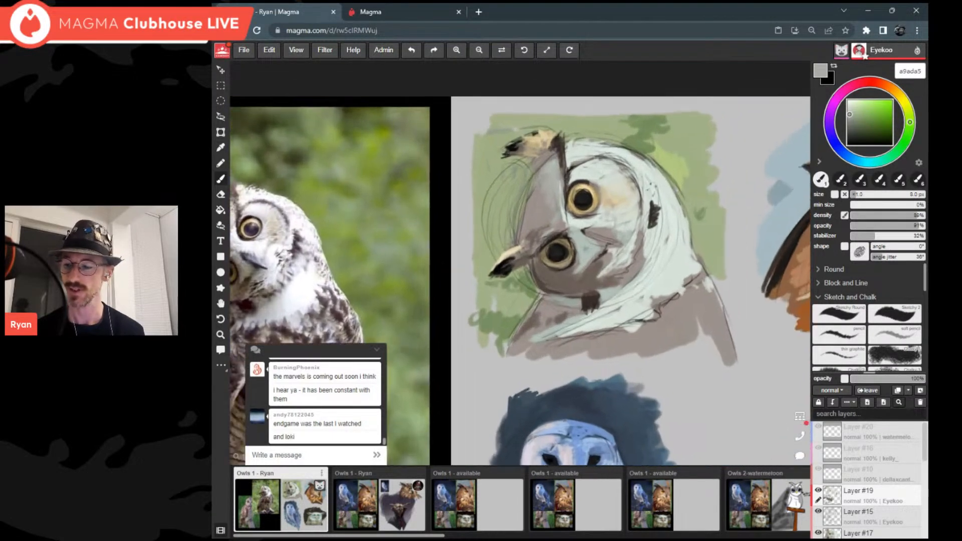
{"action": "left_click", "coordinate": [846, 109]}
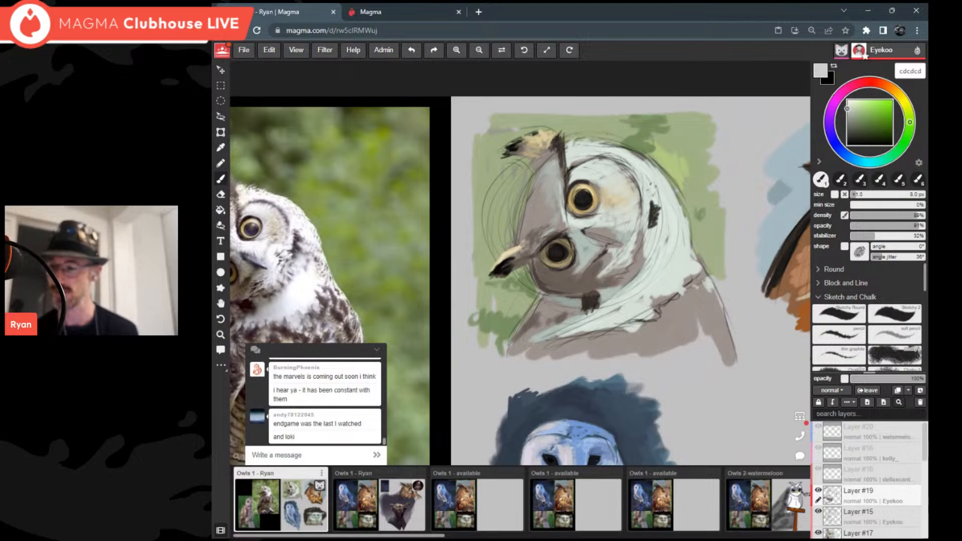
{"action": "left_click", "coordinate": [895, 154]}
{"action": "left_click", "coordinate": [895, 217]}
{"action": "left_click", "coordinate": [892, 226]}
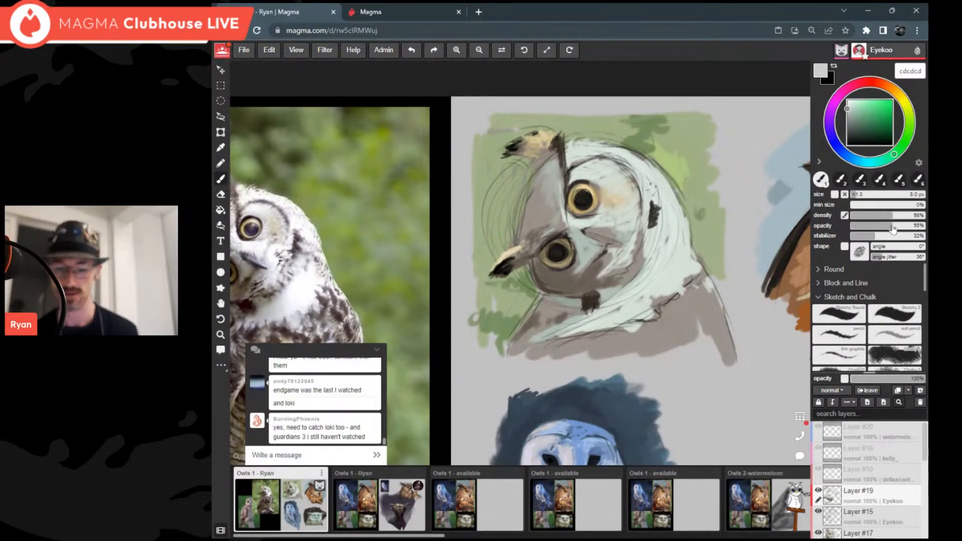
{"action": "left_click", "coordinate": [881, 216]}
{"action": "left_click", "coordinate": [881, 226]}
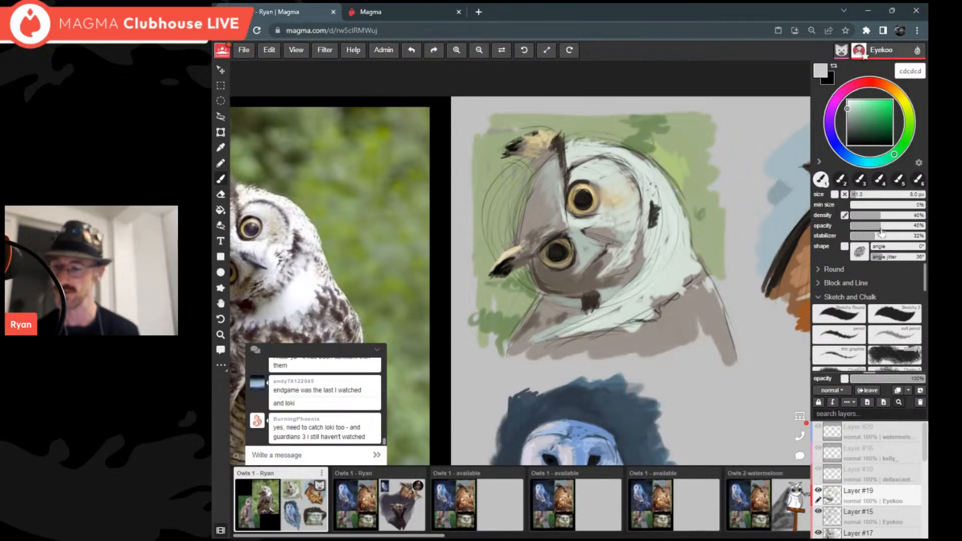
{"action": "scroll", "coordinate": [551, 251], "scroll_direction": "down", "scroll_amount": 2}
{"action": "scroll", "coordinate": [551, 251], "scroll_direction": "up", "scroll_amount": 2}
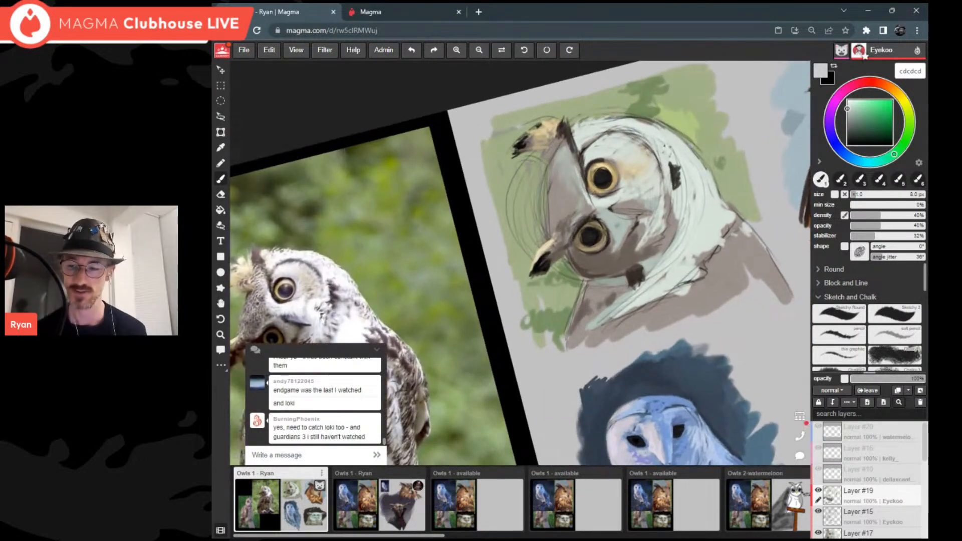
{"action": "left_click_drag", "start_coordinate": [604, 166], "coordinate": [602, 173]}
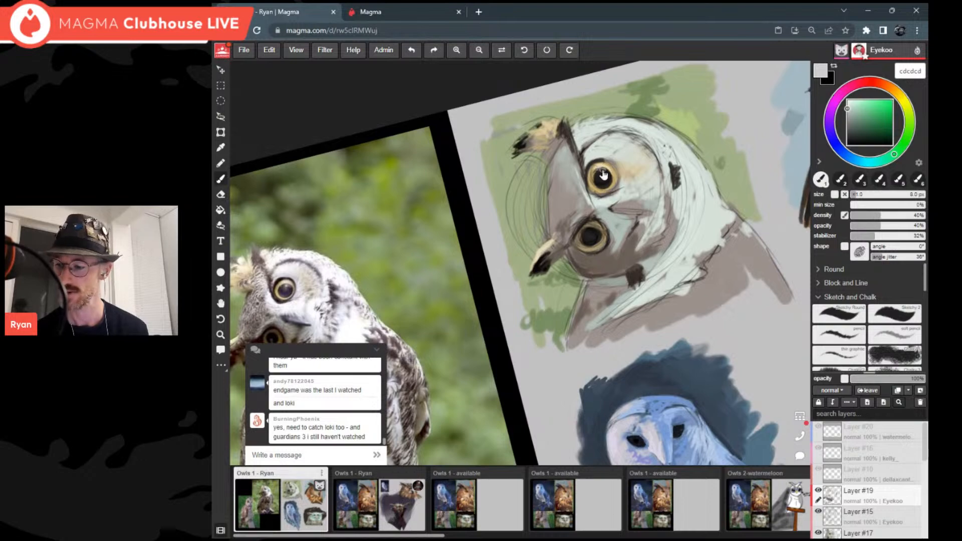
Step: Raise the brush density to 81% and opacity to 87%, and brighten the reflections in both pupils
{"action": "scroll", "coordinate": [604, 175], "scroll_direction": "up", "scroll_amount": 3}
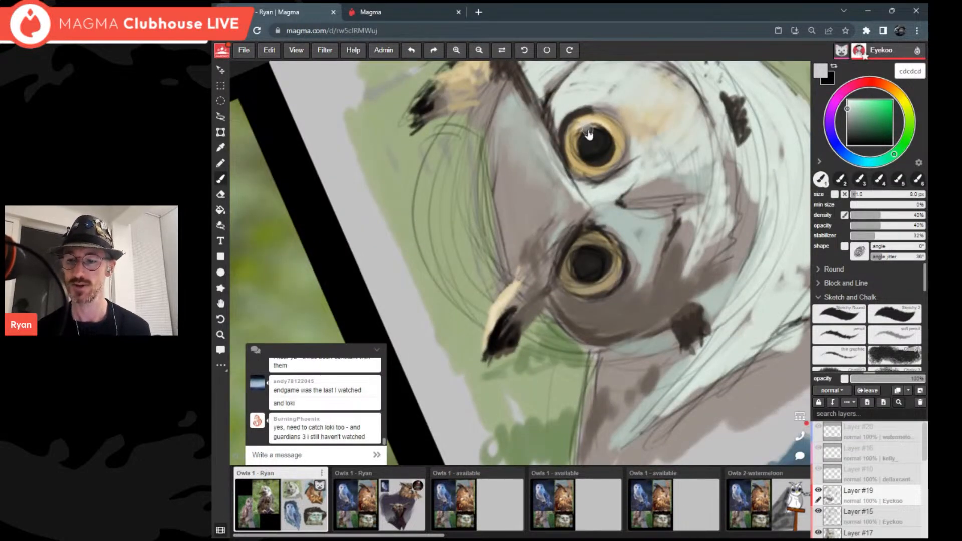
{"action": "scroll", "coordinate": [584, 130], "scroll_direction": "down", "scroll_amount": 3}
{"action": "left_click", "coordinate": [896, 215]}
{"action": "left_click", "coordinate": [901, 226]}
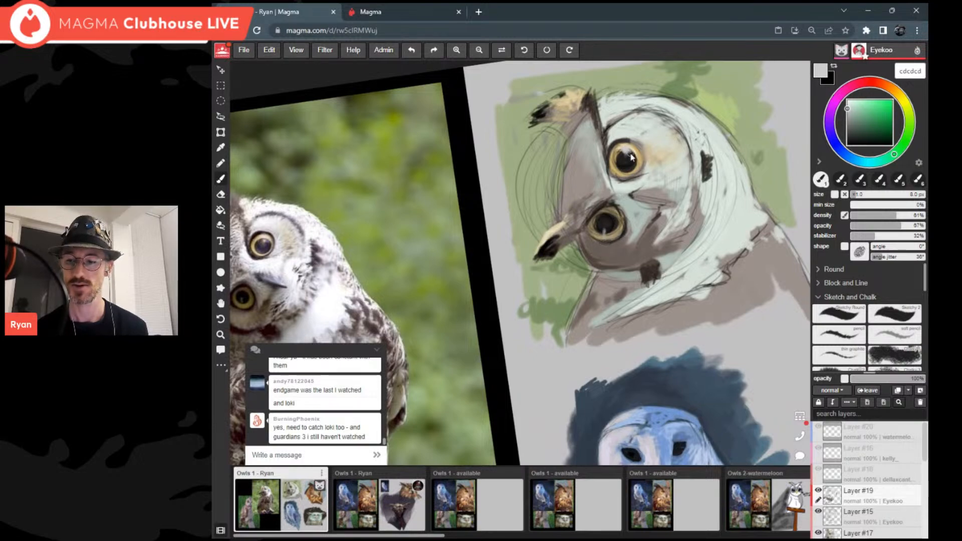
{"action": "key", "text": "Home"}
{"action": "scroll", "coordinate": [638, 157], "scroll_direction": "down", "scroll_amount": 3}
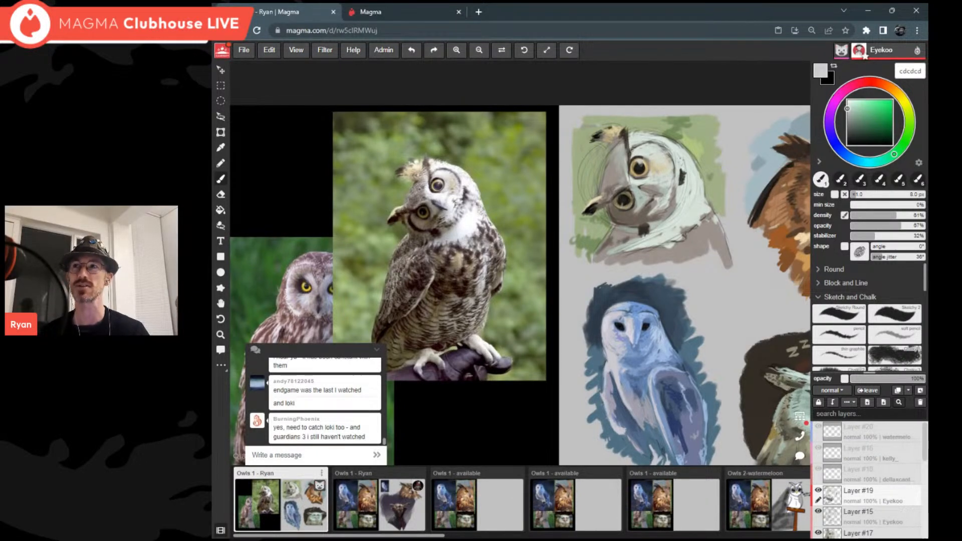
{"action": "scroll", "coordinate": [677, 178], "scroll_direction": "up", "scroll_amount": 2}
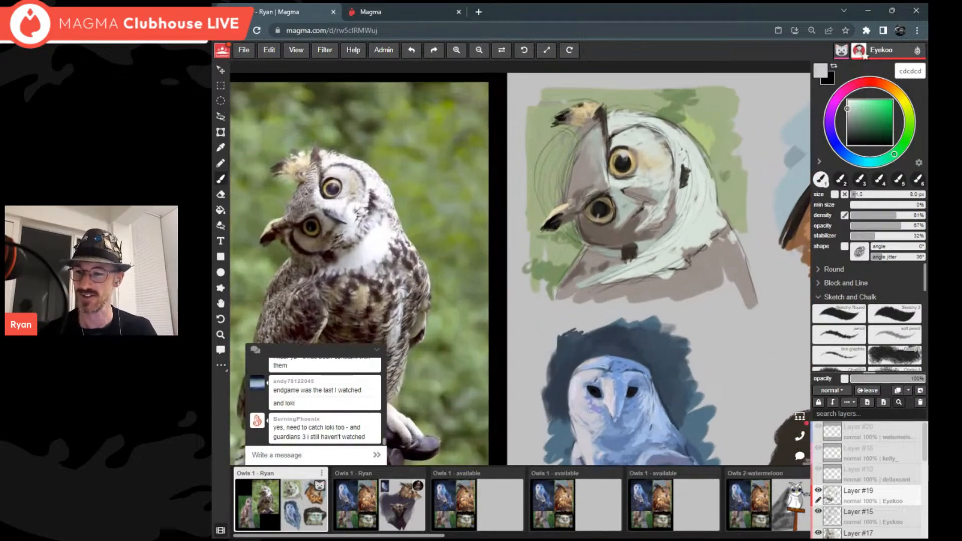
{"action": "scroll", "coordinate": [633, 150], "scroll_direction": "up", "scroll_amount": 1}
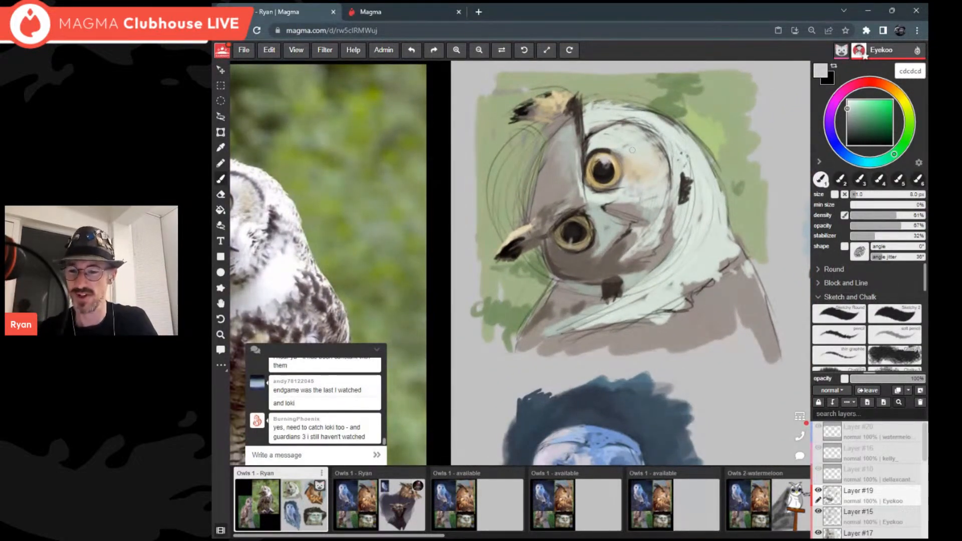
Step: Sample green a0ad84, enlarge the brush to 17 px, and paint background over the stray sketch lines beside the tilted owl's forehead
{"action": "scroll", "coordinate": [632, 150], "scroll_direction": "down", "scroll_amount": 1}
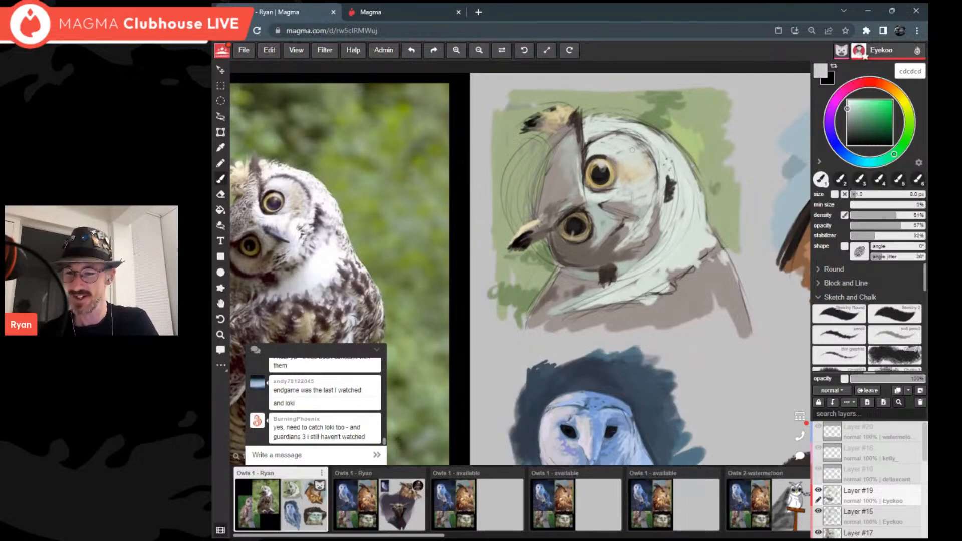
{"action": "left_click", "coordinate": [512, 157], "text": "alt"}
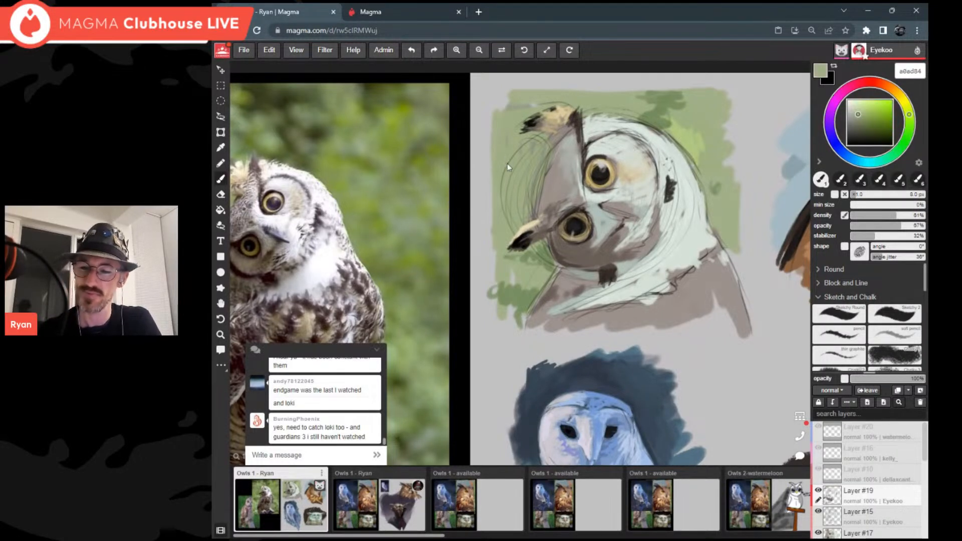
{"action": "left_click", "coordinate": [863, 194]}
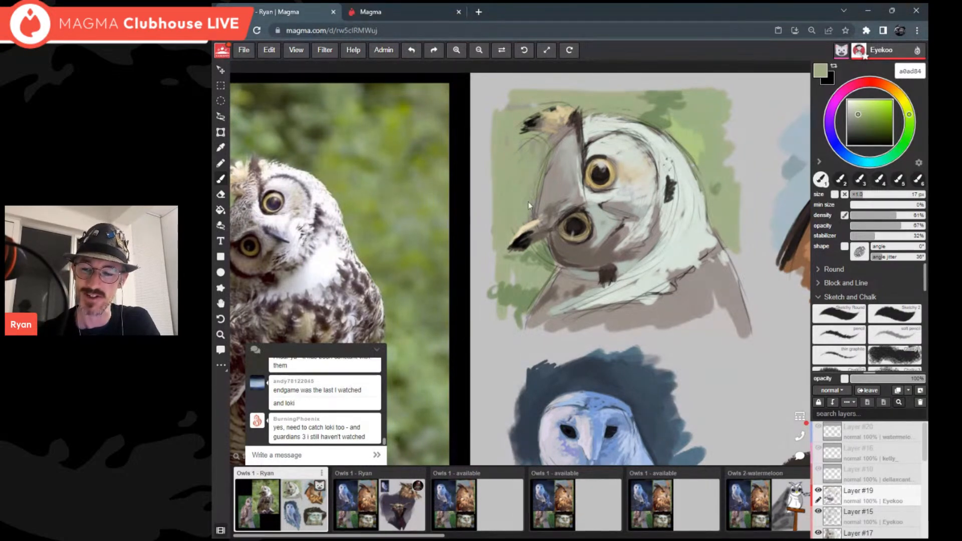
{"action": "mouse_move", "coordinate": [522, 146]}
{"action": "left_mouse_down"}
{"action": "mouse_move", "coordinate": [540, 137]}
{"action": "mouse_move", "coordinate": [510, 183]}
{"action": "left_mouse_up"}
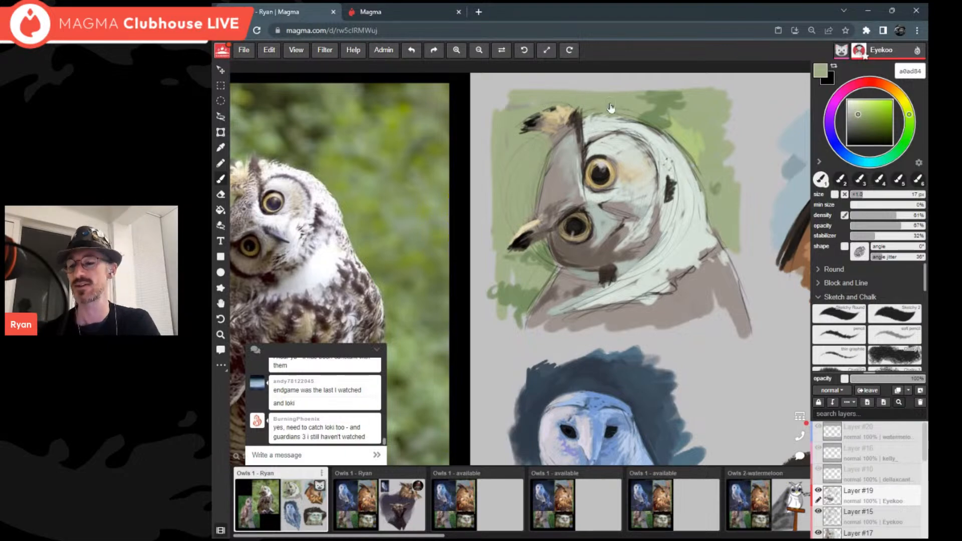
Step: Sample pale greys d4e0d7 and d4e1d8, paint over the light neck feathers, and touch up the upper cheek with a smaller brush
{"action": "scroll", "coordinate": [611, 106], "scroll_direction": "down", "scroll_amount": 2}
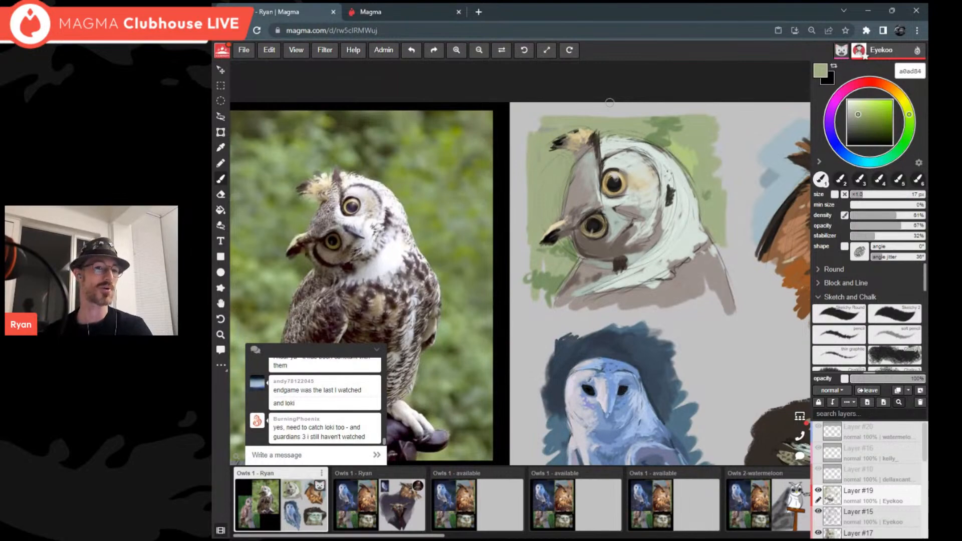
{"action": "scroll", "coordinate": [610, 103], "scroll_direction": "up", "scroll_amount": 2}
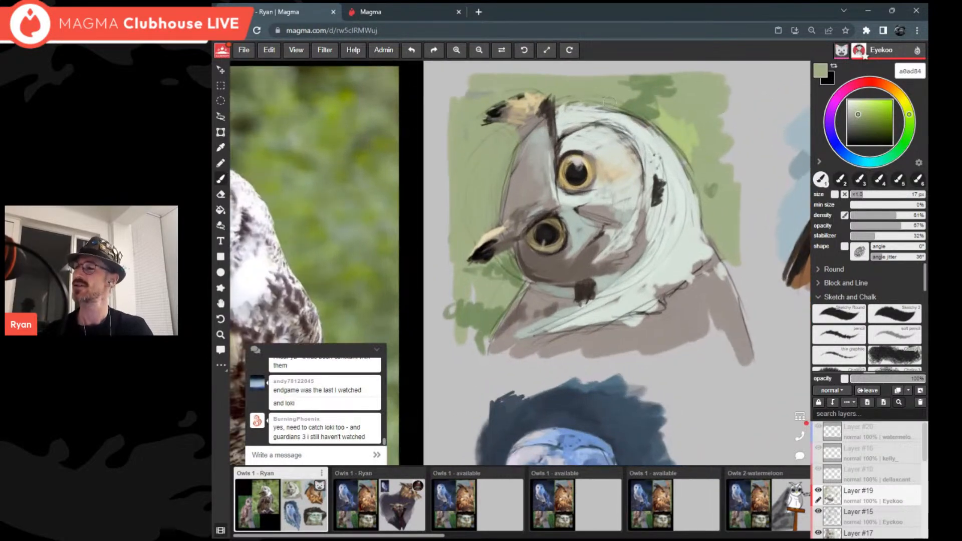
{"action": "left_click", "coordinate": [609, 103], "text": "alt"}
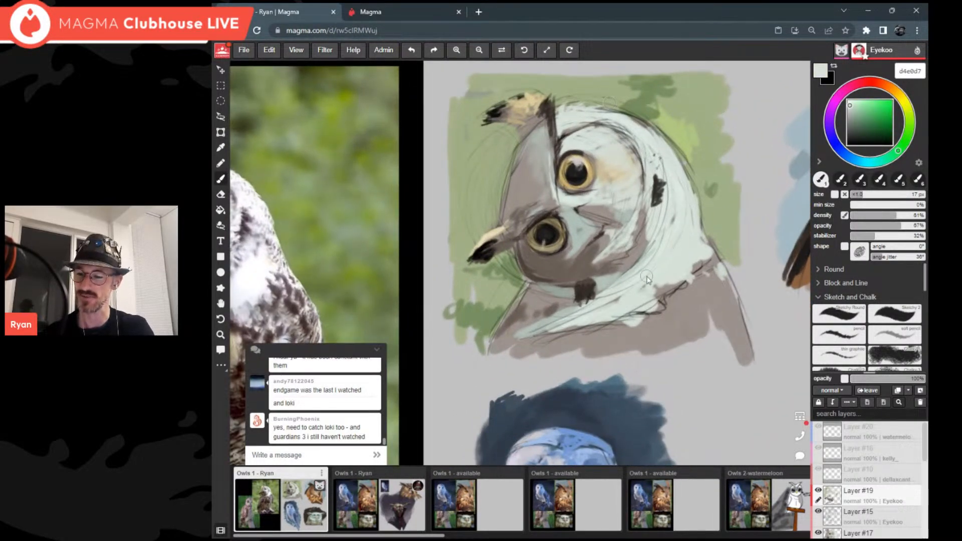
{"action": "mouse_move", "coordinate": [552, 332]}
{"action": "left_mouse_down"}
{"action": "mouse_move", "coordinate": [571, 316]}
{"action": "mouse_move", "coordinate": [521, 335]}
{"action": "left_mouse_up"}
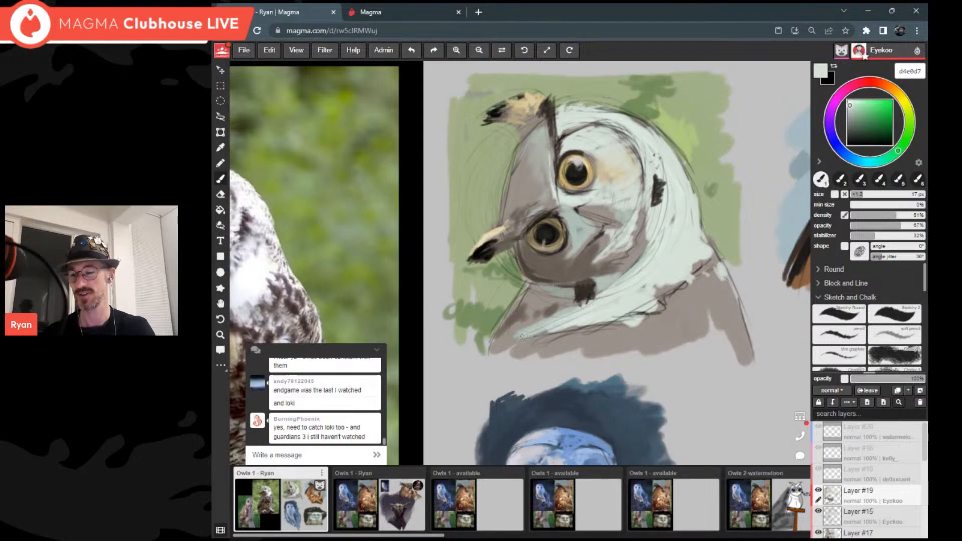
{"action": "left_click", "coordinate": [521, 335], "text": "alt"}
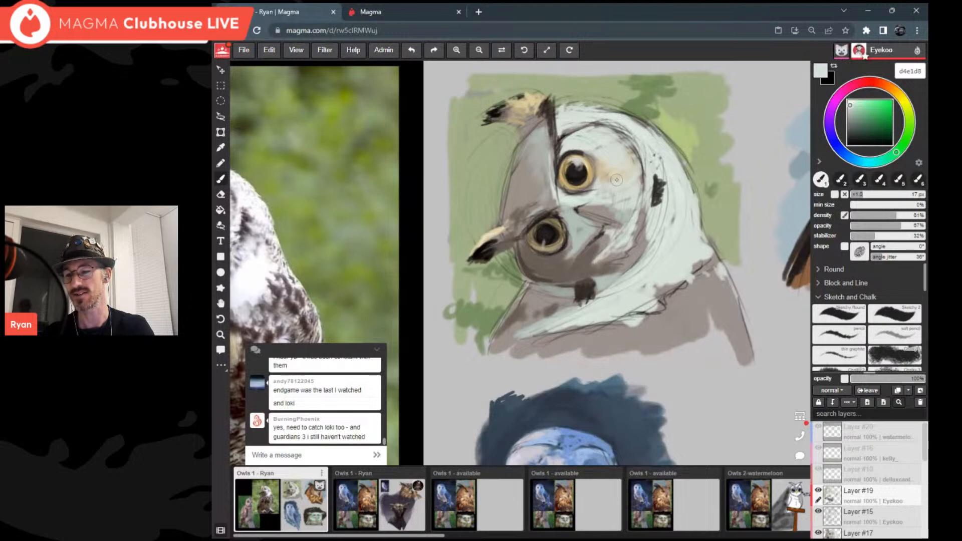
{"action": "key", "text": "bracketleft"}
{"action": "key", "text": "bracketleft"}
{"action": "key", "text": "bracketleft"}
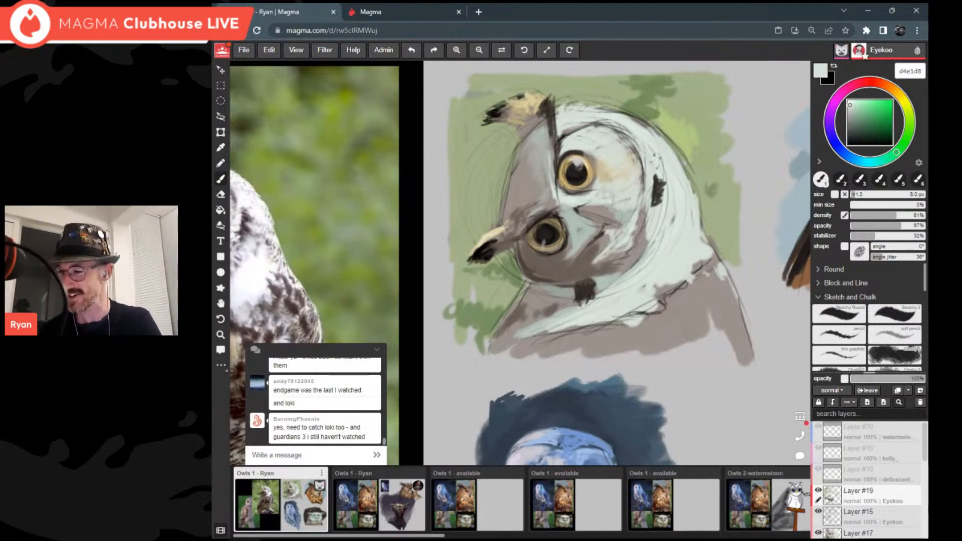
Step: Choose the Sketchy Round brush, sample dark brown 36302a, and paint 3 px dark lines around the tilted owl's eyes
{"action": "scroll", "coordinate": [520, 263], "scroll_direction": "down", "scroll_amount": 4}
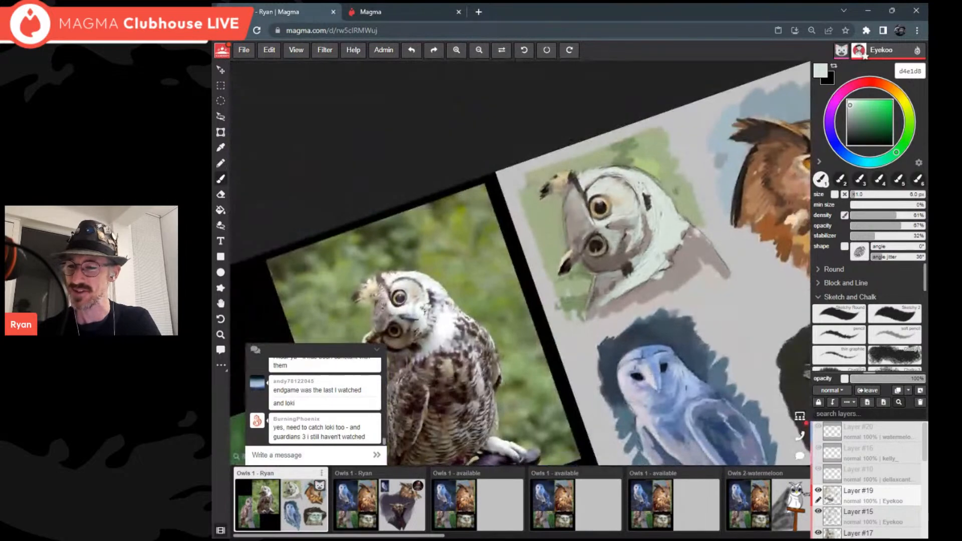
{"action": "scroll", "coordinate": [520, 263], "scroll_direction": "up", "scroll_amount": 3}
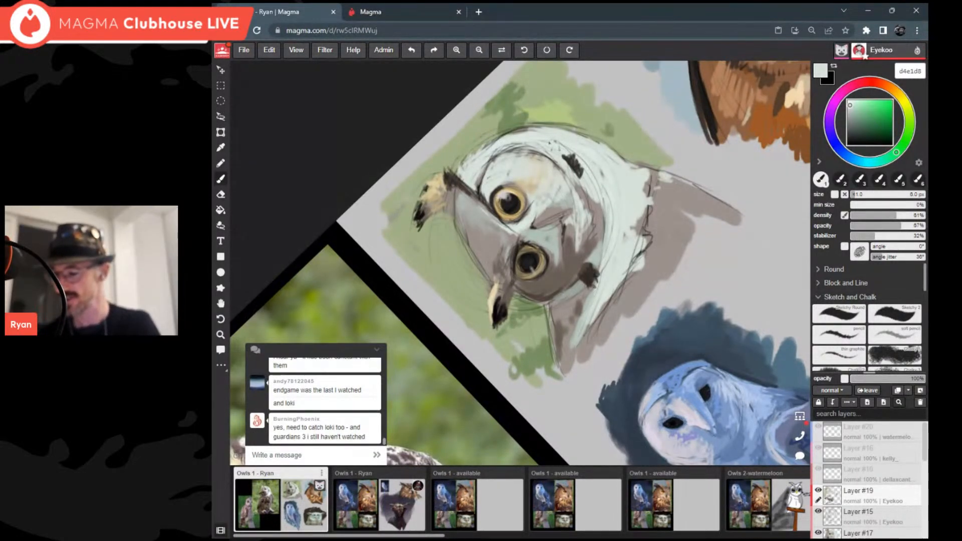
{"action": "left_click", "coordinate": [848, 317]}
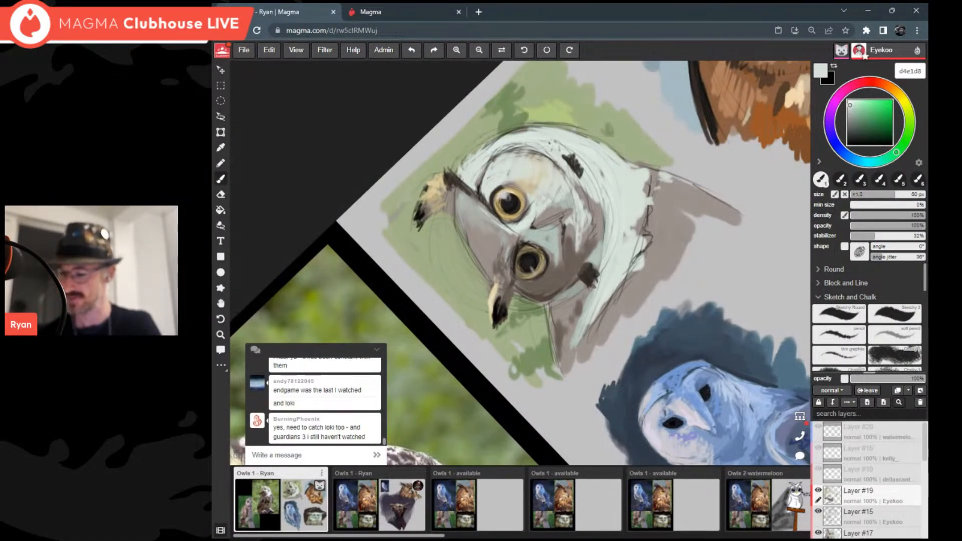
{"action": "left_click", "coordinate": [862, 195]}
{"action": "scroll", "coordinate": [592, 279], "scroll_direction": "up", "scroll_amount": 3}
{"action": "left_click", "coordinate": [591, 273], "text": "alt"}
{"action": "scroll", "coordinate": [521, 261], "scroll_direction": "down", "scroll_amount": 2}
{"action": "scroll", "coordinate": [521, 260], "scroll_direction": "up", "scroll_amount": 2}
{"action": "key", "text": "bracketleft"}
{"action": "left_click", "coordinate": [853, 194]}
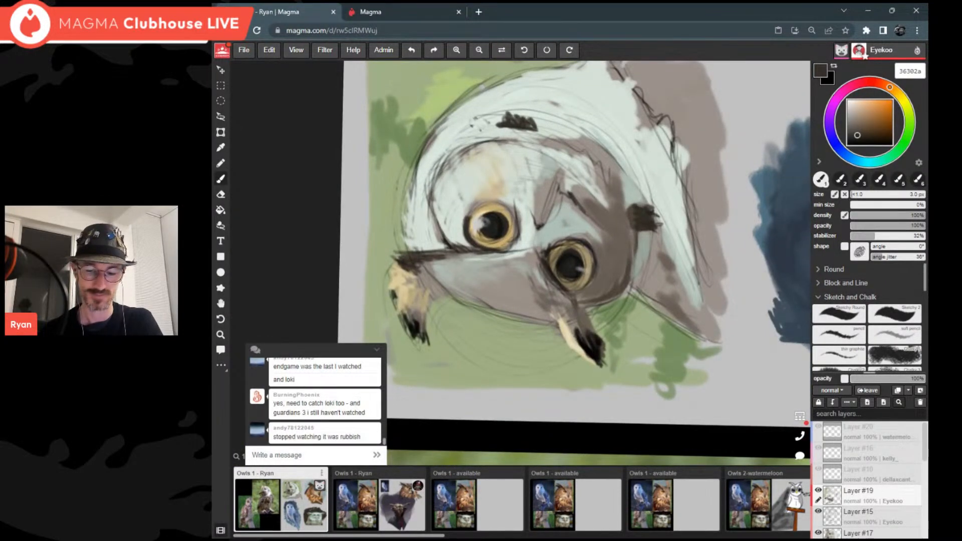
{"action": "scroll", "coordinate": [522, 240], "scroll_direction": "down", "scroll_amount": 2}
{"action": "scroll", "coordinate": [521, 241], "scroll_direction": "up", "scroll_amount": 2}
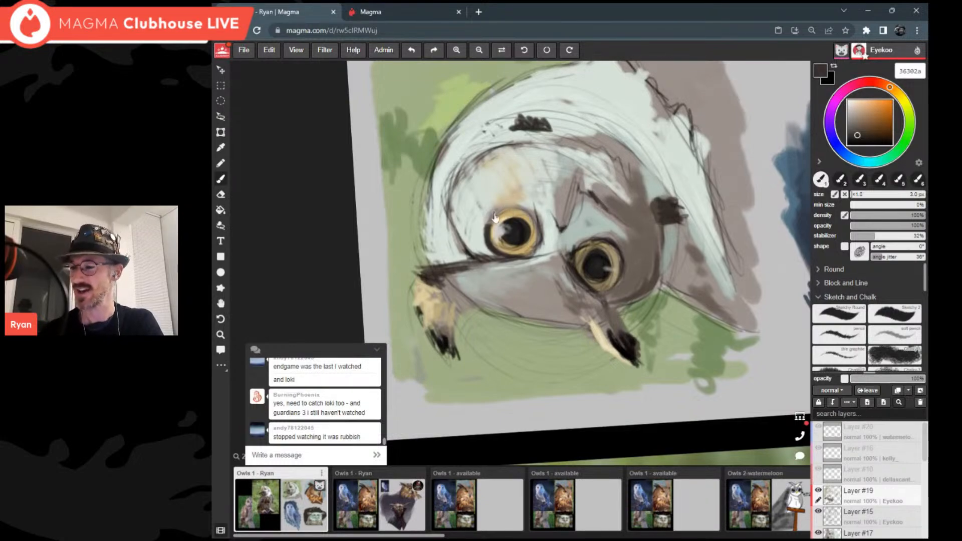
Step: Adjust the colour to near-black brown 26231f, set the brush size to 12 px, and darken the brow edge of the upper eye
{"action": "left_click", "coordinate": [853, 139]}
{"action": "scroll", "coordinate": [527, 230], "scroll_direction": "down", "scroll_amount": 3}
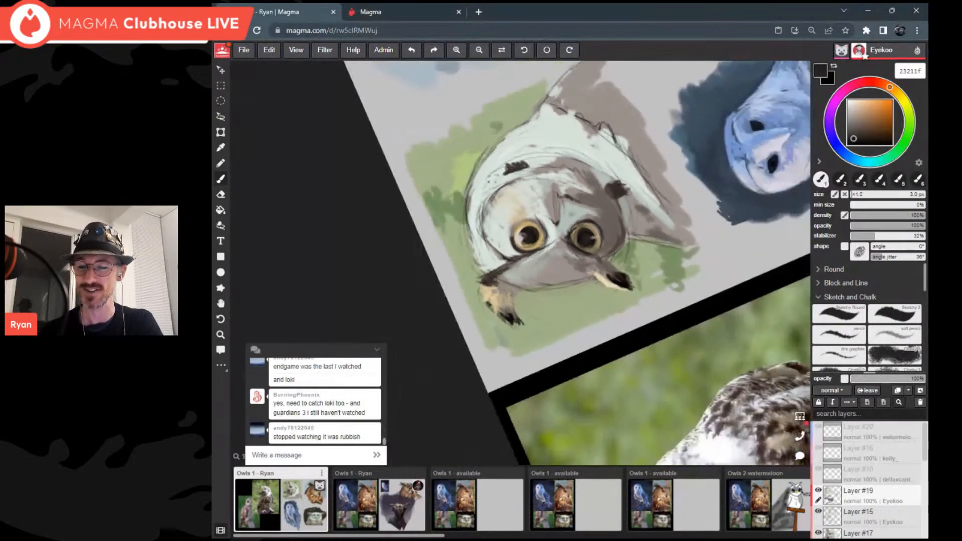
{"action": "scroll", "coordinate": [526, 225], "scroll_direction": "up", "scroll_amount": 3}
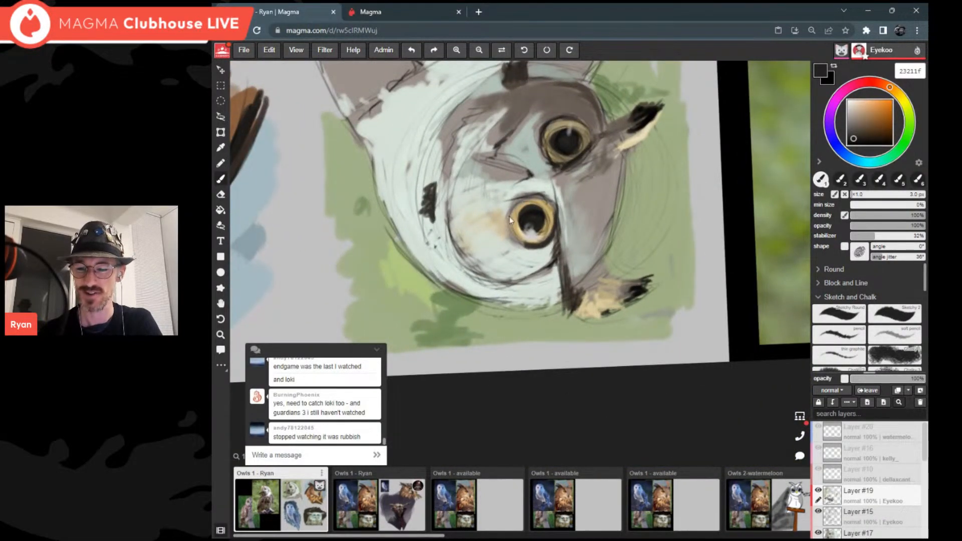
{"action": "left_click", "coordinate": [855, 139]}
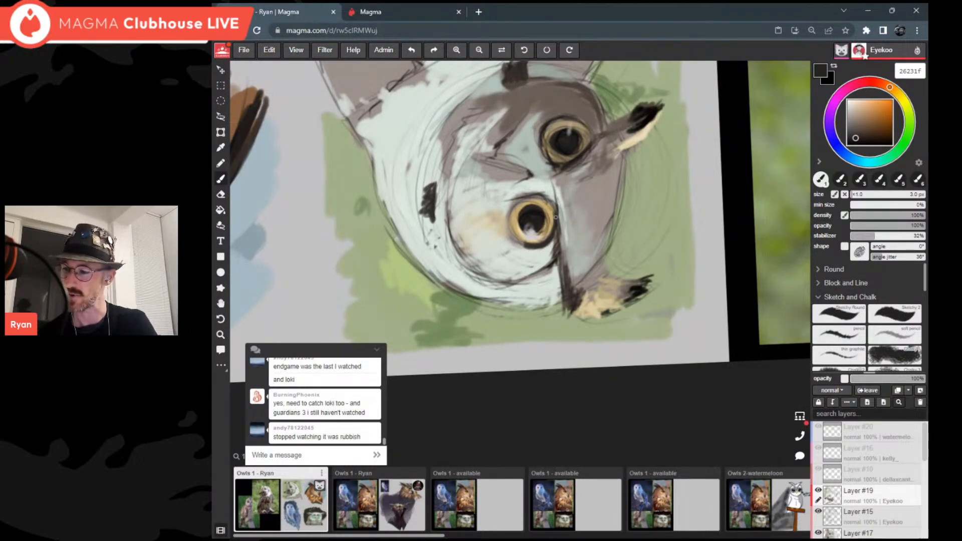
{"action": "left_click_drag", "start_coordinate": [874, 198], "coordinate": [860, 201]}
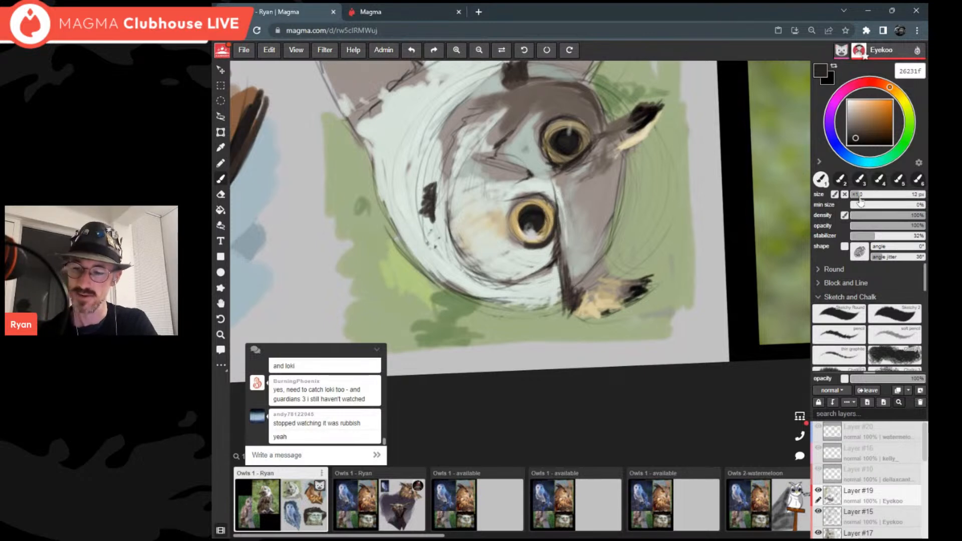
{"action": "left_click_drag", "start_coordinate": [551, 205], "coordinate": [549, 245]}
Step: Examine the tilted owl's face at different rotations and zoom levels and compare it with the reference photo
{"action": "scroll", "coordinate": [549, 246], "scroll_direction": "down", "scroll_amount": 3}
{"action": "scroll", "coordinate": [548, 241], "scroll_direction": "down", "scroll_amount": 4}
{"action": "scroll", "coordinate": [548, 241], "scroll_direction": "up", "scroll_amount": 5}
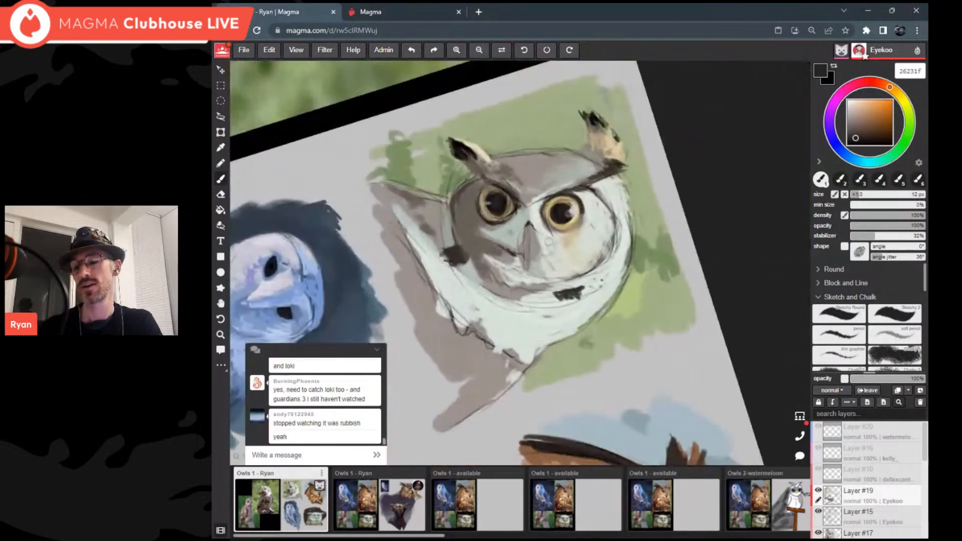
{"action": "scroll", "coordinate": [548, 241], "scroll_direction": "down", "scroll_amount": 3}
{"action": "scroll", "coordinate": [548, 241], "scroll_direction": "up", "scroll_amount": 1}
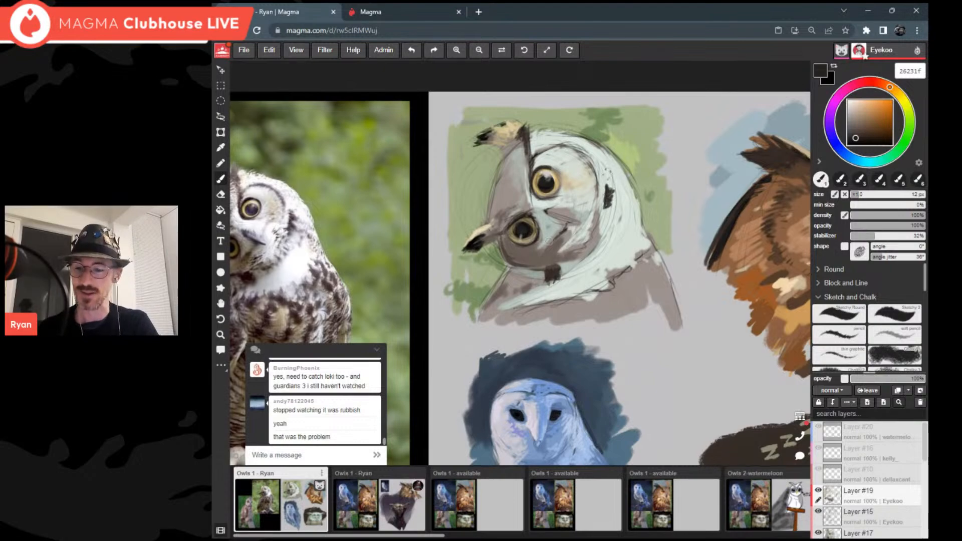
{"action": "scroll", "coordinate": [549, 241], "scroll_direction": "up", "scroll_amount": 2}
{"action": "scroll", "coordinate": [549, 241], "scroll_direction": "down", "scroll_amount": 3}
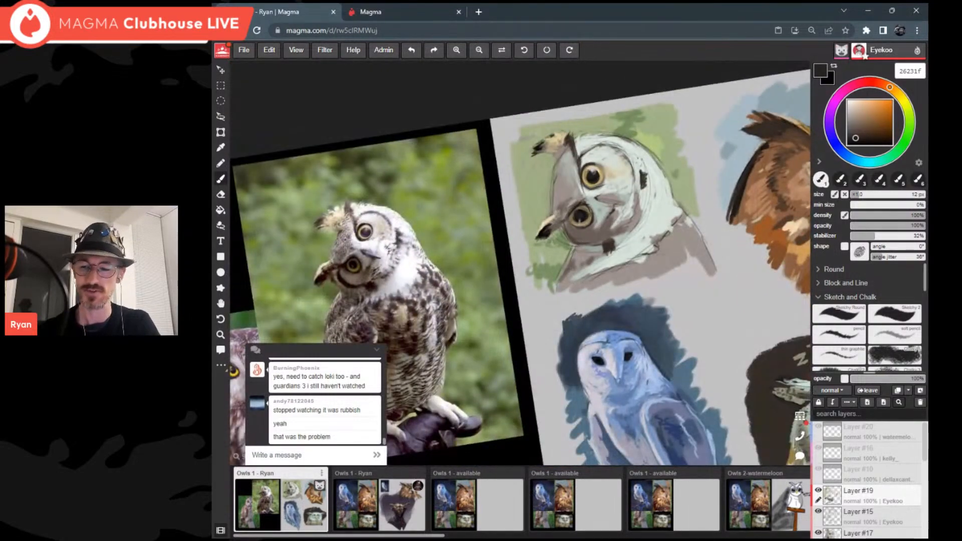
{"action": "scroll", "coordinate": [570, 240], "scroll_direction": "up", "scroll_amount": 2}
Step: Sample grey-brown 9c938b to touch up the forehead near the lower eye, and clean the head's edge with background green 9eac83
{"action": "left_click", "coordinate": [571, 232], "text": "alt"}
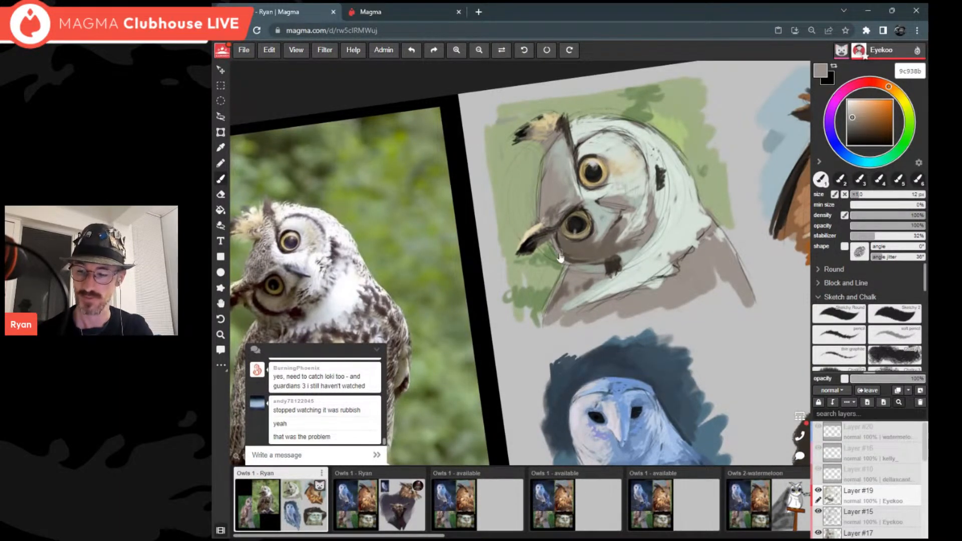
{"action": "scroll", "coordinate": [560, 258], "scroll_direction": "down", "scroll_amount": 1}
{"action": "scroll", "coordinate": [559, 254], "scroll_direction": "up", "scroll_amount": 2}
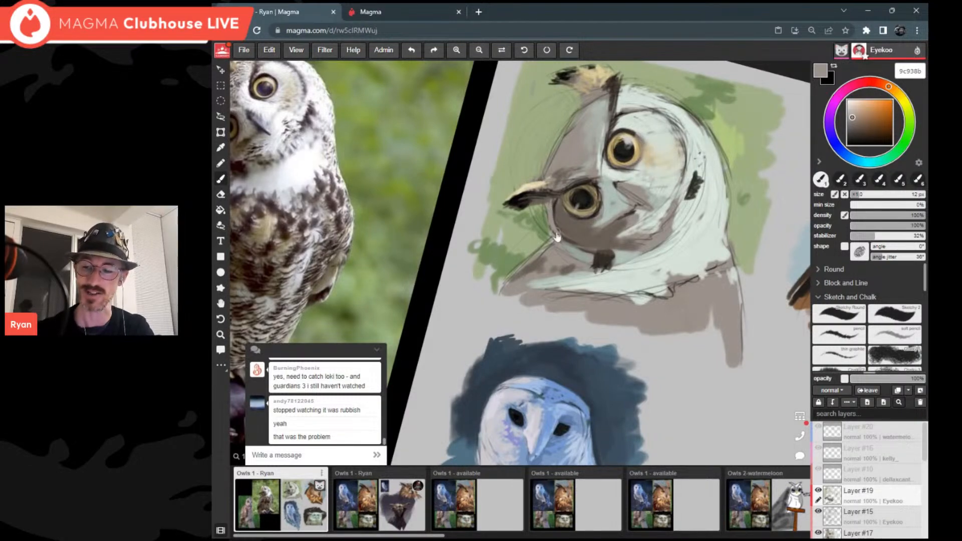
{"action": "scroll", "coordinate": [556, 237], "scroll_direction": "down", "scroll_amount": 2}
{"action": "scroll", "coordinate": [586, 223], "scroll_direction": "up", "scroll_amount": 1}
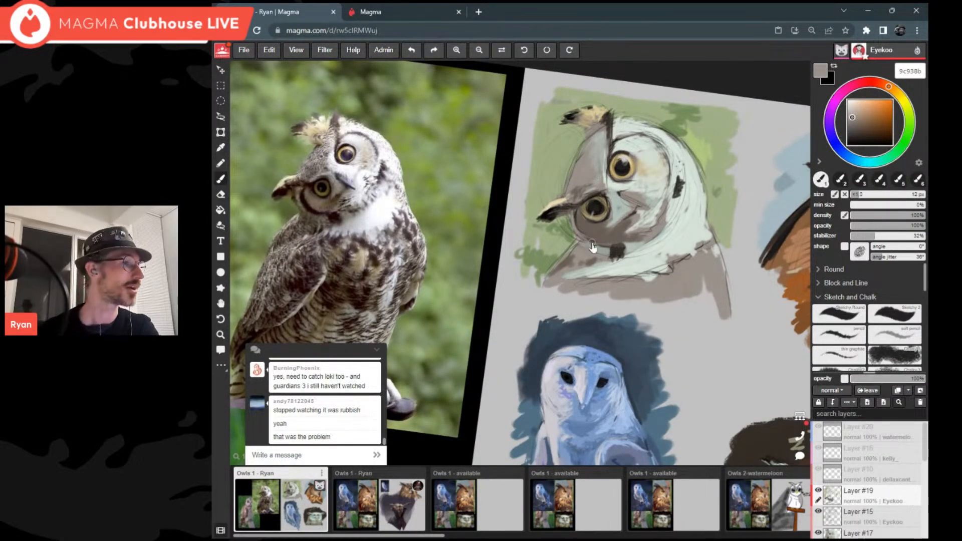
{"action": "key", "text": "Escape"}
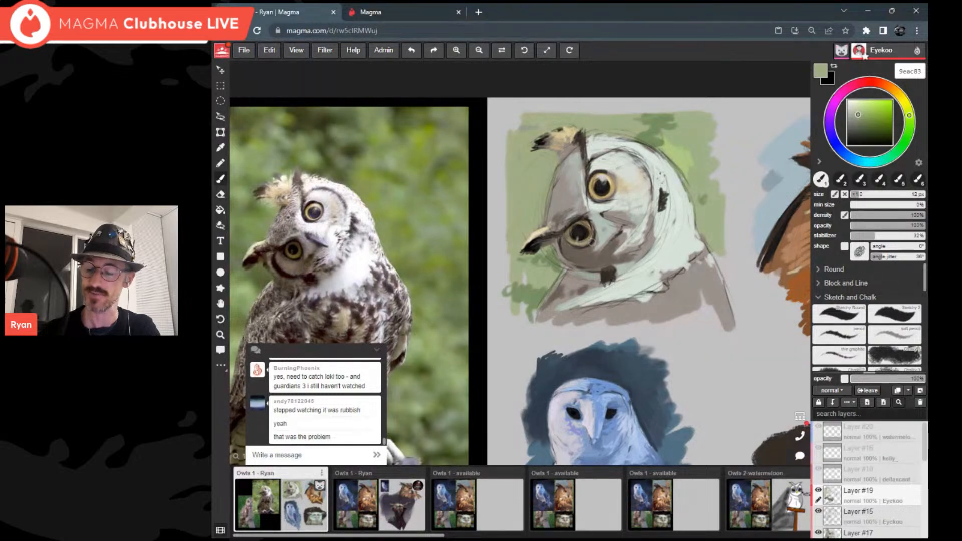
Step: Sample brown 70655c, shade the forehead beneath the upper ear tuft, and check the result against the whole canvas
{"action": "left_click", "coordinate": [592, 242], "text": "alt"}
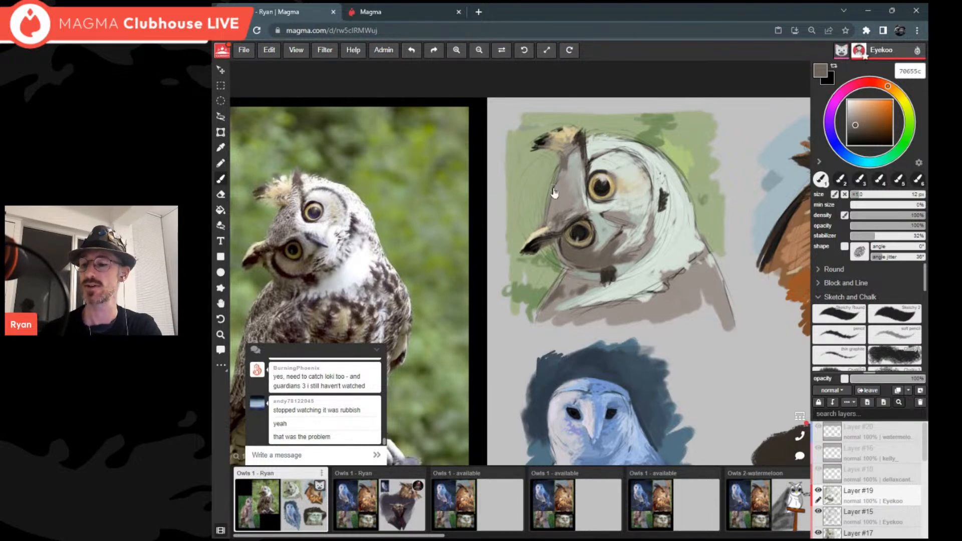
{"action": "scroll", "coordinate": [553, 188], "scroll_direction": "down", "scroll_amount": 4}
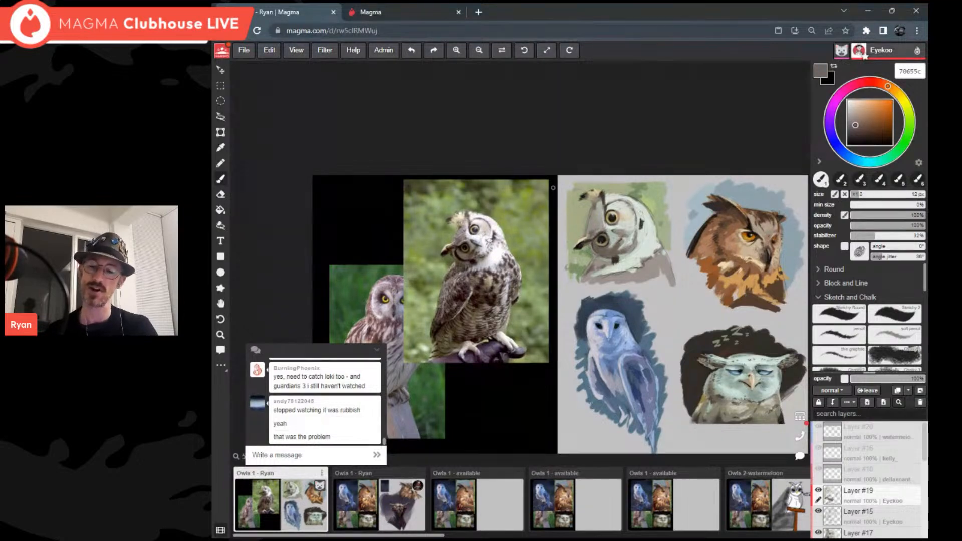
{"action": "scroll", "coordinate": [553, 188], "scroll_direction": "up", "scroll_amount": 3}
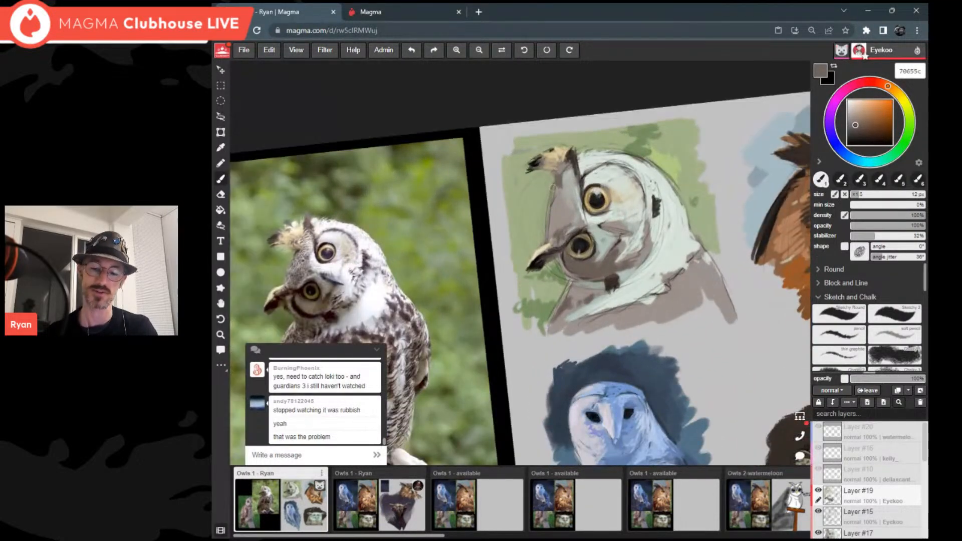
Step: Sample pale d5d5bf from the canvas, reduce the brush size, turn off its size pressure, and set density to 66% and opacity to 64%
{"action": "left_click", "coordinate": [553, 187], "text": "alt"}
{"action": "left_click", "coordinate": [554, 188], "text": "alt"}
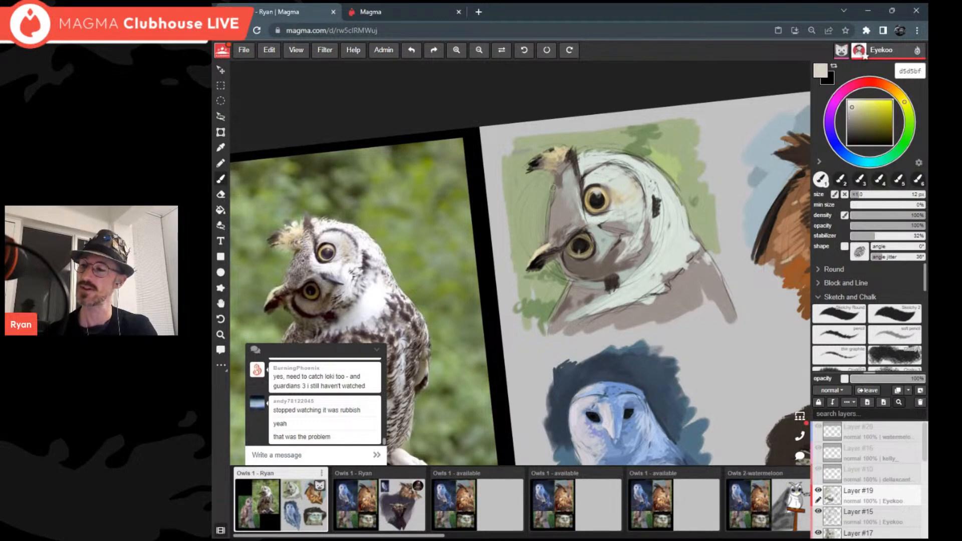
{"action": "left_click", "coordinate": [855, 195]}
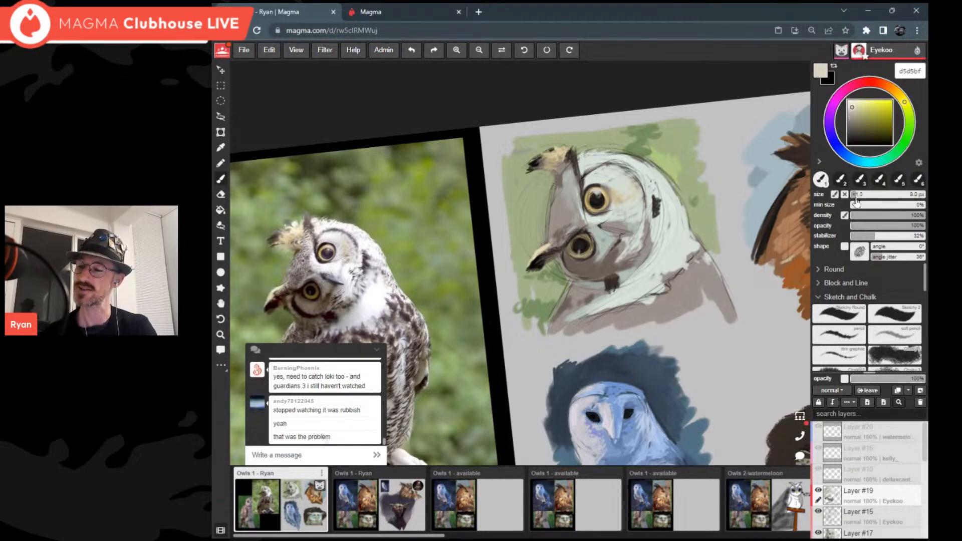
{"action": "left_click", "coordinate": [835, 194]}
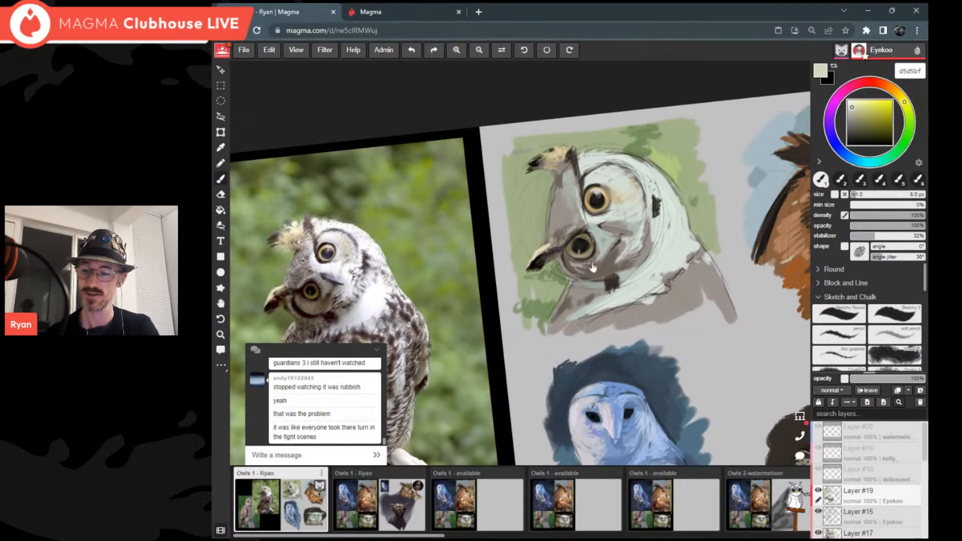
{"action": "left_click", "coordinate": [900, 216]}
{"action": "left_click", "coordinate": [898, 226]}
Step: Touch up the shading around the tilted owl's lower eye with sampled tones 675d52, d5d5be, 7e7467, 7b7367 and 9b9787
{"action": "scroll", "coordinate": [584, 301], "scroll_direction": "up", "scroll_amount": 3}
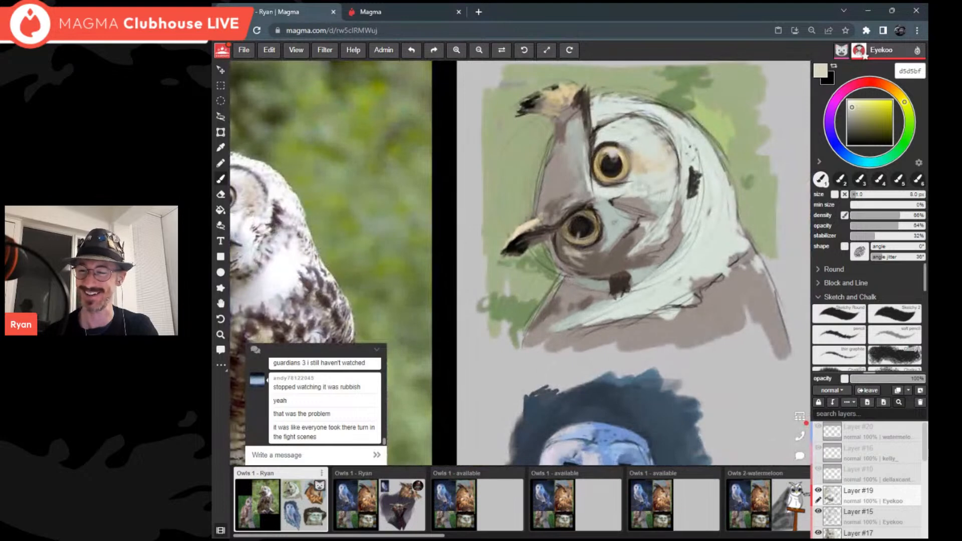
{"action": "left_click", "coordinate": [581, 206], "text": "alt"}
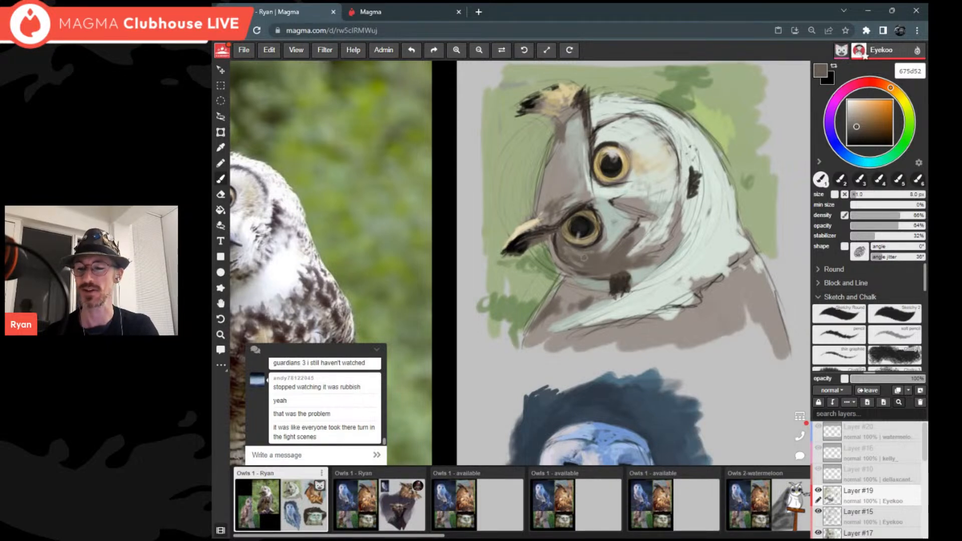
{"action": "left_click", "coordinate": [584, 258], "text": "alt"}
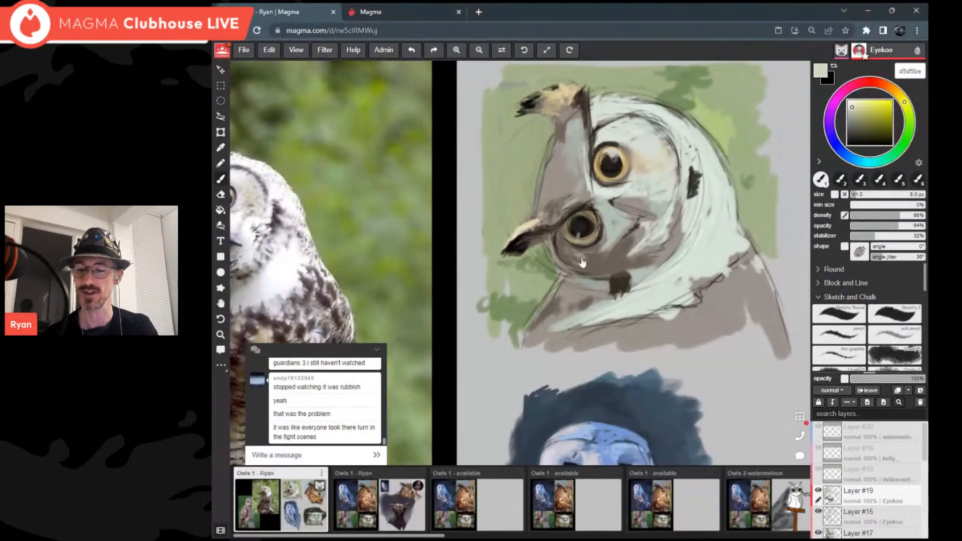
{"action": "left_click", "coordinate": [581, 257], "text": "alt"}
{"action": "scroll", "coordinate": [580, 257], "scroll_direction": "up", "scroll_amount": 1}
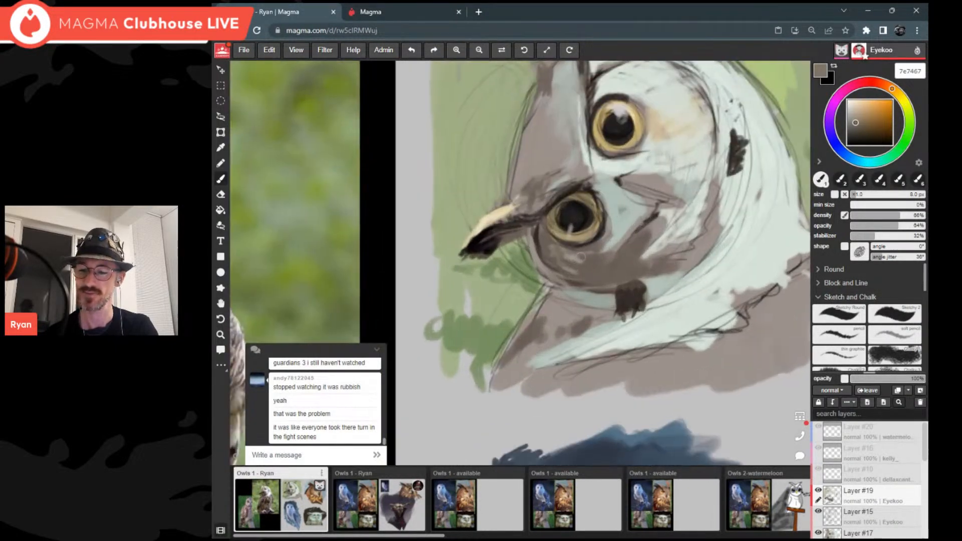
{"action": "left_click", "coordinate": [580, 257], "text": "alt"}
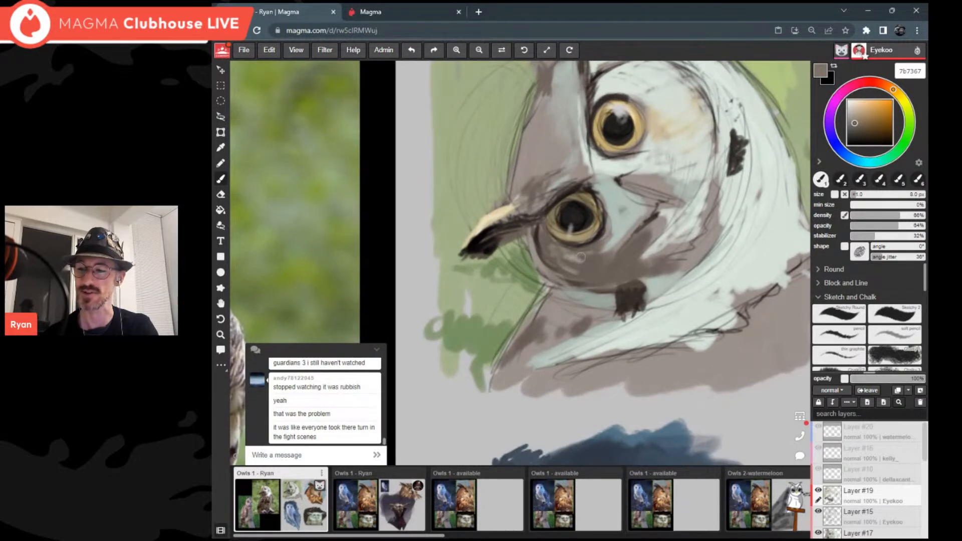
{"action": "left_click", "coordinate": [580, 257], "text": "alt"}
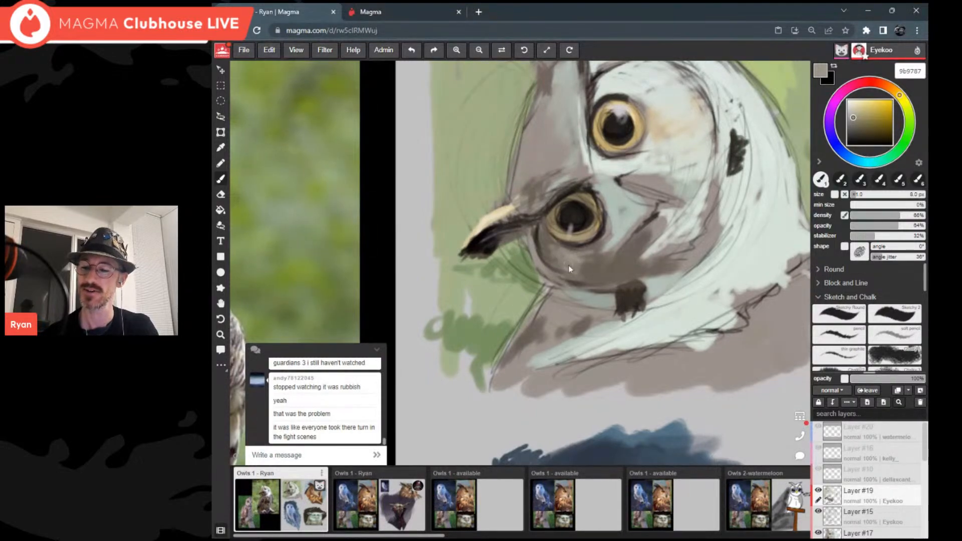
{"action": "scroll", "coordinate": [579, 278], "scroll_direction": "down", "scroll_amount": 5}
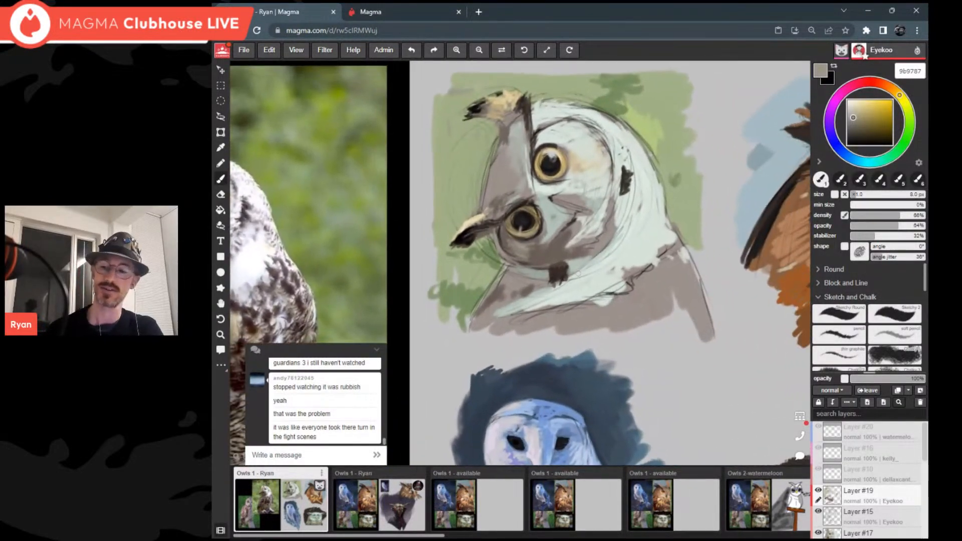
{"action": "scroll", "coordinate": [579, 275], "scroll_direction": "down", "scroll_amount": 3}
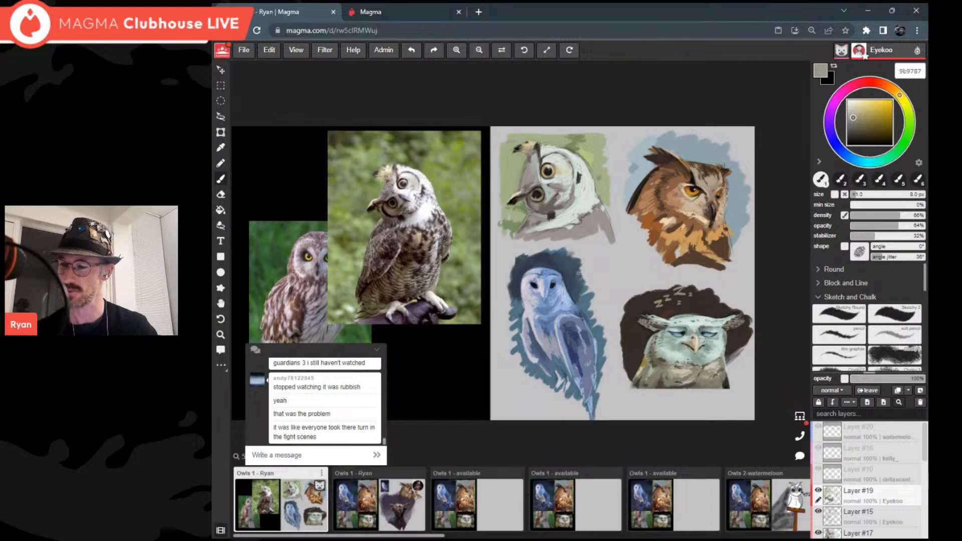
Step: Choose white ffffff and set the brush to 3% minimum size, 87% density and 84% opacity, with size pressure turned on
{"action": "scroll", "coordinate": [560, 107], "scroll_direction": "up", "scroll_amount": 3}
{"action": "left_click", "coordinate": [847, 100]}
{"action": "left_click", "coordinate": [910, 205]}
{"action": "left_click", "coordinate": [914, 226]}
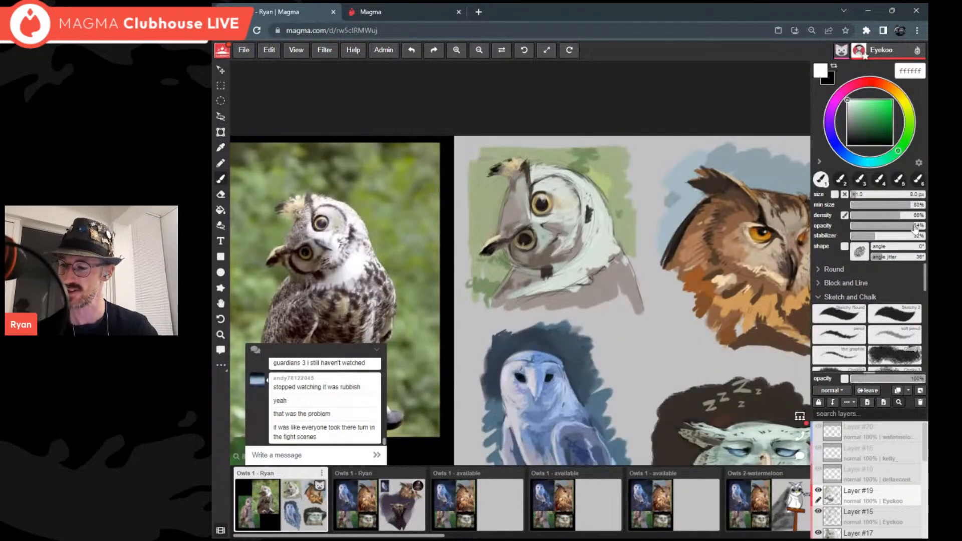
{"action": "left_click_drag", "start_coordinate": [910, 205], "coordinate": [853, 206]}
{"action": "left_click", "coordinate": [917, 215]}
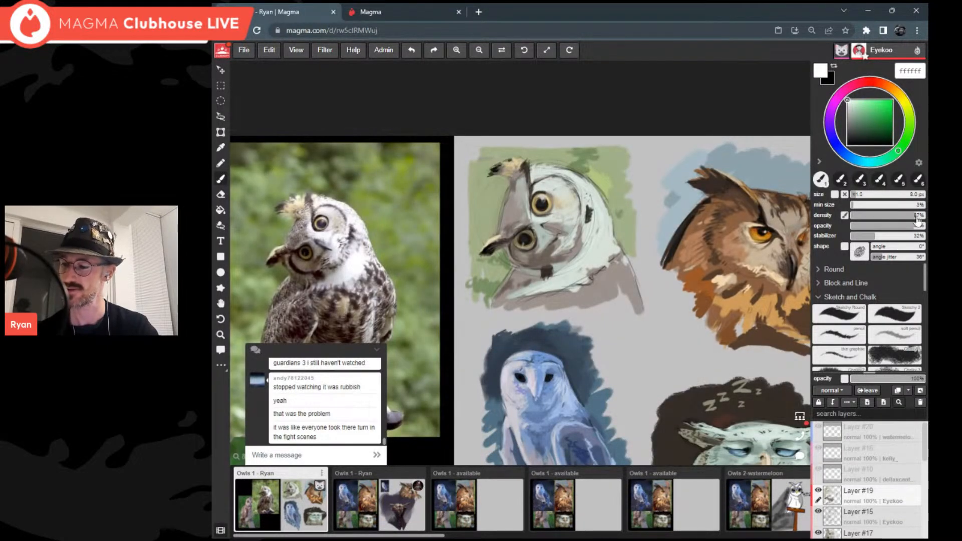
{"action": "left_click", "coordinate": [834, 195]}
Step: Add white highlights to the pale feathers of the tilted owl's face and head
{"action": "scroll", "coordinate": [520, 263], "scroll_direction": "up", "scroll_amount": 2}
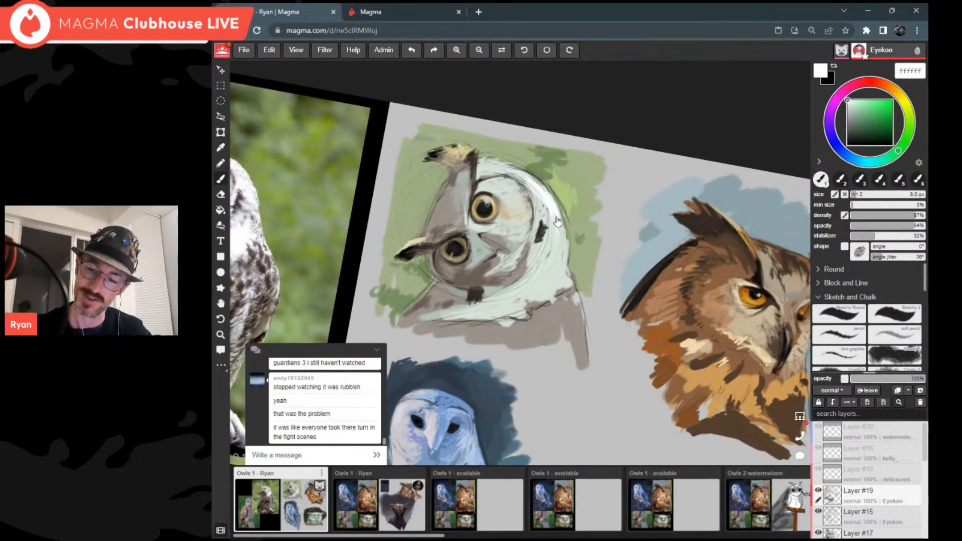
{"action": "key", "text": "ctrl+0"}
{"action": "scroll", "coordinate": [563, 244], "scroll_direction": "up", "scroll_amount": 2}
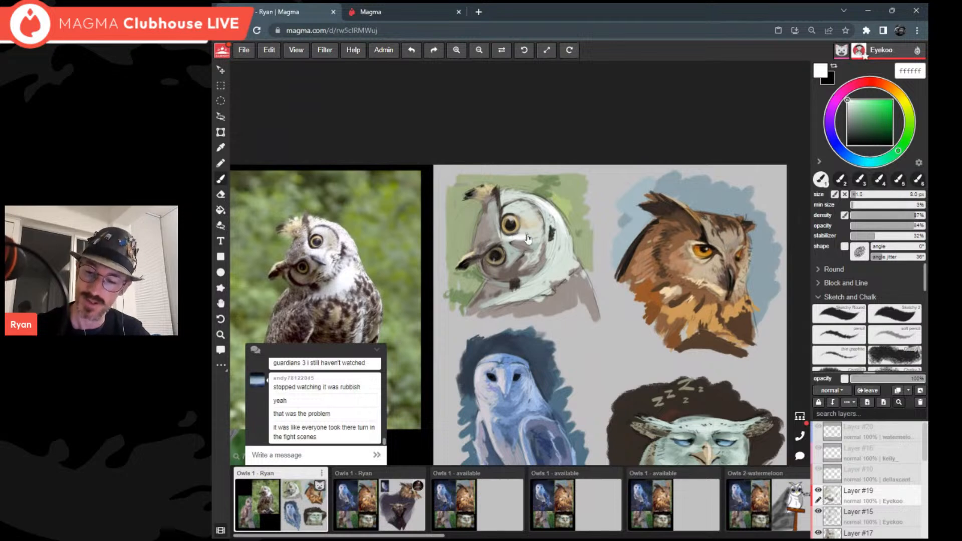
Step: Sample background green 9eae82, enlarge the brush to 19 px without size pressure, and rotate the canvas for painting the background
{"action": "left_click", "coordinate": [559, 268], "text": "alt"}
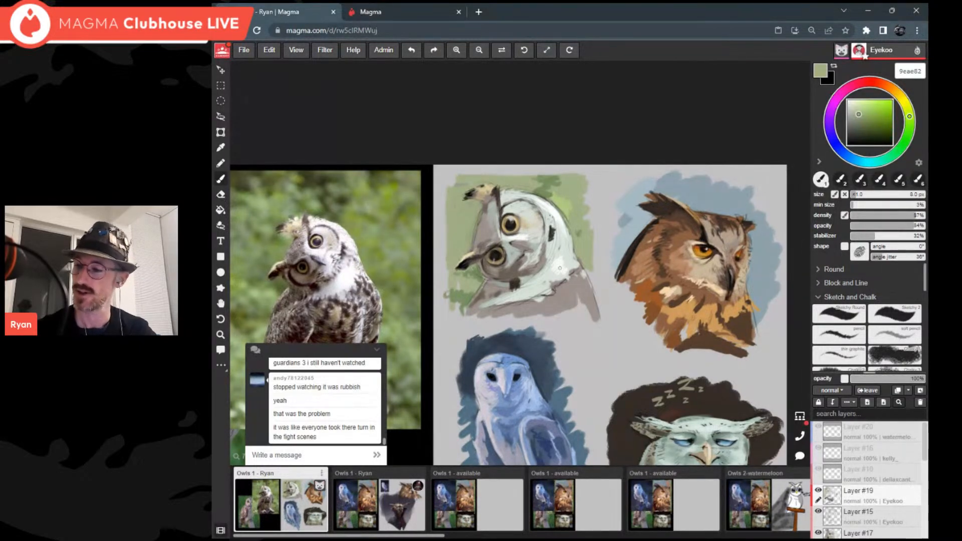
{"action": "left_click_drag", "start_coordinate": [559, 269], "coordinate": [546, 270]}
{"action": "left_click", "coordinate": [863, 195]}
{"action": "left_click", "coordinate": [834, 195]}
{"action": "mouse_move", "coordinate": [595, 304]}
{"action": "left_mouse_down"}
{"action": "mouse_move", "coordinate": [604, 246]}
{"action": "mouse_move", "coordinate": [637, 184]}
{"action": "left_mouse_up"}
Step: Darken the green to 6a835a, paint loose foliage strokes in the background beside the tilted owl's head, and check the whole canvas
{"action": "mouse_move", "coordinate": [457, 200]}
{"action": "left_mouse_down"}
{"action": "mouse_move", "coordinate": [489, 182]}
{"action": "mouse_move", "coordinate": [461, 200]}
{"action": "mouse_move", "coordinate": [474, 190]}
{"action": "left_mouse_up"}
{"action": "left_click", "coordinate": [861, 122]}
{"action": "left_click_drag", "start_coordinate": [861, 121], "coordinate": [862, 122]}
{"action": "left_click", "coordinate": [909, 131]}
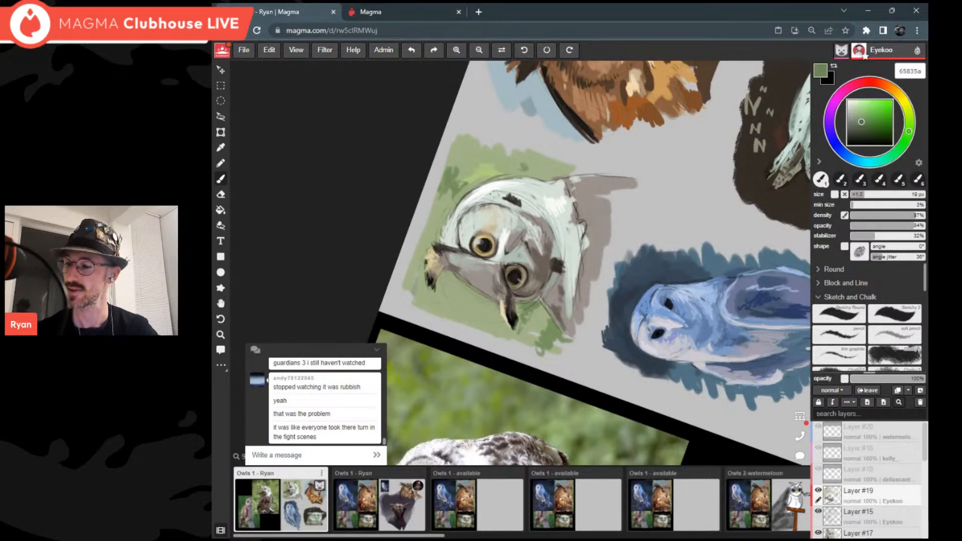
{"action": "mouse_move", "coordinate": [458, 200]}
{"action": "left_mouse_down"}
{"action": "mouse_move", "coordinate": [497, 174]}
{"action": "mouse_move", "coordinate": [442, 213]}
{"action": "mouse_move", "coordinate": [468, 183]}
{"action": "left_mouse_up"}
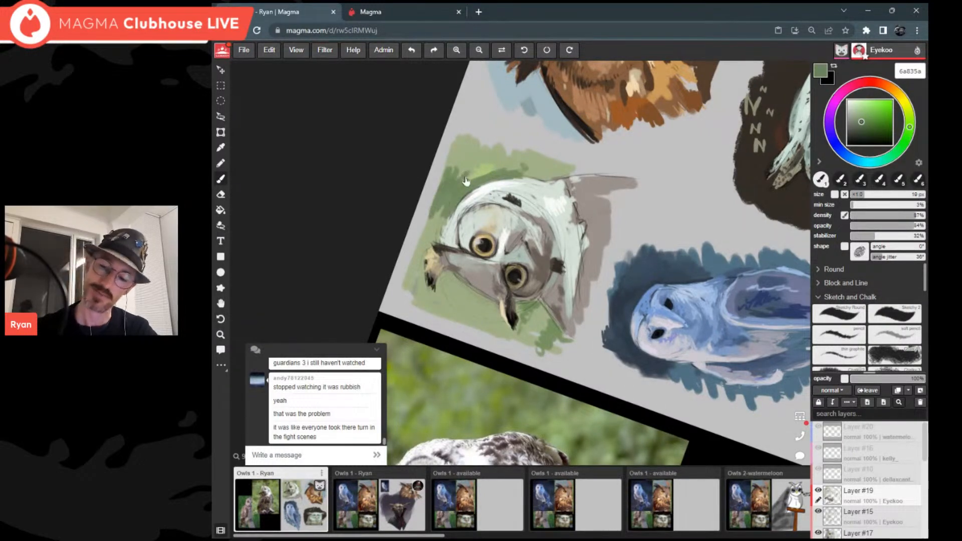
{"action": "scroll", "coordinate": [466, 181], "scroll_direction": "down", "scroll_amount": 5}
{"action": "scroll", "coordinate": [626, 145], "scroll_direction": "up", "scroll_amount": 3}
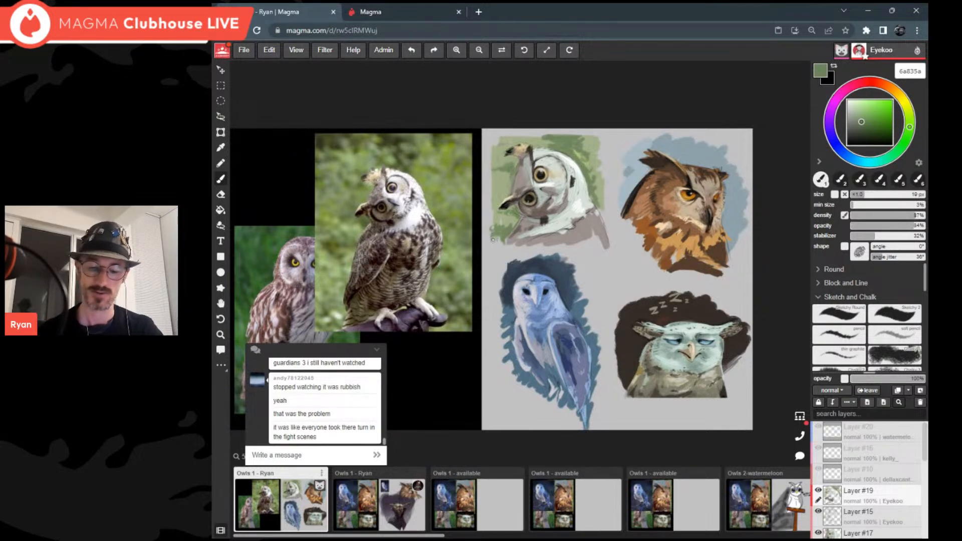
{"action": "scroll", "coordinate": [493, 240], "scroll_direction": "down", "scroll_amount": 2}
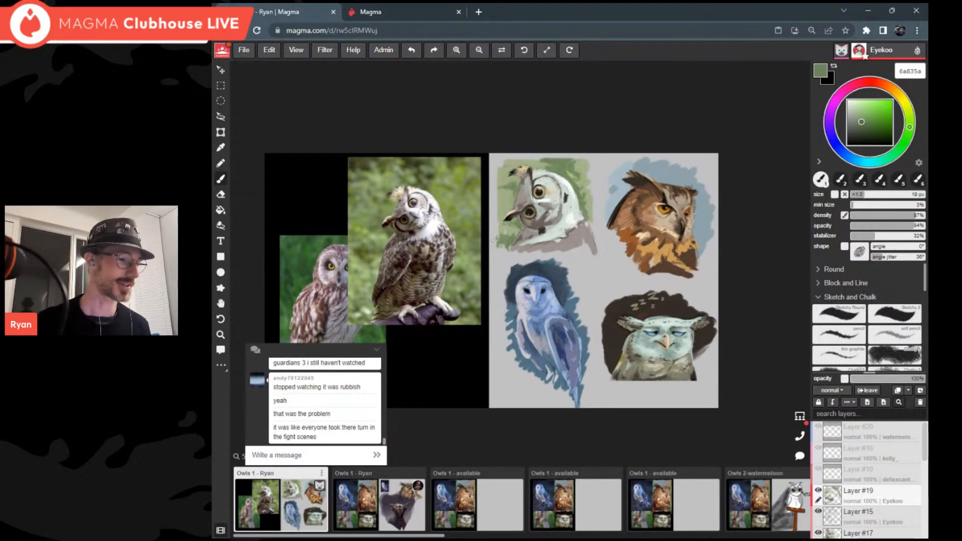
Step: Open the second Owls 1 canvas and send its artist a chat message that says "Awesome" with their username
{"action": "left_click", "coordinate": [389, 503]}
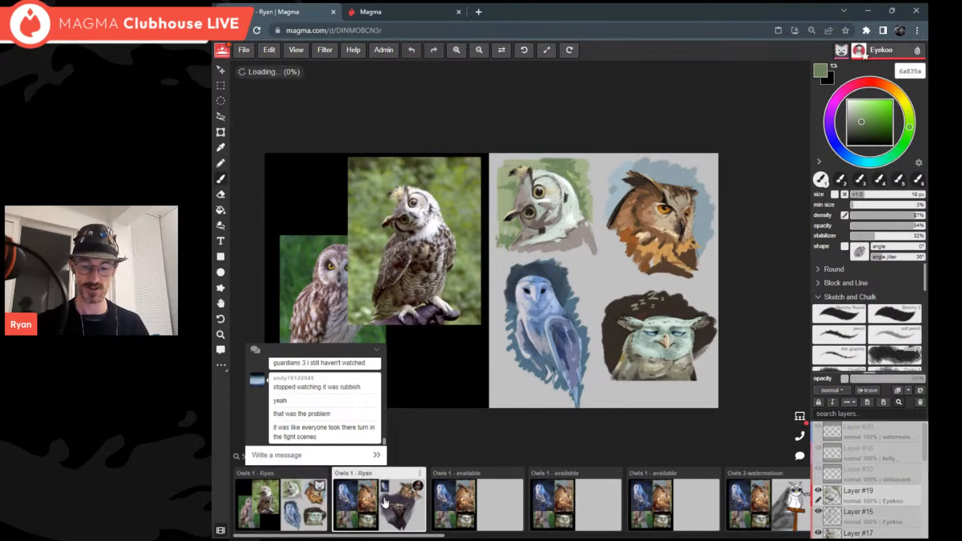
{"action": "left_click_drag", "start_coordinate": [357, 347], "coordinate": [357, 389]}
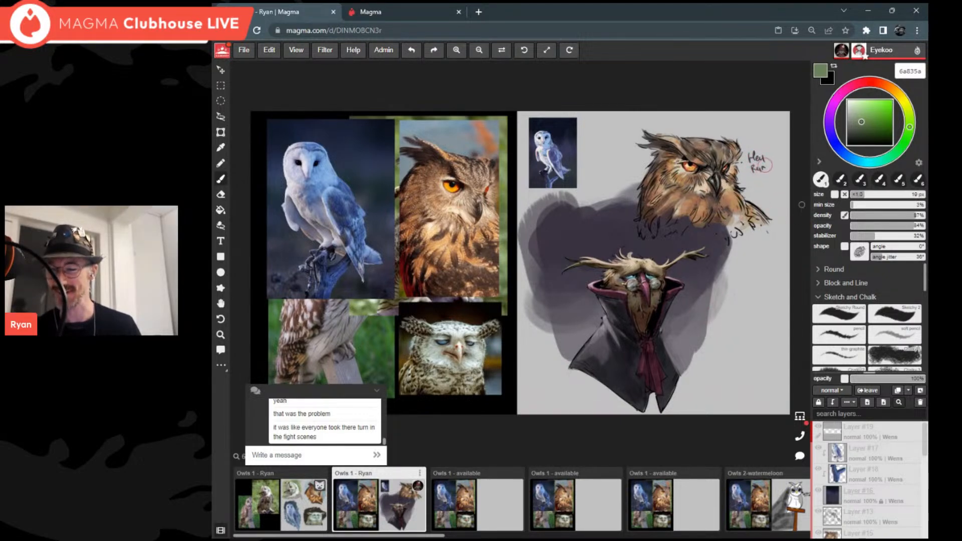
{"action": "left_click", "coordinate": [796, 464]}
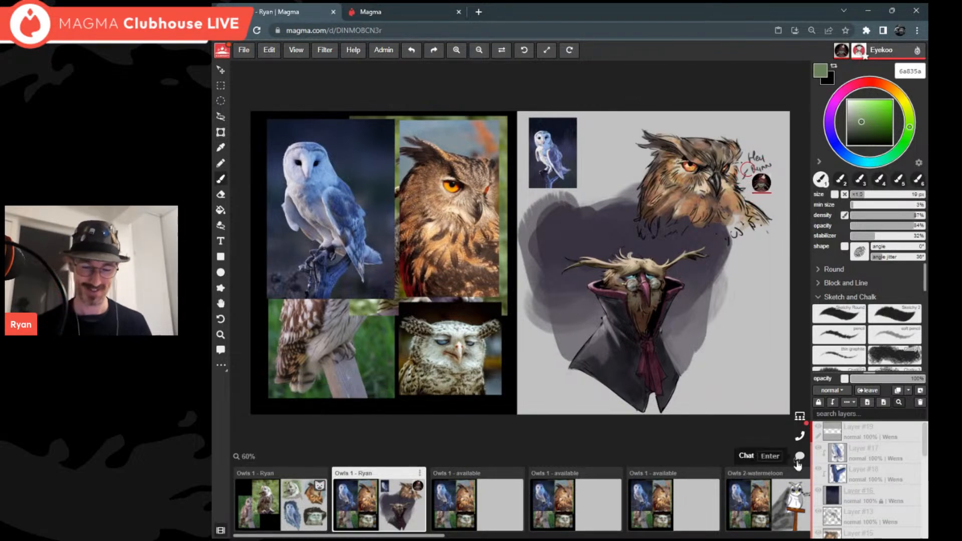
{"action": "left_click", "coordinate": [798, 460]}
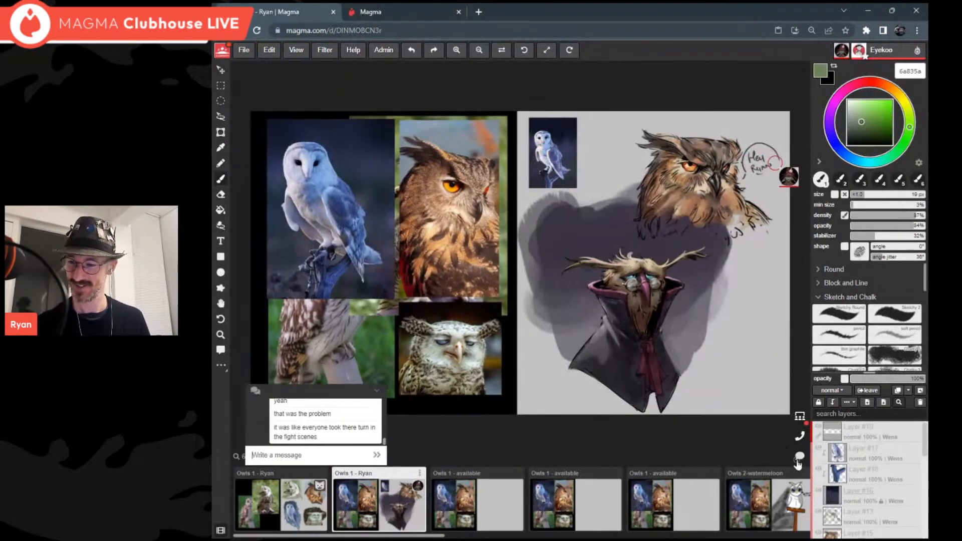
{"action": "left_click", "coordinate": [326, 460]}
{"action": "type", "text": "esome Wens"}
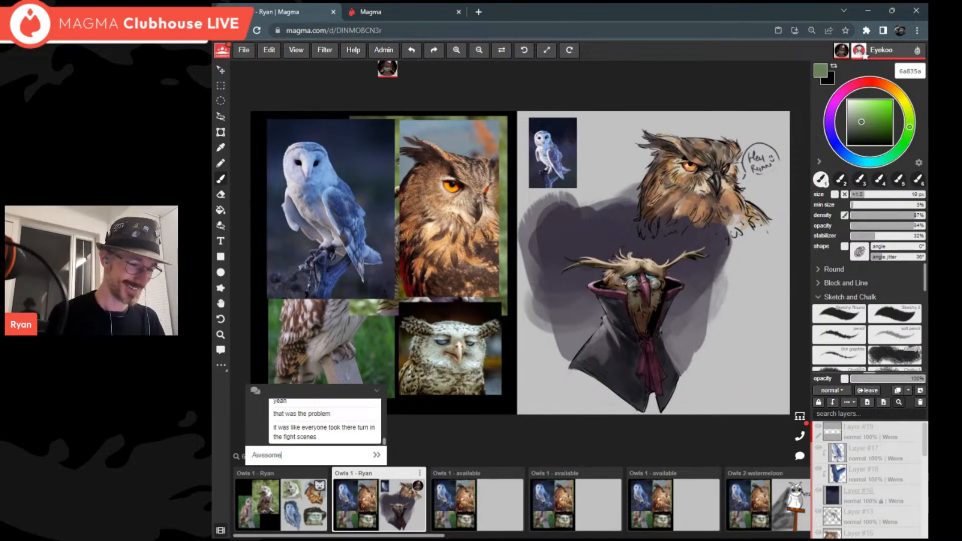
{"action": "key", "text": "Return"}
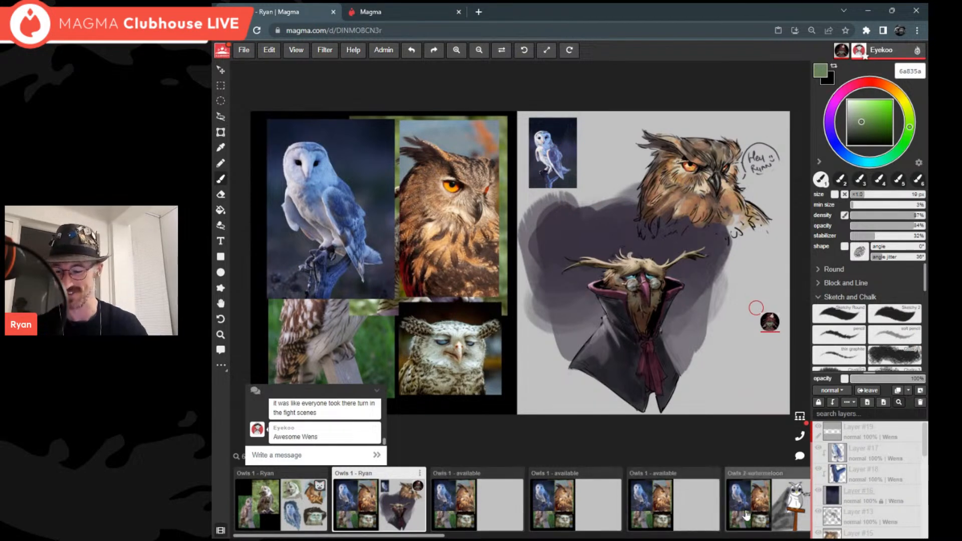
Step: Review the participants' owl drawings on the Owls 2, Owls 3 and Owls 4 canvases
{"action": "scroll", "coordinate": [697, 501], "scroll_direction": "right", "scroll_amount": 1}
{"action": "left_click", "coordinate": [698, 500]}
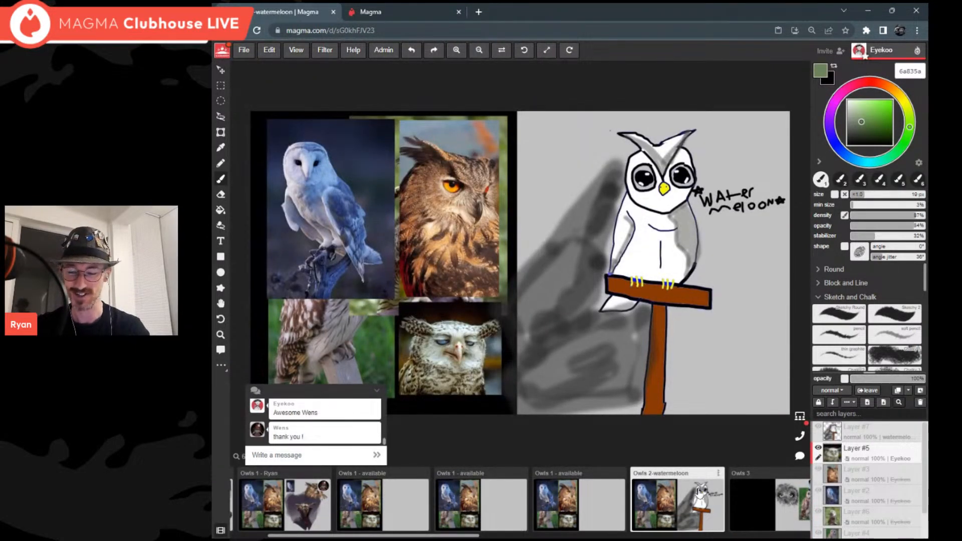
{"action": "left_click", "coordinate": [751, 498]}
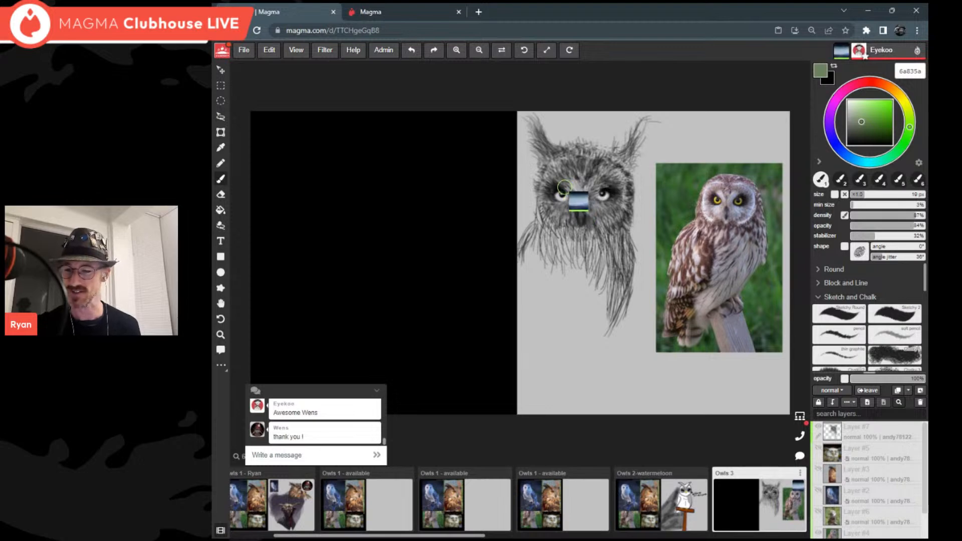
{"action": "scroll", "coordinate": [741, 497], "scroll_direction": "right", "scroll_amount": 2}
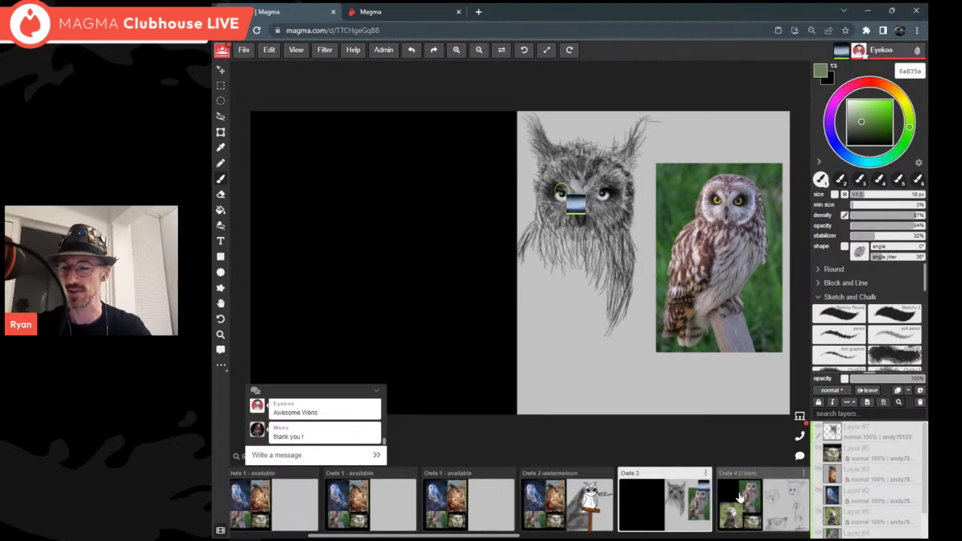
{"action": "left_click", "coordinate": [772, 514]}
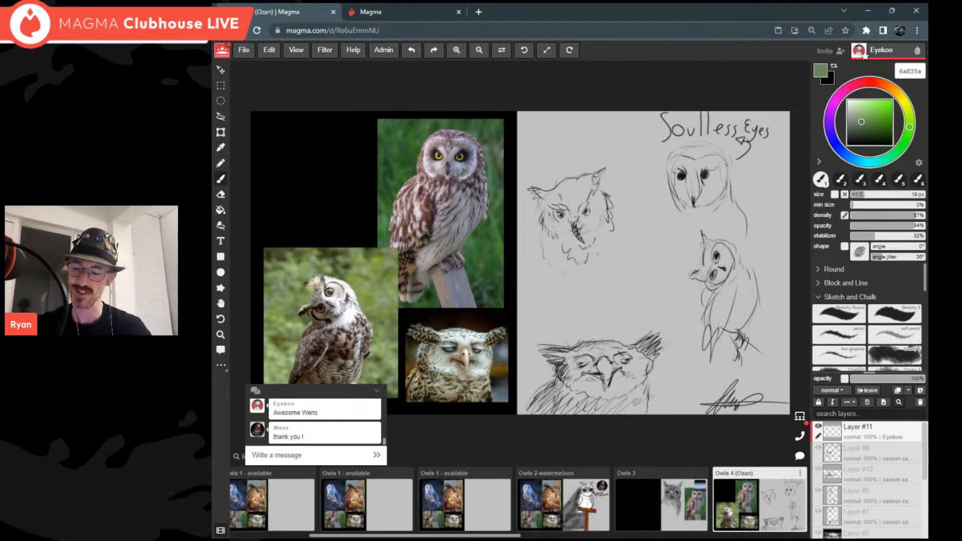
Step: Review the participants' owl paintings on the Owls 5, Owls 6 and Owls 7 canvases
{"action": "scroll", "coordinate": [767, 514], "scroll_direction": "down", "scroll_amount": 5}
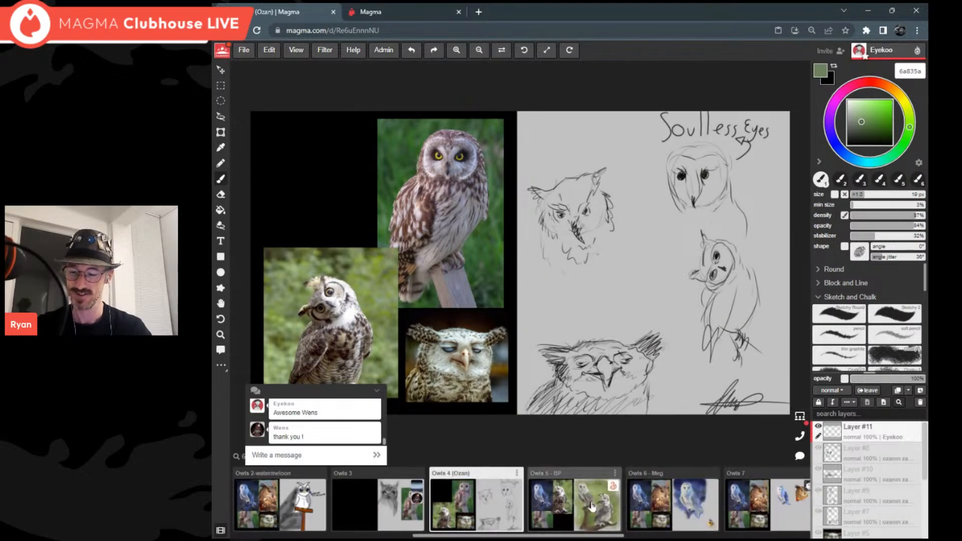
{"action": "left_click", "coordinate": [591, 506]}
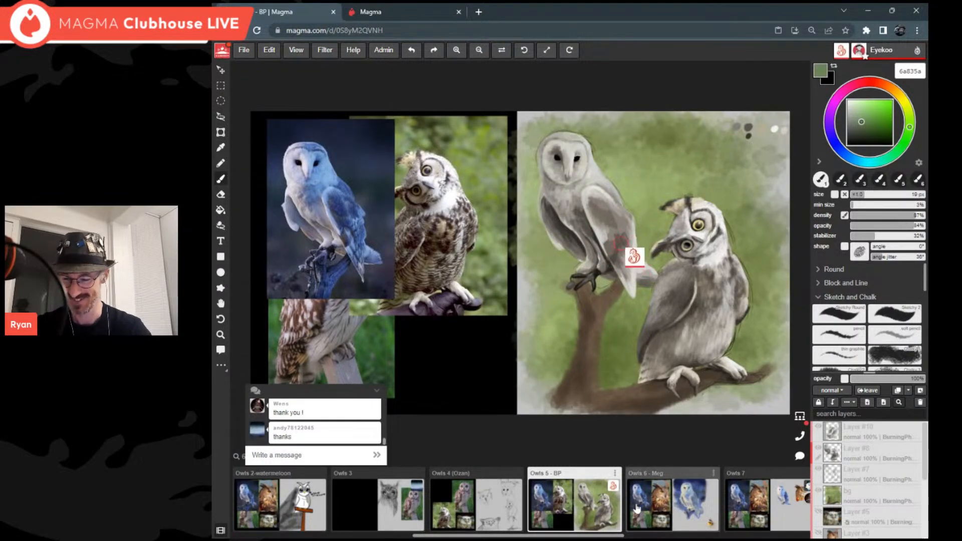
{"action": "left_click", "coordinate": [681, 510]}
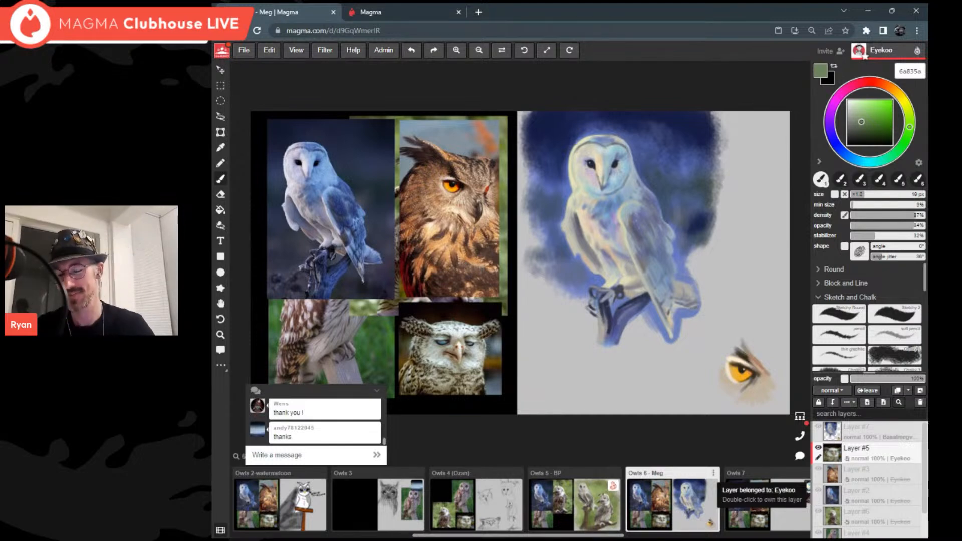
{"action": "left_click", "coordinate": [772, 519]}
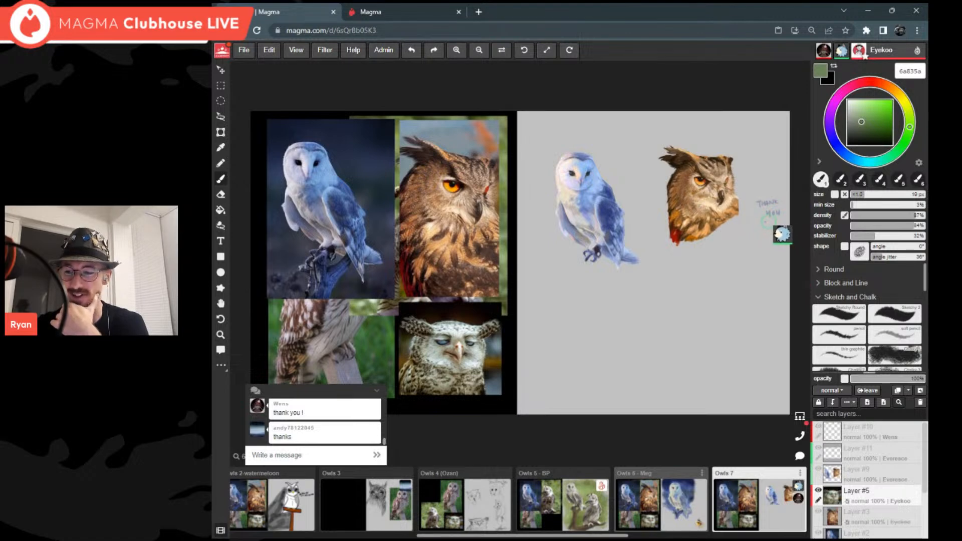
Step: Review the tilted owl painting on the Owls 8 canvas and the artwork on both Owls 9 canvases
{"action": "scroll", "coordinate": [706, 501], "scroll_direction": "down", "scroll_amount": 4}
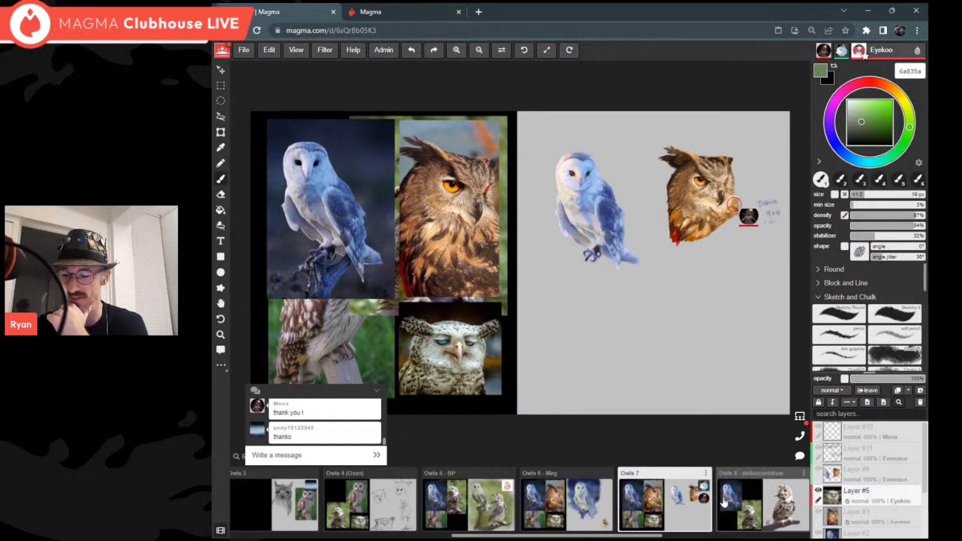
{"action": "left_click", "coordinate": [686, 507]}
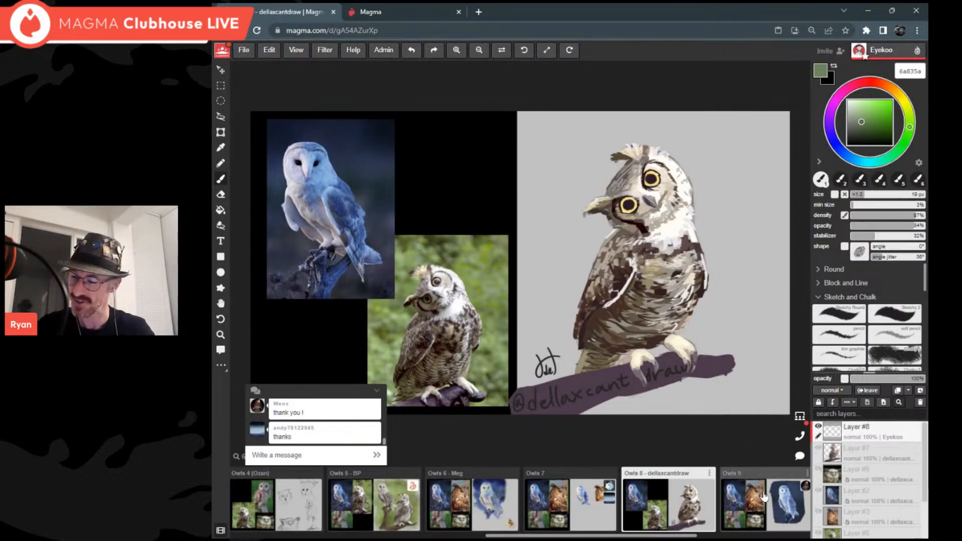
{"action": "scroll", "coordinate": [763, 497], "scroll_direction": "down", "scroll_amount": 3}
{"action": "left_click", "coordinate": [578, 496]}
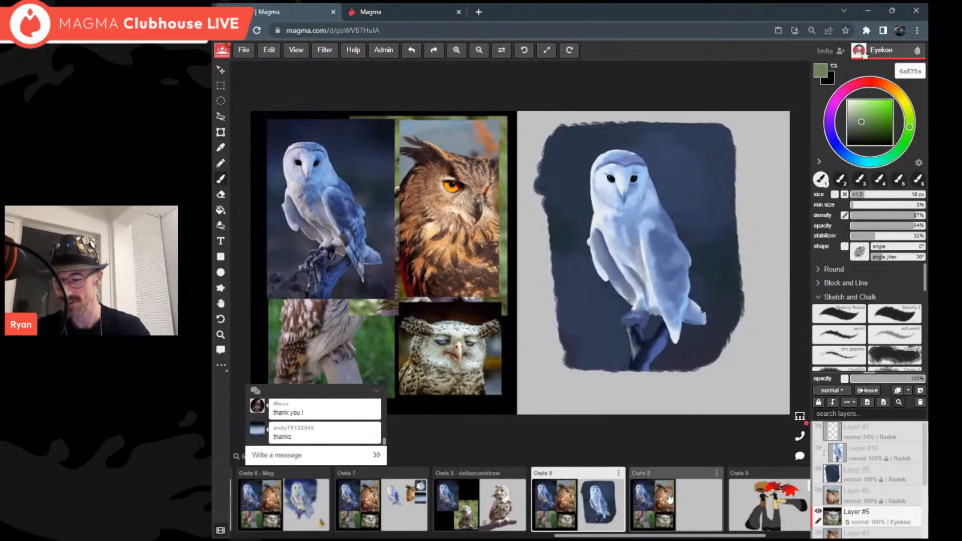
{"action": "scroll", "coordinate": [690, 510], "scroll_direction": "down", "scroll_amount": 2}
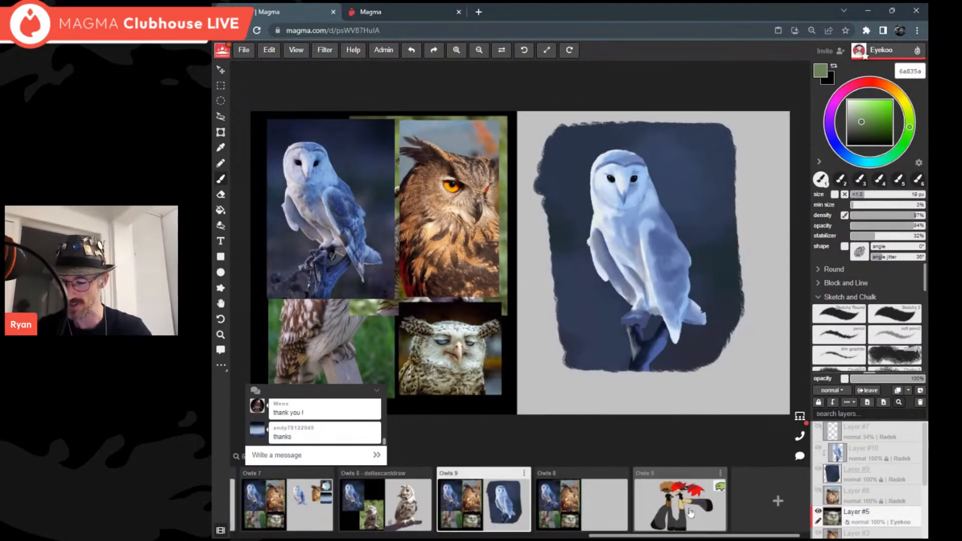
{"action": "left_click", "coordinate": [690, 515]}
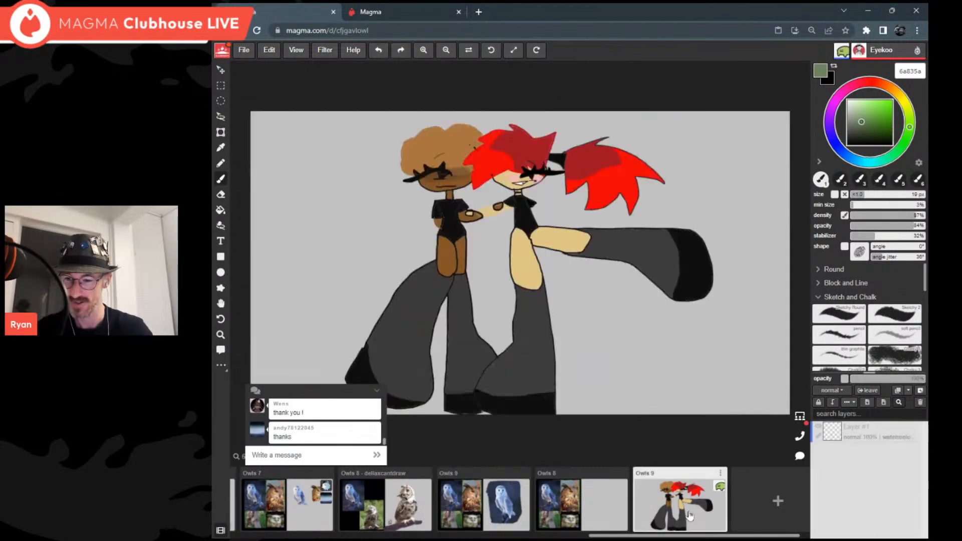
Step: Look at the second Owls 8 canvas and return to the first Owls 1 canvas with the four owl studies
{"action": "left_click", "coordinate": [587, 515]}
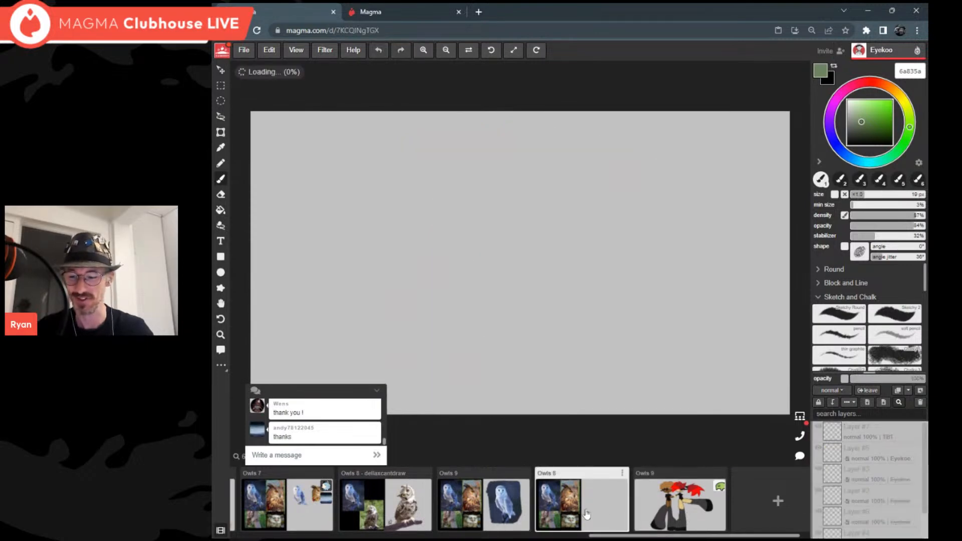
{"action": "scroll", "coordinate": [441, 511], "scroll_direction": "up", "scroll_amount": 10}
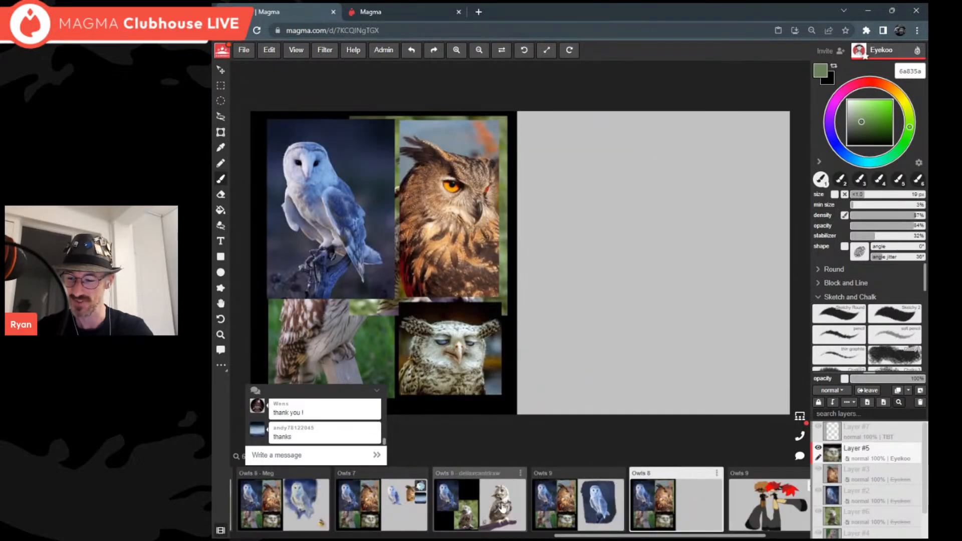
{"action": "left_click", "coordinate": [300, 499]}
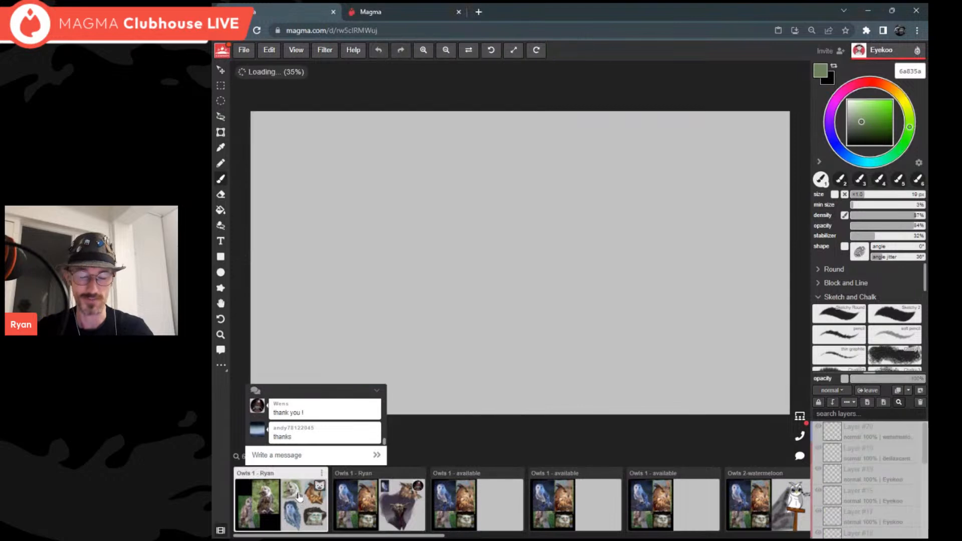